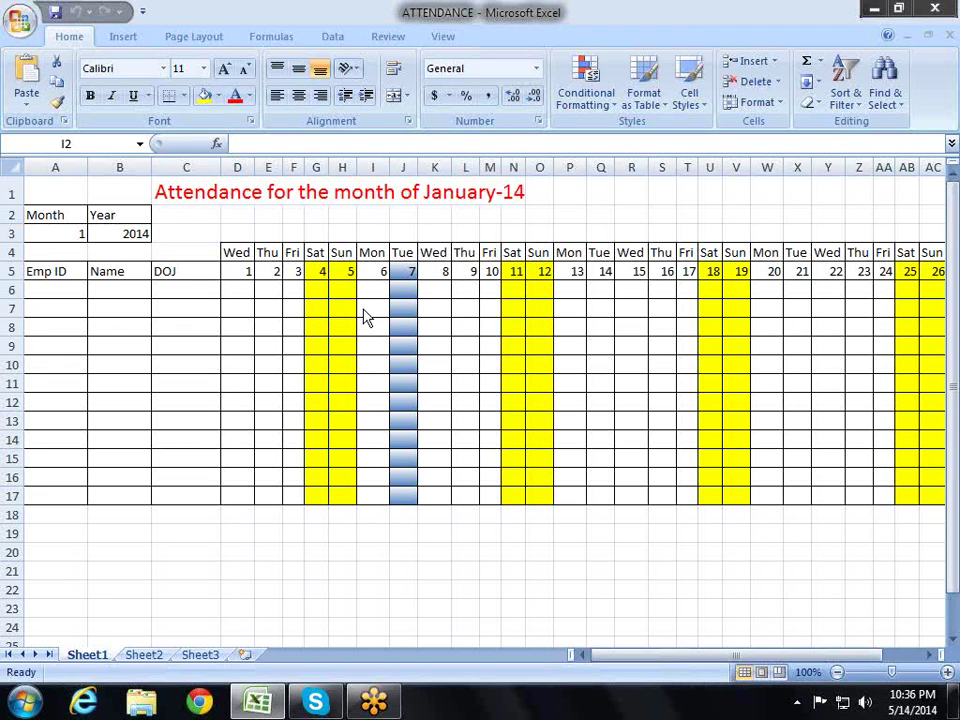
# Step: Enter the first employee ID E001 in cell A6
pyautogui.click(456, 328)
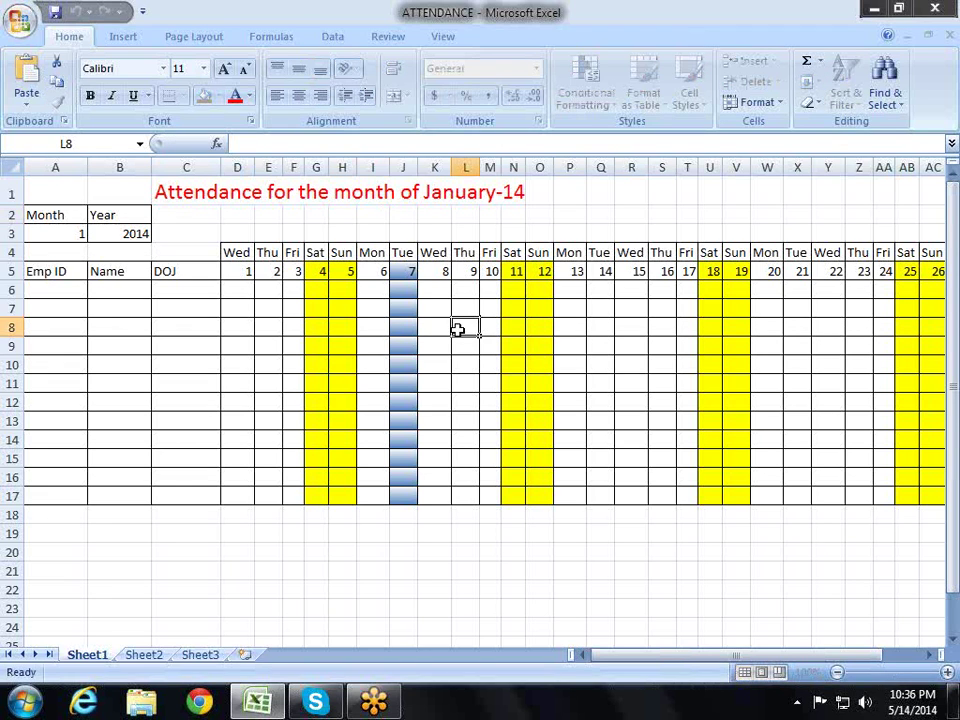
pyautogui.click(407, 306)
pyautogui.click(463, 318)
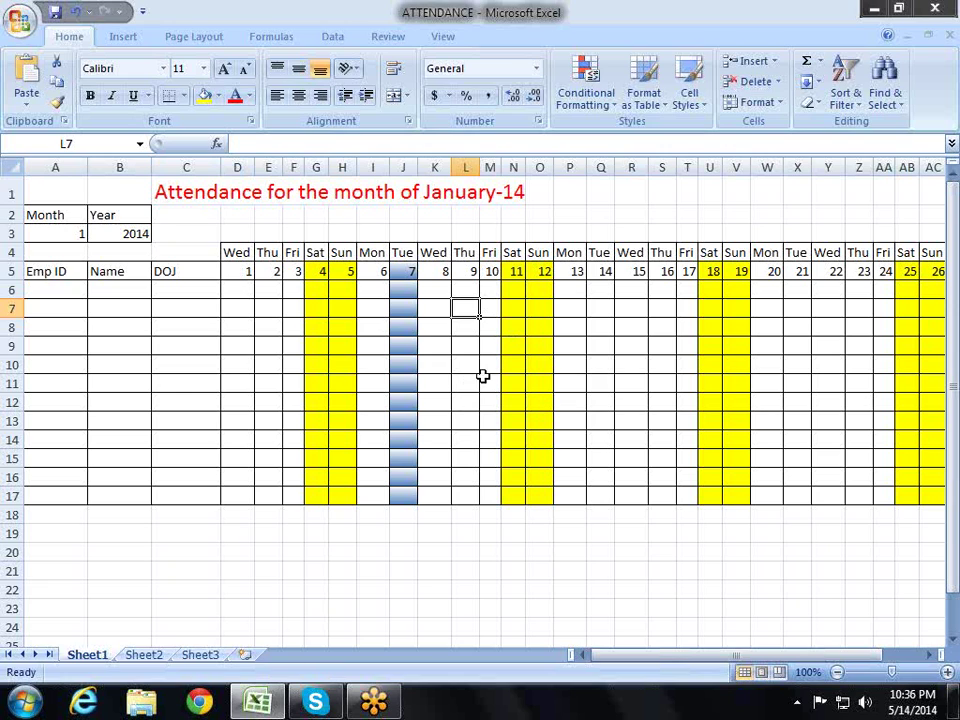
pyautogui.click(80, 289)
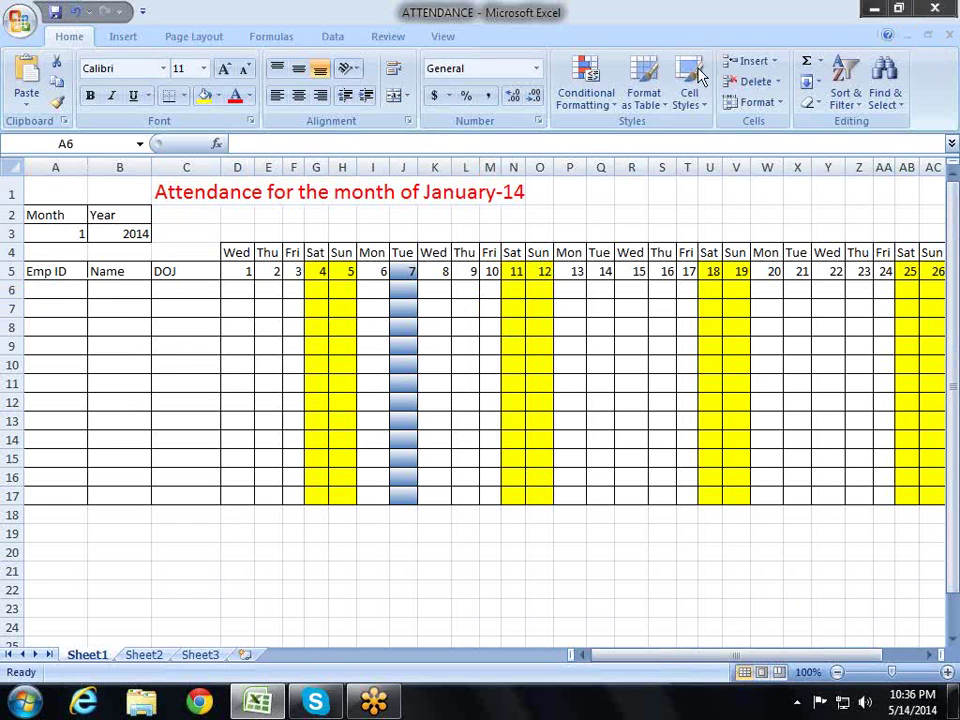
pyautogui.click(70, 290)
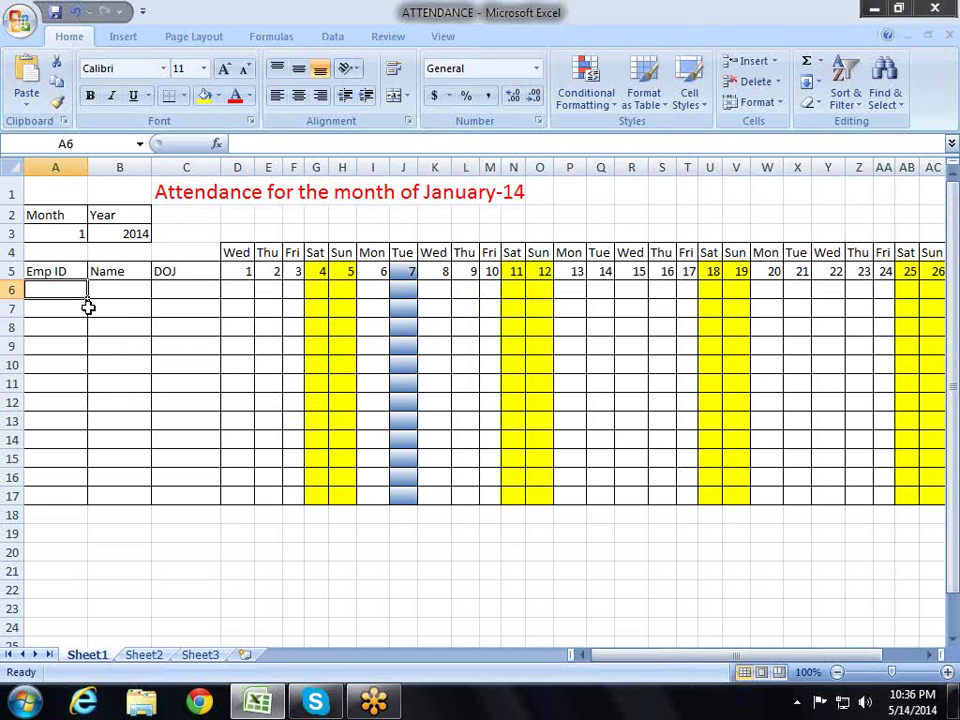
pyautogui.write('E')
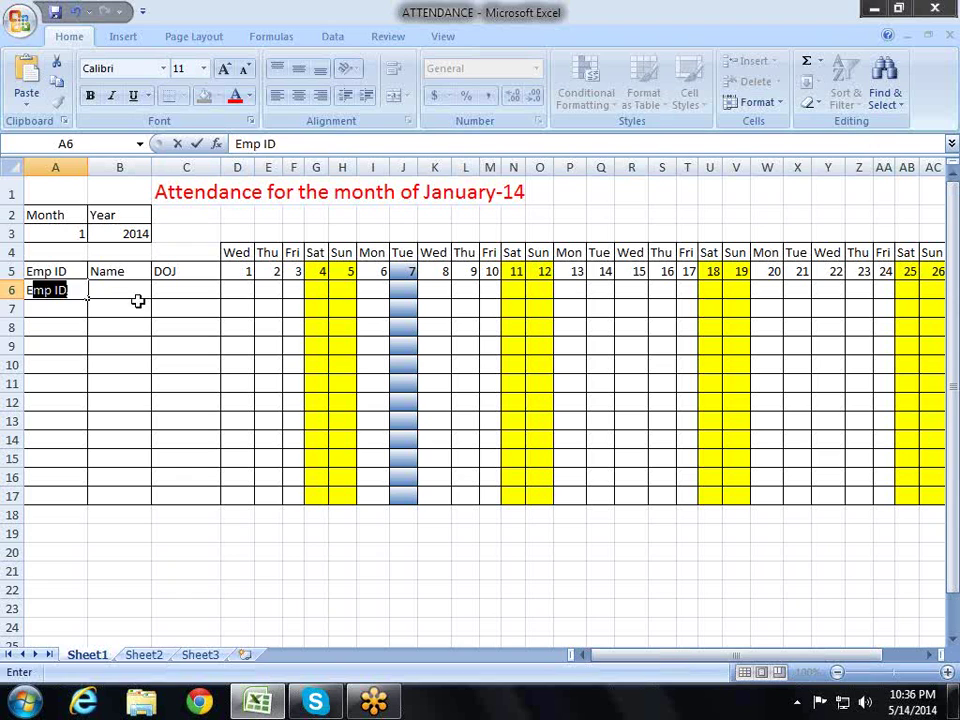
pyautogui.write('001')
pyautogui.press('Return')
pyautogui.press('Up')
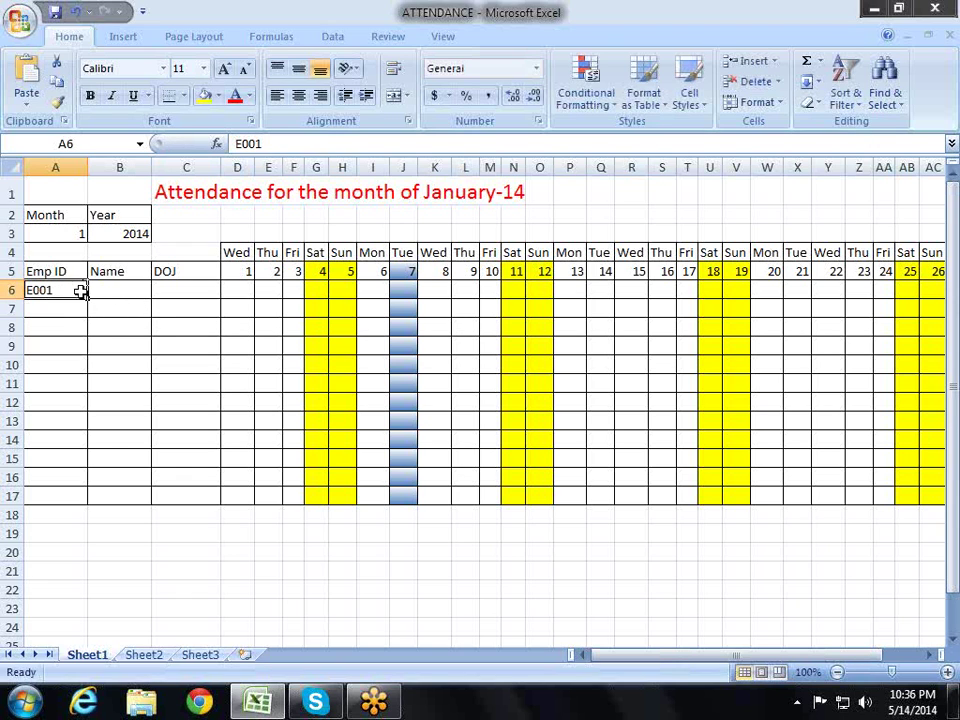
# Step: Fill A6 down to A17 to generate IDs E002 through E012
pyautogui.click(96, 298)
pyautogui.click(79, 293)
pyautogui.click(88, 302)
pyautogui.click(84, 292)
pyautogui.moveTo(88, 300); pyautogui.dragTo(102, 503)
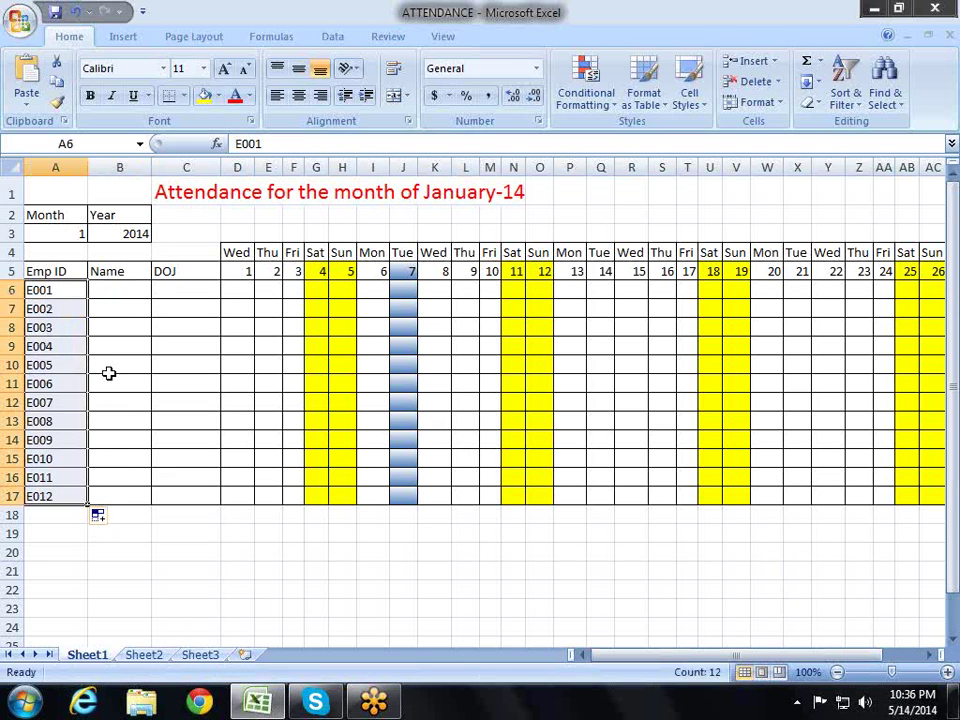
# Step: Enter the first employee's name in cell B6
pyautogui.click(115, 289)
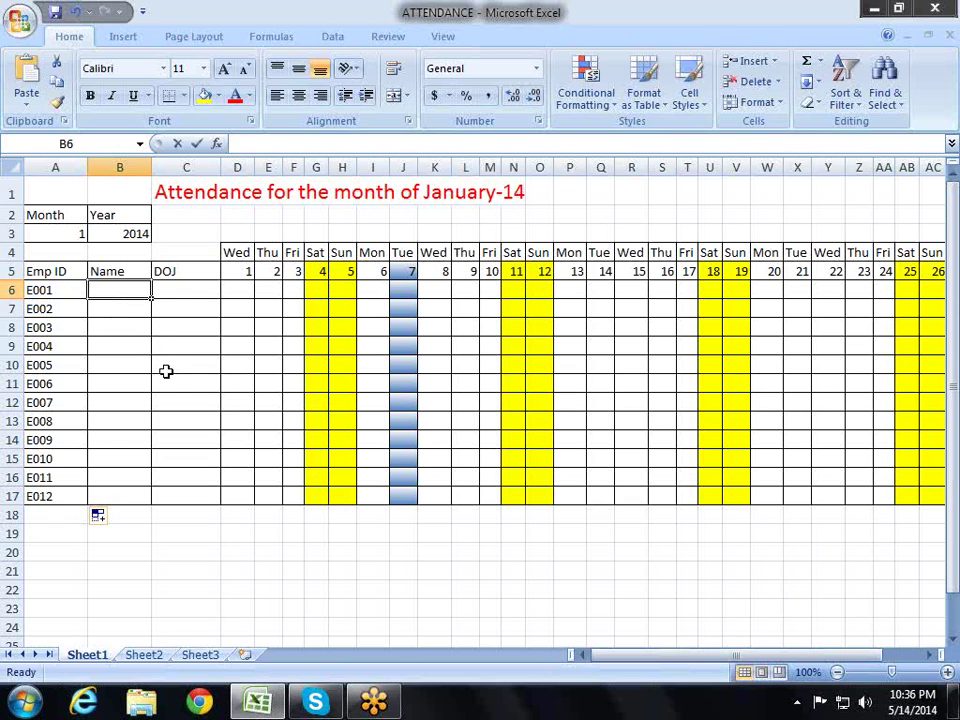
pyautogui.write('sandeep')
pyautogui.press('Return')
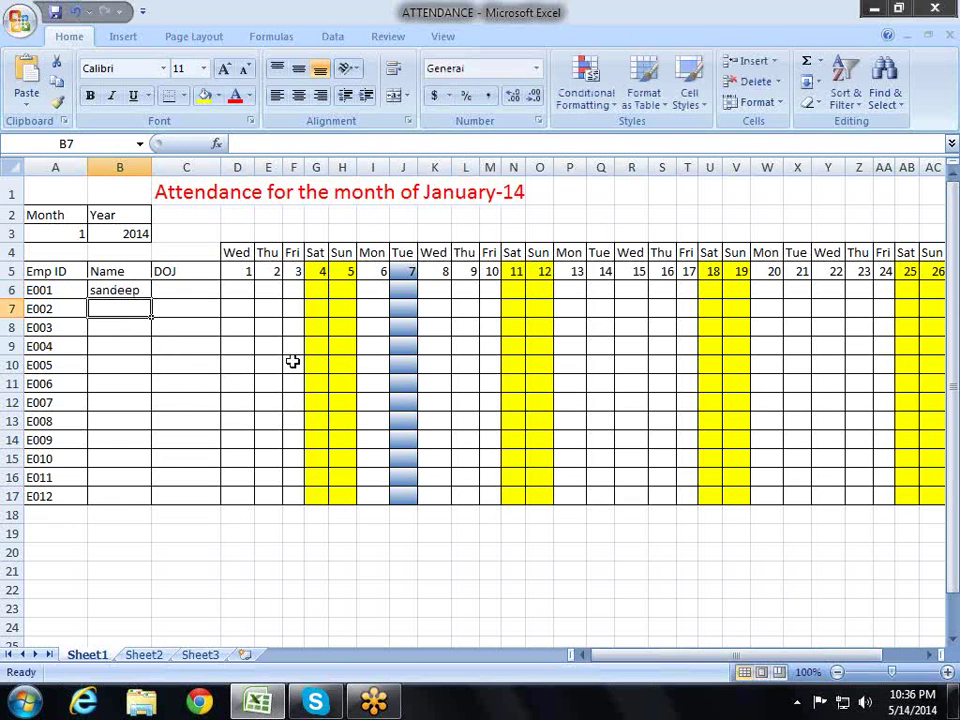
pyautogui.click(150, 297)
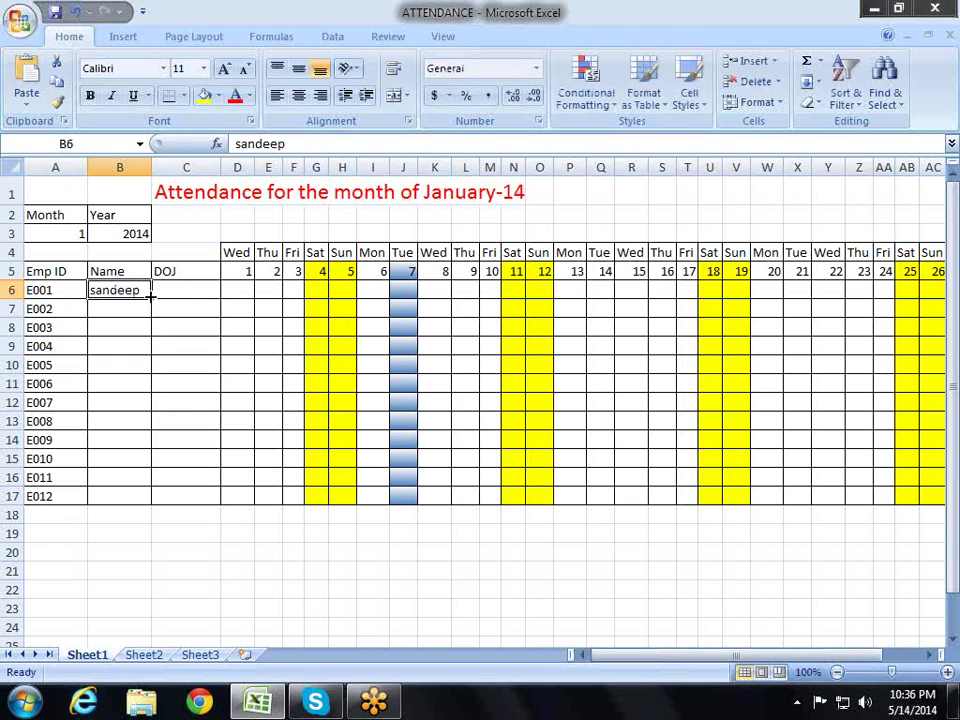
pyautogui.click(150, 306)
pyautogui.click(140, 291)
# Step: Select B6:B17 and apply an AutoFill series to fill all twelve names
pyautogui.hotkey('shift', 'Down')
pyautogui.hotkey('shift', 'Down')
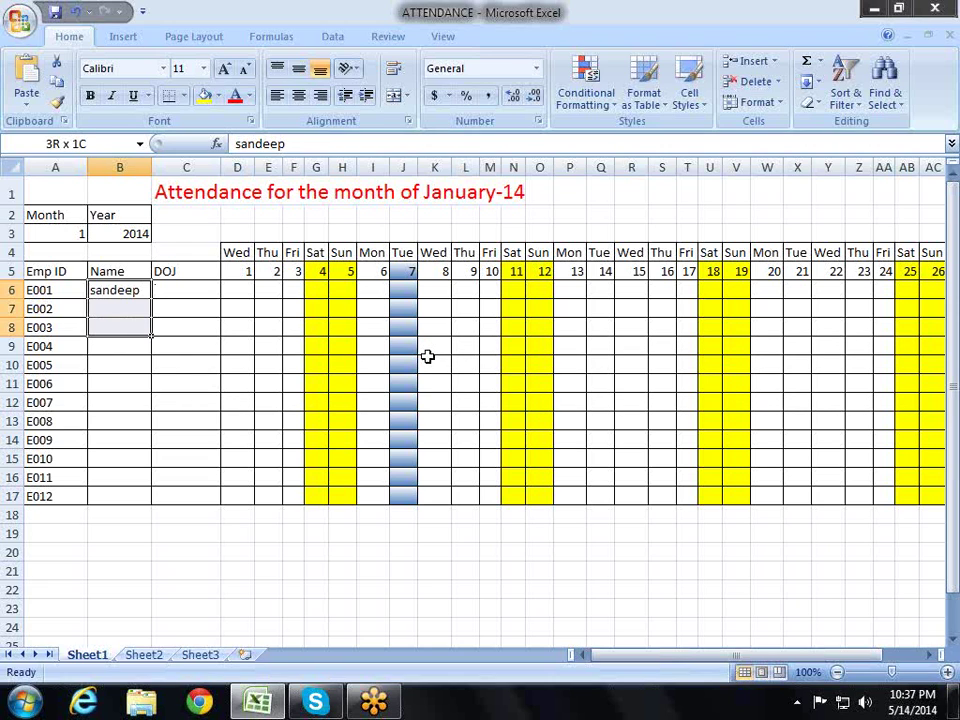
pyautogui.hotkey('shift', 'Down')
pyautogui.hotkey('shift', 'Down')
pyautogui.hotkey('shift', 'Down')
pyautogui.hotkey('shift', 'Down')
pyautogui.hotkey('shift', 'Down')
pyautogui.hotkey('shift', 'Down')
pyautogui.hotkey('shift', 'Down')
pyautogui.hotkey('shift', 'Down')
pyautogui.hotkey('shift', 'Down')
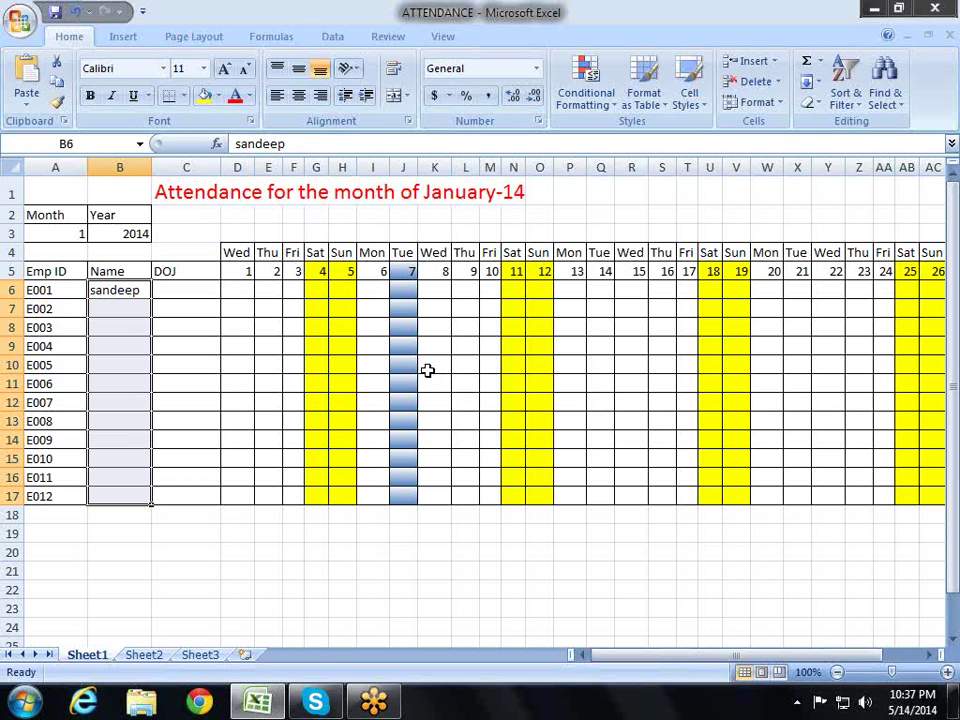
pyautogui.press('alt')
pyautogui.press('f')
pyautogui.press('i')
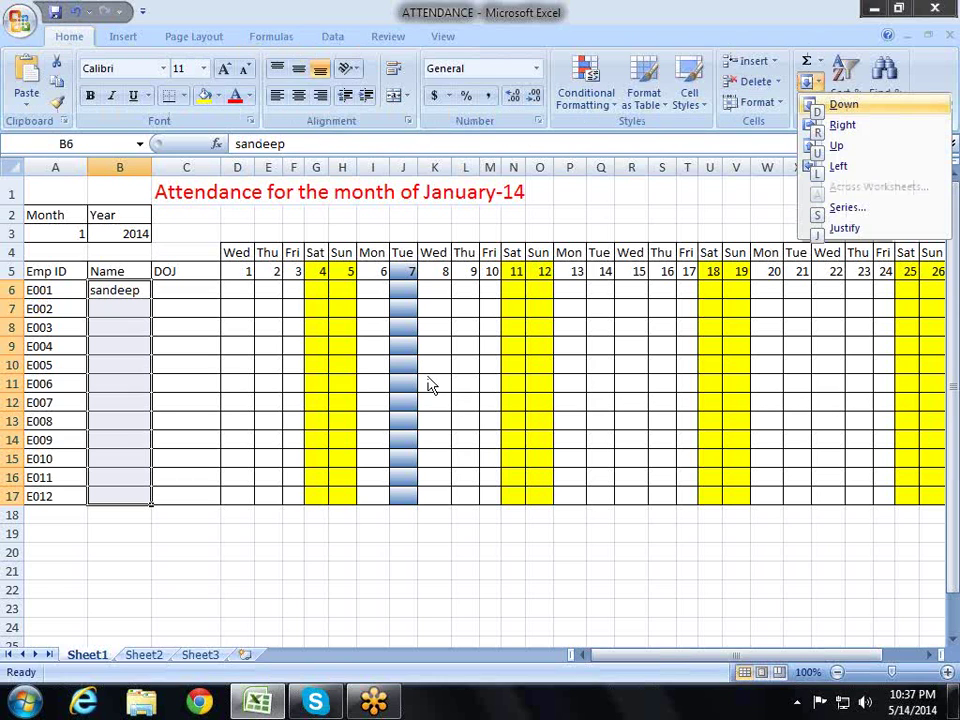
pyautogui.press('s')
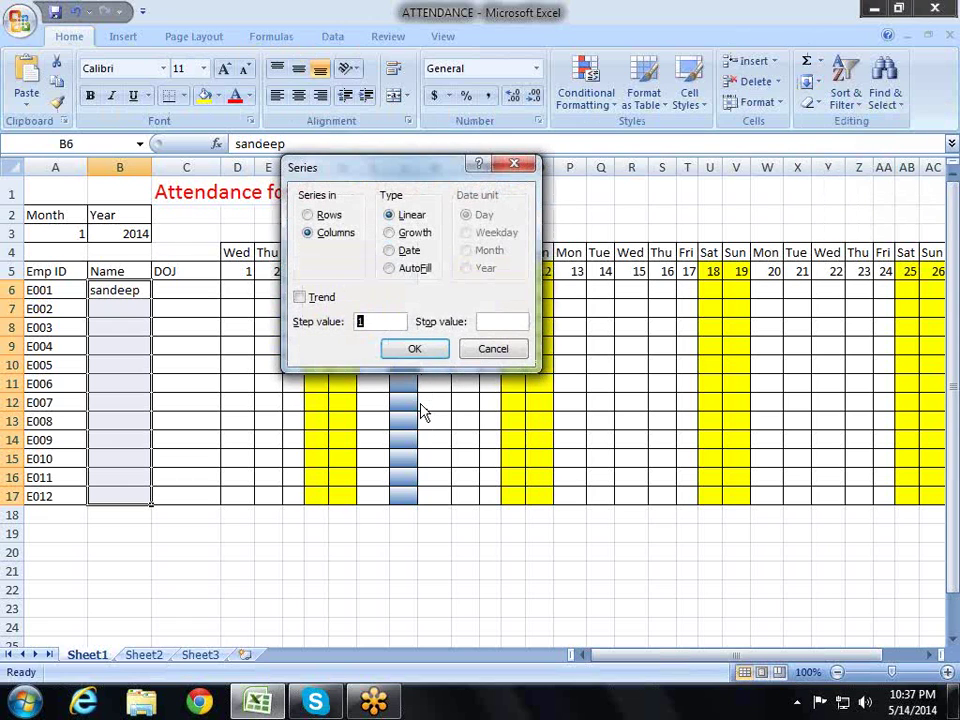
pyautogui.hotkey('alt', 'f')
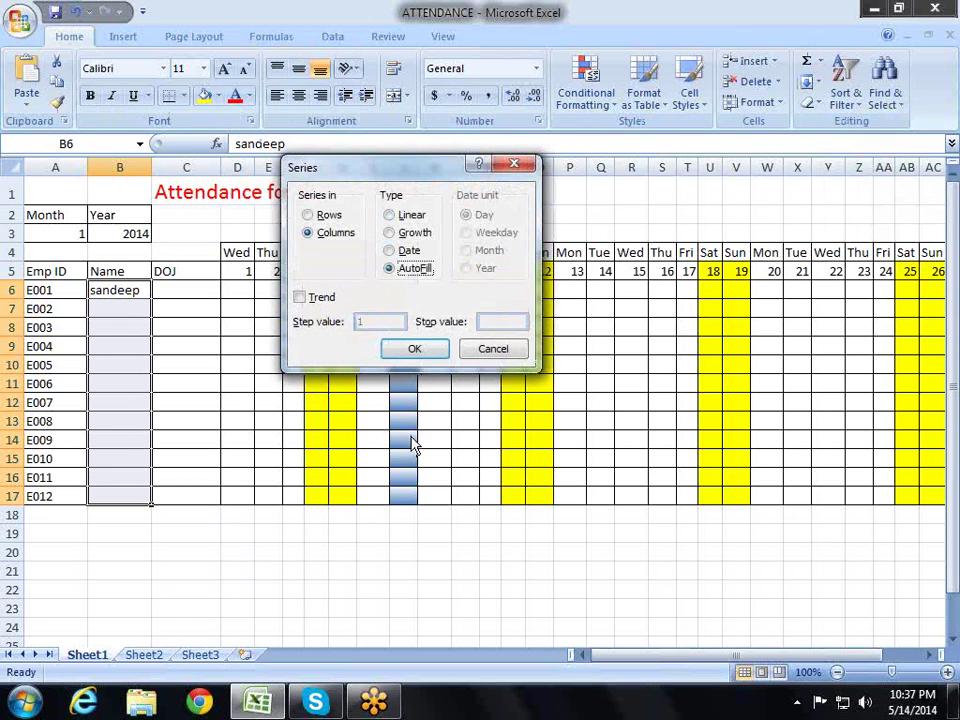
pyautogui.press('Return')
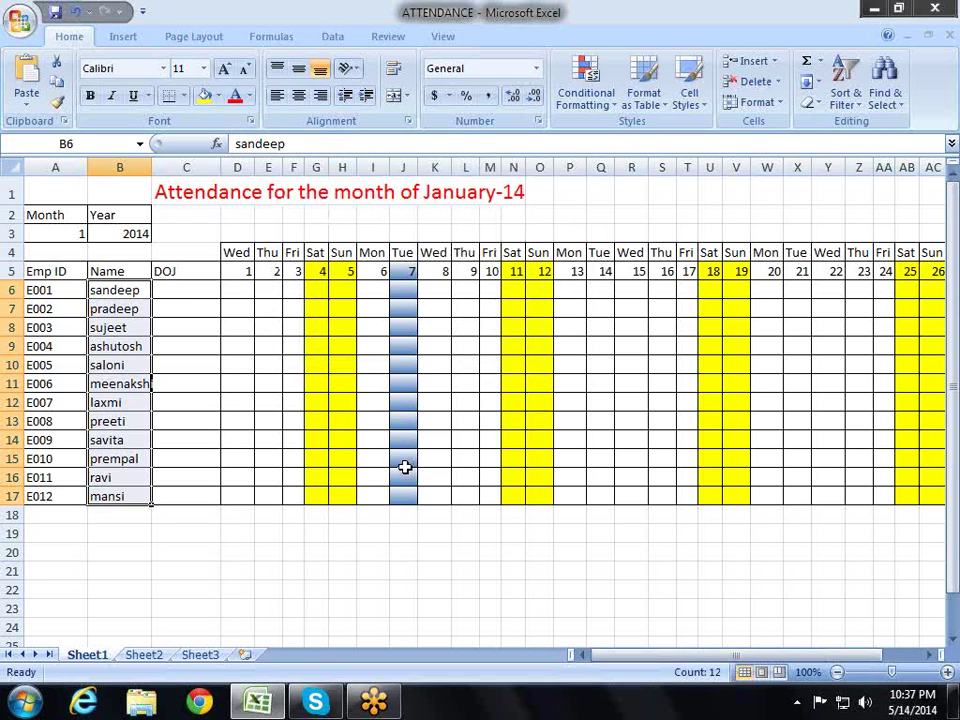
pyautogui.press('Right')
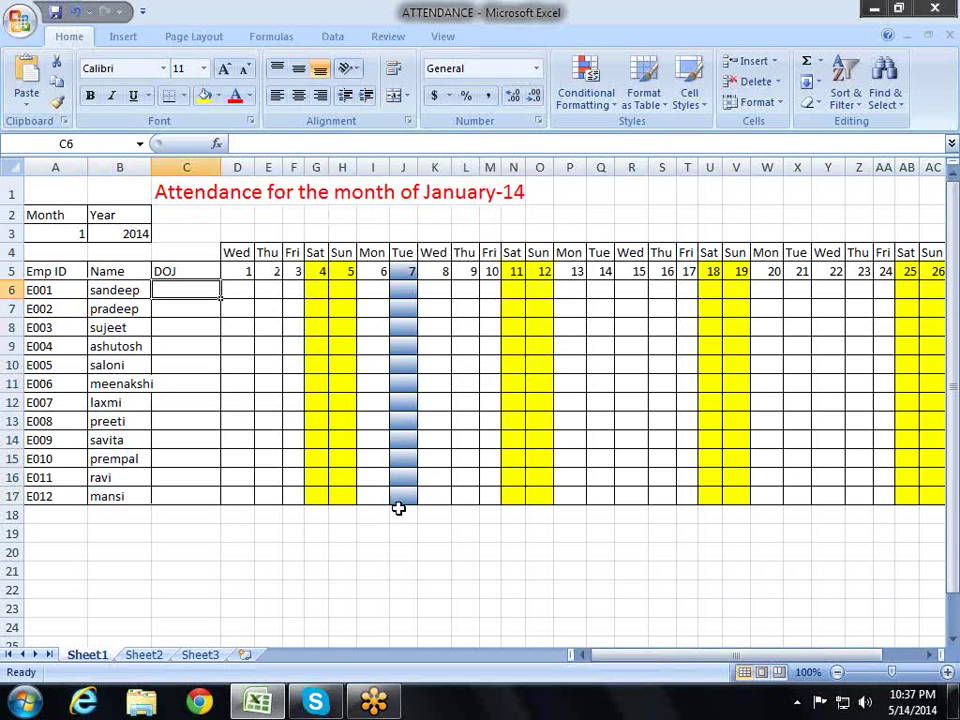
# Step: Enter 1-Jan-14 in C6 and the formula =C6+10 in C7
pyautogui.write('1-jan')
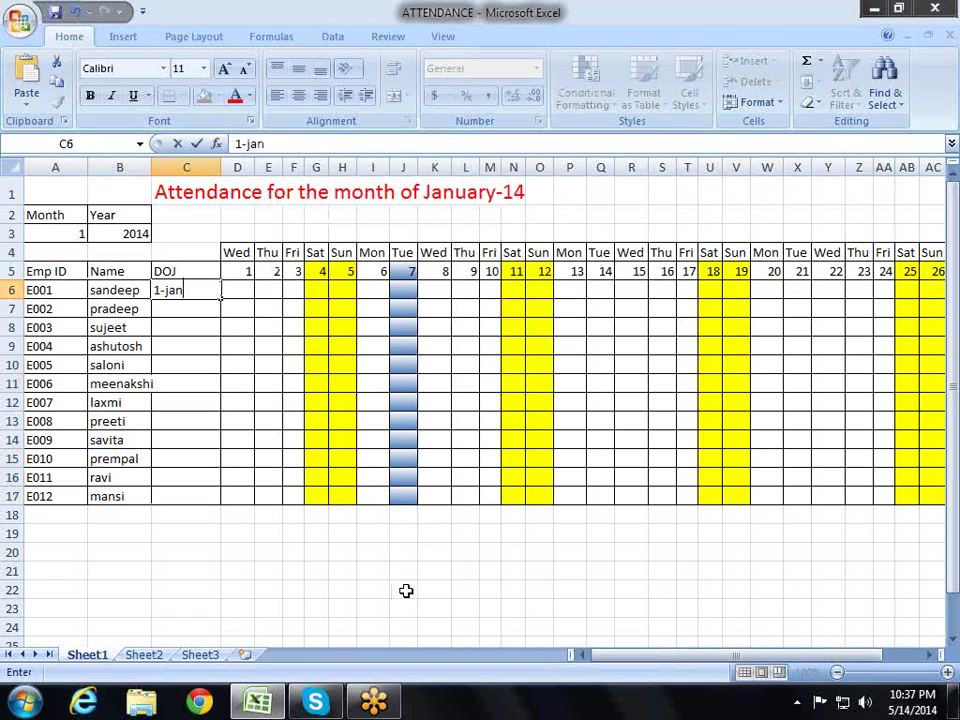
pyautogui.write('-14')
pyautogui.press('Return')
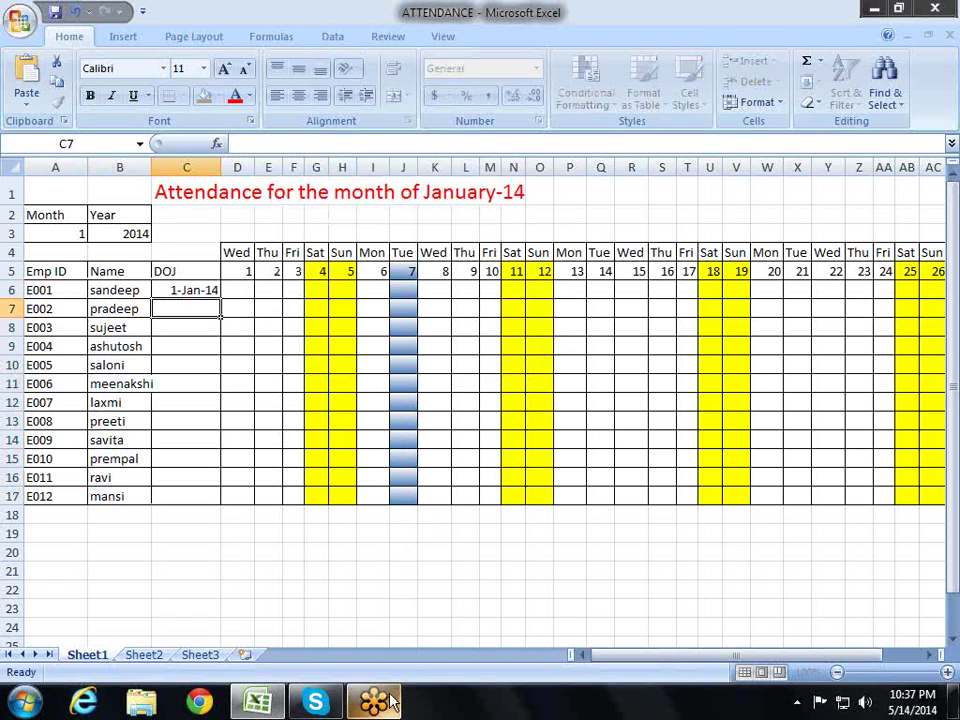
pyautogui.press('Up')
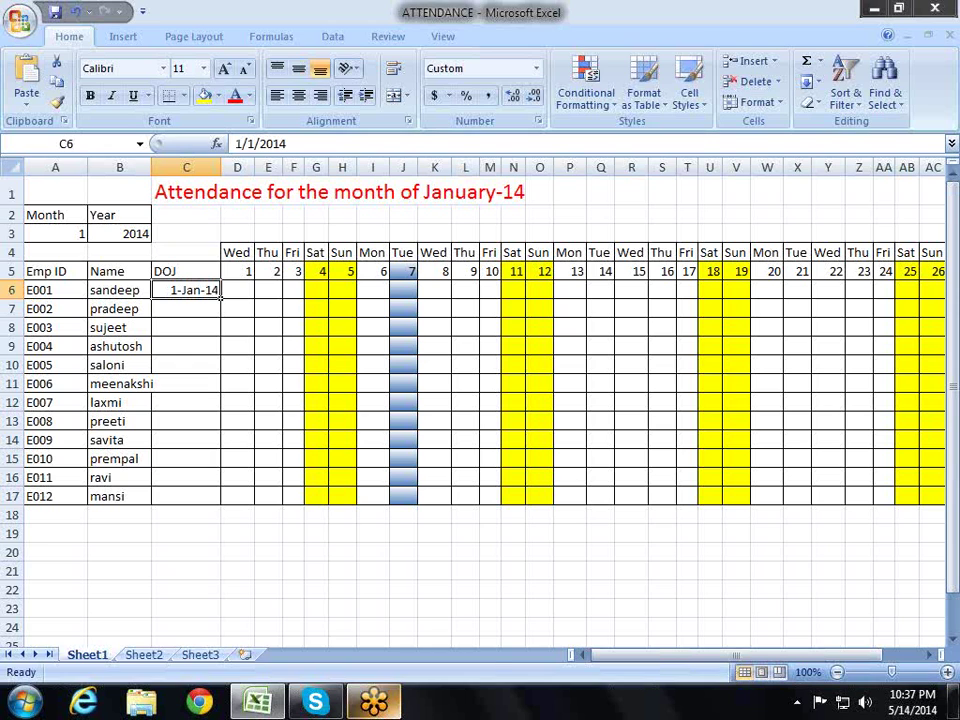
pyautogui.press('Down')
pyautogui.write('=')
pyautogui.press('Up')
pyautogui.moveTo(374, 702)
pyautogui.write('C6+10')
pyautogui.press('Return')
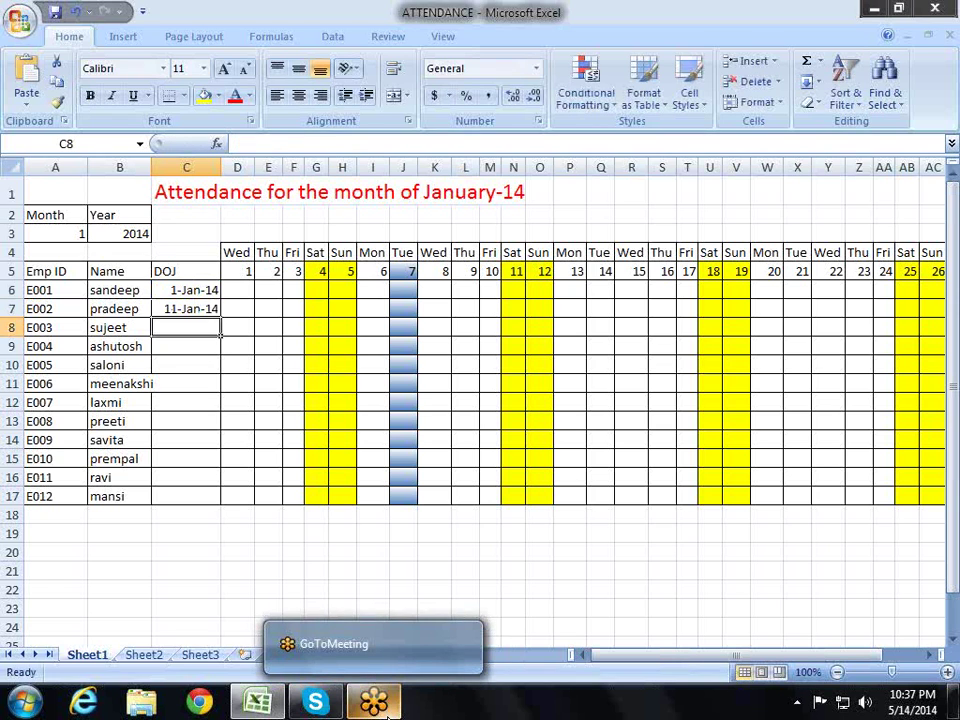
# Step: Copy the ten-day formula down the DOJ column to C17
pyautogui.hotkey('ctrl', 'd')
pyautogui.press('Down')
pyautogui.hotkey('ctrl', 'd')
pyautogui.press('Down')
pyautogui.hotkey('ctrl', 'd')
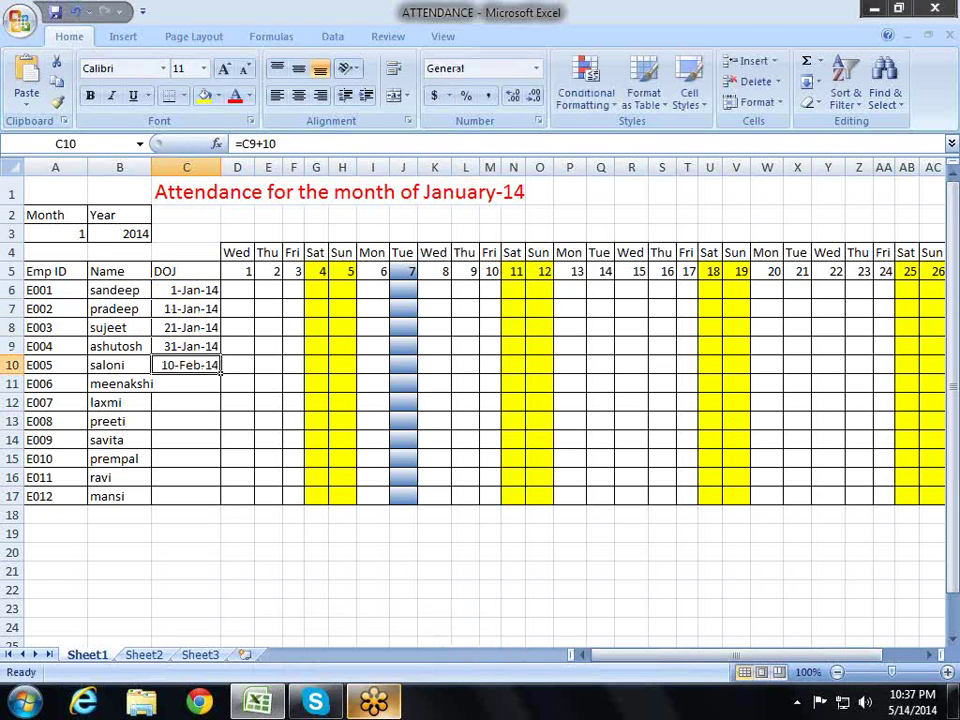
pyautogui.press('Down')
pyautogui.hotkey('ctrl', 'd')
pyautogui.press('Down')
pyautogui.hotkey('ctrl', 'd')
pyautogui.press('Down')
pyautogui.hotkey('ctrl', 'd')
pyautogui.press('Down')
pyautogui.hotkey('ctrl', 'd')
pyautogui.press('Down')
pyautogui.hotkey('ctrl', 'd')
pyautogui.press('Down')
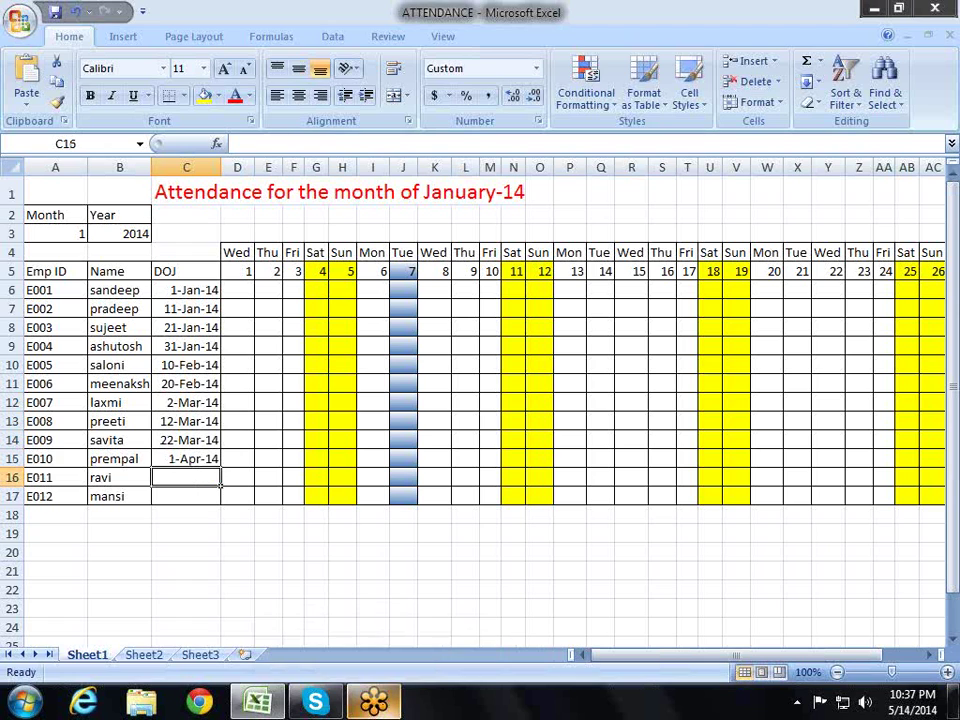
pyautogui.hotkey('ctrl', 'd')
pyautogui.press('Down')
pyautogui.hotkey('ctrl', 'd')
pyautogui.press('Up')
pyautogui.press('Down')
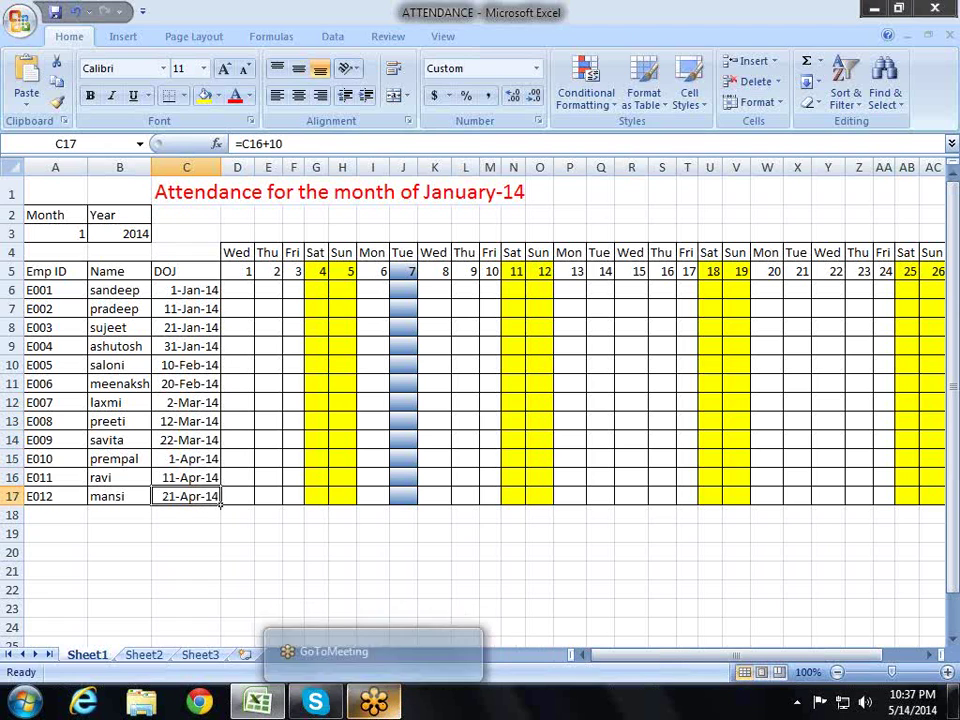
# Step: Convert the twelve joining dates to fixed values with Paste Special > Values
pyautogui.hotkey('ctrl', 'shift', 'Up')
pyautogui.hotkey('shift', 'Down')
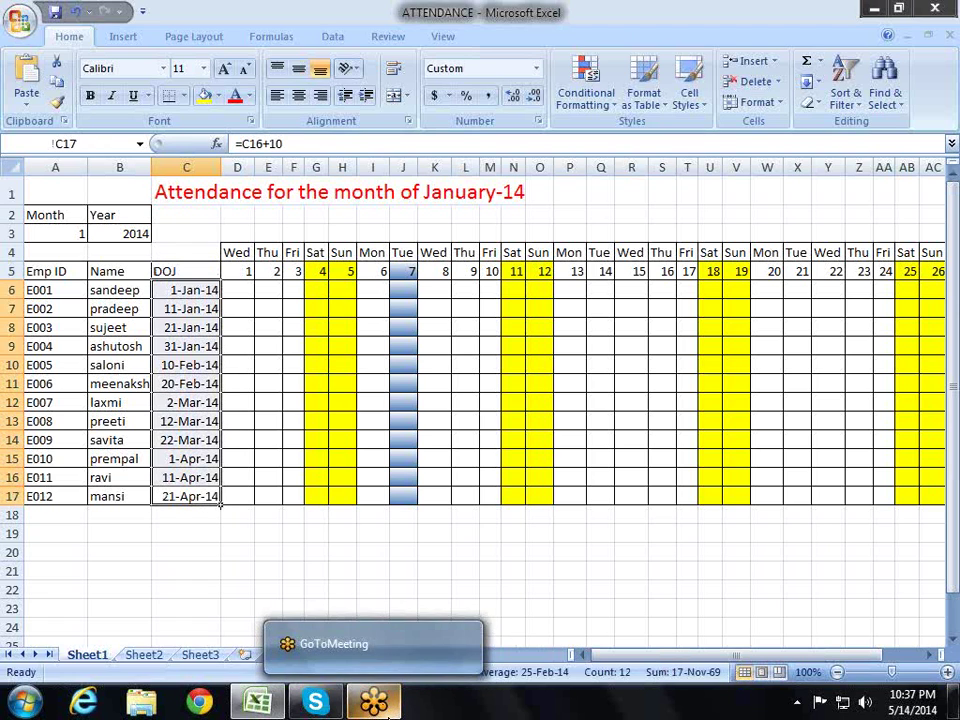
pyautogui.hotkey('ctrl', 'c')
pyautogui.hotkey('ctrl', 'alt', 'v')
pyautogui.press('v')
pyautogui.press('Return')
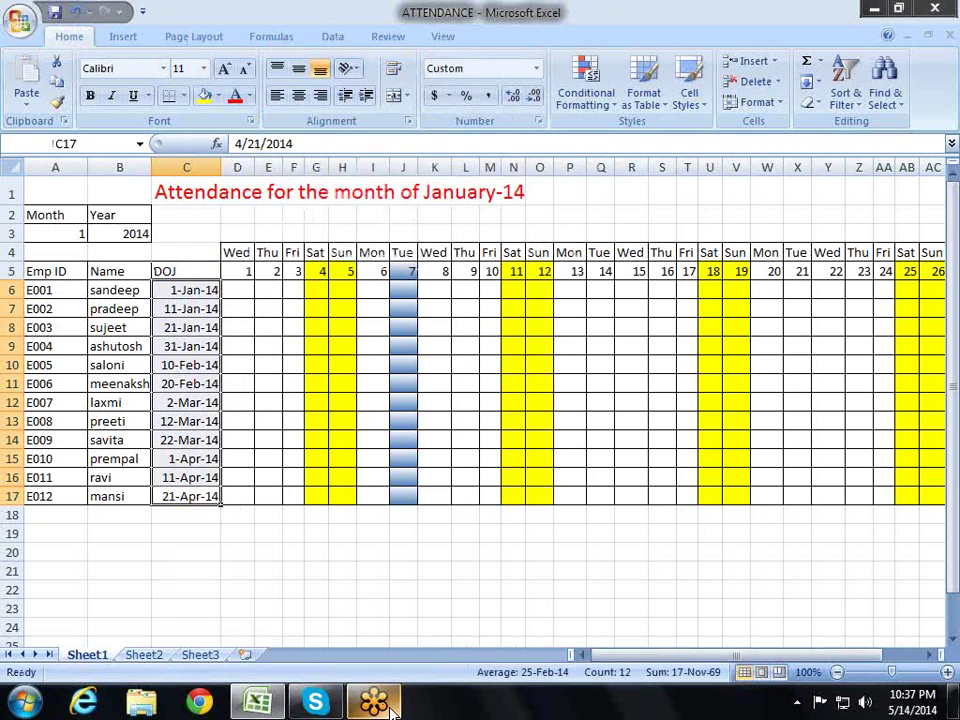
# Step: Change E002's joining date in C7 to 13-Jan-14
pyautogui.press('Right')
pyautogui.press('Right')
pyautogui.press('Left')
pyautogui.press('Left')
pyautogui.press('Up')
pyautogui.press('Up')
pyautogui.press('Up')
pyautogui.press('Up')
pyautogui.press('Up')
pyautogui.press('Up')
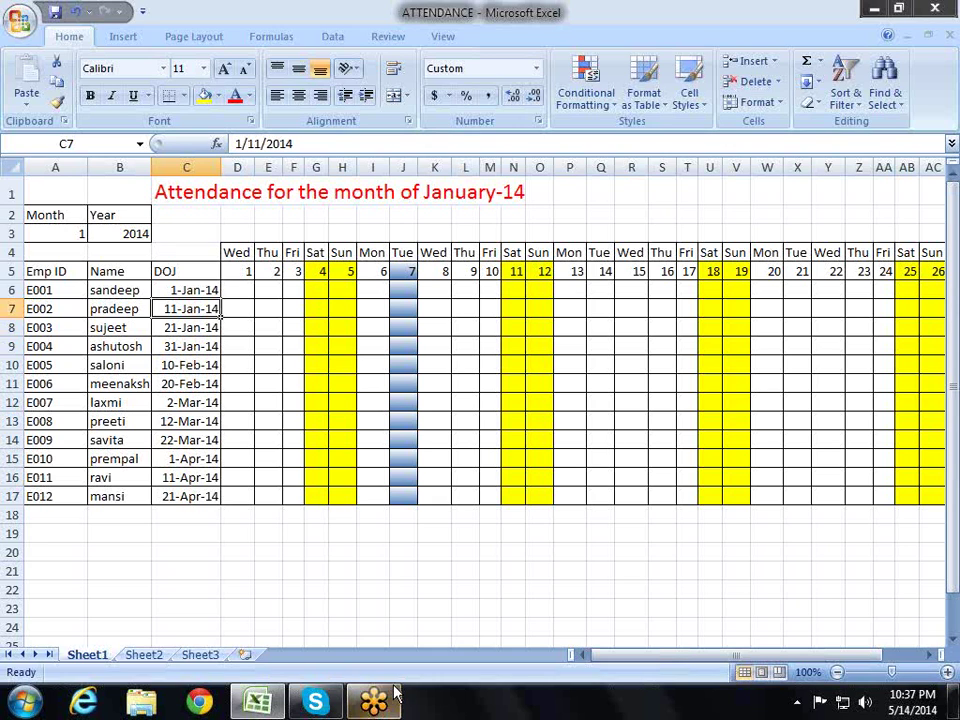
pyautogui.press('F2')
pyautogui.press('Right')
pyautogui.press('Right')
pyautogui.press('Right')
pyautogui.press('BackSpace')
pyautogui.write('3')
pyautogui.press('Return')
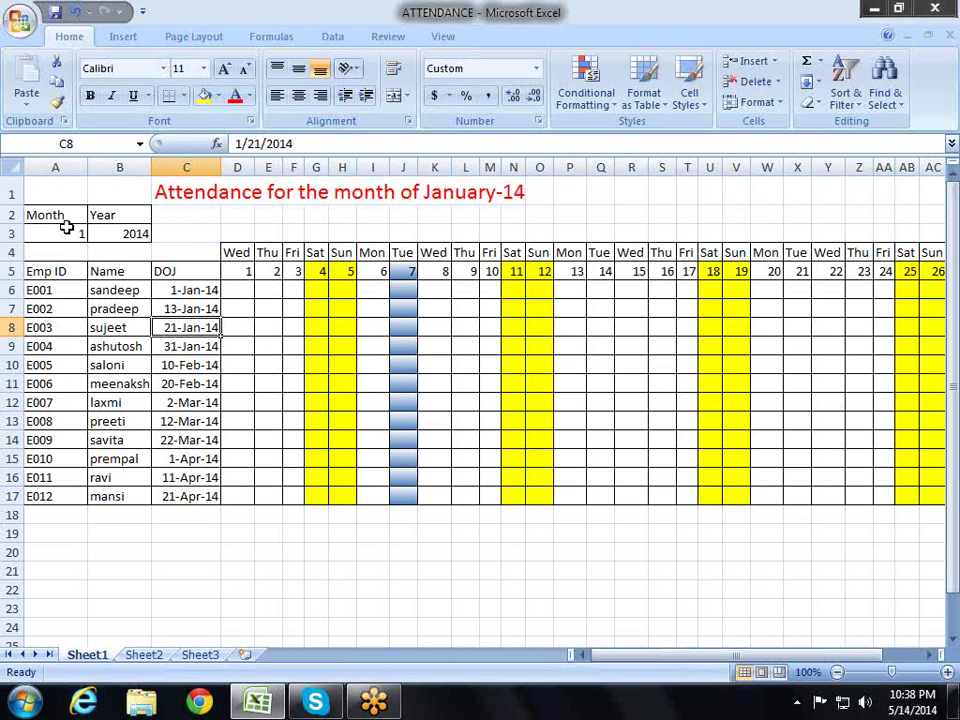
pyautogui.click(342, 327)
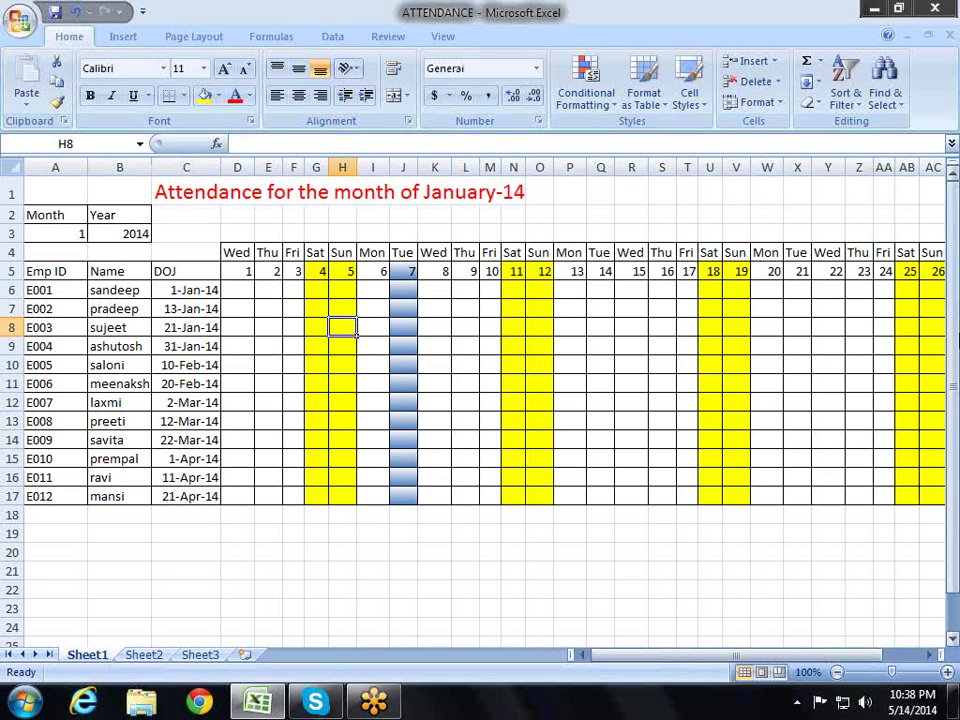
pyautogui.press('Left')
pyautogui.press('Left')
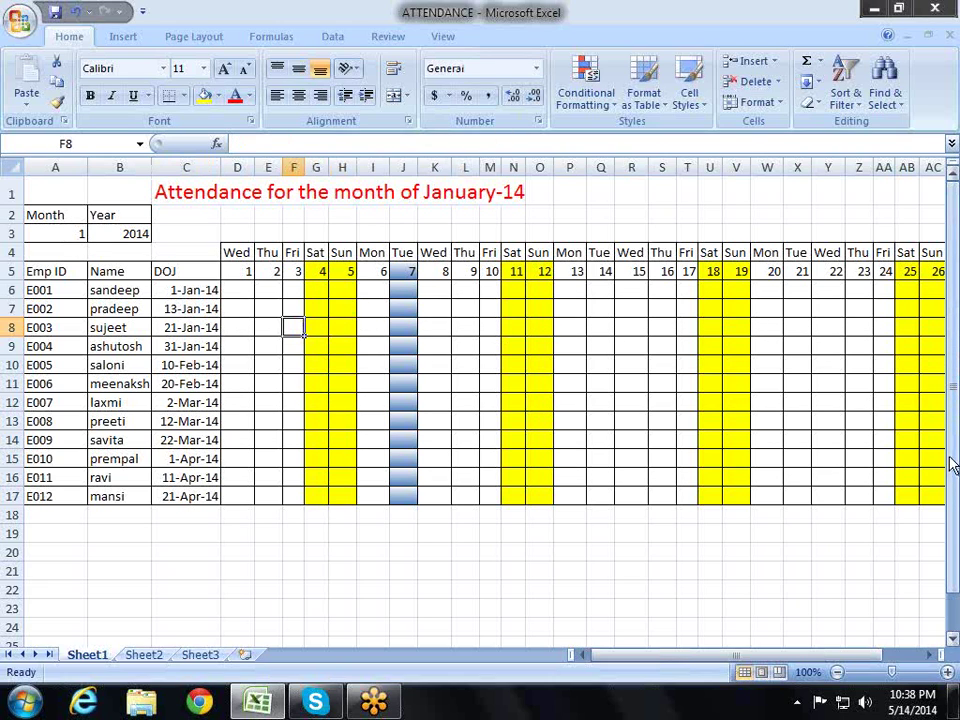
pyautogui.press('Left')
pyautogui.press('Up')
pyautogui.press('Up')
pyautogui.press('Up')
pyautogui.press('Down')
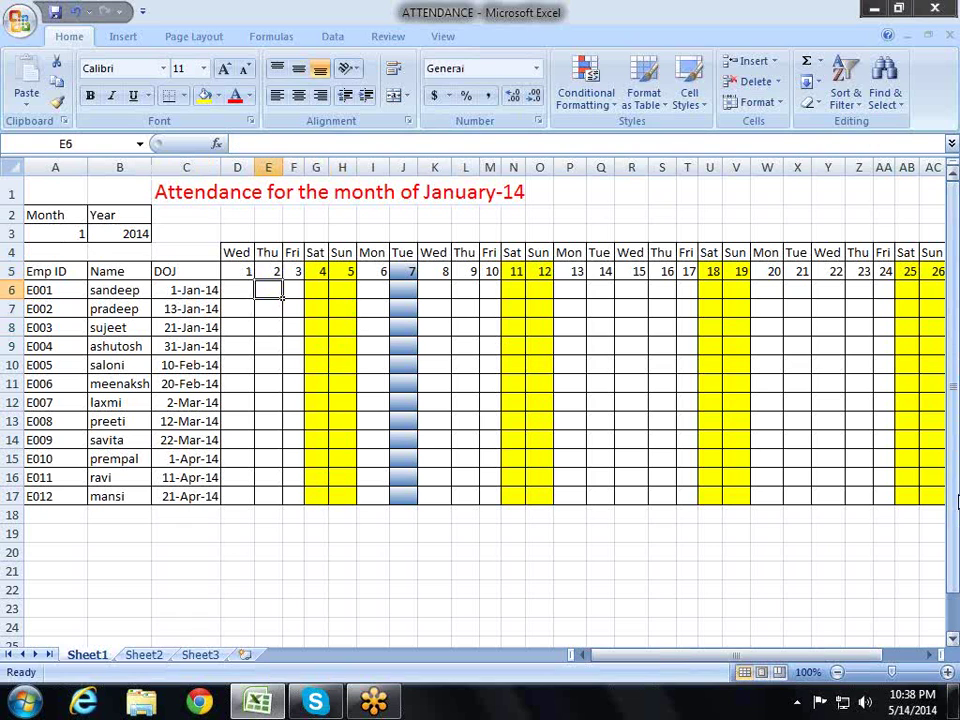
pyautogui.press('Left')
pyautogui.press('Left')
pyautogui.press('Left')
pyautogui.press('Left')
pyautogui.press('Down')
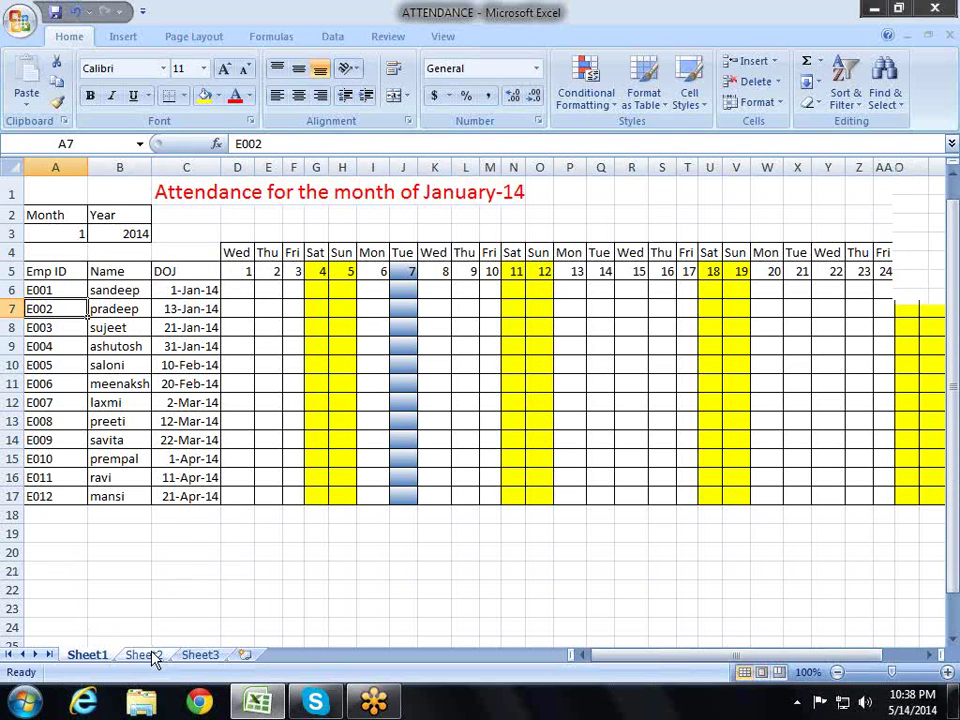
pyautogui.click(145, 655)
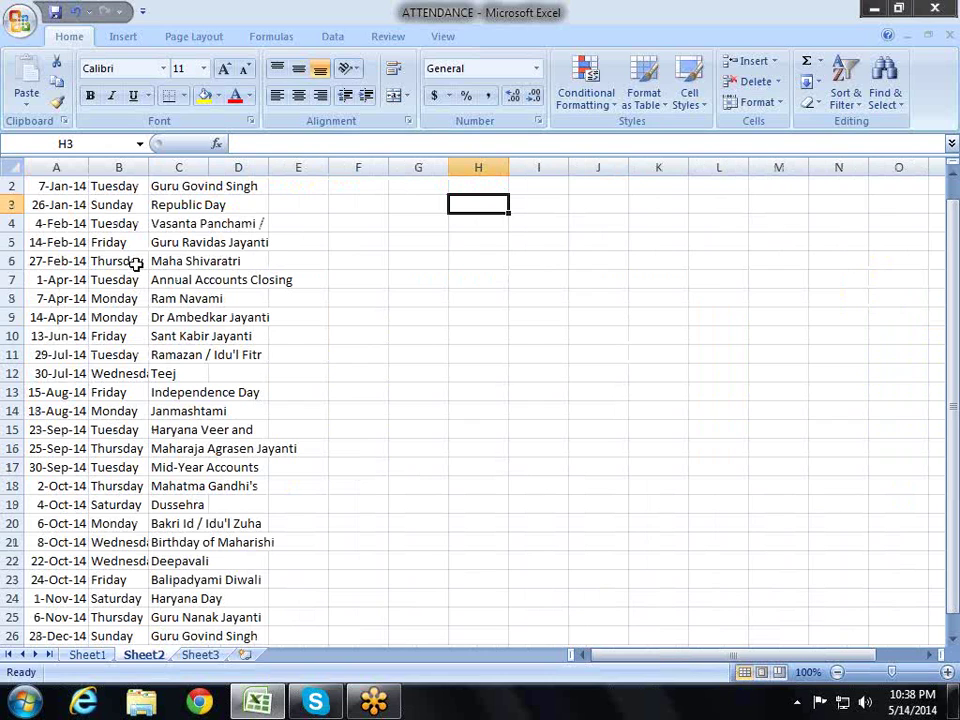
pyautogui.click(90, 655)
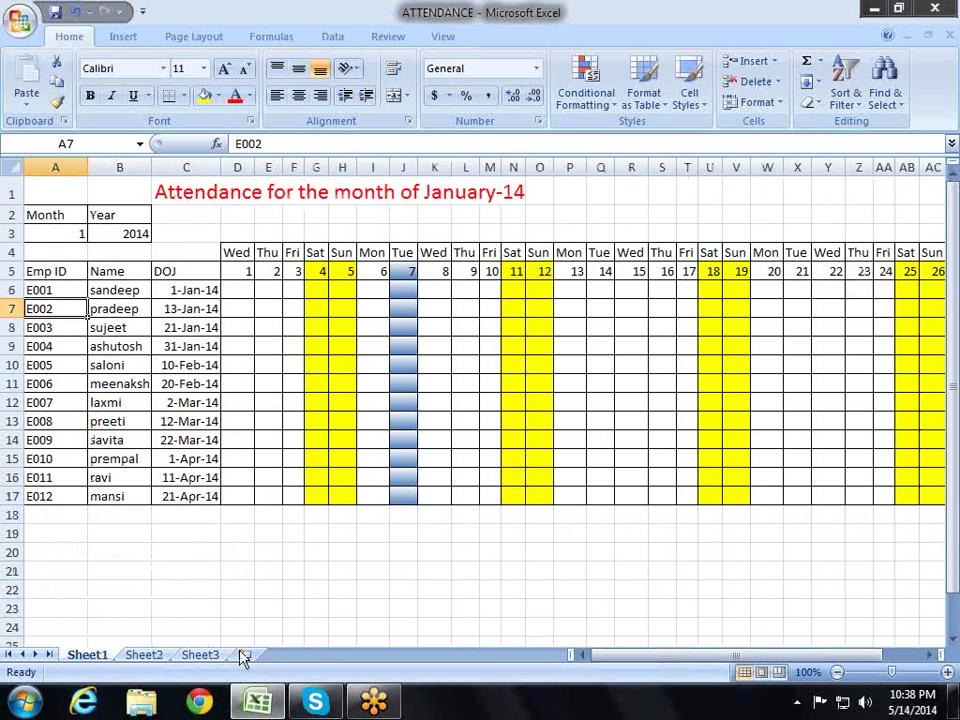
# Step: On Sheet3, enter the heading Helper in A1
pyautogui.click(212, 655)
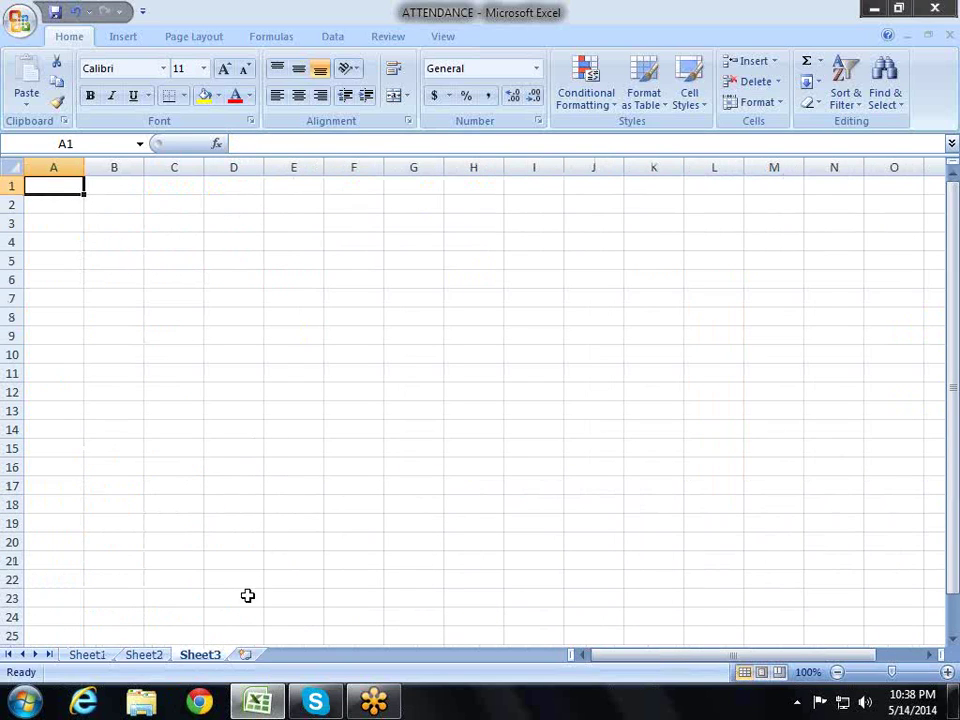
pyautogui.write('Helper')
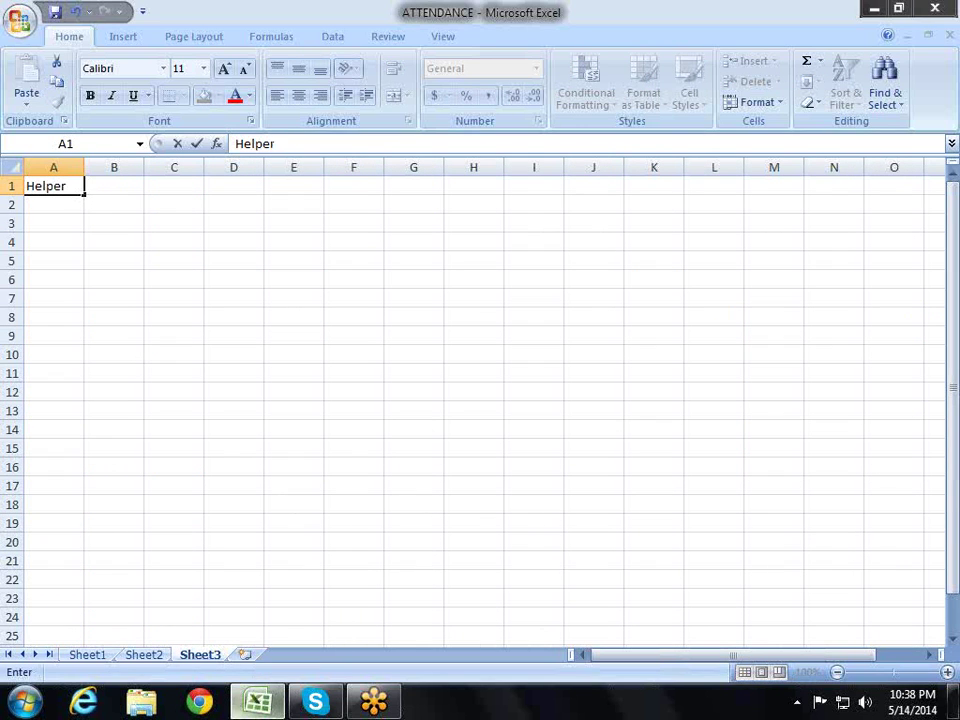
pyautogui.press('Return')
pyautogui.press('Up')
pyautogui.press('Right')
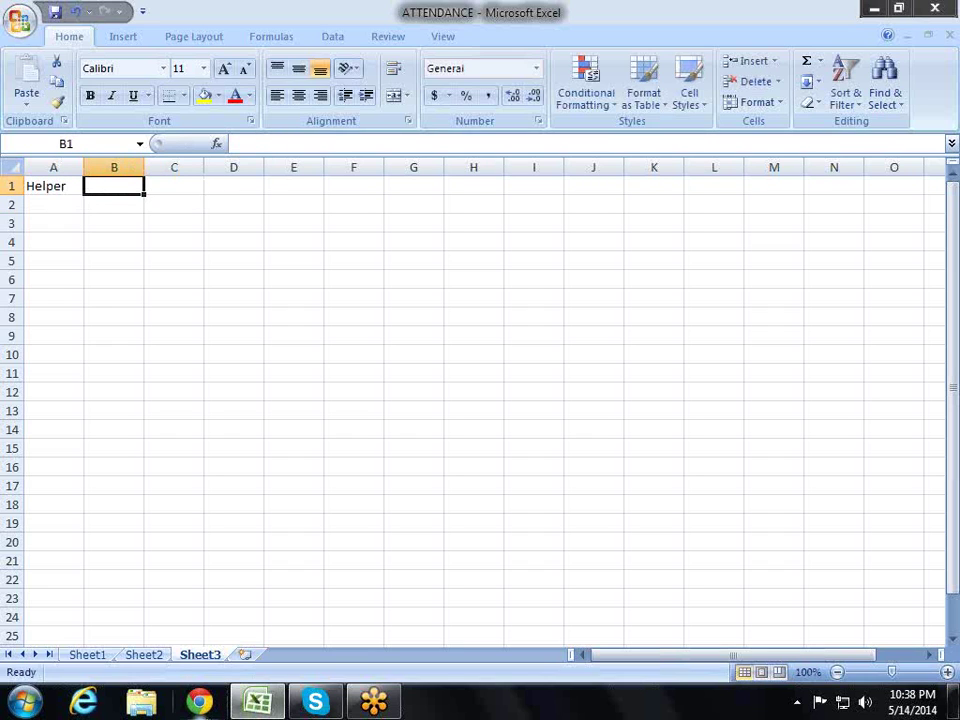
# Step: Put the heading Date in B1 and Name in C1
pyautogui.write('Name')
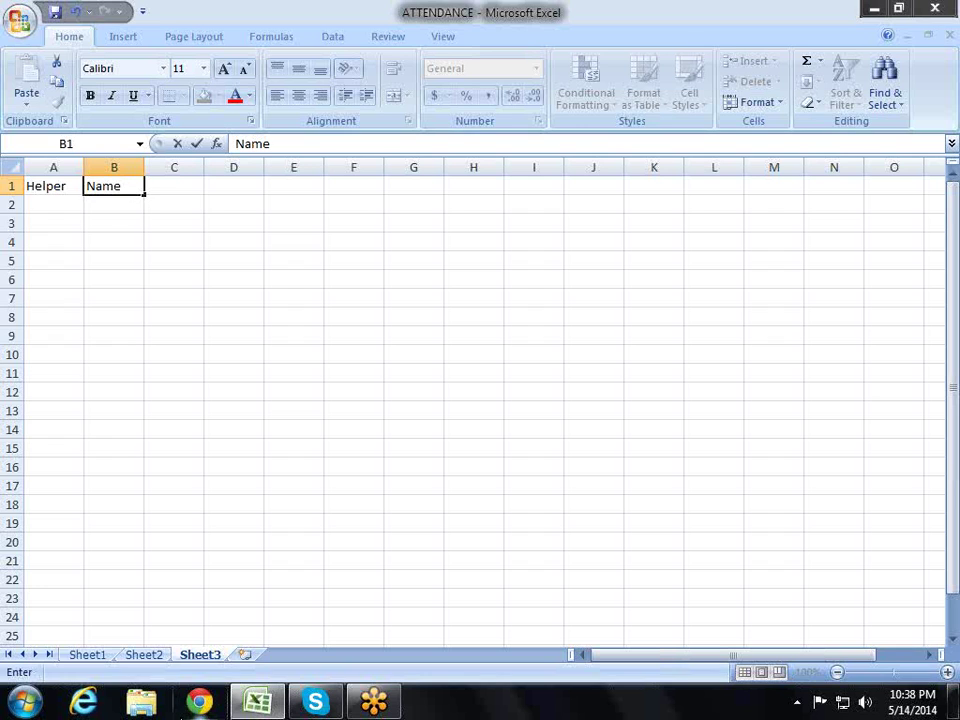
pyautogui.press('Return')
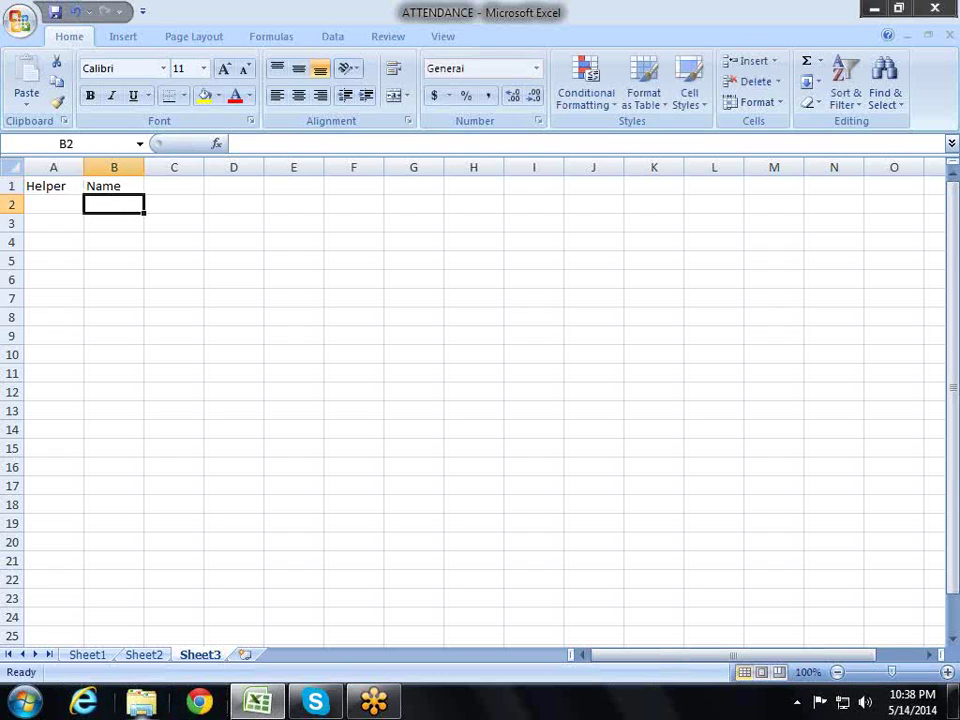
pyautogui.press('Up')
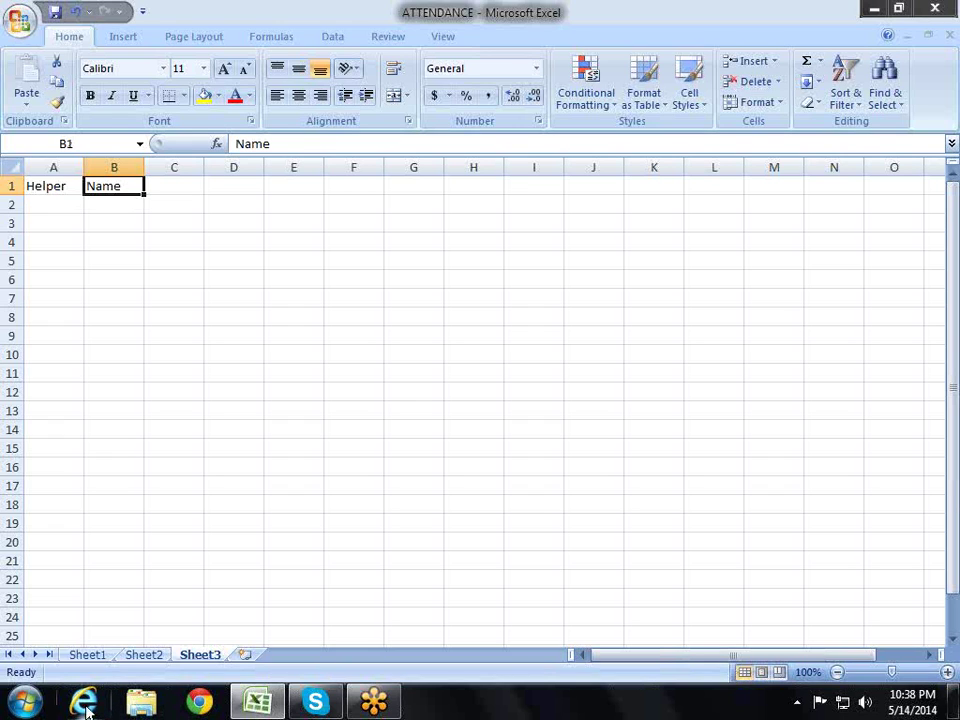
pyautogui.write('Date')
pyautogui.press('Tab')
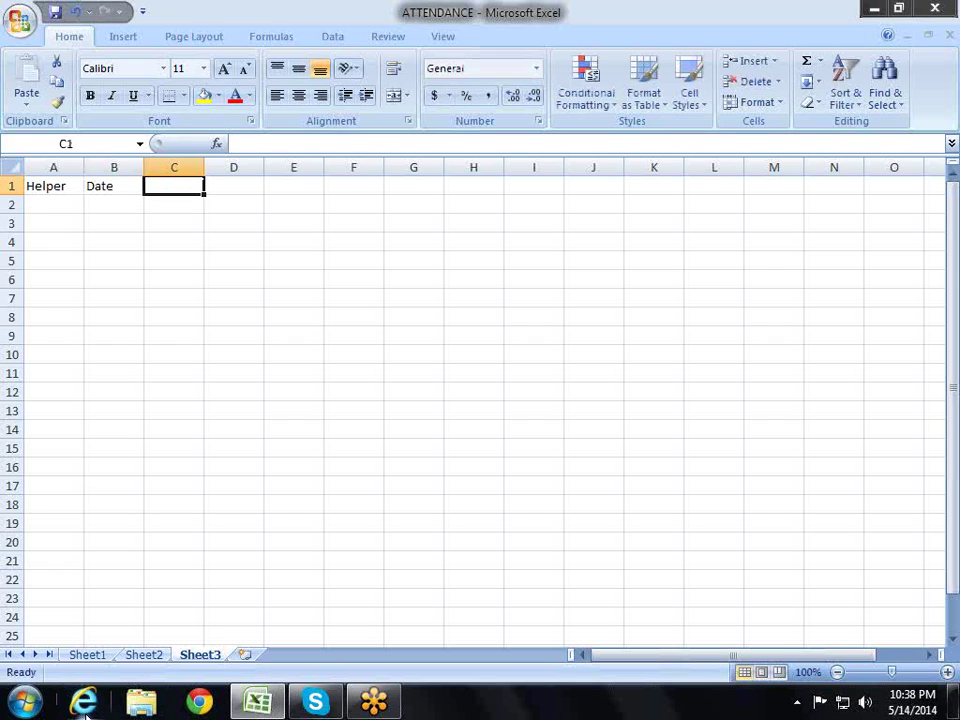
pyautogui.write('Name')
pyautogui.press('Tab')
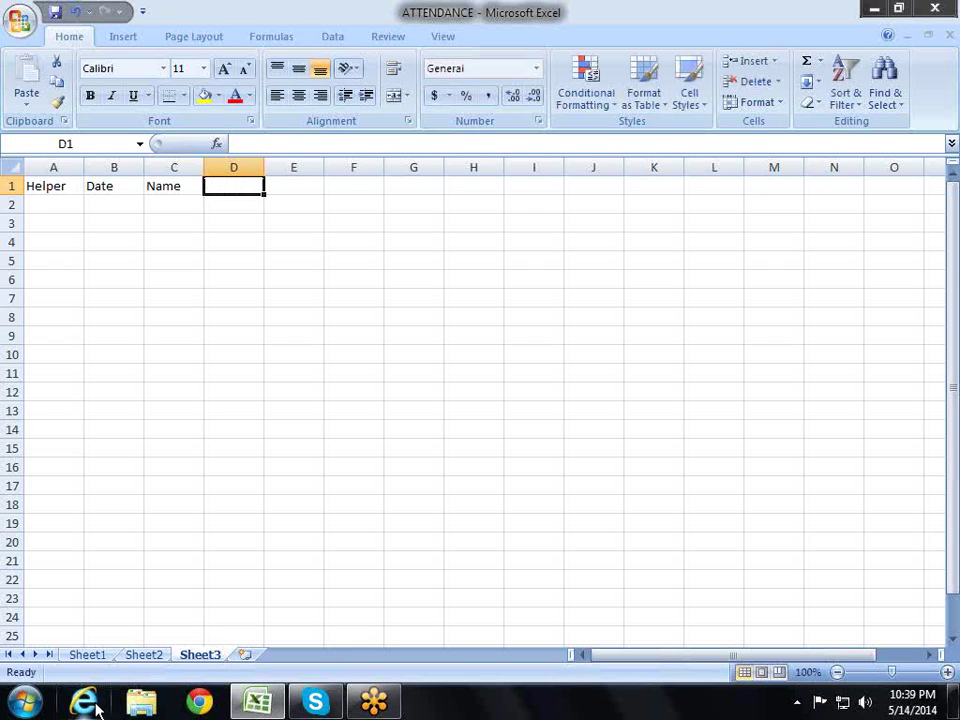
pyautogui.press('Left')
pyautogui.press('Left')
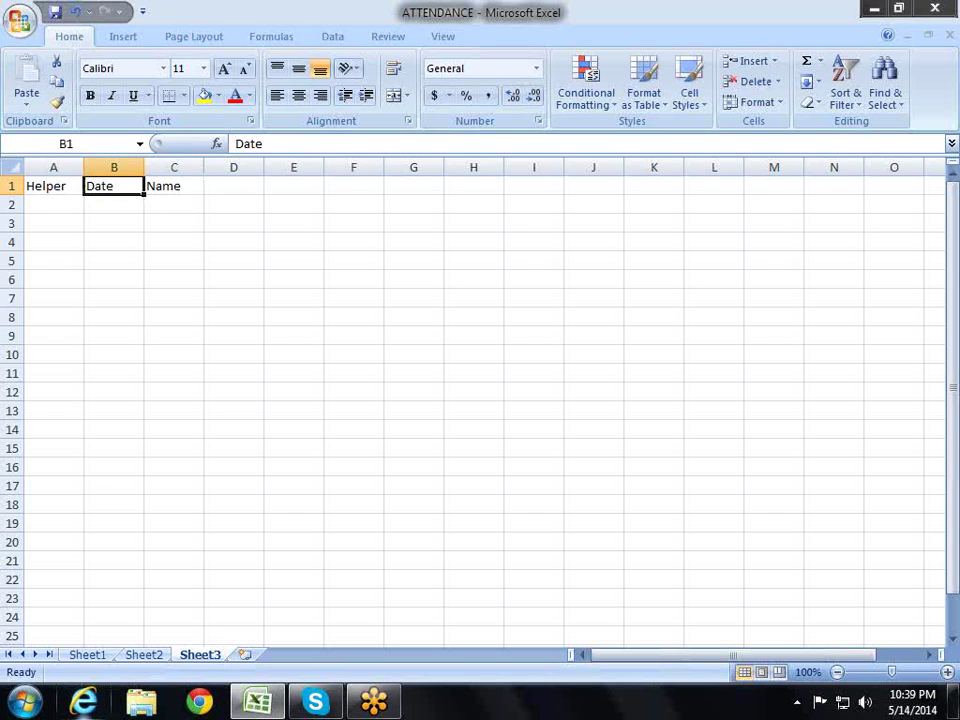
# Step: Dismiss the colour scheme warning, check the Sheet1 attendance grid, then return to Sheet3
pyautogui.click(113, 204)
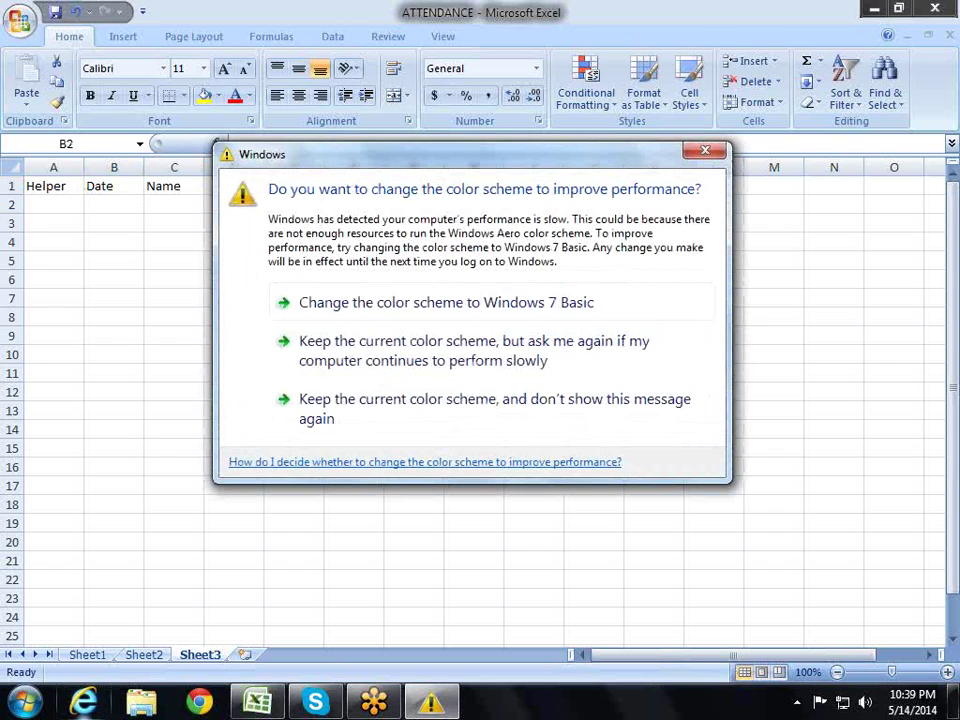
pyautogui.click(377, 428)
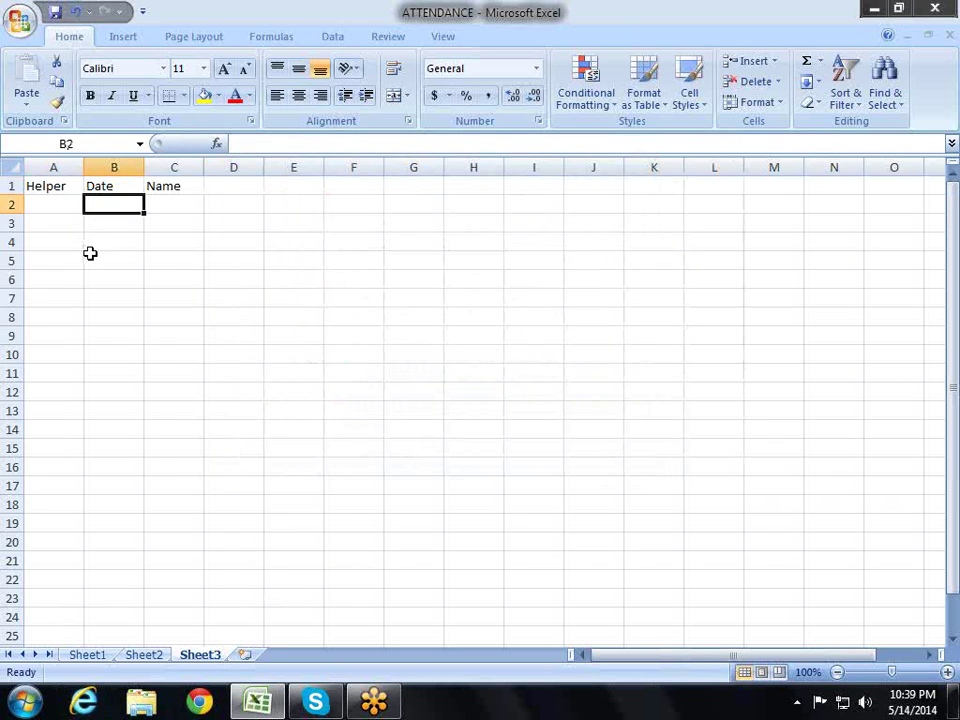
pyautogui.press('Down')
pyautogui.press('Down')
pyautogui.press('Down')
pyautogui.hotkey('shift', 'Left')
pyautogui.click(60, 203)
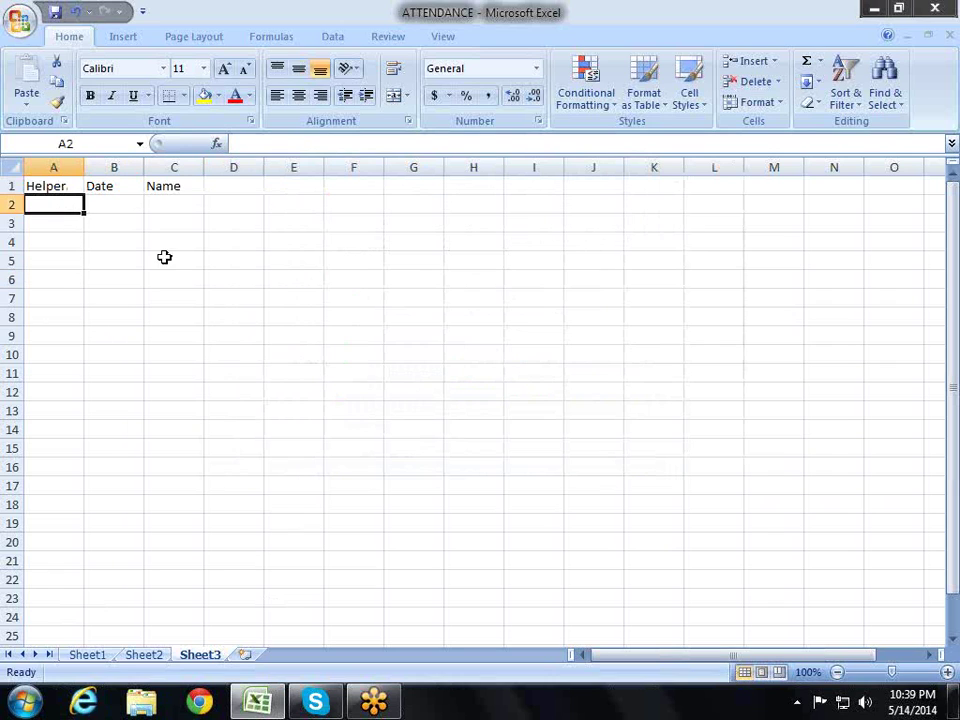
pyautogui.press('Right')
pyautogui.press('Right')
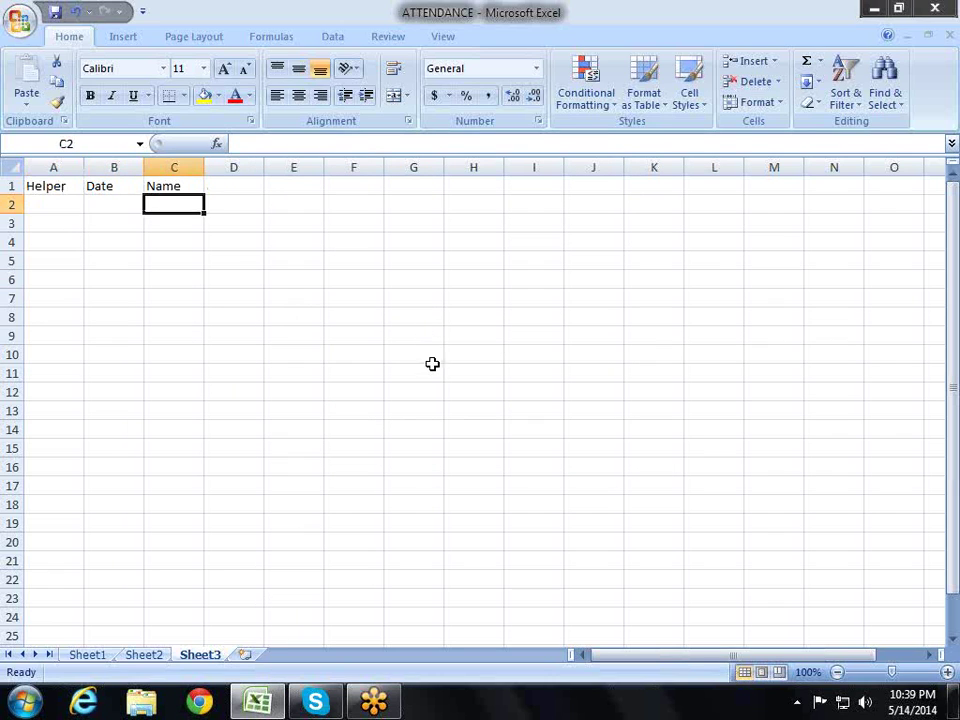
pyautogui.press('Left')
pyautogui.press('Left')
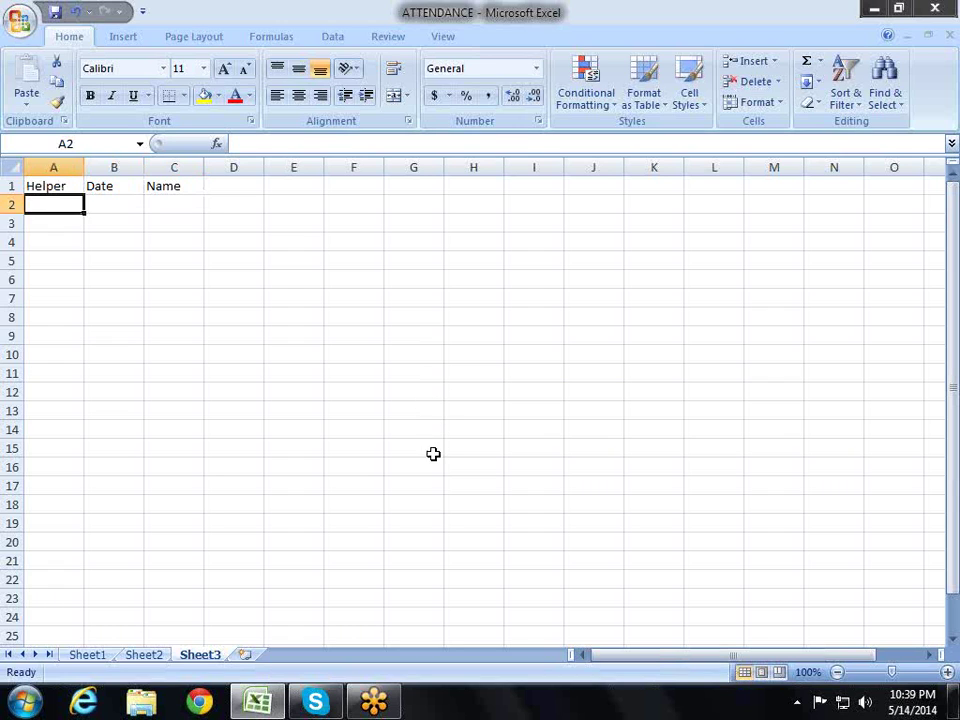
pyautogui.press('Right')
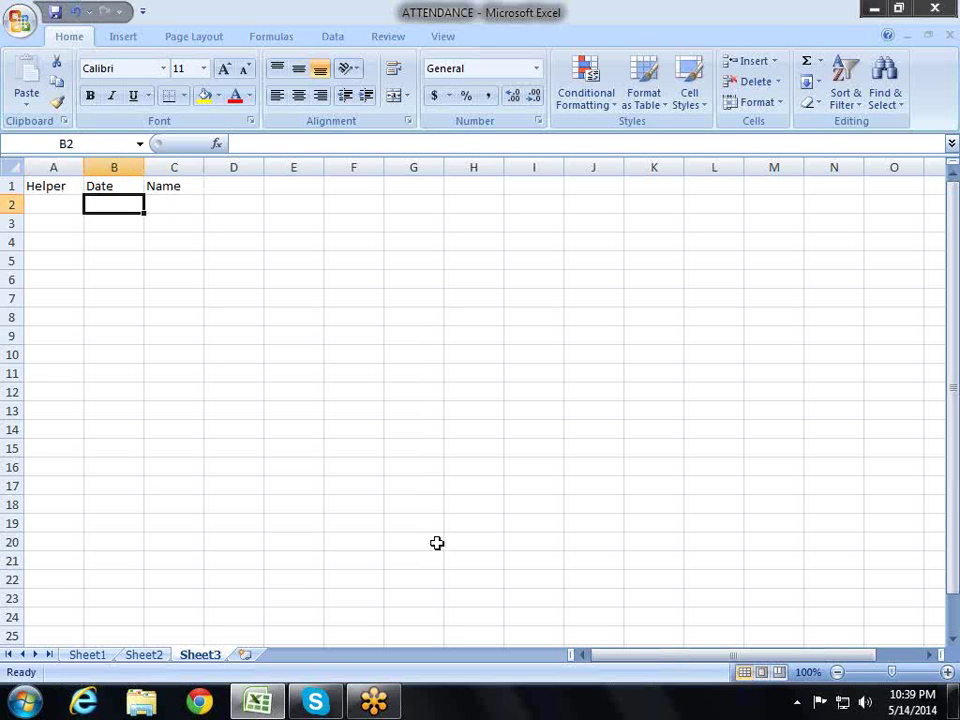
pyautogui.click(86, 655)
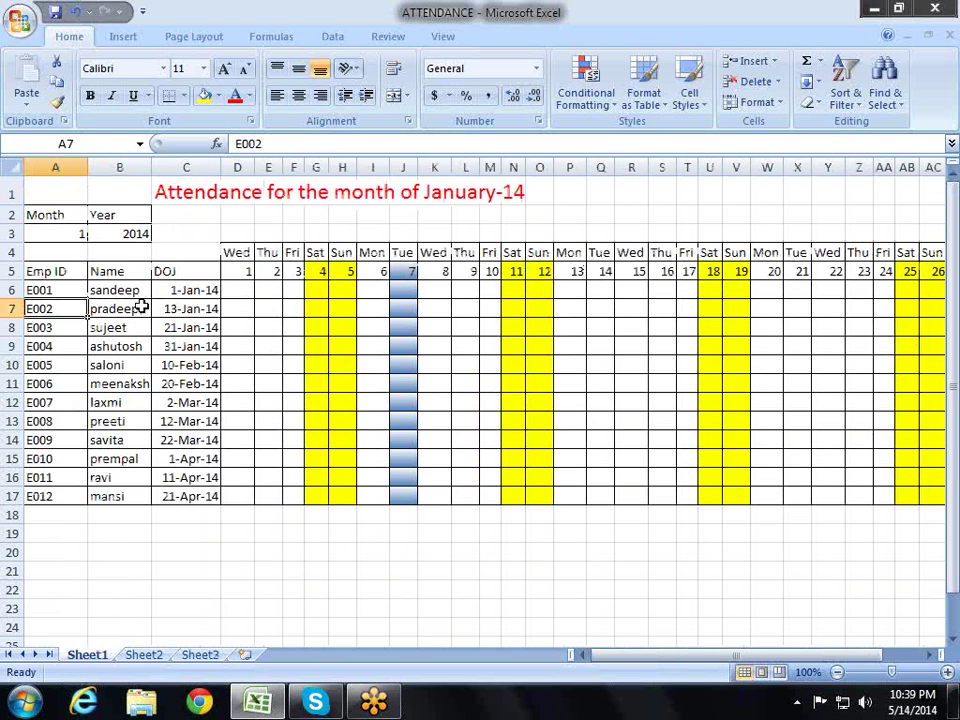
pyautogui.click(601, 290)
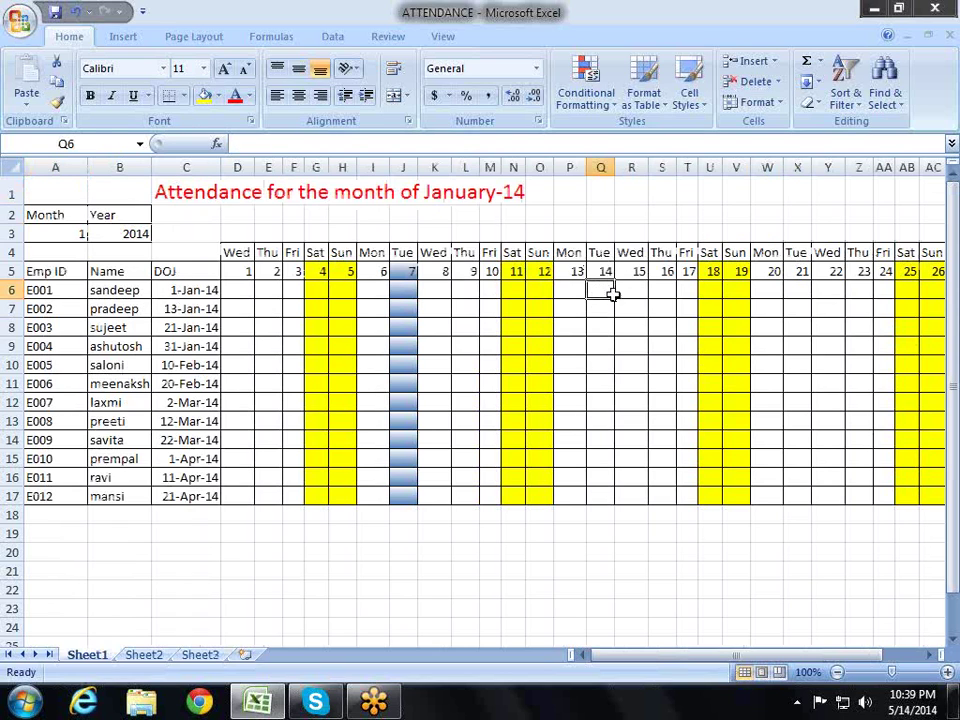
pyautogui.click(202, 656)
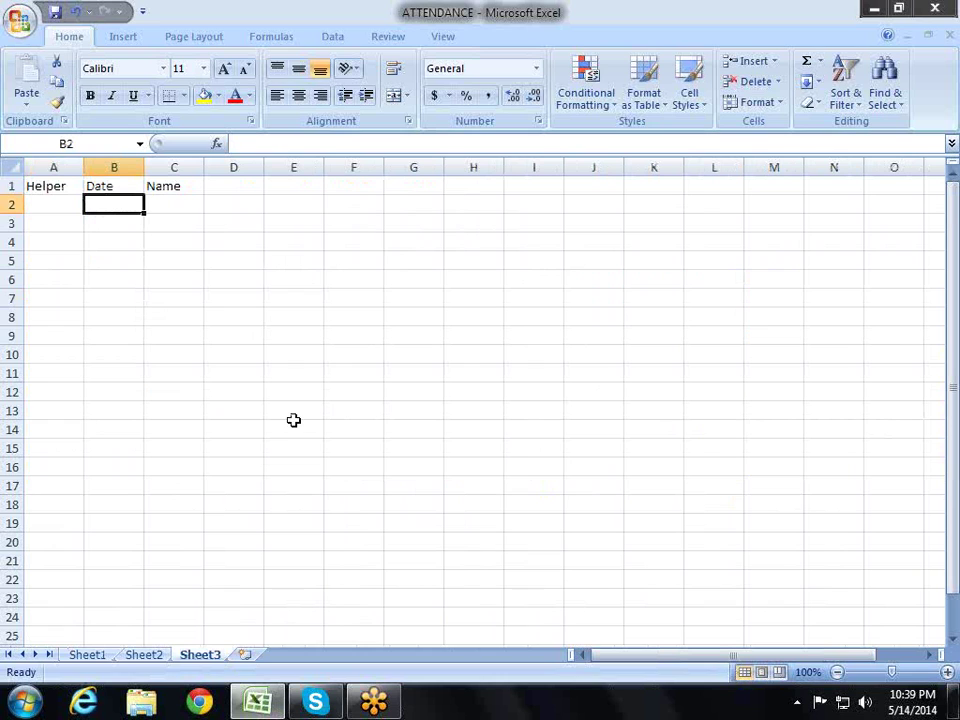
# Step: Enter 14-Jan-14 in B2 and the first employee's name in C2
pyautogui.write('14-')
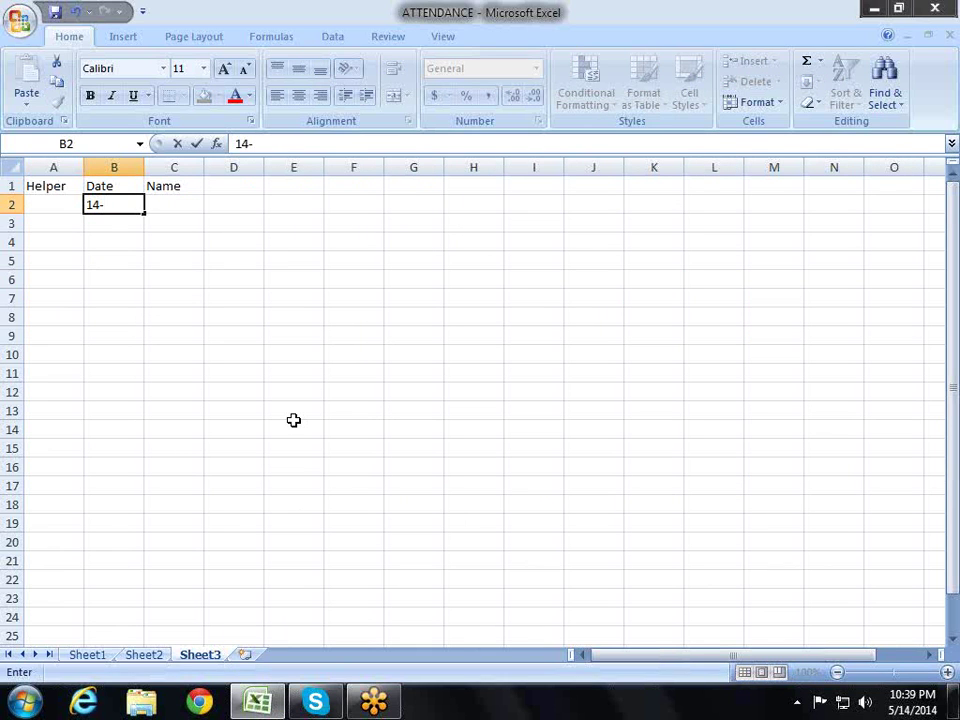
pyautogui.write('jan-14')
pyautogui.press('Return')
pyautogui.press('Up')
pyautogui.press('Right')
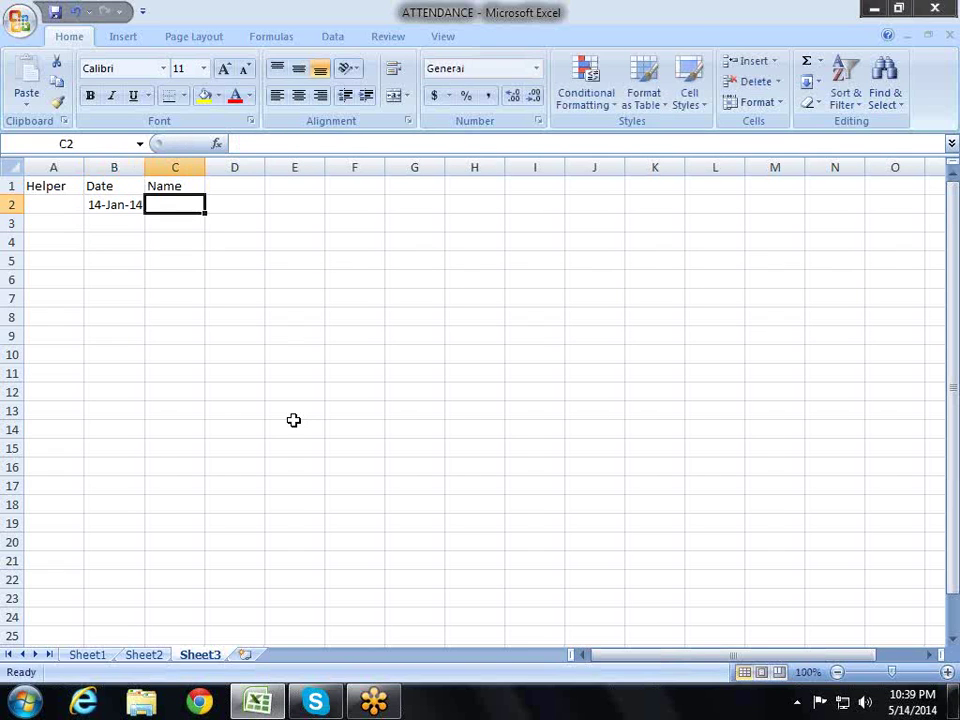
pyautogui.write('Sandeep')
pyautogui.press('Return')
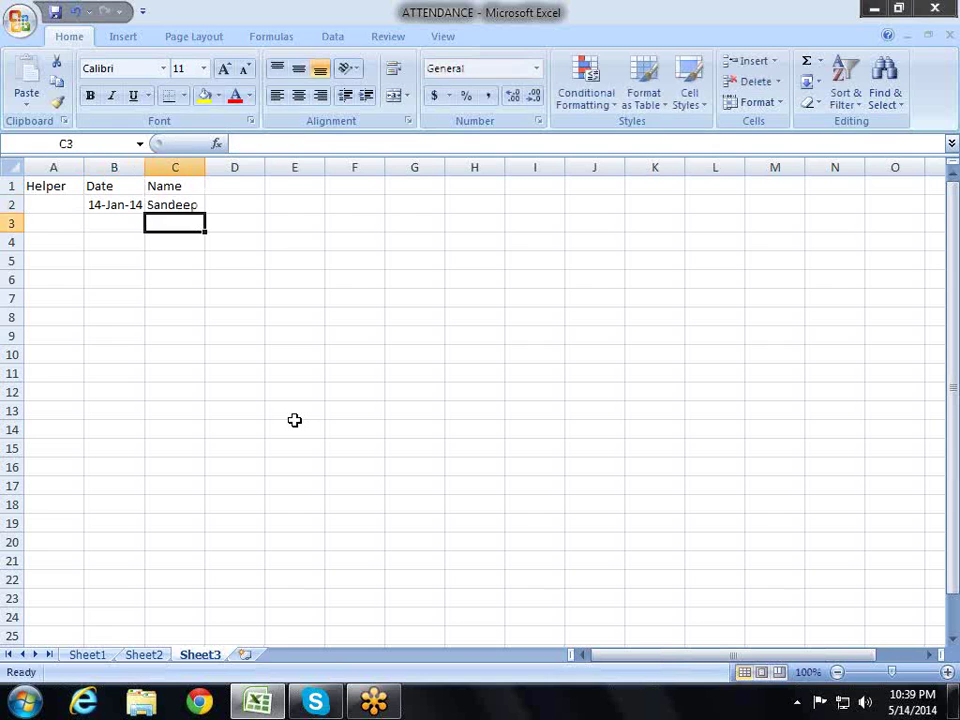
# Step: Build the helper formula =B2&C2 in A2
pyautogui.press('Up')
pyautogui.press('Left')
pyautogui.press('Left')
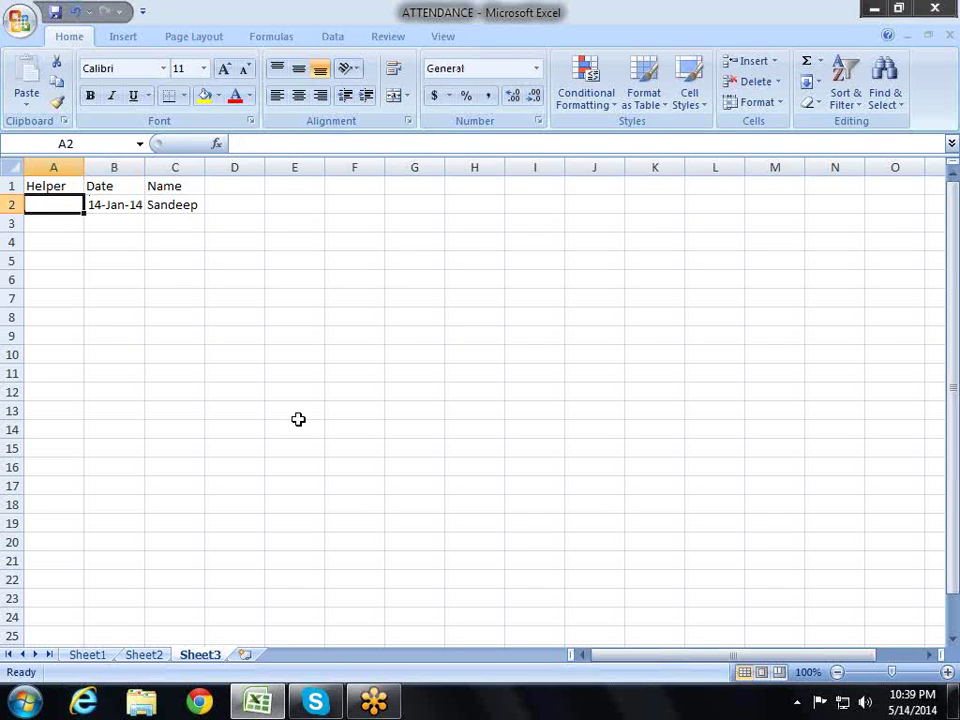
pyautogui.write('=')
pyautogui.press('Right')
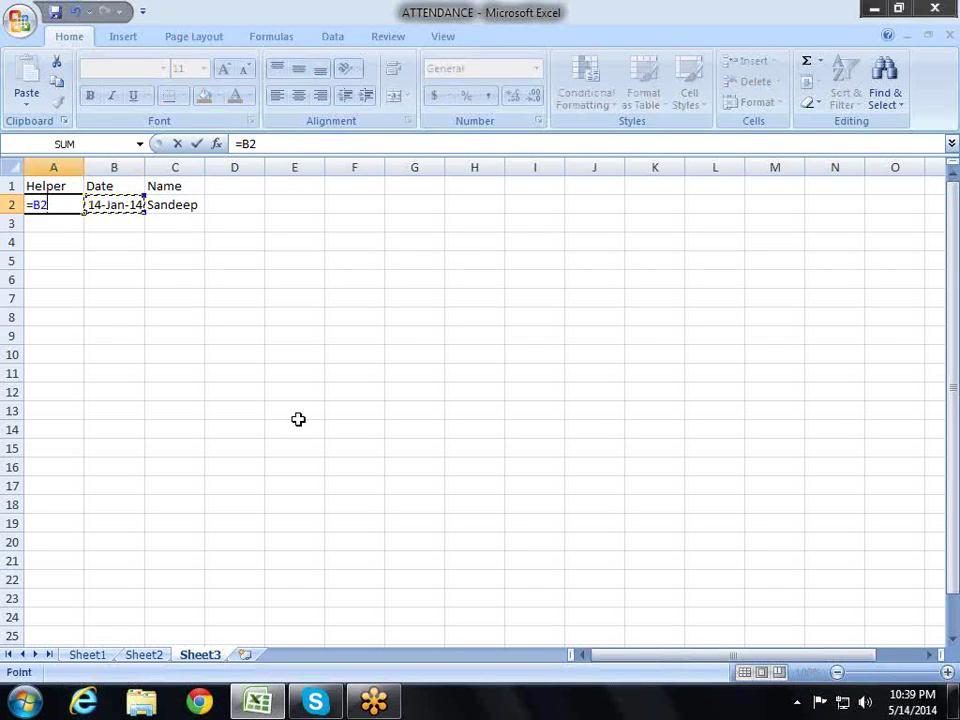
pyautogui.write('&')
pyautogui.press('Right')
pyautogui.press('Right')
pyautogui.press('Return')
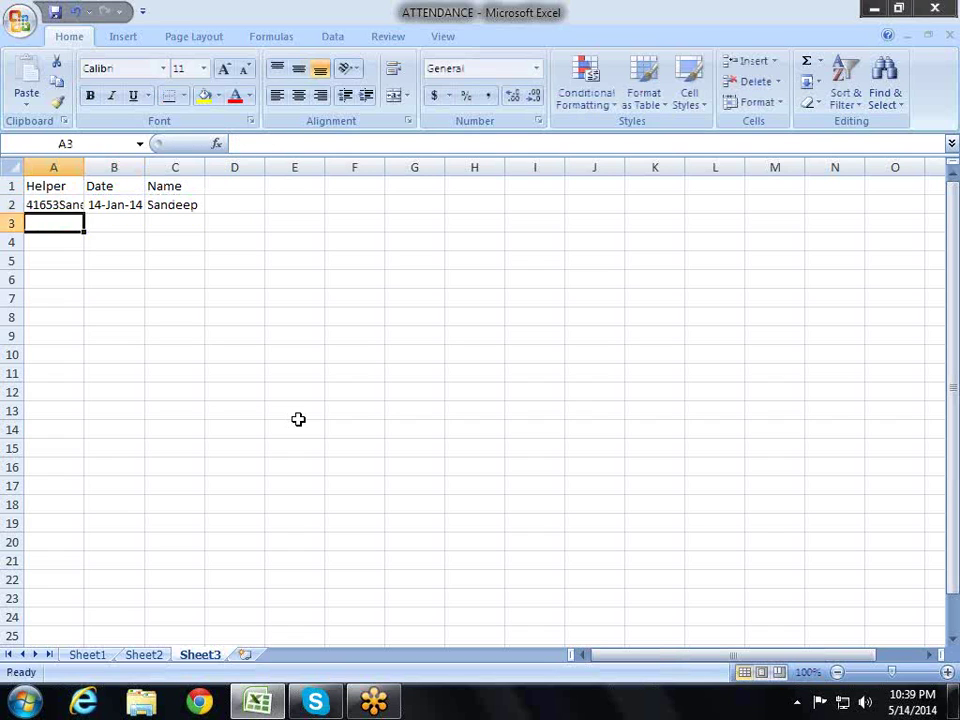
pyautogui.press('Up')
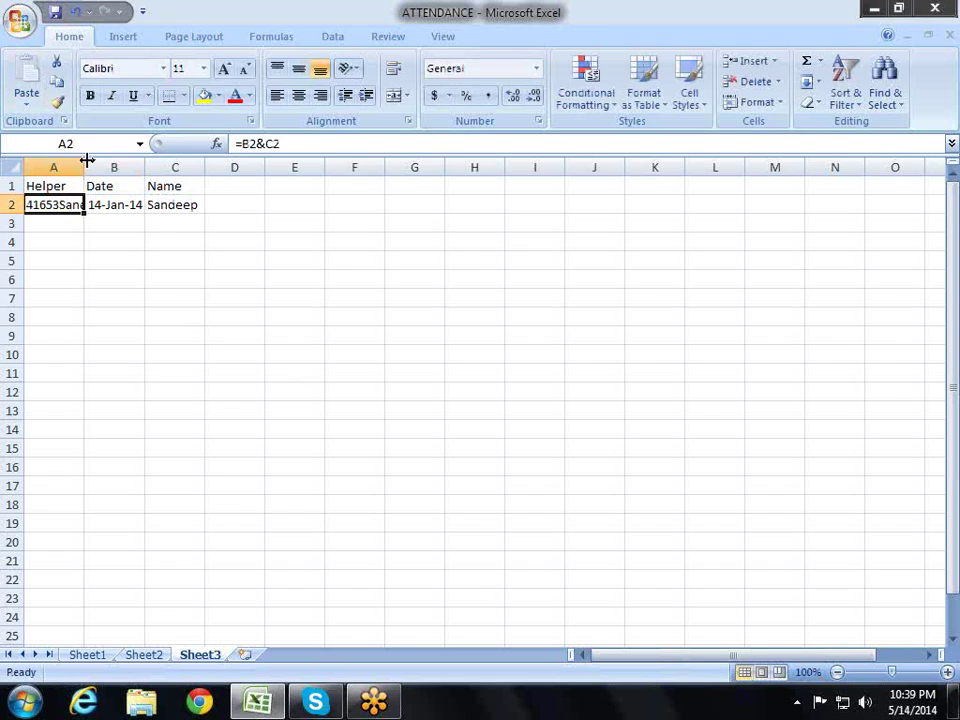
# Step: Widen column A and fill the helper formula down to A22
pyautogui.doubleClick(87, 160)
pyautogui.click(110, 264)
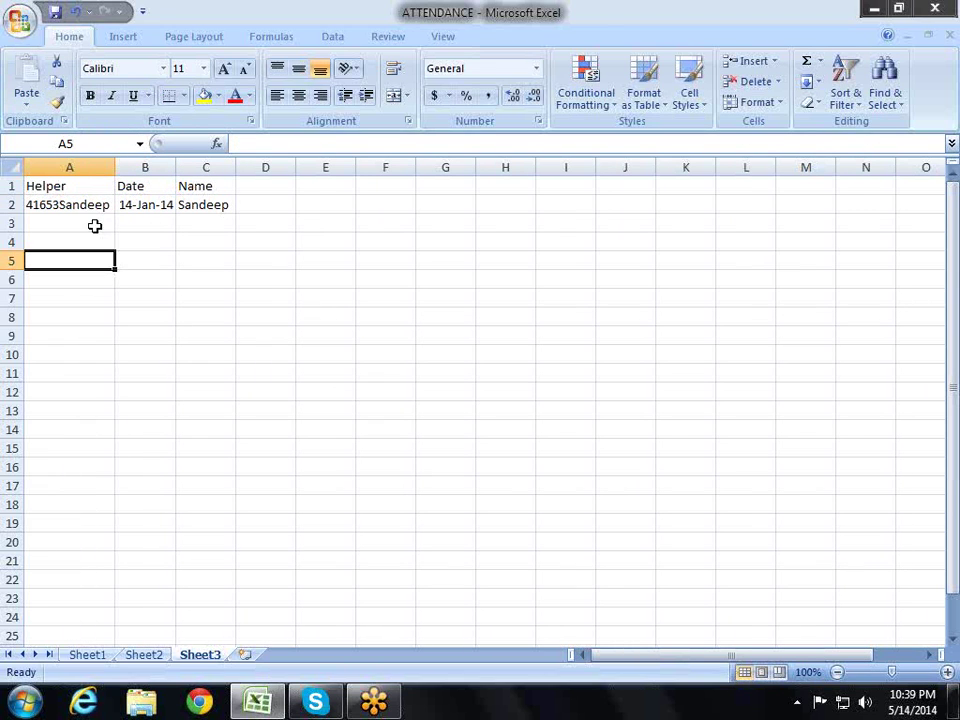
pyautogui.click(104, 205)
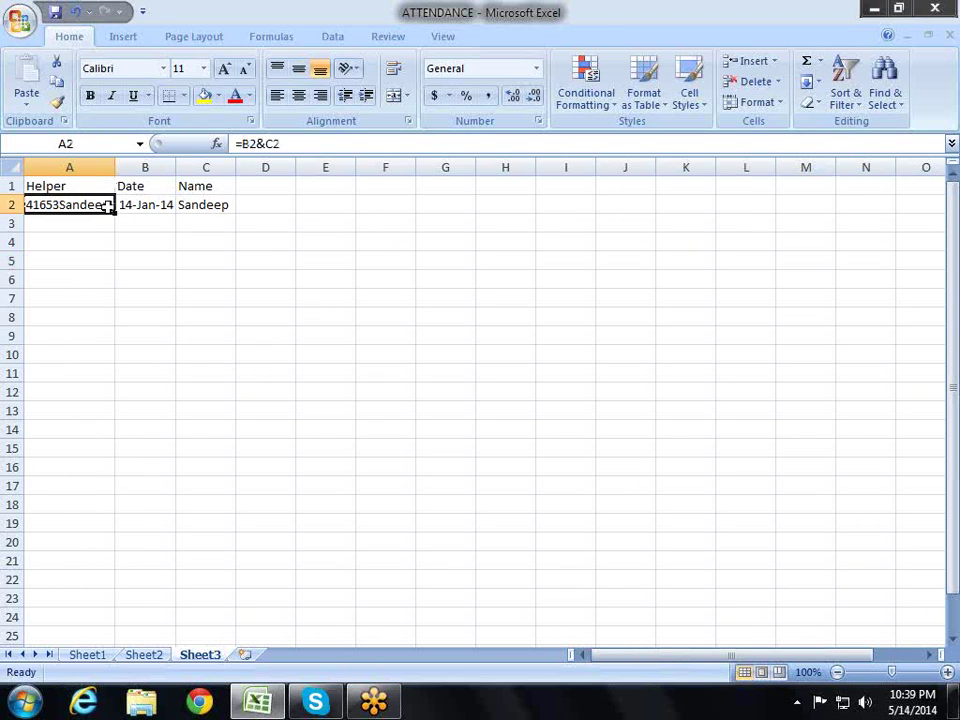
pyautogui.moveTo(114, 210); pyautogui.dragTo(90, 582)
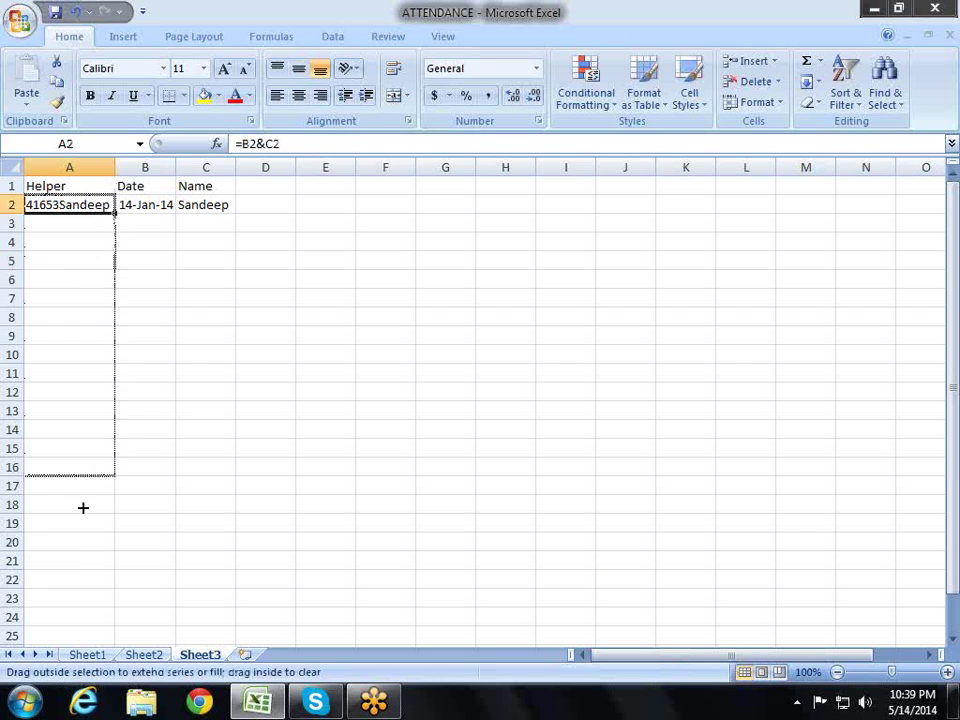
pyautogui.click(233, 300)
pyautogui.click(130, 228)
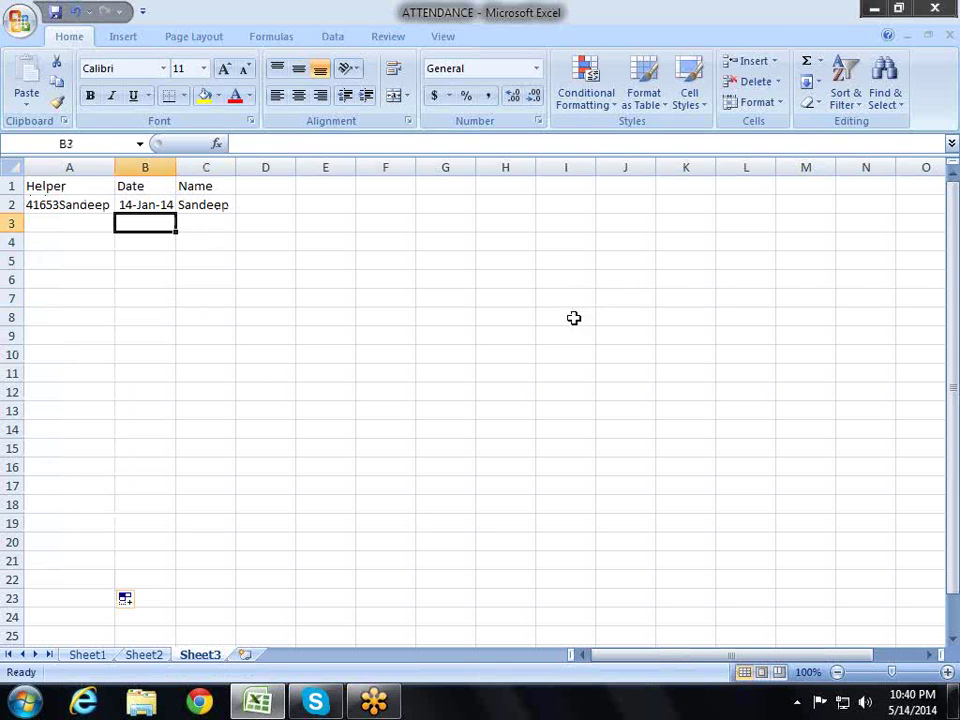
pyautogui.click(92, 645)
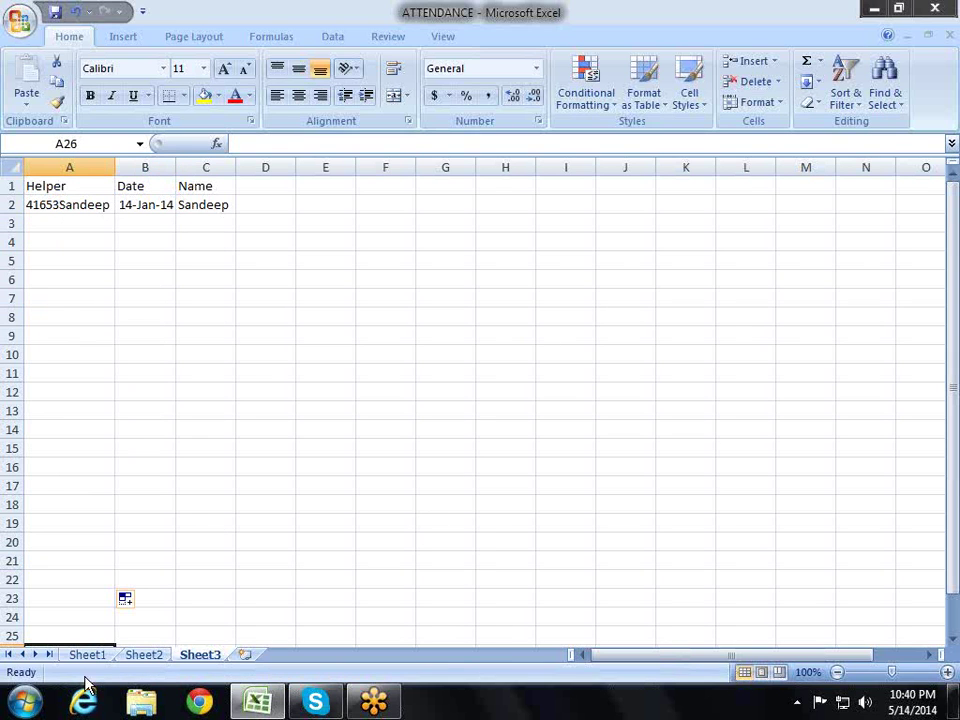
pyautogui.click(91, 656)
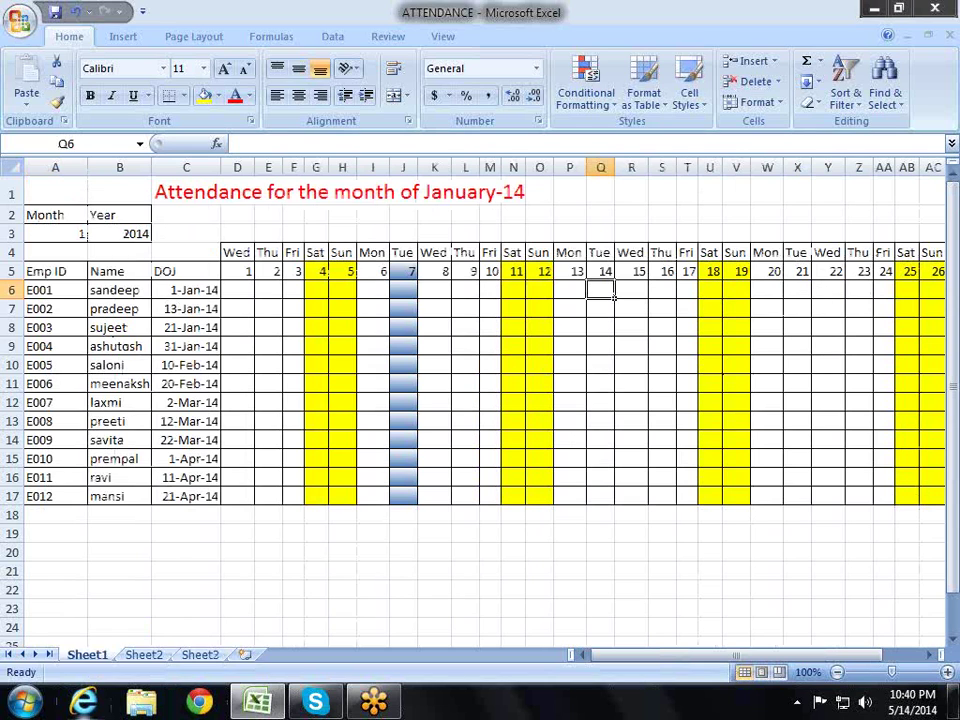
pyautogui.hotkey('ctrl', 'pagedown')
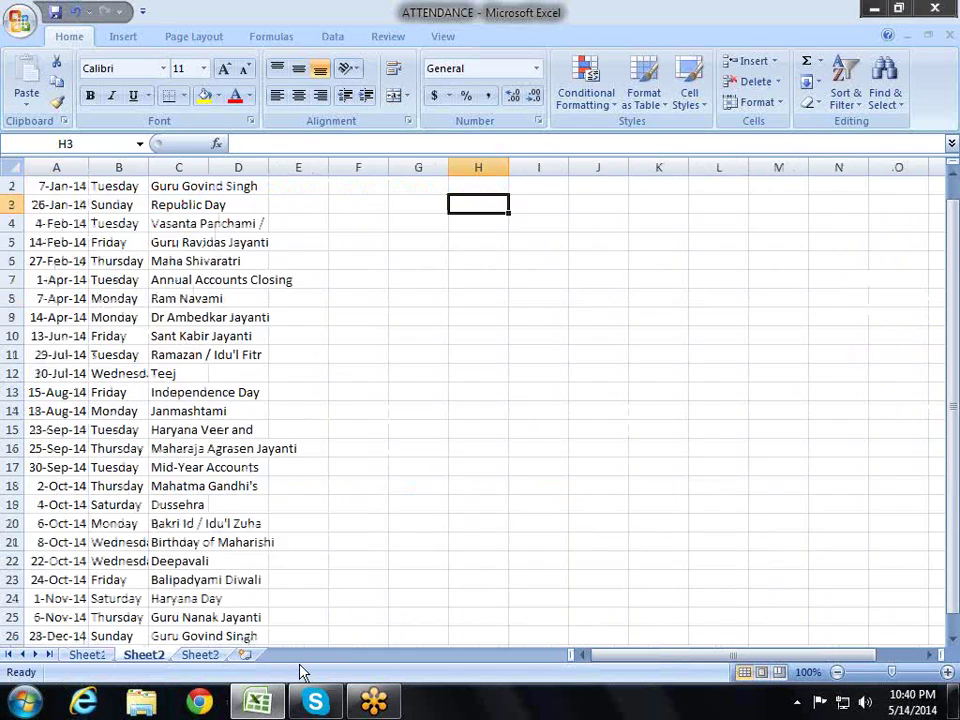
pyautogui.hotkey('ctrl', 'pagedown')
pyautogui.press('Up')
pyautogui.press('Up')
pyautogui.press('Up')
pyautogui.press('Up')
pyautogui.hotkey('ctrl', 'Home')
pyautogui.press('Down')
pyautogui.press('Right')
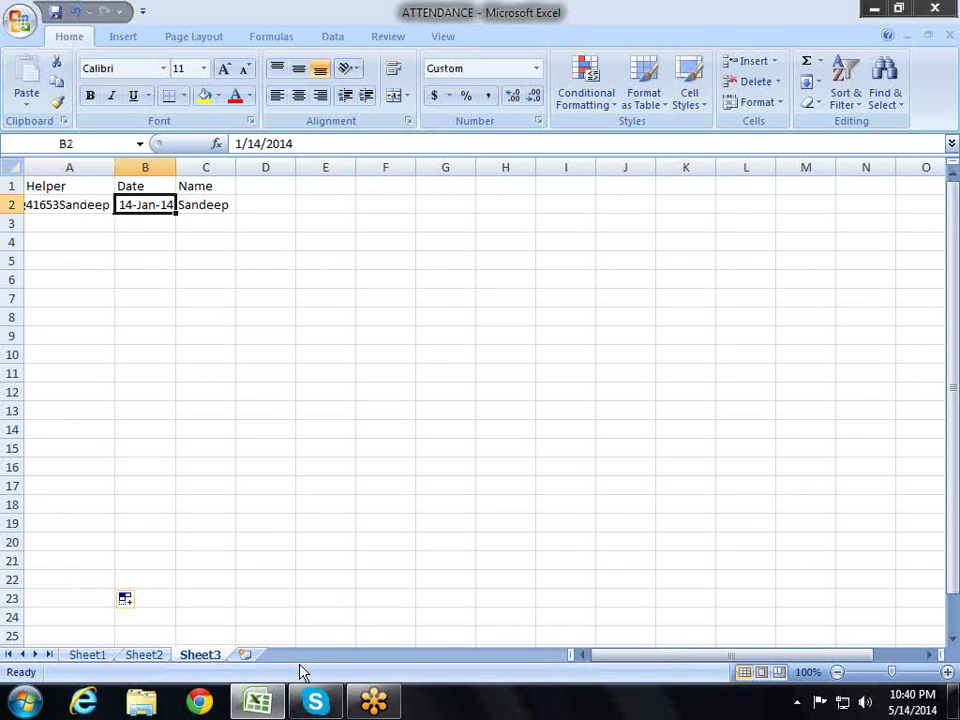
pyautogui.press('Down')
# Step: Correct the mistyped date in B3 to 21-Jan-14, closing the accidental Help window
pyautogui.write('21')
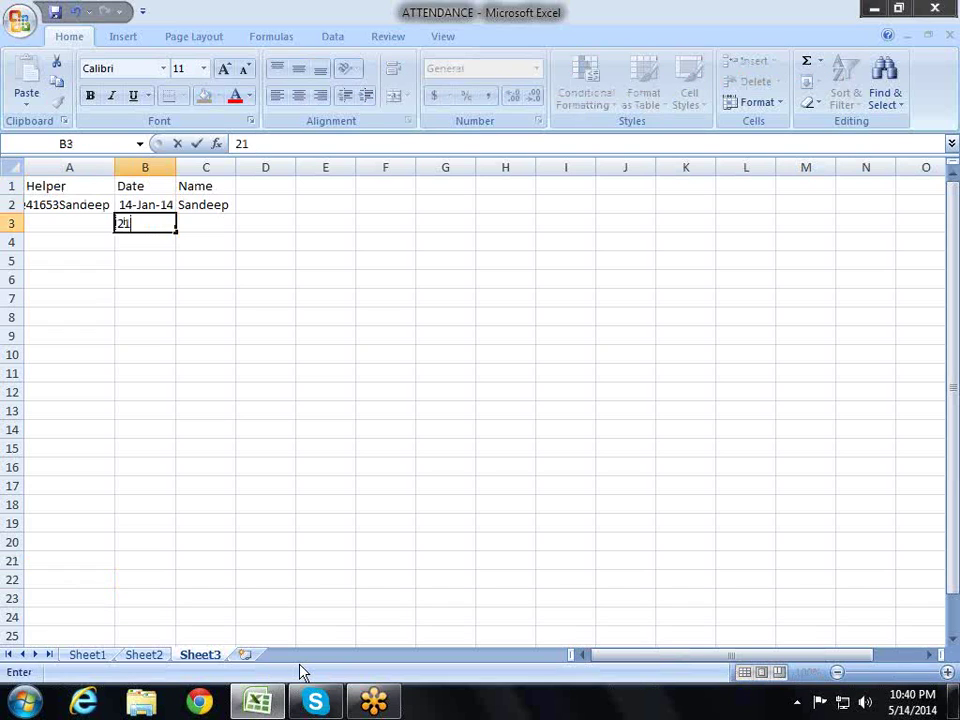
pyautogui.write('-jan-1')
pyautogui.write('43')
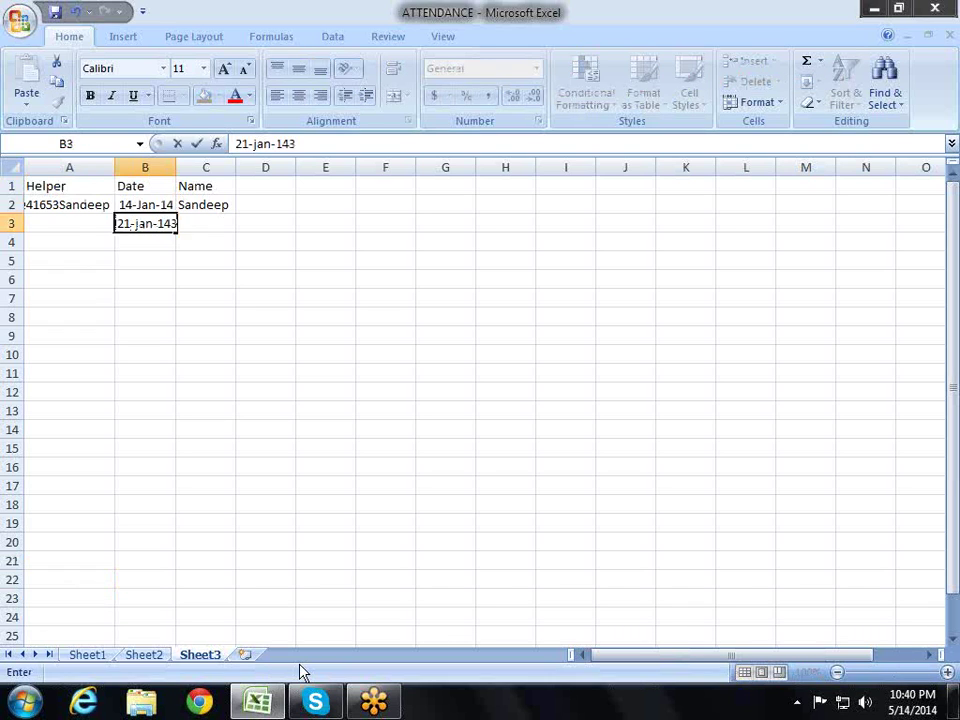
pyautogui.press('Return')
pyautogui.press('Up')
pyautogui.press('BackSpace')
pyautogui.press('F1')
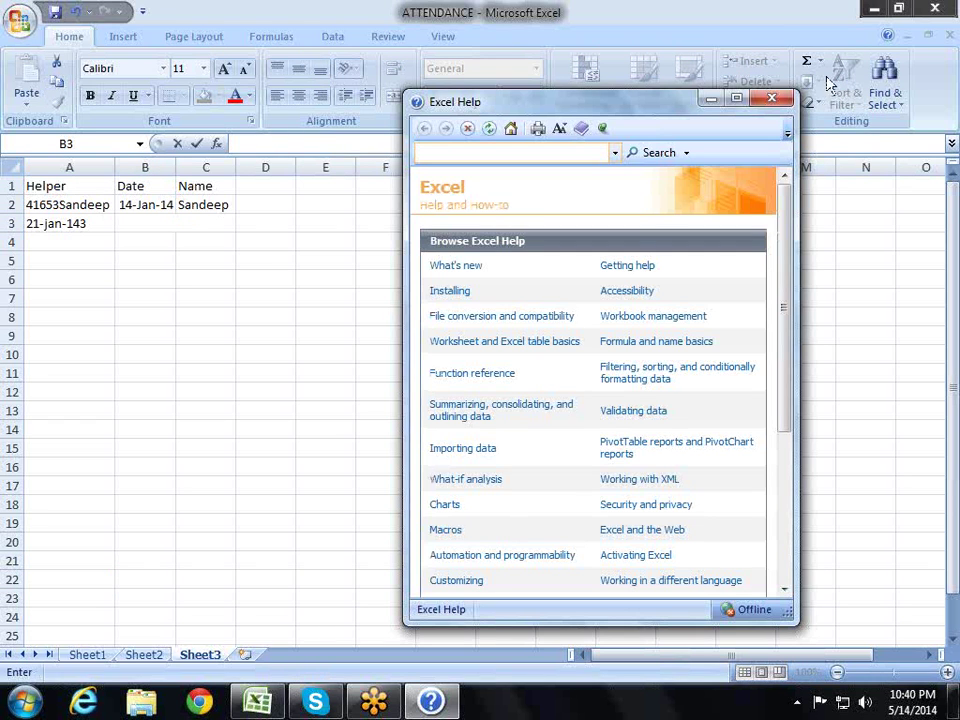
pyautogui.click(772, 98)
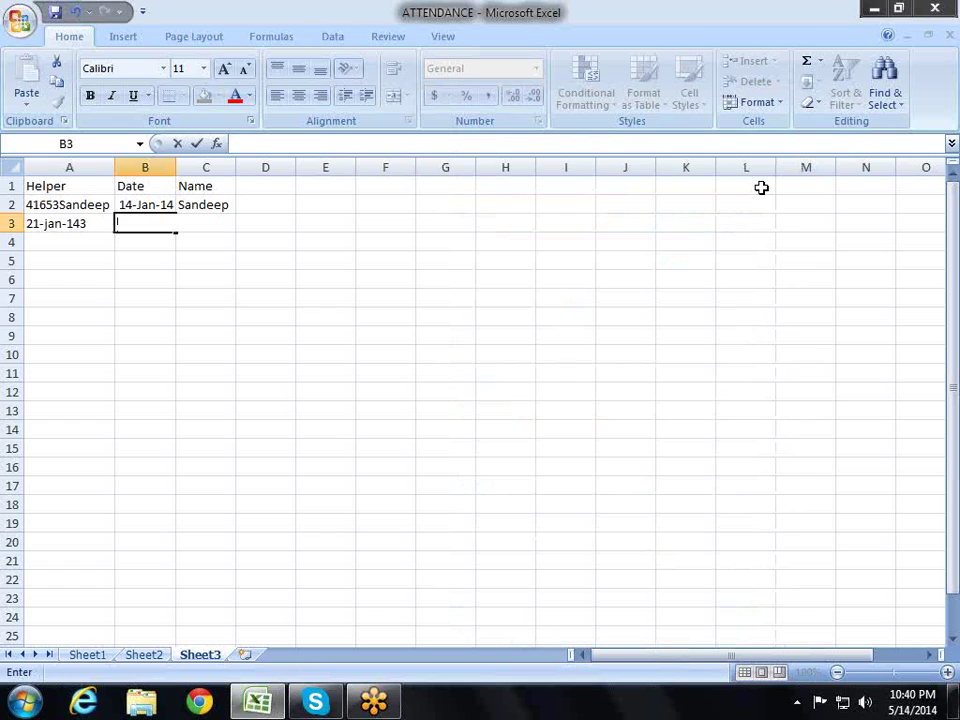
pyautogui.write('21-jan-14')
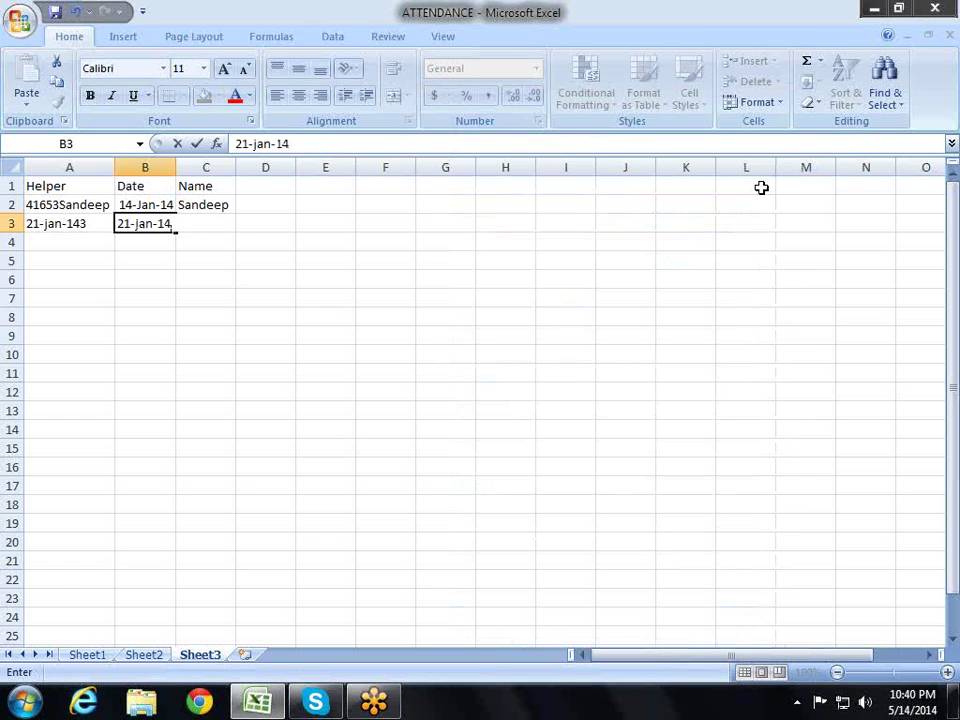
pyautogui.press('Return')
# Step: Enter the second employee's name in C3 and go back to Sheet1
pyautogui.press('Up')
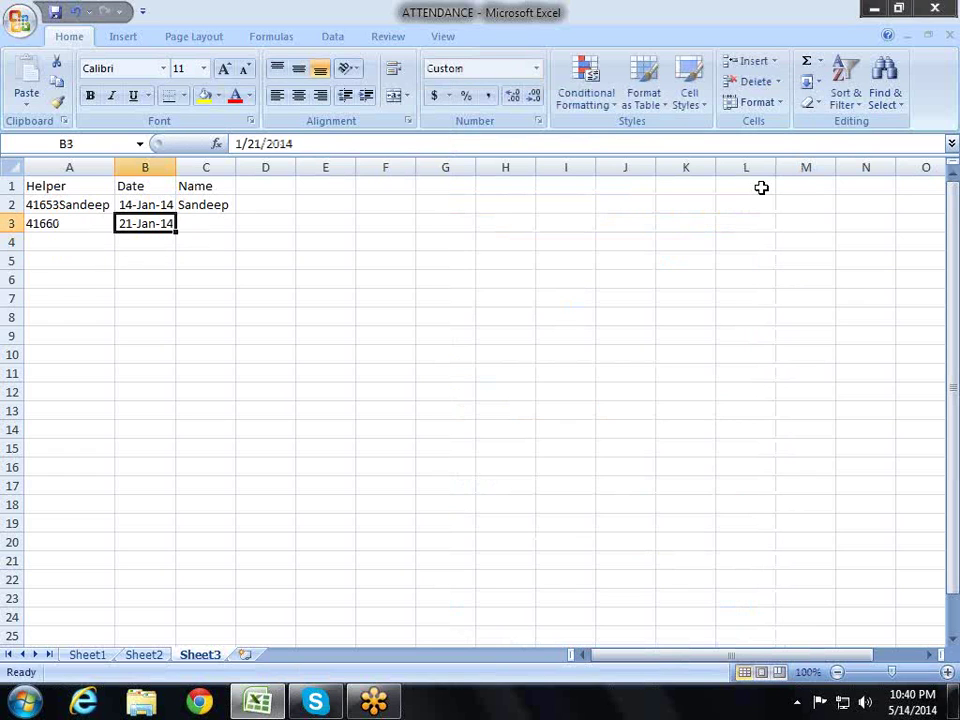
pyautogui.press('Right')
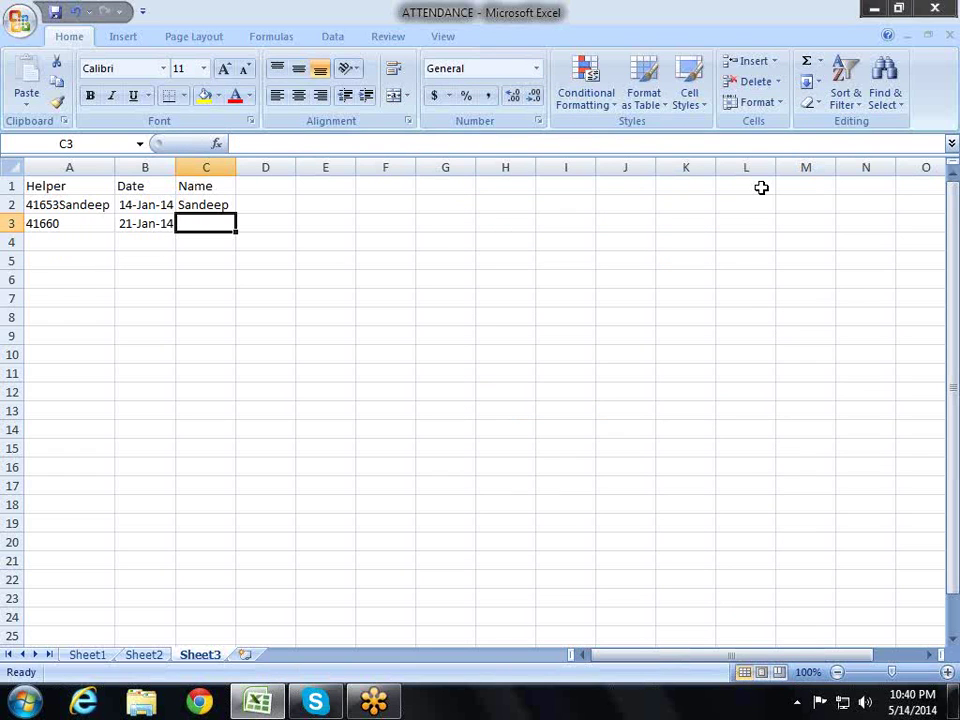
pyautogui.write('Pradee')
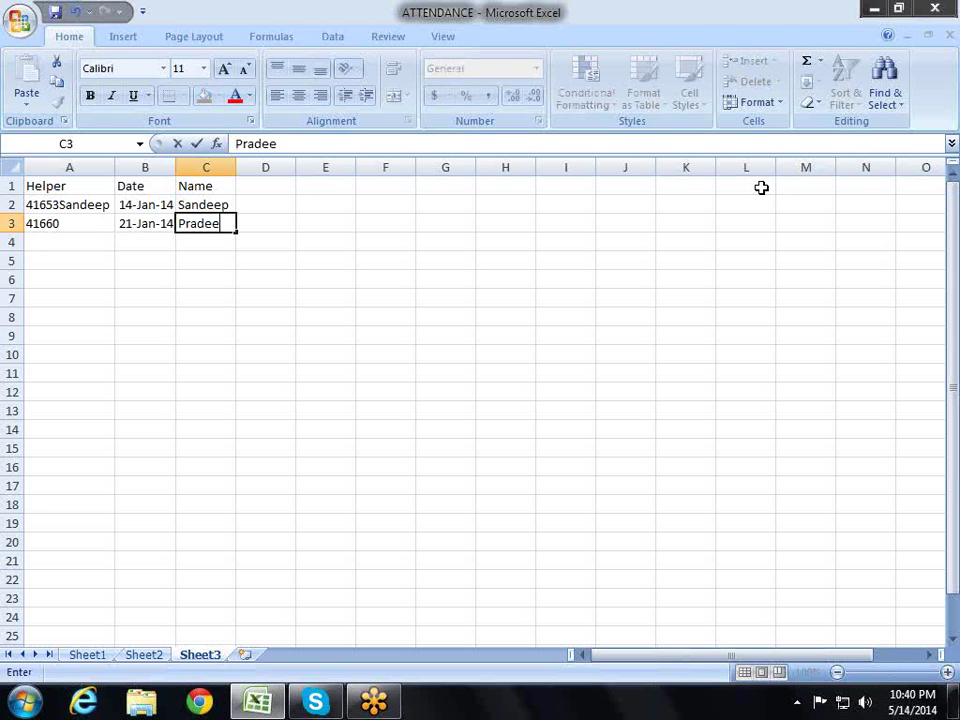
pyautogui.write('p')
pyautogui.press('Return')
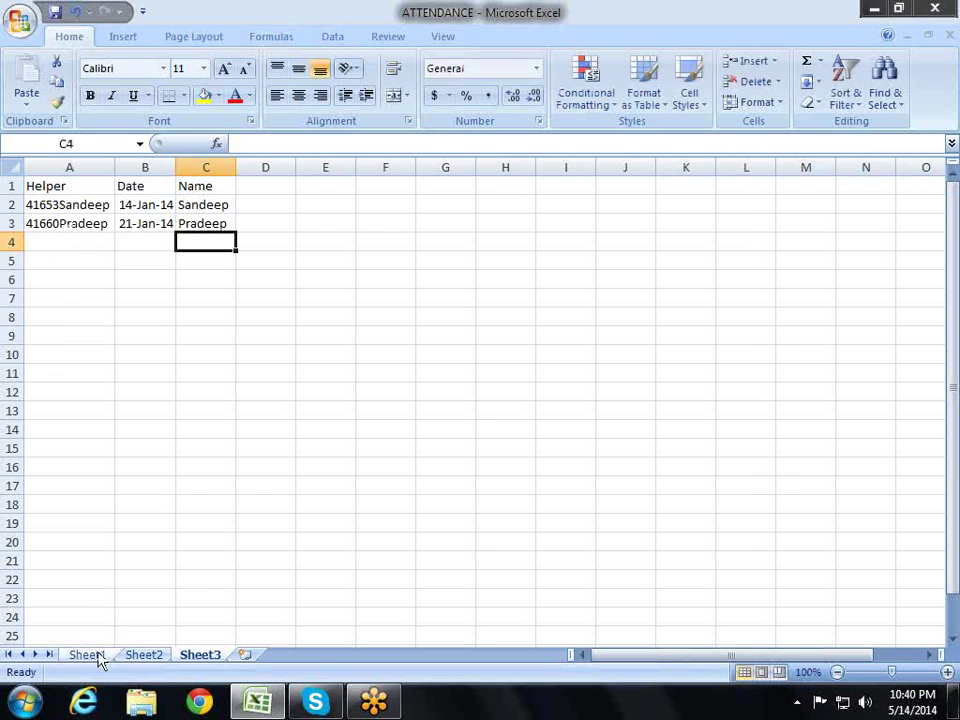
pyautogui.click(90, 655)
# Step: Set the Month drop-down in A3 to 4 so the calendar shows April-14
pyautogui.click(78, 232)
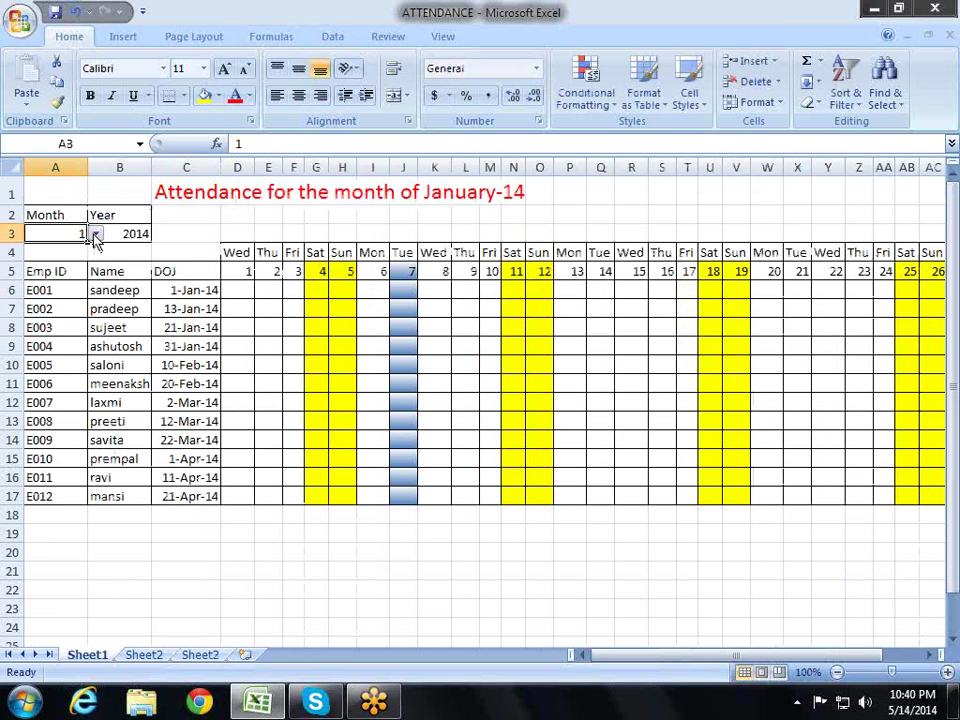
pyautogui.click(95, 233)
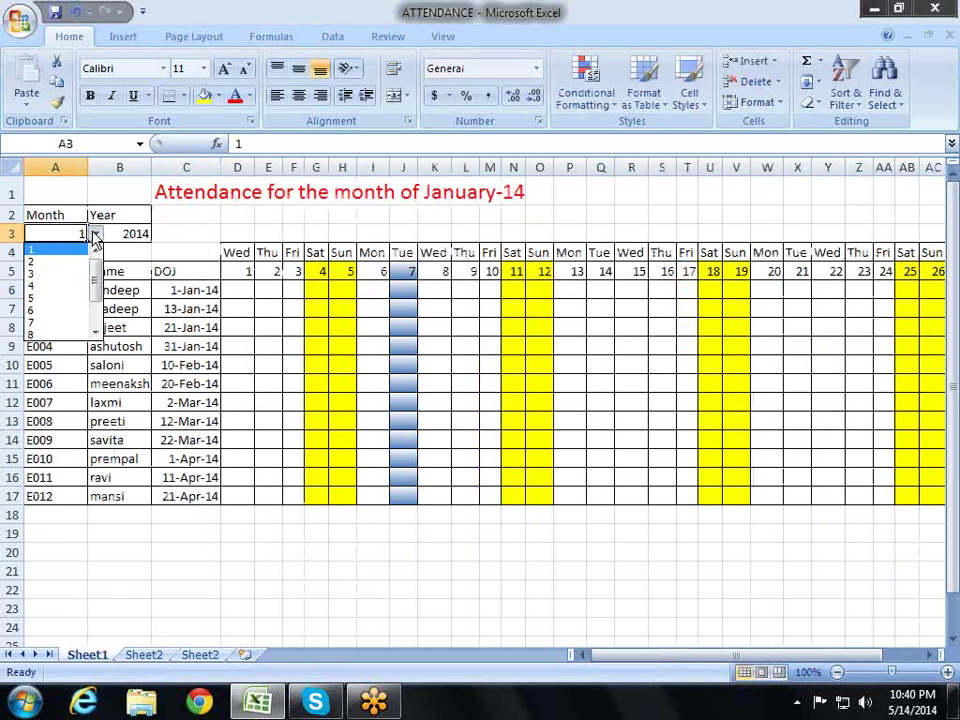
pyautogui.click(58, 299)
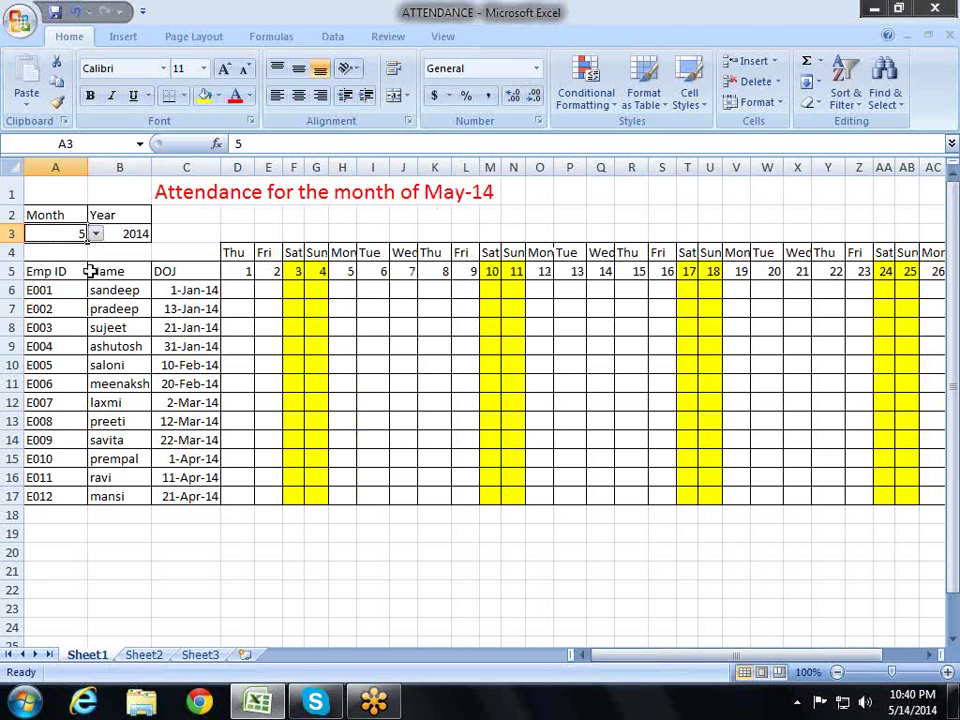
pyautogui.hotkey('alt', 'Down')
pyautogui.press('Up')
pyautogui.press('Up')
pyautogui.press('Up')
pyautogui.press('Up')
pyautogui.press('Up')
pyautogui.press('Up')
pyautogui.press('Up')
pyautogui.press('Down')
pyautogui.press('Down')
pyautogui.press('Down')
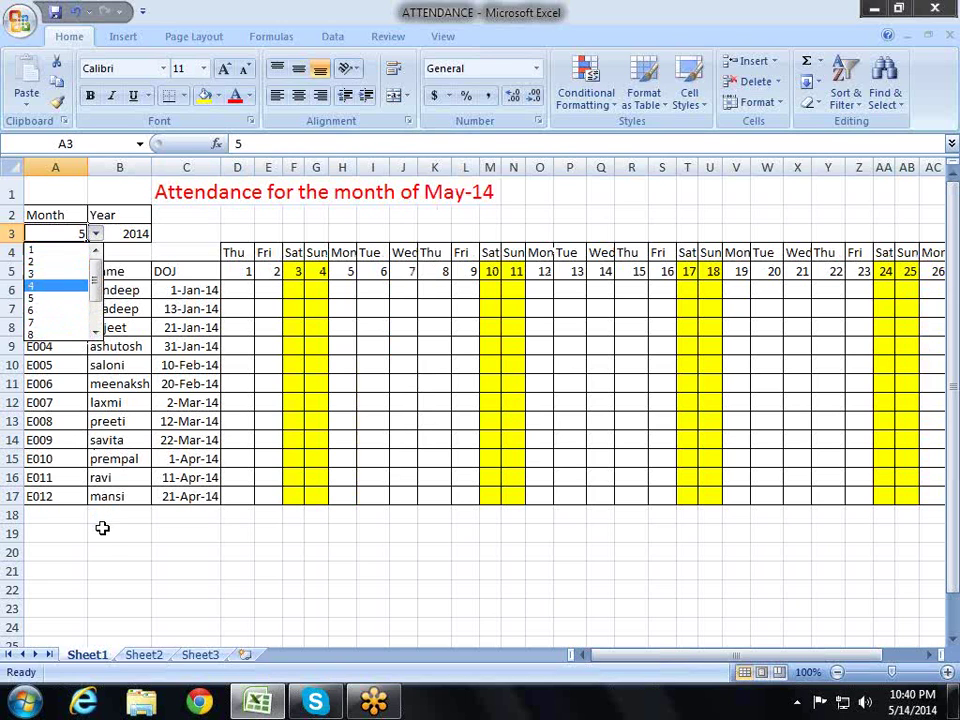
pyautogui.press('Return')
# Step: Move through the April attendance grid, then go to the Sheet3 helper table
pyautogui.press('Down')
pyautogui.press('Down')
pyautogui.press('Down')
pyautogui.press('Right')
pyautogui.press('Right')
pyautogui.press('Right')
pyautogui.press('Right')
pyautogui.press('Down')
pyautogui.press('Down')
pyautogui.press('Down')
pyautogui.press('Down')
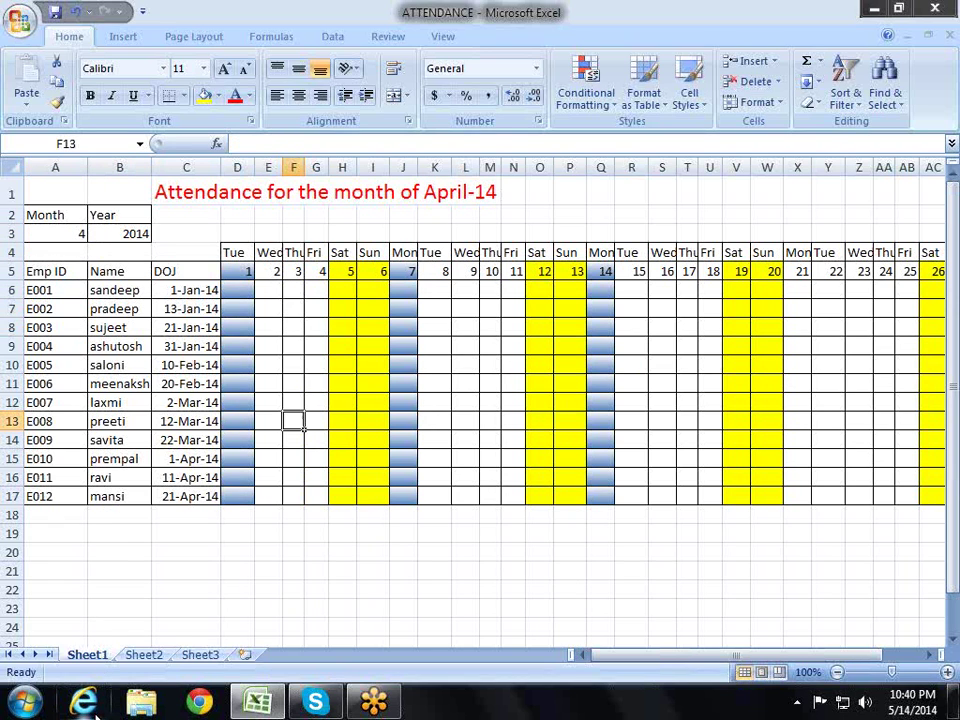
pyautogui.press('Down')
pyautogui.press('Down')
pyautogui.press('Down')
pyautogui.press('Right')
pyautogui.press('Right')
pyautogui.press('Right')
pyautogui.press('Right')
pyautogui.press('Right')
pyautogui.press('Right')
pyautogui.press('Right')
pyautogui.press('Right')
pyautogui.press('Right')
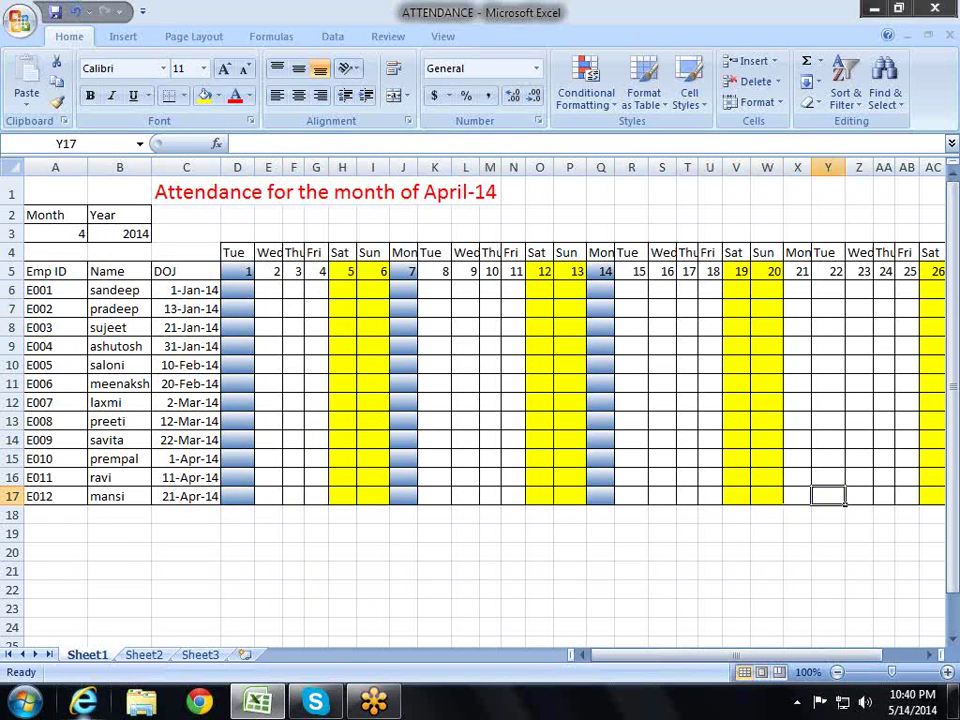
pyautogui.press('Right')
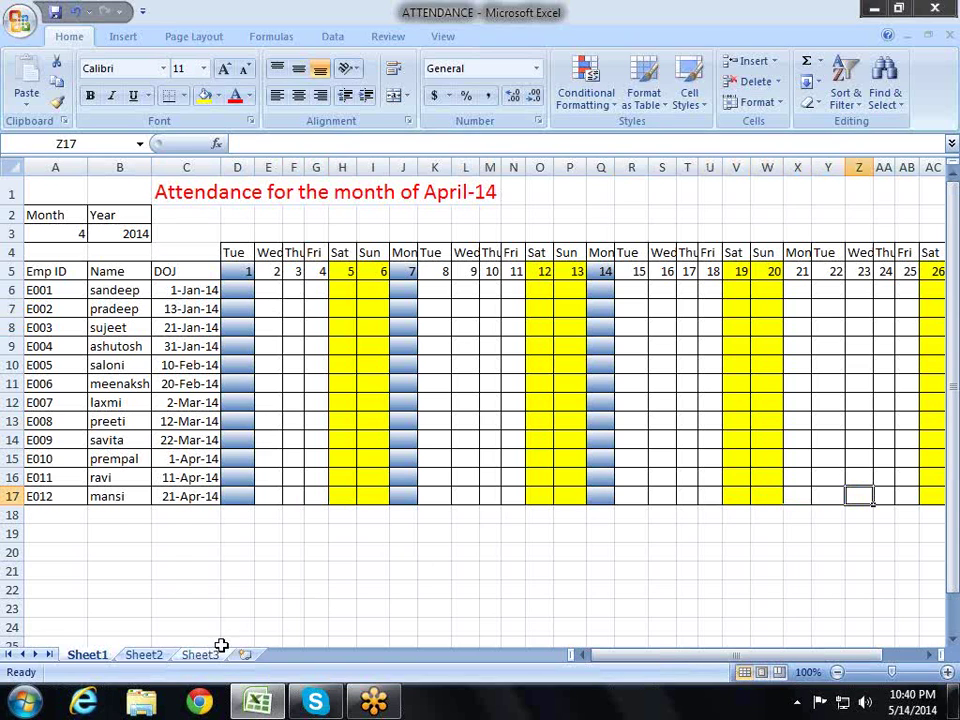
pyautogui.click(218, 651)
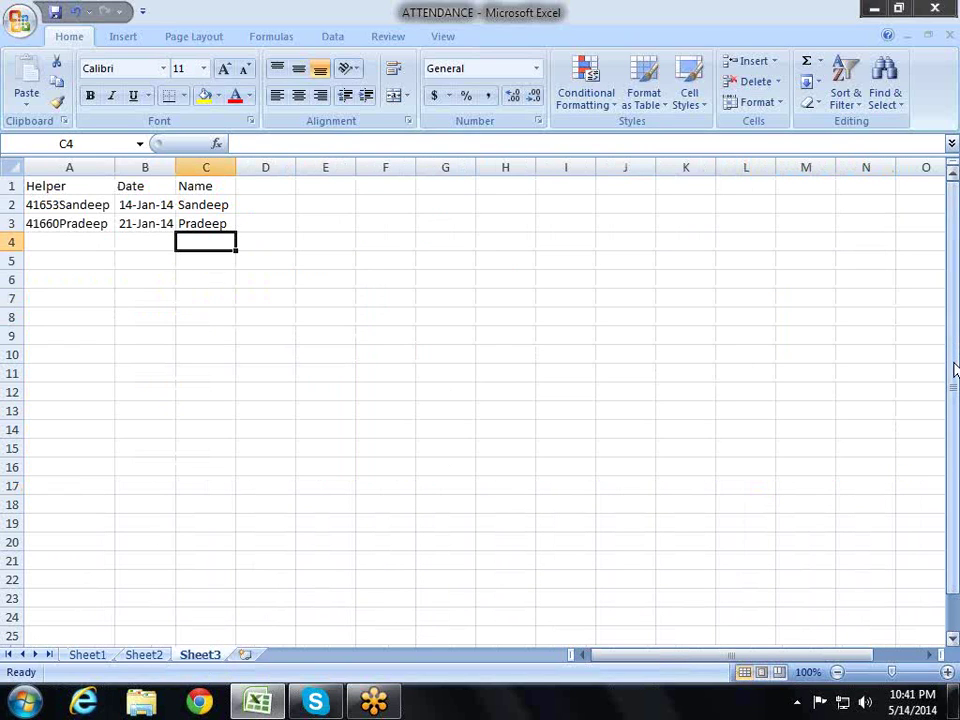
# Step: Enter the date 24-Jan-14 in B4 and the third employee's name in C4
pyautogui.press('Left')
pyautogui.write('24-')
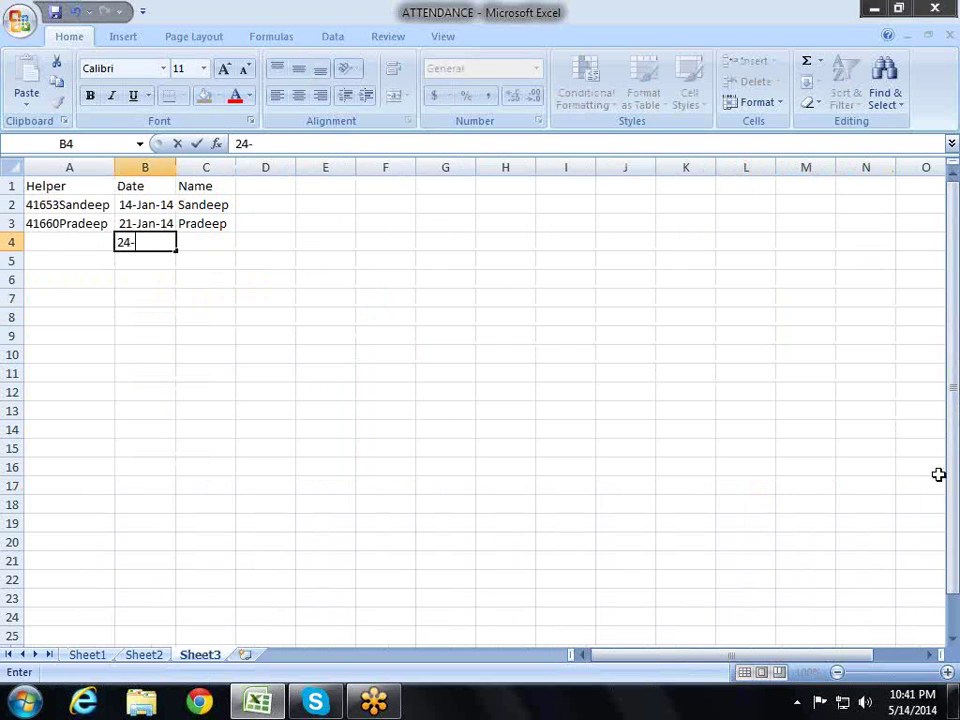
pyautogui.write('jan-14')
pyautogui.press('Tab')
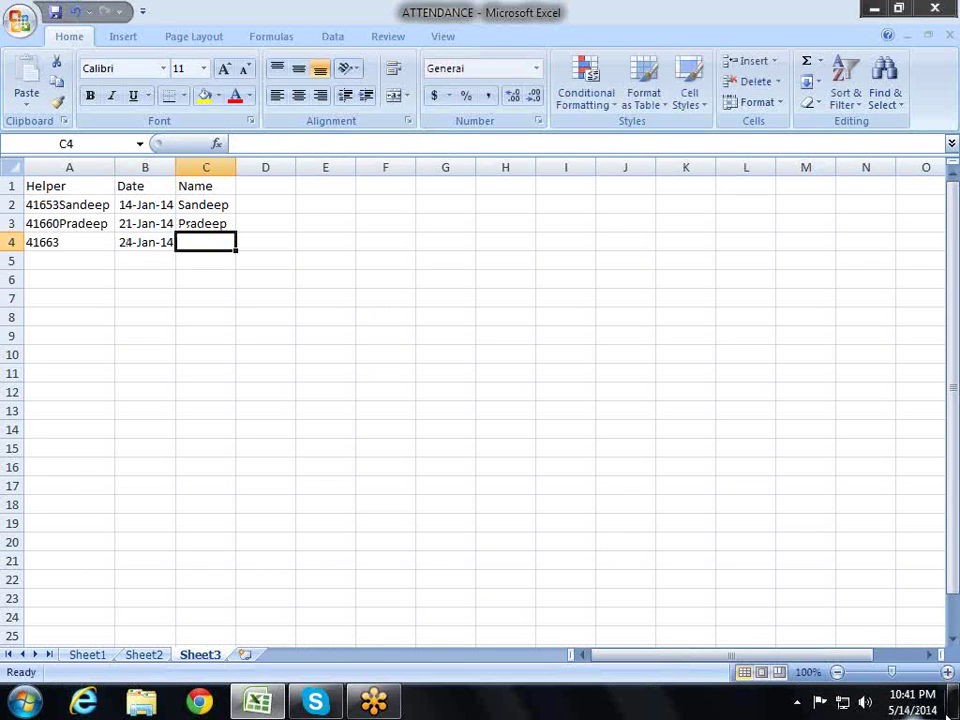
pyautogui.write('Mansi')
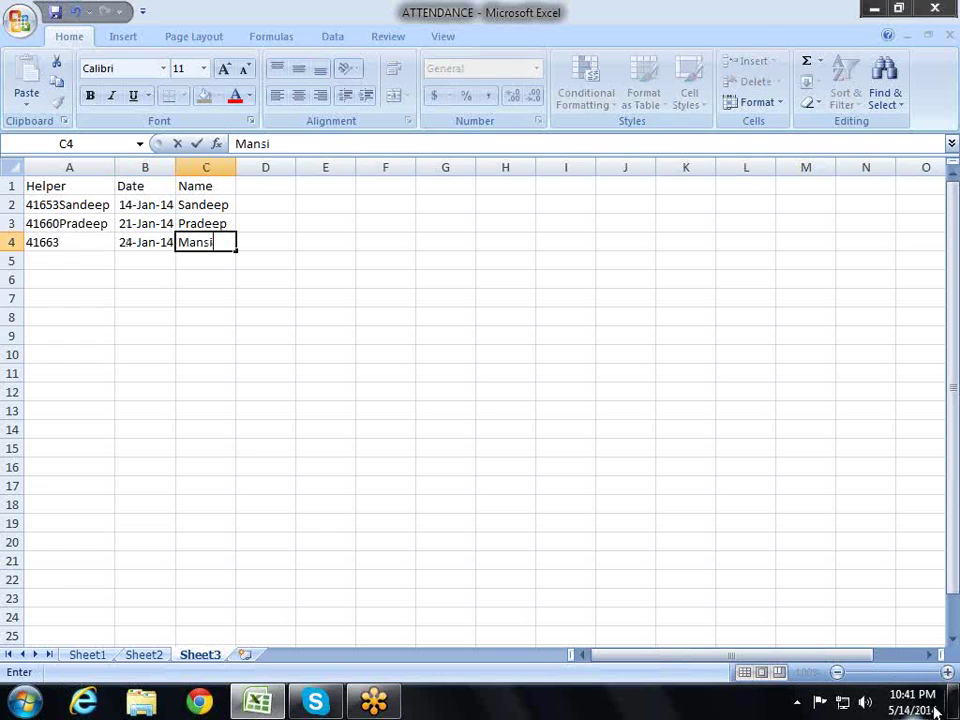
pyautogui.press('Return')
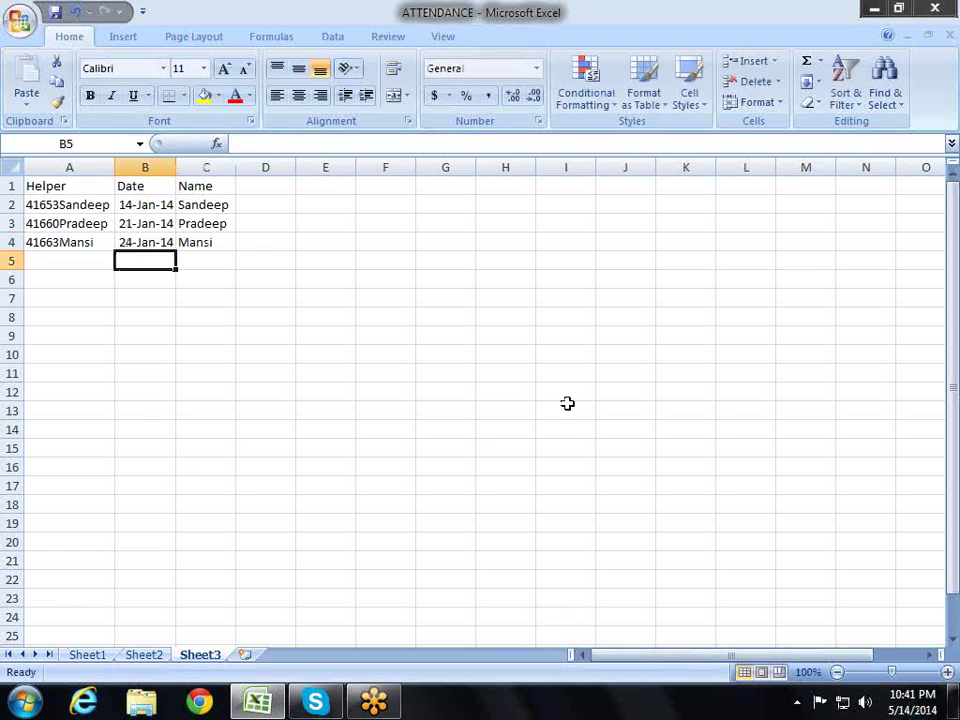
# Step: Change the B4 date's month from 1 to 4 so it reads 24-Apr-14
pyautogui.press('Up')
pyautogui.press('F2')
pyautogui.press('Home')
pyautogui.press('Delete')
pyautogui.write('4')
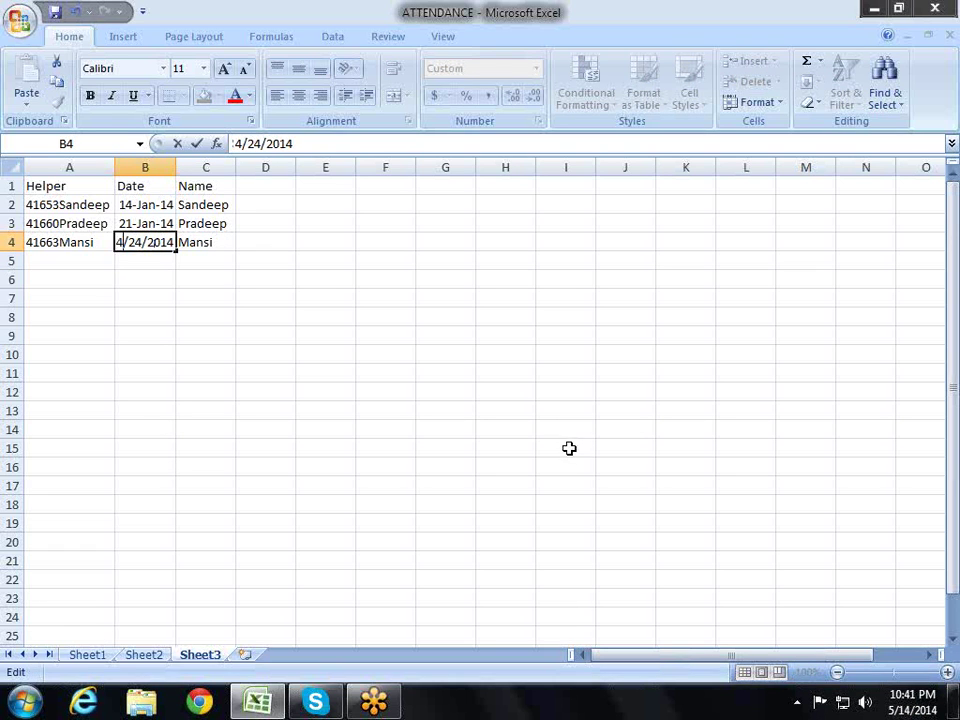
pyautogui.press('Return')
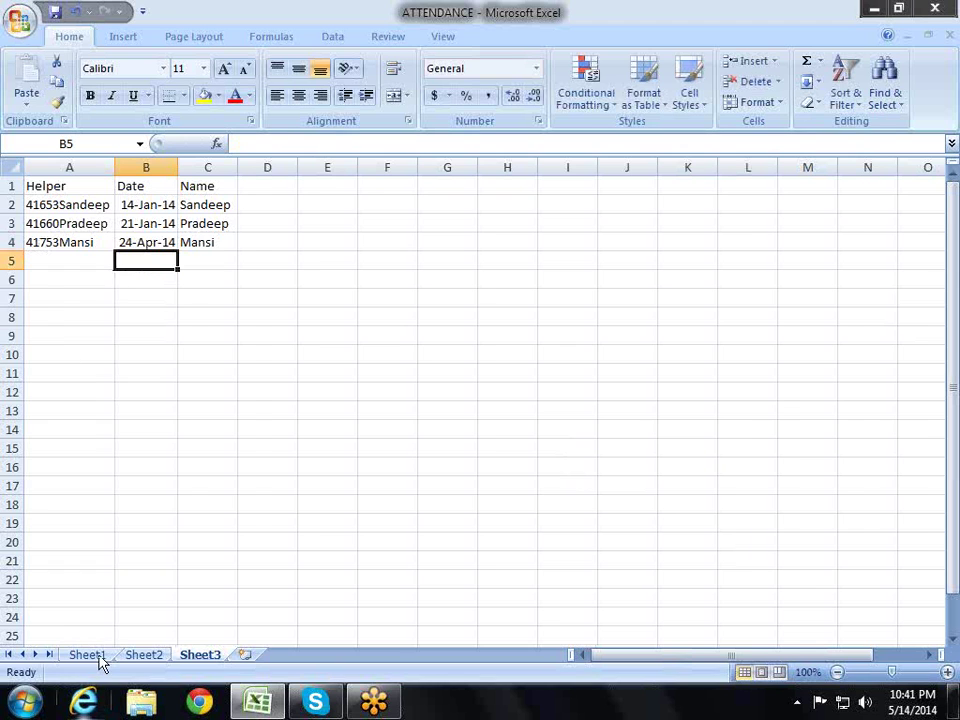
pyautogui.click(88, 655)
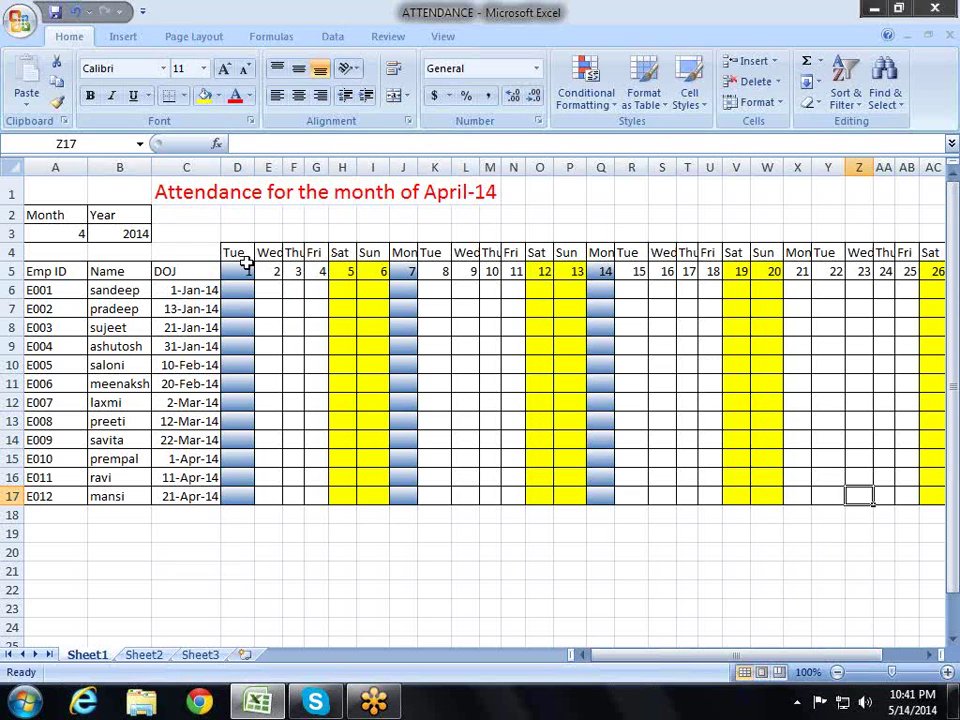
# Step: Select the second employee's April 1 cell and scroll back to column A to review the calendar
pyautogui.click(250, 309)
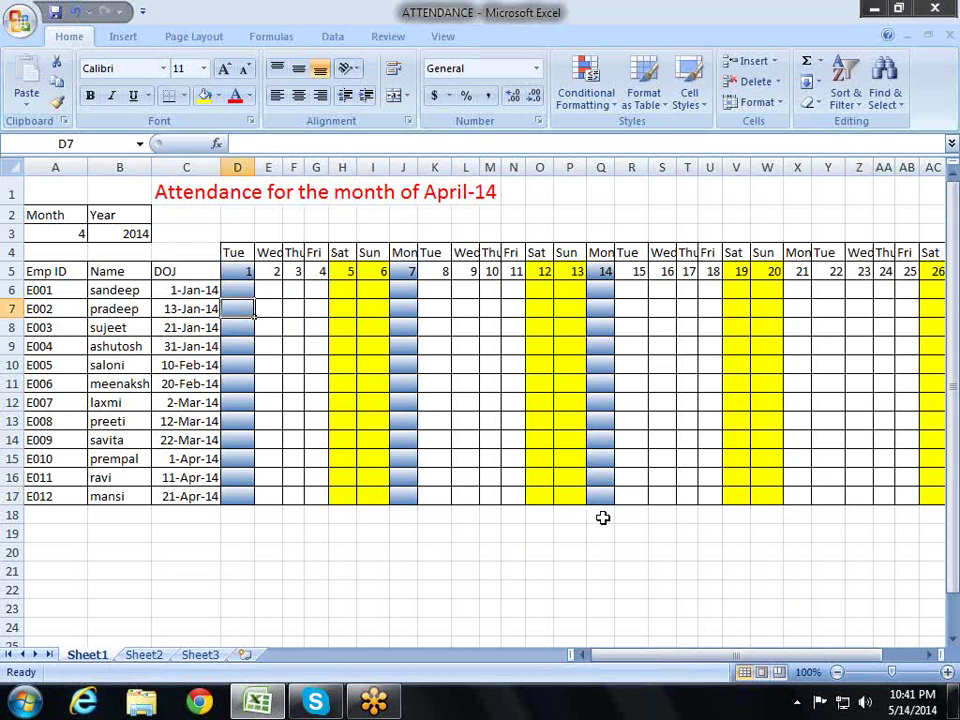
pyautogui.scroll(-2, 431, 399)
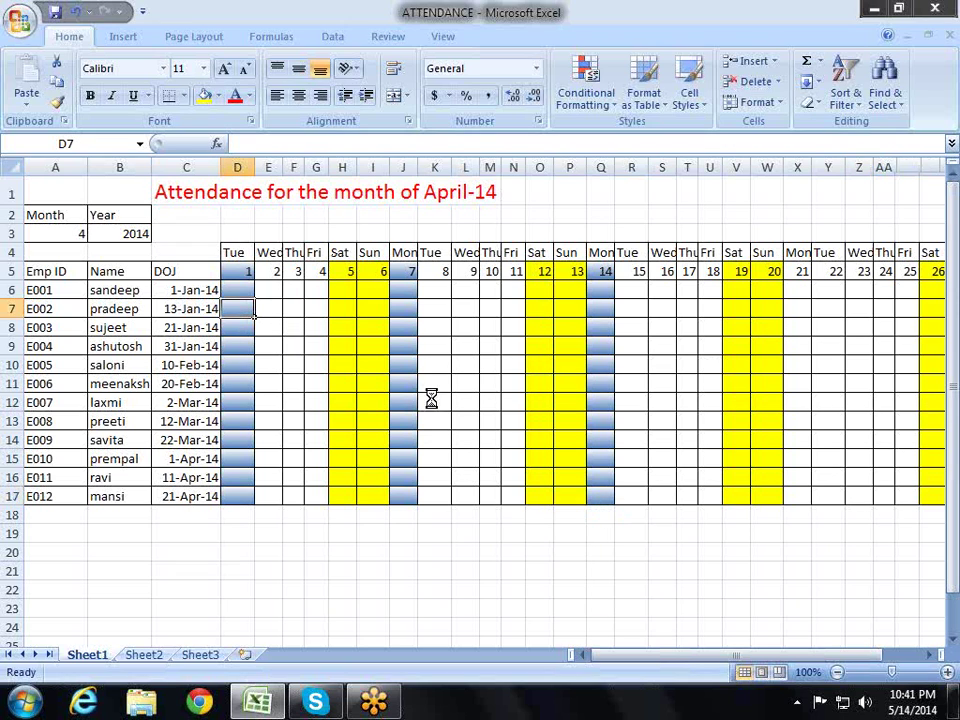
pyautogui.scroll(2, 431, 397)
pyautogui.scroll(-1, 431, 397)
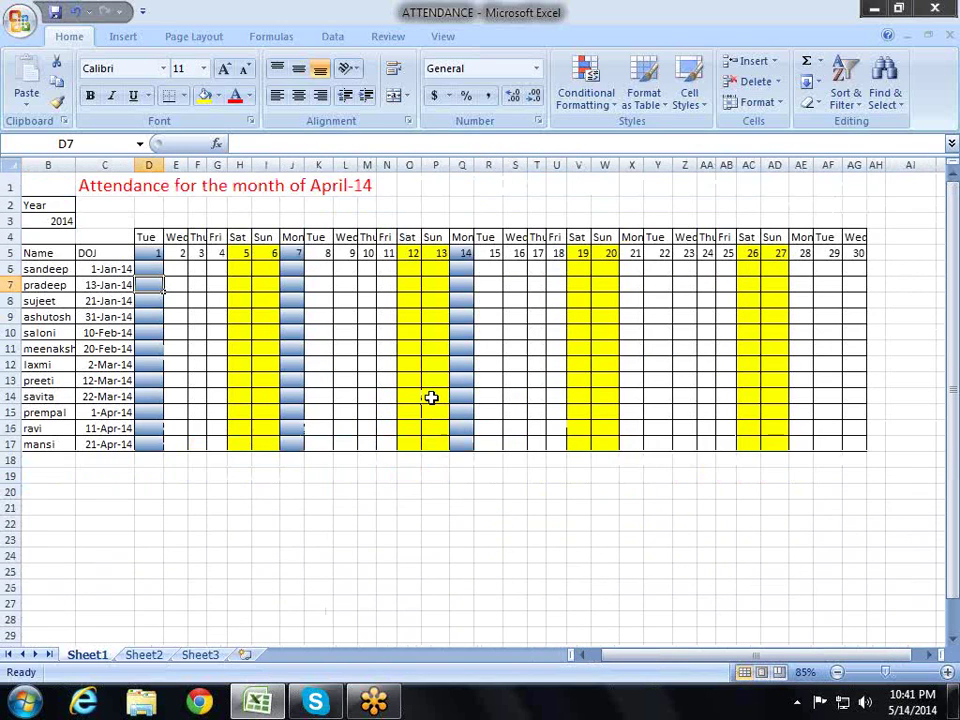
pyautogui.moveTo(636, 654); pyautogui.dragTo(612, 655)
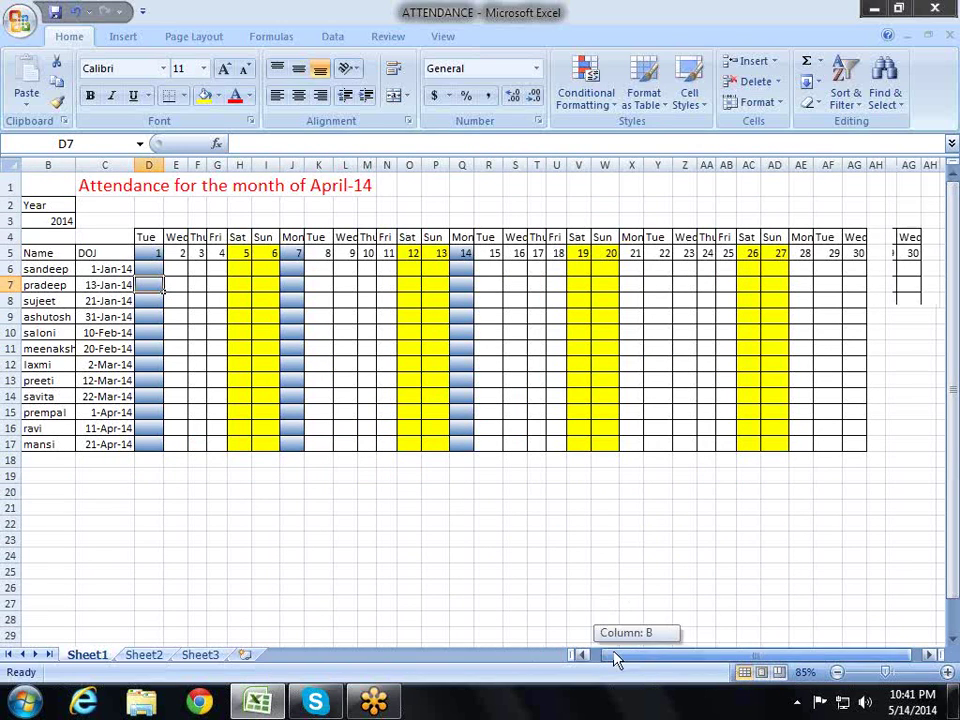
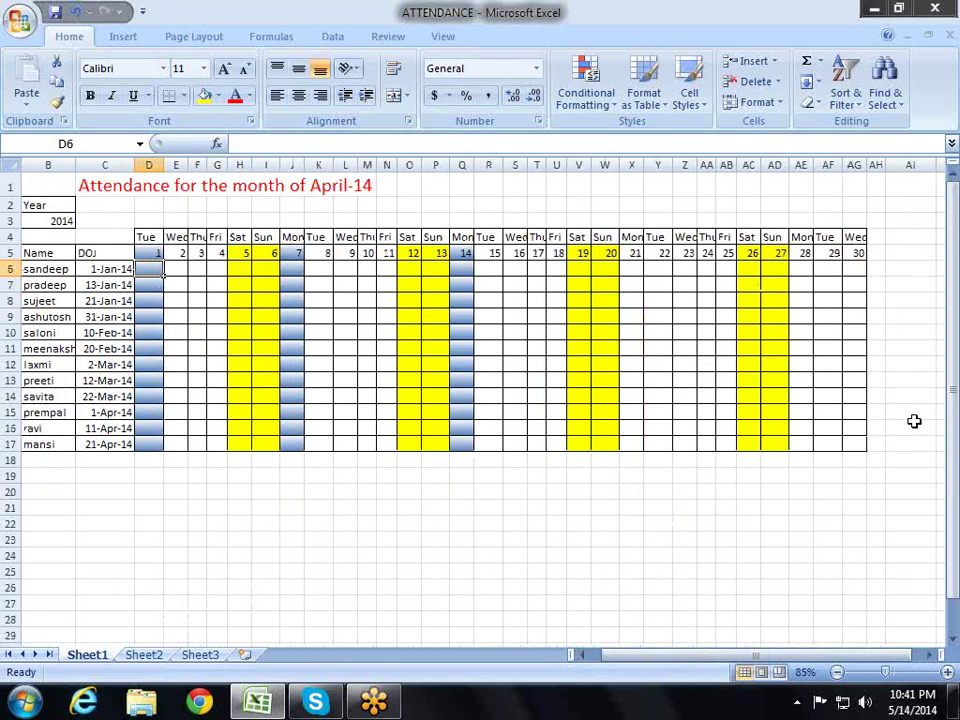
# Step: Choose month 1 in A3 so the title reads January-14 with 31 day columns
pyautogui.press('Left')
pyautogui.press('Left')
pyautogui.press('Left')
pyautogui.press('Up')
pyautogui.press('Up')
pyautogui.press('Up')
pyautogui.press('Up')
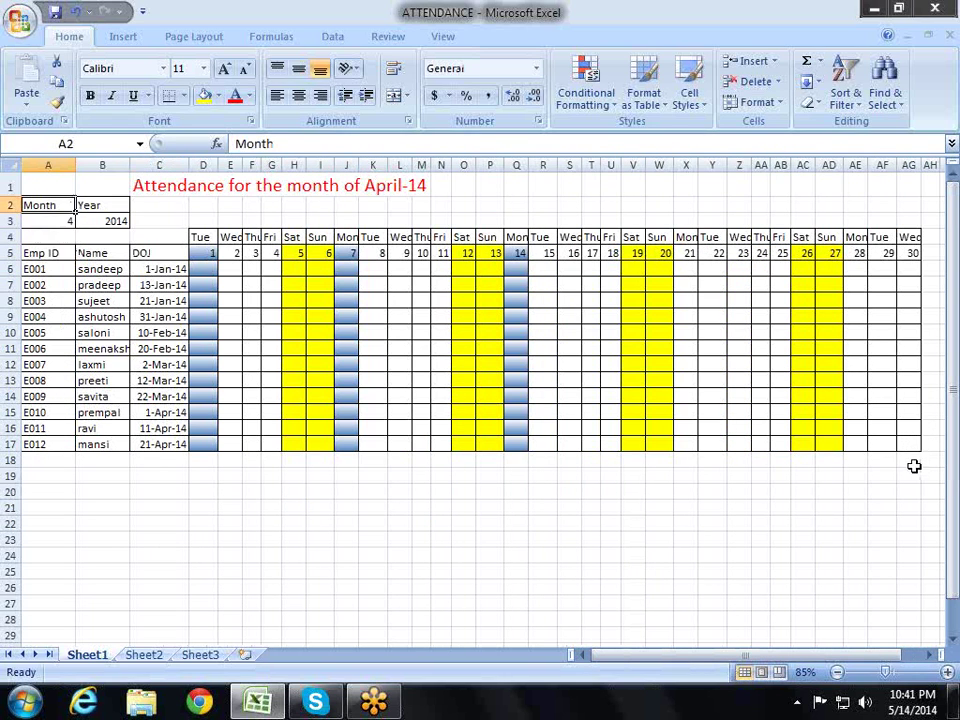
pyautogui.press('Down')
pyautogui.hotkey('alt', 'Down')
pyautogui.press('Up')
pyautogui.press('Up')
pyautogui.press('Up')
pyautogui.press('Return')
pyautogui.press('Return')
pyautogui.press('Right')
pyautogui.press('Right')
pyautogui.press('Right')
pyautogui.press('Down')
pyautogui.press('Down')
pyautogui.press('Down')
pyautogui.press('Up')
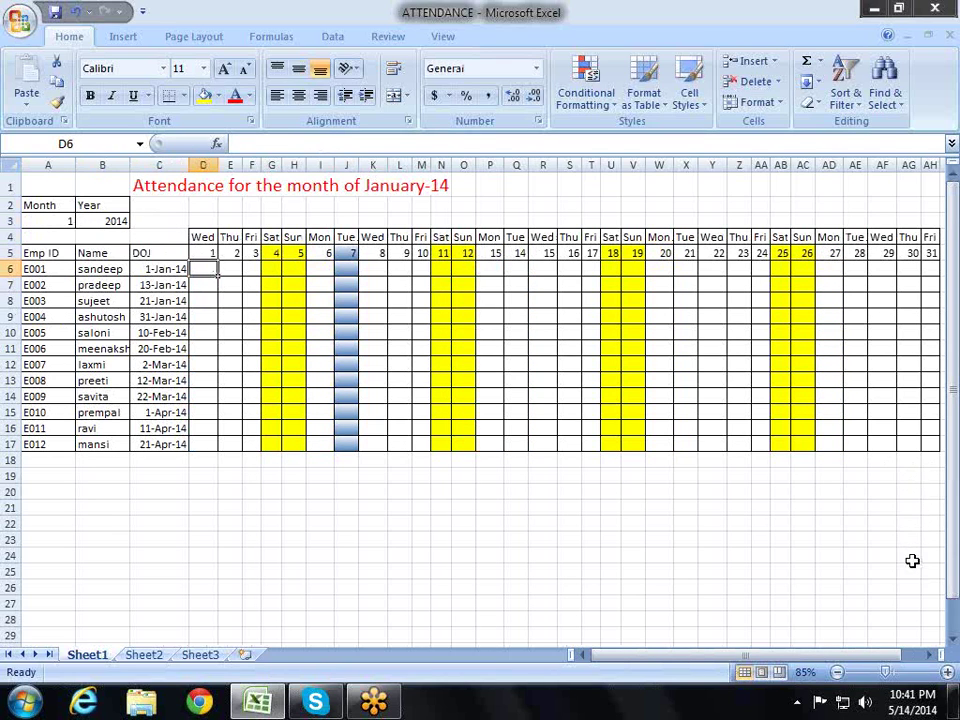
# Step: Enter the incomplete formula =IF(D5<C6 in D6, which triggers a formula-error message
pyautogui.write('=if')
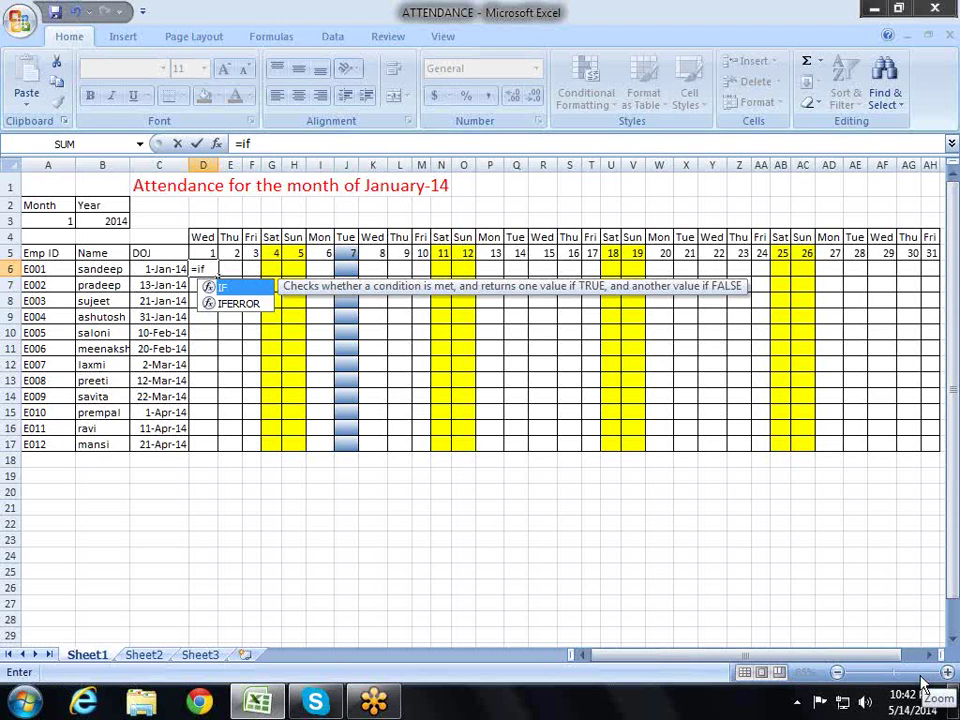
pyautogui.press('Tab')
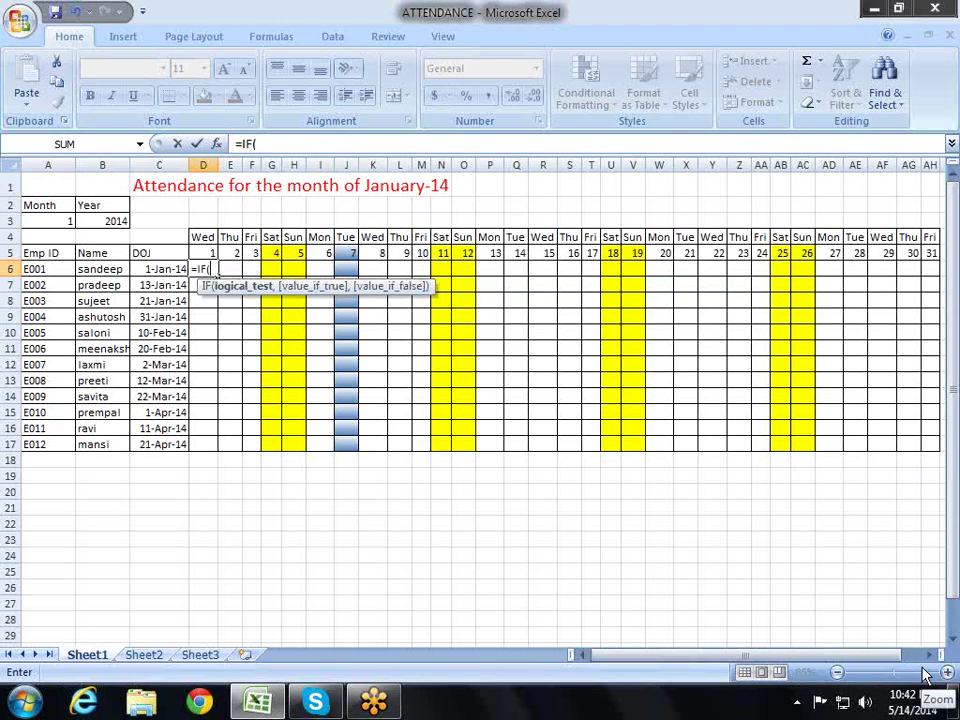
pyautogui.press('Up')
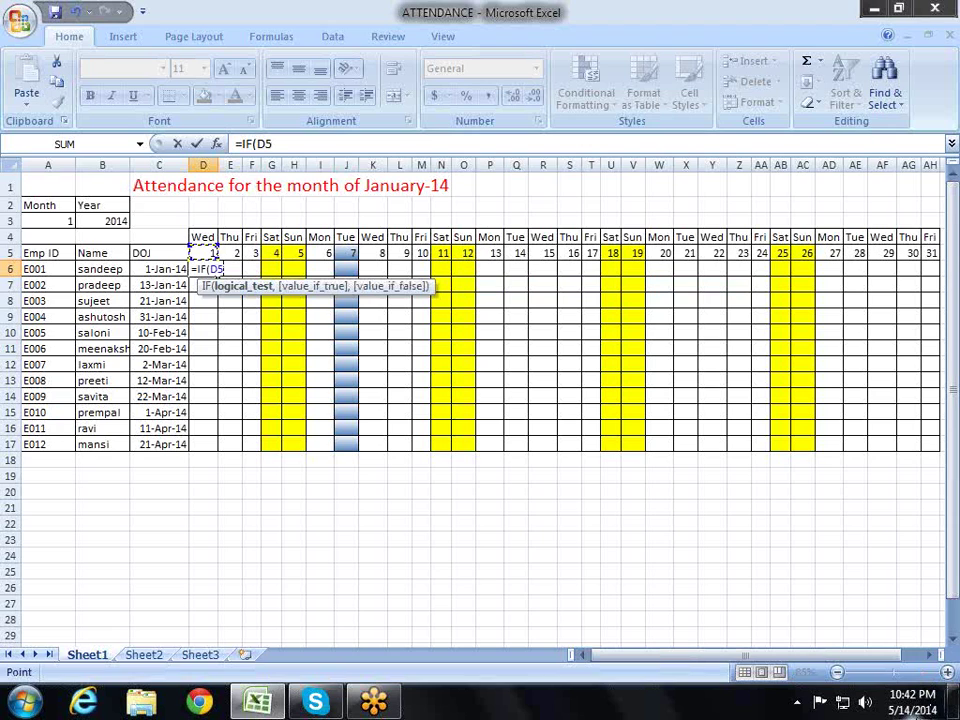
pyautogui.moveTo(912, 713)
pyautogui.write('<')
pyautogui.press('Left')
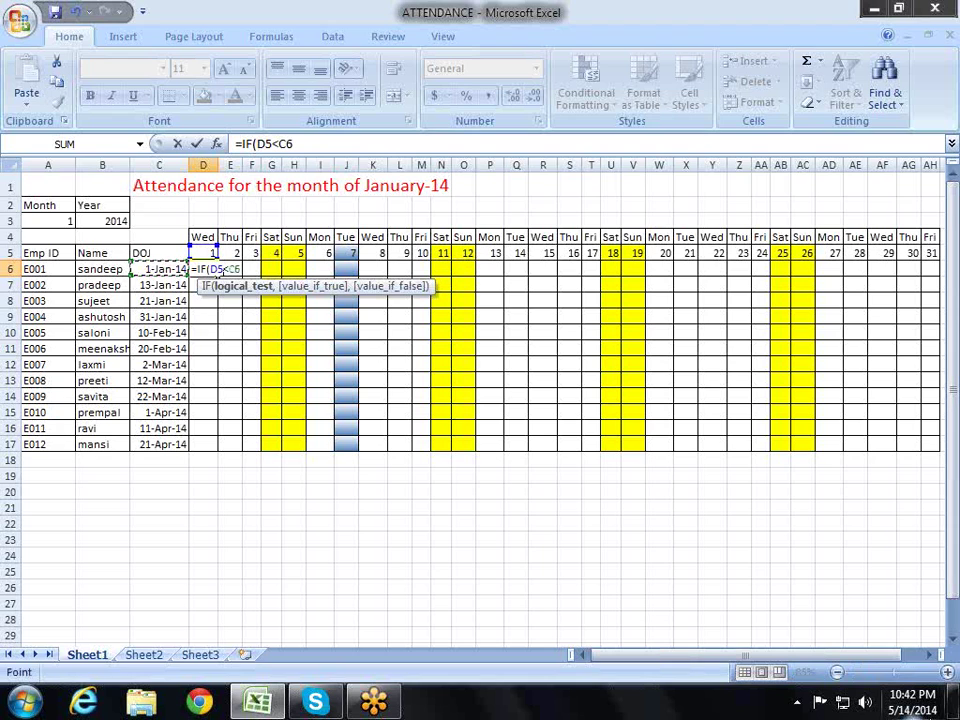
pyautogui.write(',')
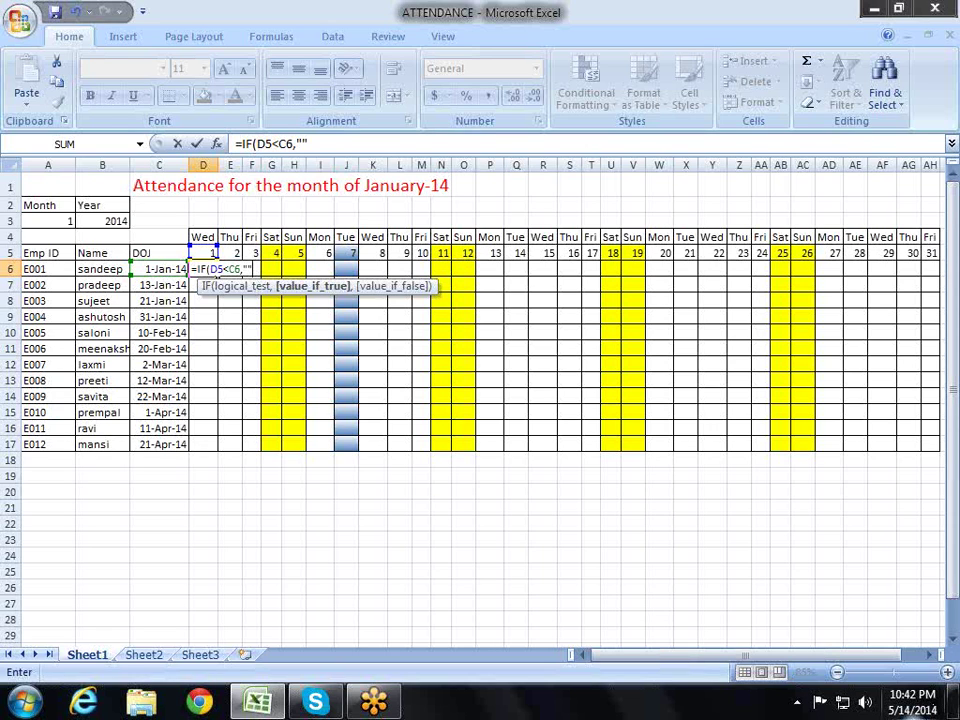
pyautogui.write(',')
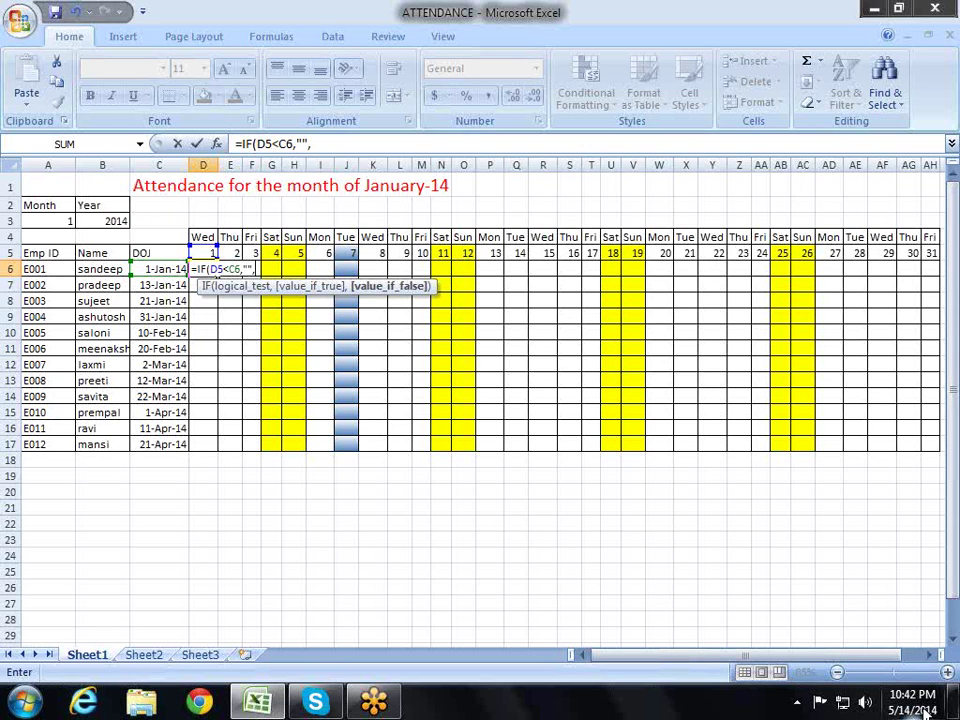
pyautogui.press('BackSpace')
pyautogui.press('BackSpace')
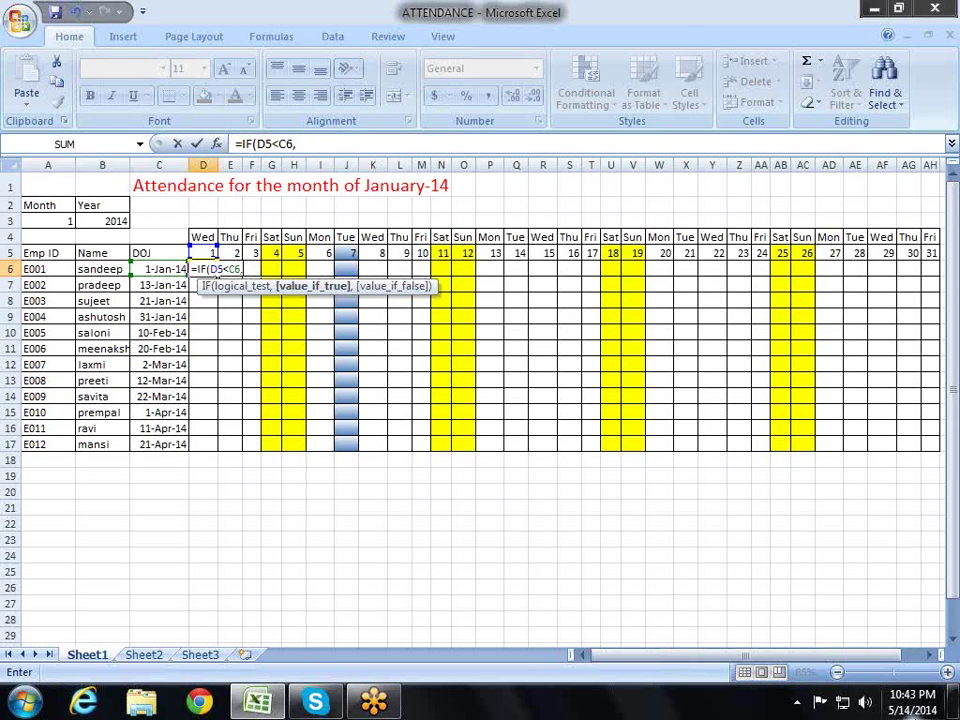
pyautogui.press('BackSpace')
pyautogui.press('Return')
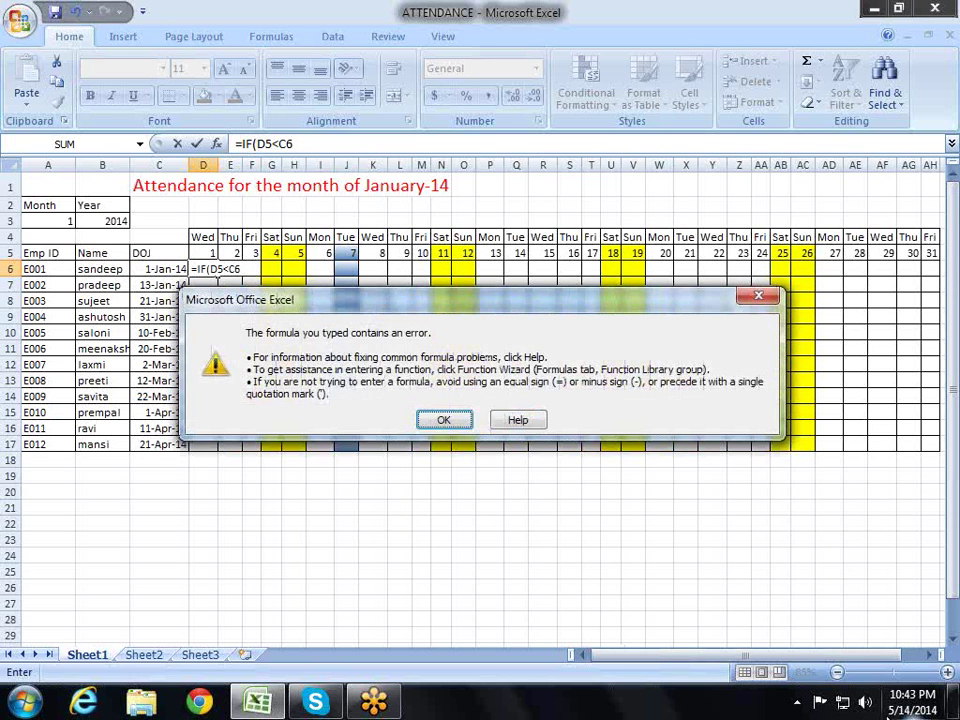
# Step: Dismiss the formula error and clear D6 to edit it again
pyautogui.press('Return')
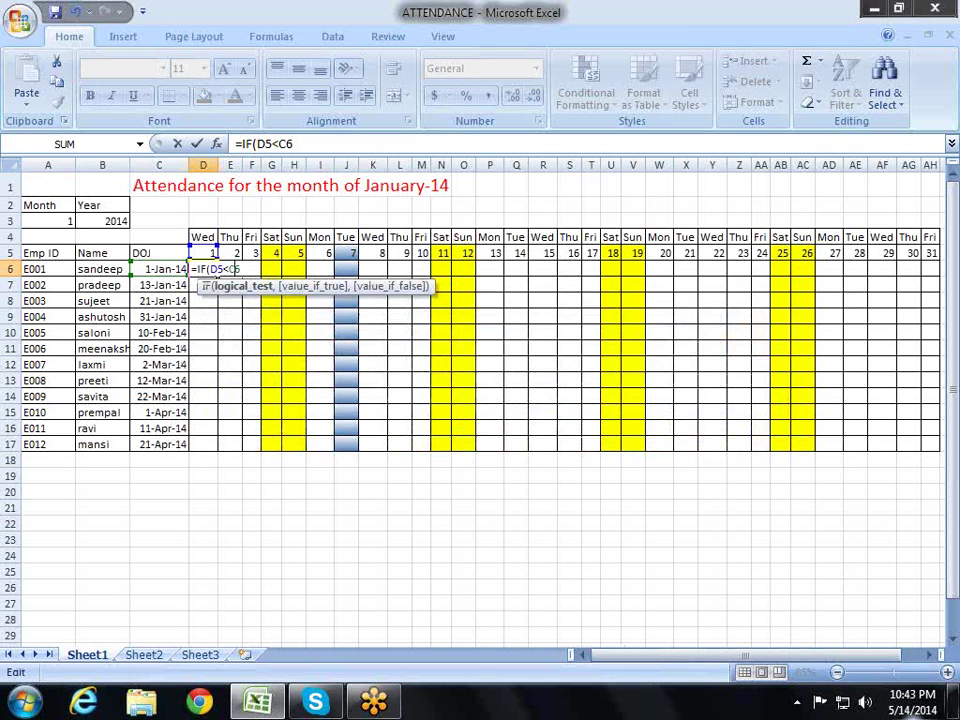
pyautogui.press('Escape')
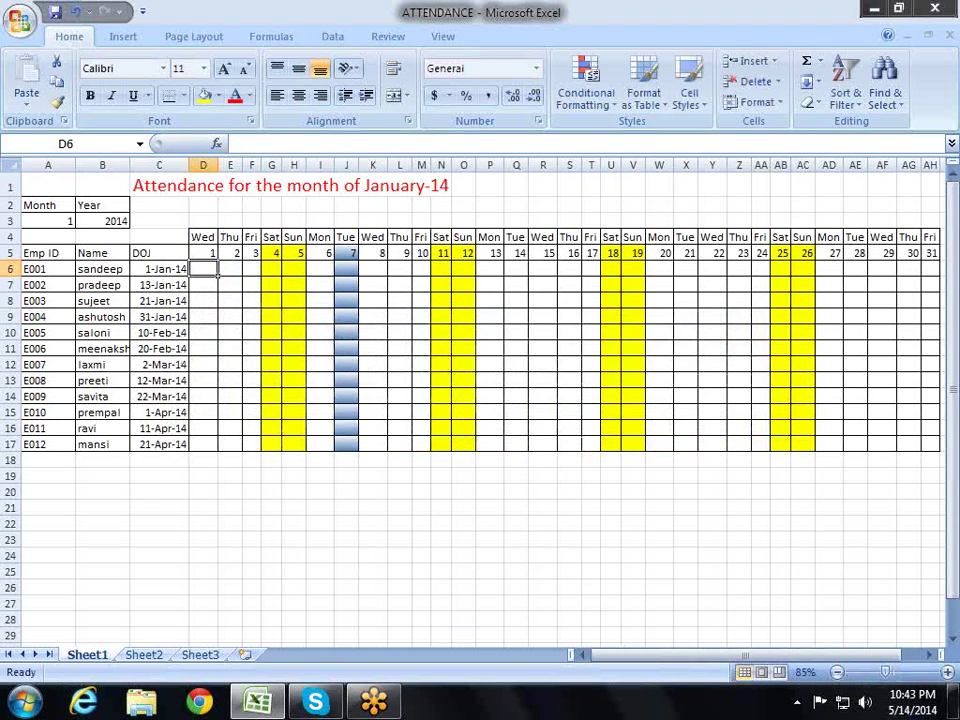
pyautogui.press('F2')
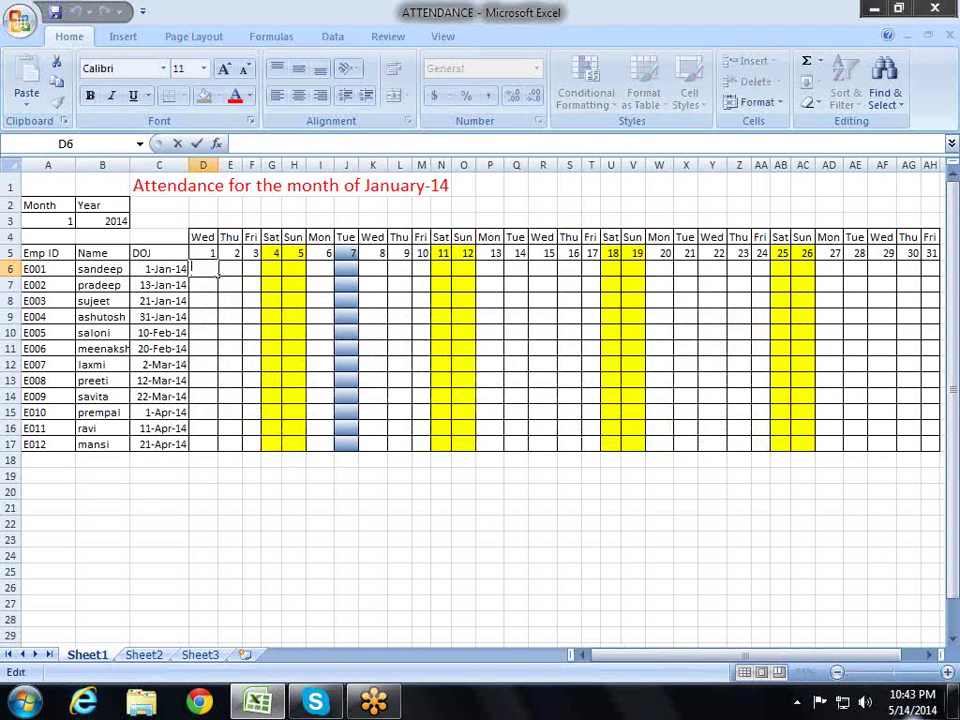
# Step: Retype =IF(D5<C6, in D6 and try adding A6 as the next argument
pyautogui.write('=if')
pyautogui.press('Tab')
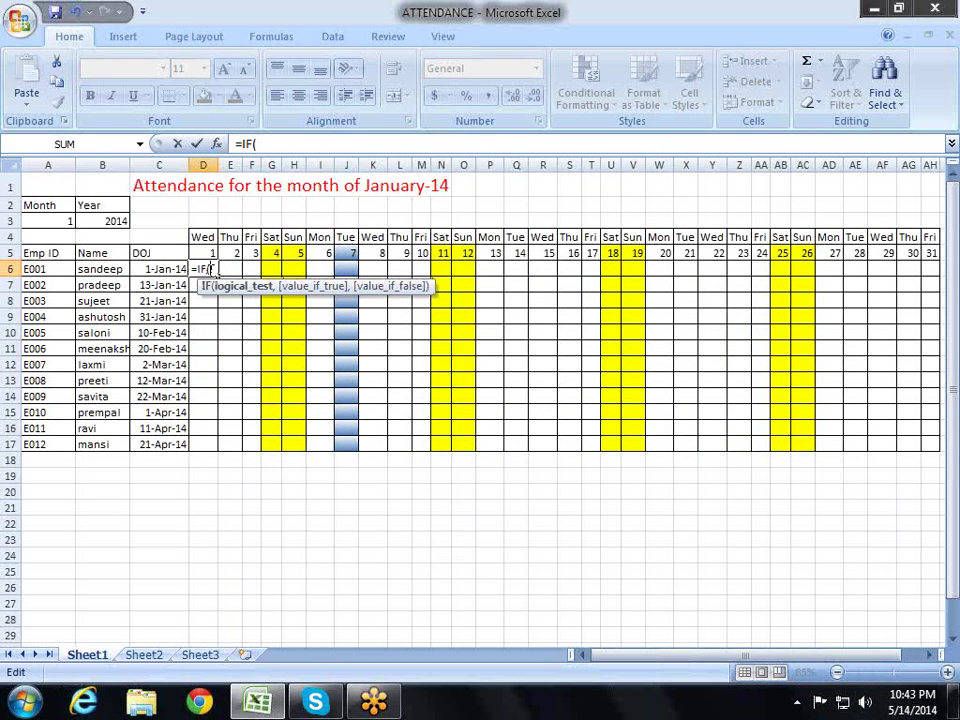
pyautogui.click(211, 252)
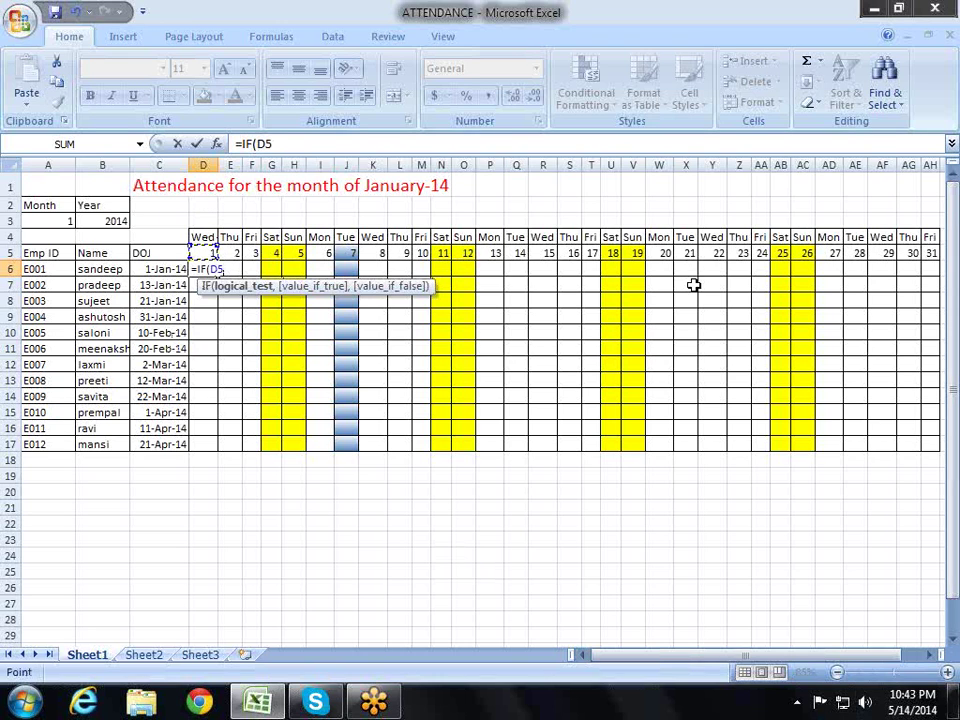
pyautogui.write('<')
pyautogui.press('Left')
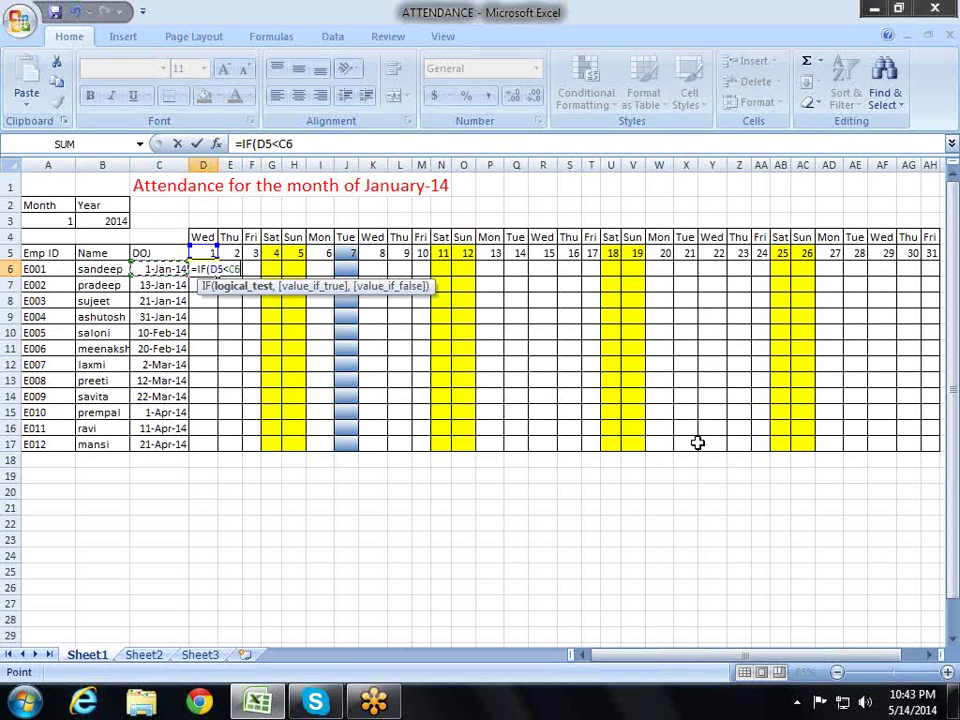
pyautogui.write(',')
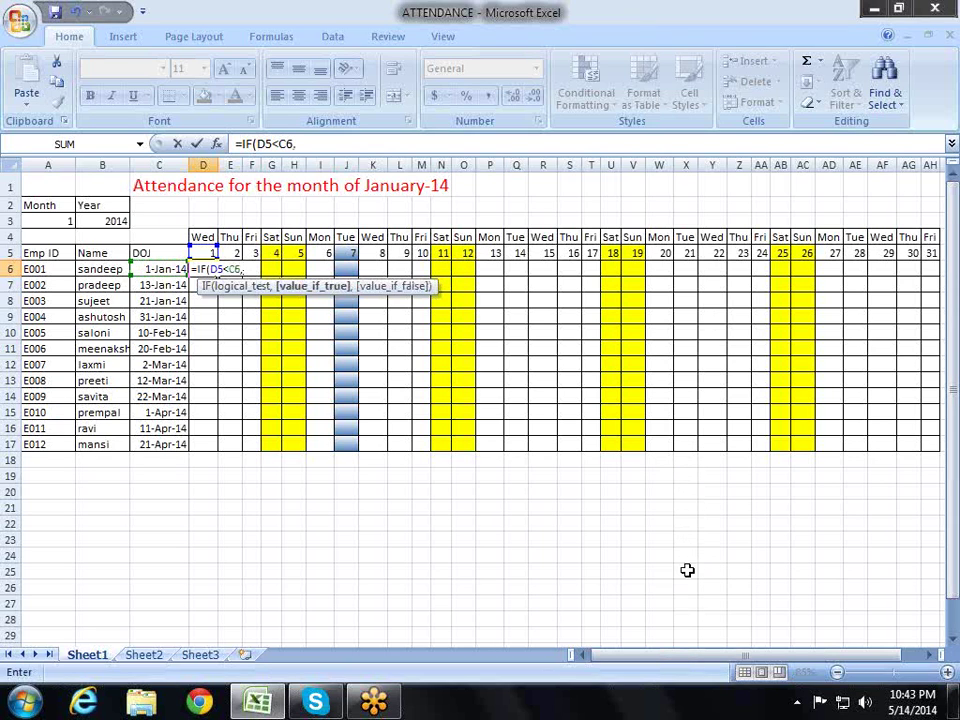
pyautogui.write('C6')
pyautogui.press('BackSpace')
pyautogui.press('BackSpace')
pyautogui.write('A6\\\\')
pyautogui.press('BackSpace')
pyautogui.press('BackSpace')
pyautogui.press('BackSpace')
pyautogui.press('BackSpace')
# Step: Read Excel Help on the formula error, then close it
pyautogui.press('Return')
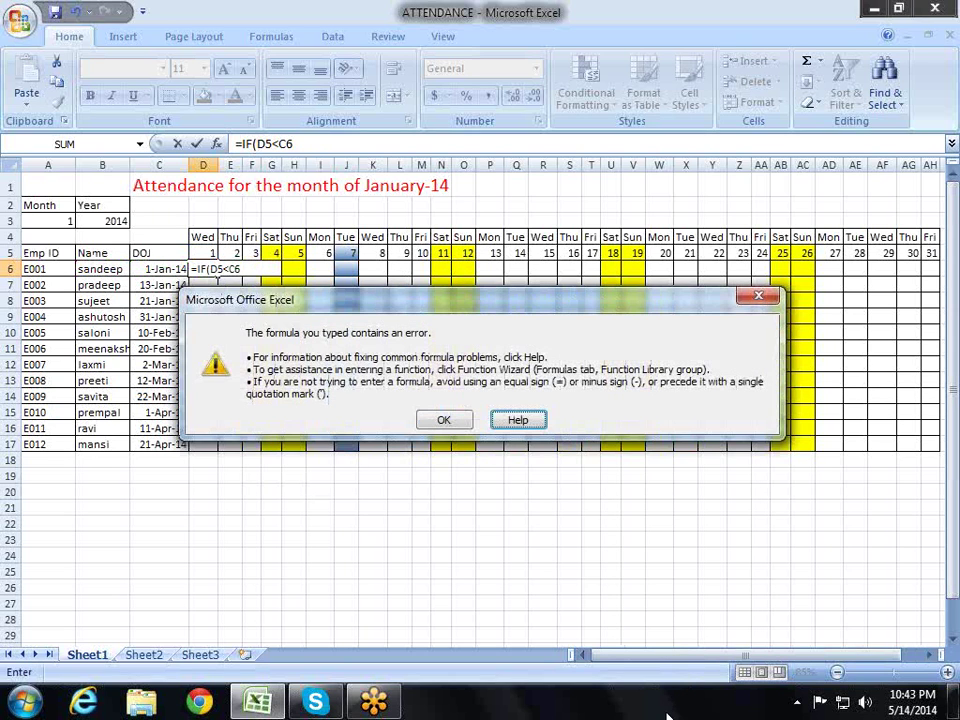
pyautogui.press('Return')
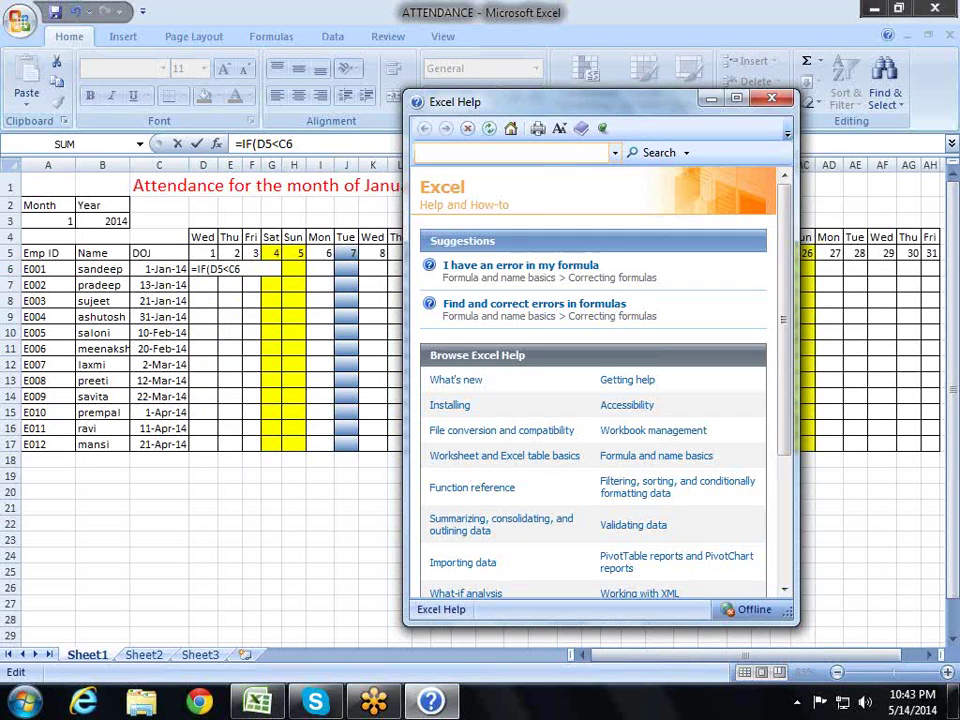
pyautogui.click(769, 101)
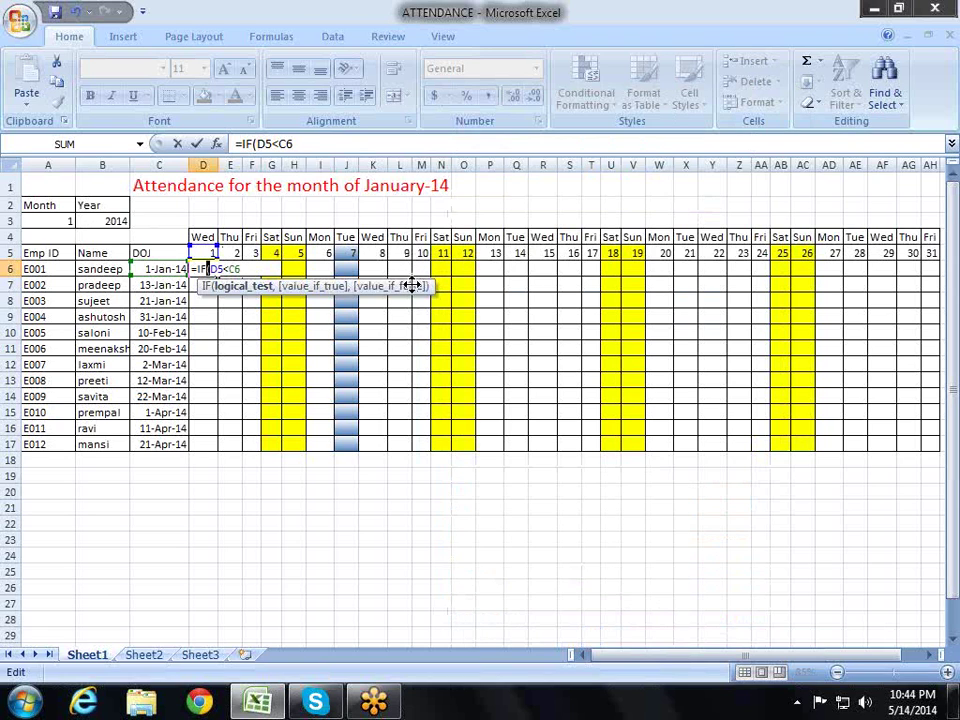
# Step: Try wrapping the test in AND with D5, and read the AND function help
pyautogui.write('an')
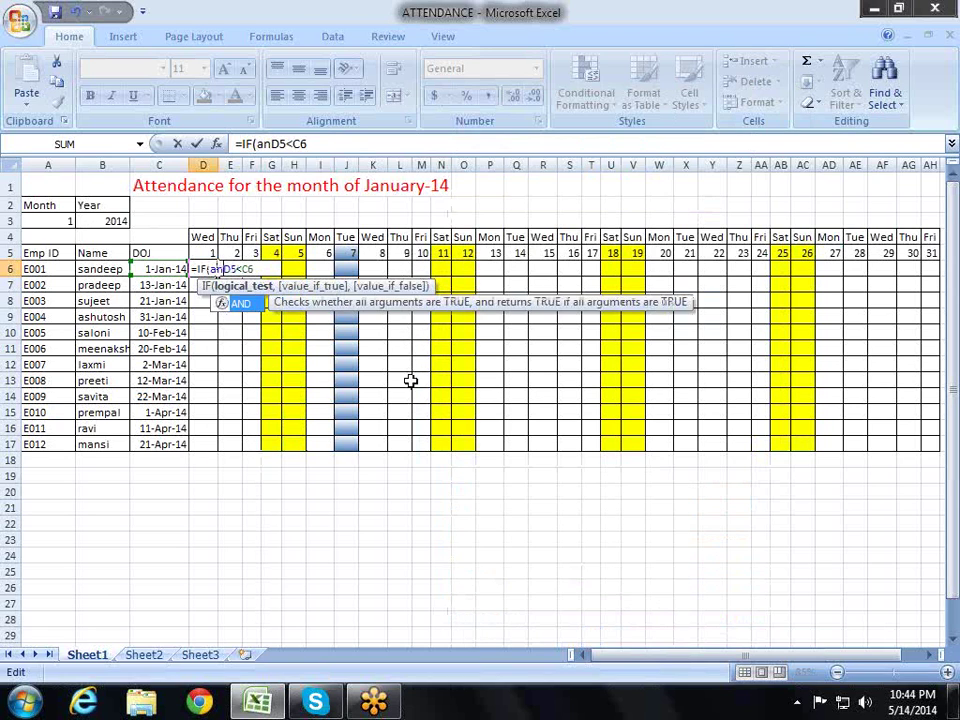
pyautogui.press('Tab')
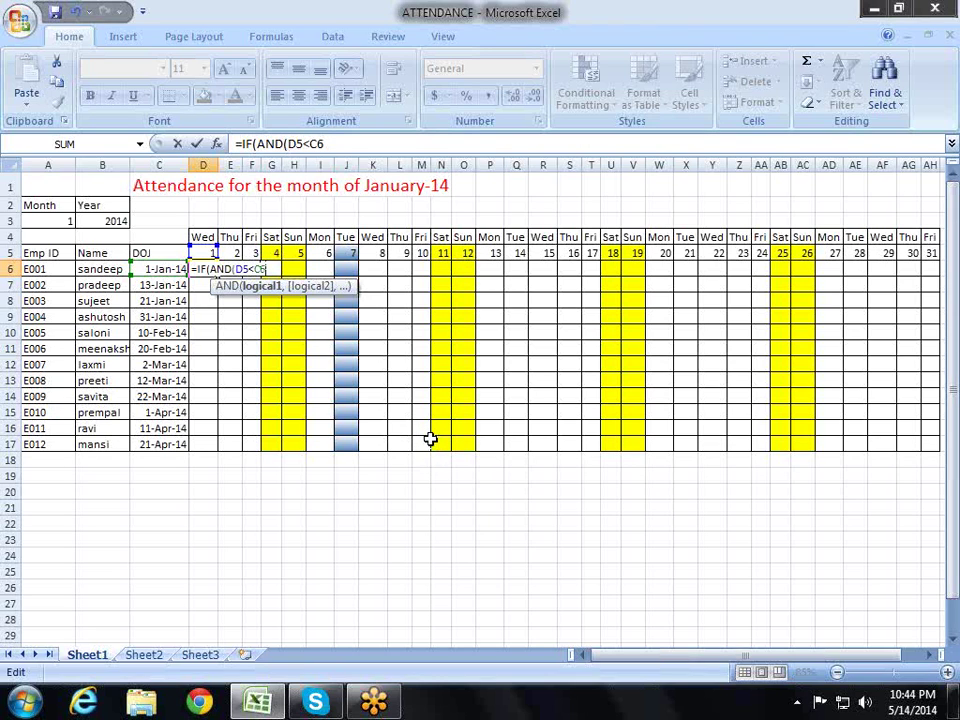
pyautogui.write(',')
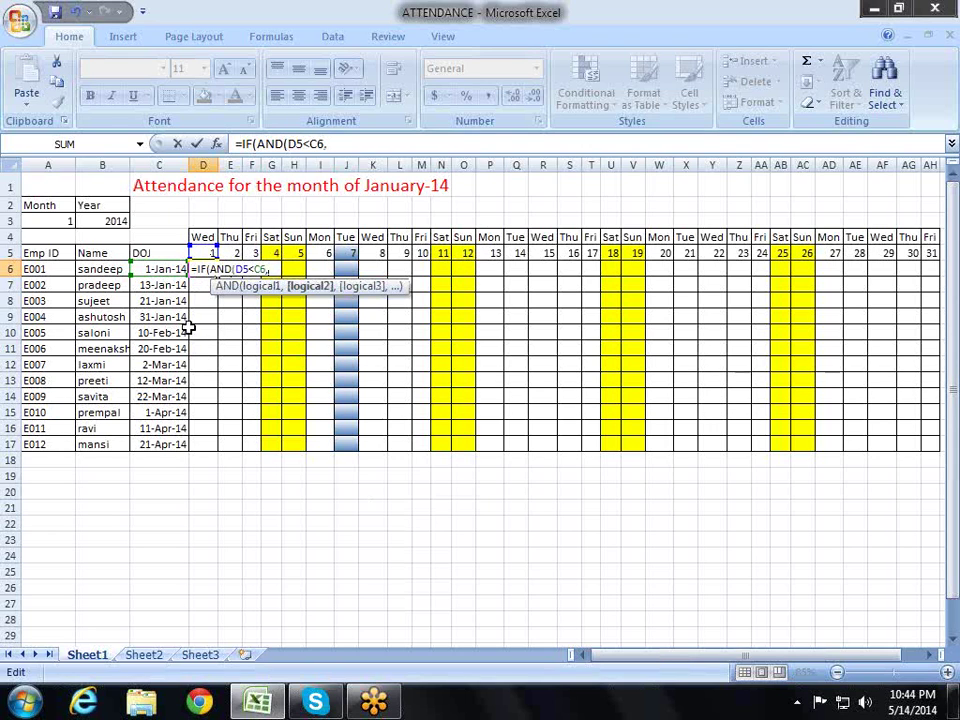
pyautogui.click(211, 252)
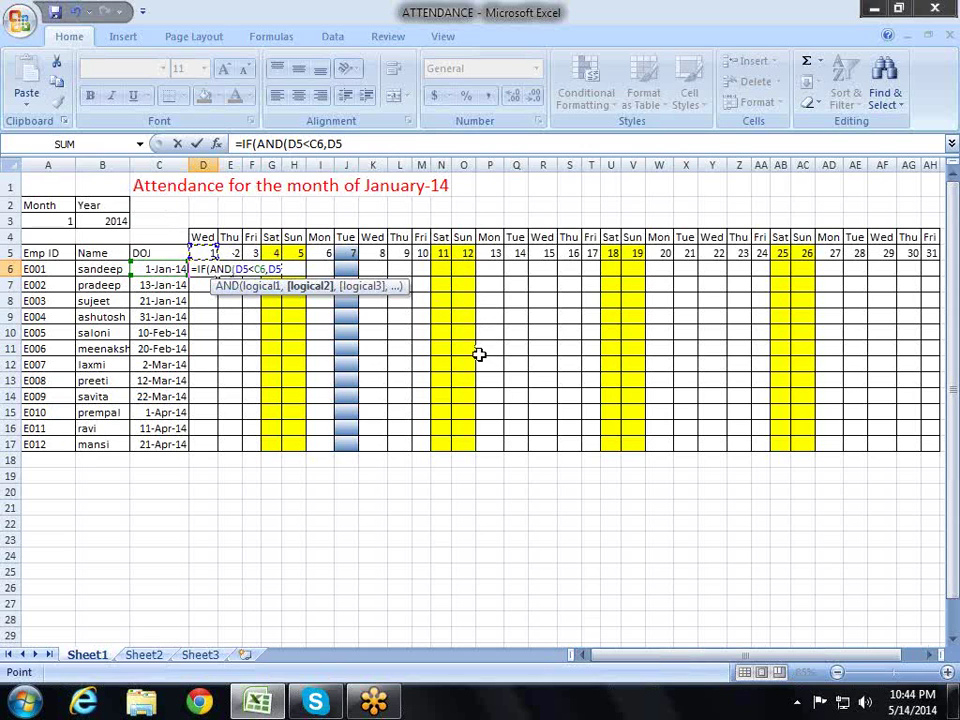
pyautogui.press('BackSpace')
pyautogui.press('BackSpace')
pyautogui.press('BackSpace')
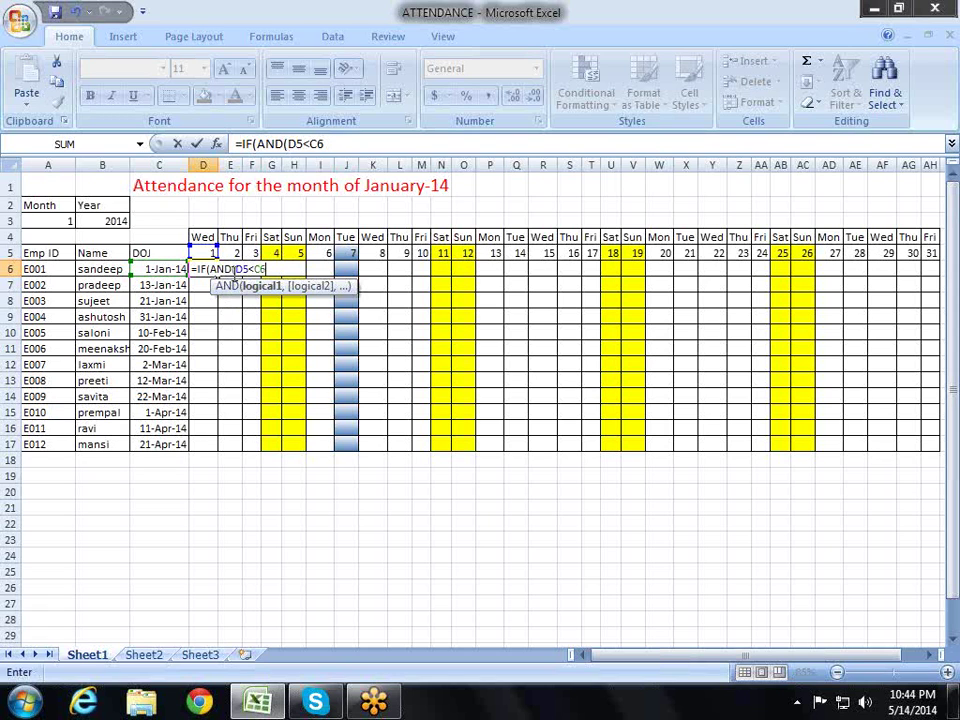
pyautogui.click(232, 287)
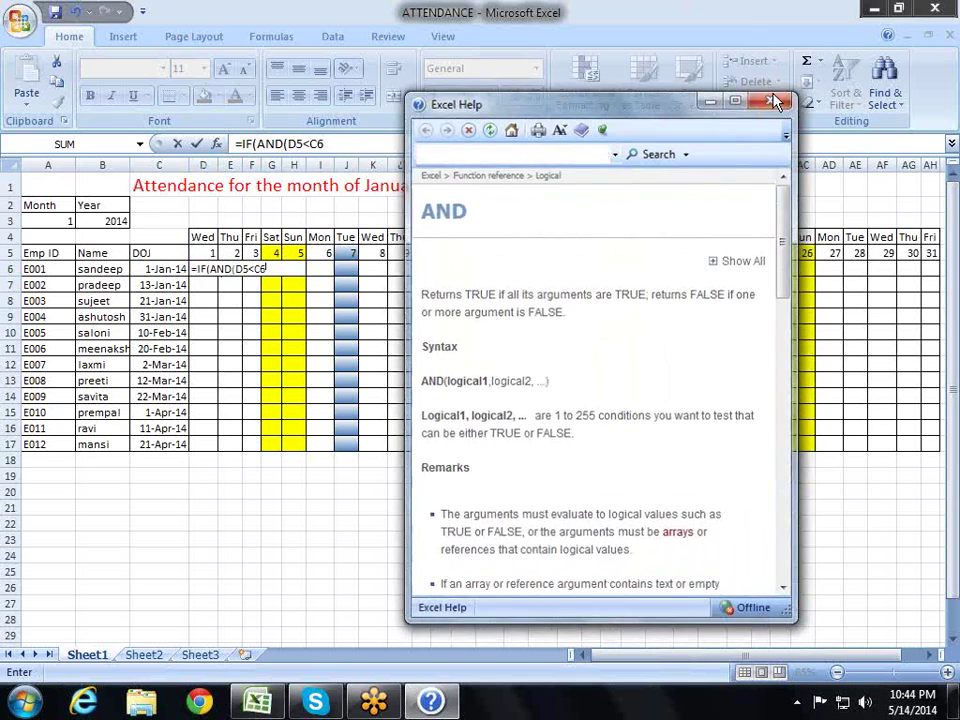
pyautogui.click(772, 98)
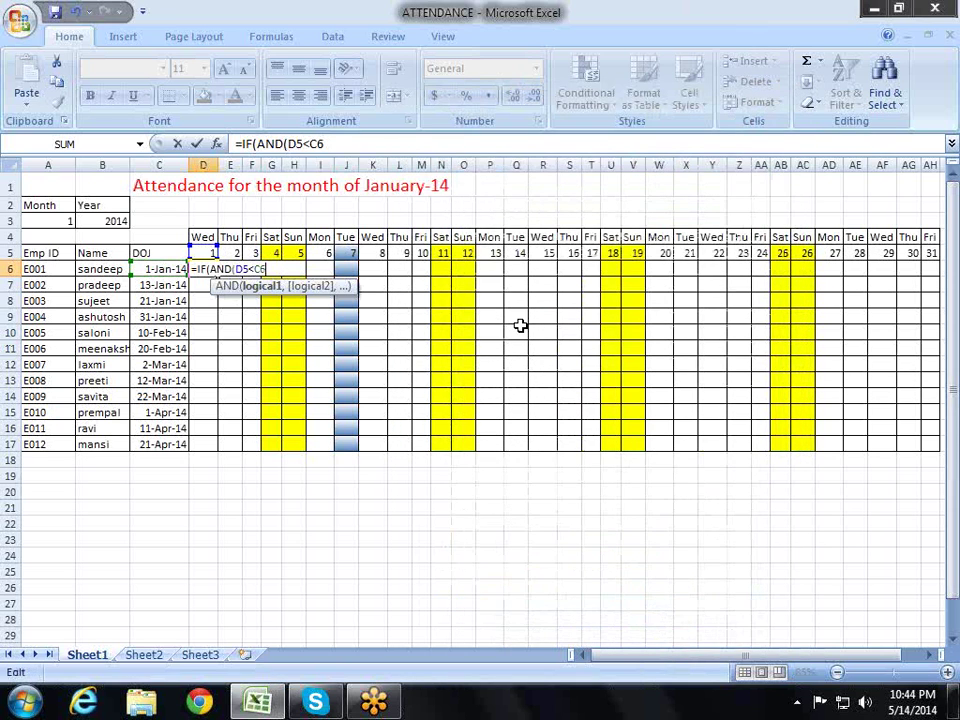
# Step: Remove the AND wrapper so D6 reads =IF(D5<C6 again
pyautogui.press('F2')
pyautogui.press('Left')
pyautogui.press('Left')
pyautogui.press('Left')
pyautogui.press('Right')
pyautogui.press('Right')
pyautogui.press('Right')
pyautogui.press('Delete')
pyautogui.press('BackSpace')
pyautogui.press('Left')
pyautogui.press('BackSpace')
pyautogui.press('BackSpace')
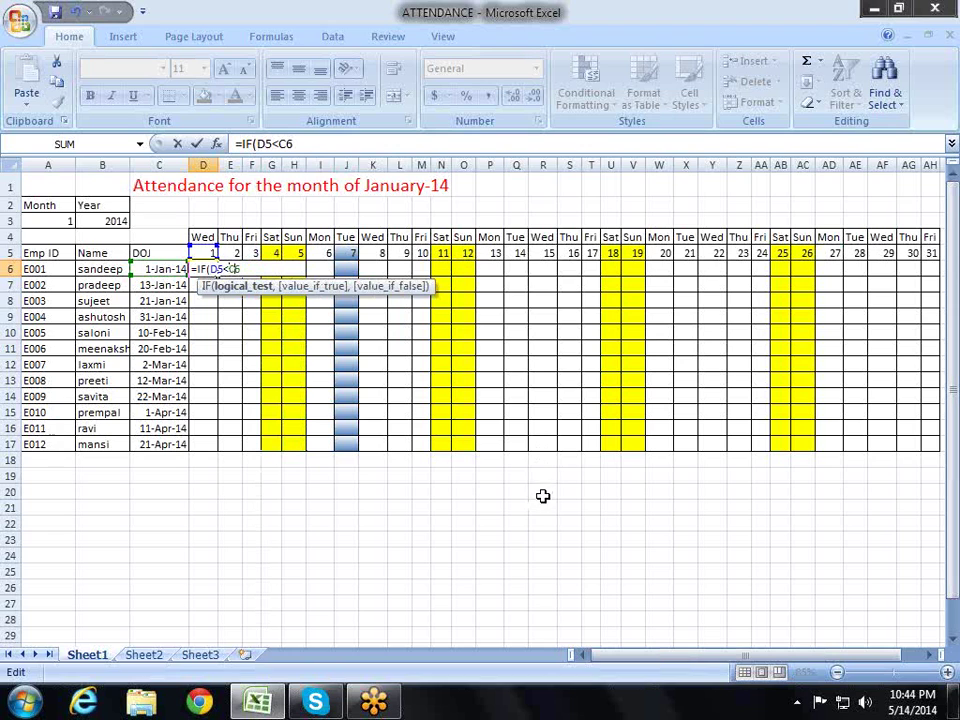
# Step: Try =IF($D5<C$6,"P", in D6, then erase the unfinished formula
pyautogui.press('F4')
pyautogui.press('F4')
pyautogui.press('Left')
pyautogui.press('Left')
pyautogui.press('Left')
pyautogui.write('$6')
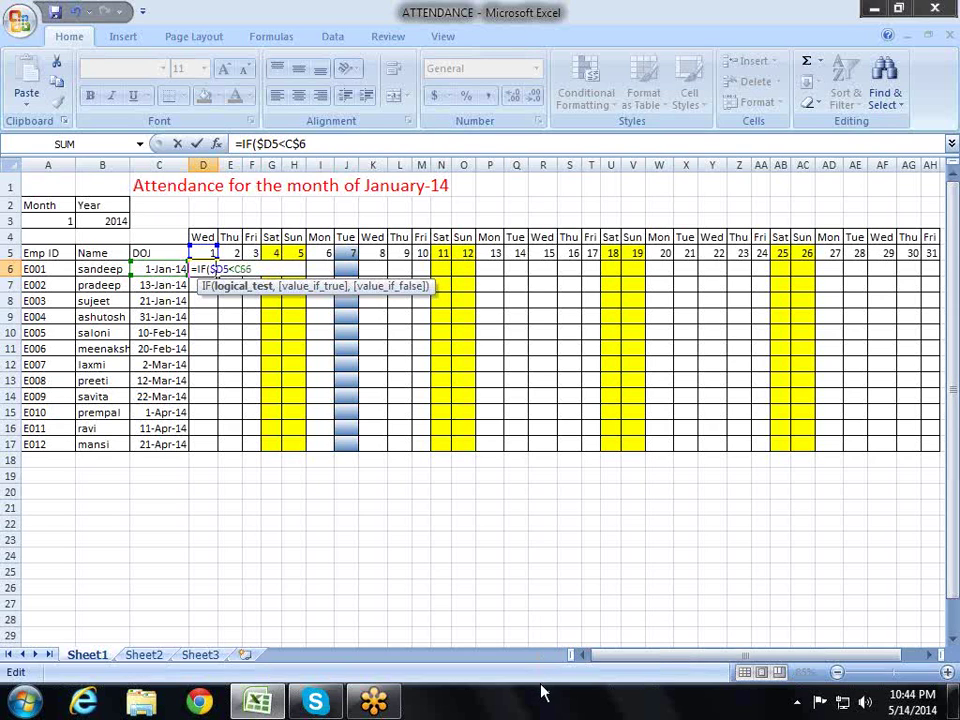
pyautogui.write(',')
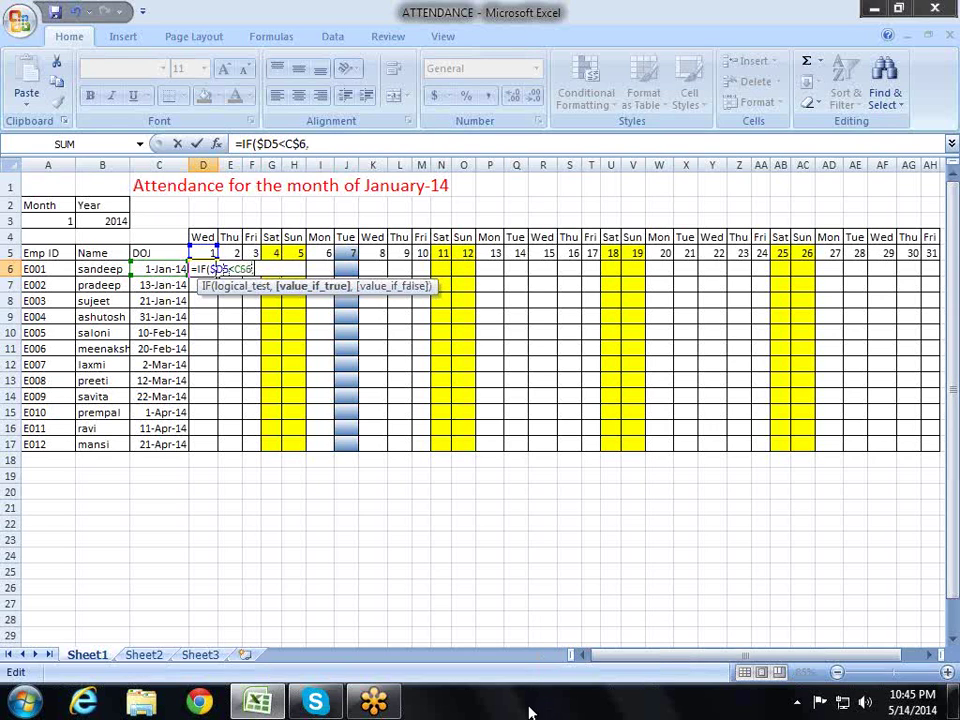
pyautogui.write('"P"')
pyautogui.write(',')
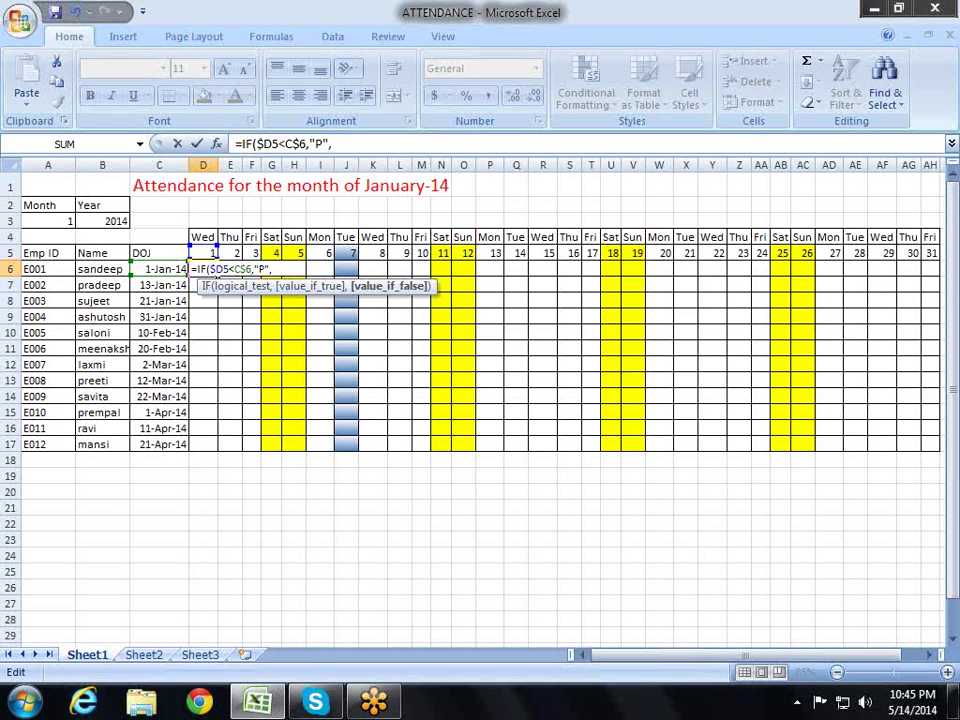
pyautogui.press('BackSpace')
pyautogui.press('BackSpace')
pyautogui.press('BackSpace')
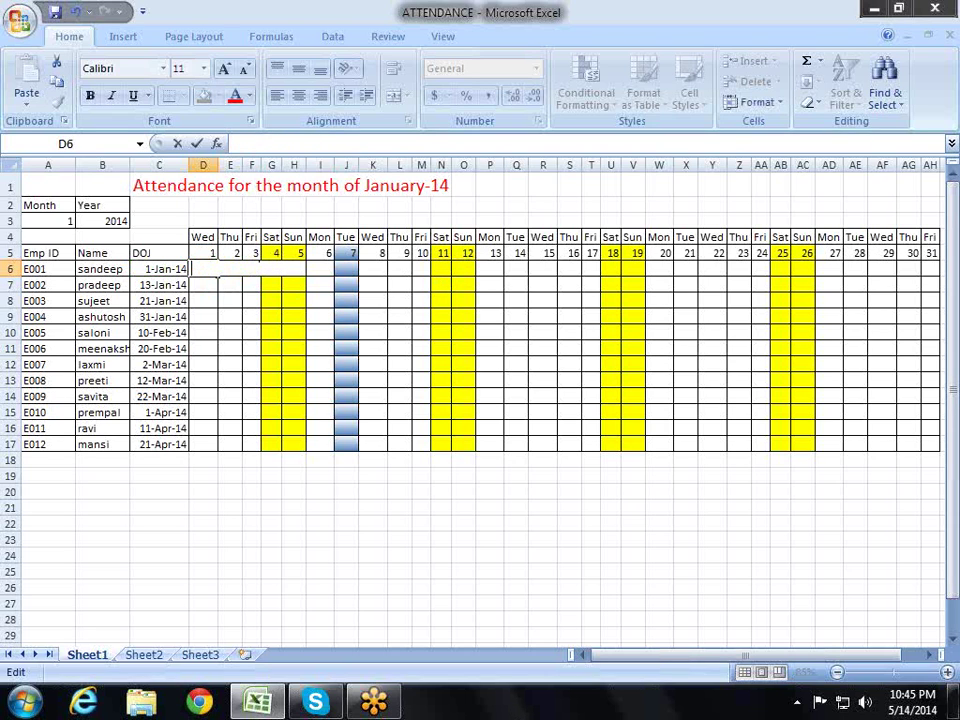
# Step: Type =IF(AND(D4="Sat",d4="Sun") in D6, getting a missing-parenthesis warning
pyautogui.write('=if')
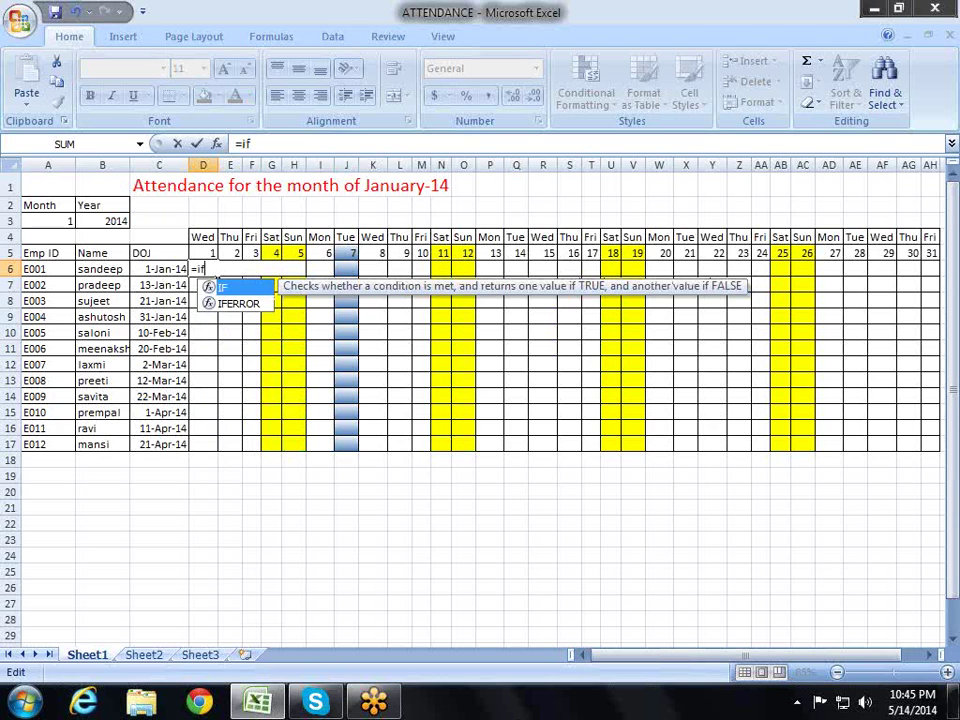
pyautogui.press('Tab')
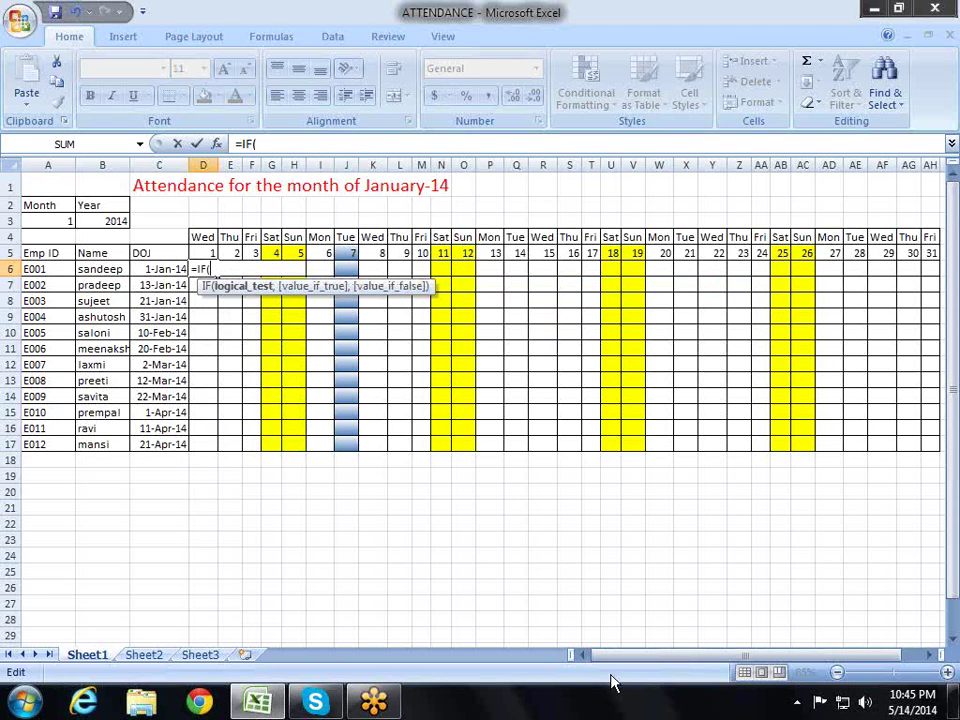
pyautogui.write('and')
pyautogui.press('Tab')
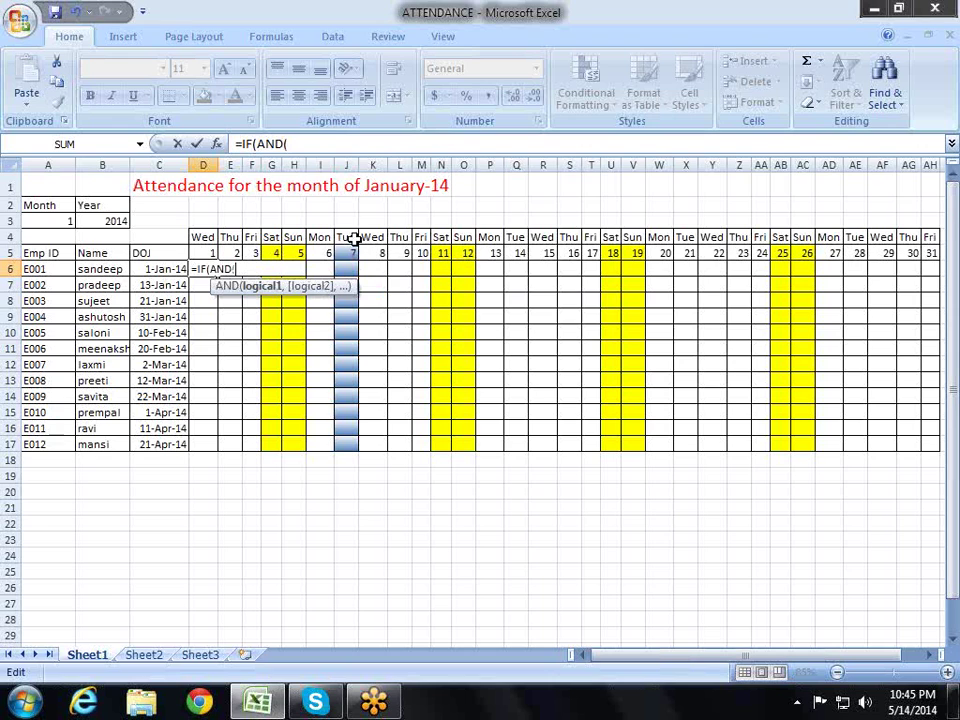
pyautogui.click(212, 237)
pyautogui.write('="Sat"')
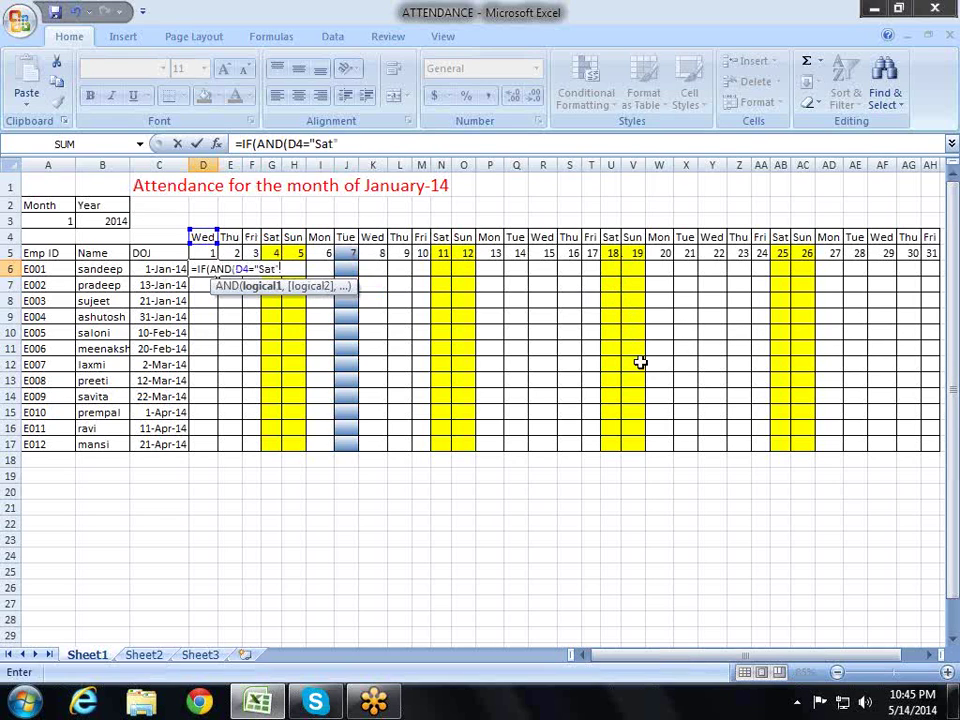
pyautogui.write(',"Sun"')
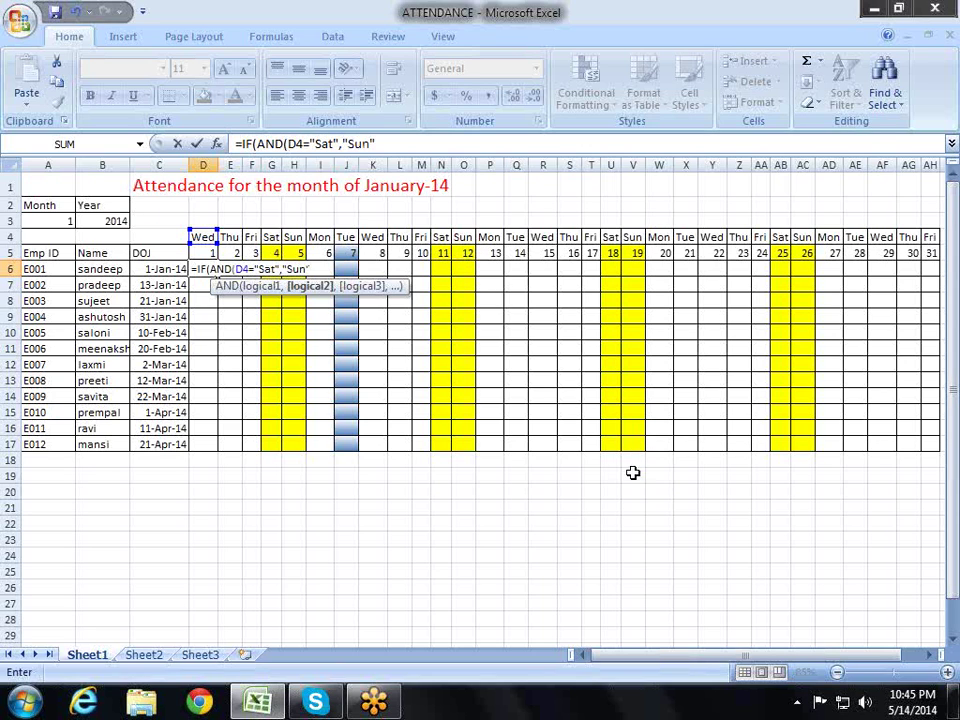
pyautogui.press('BackSpace')
pyautogui.press('BackSpace')
pyautogui.press('BackSpace')
pyautogui.press('BackSpace')
pyautogui.press('BackSpace')
pyautogui.write('d')
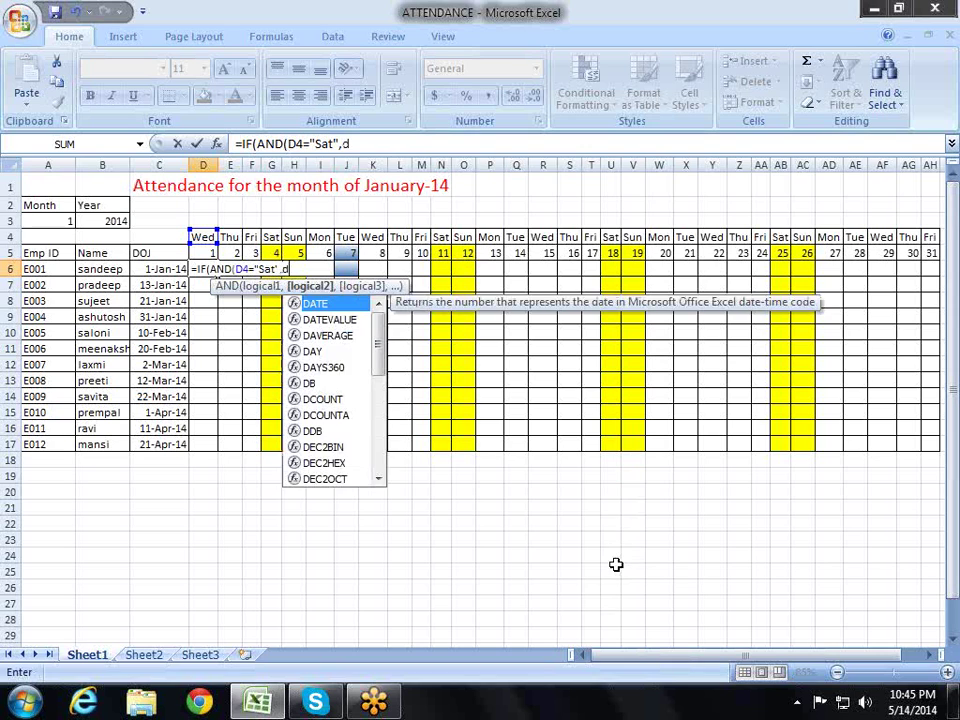
pyautogui.write('4="Sun')
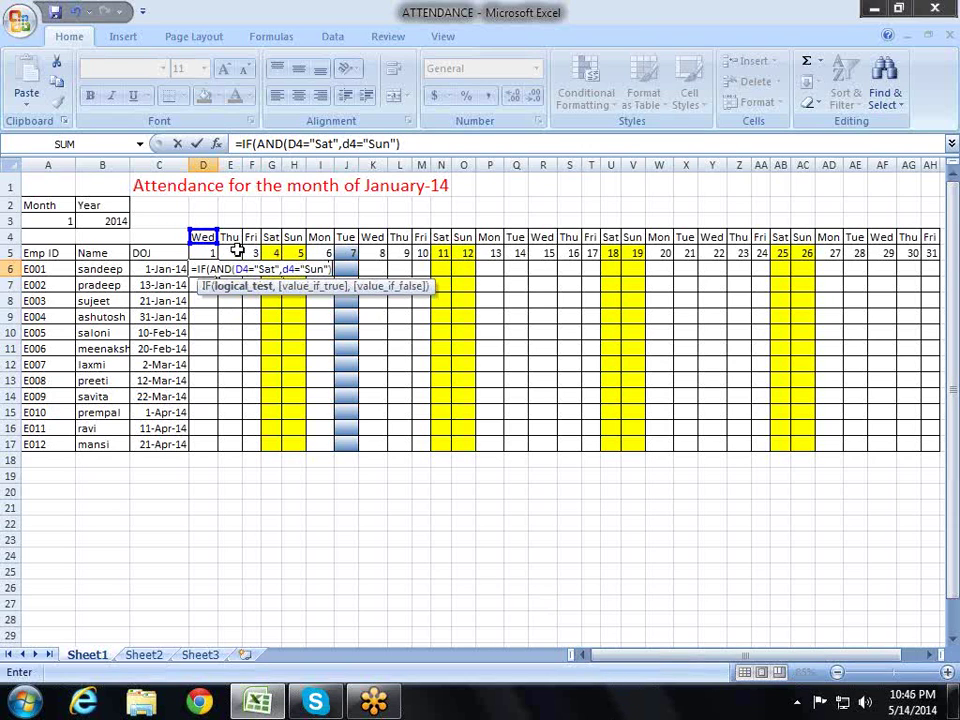
pyautogui.press('Return')
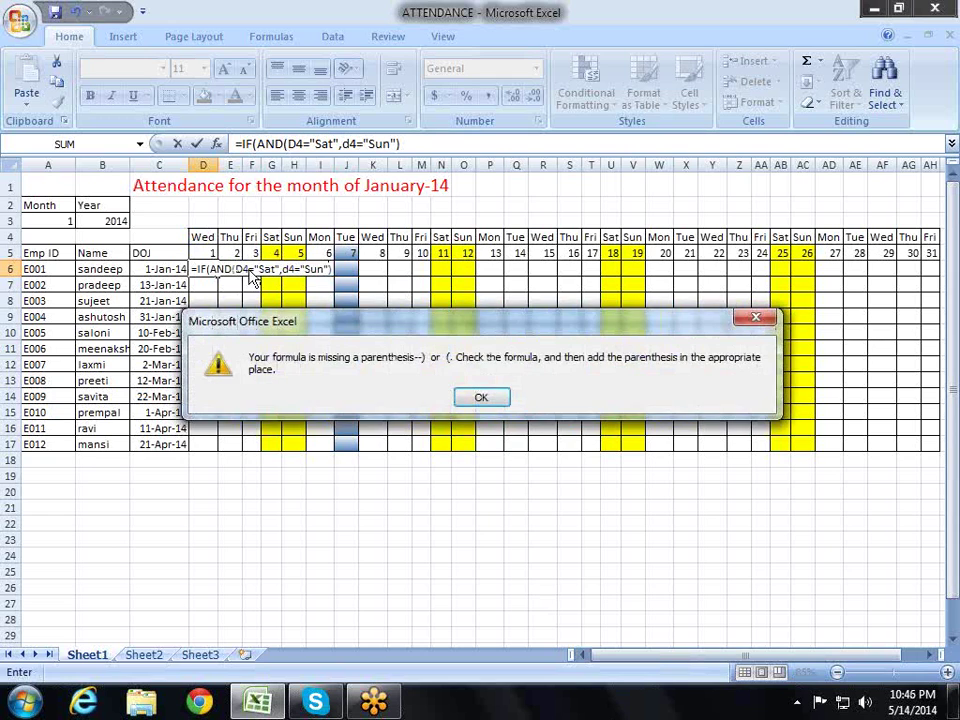
pyautogui.press('Return')
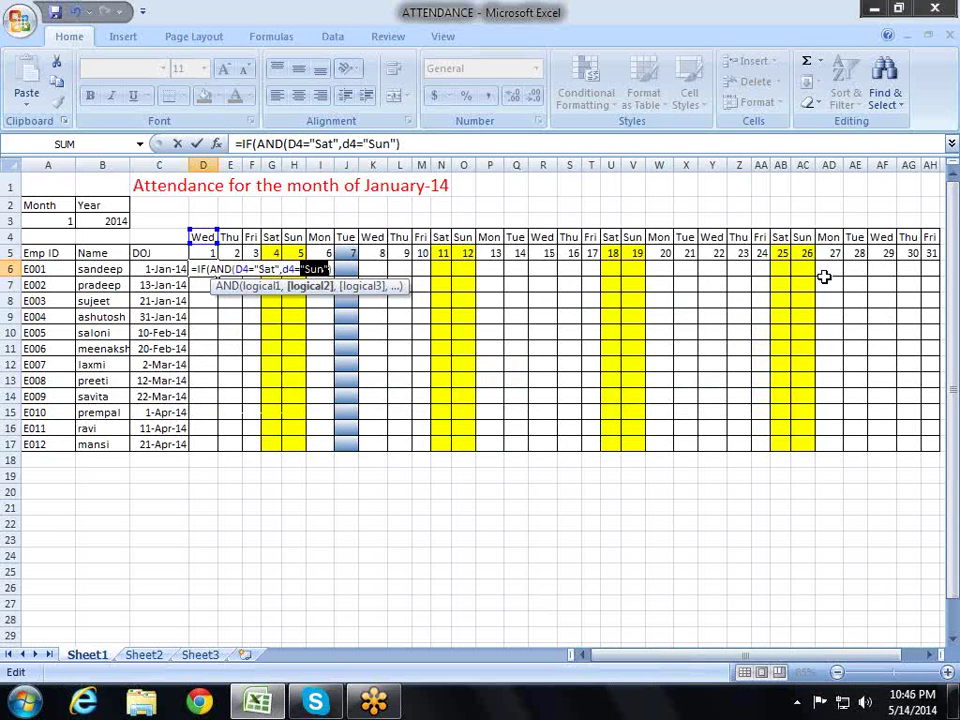
# Step: Lock both weekday references to row 4 and add the "W/o" and "P" results
pyautogui.press('End')
pyautogui.press('Left')
pyautogui.press('Left')
pyautogui.press('Left')
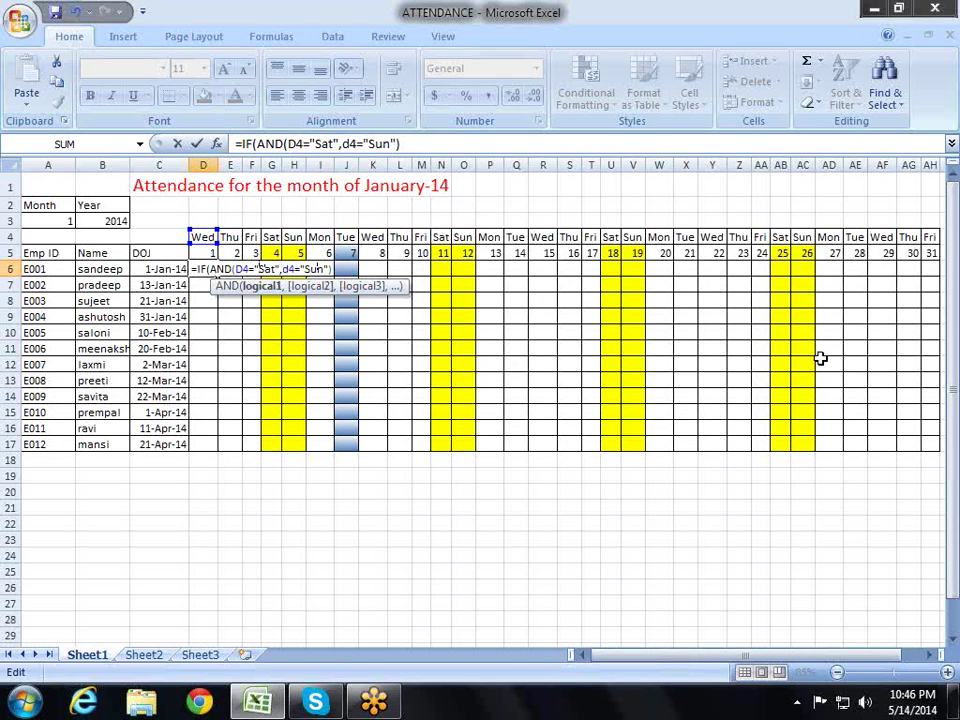
pyautogui.write('$')
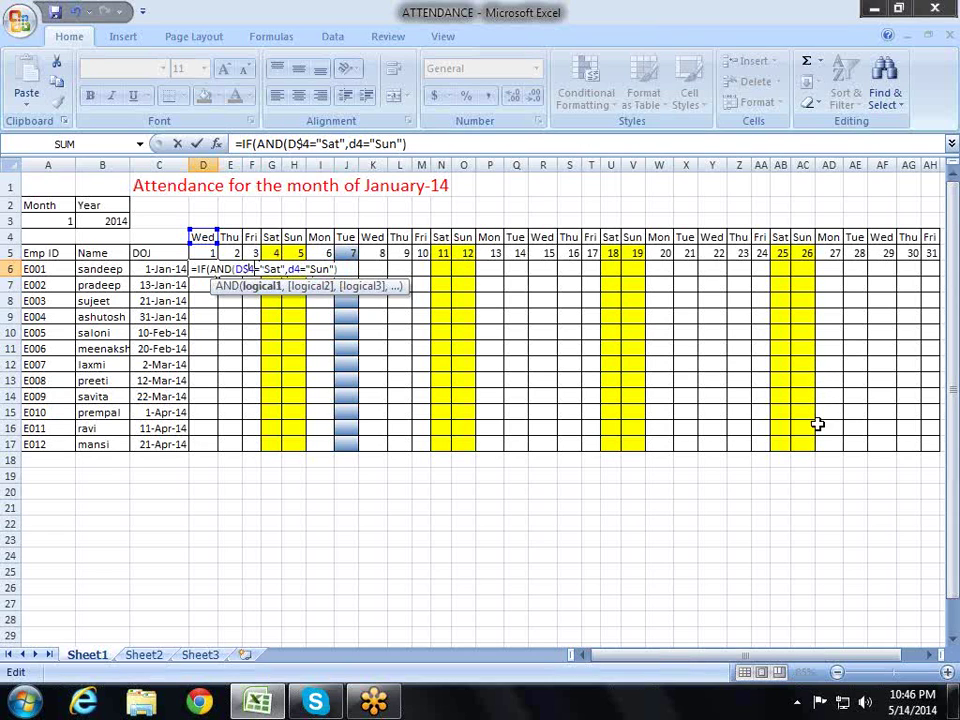
pyautogui.press('Right')
pyautogui.press('Right')
pyautogui.press('Right')
pyautogui.press('Left')
pyautogui.press('Left')
pyautogui.press('Left')
pyautogui.write('$')
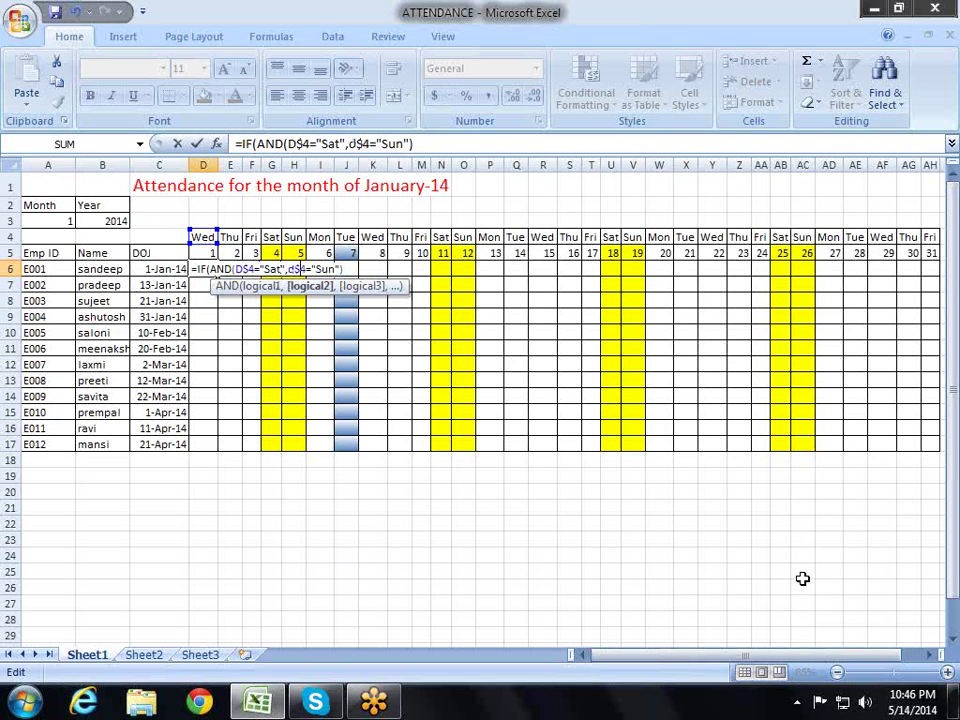
pyautogui.press('End')
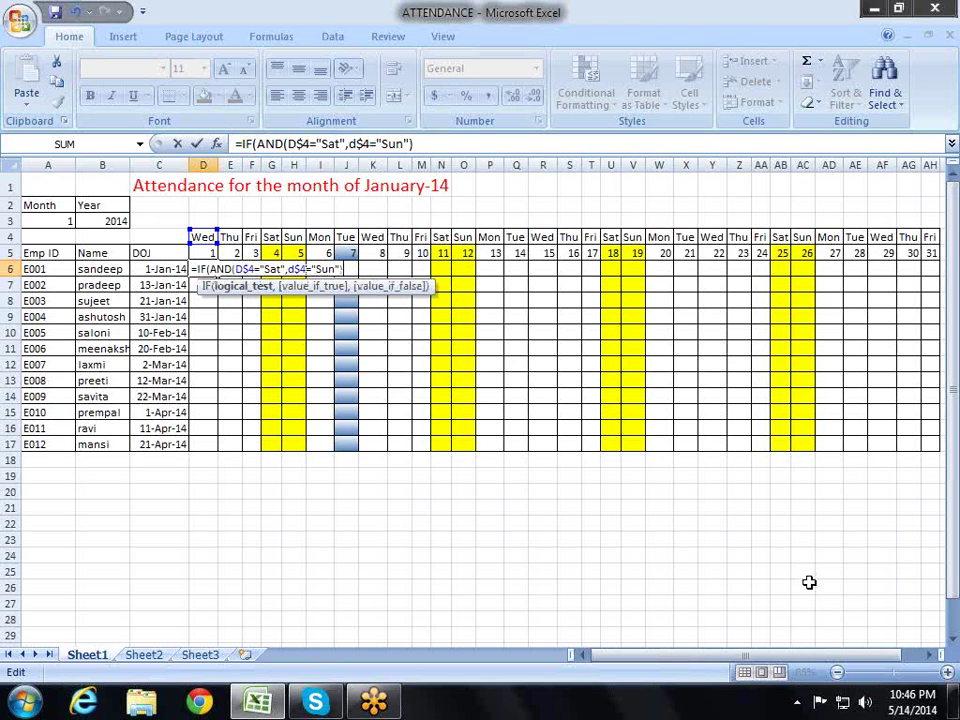
pyautogui.write(',')
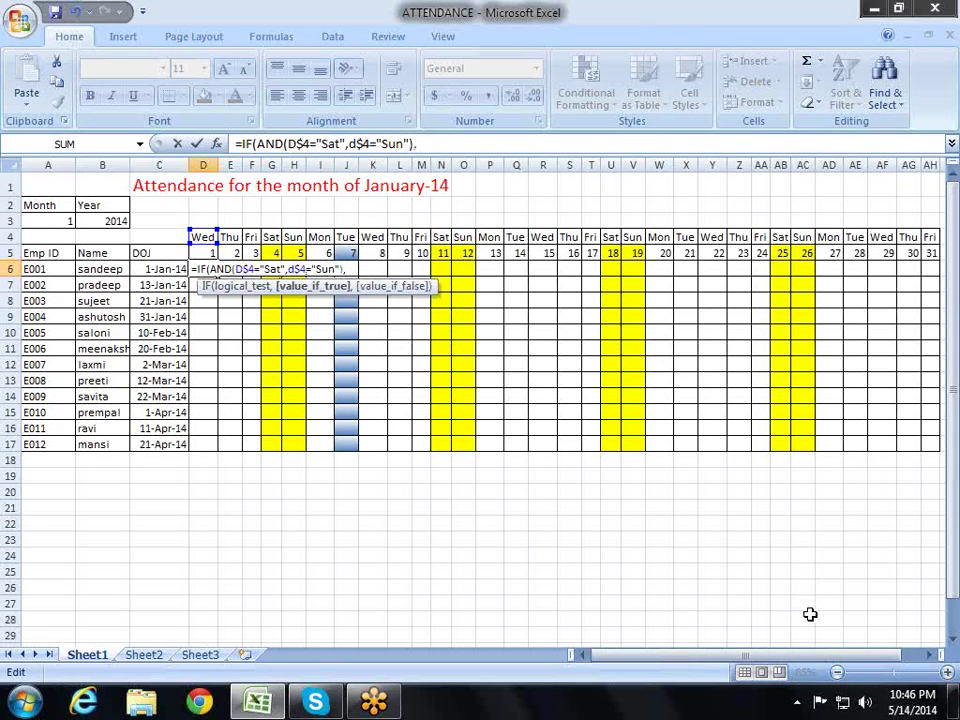
pyautogui.write('"')
pyautogui.write('P')
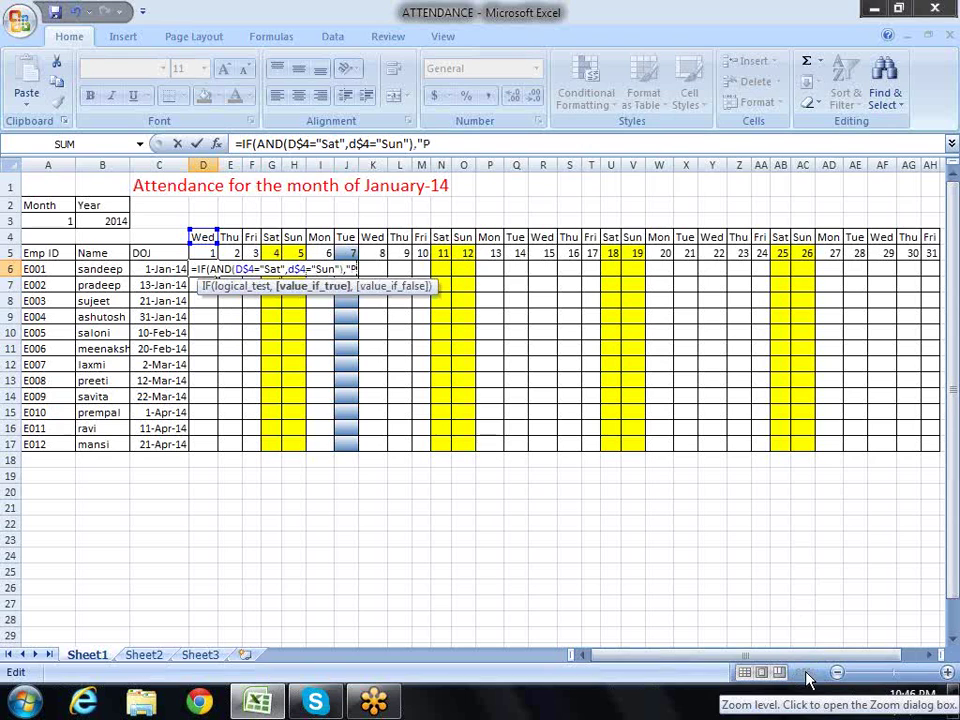
pyautogui.press('BackSpace')
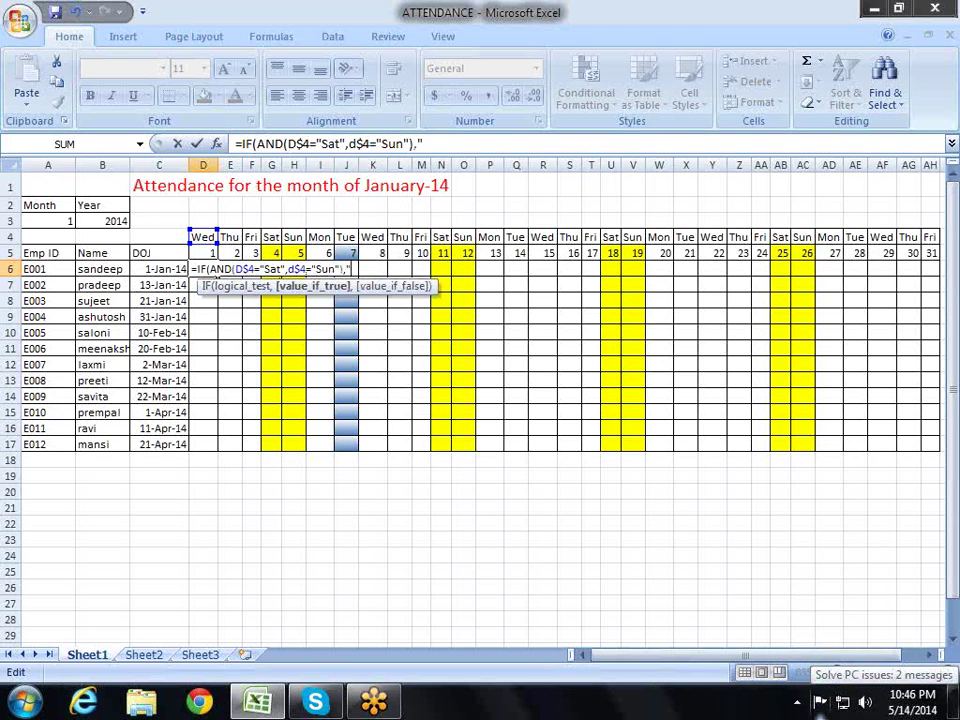
pyautogui.write('W/o')
pyautogui.write('"')
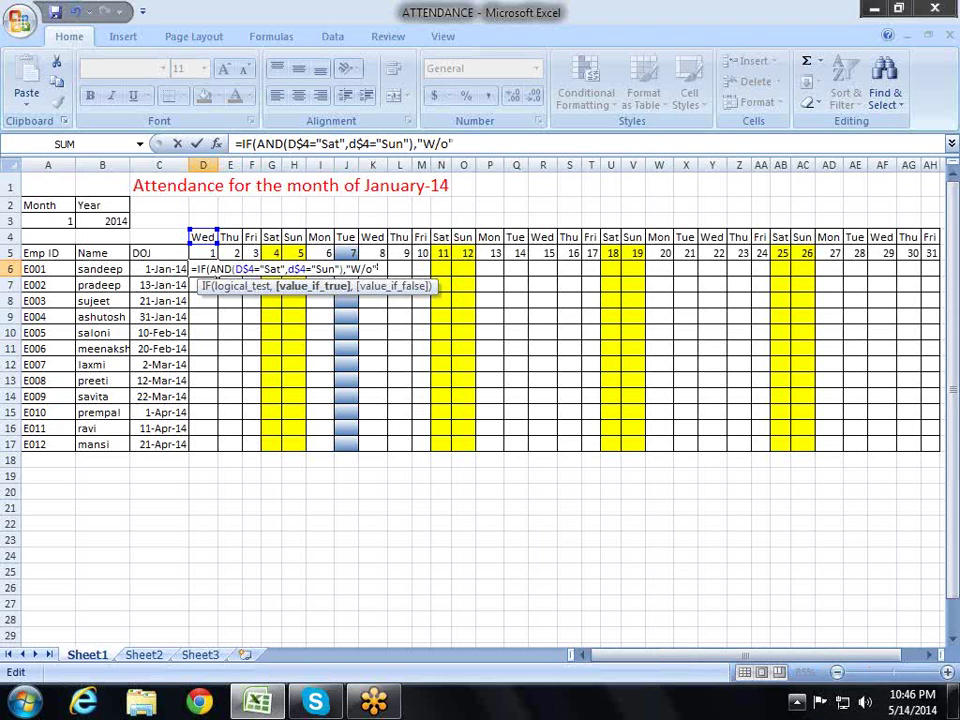
pyautogui.write(',"')
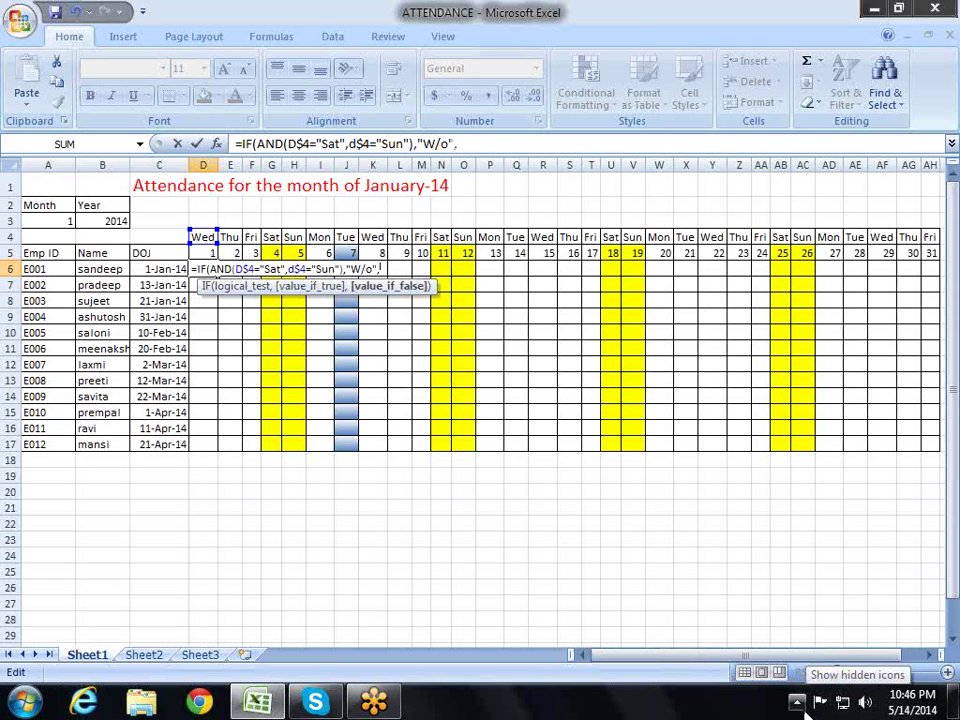
pyautogui.write('P"')
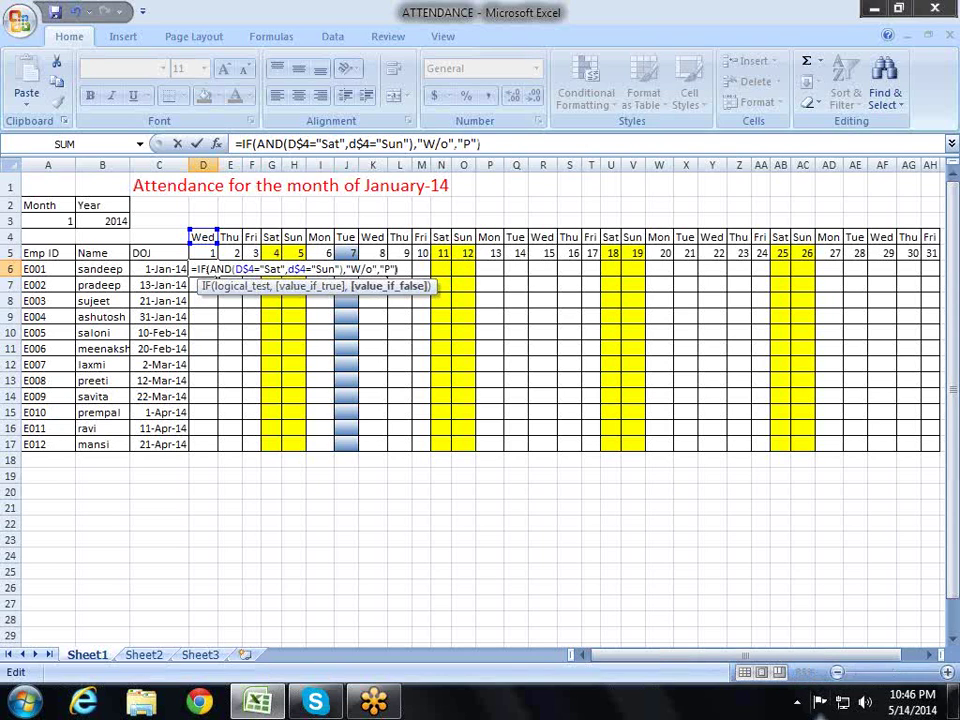
pyautogui.write(')')
pyautogui.press('Return')
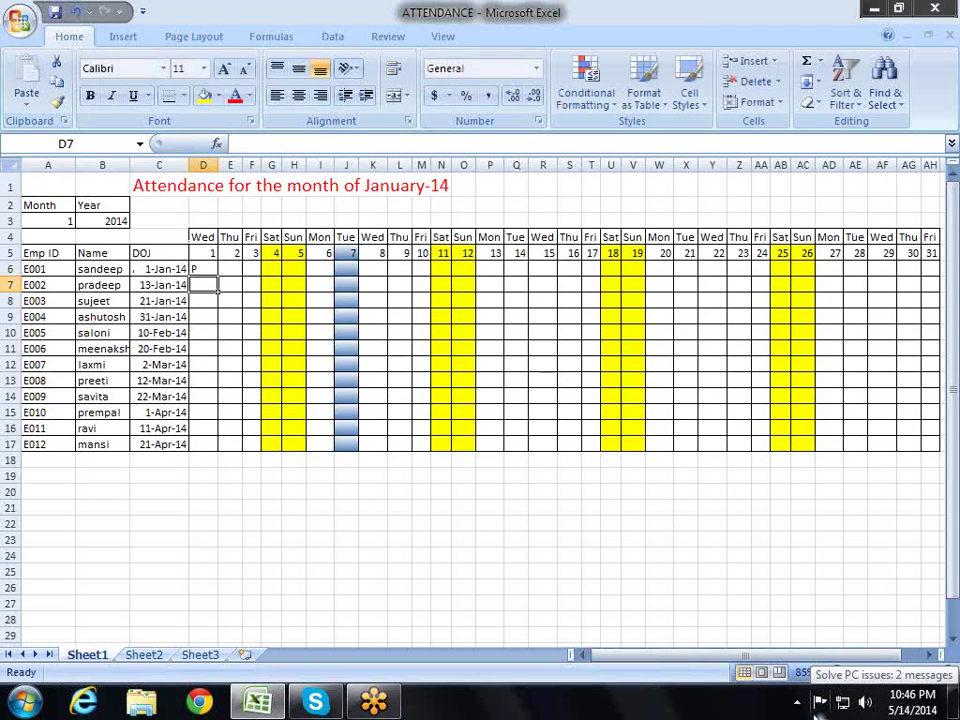
pyautogui.press('Up')
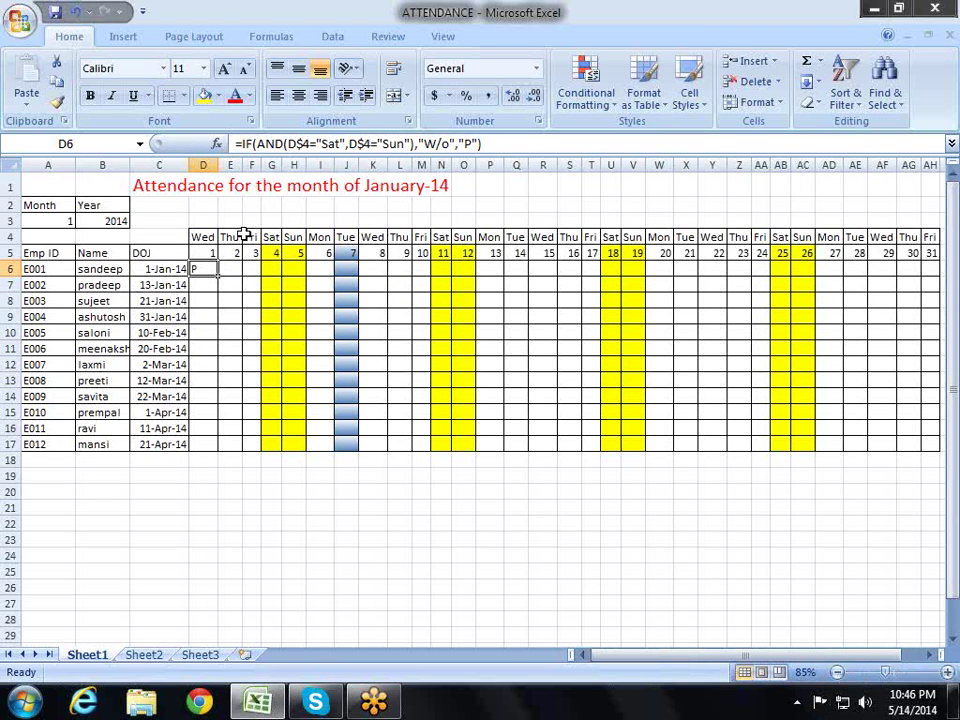
pyautogui.hotkey('ctrl', 'c')
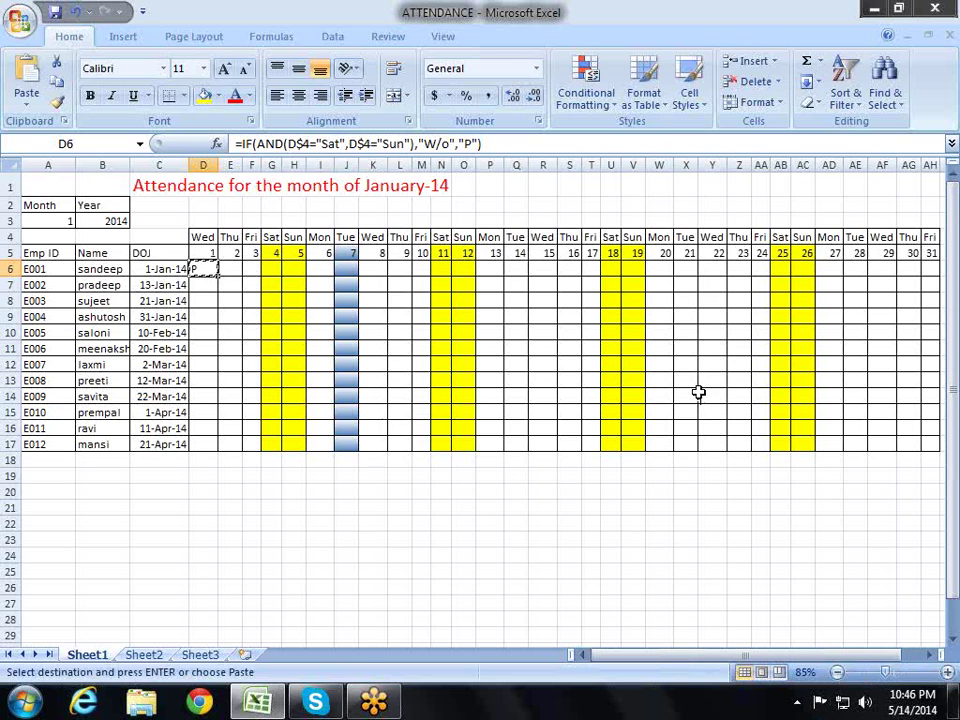
pyautogui.hotkey('shift', 'Right')
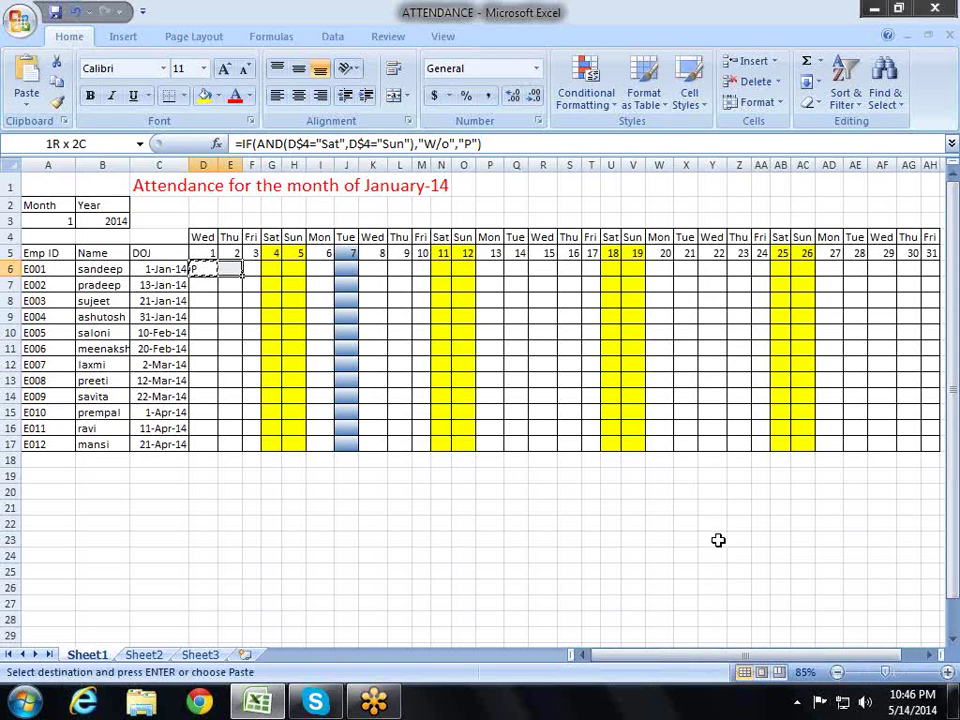
pyautogui.hotkey('shift', 'Right')
pyautogui.hotkey('shift', 'Right')
pyautogui.hotkey('shift', 'Right')
pyautogui.hotkey('shift', 'Right')
pyautogui.hotkey('shift', 'Right')
pyautogui.hotkey('shift', 'Right')
pyautogui.hotkey('shift', 'Right')
pyautogui.hotkey('shift', 'Right')
pyautogui.hotkey('shift', 'Right')
pyautogui.hotkey('shift', 'Right')
pyautogui.hotkey('shift', 'Right')
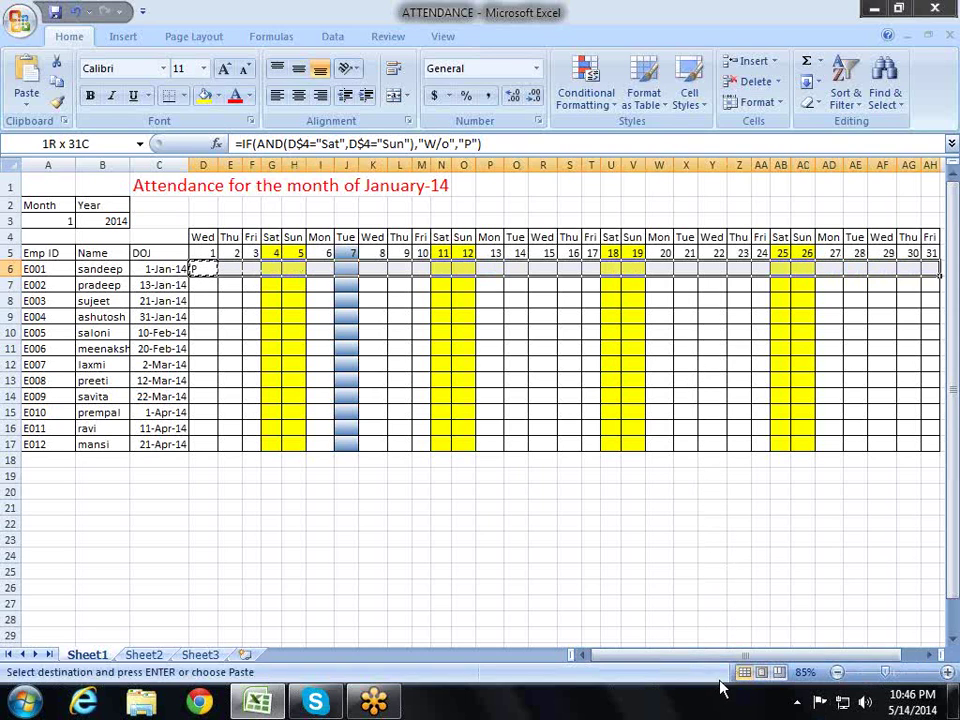
pyautogui.hotkey('shift', 'Down')
pyautogui.hotkey('shift', 'Down')
pyautogui.hotkey('shift', 'Down')
pyautogui.hotkey('shift', 'Down')
pyautogui.hotkey('shift', 'Down')
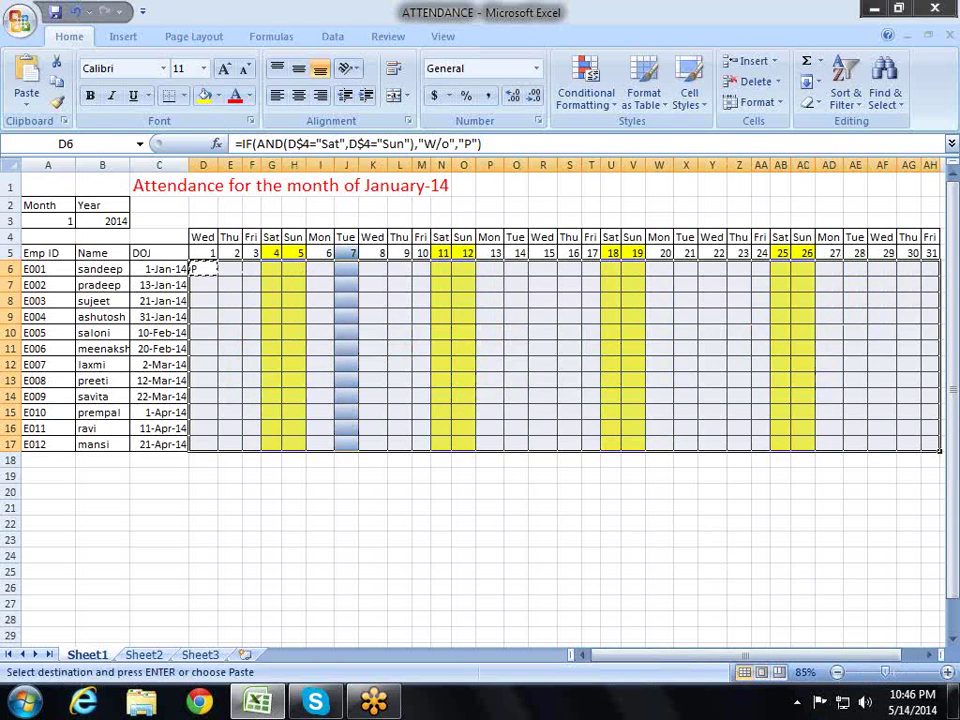
pyautogui.press('Return')
pyautogui.click(203, 269)
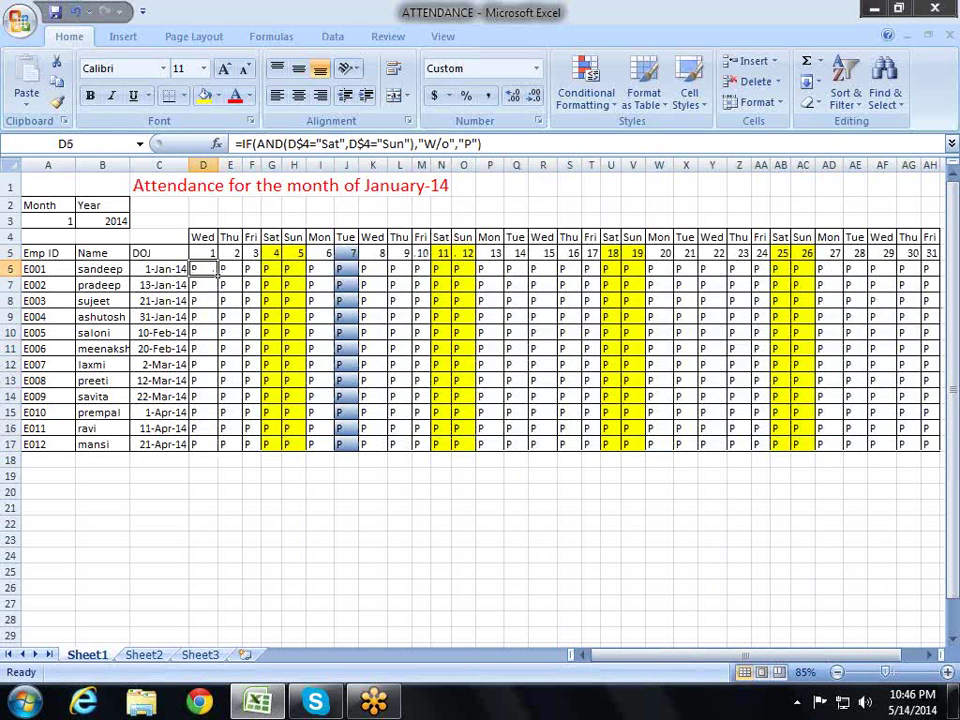
pyautogui.press('Down')
pyautogui.press('Down')
pyautogui.press('Down')
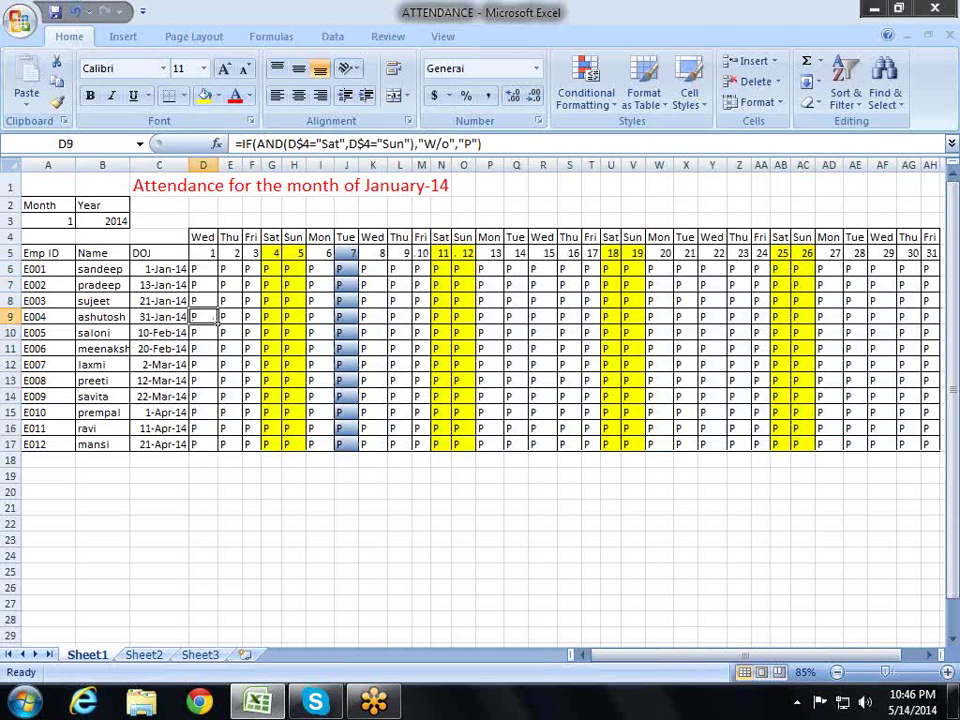
pyautogui.click(203, 269)
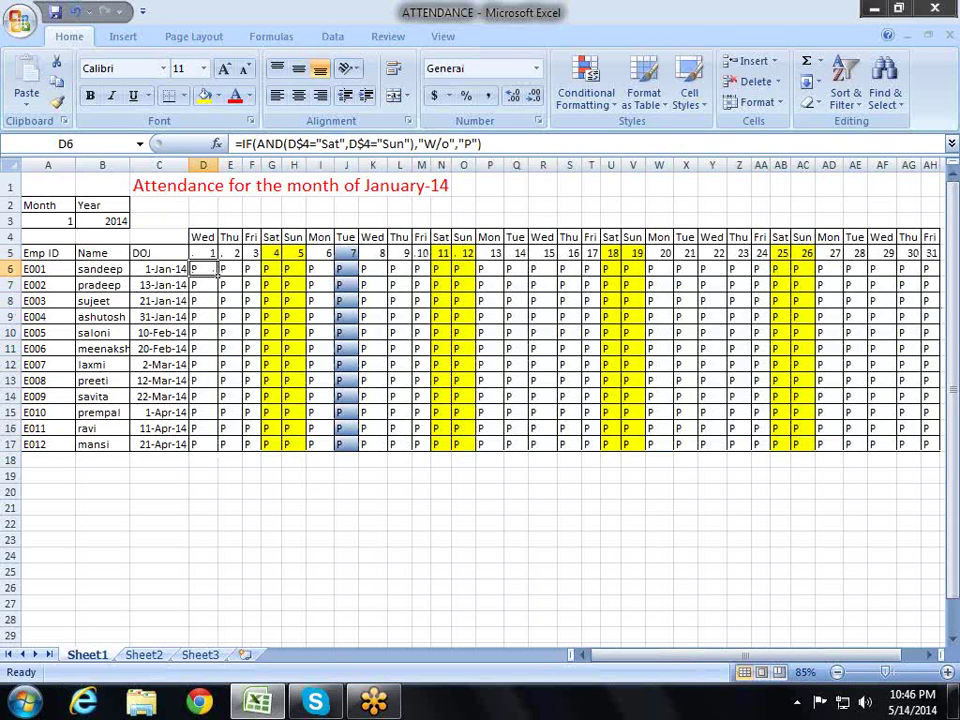
pyautogui.press('Down')
pyautogui.press('Down')
pyautogui.press('Up')
pyautogui.press('Up')
pyautogui.press('F2')
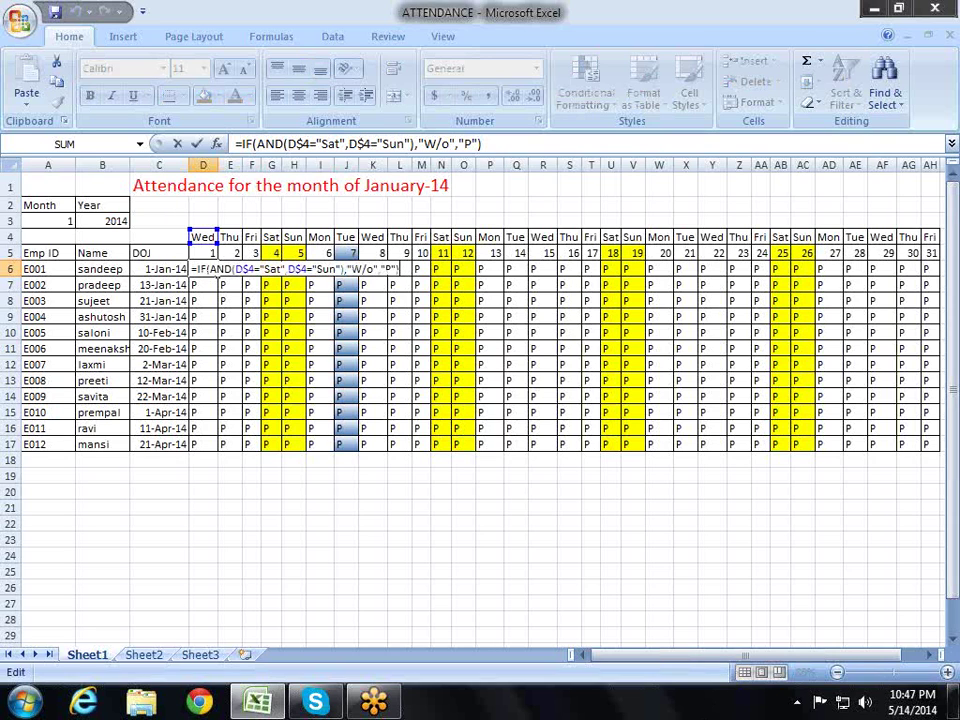
pyautogui.press('Return')
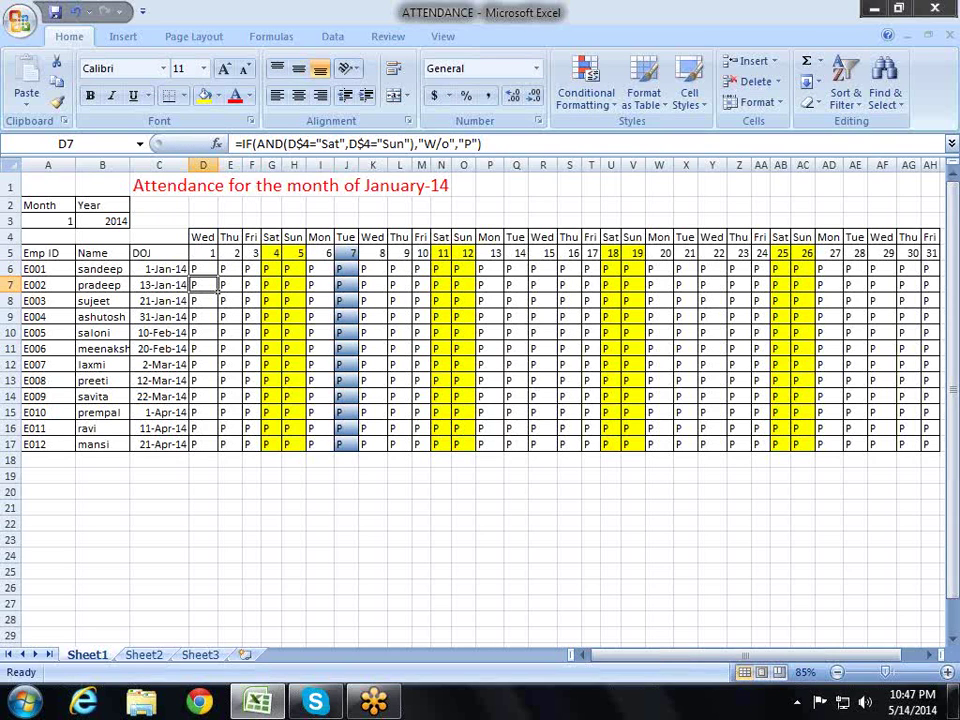
pyautogui.press('Right')
pyautogui.press('Right')
pyautogui.press('Up')
pyautogui.press('Up')
pyautogui.press('Right')
pyautogui.press('Down')
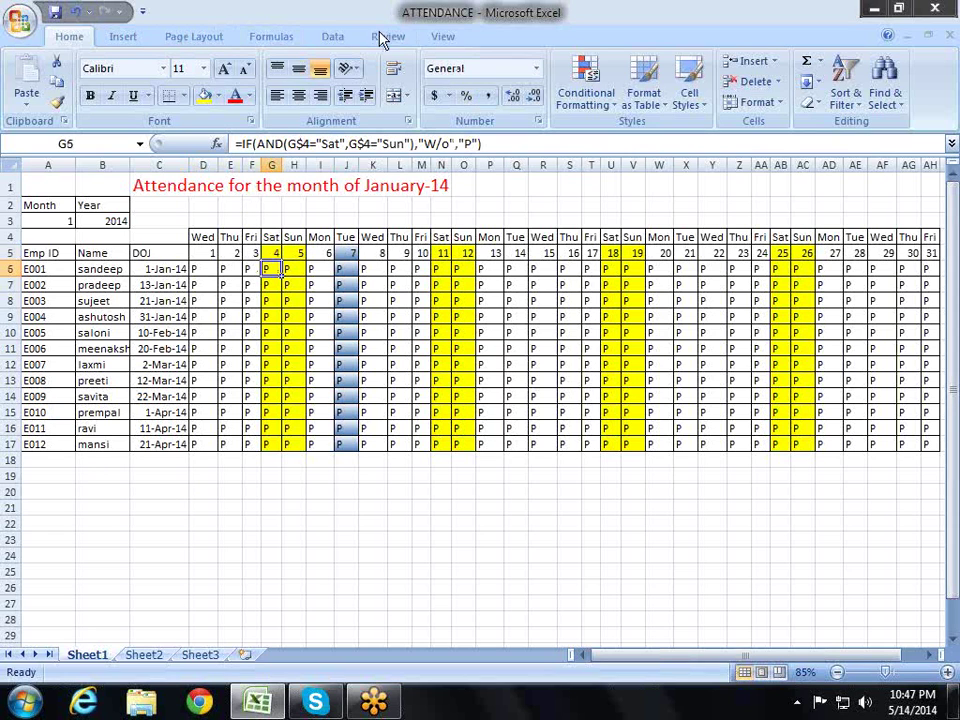
# Step: Evaluate G6's formula step by step, seeing the Sun test return FALSE
pyautogui.click(271, 37)
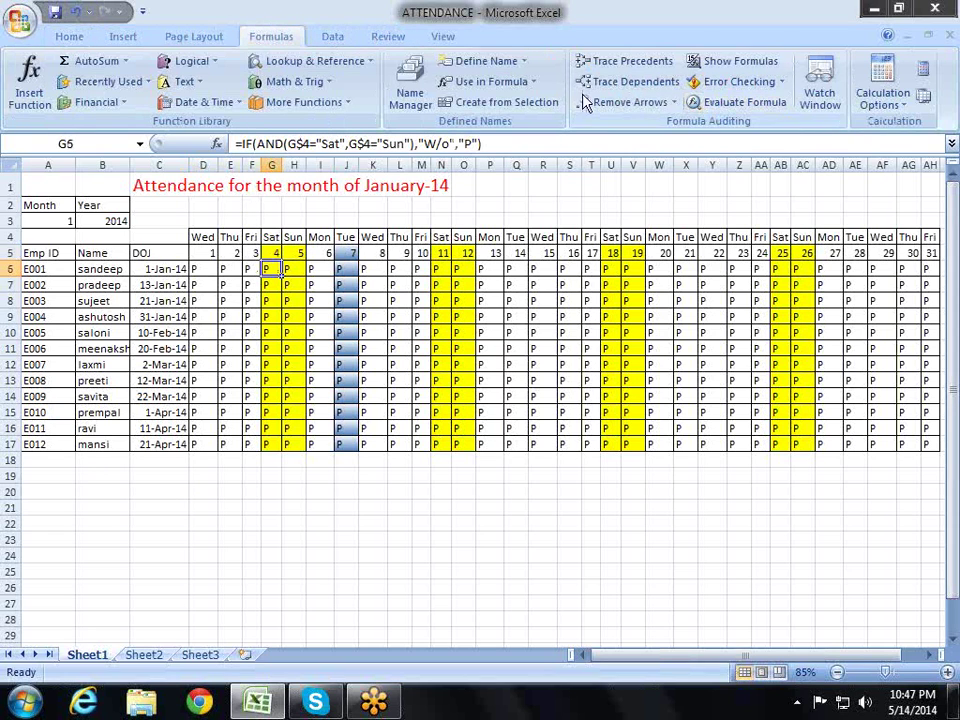
pyautogui.click(740, 102)
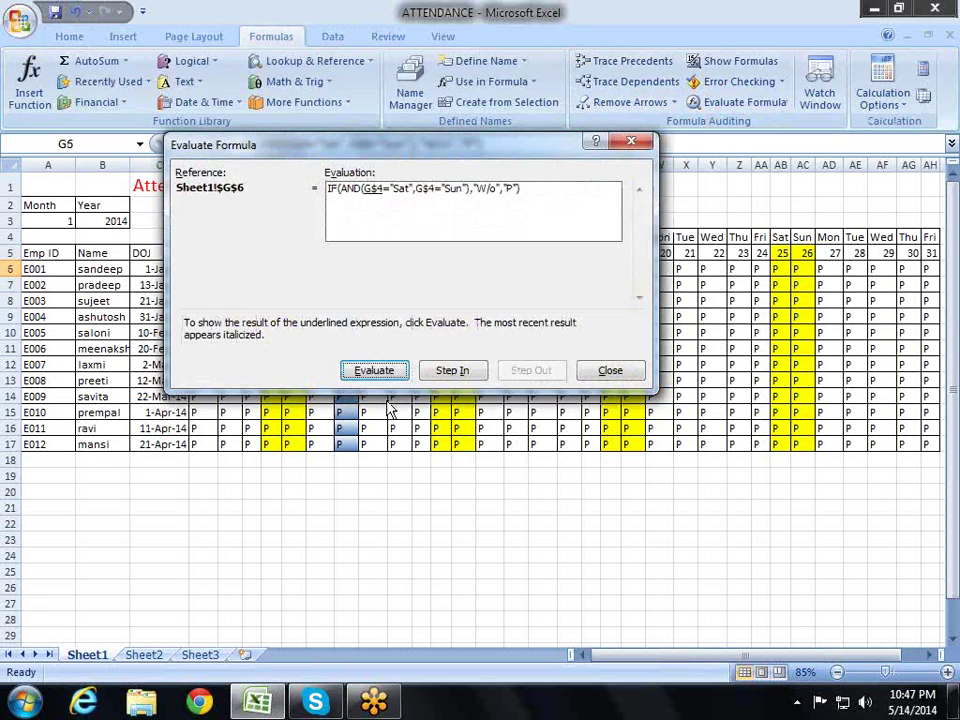
pyautogui.click(388, 371)
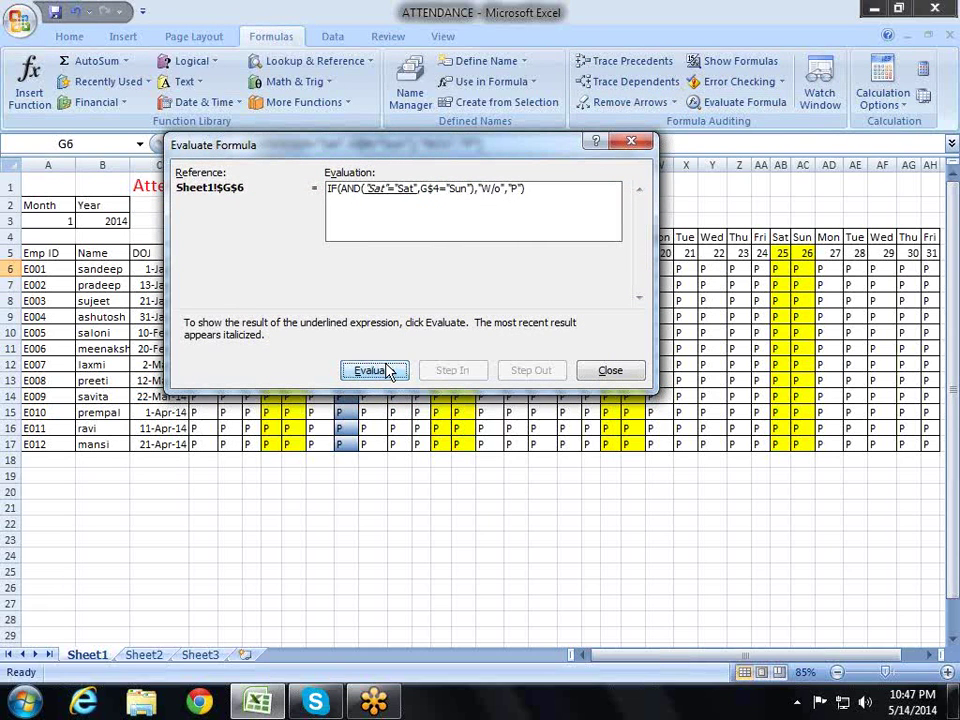
pyautogui.click(388, 371)
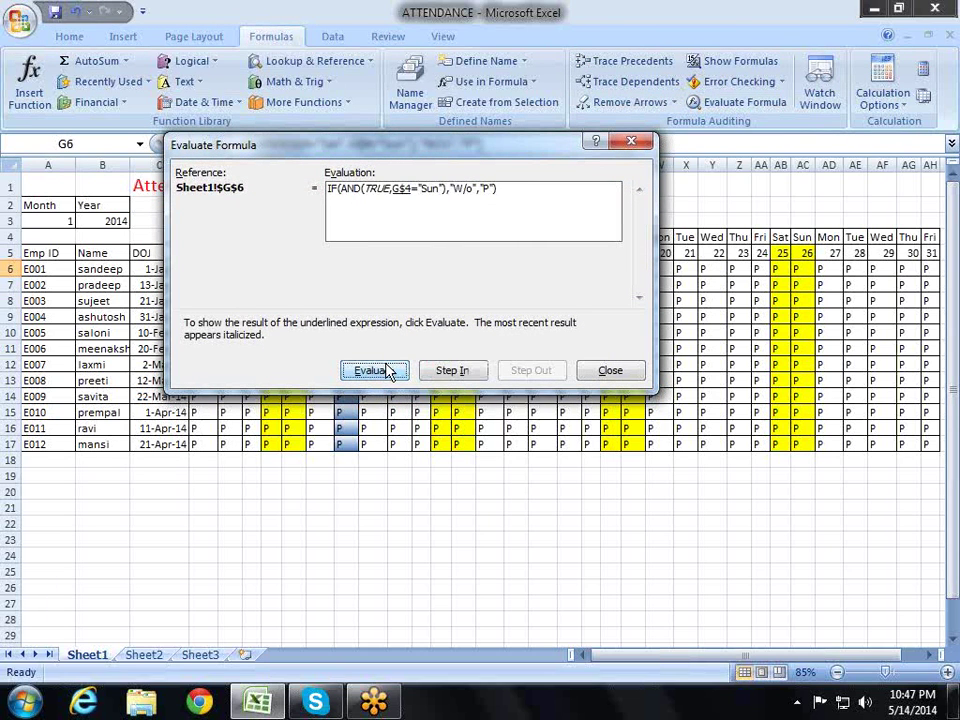
pyautogui.click(388, 371)
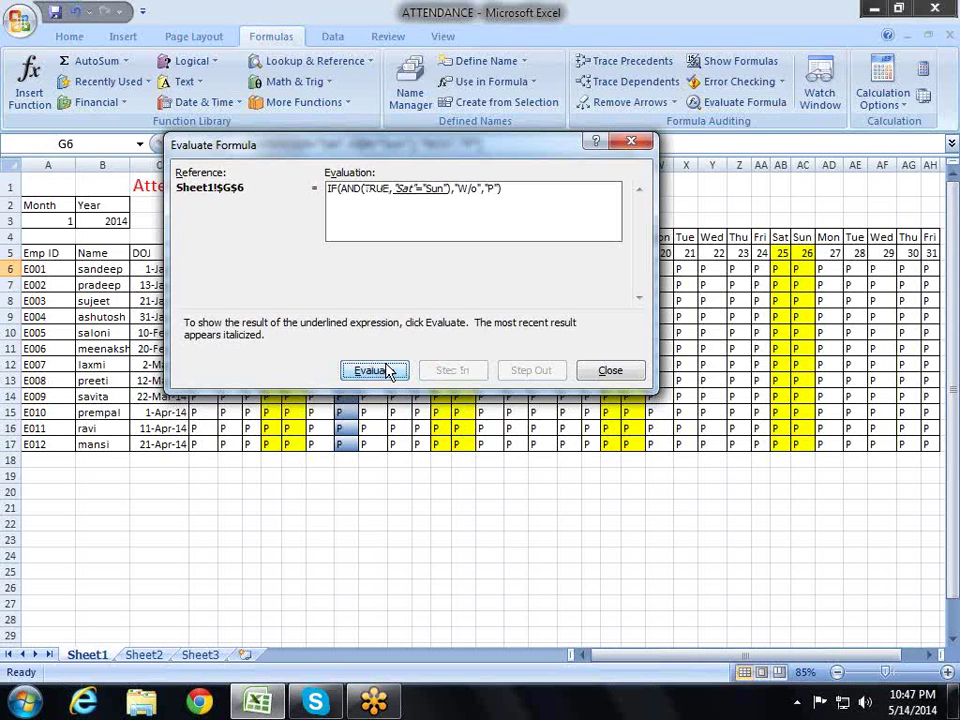
pyautogui.click(388, 371)
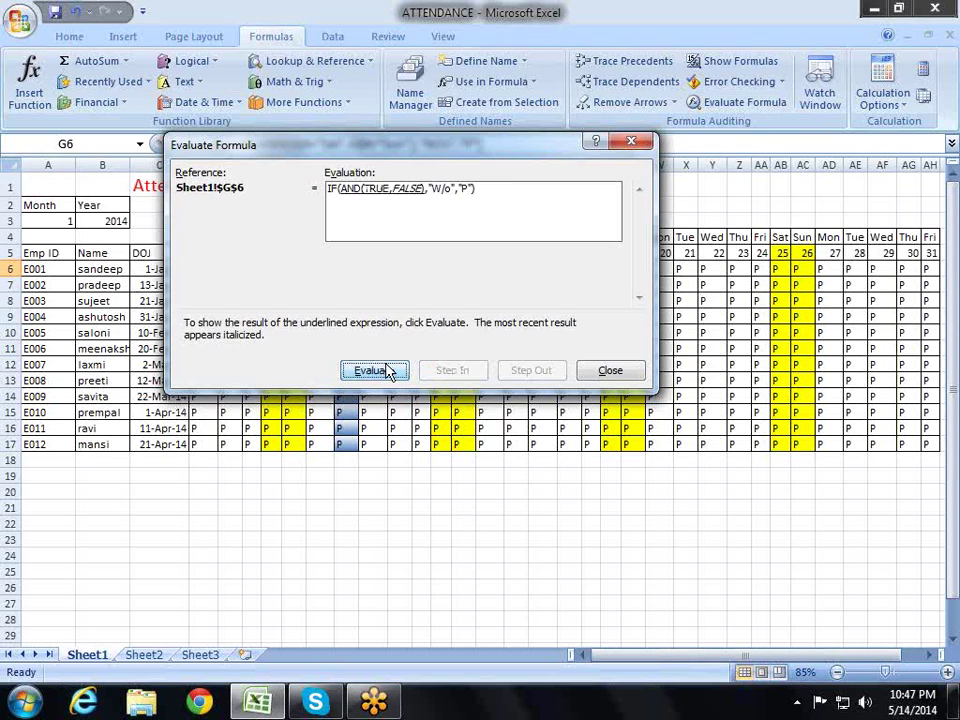
pyautogui.press('Escape')
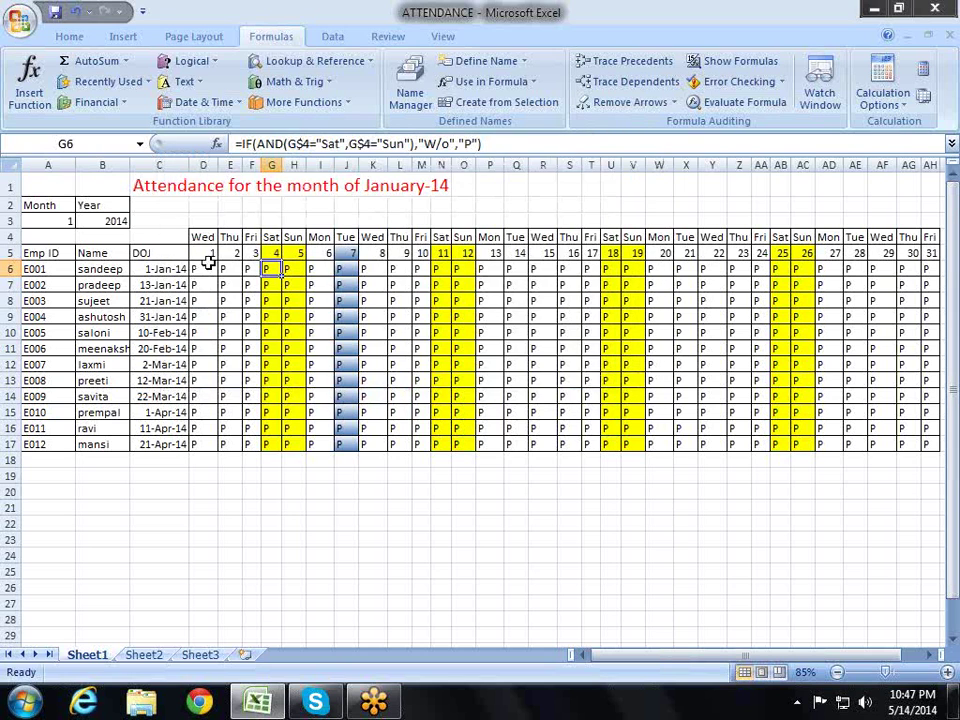
# Step: Select D6, then open and close Excel Help
pyautogui.click(210, 271)
pyautogui.press('F1')
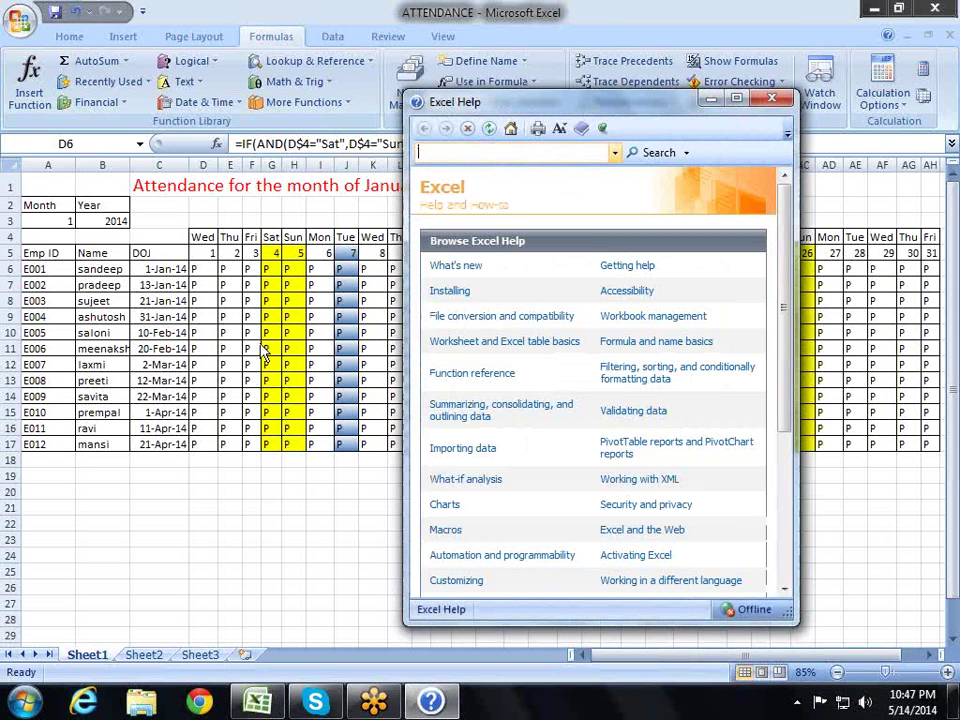
pyautogui.hotkey('alt', 'F4')
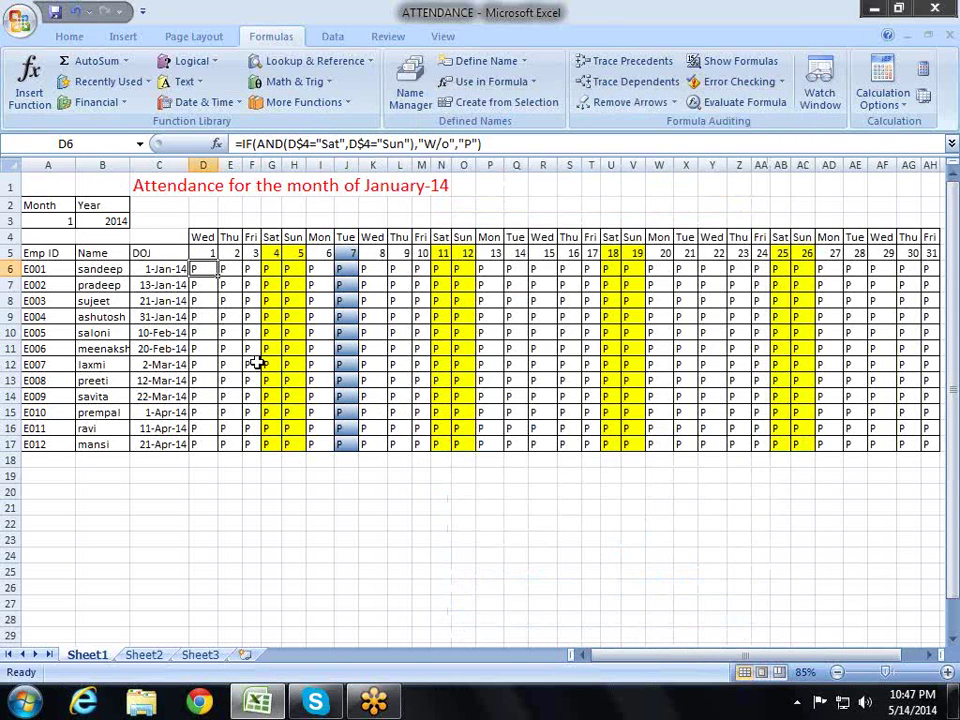
# Step: Replace AND with OR in D6's weekend formula
pyautogui.press('F2')
pyautogui.press('Left')
pyautogui.press('Left')
pyautogui.press('Left')
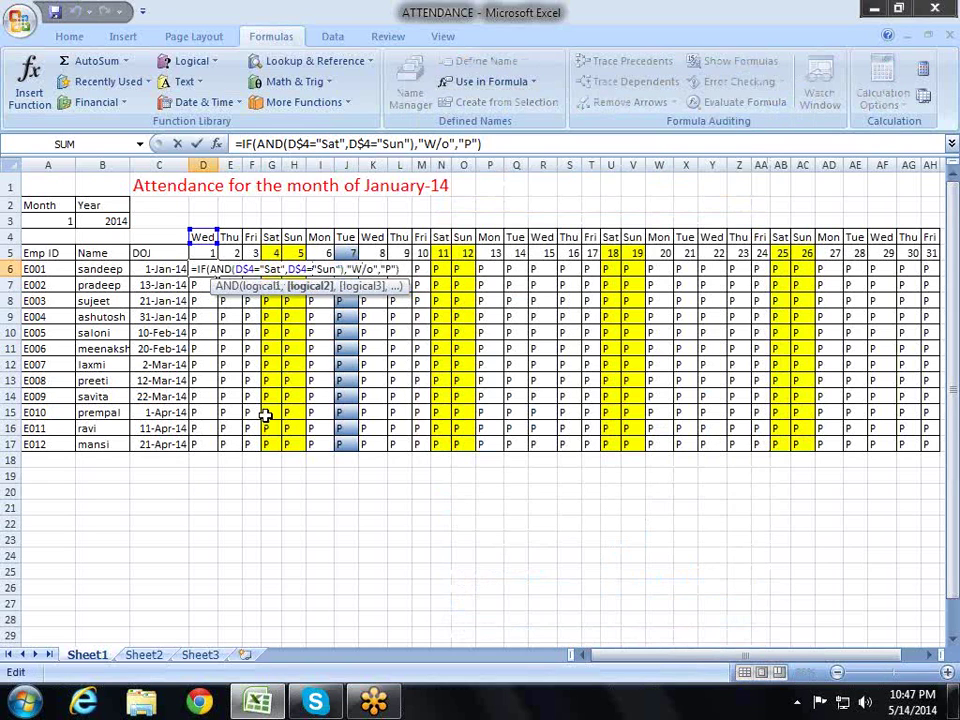
pyautogui.press('BackSpace')
pyautogui.press('BackSpace')
pyautogui.press('BackSpace')
pyautogui.write('o')
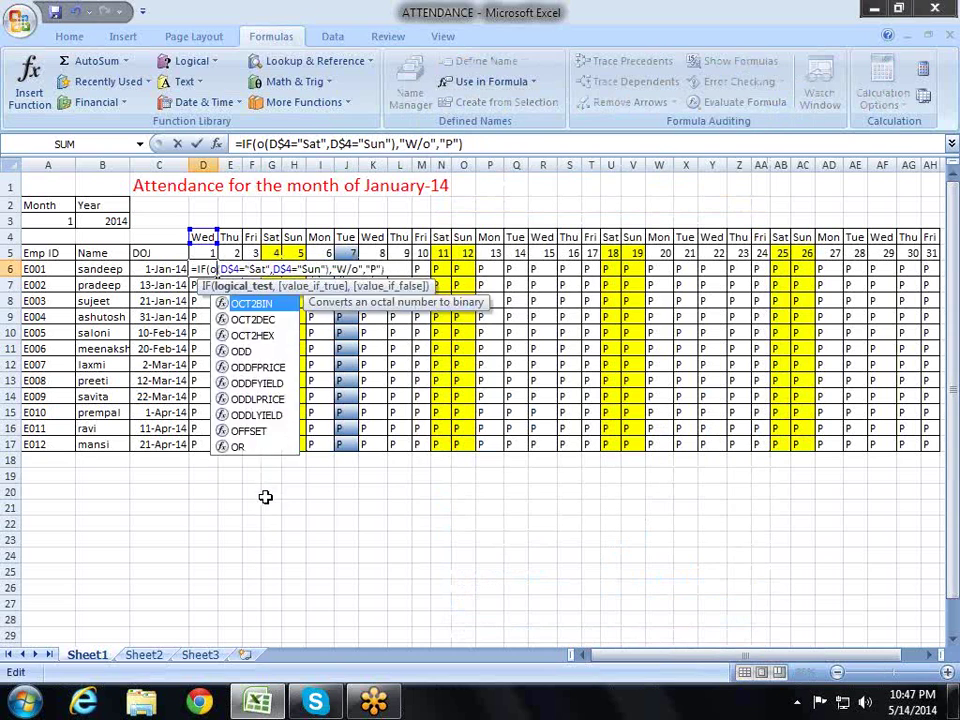
pyautogui.write('r')
pyautogui.press('Return')
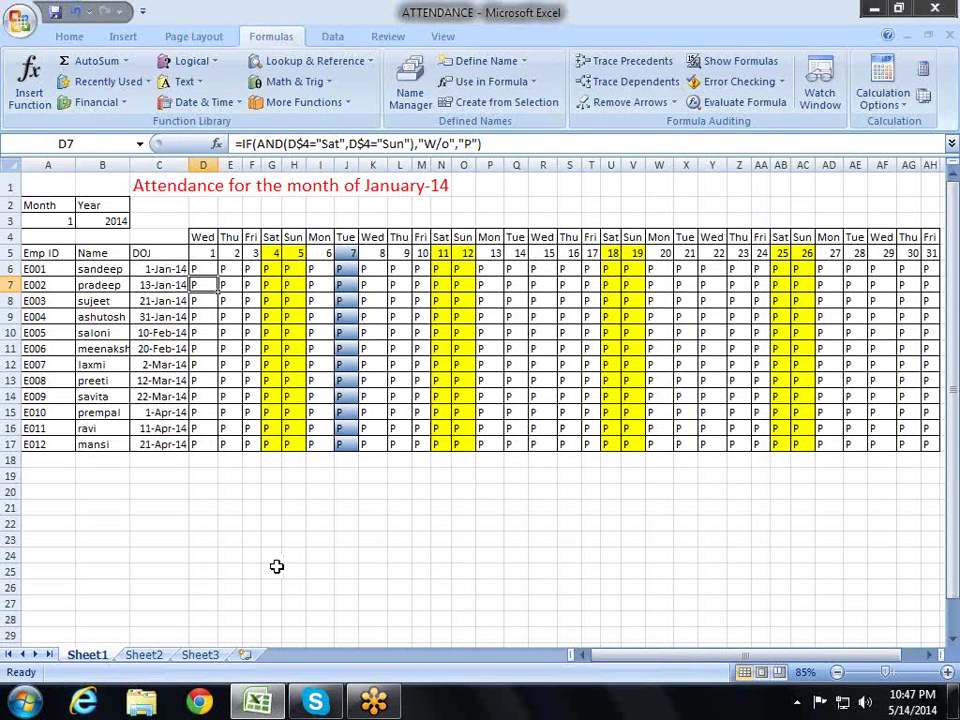
# Step: Copy D6's formula across D6:AH17 and check the pasted cells
pyautogui.press('Up')
pyautogui.hotkey('ctrl', 'c')
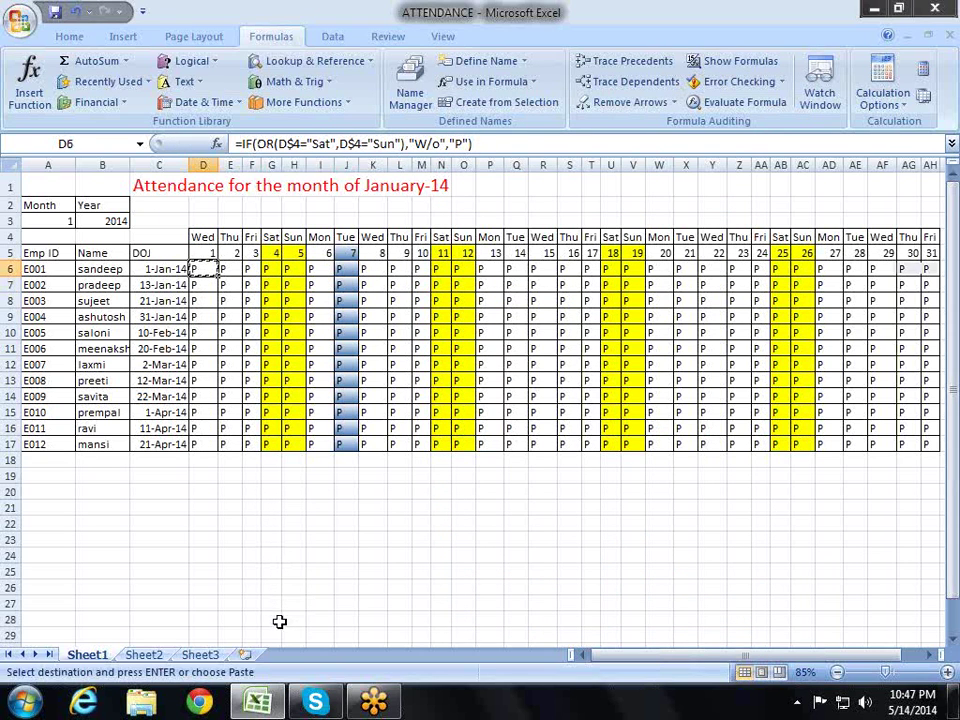
pyautogui.hotkey('ctrl', 'shift', 'End')
pyautogui.hotkey('ctrl', 'v')
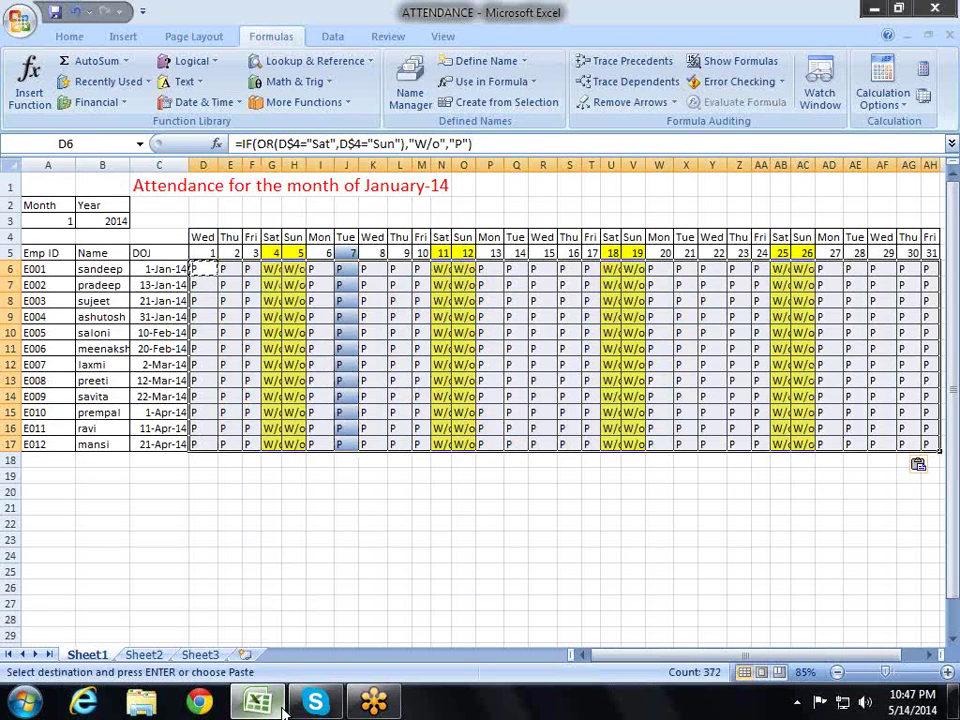
pyautogui.press('Escape')
pyautogui.press('Up')
pyautogui.press('Right')
pyautogui.press('Right')
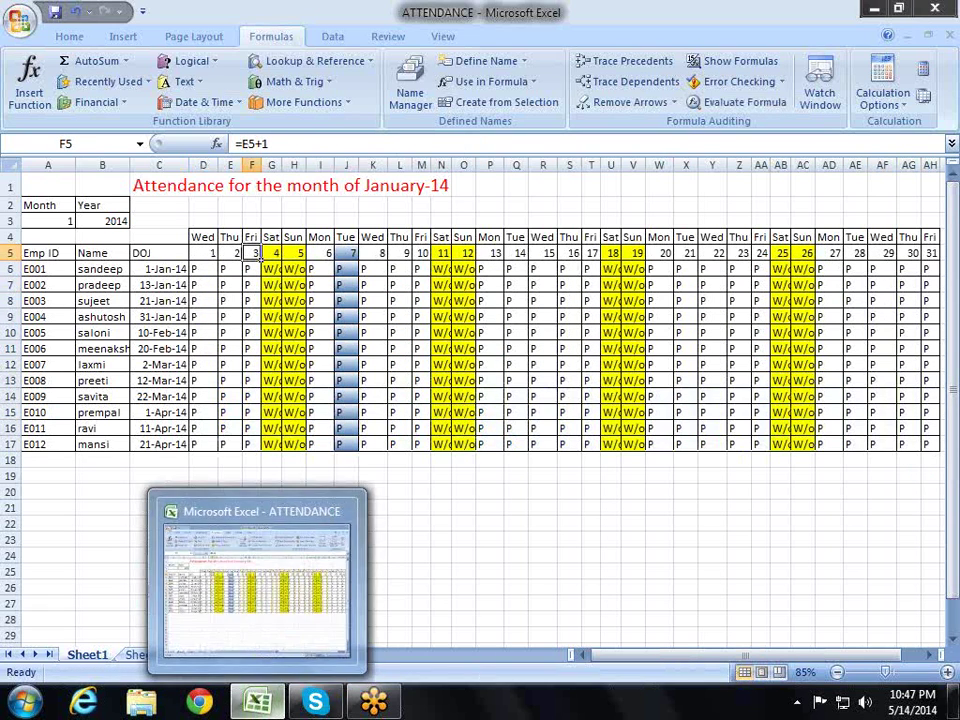
pyautogui.press('Down')
pyautogui.press('Down')
pyautogui.press('Up')
pyautogui.moveTo(278, 708)
pyautogui.press('Right')
pyautogui.press('Right')
pyautogui.press('Left')
pyautogui.press('Left')
pyautogui.press('Right')
pyautogui.press('Right')
pyautogui.press('Left')
pyautogui.press('Left')
pyautogui.press('Left')
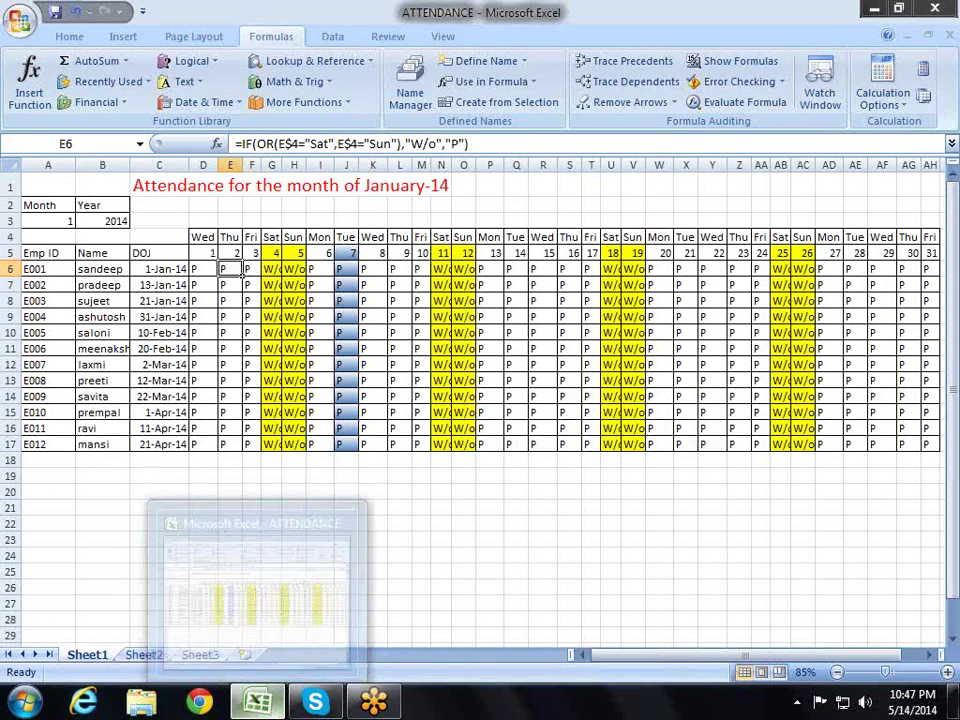
pyautogui.press('Left')
pyautogui.press('F2')
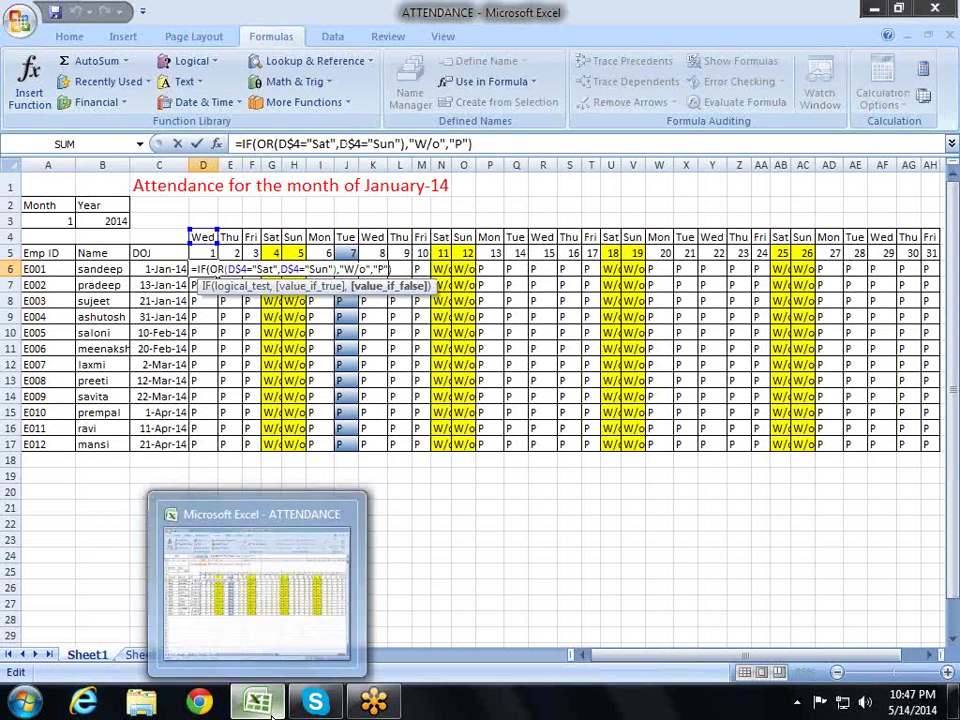
pyautogui.press('BackSpace')
pyautogui.press('BackSpace')
pyautogui.press('BackSpace')
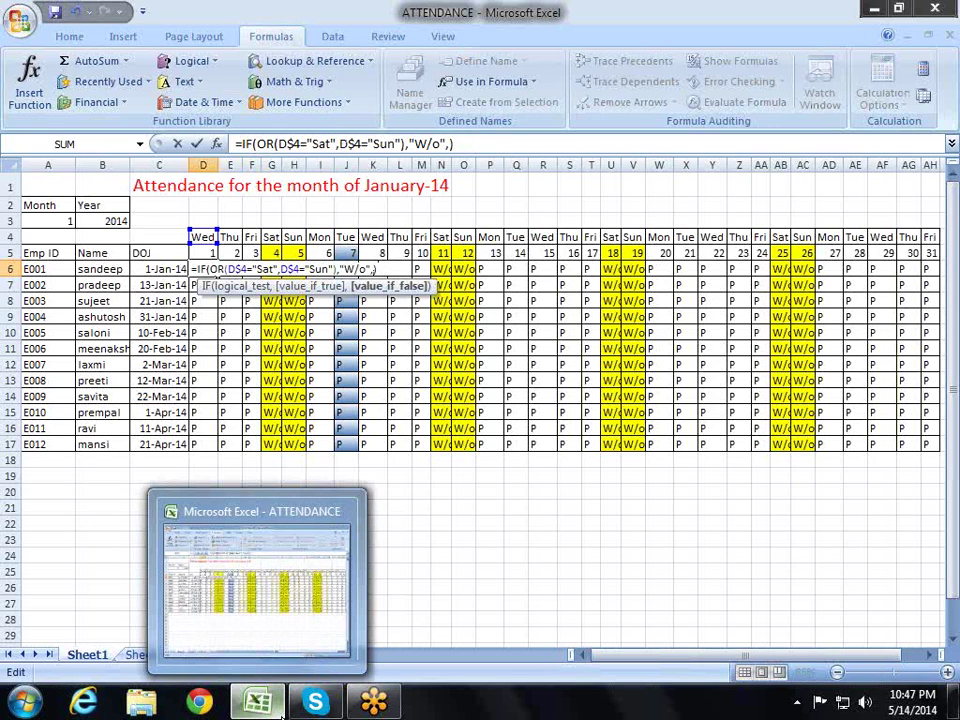
pyautogui.write('if')
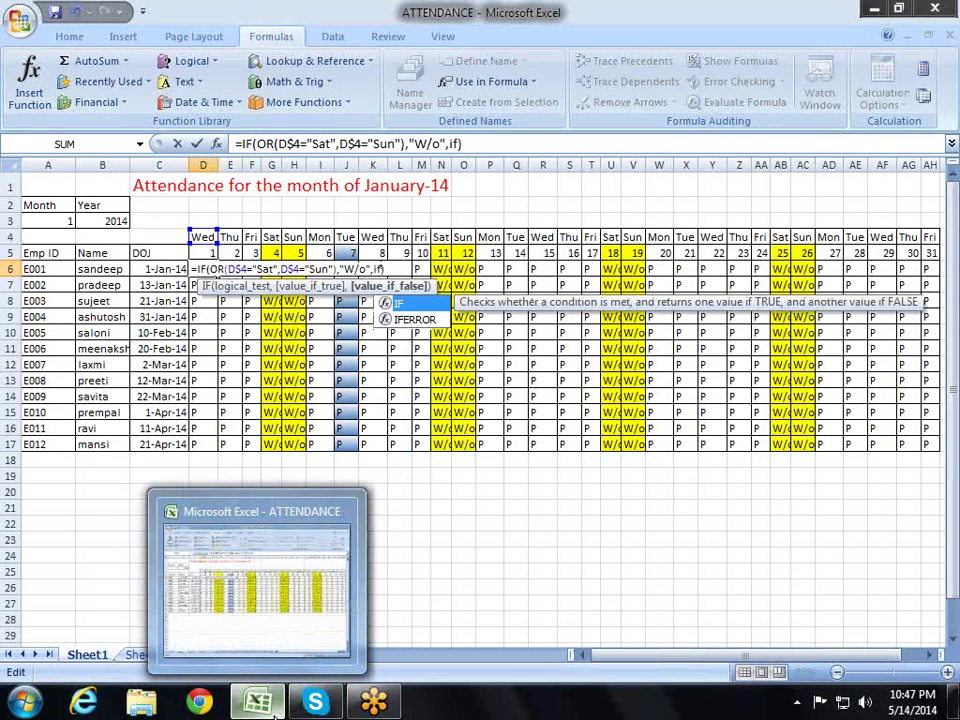
pyautogui.write('(')
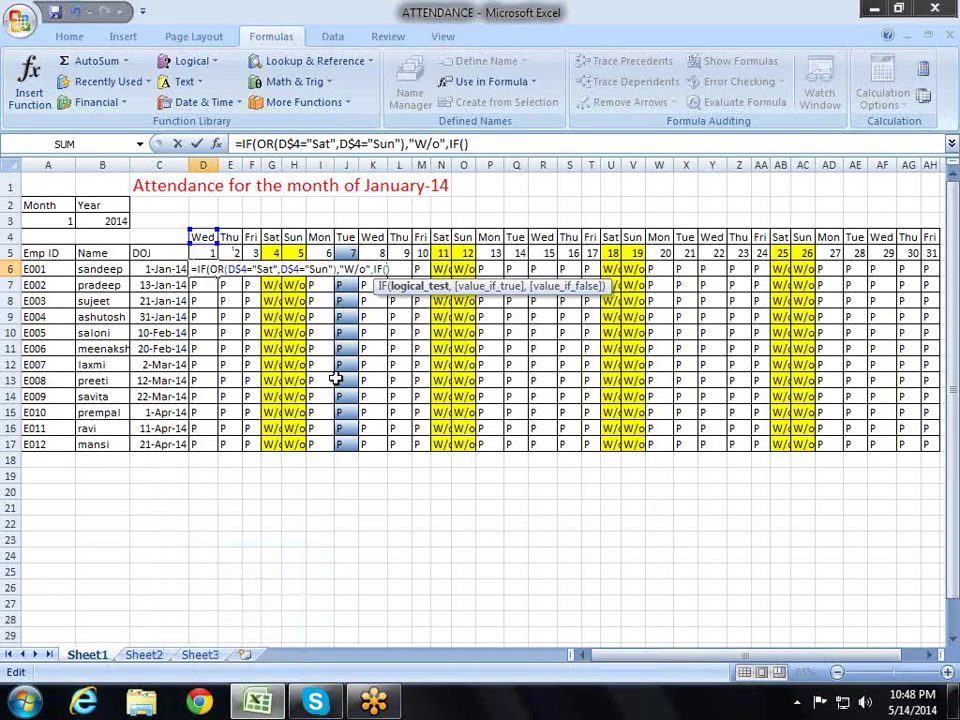
pyautogui.press('BackSpace')
pyautogui.press('BackSpace')
pyautogui.press('BackSpace')
pyautogui.write('"P"')
pyautogui.hotkey('ctrl', 'Return')
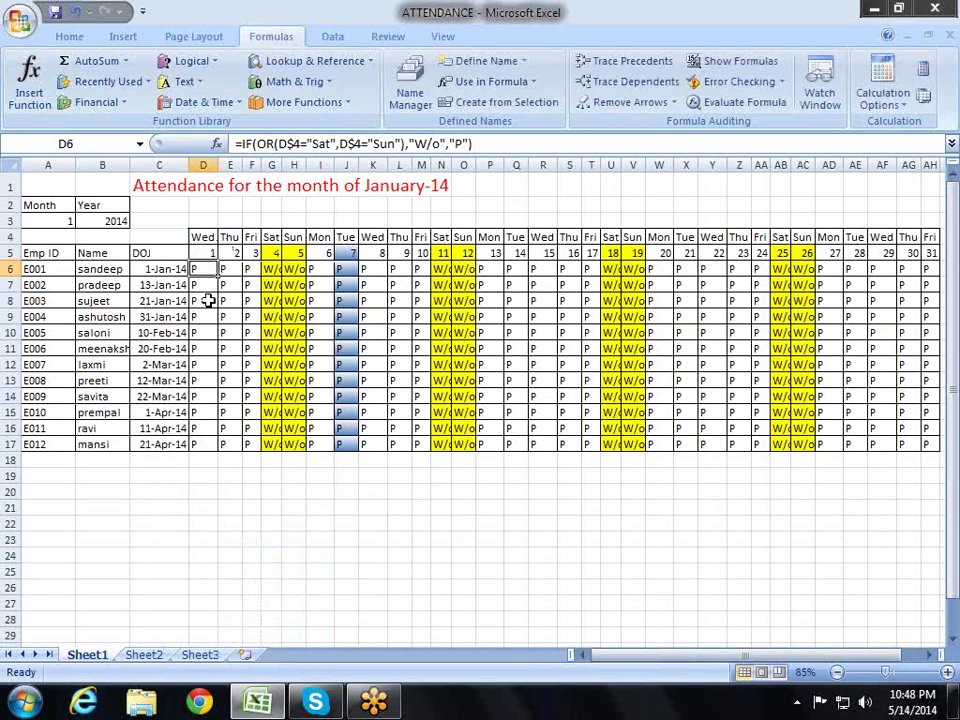
# Step: Enter =VLOOKUP(D5,hl,1,0) in C4, which returns #N/A
pyautogui.click(157, 238)
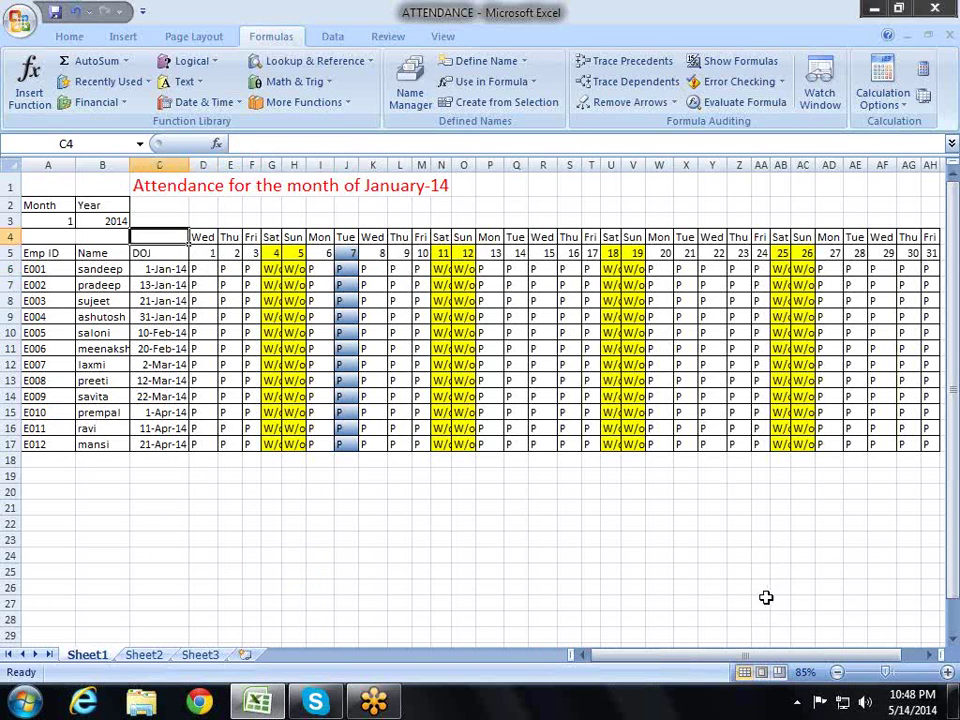
pyautogui.write('=')
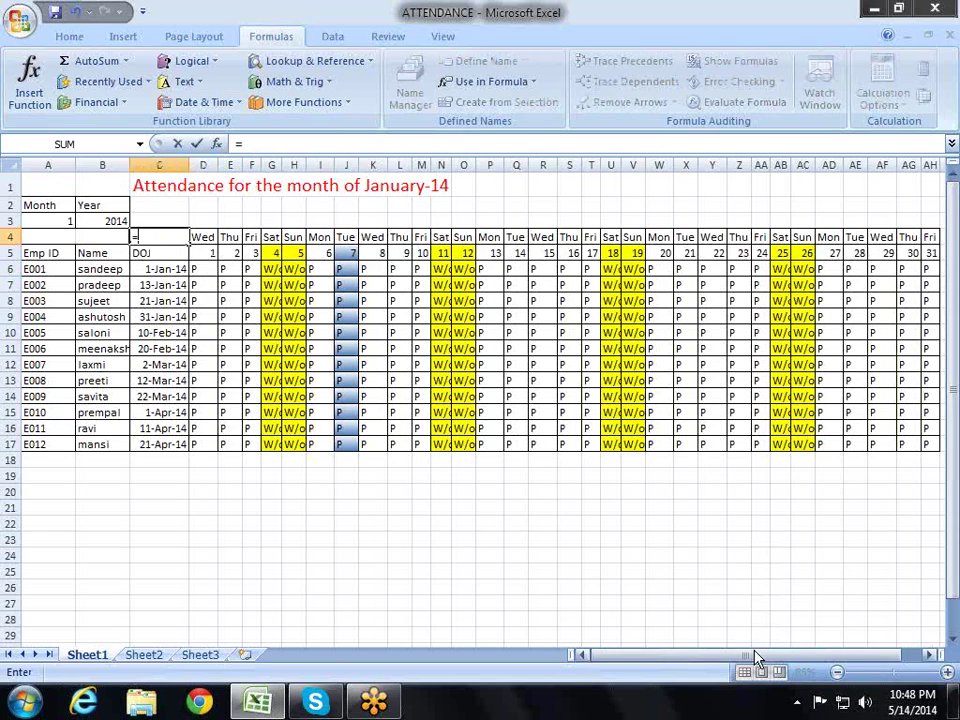
pyautogui.write('vl')
pyautogui.press('Tab')
pyautogui.click(150, 253)
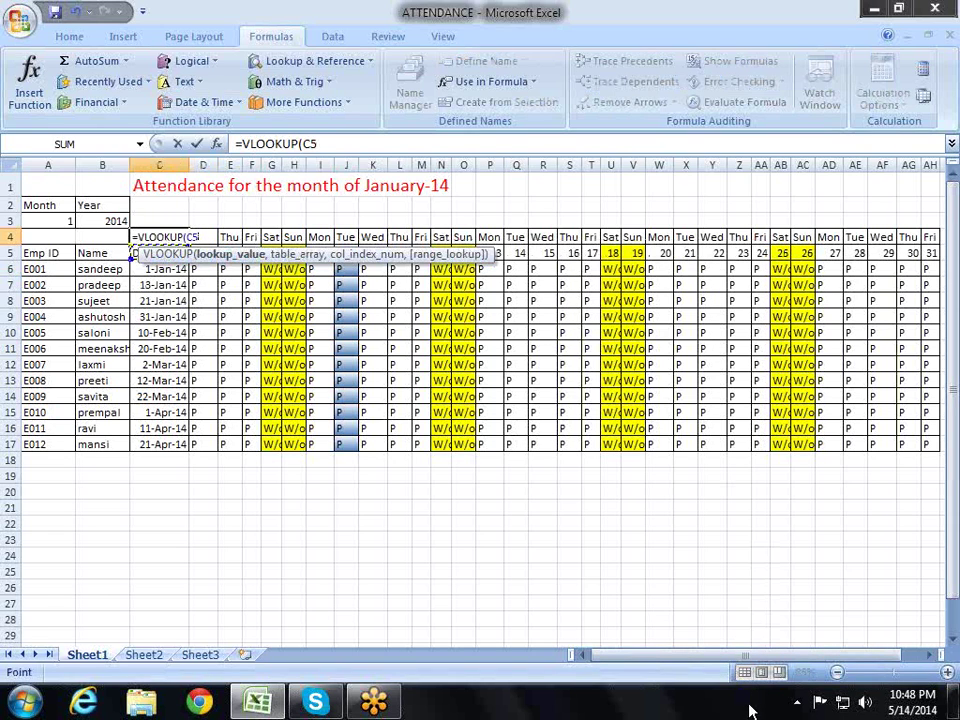
pyautogui.click(205, 250)
pyautogui.write(',')
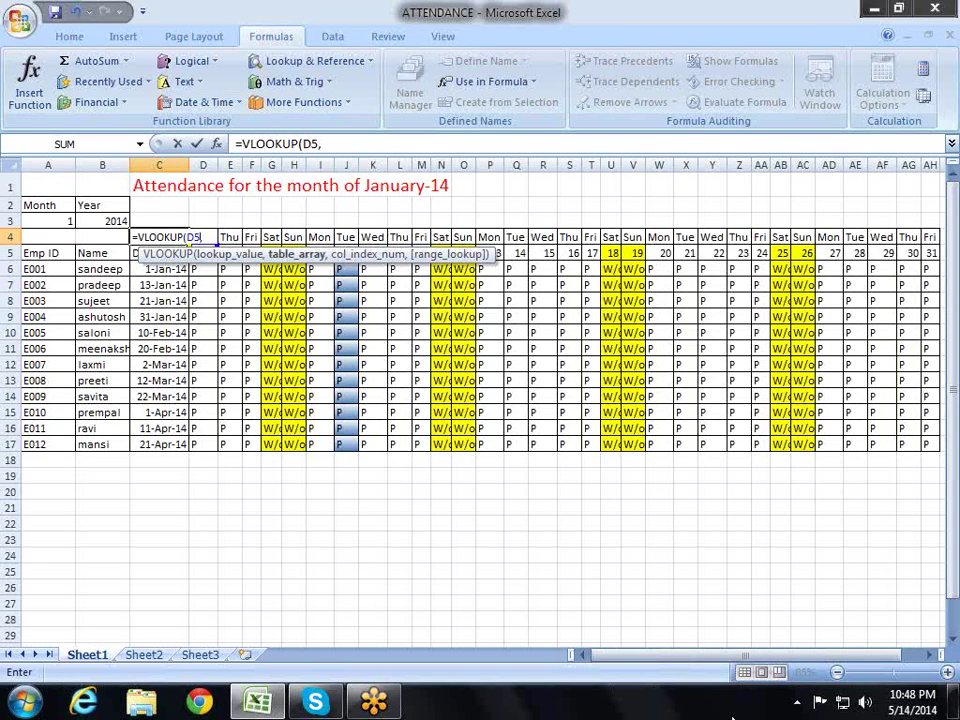
pyautogui.write('hl,')
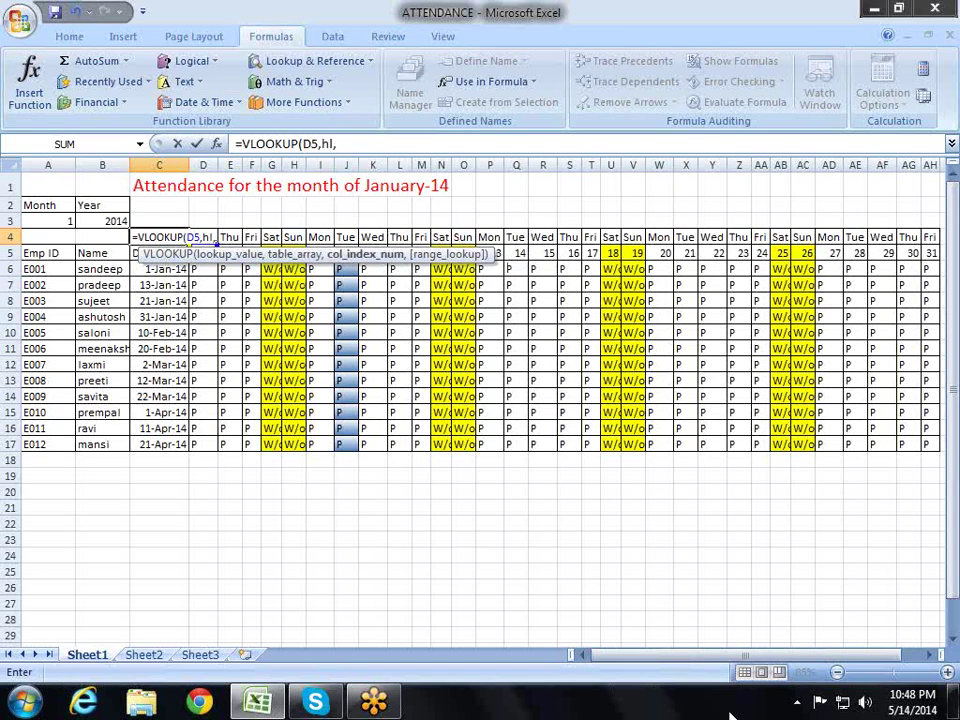
pyautogui.write('1,')
pyautogui.write('0)')
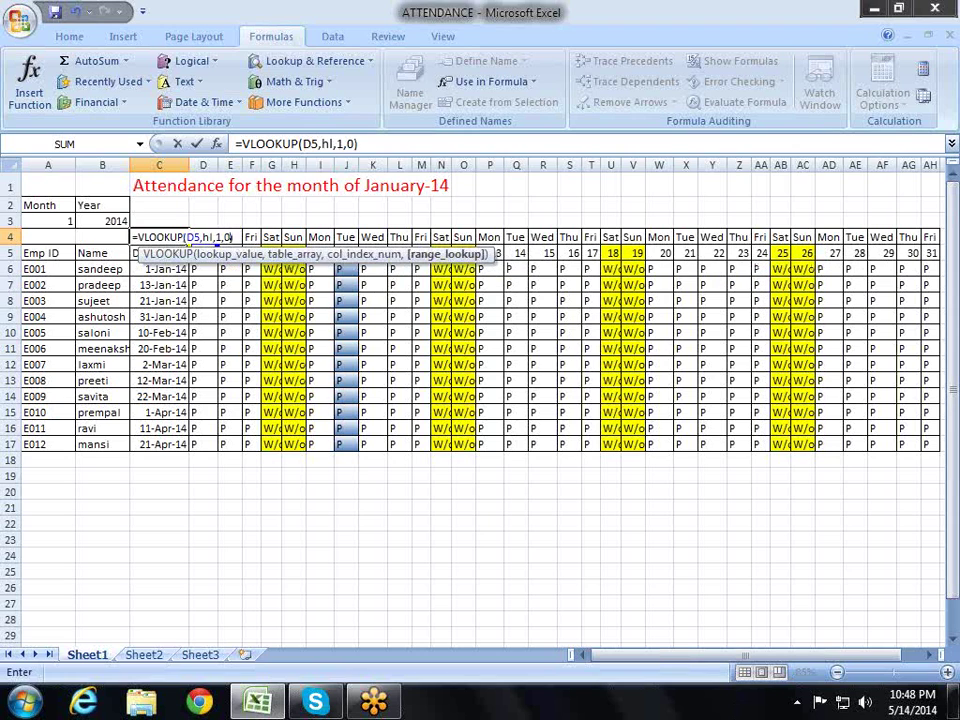
pyautogui.press('Return')
# Step: Wrap C4's lookup in ISERROR to make =ISERROR(VLOOKUP(D5,hl,1,0))
pyautogui.click(159, 237)
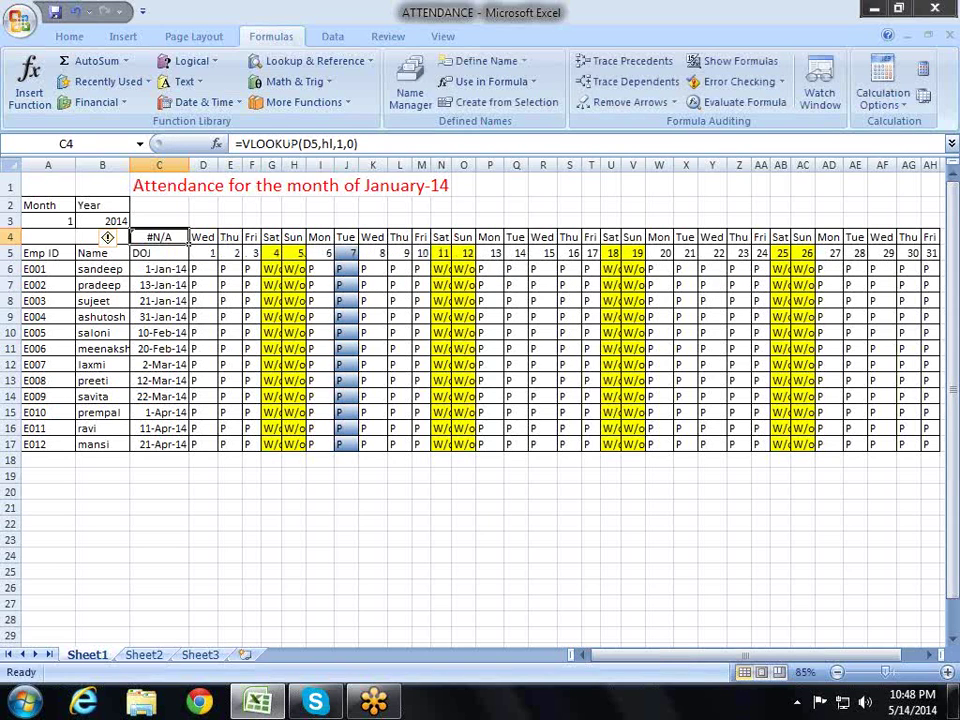
pyautogui.doubleClick(165, 238)
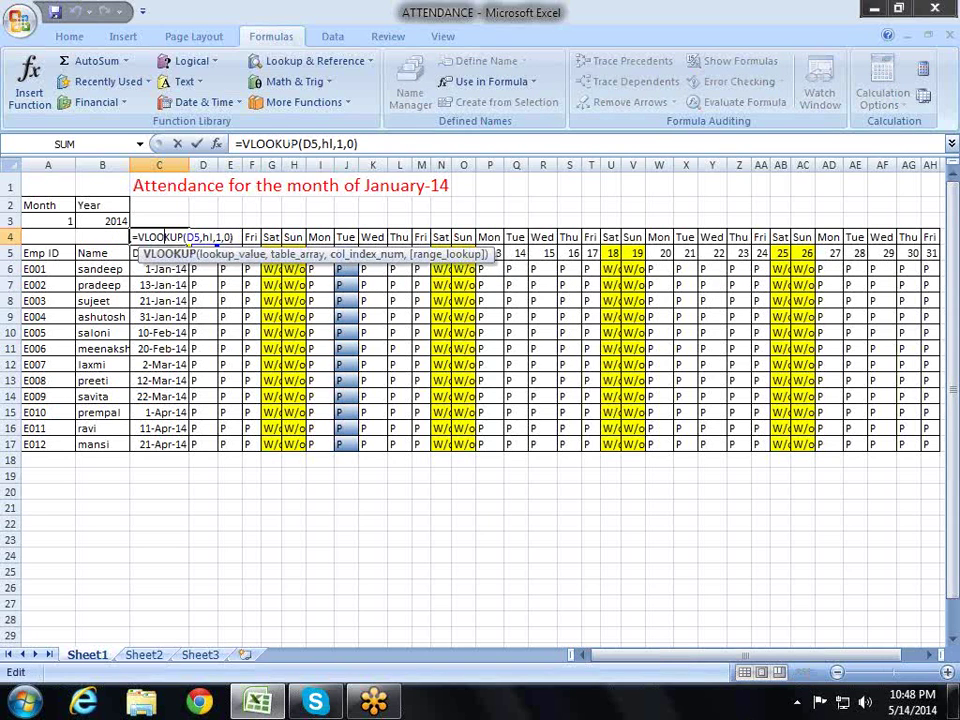
pyautogui.press('Left')
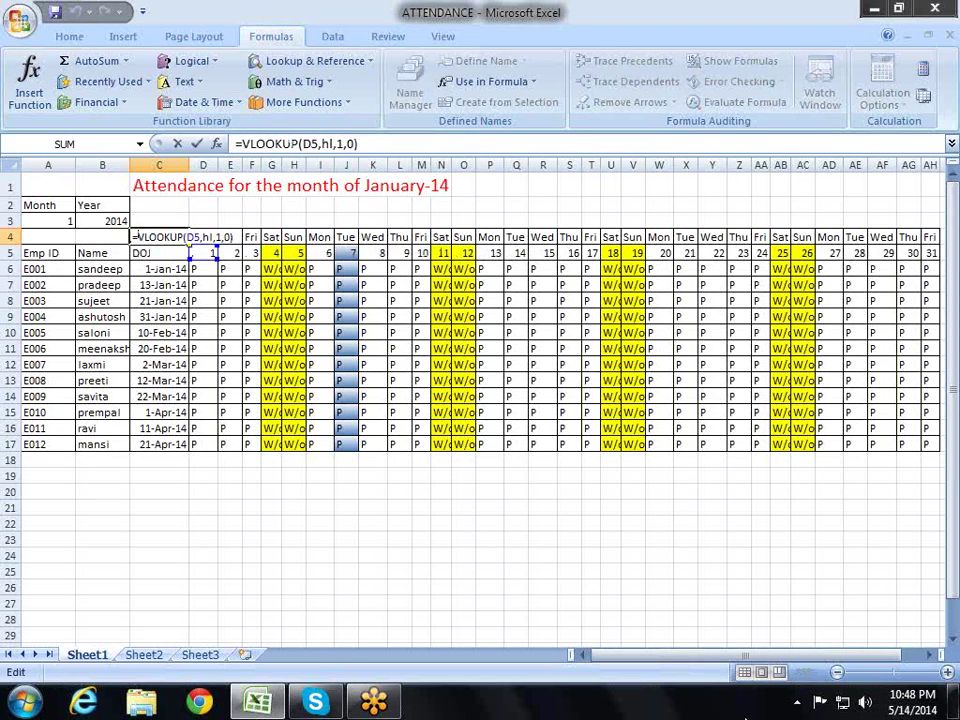
pyautogui.write('is')
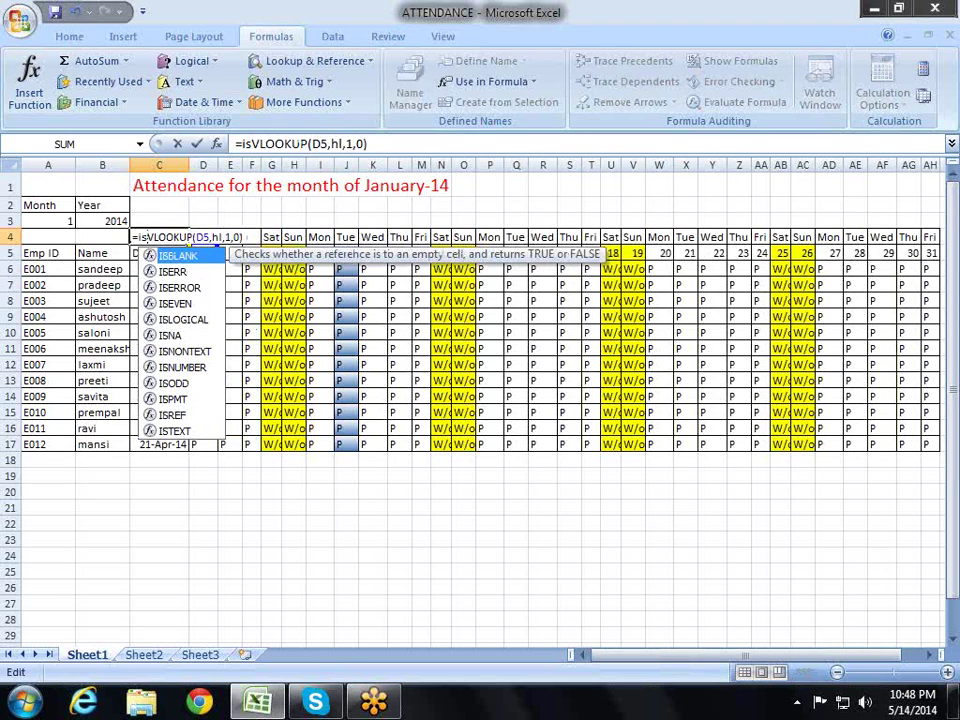
pyautogui.press('Down')
pyautogui.press('Tab')
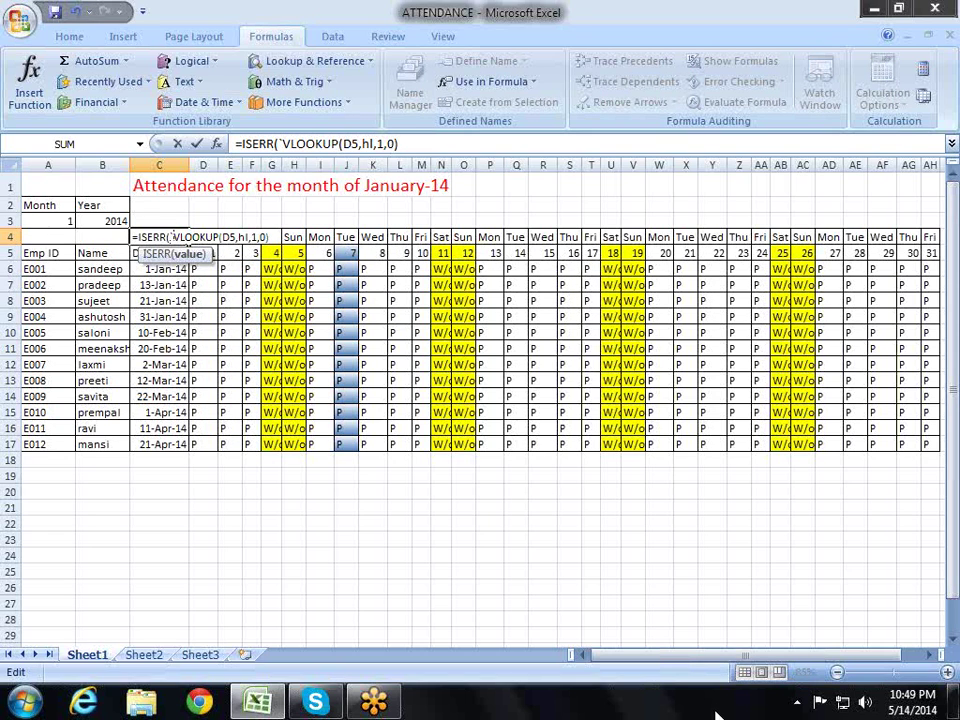
pyautogui.press('BackSpace')
pyautogui.press('BackSpace')
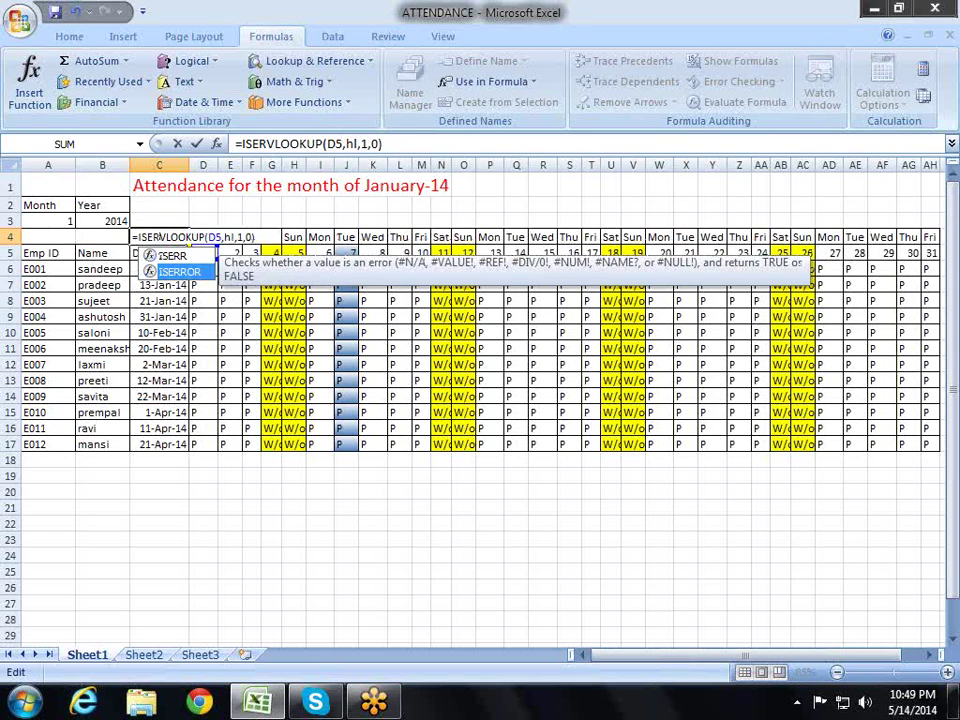
pyautogui.press('Tab')
pyautogui.press('Right')
pyautogui.press('Right')
pyautogui.press('Right')
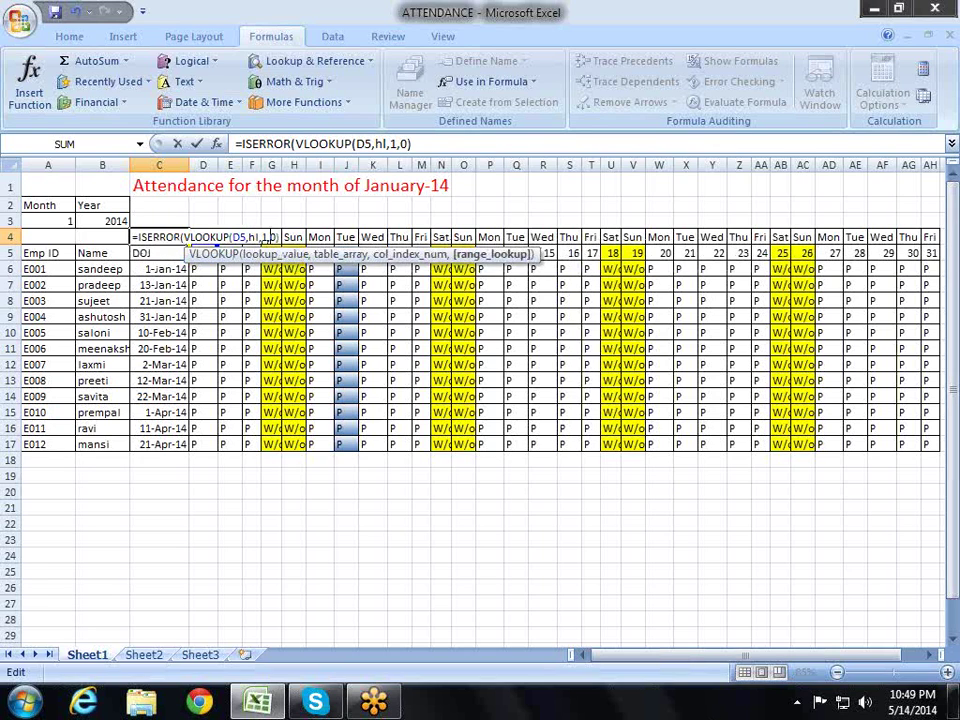
pyautogui.press('Right')
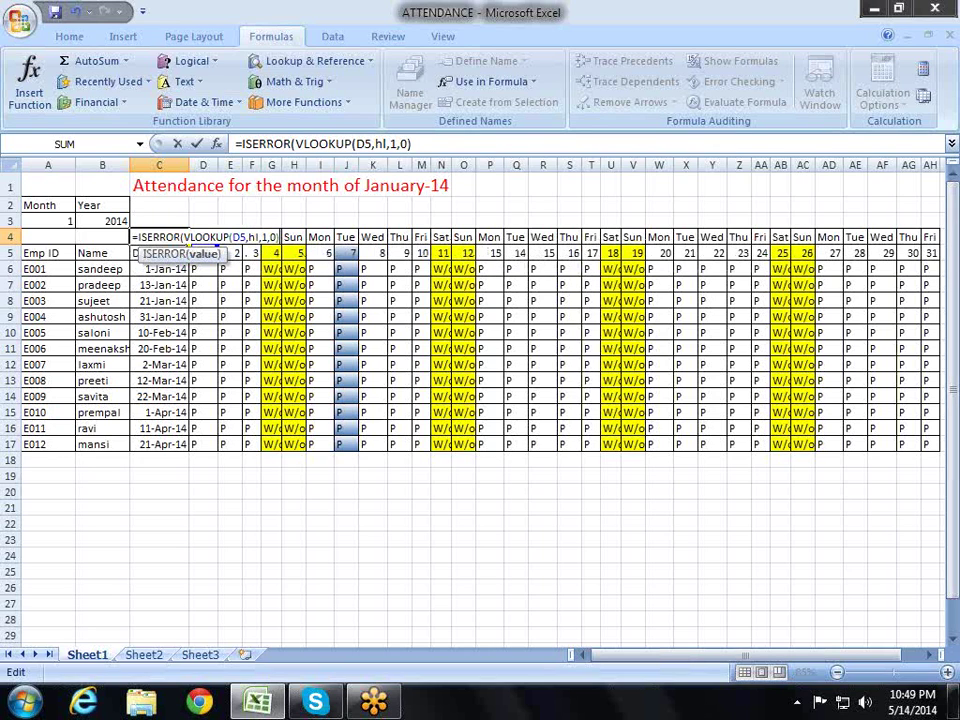
pyautogui.write(')')
pyautogui.press('Return')
# Step: Wrap the ISERROR test in NOT so C4 returns FALSE
pyautogui.press('Up')
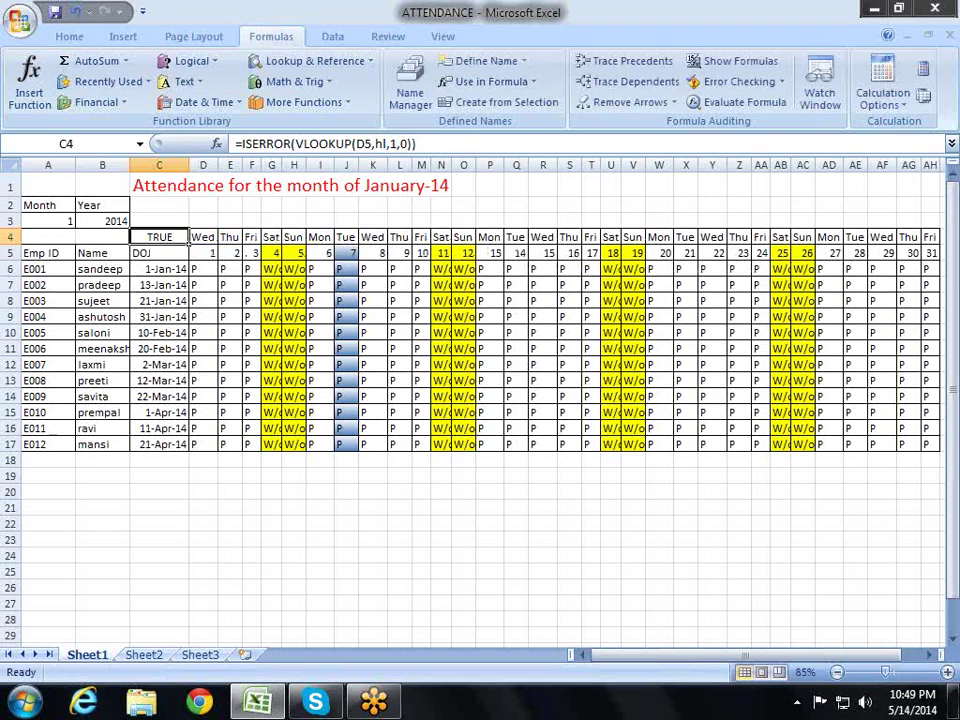
pyautogui.press('F2')
pyautogui.press('Left')
pyautogui.press('Left')
pyautogui.press('Left')
pyautogui.press('Left')
pyautogui.press('Left')
pyautogui.press('Left')
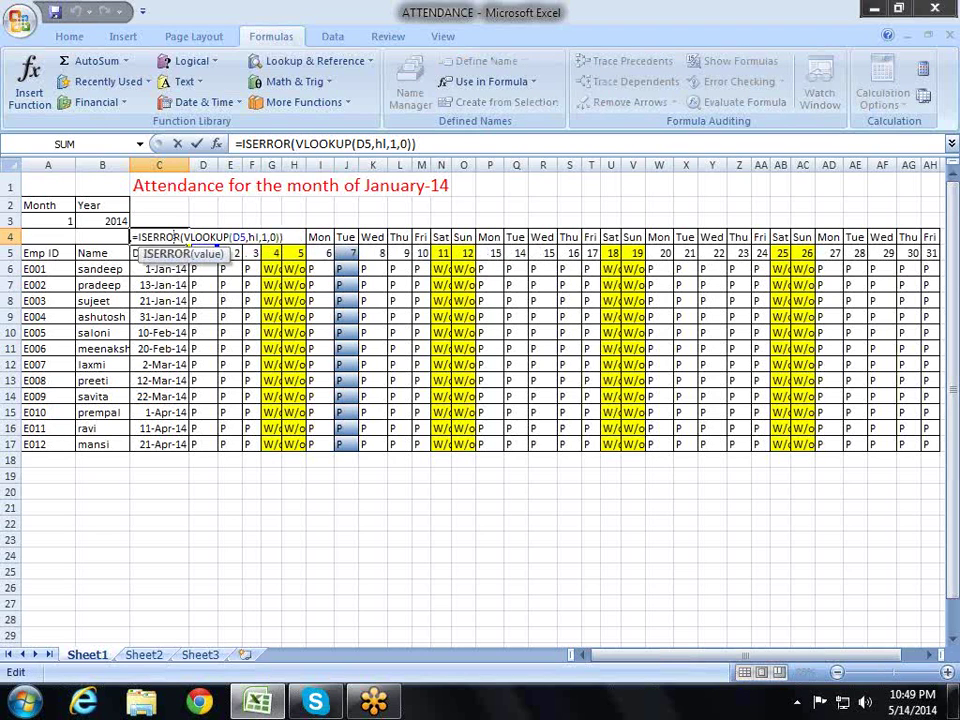
pyautogui.press('Left')
pyautogui.press('Left')
pyautogui.press('Left')
pyautogui.write('no')
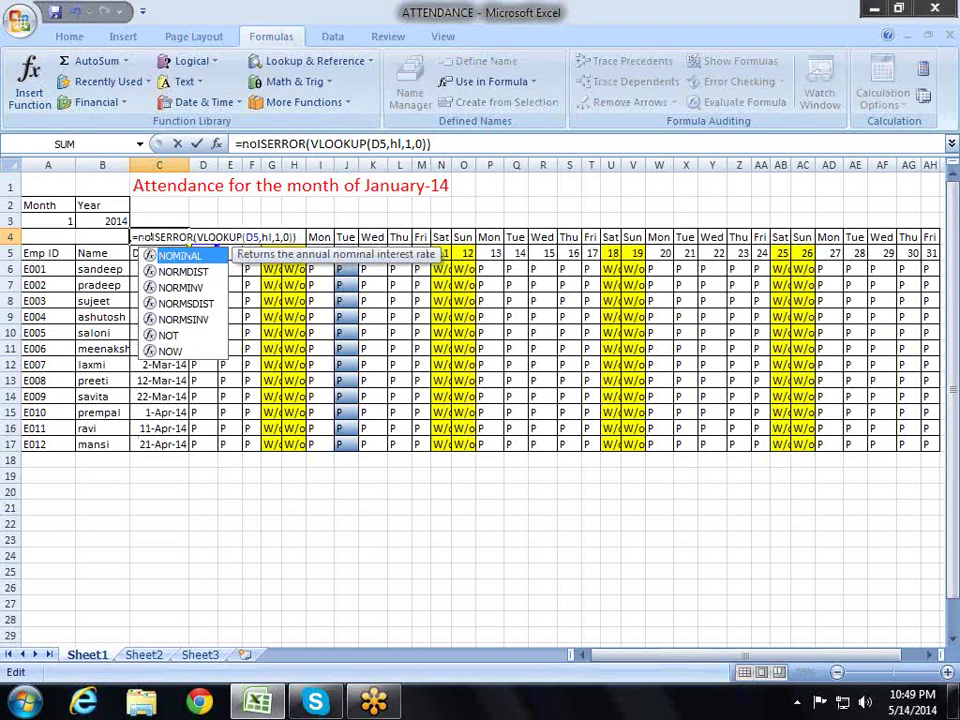
pyautogui.press('Down')
pyautogui.press('Down')
pyautogui.press('Down')
pyautogui.press('Down')
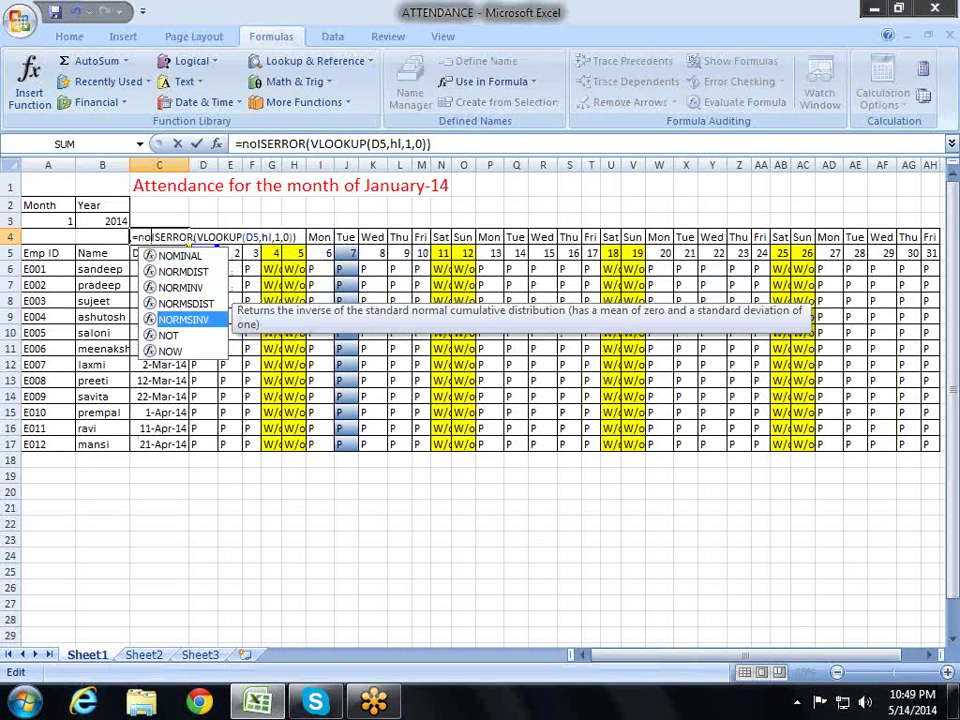
pyautogui.press('Down')
pyautogui.press('Tab')
pyautogui.press('Right')
pyautogui.press('Right')
pyautogui.press('Right')
pyautogui.press('Right')
pyautogui.press('Right')
pyautogui.press('Right')
pyautogui.press('Right')
pyautogui.press('Right')
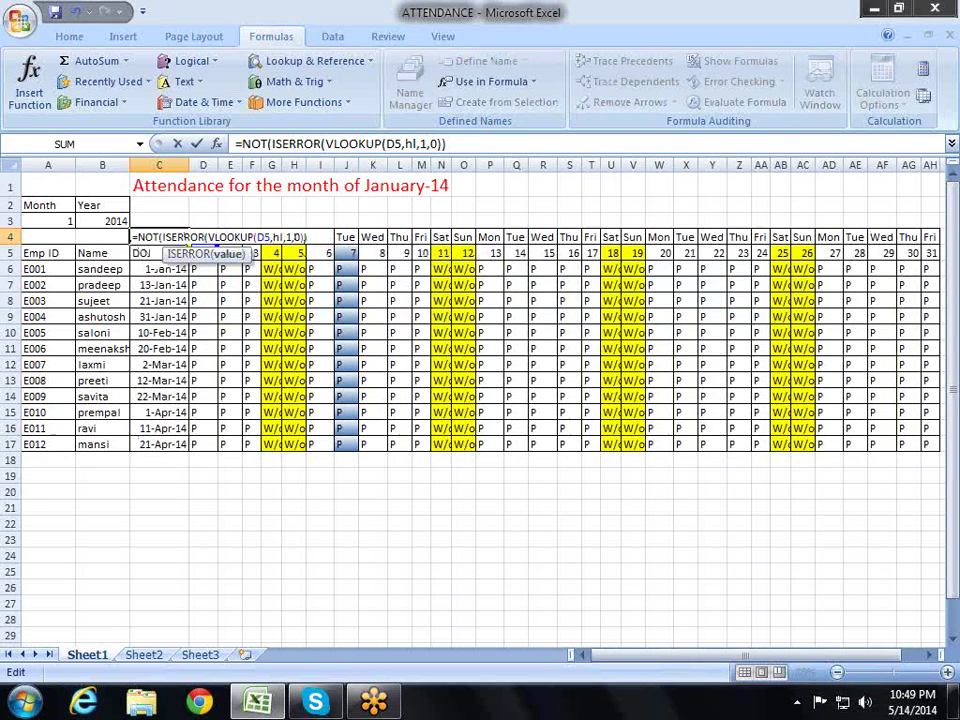
pyautogui.write(')')
pyautogui.press('Return')
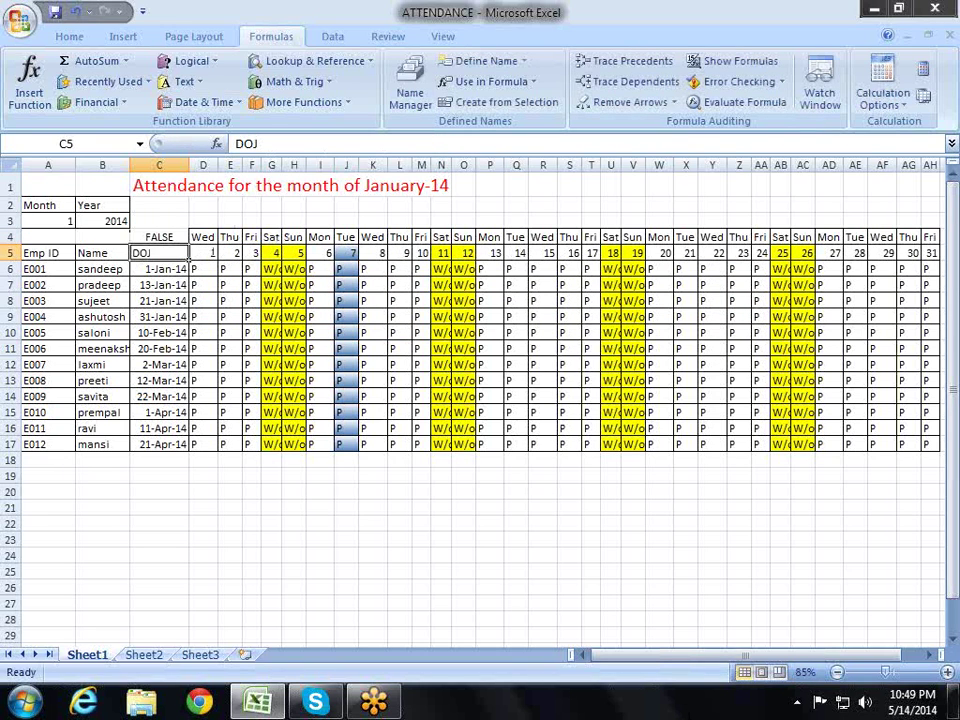
pyautogui.click(159, 237)
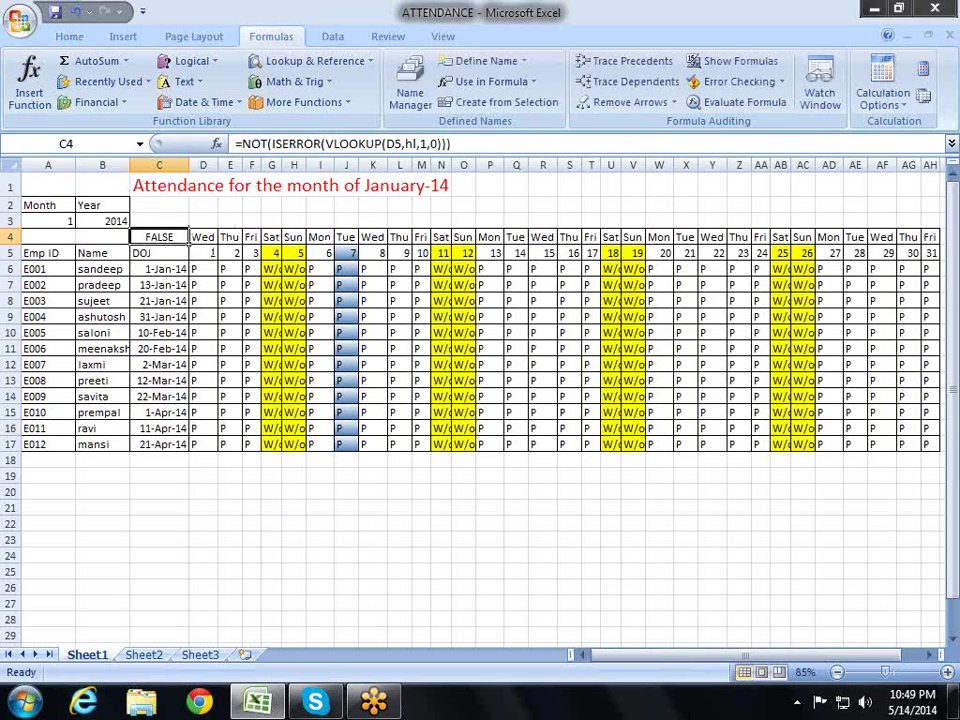
# Step: Lock C4's lookup to row 5 as D$5 and copy its holiday-test formula text
pyautogui.doubleClick(265, 237)
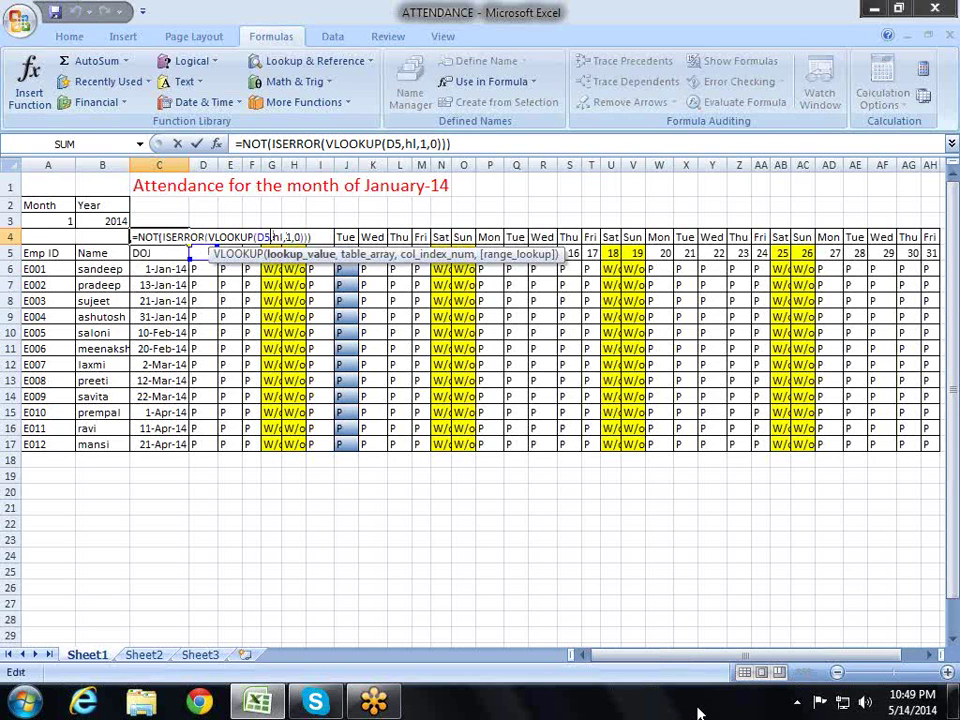
pyautogui.write('$')
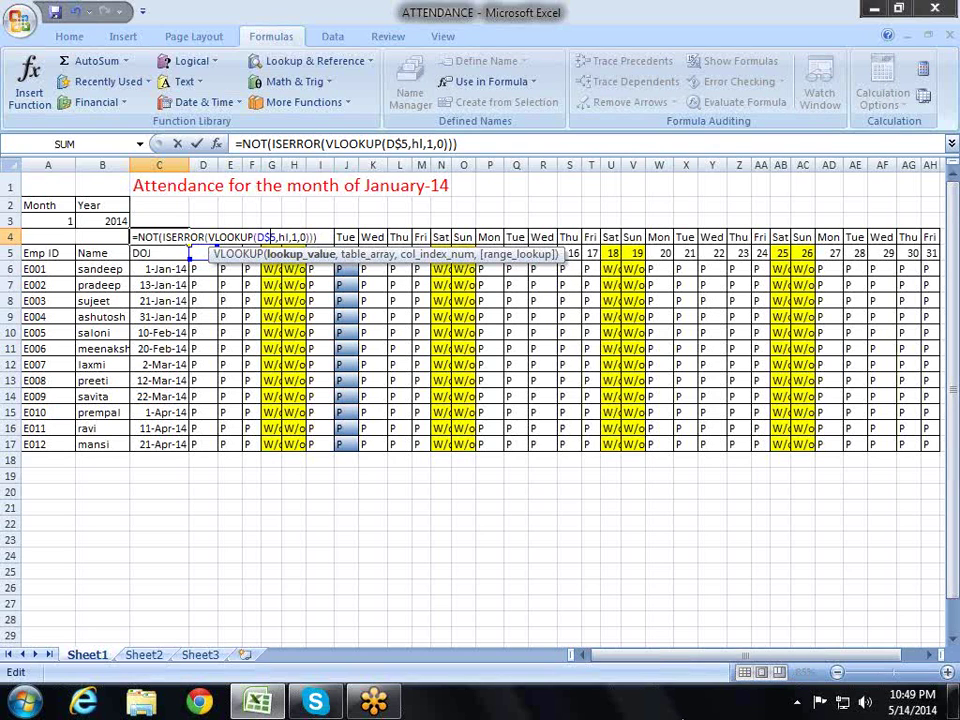
pyautogui.press('Return')
pyautogui.press('Up')
pyautogui.press('F2')
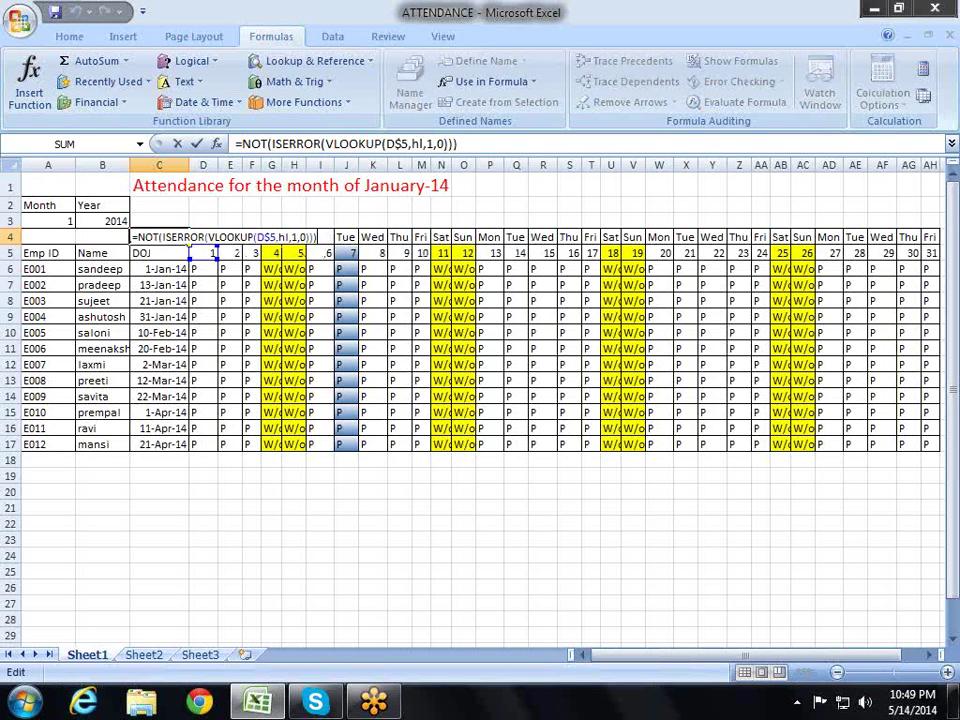
pyautogui.hotkey('shift', 'Left')
pyautogui.hotkey('shift', 'Left')
pyautogui.hotkey('shift', 'Left')
pyautogui.hotkey('shift', 'Left')
pyautogui.hotkey('shift', 'Left')
pyautogui.hotkey('shift', 'Left')
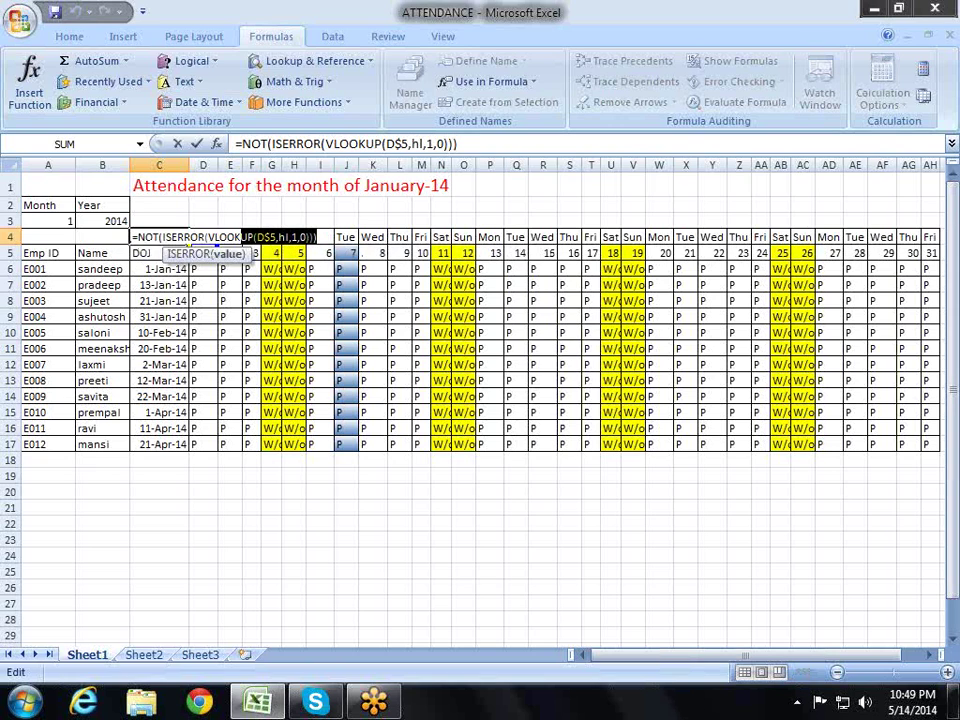
pyautogui.hotkey('shift', 'Left')
pyautogui.hotkey('shift', 'Left')
pyautogui.hotkey('shift', 'Left')
pyautogui.hotkey('shift', 'Left')
pyautogui.hotkey('shift', 'Left')
pyautogui.hotkey('shift', 'Left')
pyautogui.hotkey('shift', 'Left')
pyautogui.hotkey('ctrl', 'c')
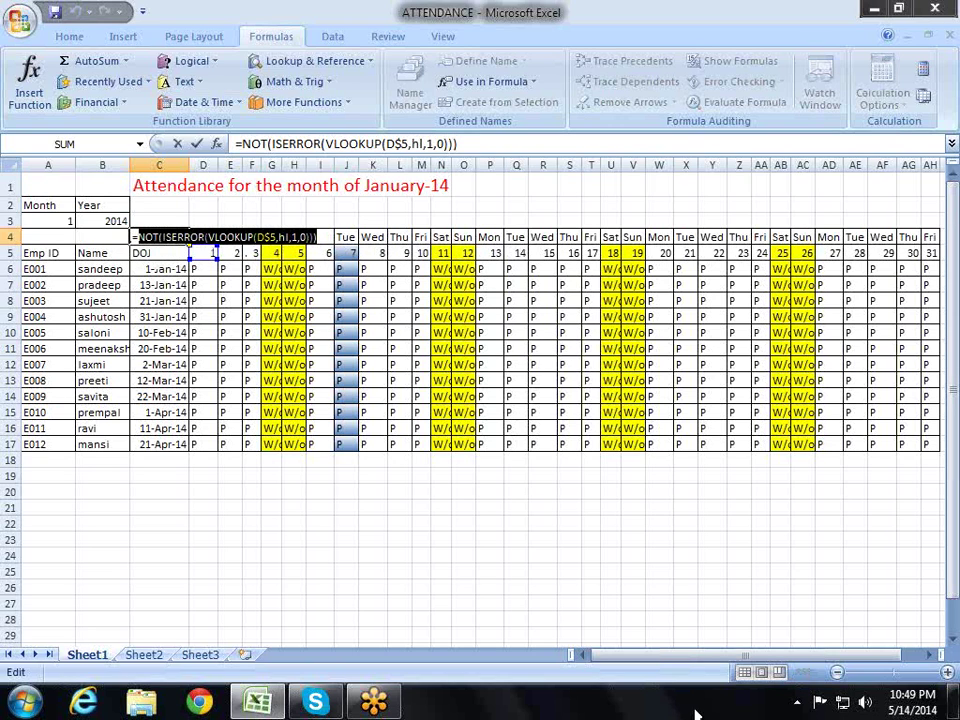
pyautogui.press('Escape')
# Step: In D6, replace the final "P" result with a nested IF
pyautogui.press('Down')
pyautogui.press('Down')
pyautogui.press('Right')
pyautogui.press('F2')
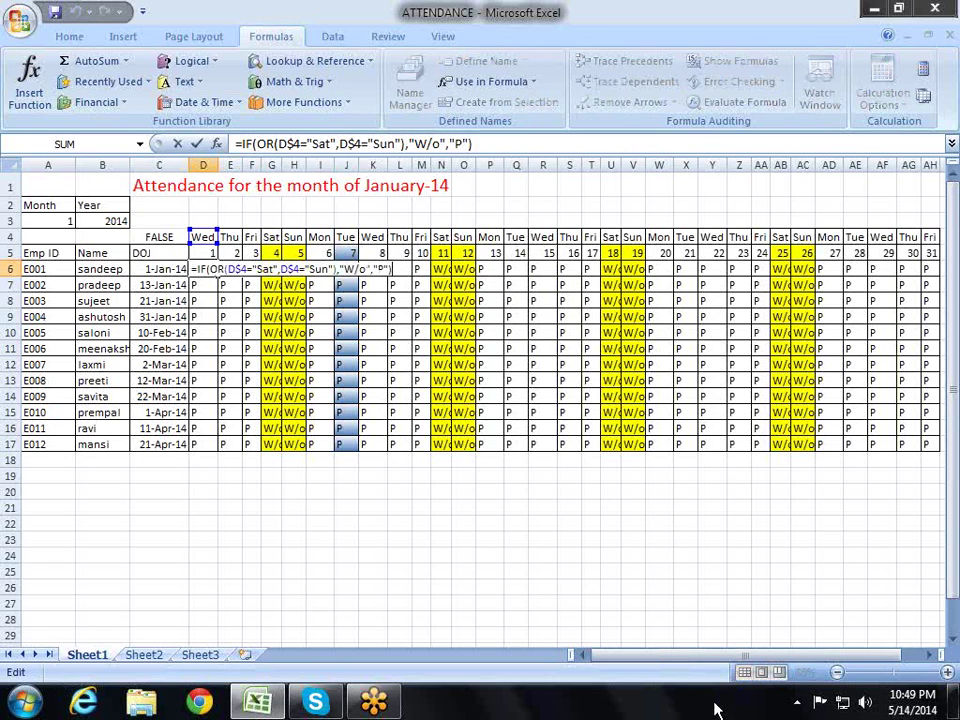
pyautogui.press('Left')
pyautogui.hotkey('shift', 'Left')
pyautogui.hotkey('shift', 'Left')
pyautogui.hotkey('shift', 'Left')
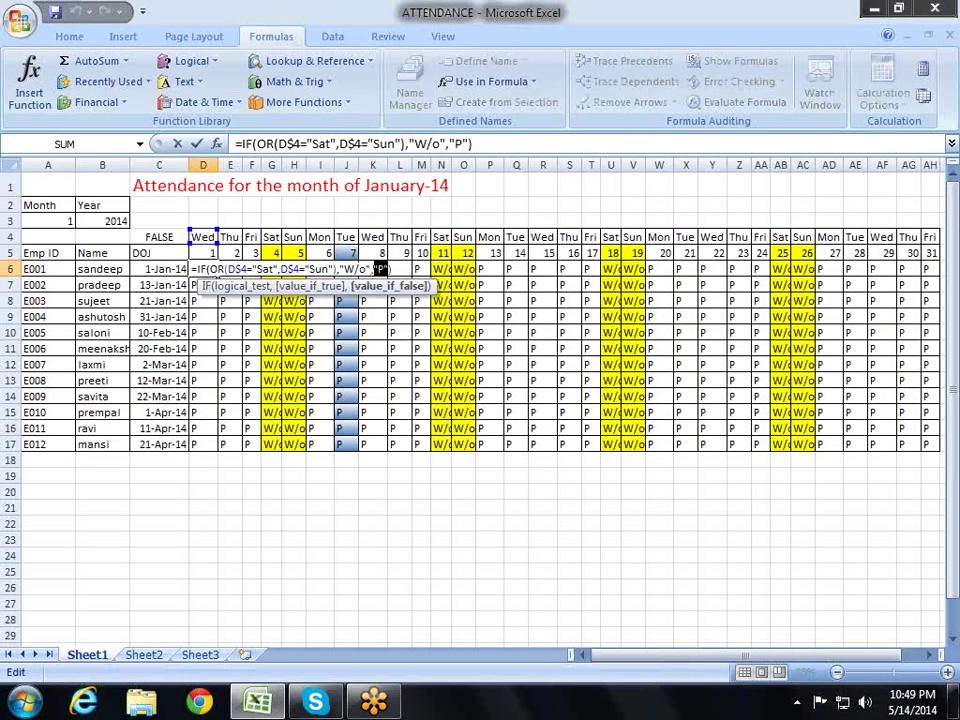
pyautogui.write('if')
pyautogui.press('Tab')
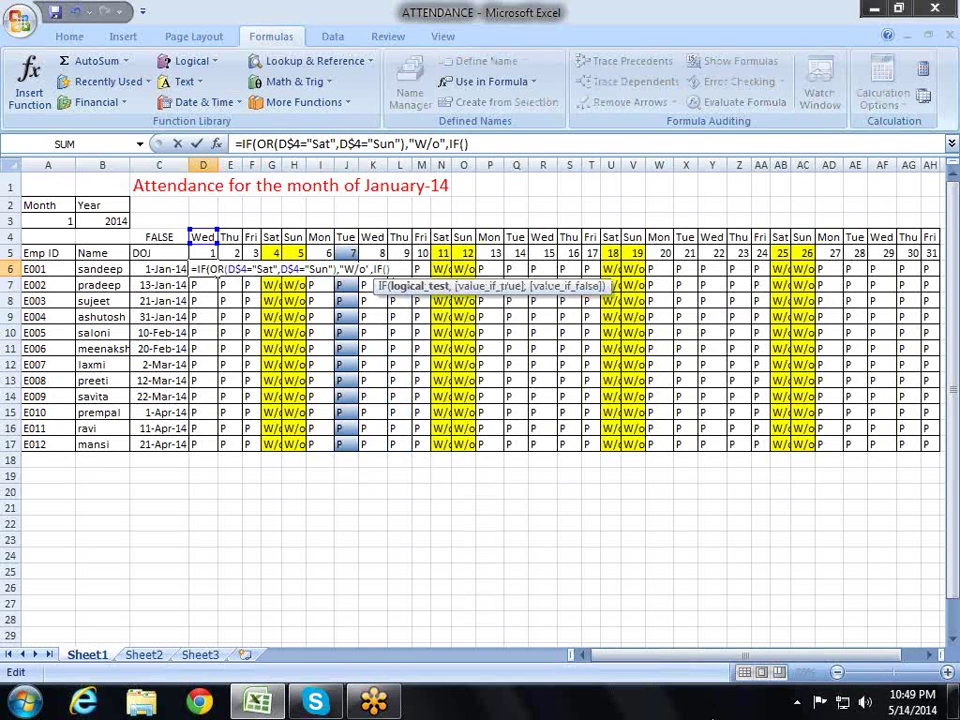
# Step: Fill the nested IF with the pasted holiday test, returning "HL" otherwise "P"
pyautogui.write(')')
pyautogui.hotkey('ctrl', 'v')
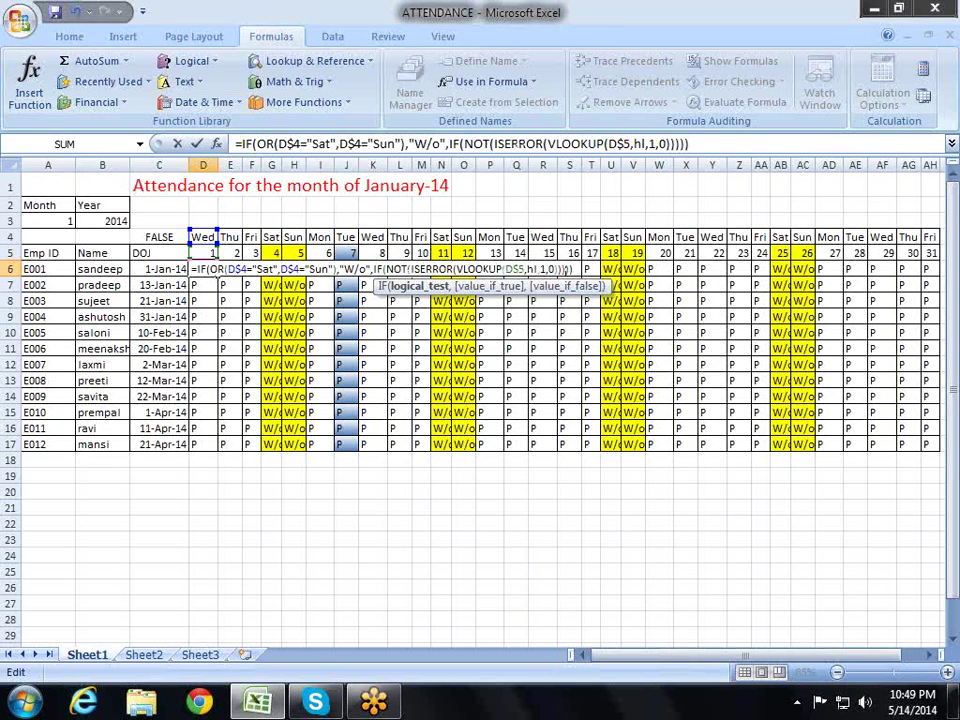
pyautogui.write(',')
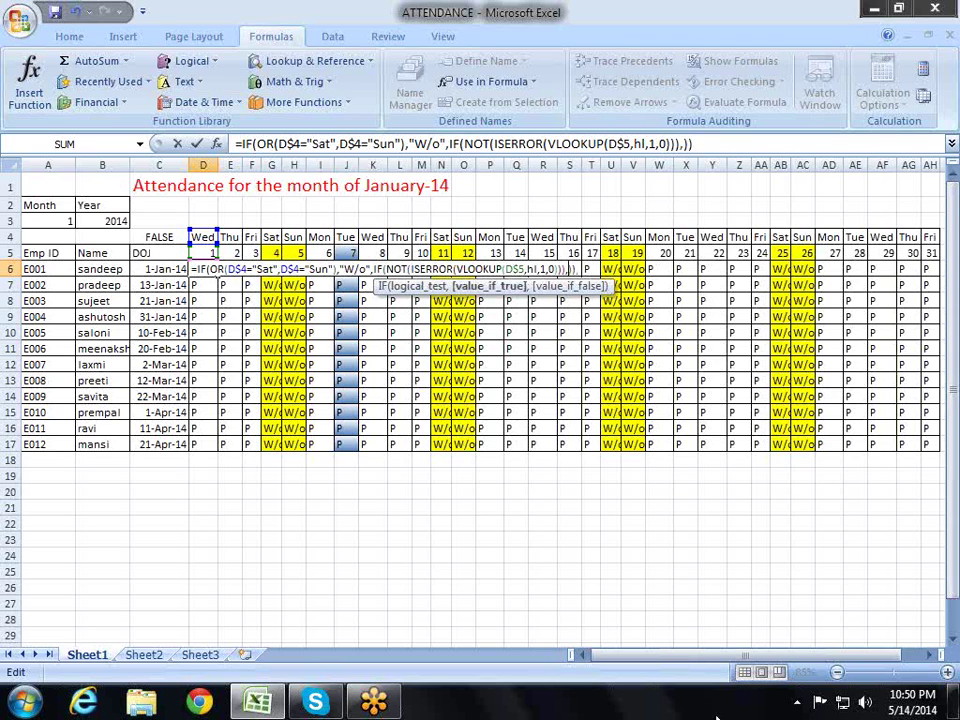
pyautogui.write('"')
pyautogui.write('HL"')
pyautogui.write('"')
pyautogui.write('<')
pyautogui.write('"')
pyautogui.press('BackSpace')
pyautogui.press('BackSpace')
pyautogui.press('BackSpace')
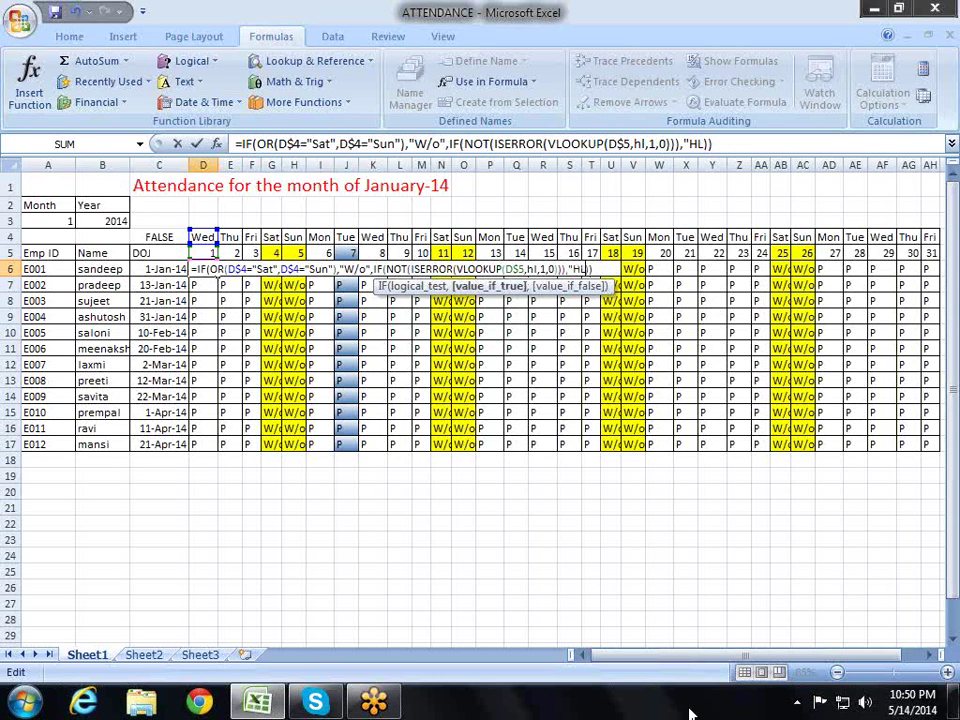
pyautogui.write(',"P"')
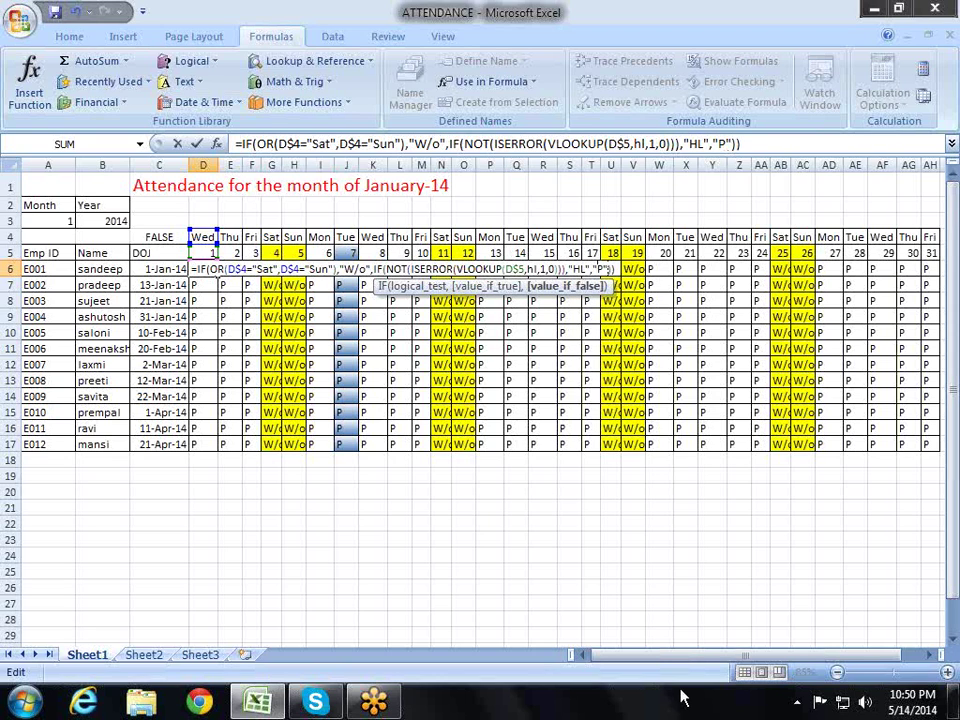
pyautogui.press('Return')
pyautogui.press('Up')
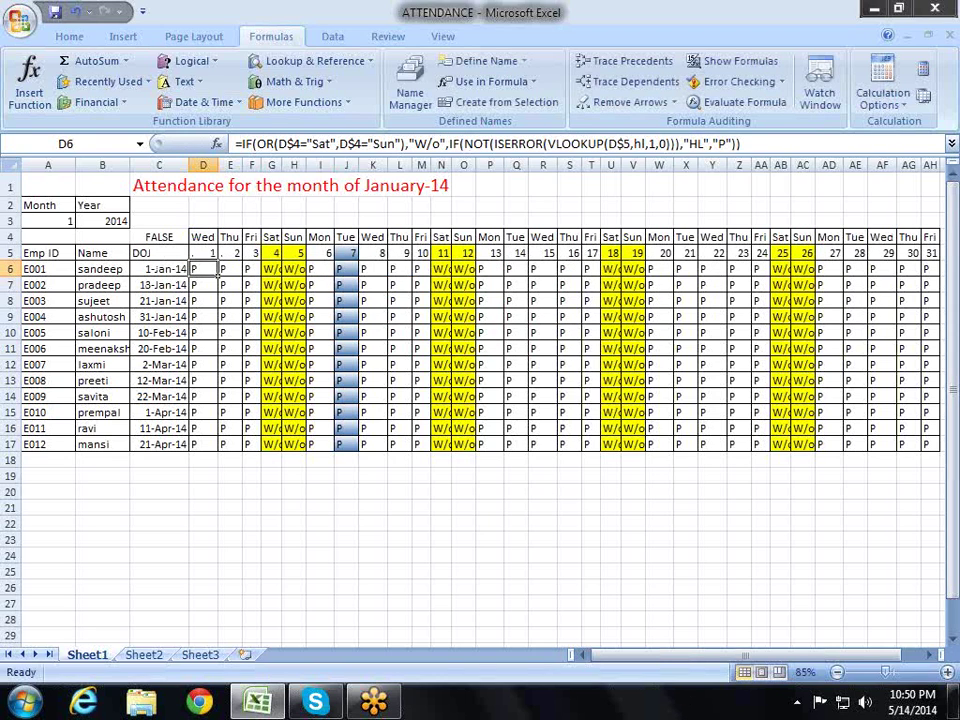
# Step: Copy D6's nested holiday formula across D6:AH17 so the 7th shows HL
pyautogui.hotkey('ctrl', 'c')
pyautogui.moveTo(203, 269); pyautogui.dragTo(930, 446)
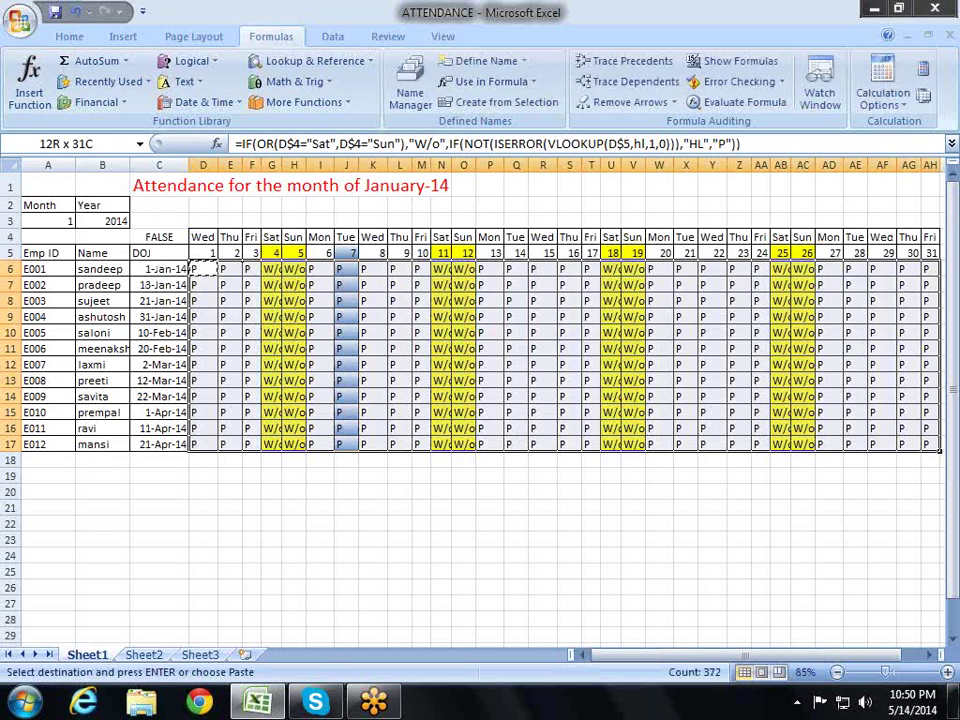
pyautogui.hotkey('ctrl', 'v')
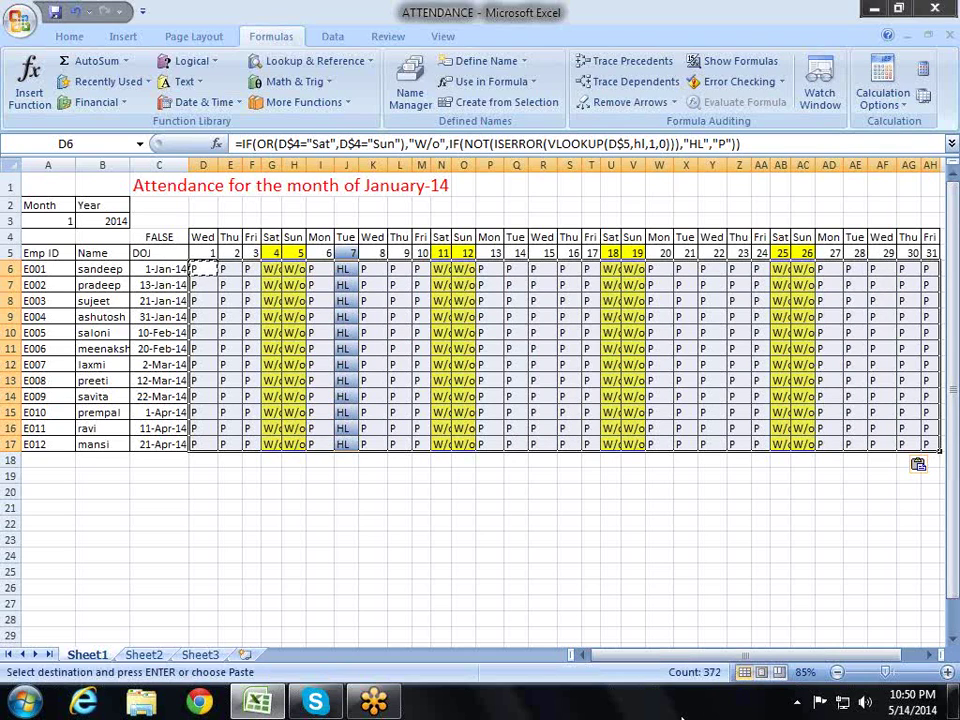
pyautogui.press('Escape')
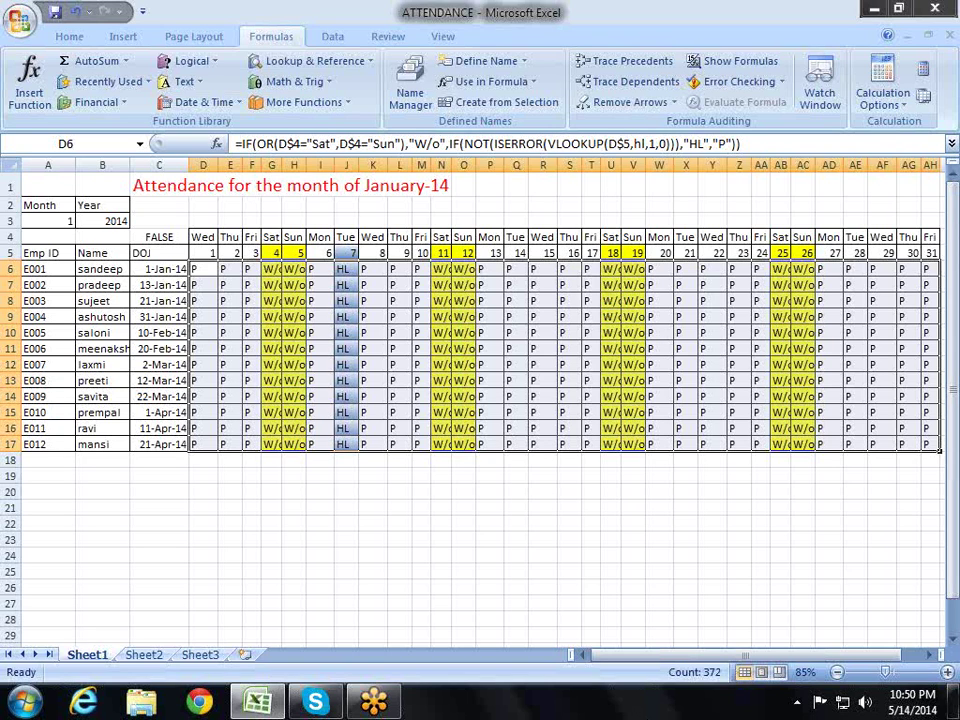
pyautogui.press('Left')
pyautogui.press('Right')
# Step: Enter =NOT(ISERROR(VLOOKUP(D$5,hl,1,0))) in C4, showing FALSE, then view Sheet2's holiday list
pyautogui.press('Up')
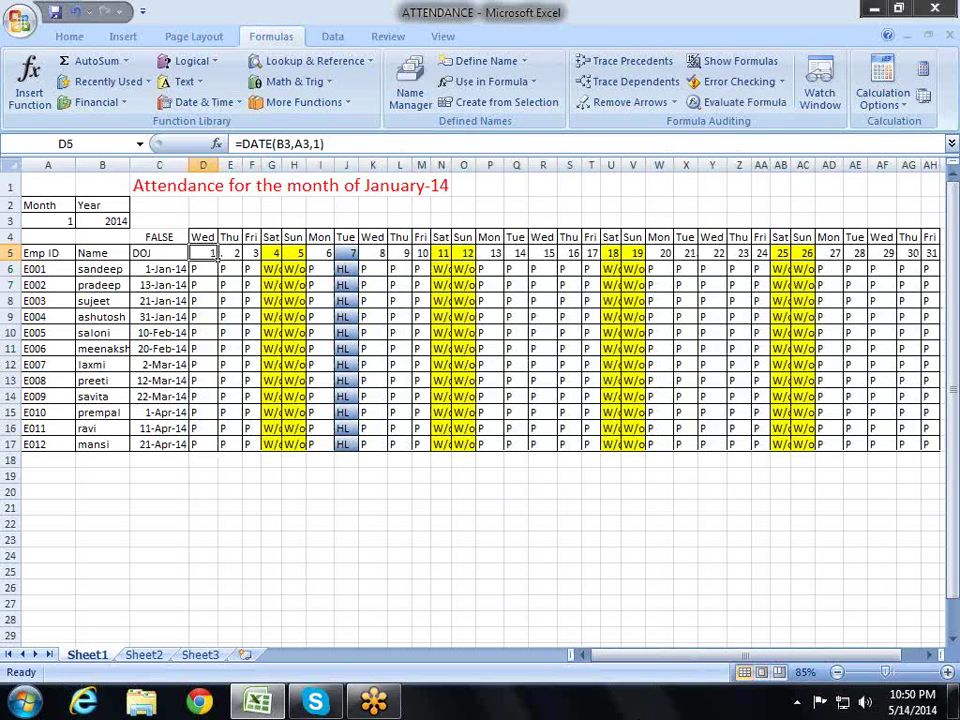
pyautogui.press('Left')
pyautogui.press('Up')
pyautogui.press('F2')
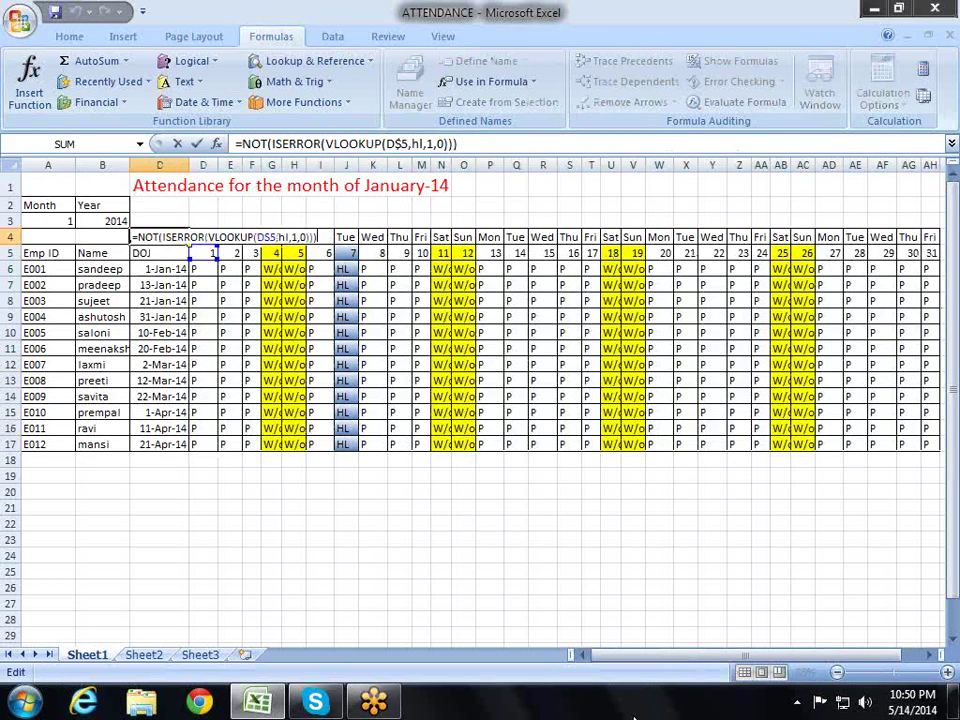
pyautogui.press('Left')
pyautogui.press('Left')
pyautogui.press('Left')
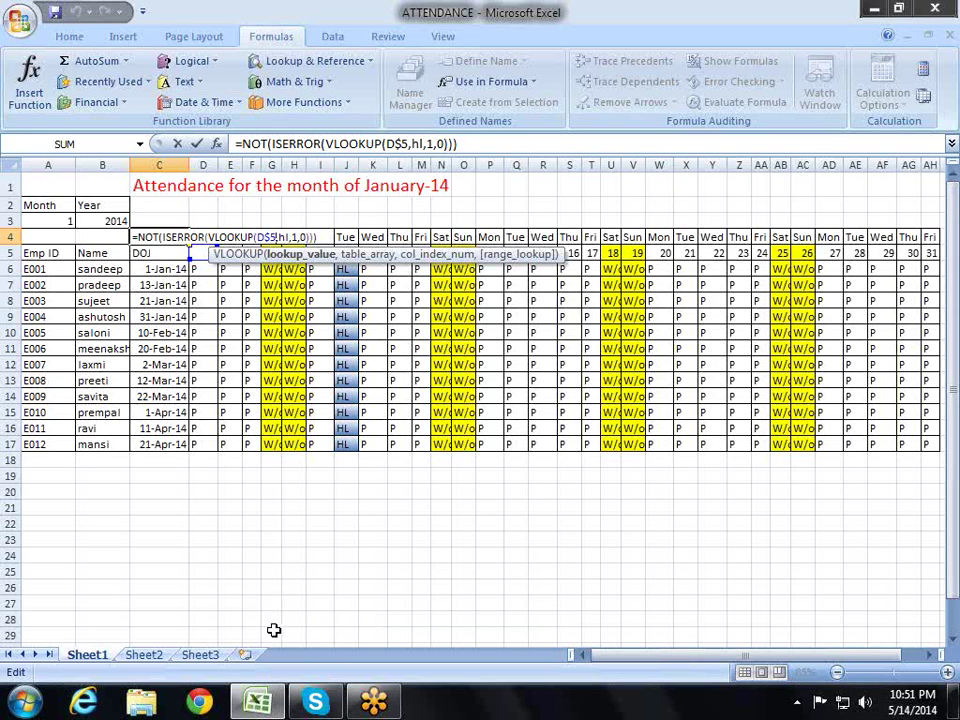
pyautogui.press('Return')
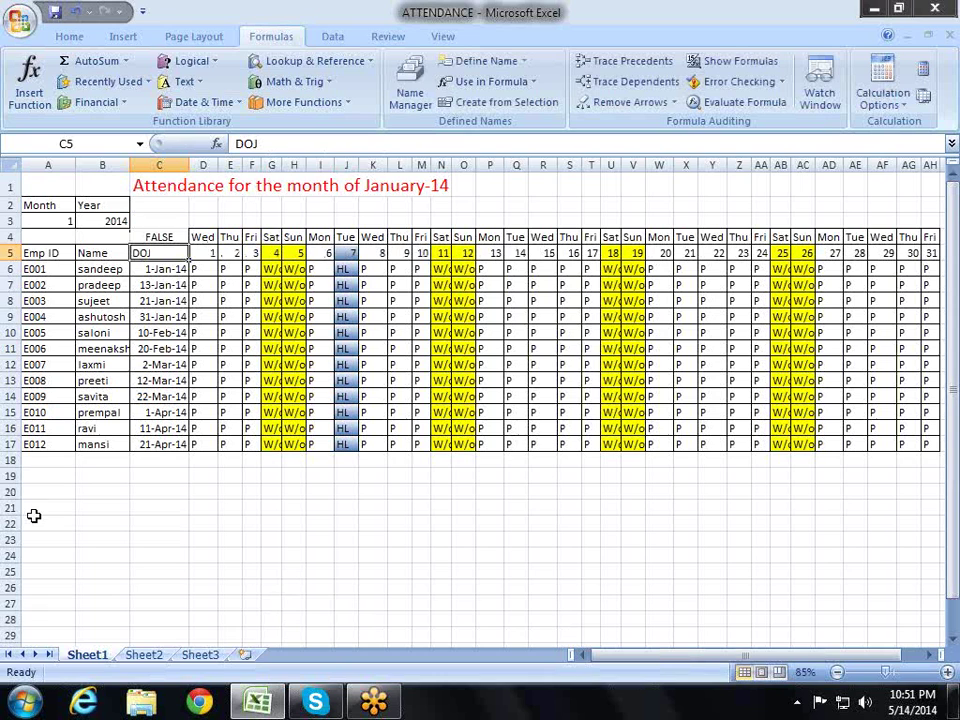
pyautogui.click(140, 655)
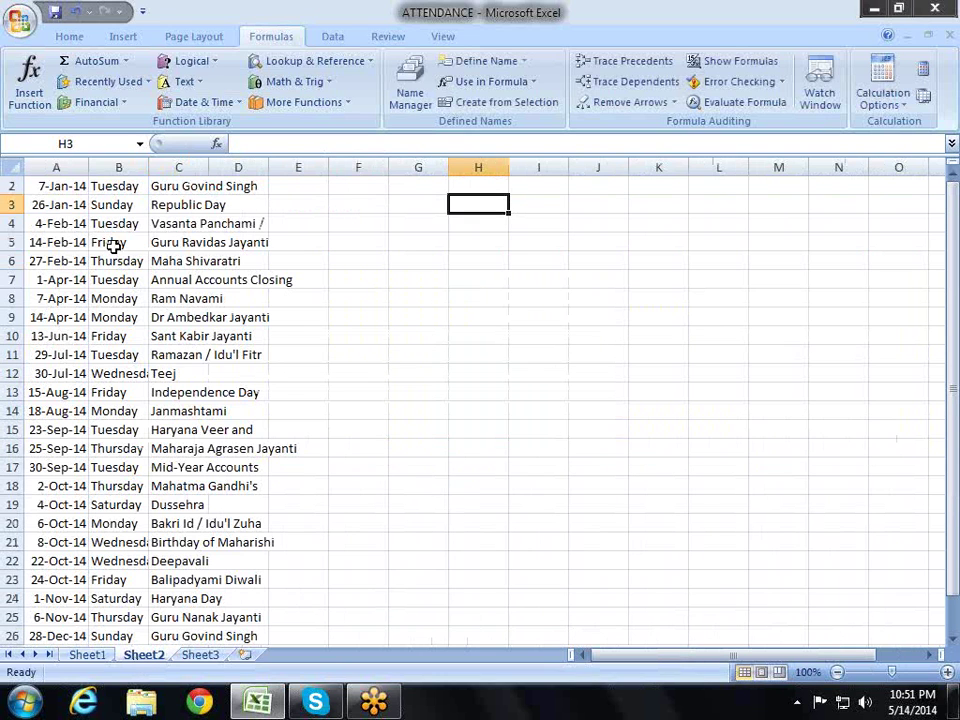
# Step: Name Sheet2's column A holiday dates 'hl' and return to Sheet1
pyautogui.moveTo(66, 204); pyautogui.dragTo(62, 522)
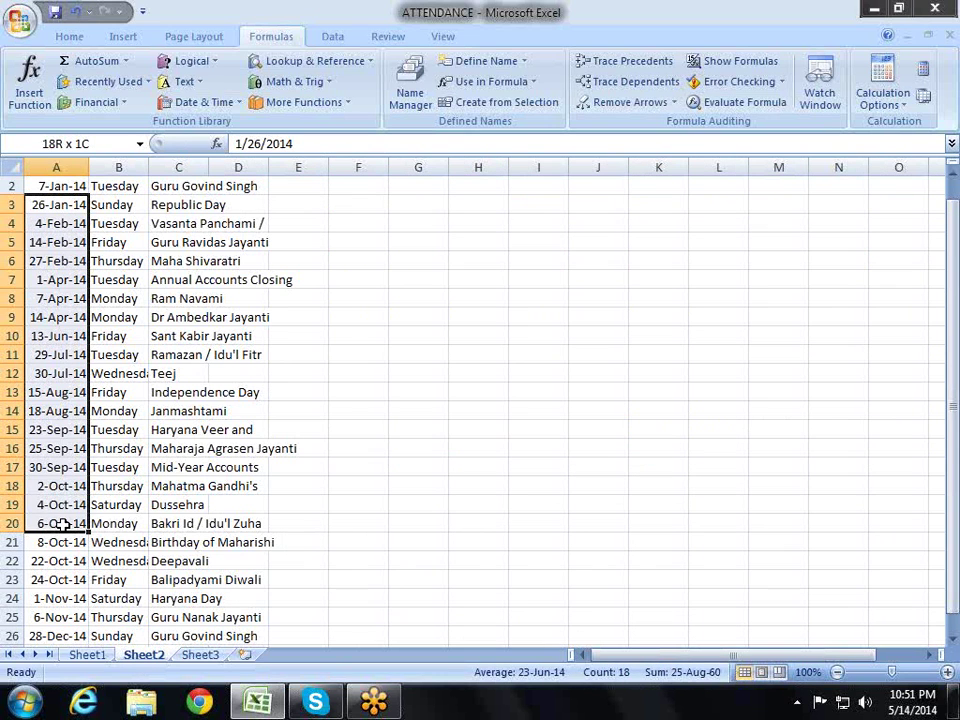
pyautogui.click(47, 617)
pyautogui.hotkey('ctrl', 'Down')
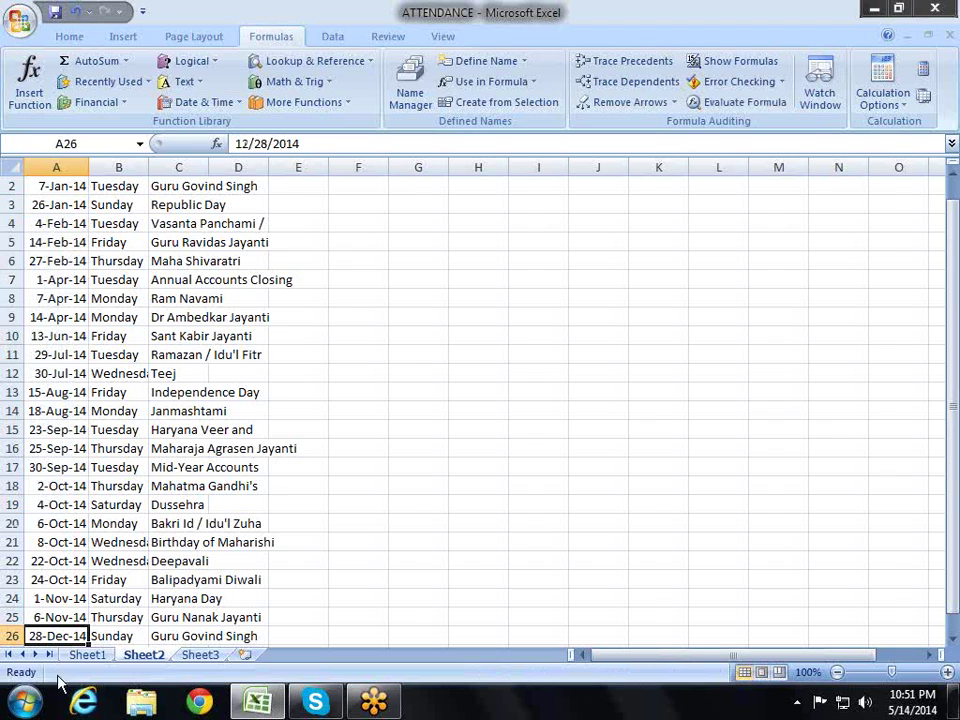
pyautogui.hotkey('ctrl', 'Down')
pyautogui.hotkey('ctrl', 'Up')
pyautogui.hotkey('ctrl', 'shift', 'Up')
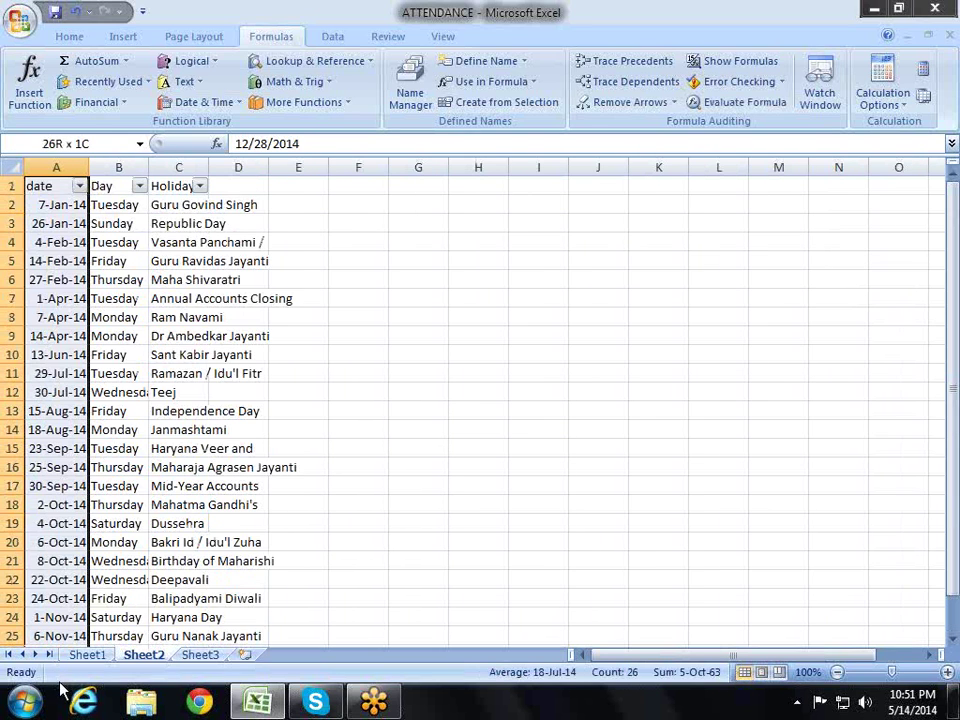
pyautogui.click(70, 143)
pyautogui.write('hl')
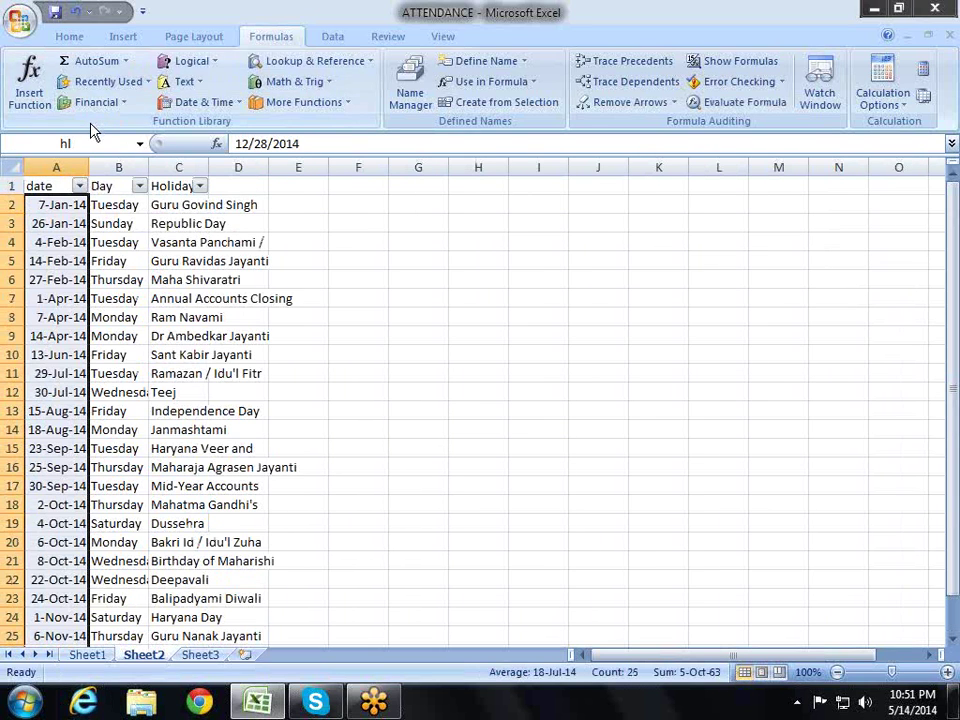
pyautogui.press('Return')
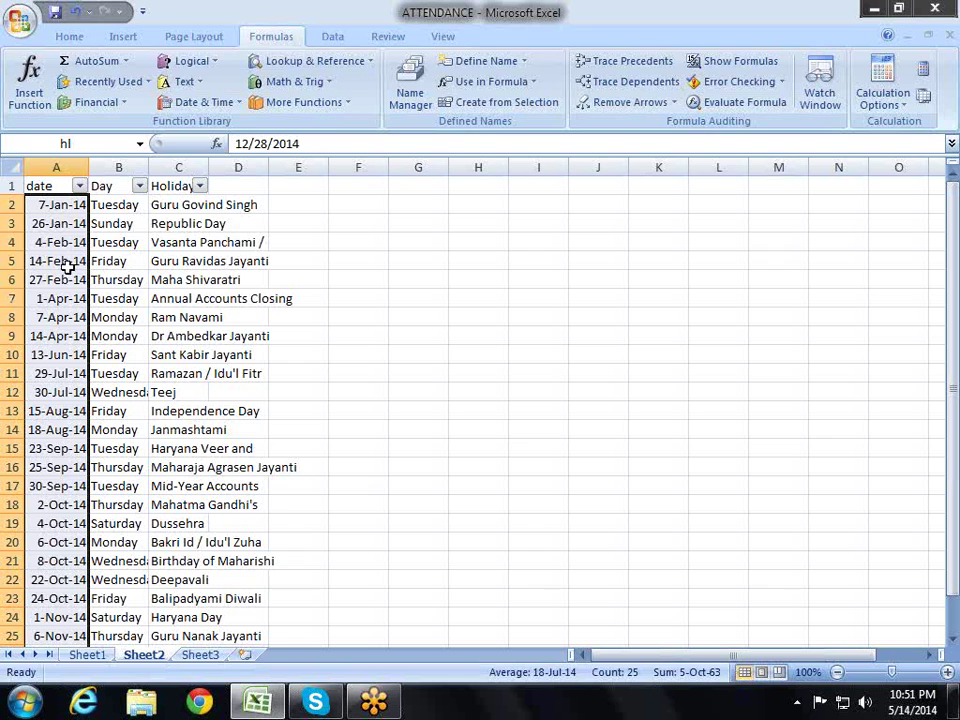
pyautogui.click(505, 523)
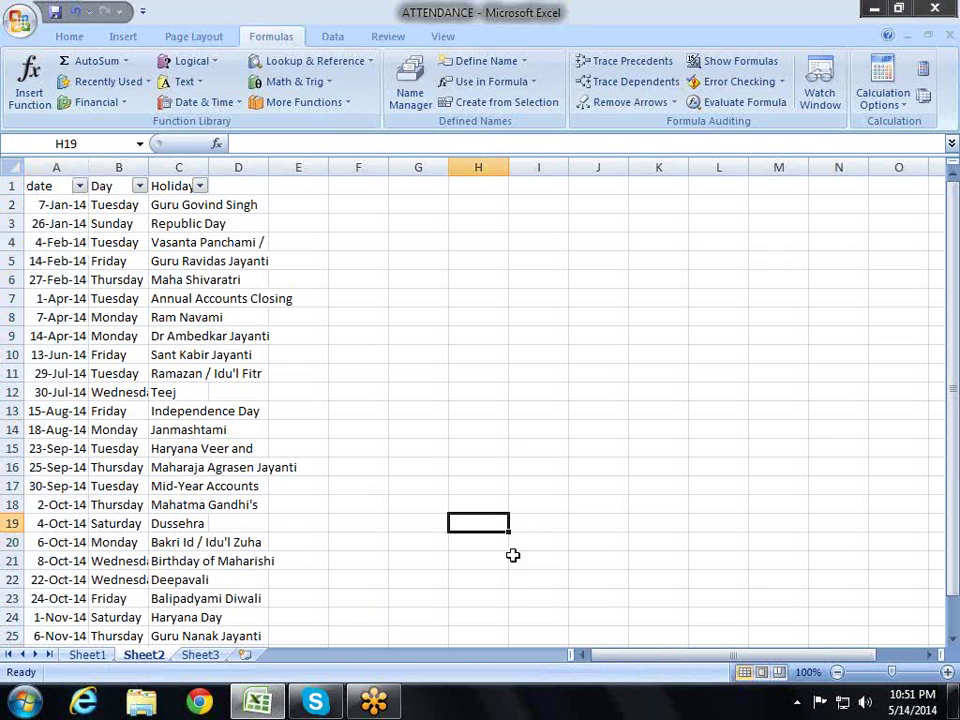
pyautogui.hotkey('ctrl', 'pageup')
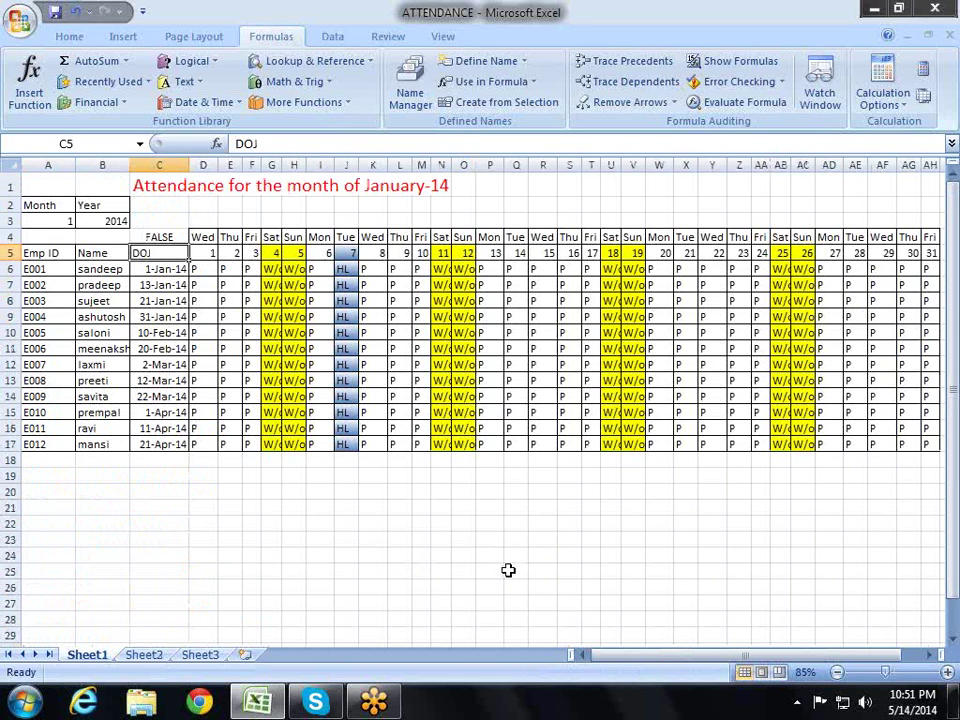
pyautogui.press('Up')
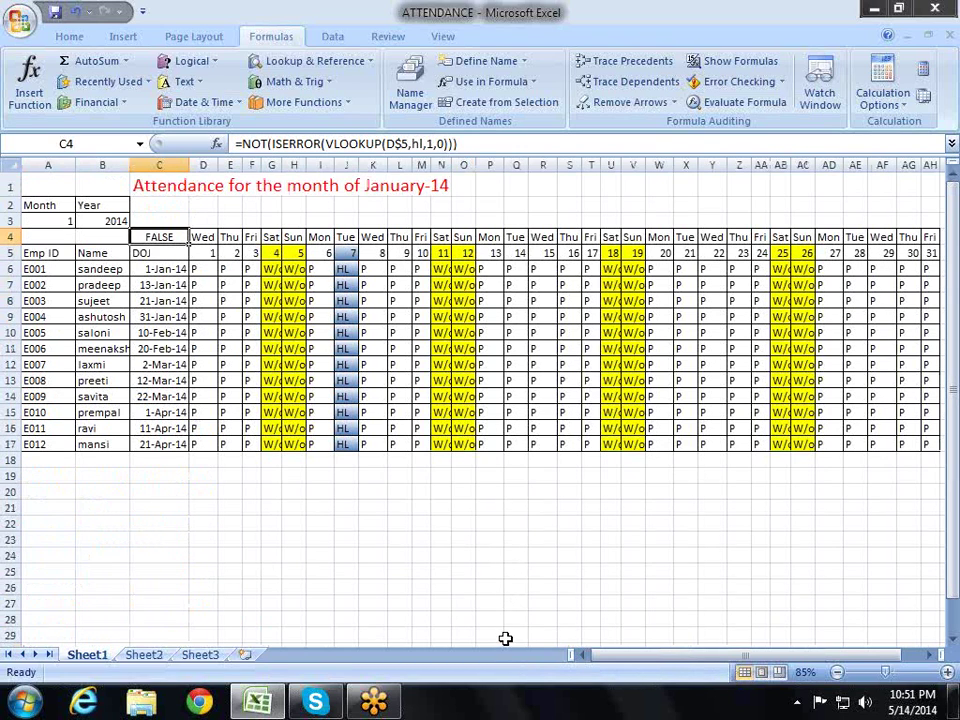
pyautogui.press('Right')
pyautogui.press('Left')
pyautogui.press('Right')
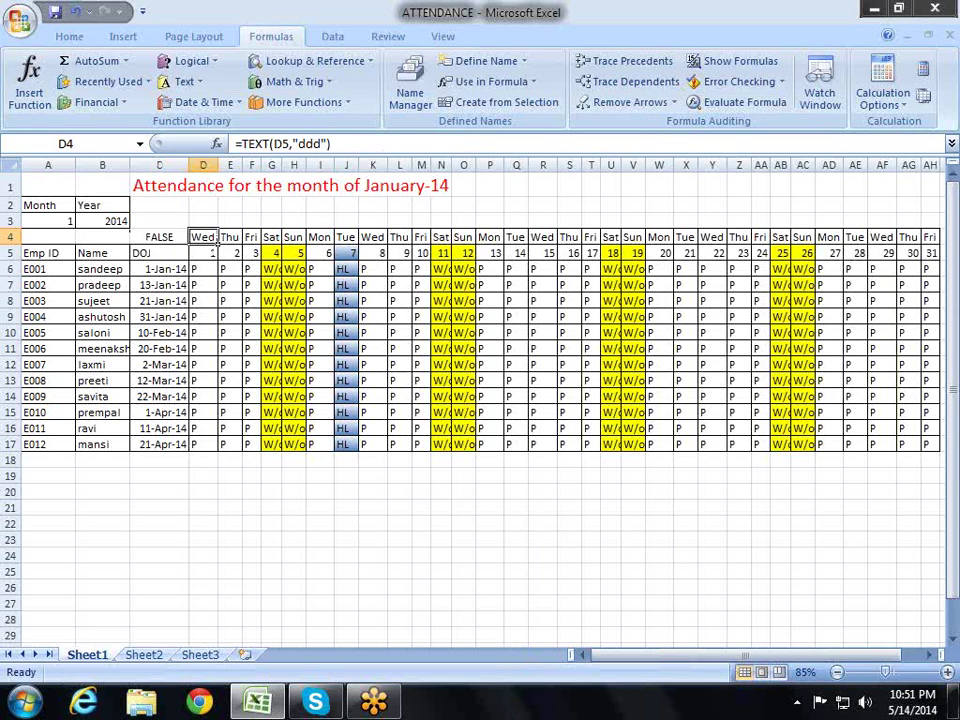
pyautogui.press('Down')
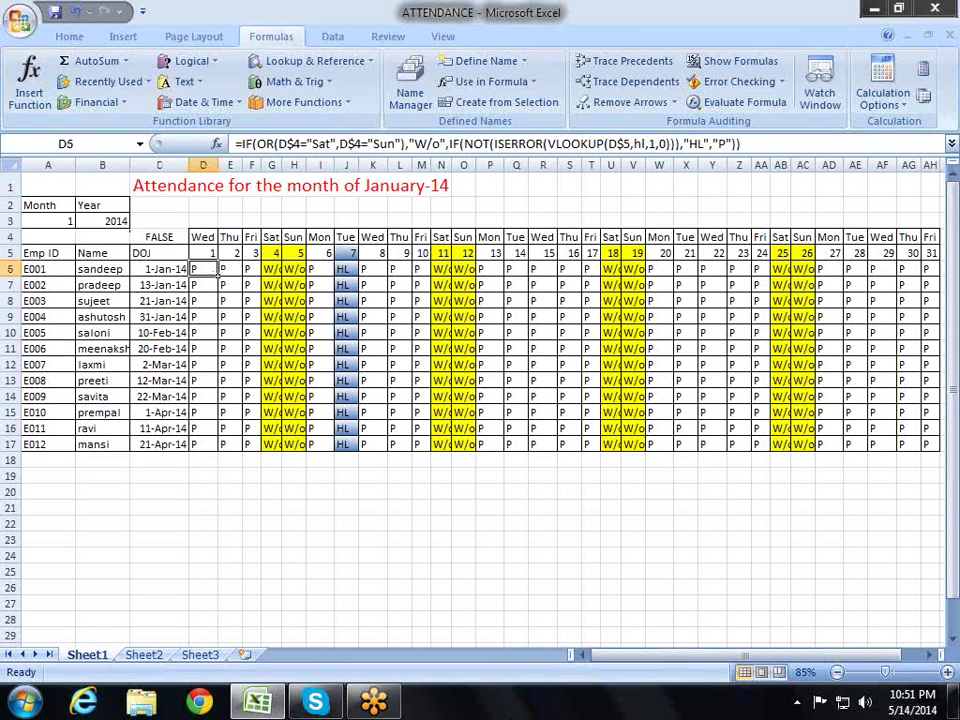
pyautogui.press('Up')
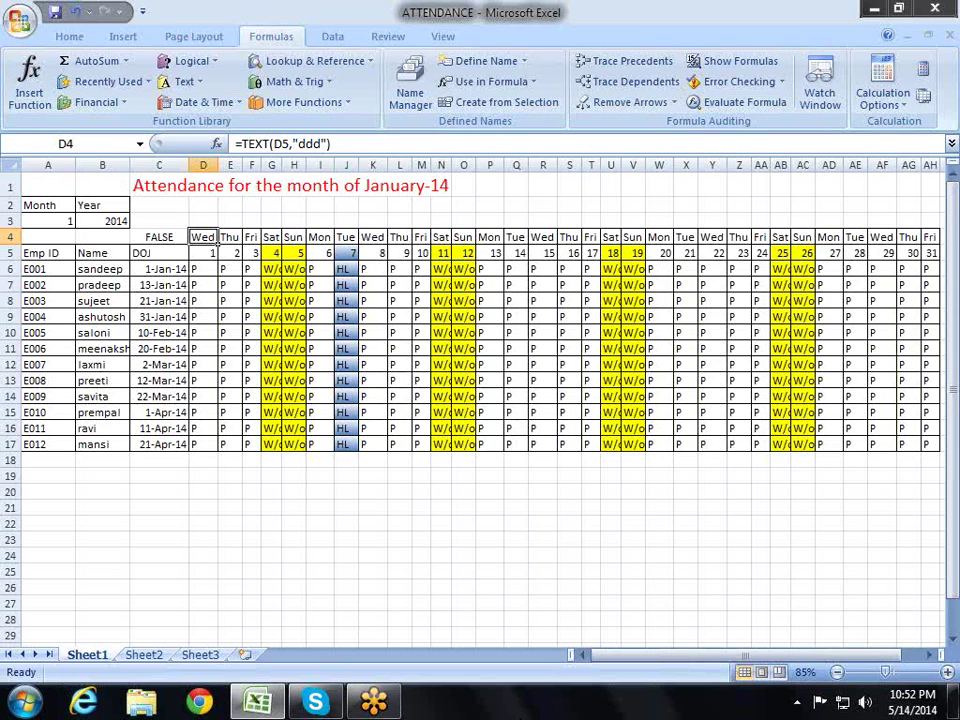
pyautogui.press('Left')
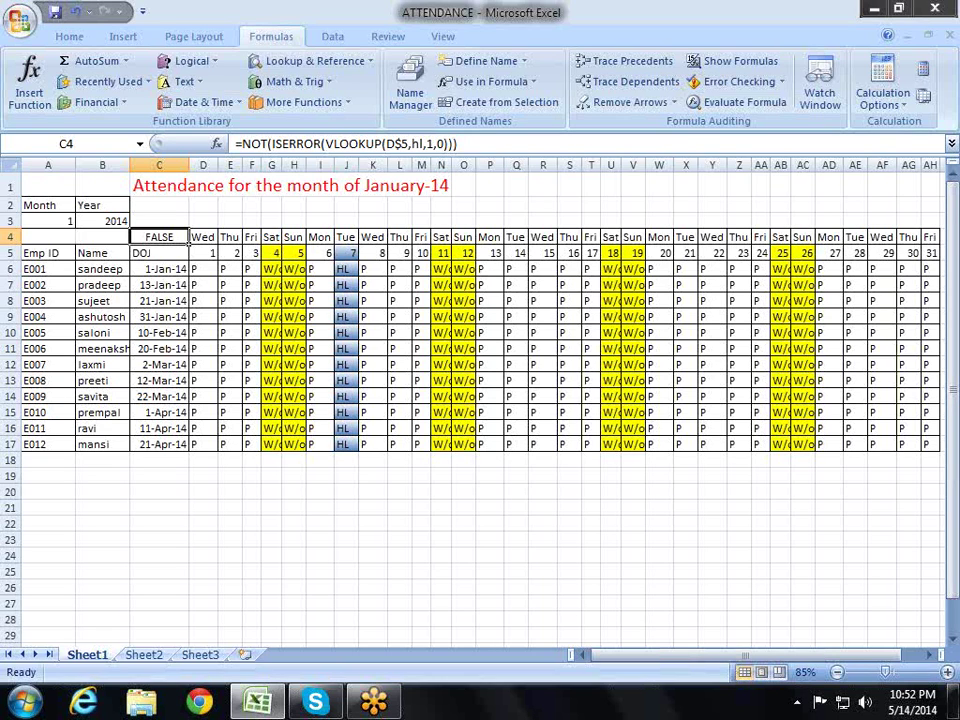
pyautogui.press('Down')
pyautogui.press('Down')
pyautogui.press('Right')
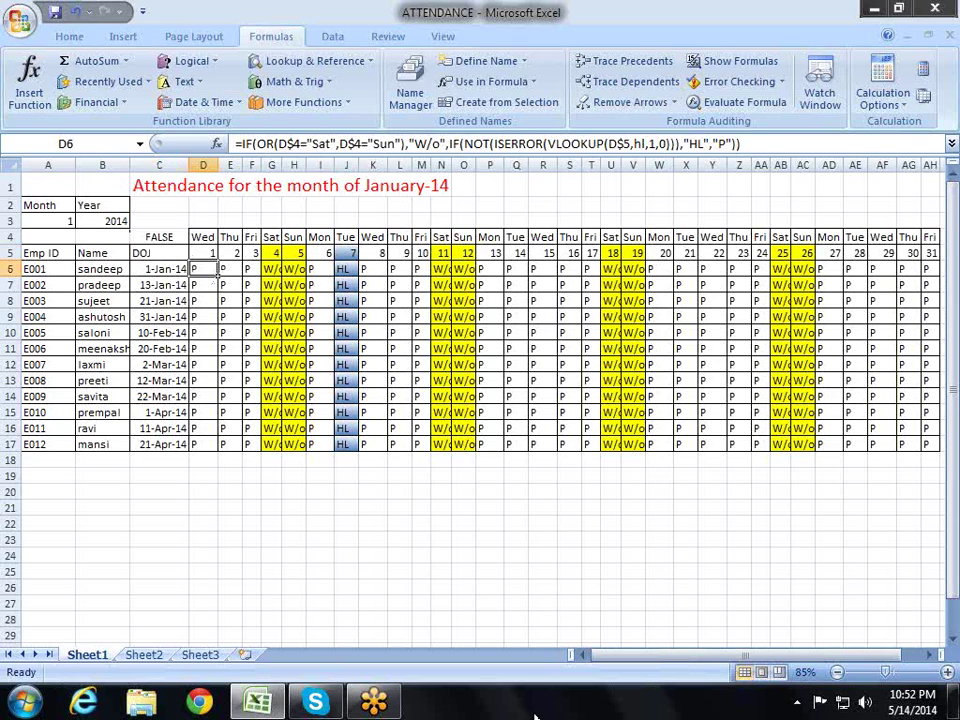
pyautogui.press('Left')
pyautogui.press('Right')
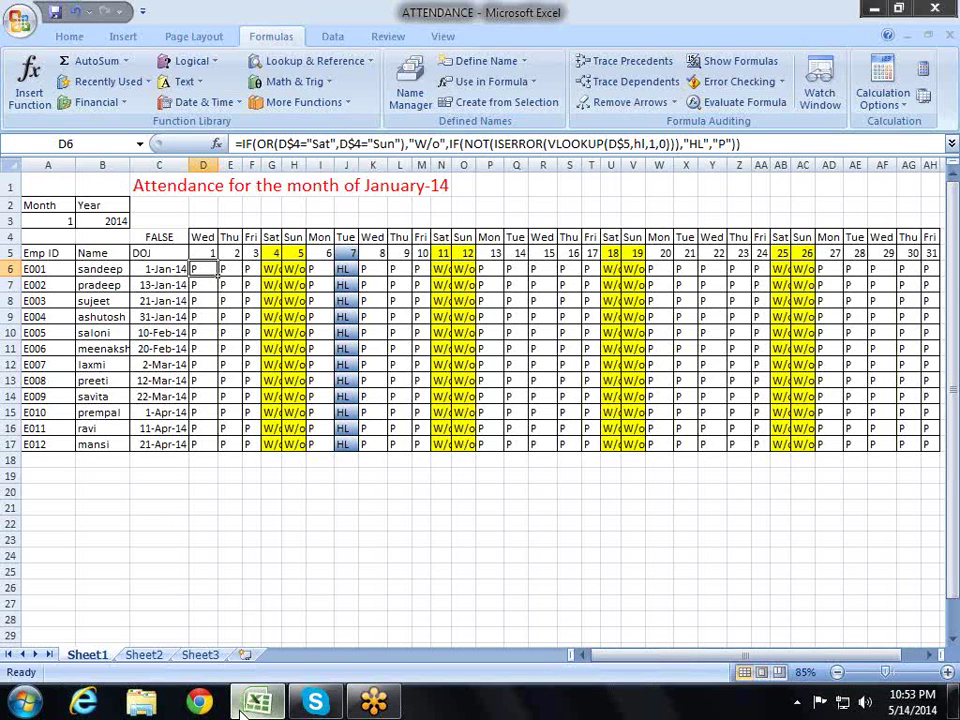
# Step: Select D6 to edit its weekend-and-holiday attendance formula
pyautogui.moveTo(258, 702)
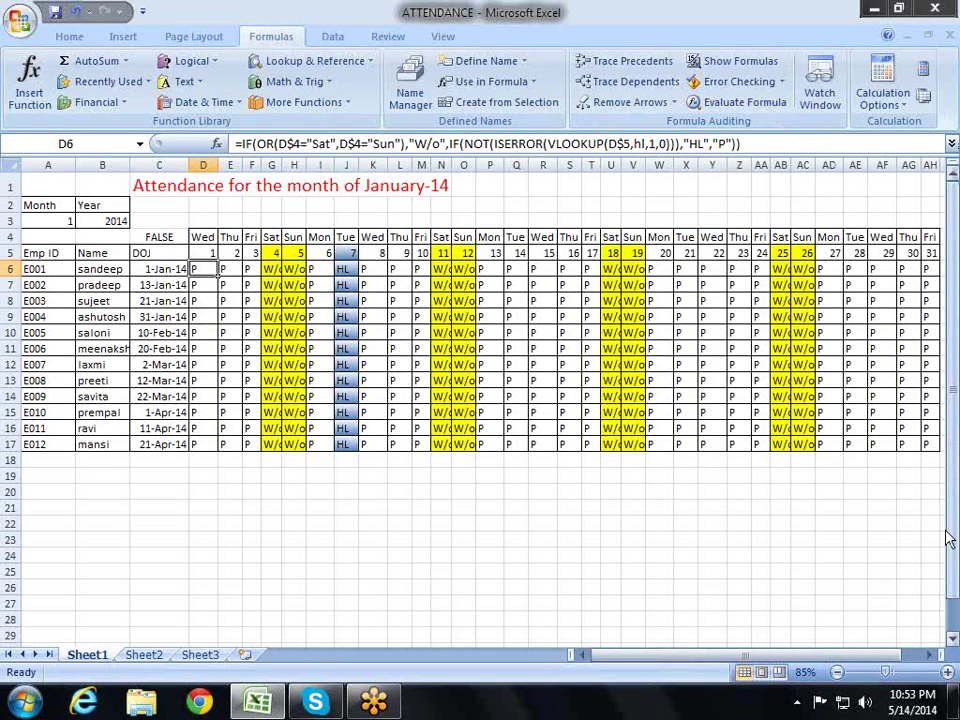
# Step: Discard a trial edit removing D6's "P" result and move to the C4 holiday test
pyautogui.press('F2')
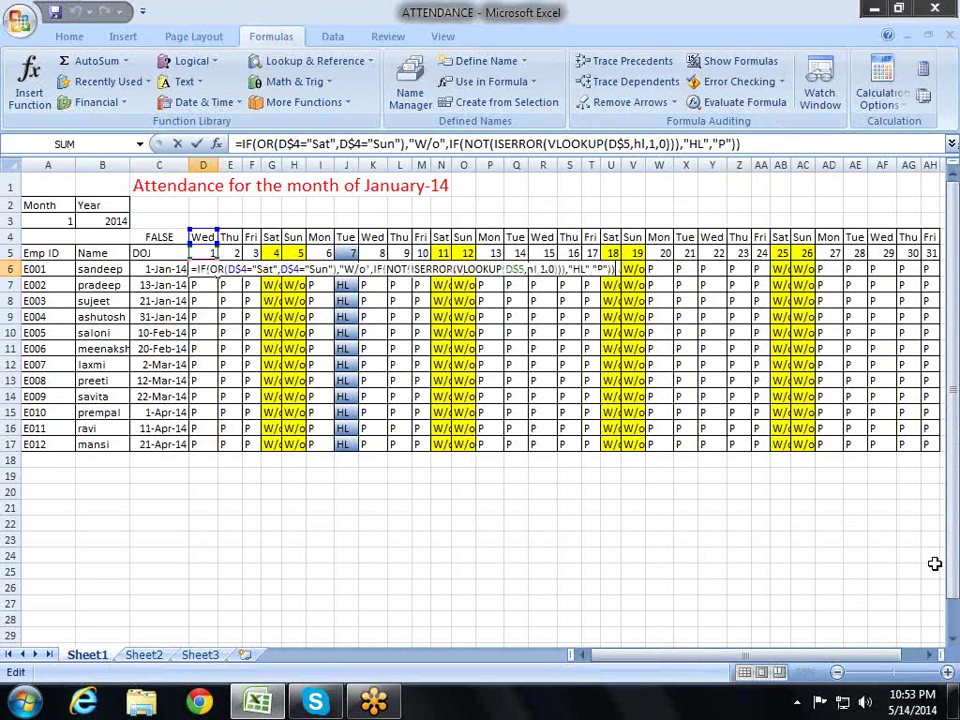
pyautogui.press('Left')
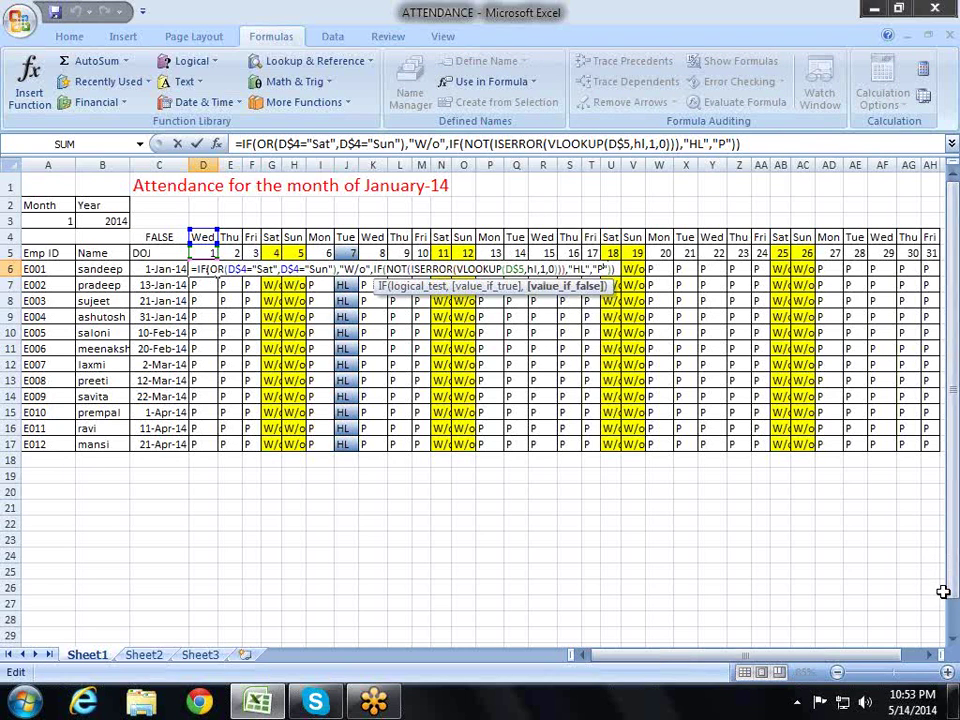
pyautogui.press('BackSpace')
pyautogui.press('BackSpace')
pyautogui.press('BackSpace')
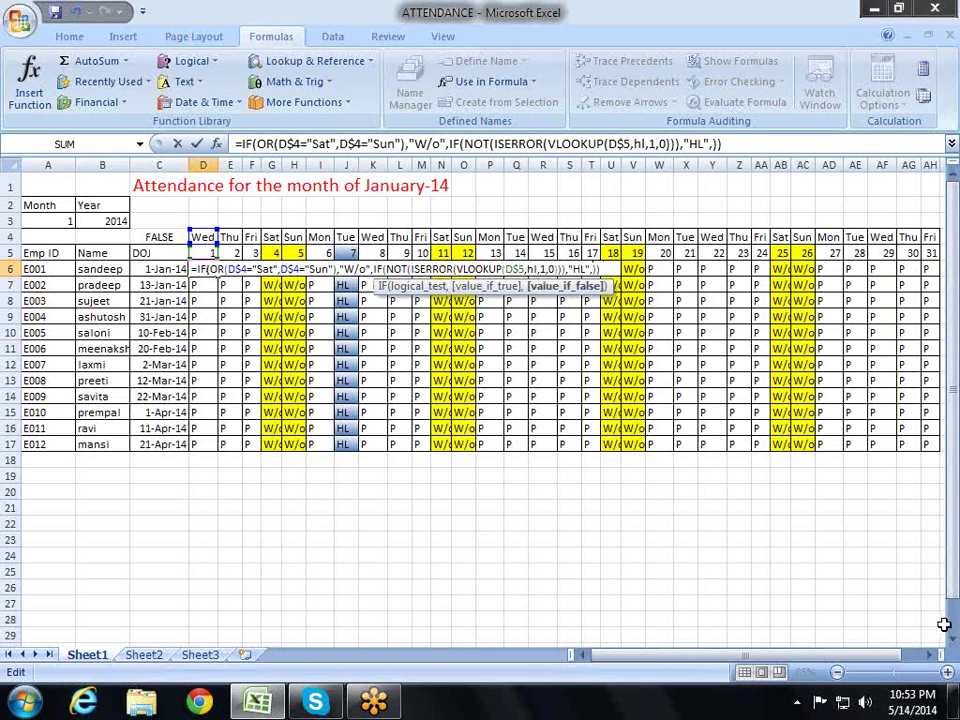
pyautogui.press('Escape')
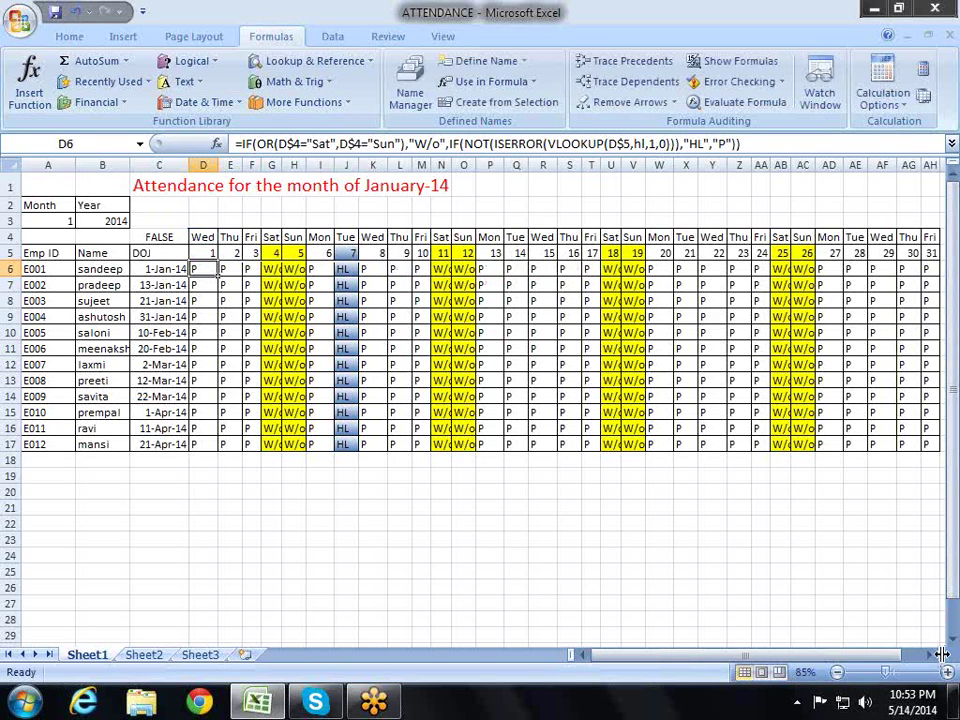
pyautogui.press('Up')
pyautogui.press('Up')
pyautogui.press('Left')
pyautogui.press('Delete')
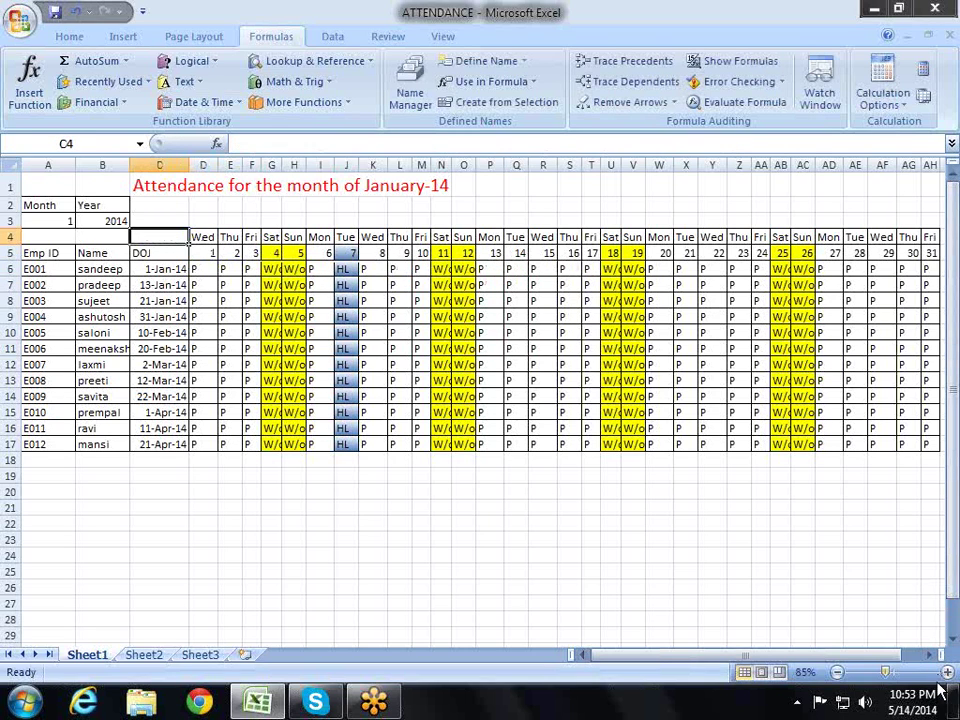
pyautogui.press('Right')
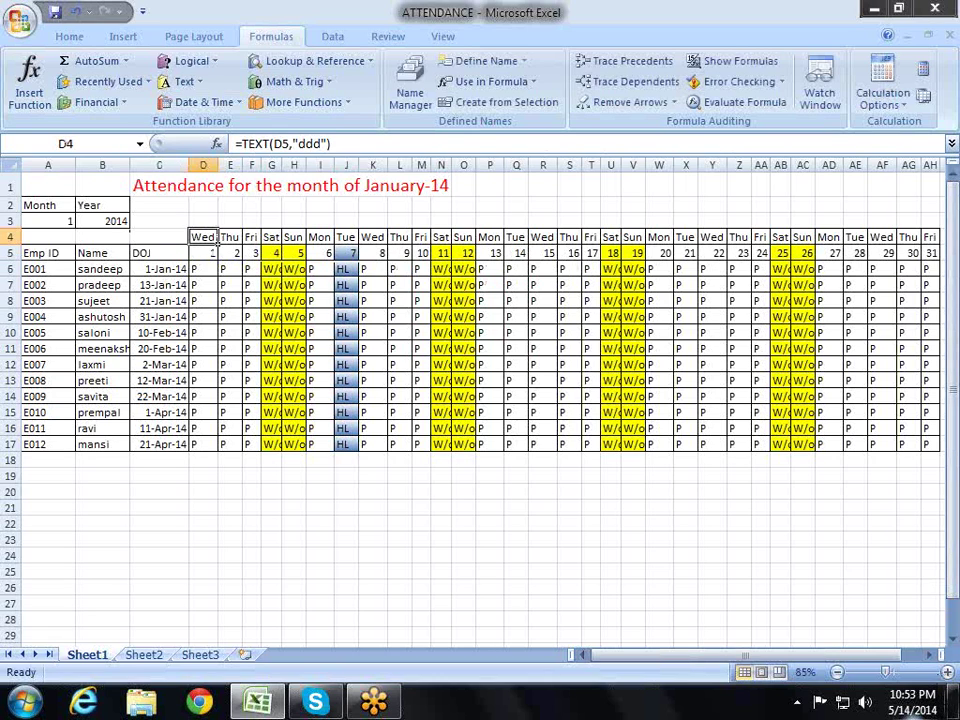
pyautogui.press('Left')
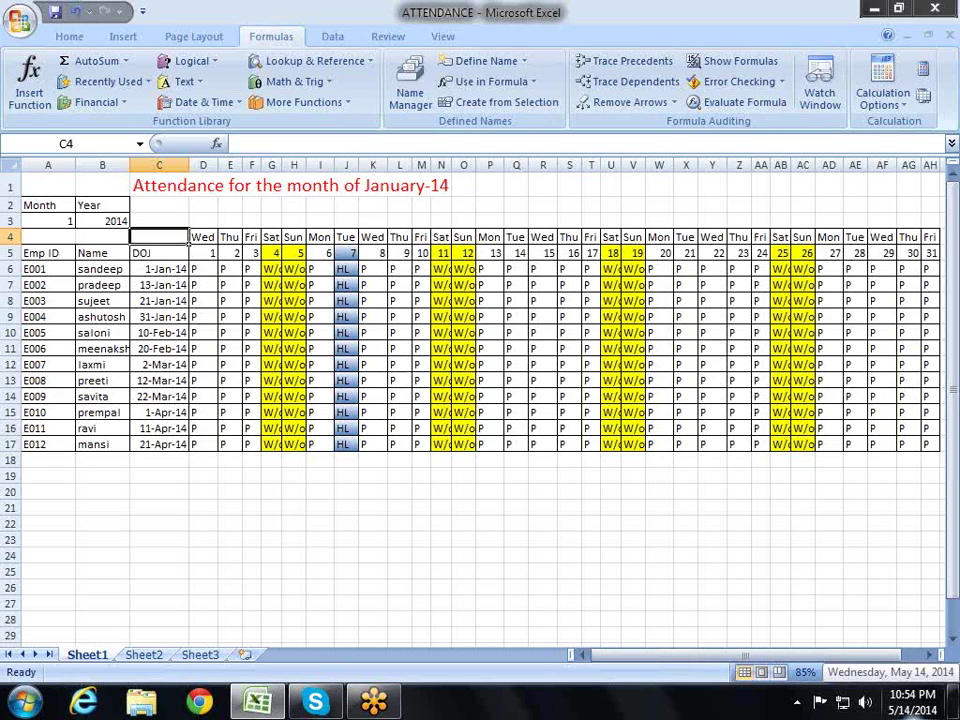
pyautogui.press('Down')
pyautogui.press('Down')
pyautogui.press('Left')
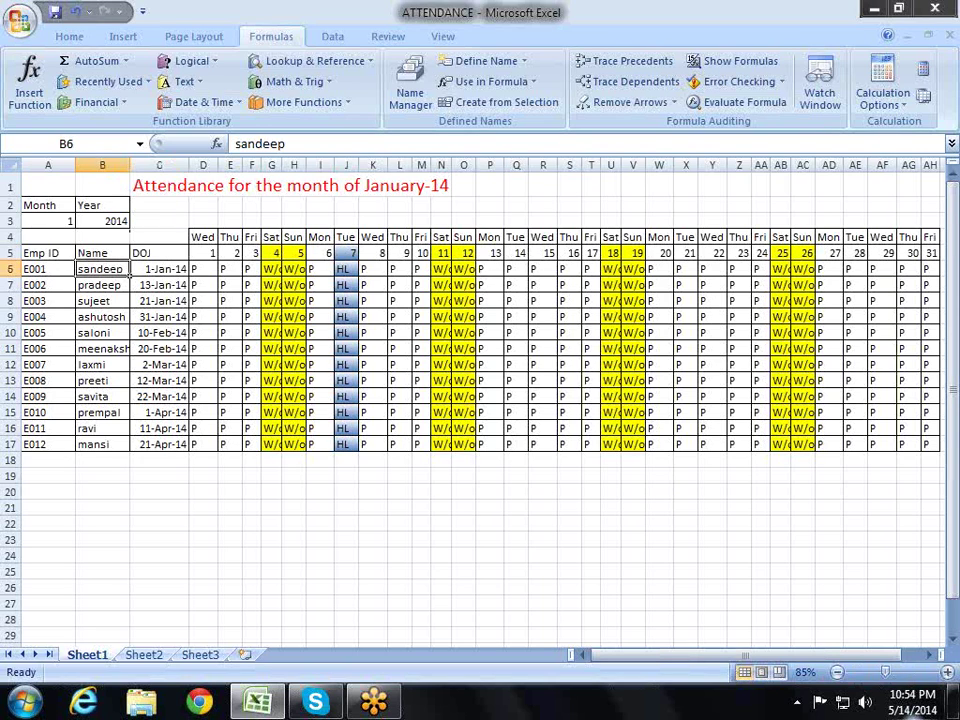
pyautogui.press('Right')
pyautogui.press('Right')
pyautogui.press('Up')
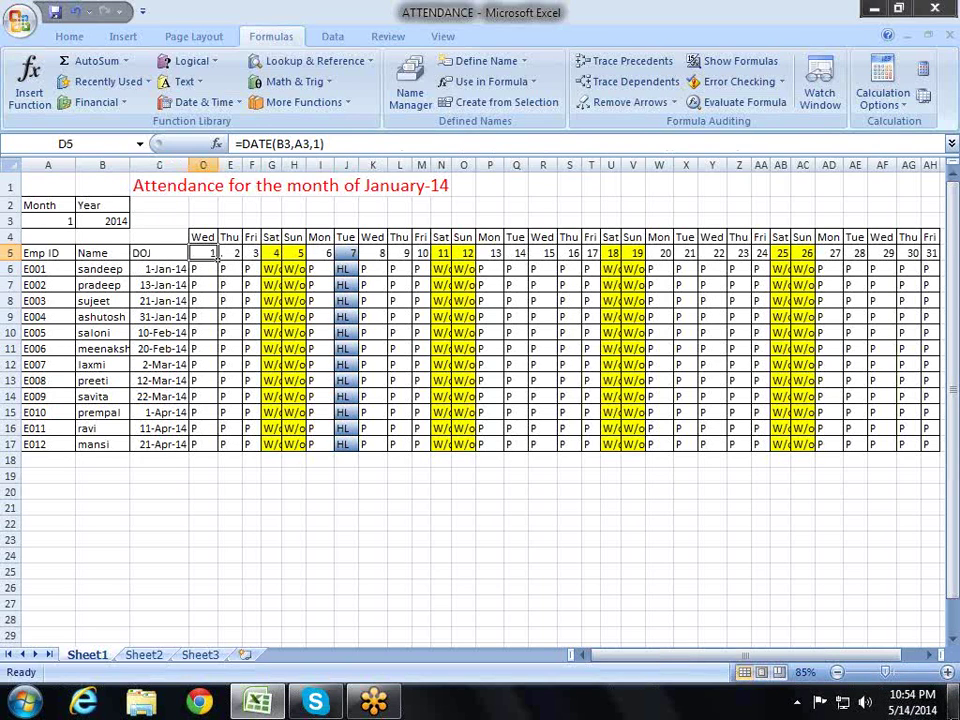
pyautogui.press('Left')
pyautogui.press('Left')
pyautogui.press('Down')
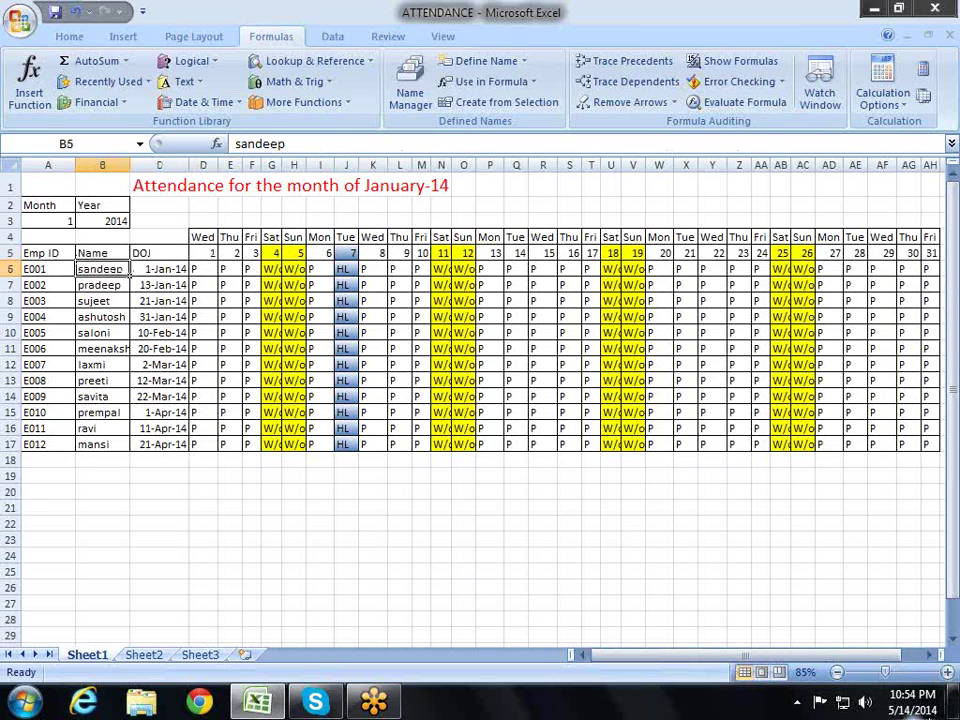
pyautogui.press('Right')
pyautogui.press('Right')
pyautogui.press('Right')
pyautogui.press('Right')
pyautogui.press('Right')
pyautogui.press('Right')
pyautogui.press('Right')
pyautogui.press('Right')
pyautogui.press('Right')
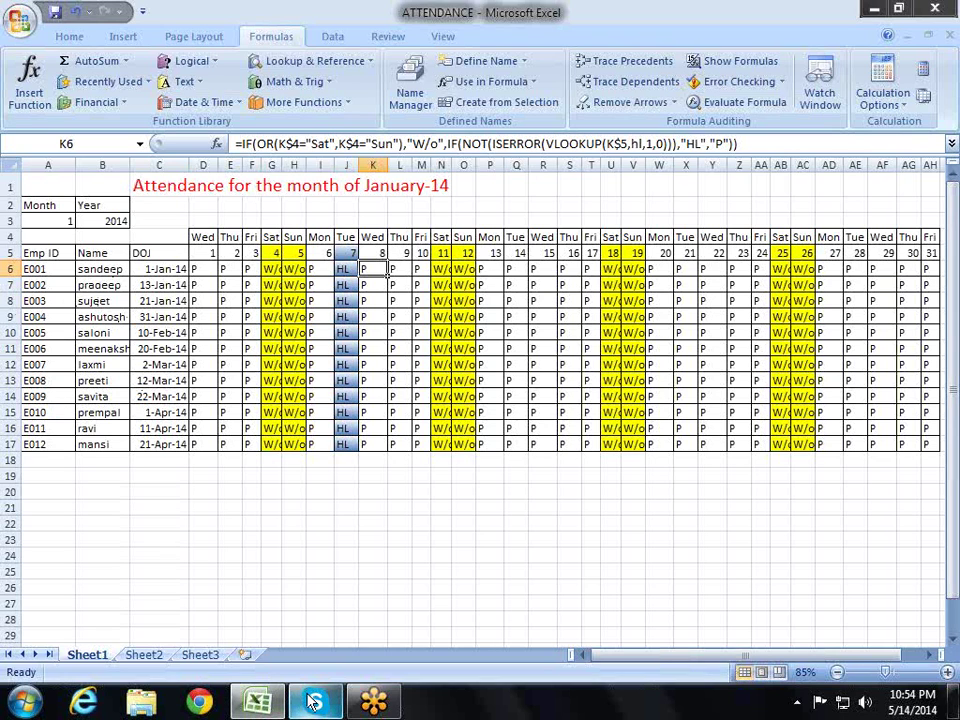
pyautogui.moveTo(316, 704)
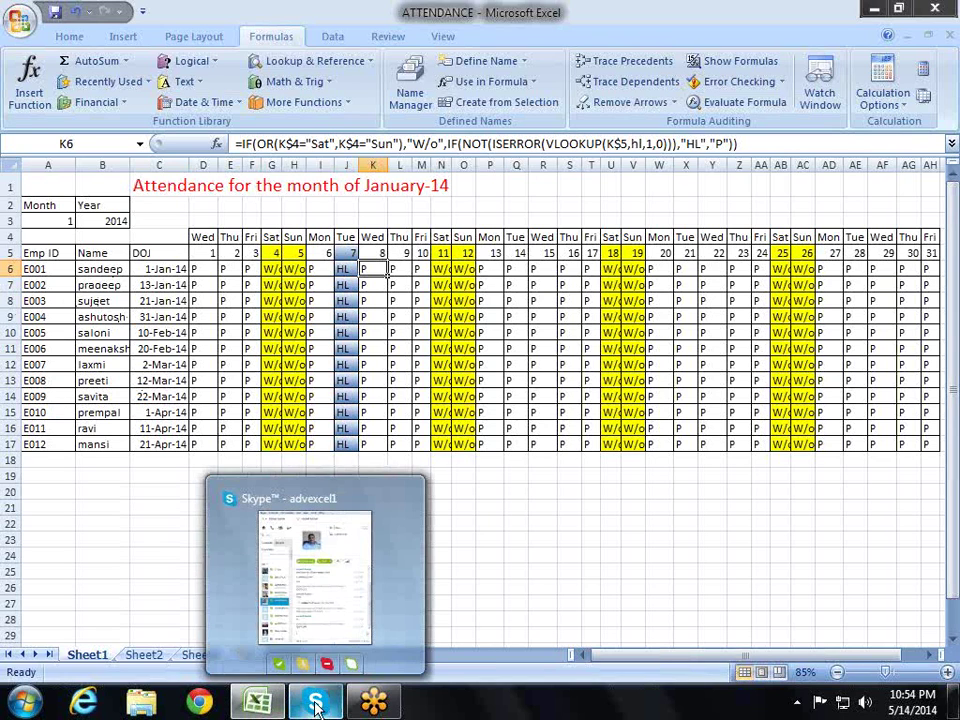
pyautogui.press('Left')
pyautogui.press('Left')
pyautogui.press('Left')
pyautogui.press('Left')
pyautogui.press('Left')
pyautogui.press('Left')
pyautogui.press('Left')
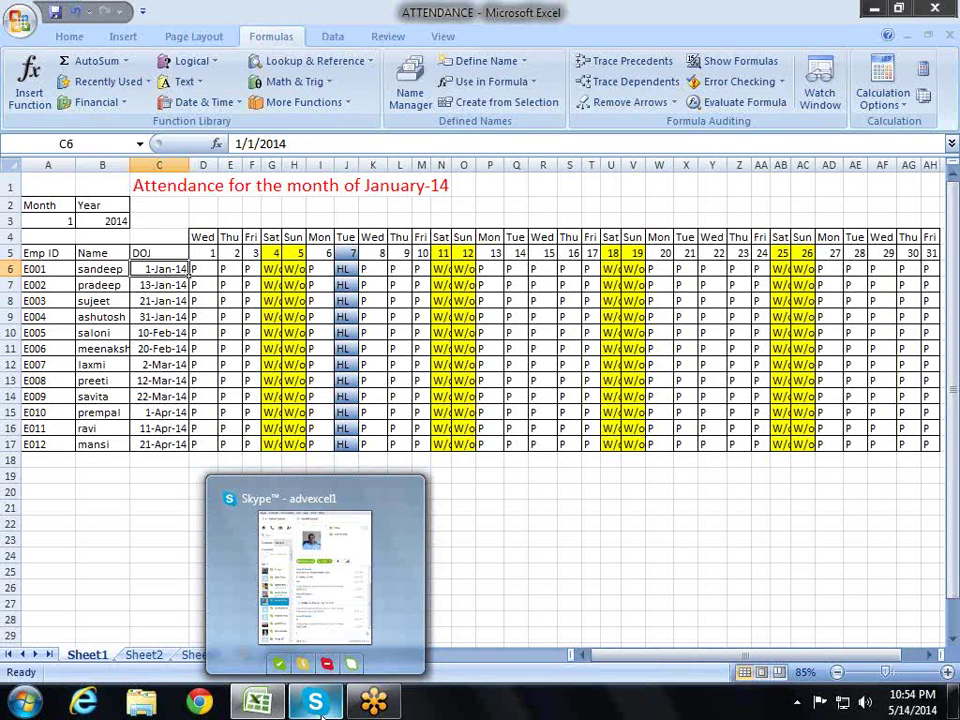
# Step: Start C4's formula as =VLOOKUP(D5, using D5 as the lookup value
pyautogui.press('Up')
pyautogui.press('Up')
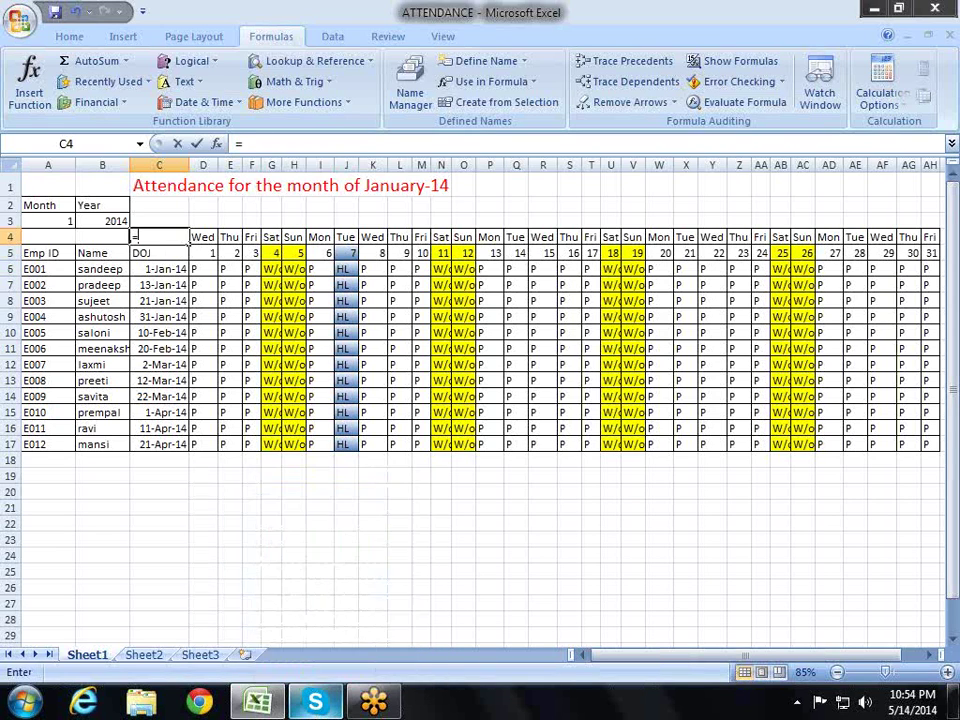
pyautogui.write('=v')
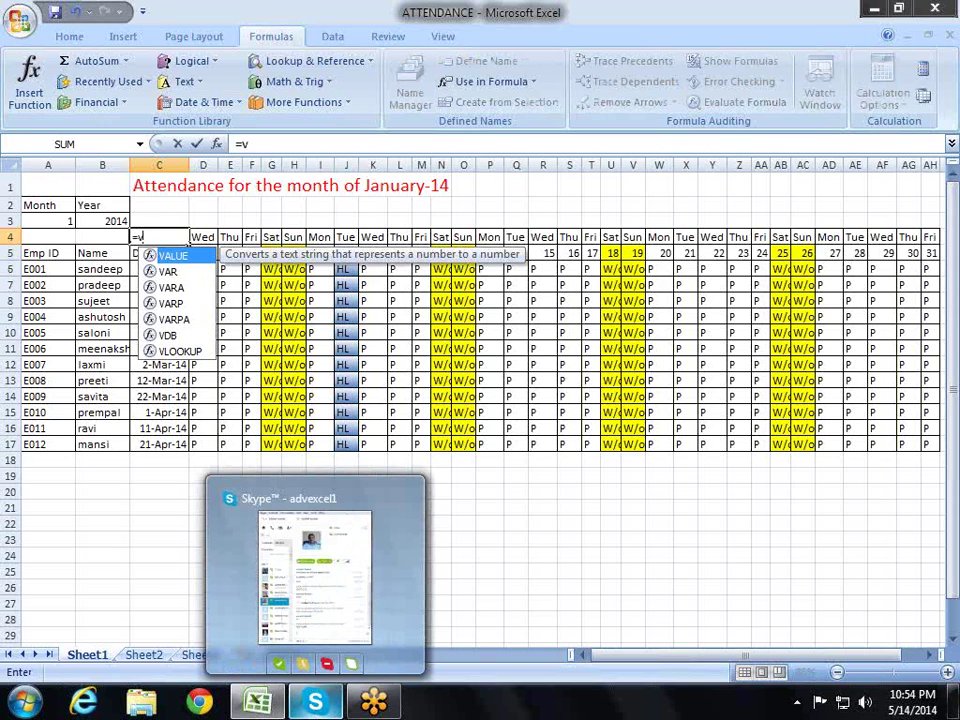
pyautogui.press('Down')
pyautogui.press('Down')
pyautogui.press('Down')
pyautogui.press('Down')
pyautogui.press('Down')
pyautogui.press('Tab')
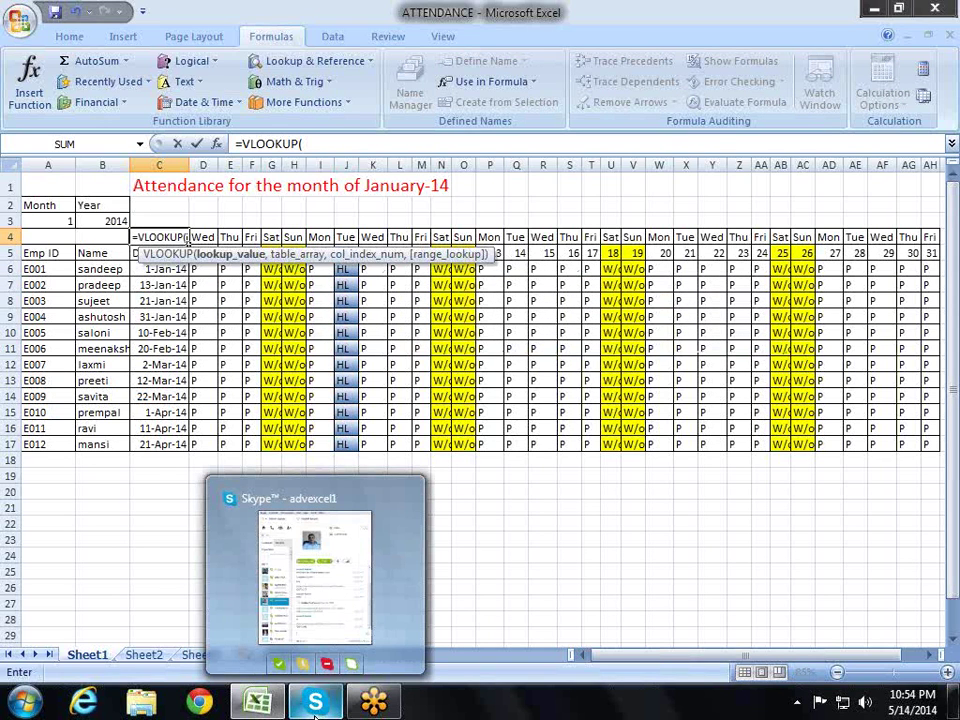
pyautogui.press('Right')
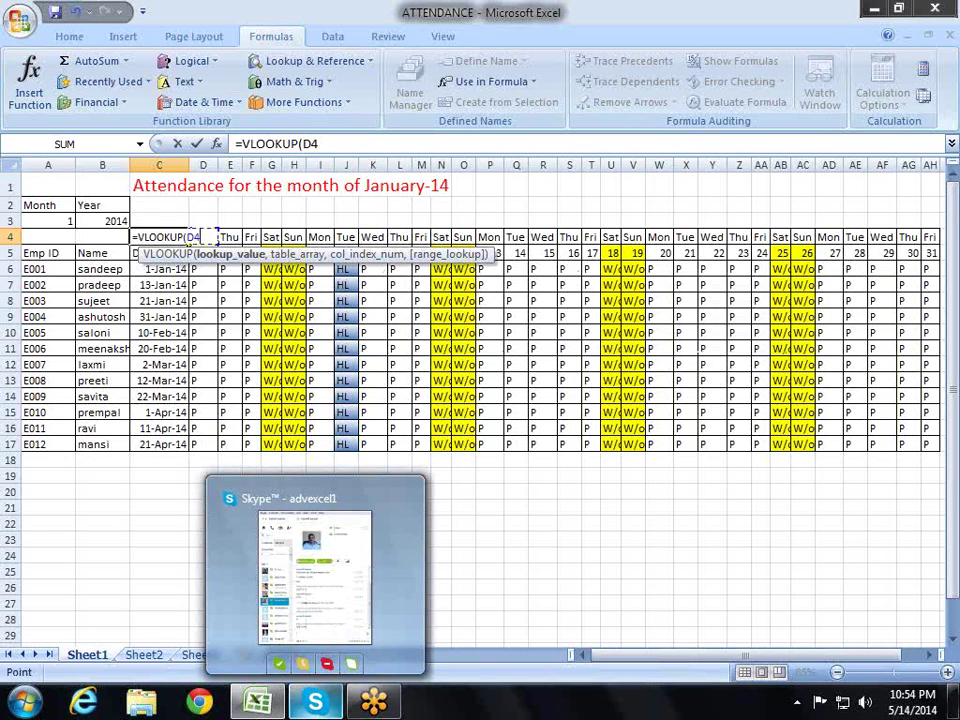
pyautogui.press('Down')
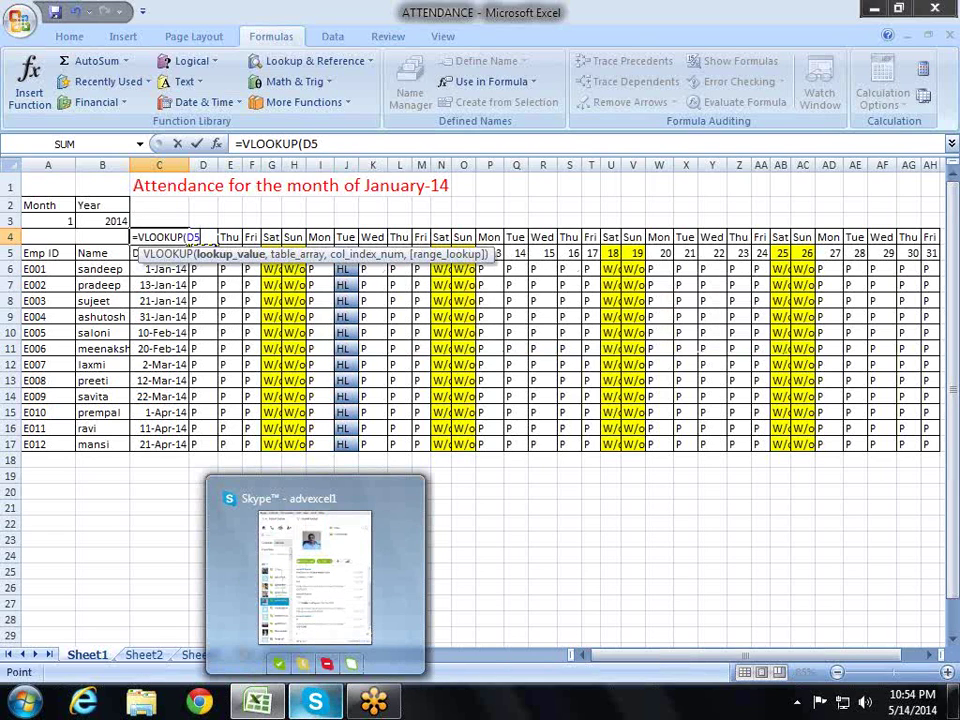
pyautogui.write(',')
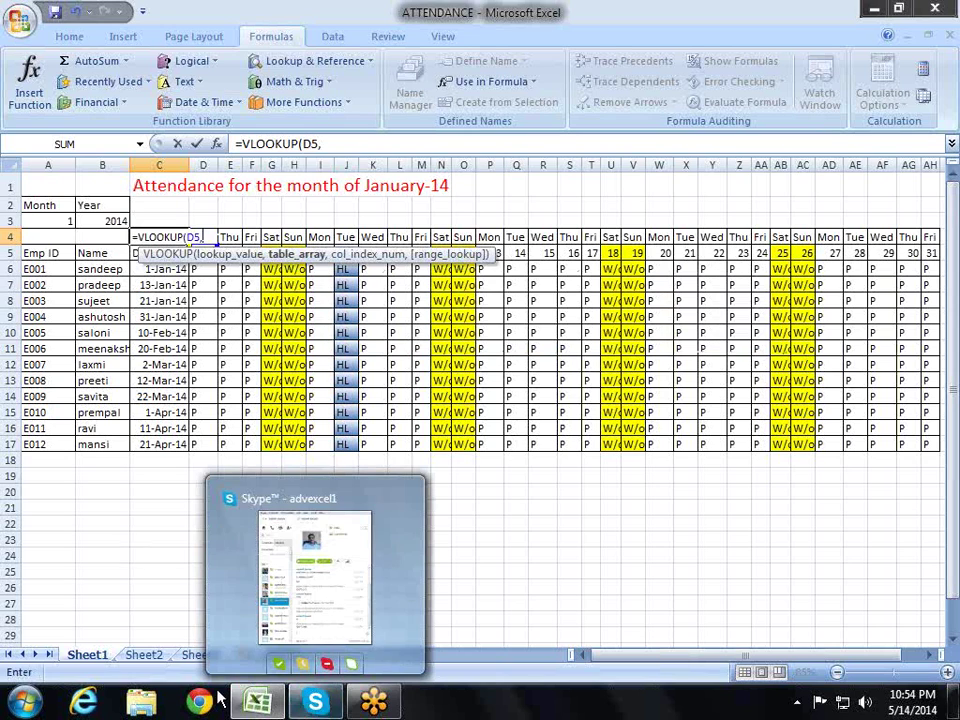
# Step: Complete C4 as =VLOOKUP(D5,Sheet3!A:C,1,0), which returns #N/A
pyautogui.click(190, 655)
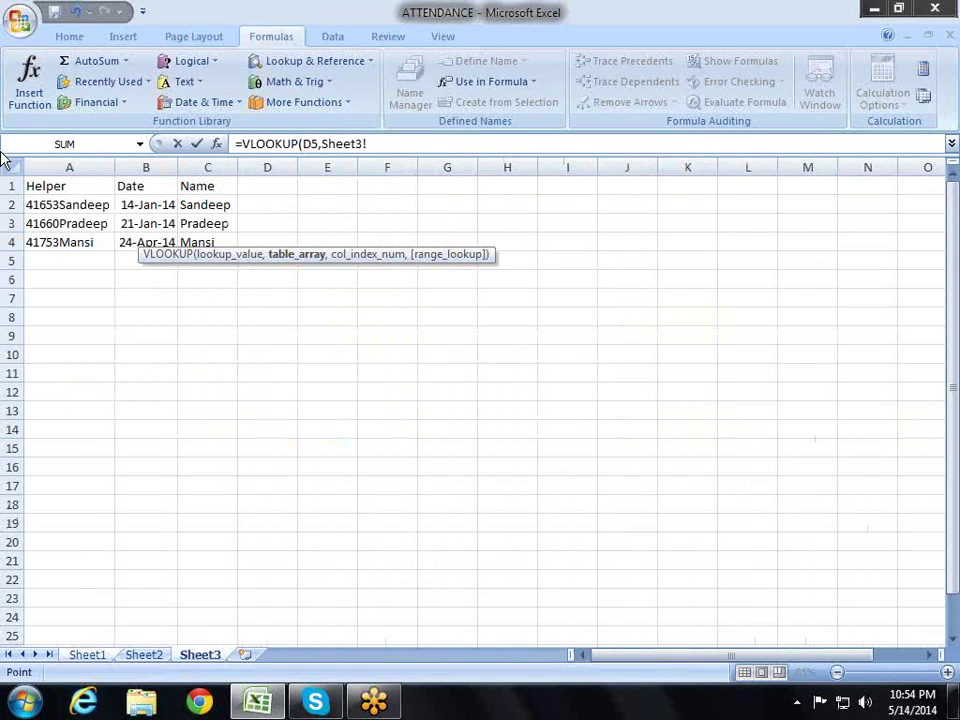
pyautogui.moveTo(30, 167); pyautogui.dragTo(212, 163)
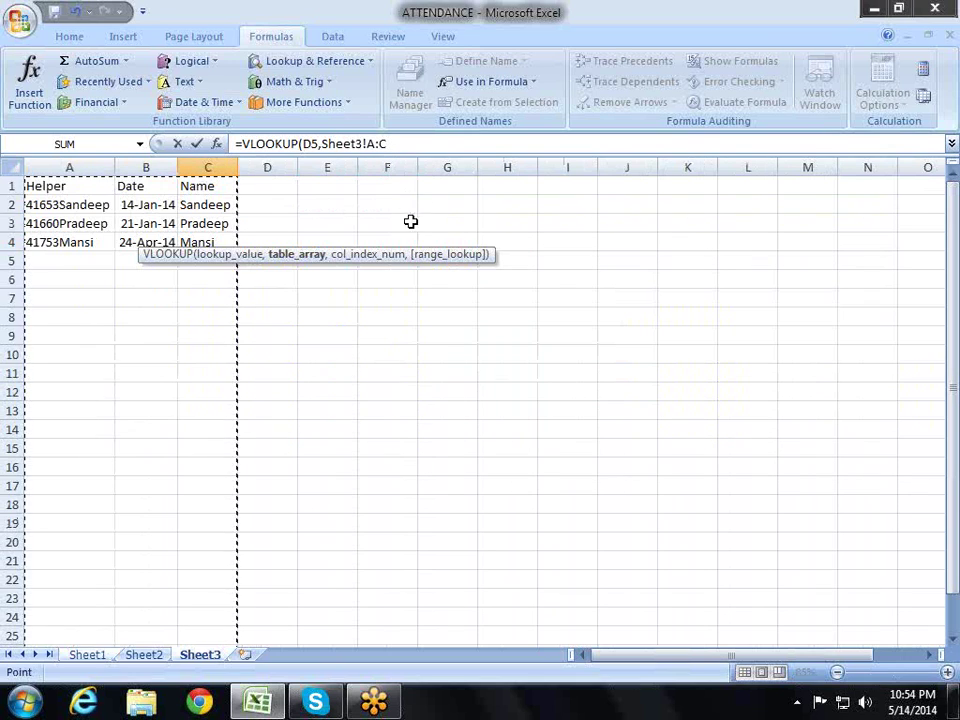
pyautogui.write(',')
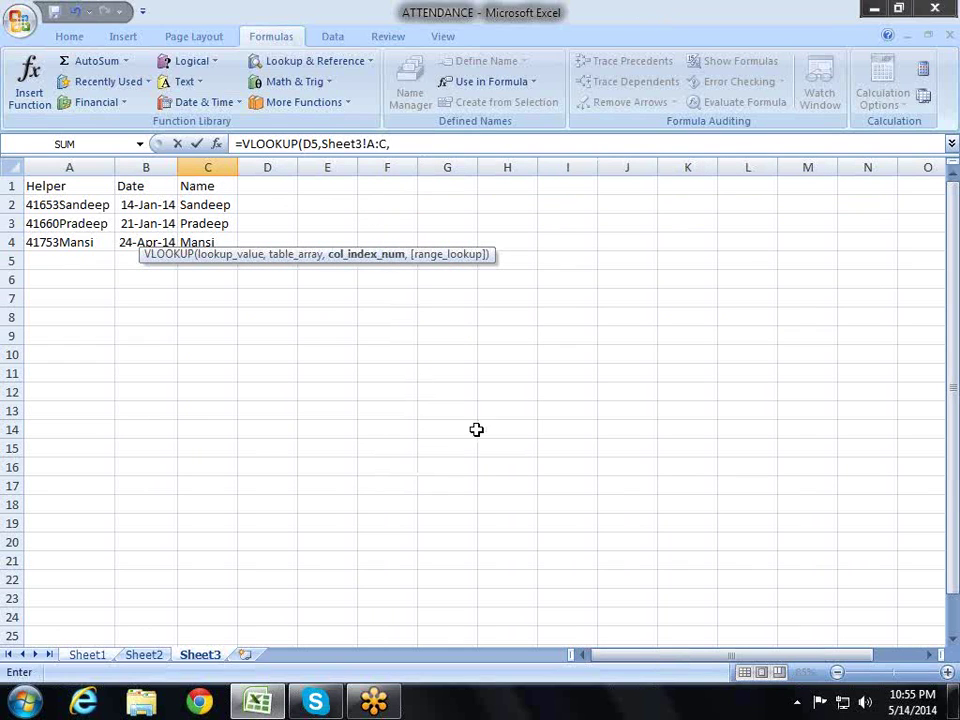
pyautogui.write('1')
pyautogui.write(',0')
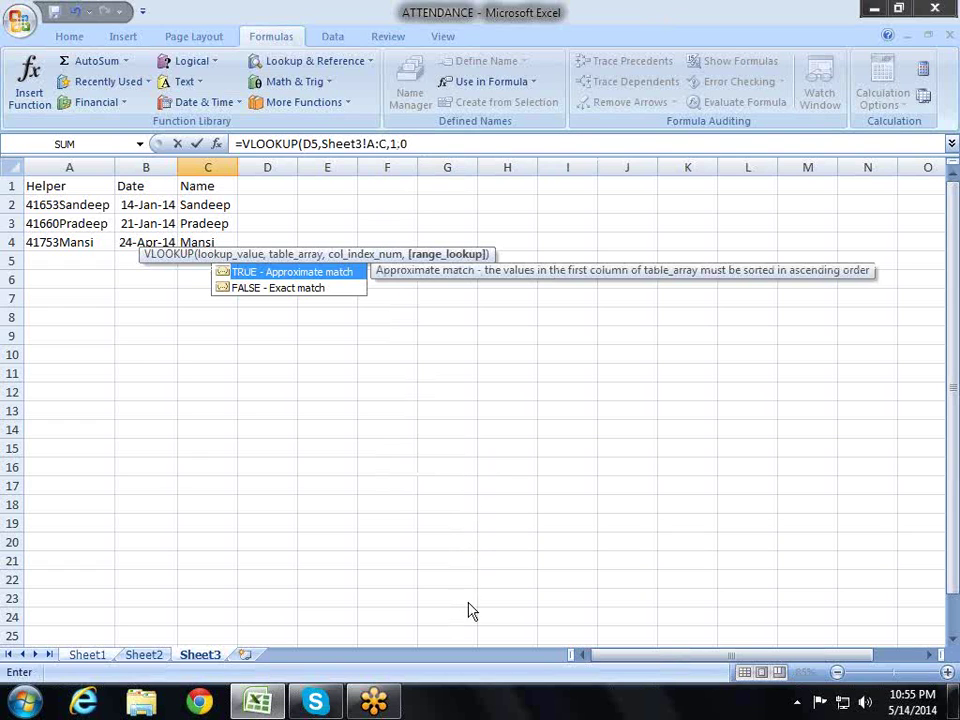
pyautogui.write(')')
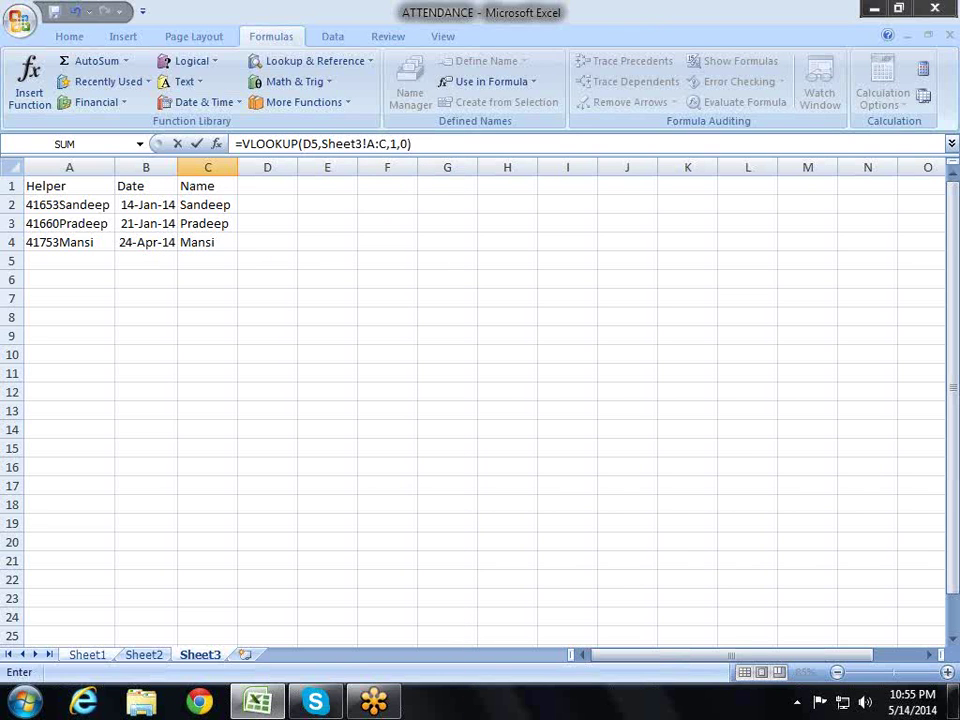
pyautogui.press('Return')
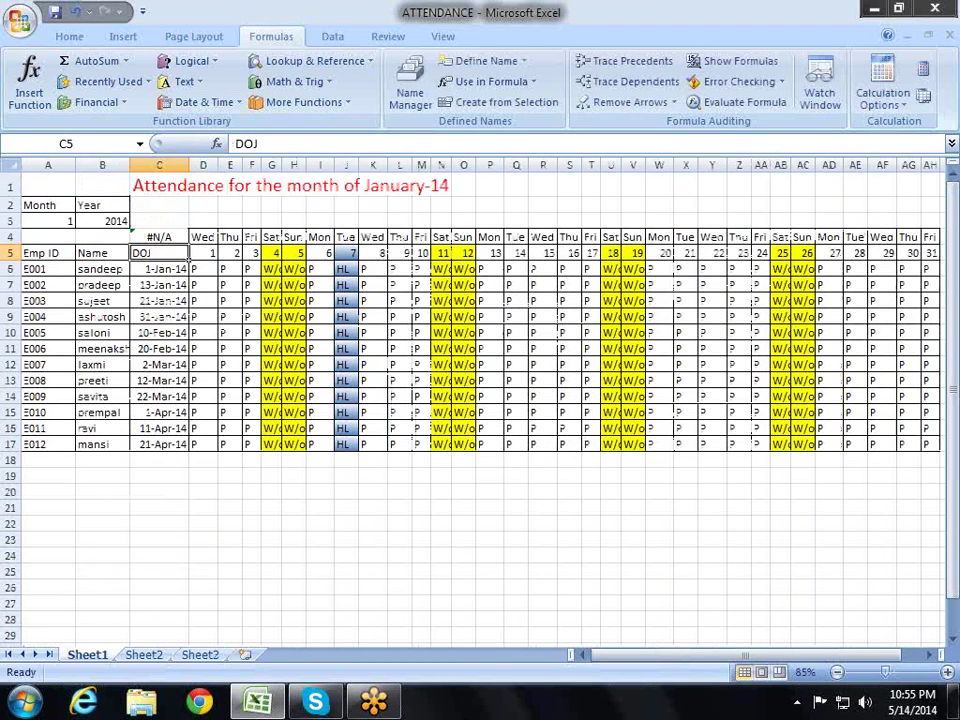
pyautogui.press('Up')
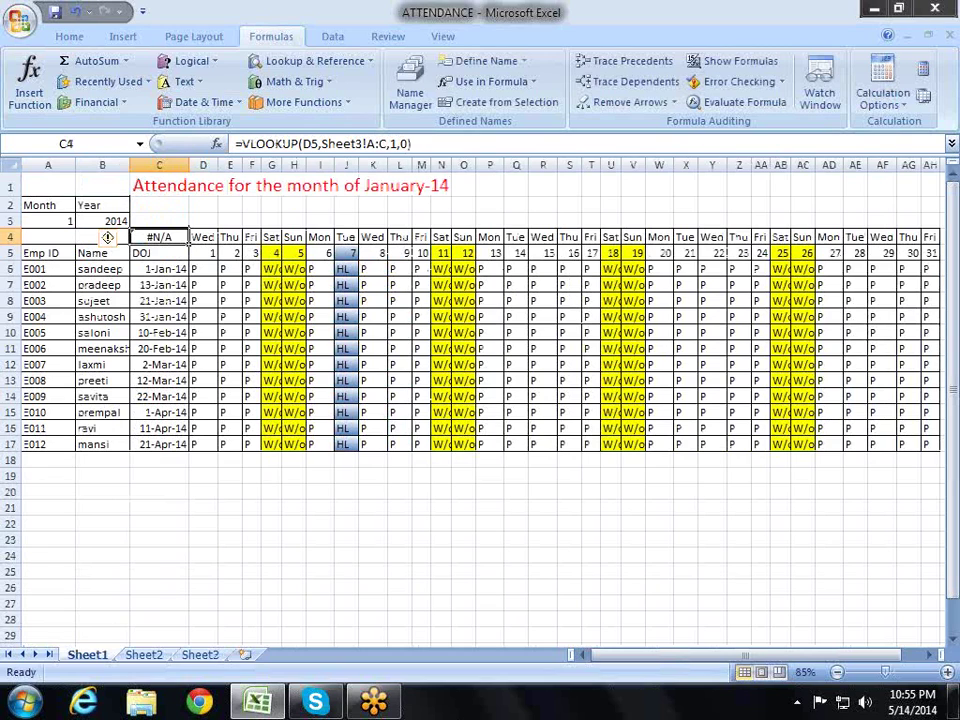
pyautogui.doubleClick(154, 237)
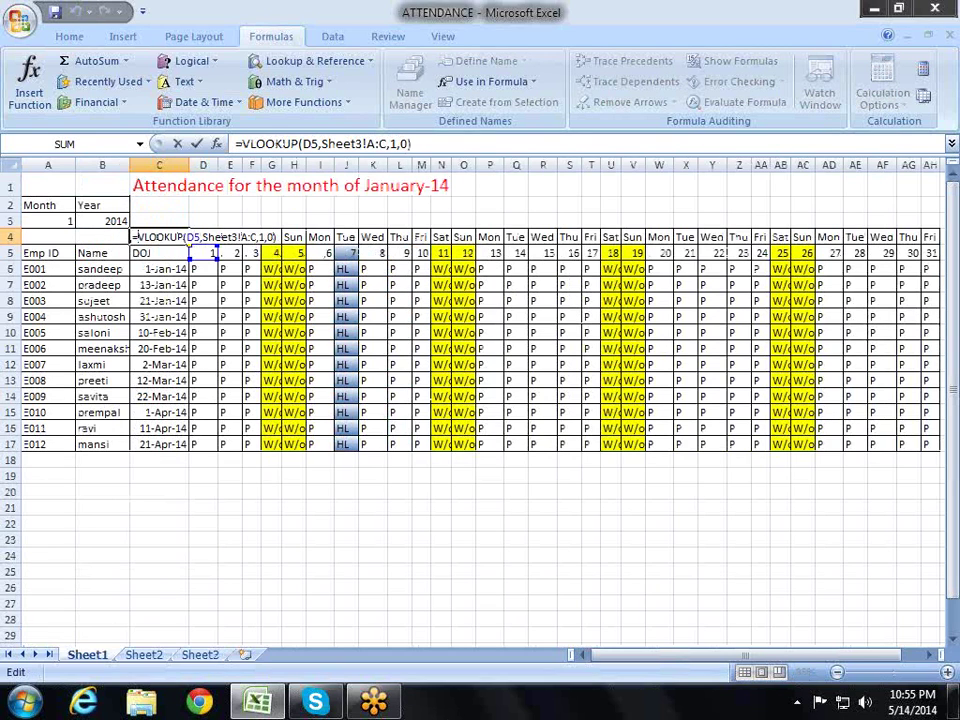
# Step: Wrap C4's lookup in ISERROR: =ISERROR(VLOOKUP(D5,Sheet3!A:C,1,0))
pyautogui.write('is')
pyautogui.press('Down')
pyautogui.press('Down')
pyautogui.press('Tab')
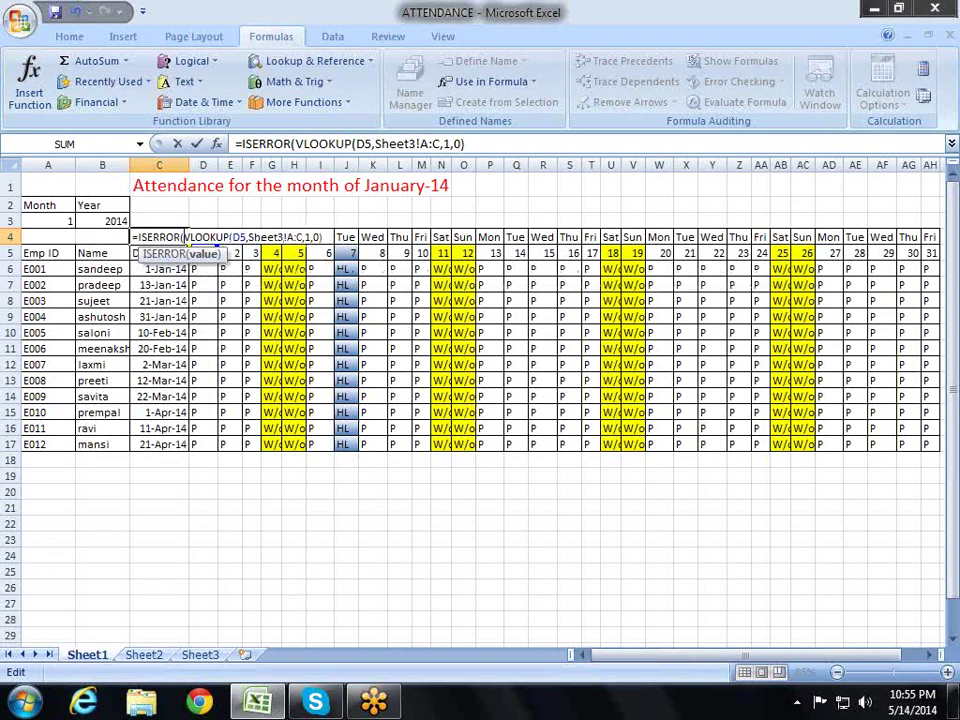
pyautogui.press('Right')
pyautogui.press('Right')
pyautogui.press('Right')
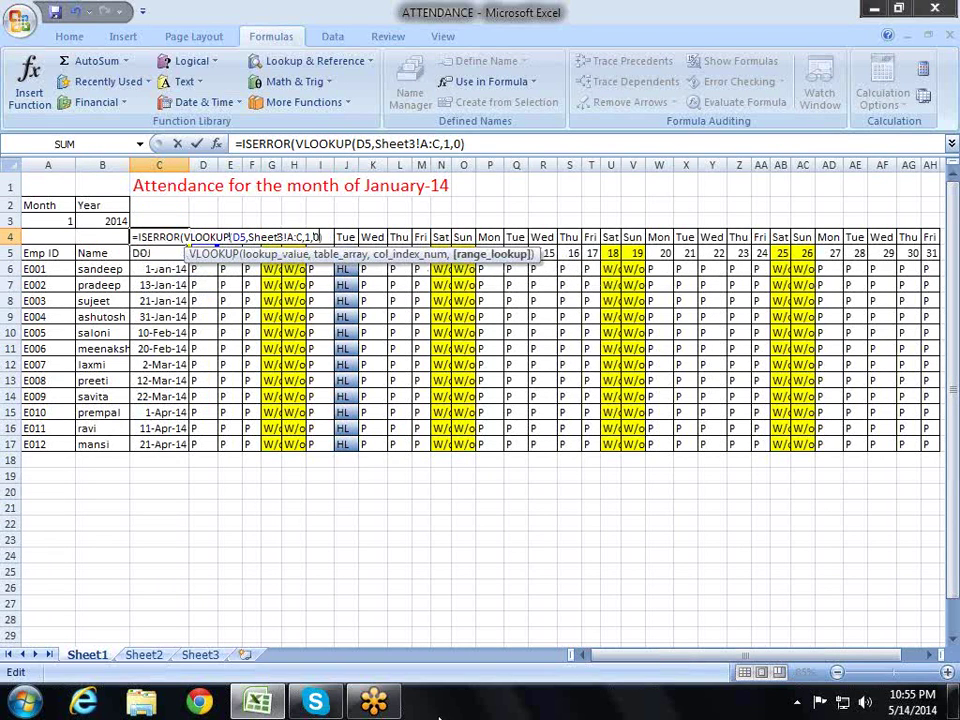
pyautogui.write(')')
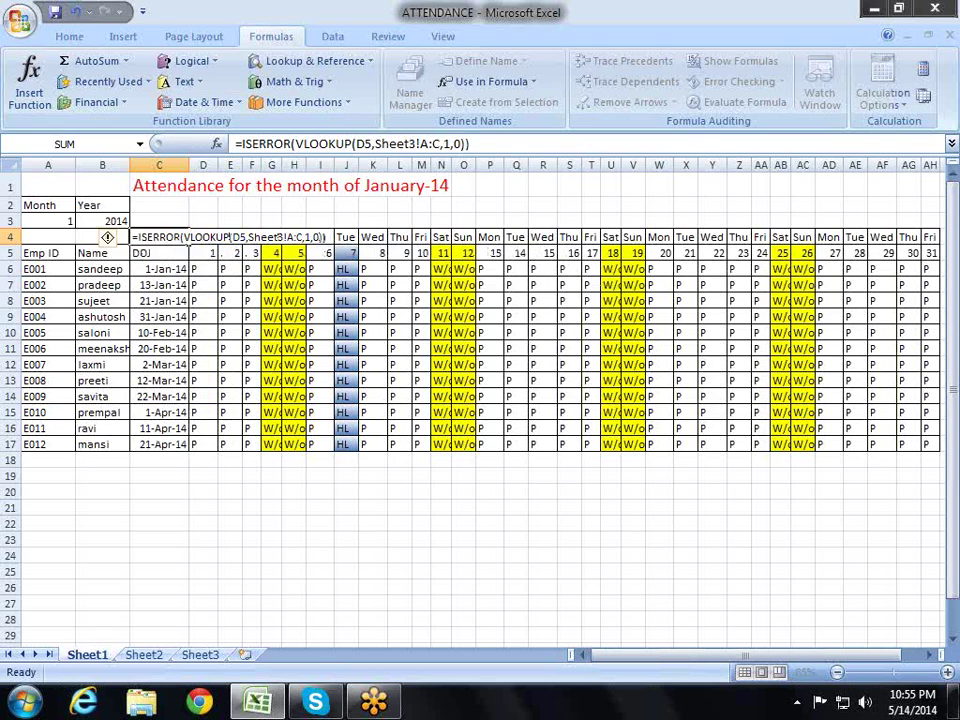
pyautogui.press('Return')
# Step: Wrap C4's ISERROR test in NOT so it shows FALSE
pyautogui.click(159, 237)
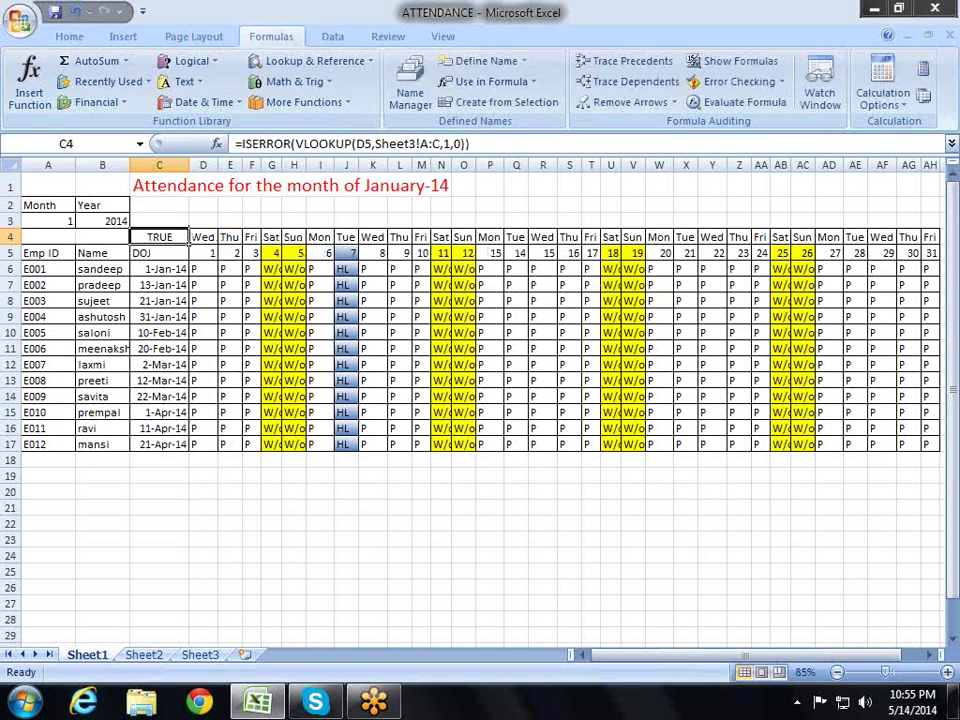
pyautogui.doubleClick(159, 237)
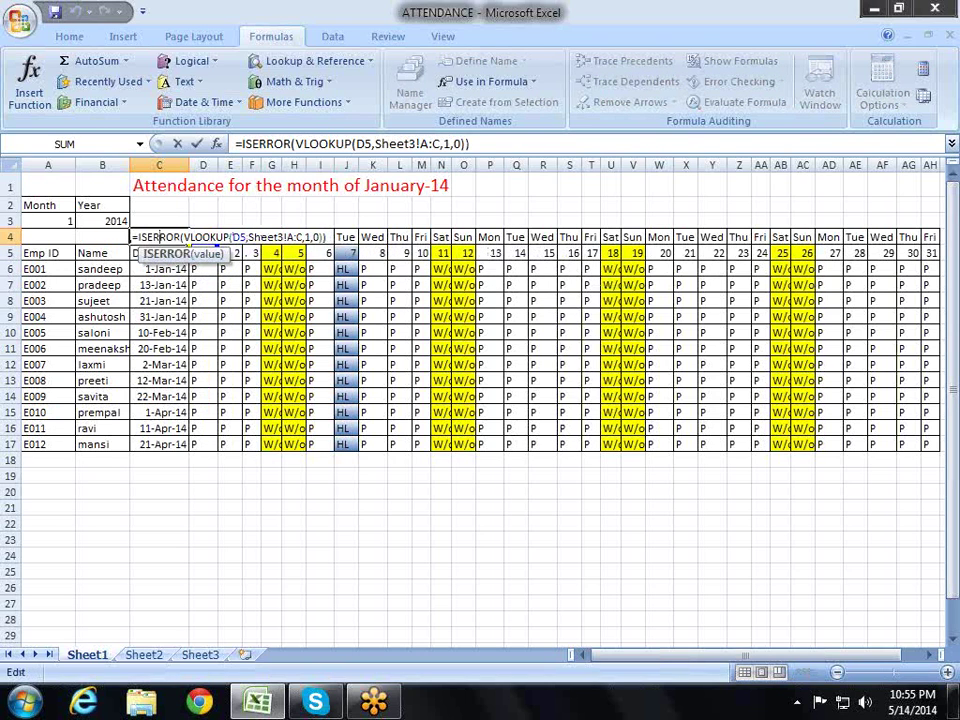
pyautogui.press('Home')
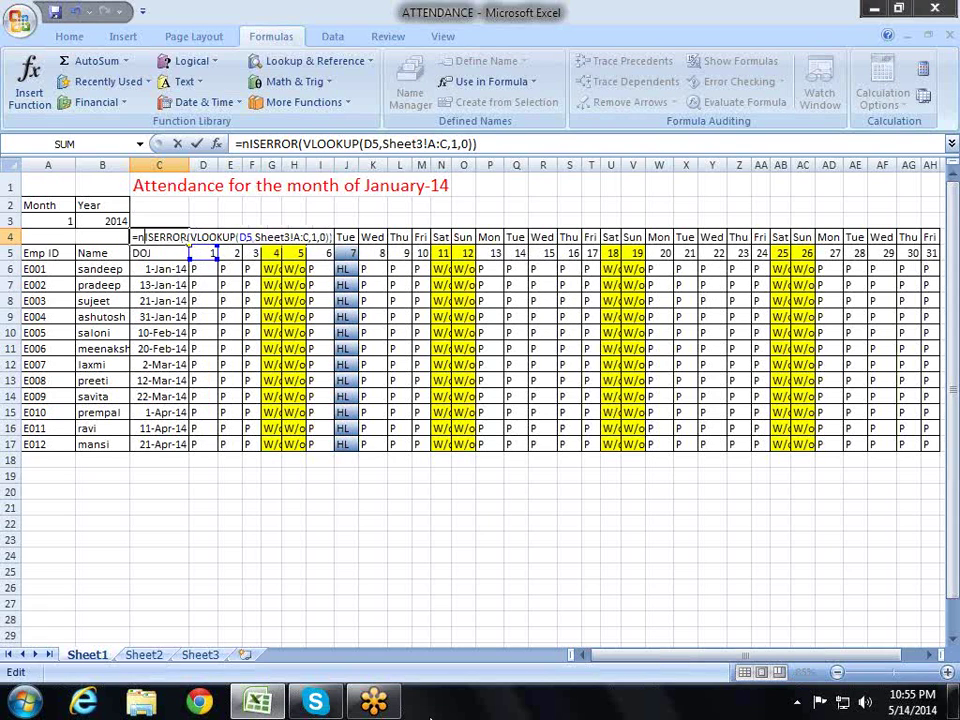
pyautogui.write('no')
pyautogui.press('Down')
pyautogui.press('Down')
pyautogui.press('Down')
pyautogui.press('Down')
pyautogui.press('Down')
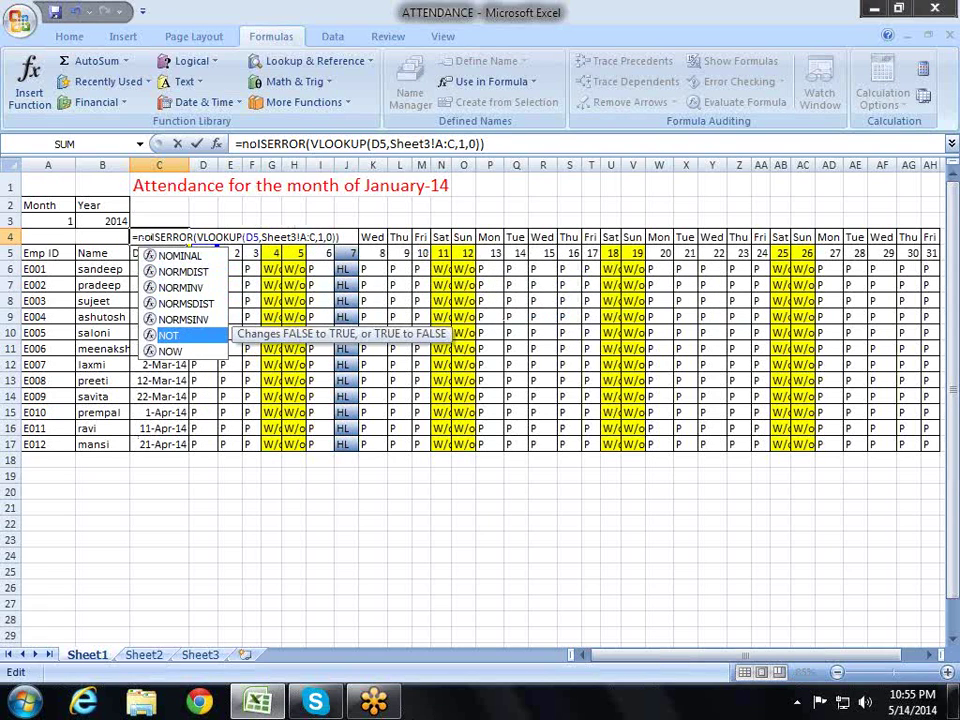
pyautogui.press('Tab')
pyautogui.click(312, 237)
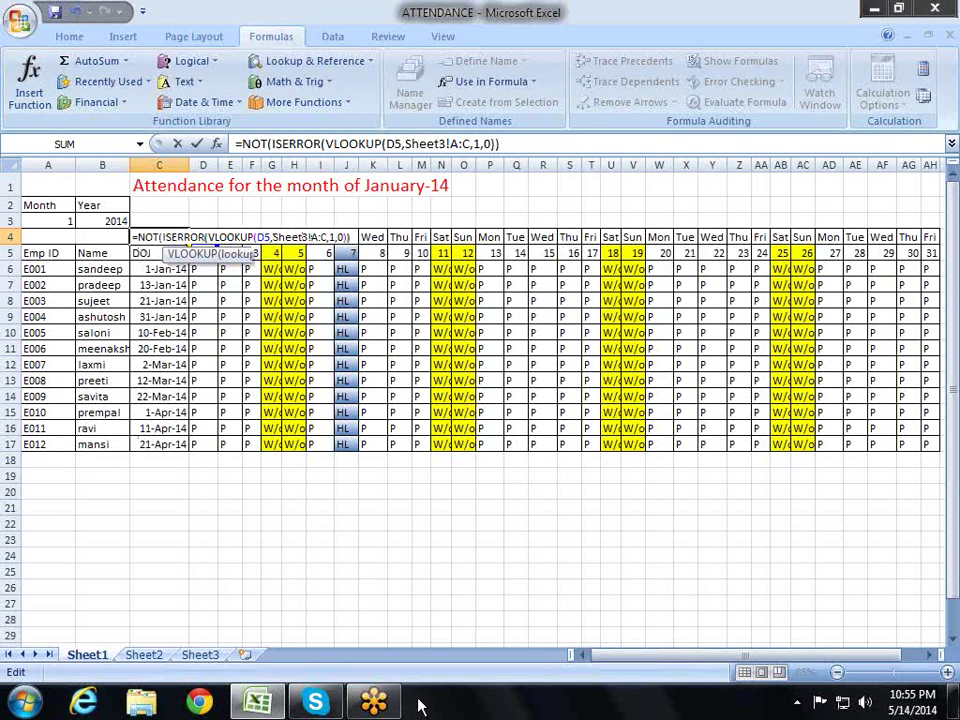
pyautogui.press('End')
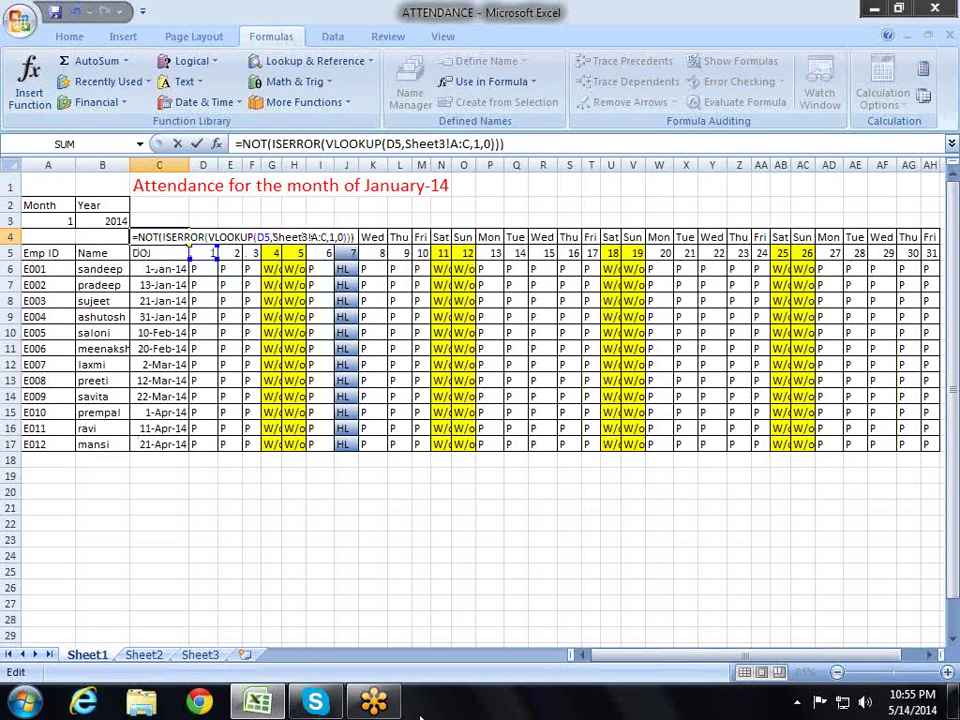
pyautogui.press('Return')
pyautogui.click(159, 237)
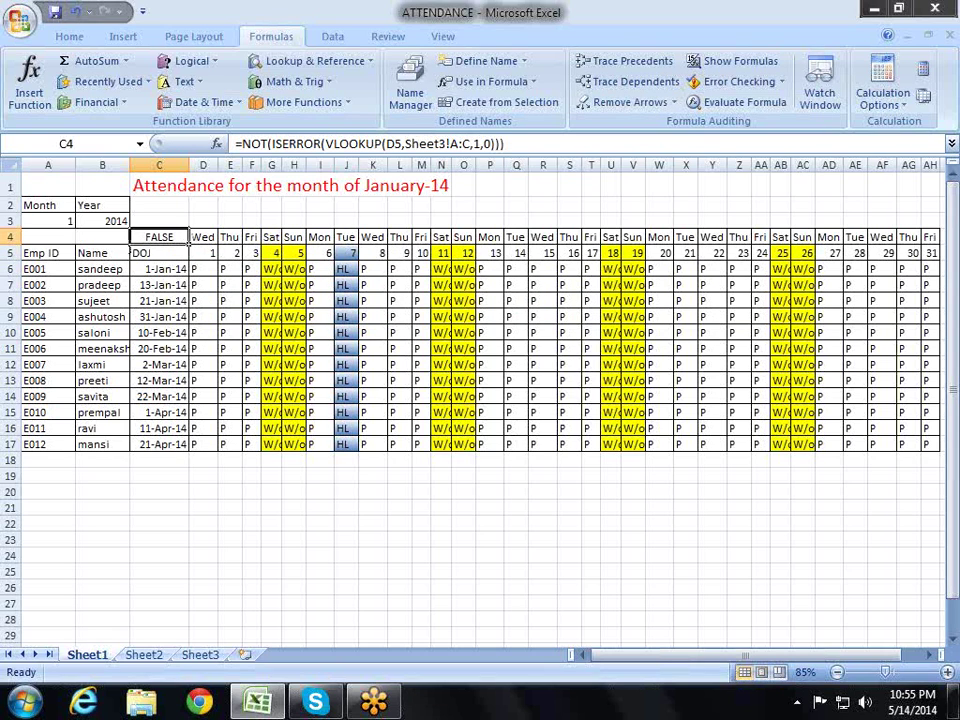
pyautogui.doubleClick(159, 237)
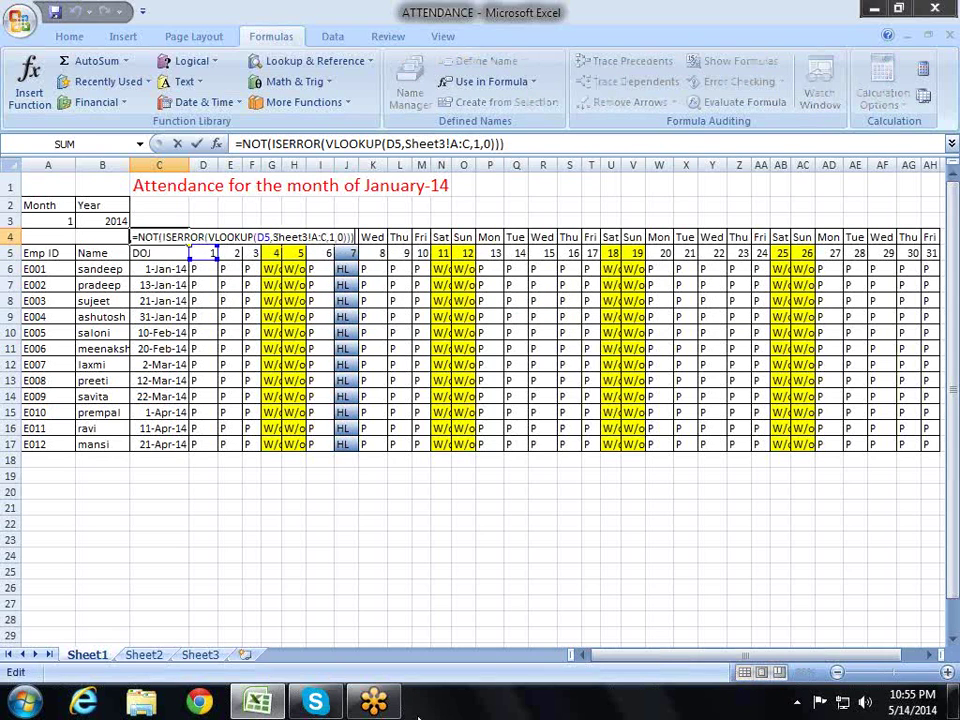
pyautogui.click(263, 237)
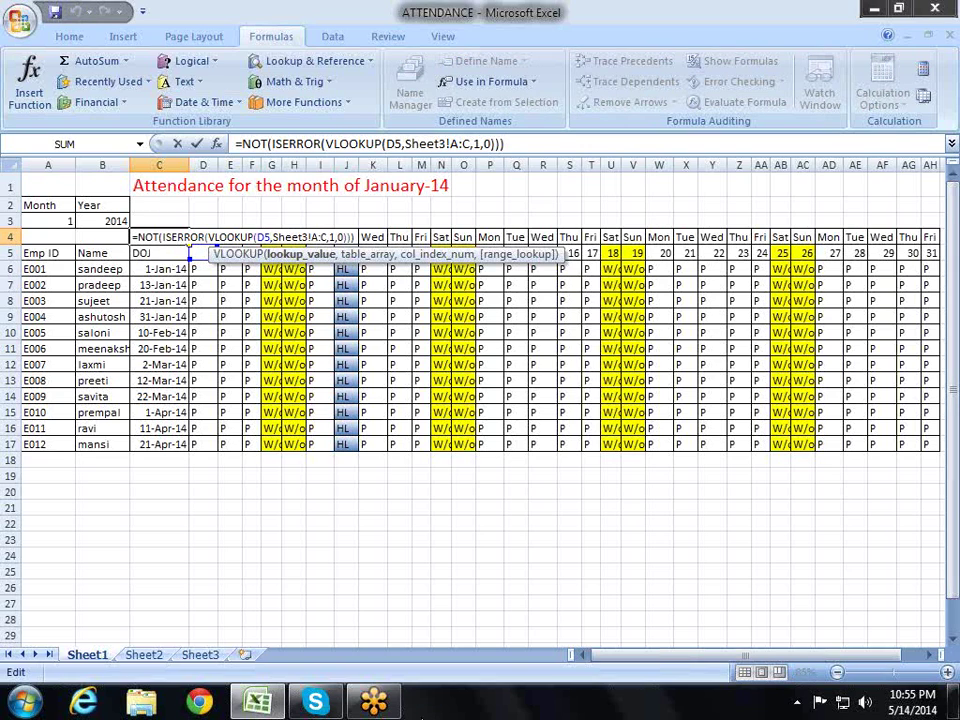
# Step: Join the employee name in B6 to C4's lookup value as D5&B6
pyautogui.write('&')
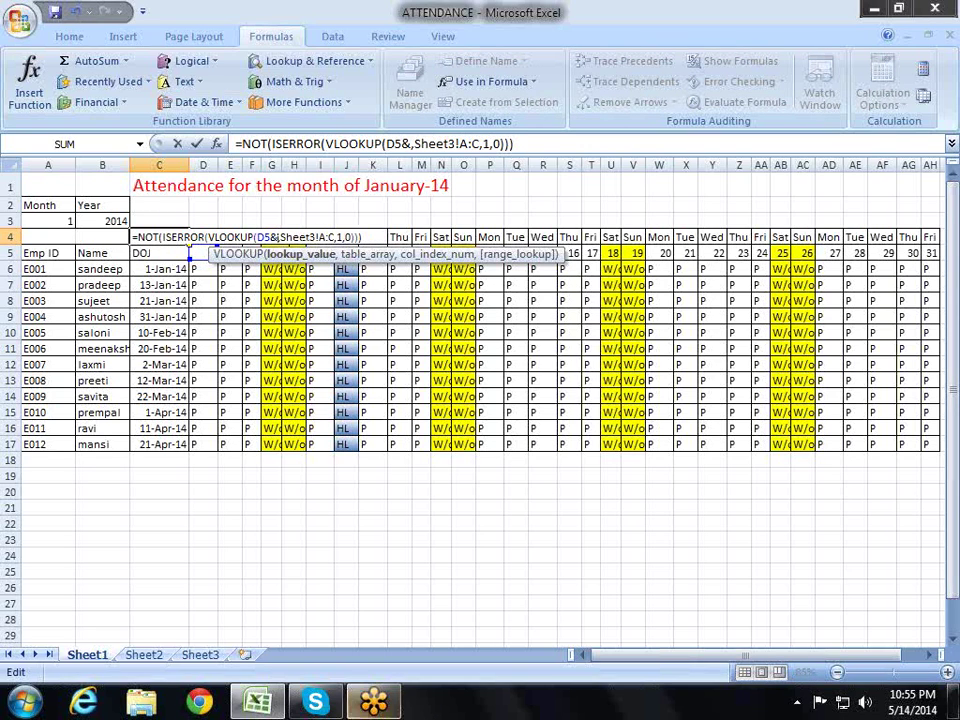
pyautogui.click(102, 269)
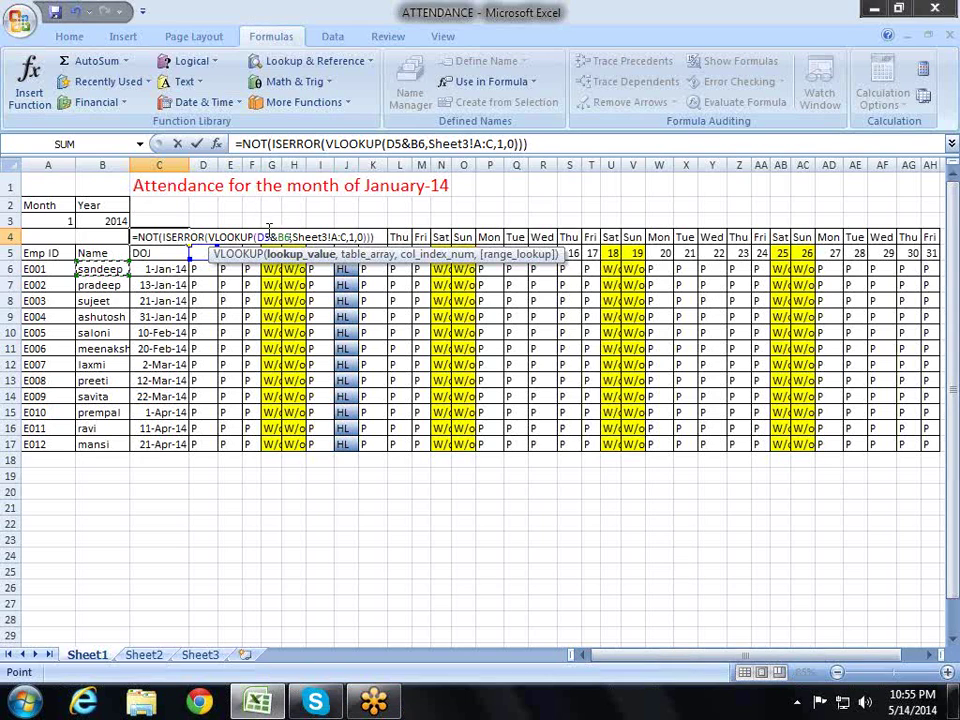
pyautogui.moveTo(263, 253); pyautogui.dragTo(263, 237)
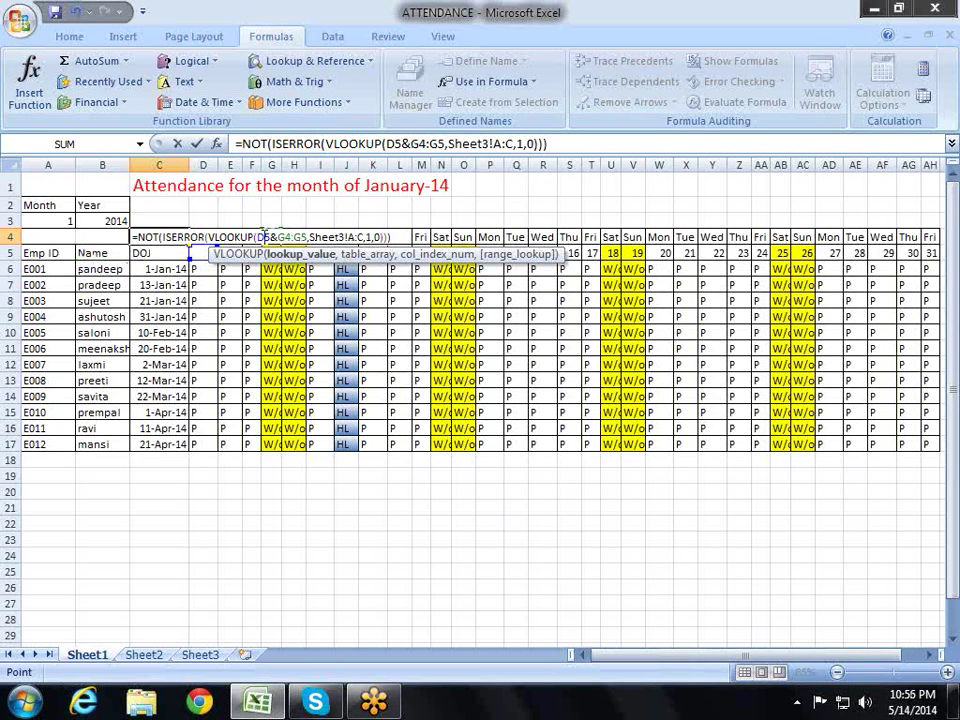
pyautogui.press('Left')
pyautogui.press('Left')
pyautogui.press('Down')
pyautogui.press('Down')
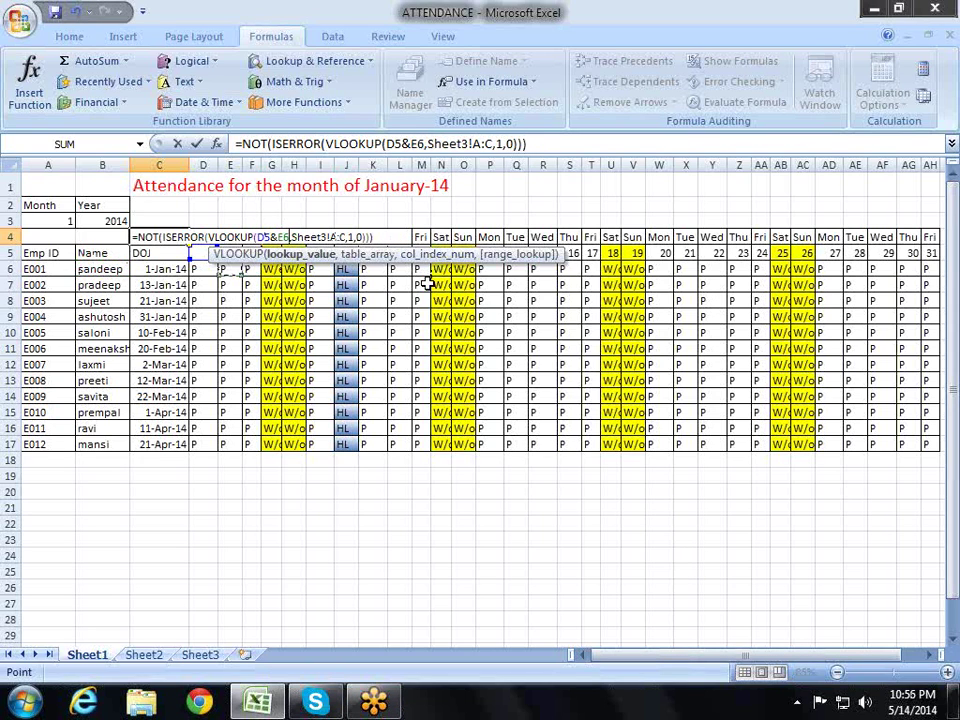
pyautogui.press('Left')
pyautogui.press('Left')
pyautogui.press('Left')
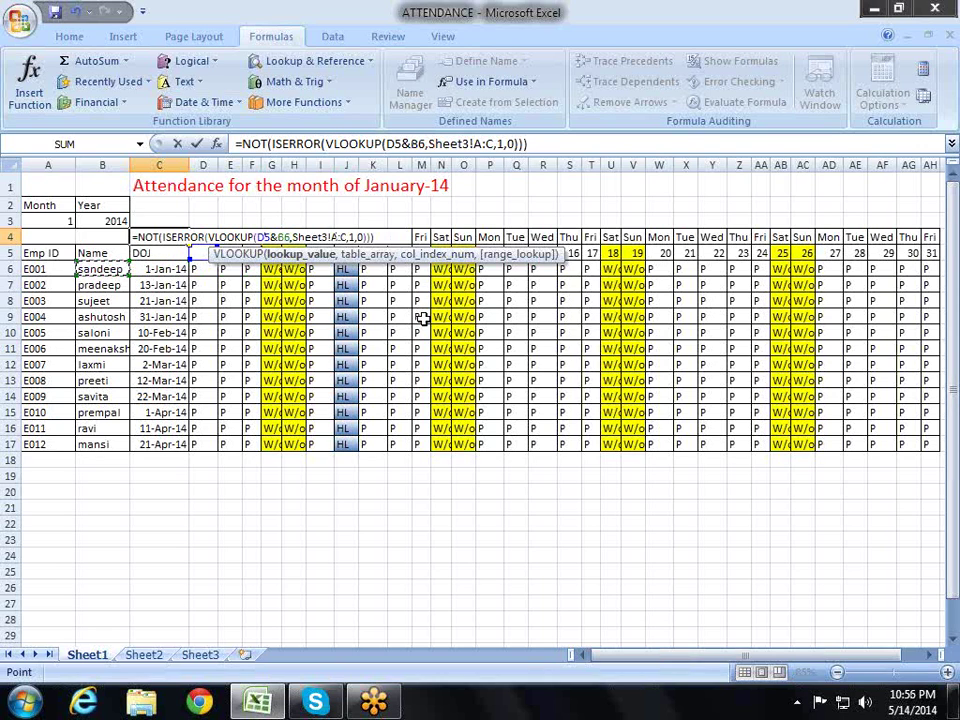
pyautogui.press('F2')
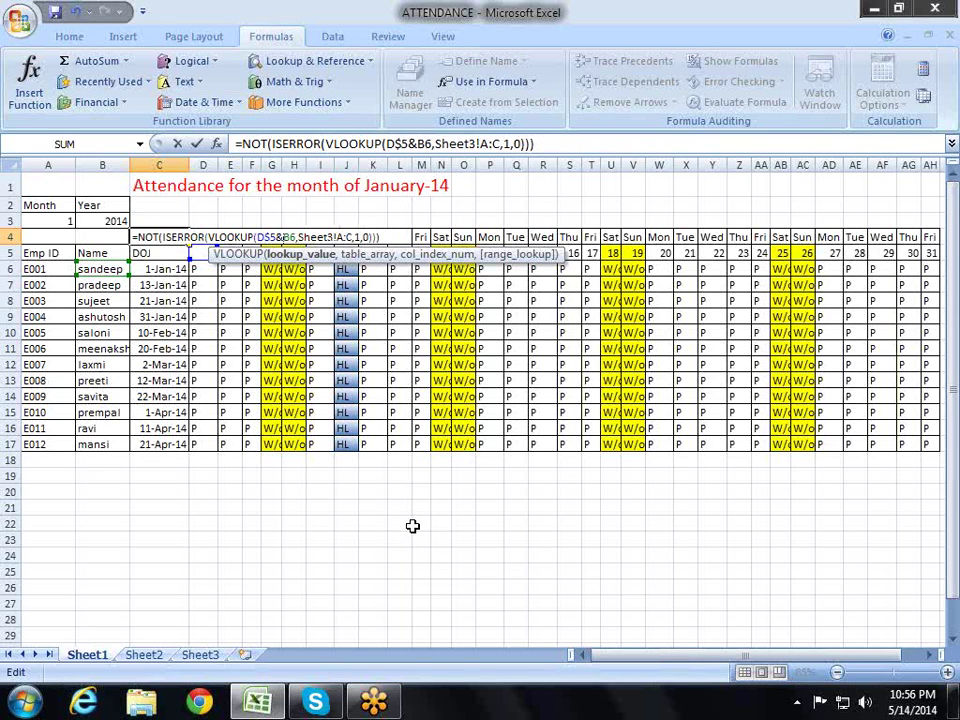
# Step: Make C4's references $B6 and Sheet3!$A:$C absolute, then select its formula text
pyautogui.write('$')
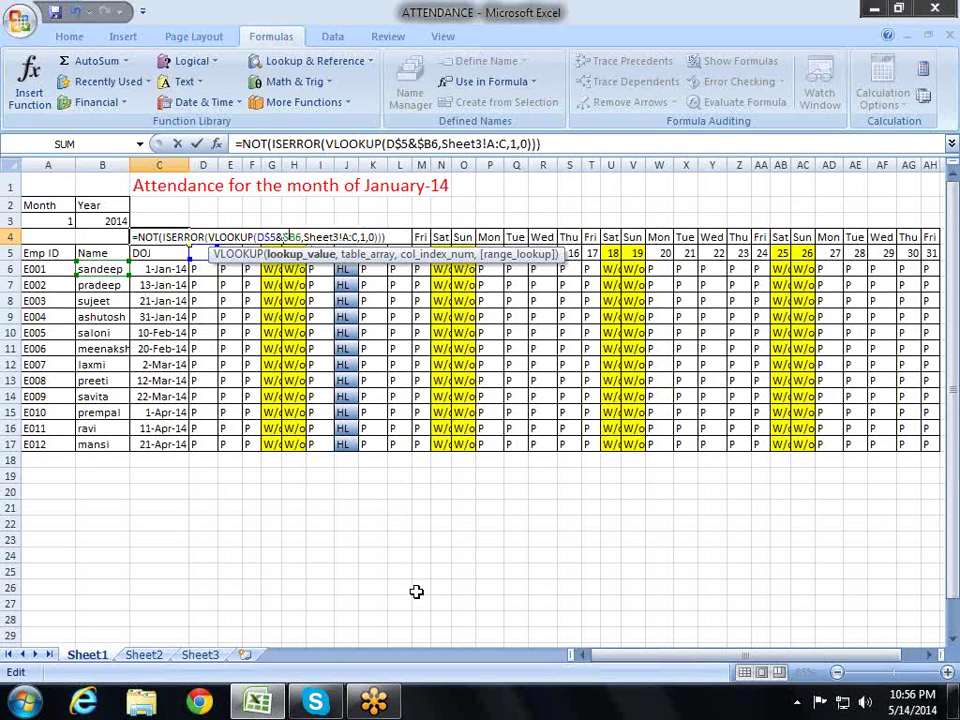
pyautogui.press('Right')
pyautogui.press('Right')
pyautogui.press('Right')
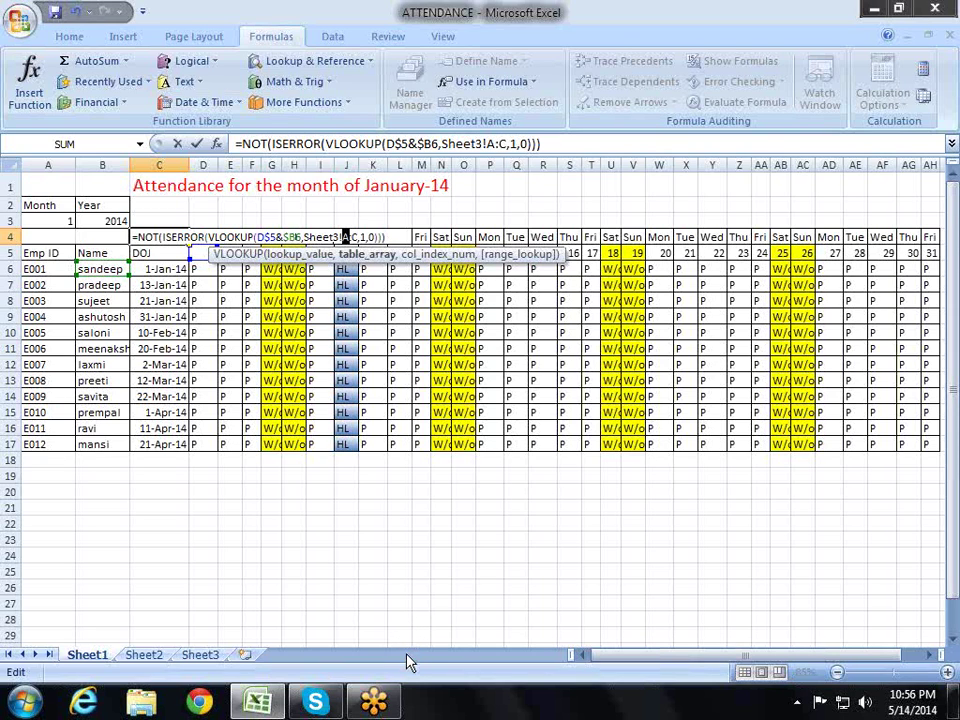
pyautogui.hotkey('shift', 'Right')
pyautogui.hotkey('shift', 'Right')
pyautogui.press('F4')
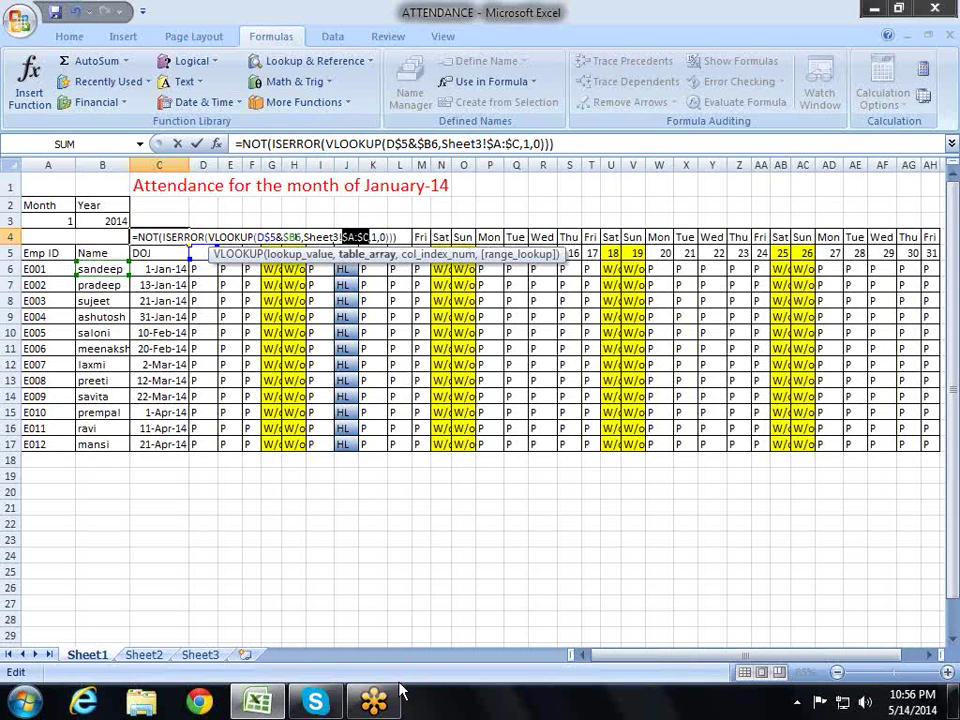
pyautogui.press('Return')
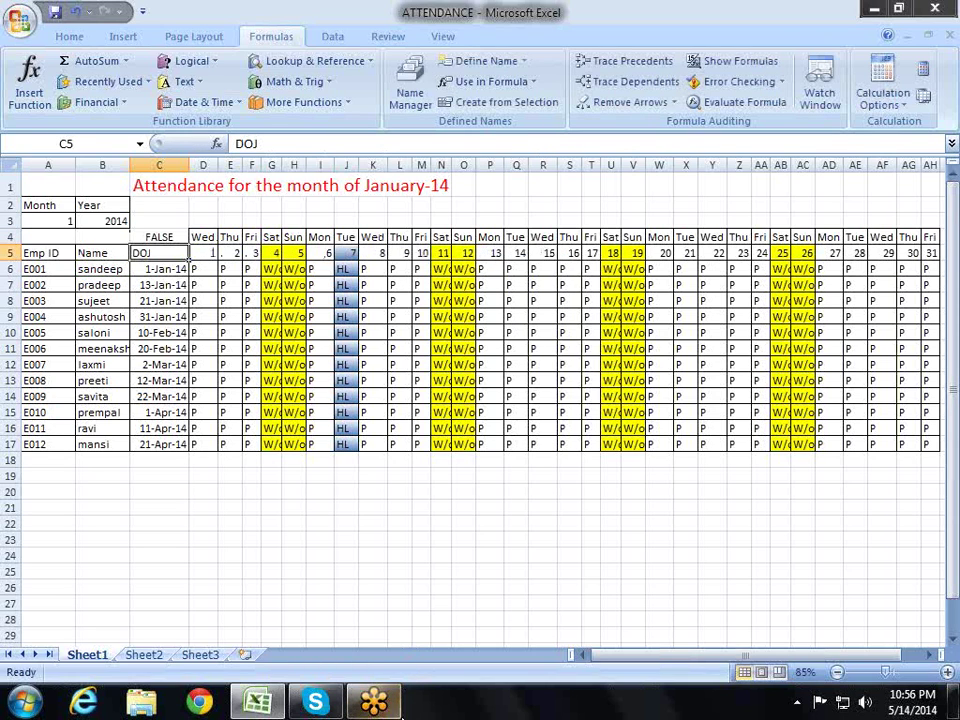
pyautogui.press('Up')
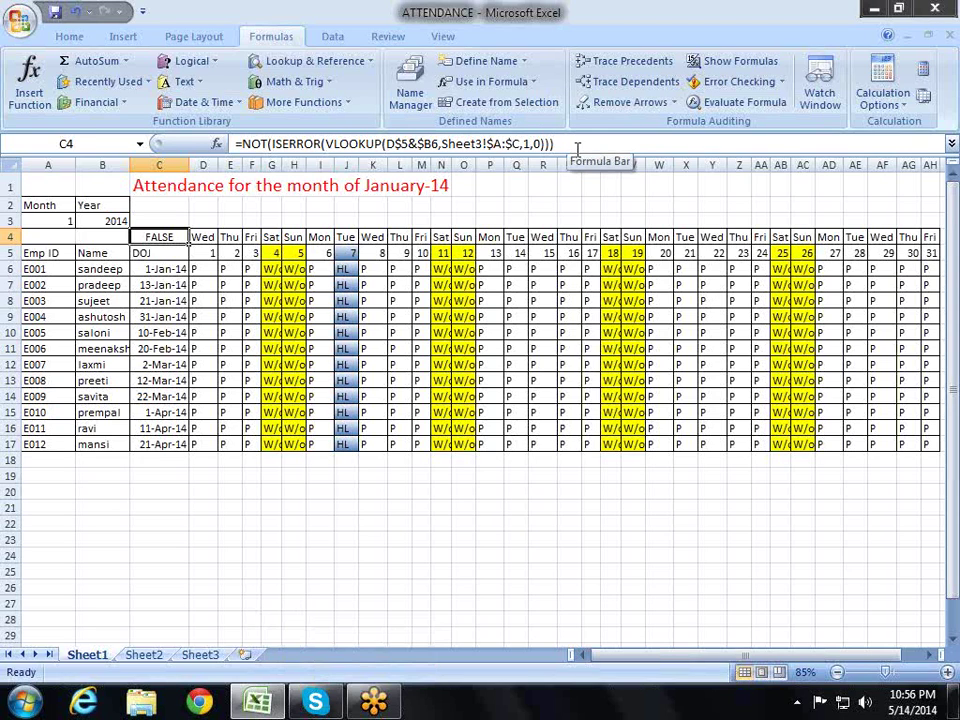
pyautogui.moveTo(577, 148); pyautogui.dragTo(75, 128)
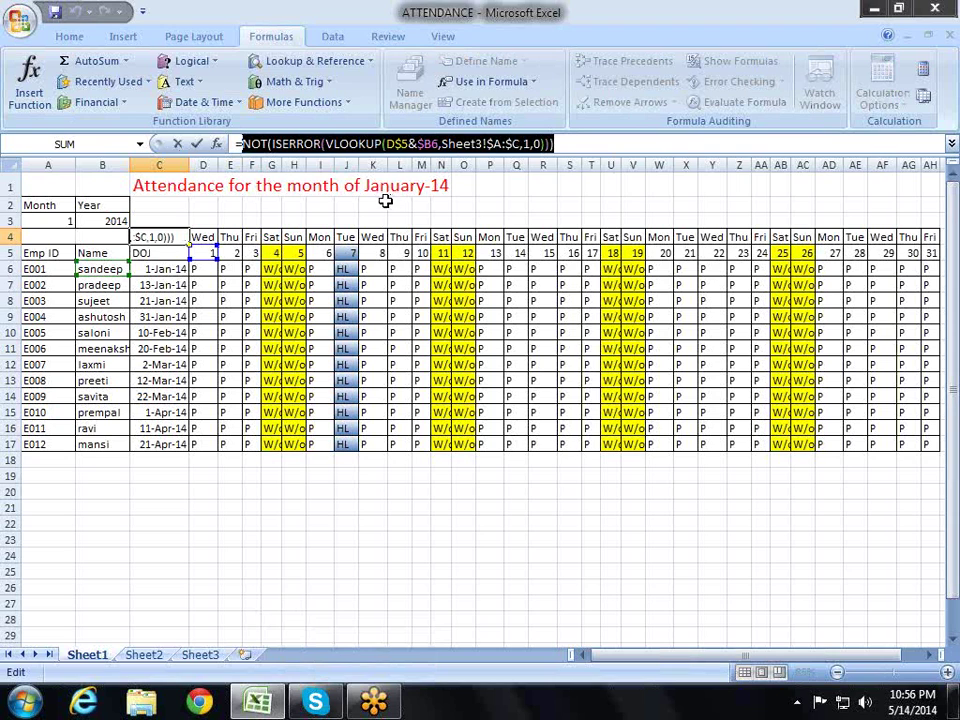
# Step: Move to D6, edit its formula and select the final "P" result to replace it
pyautogui.press('Return')
pyautogui.press('Down')
pyautogui.press('Right')
pyautogui.press('F2')
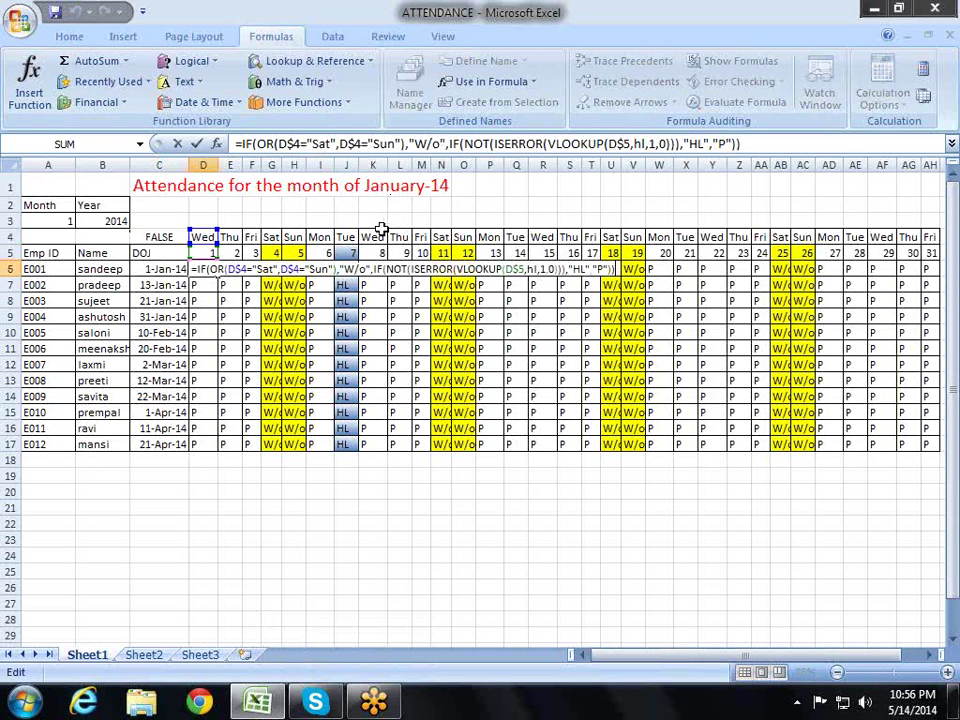
pyautogui.hotkey('shift', 'Left')
pyautogui.hotkey('shift', 'Left')
pyautogui.hotkey('shift', 'Left')
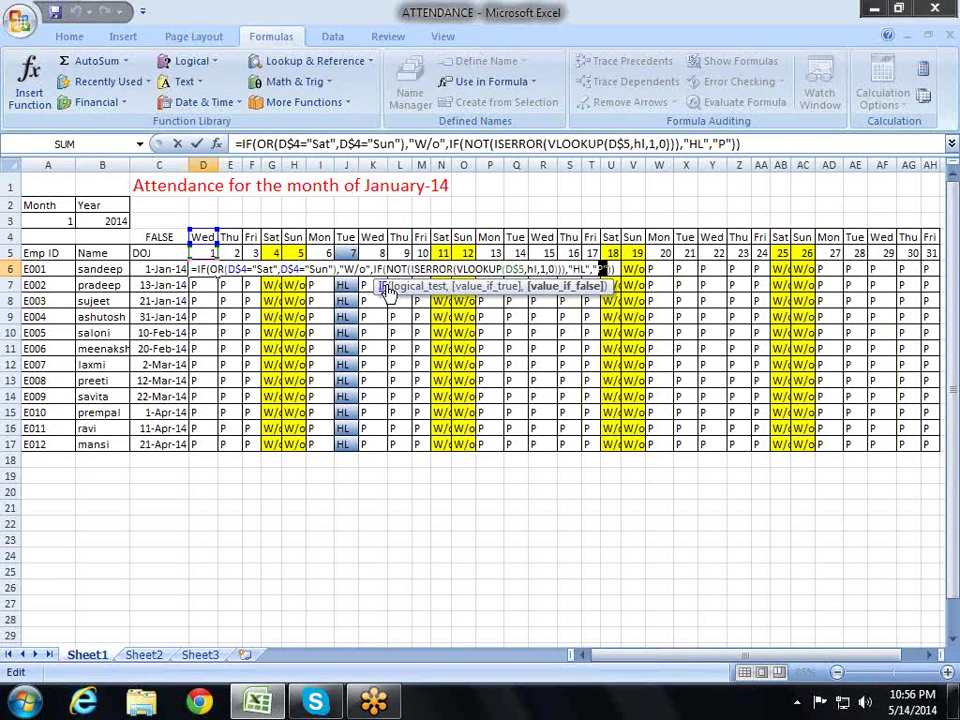
# Step: Replace it with IF(NOT(ISERROR(VLOOKUP(D$5&$B6,Sheet3!$A:$C,1,0))),"L","P")
pyautogui.write('if')
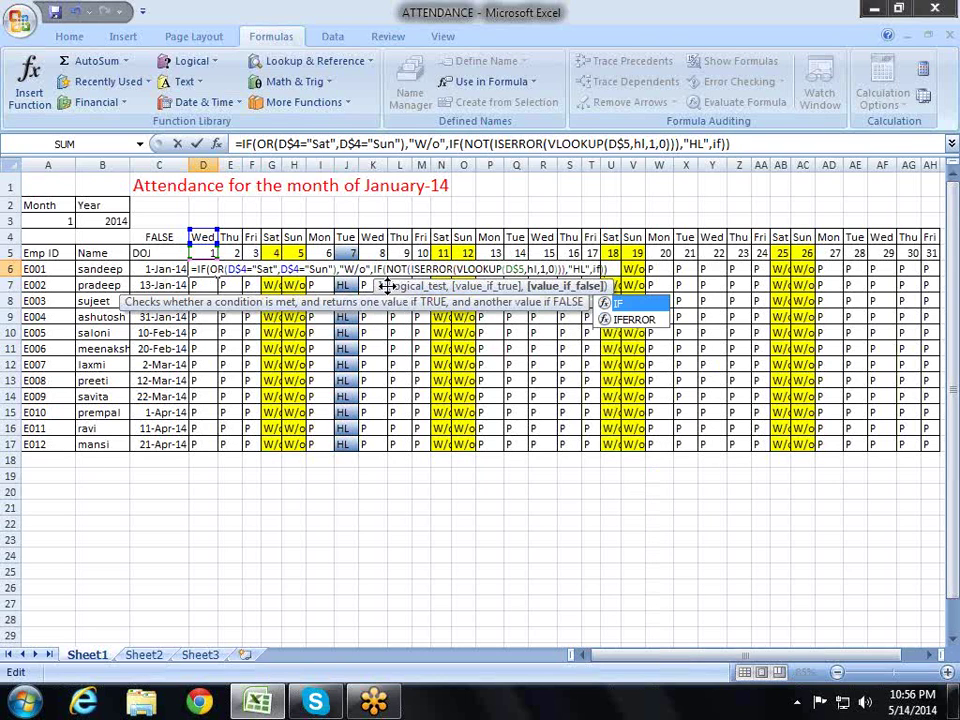
pyautogui.press('Tab')
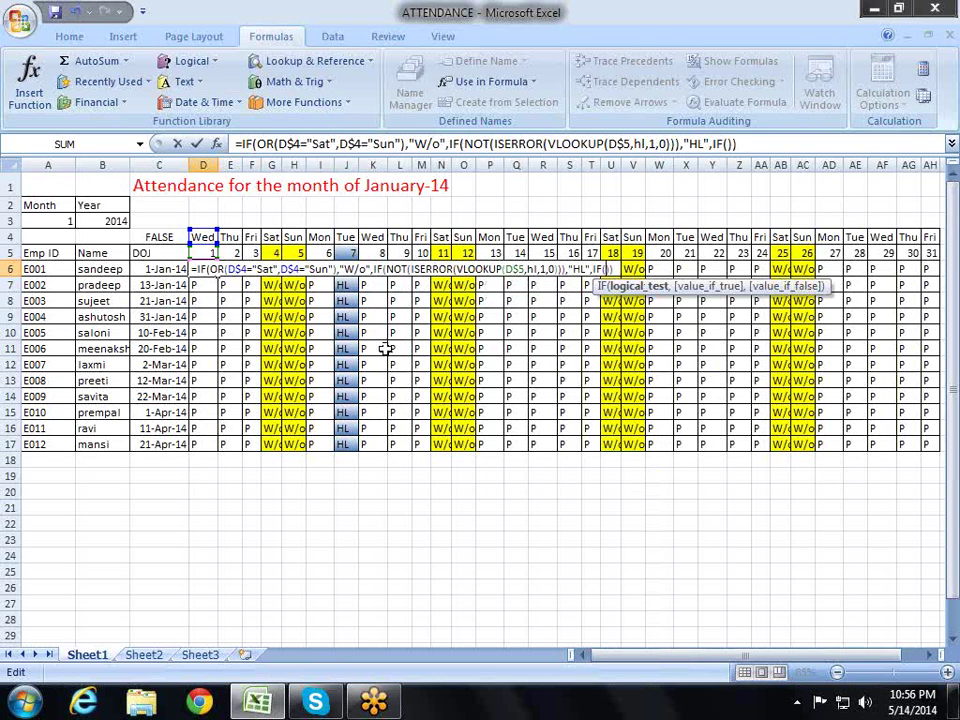
pyautogui.write(')')
pyautogui.press('Left')
pyautogui.press('Right')
pyautogui.press('Left')
pyautogui.press('Left')
pyautogui.hotkey('ctrl', 'v')
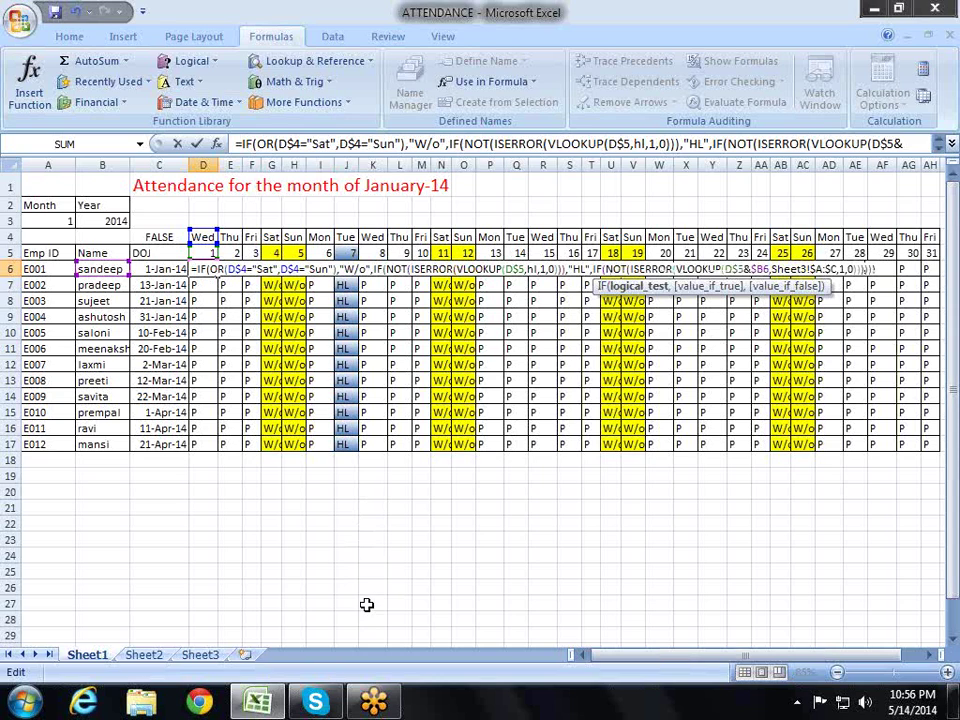
pyautogui.press('End')
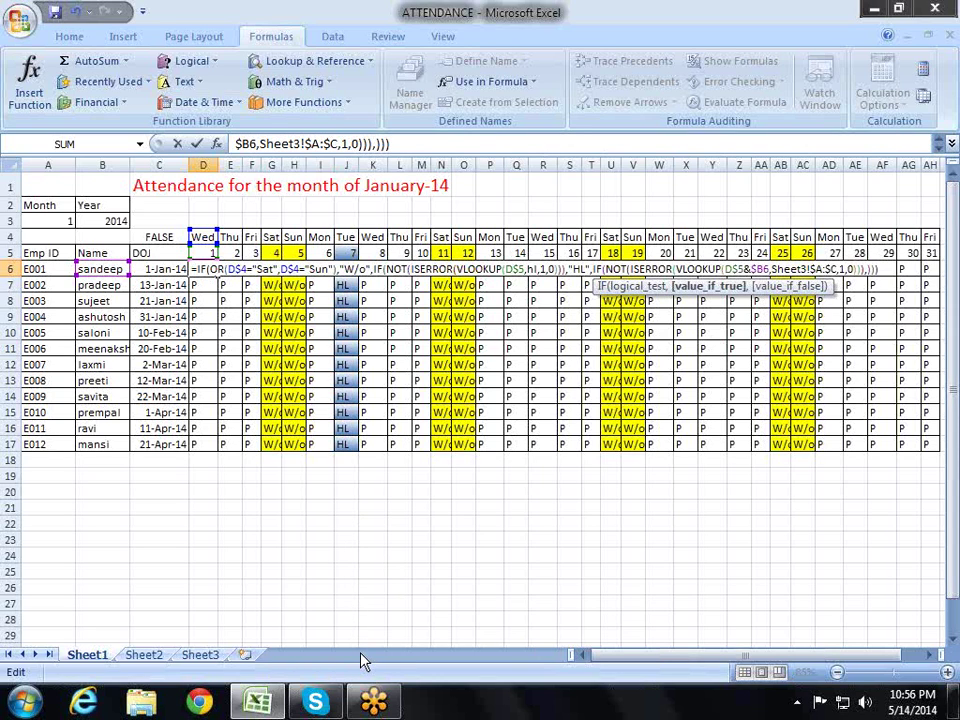
pyautogui.write('""')
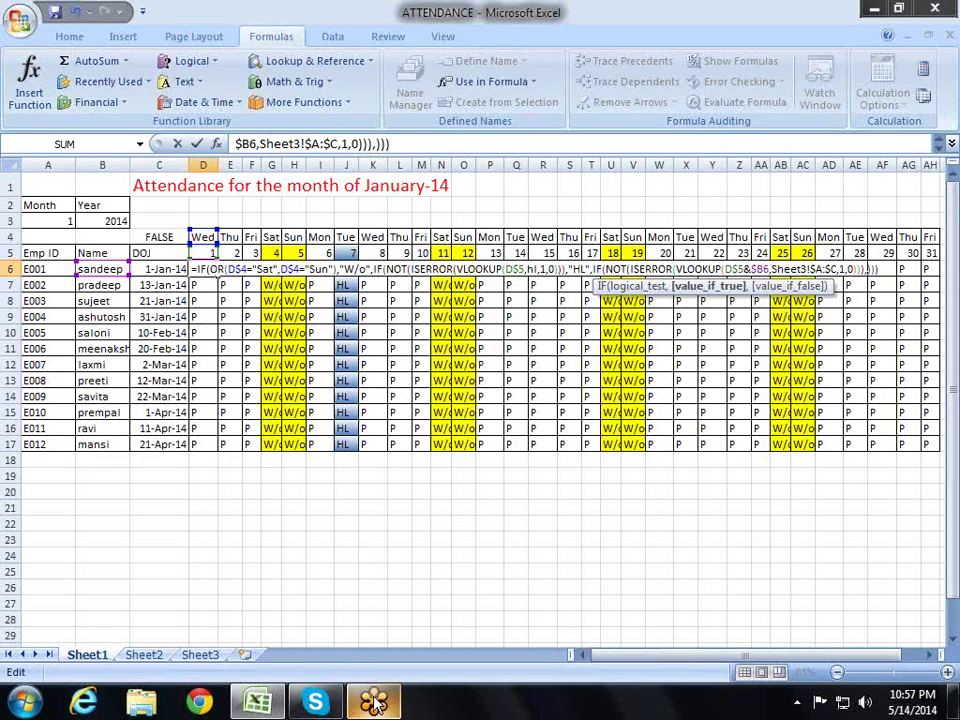
pyautogui.write('L')
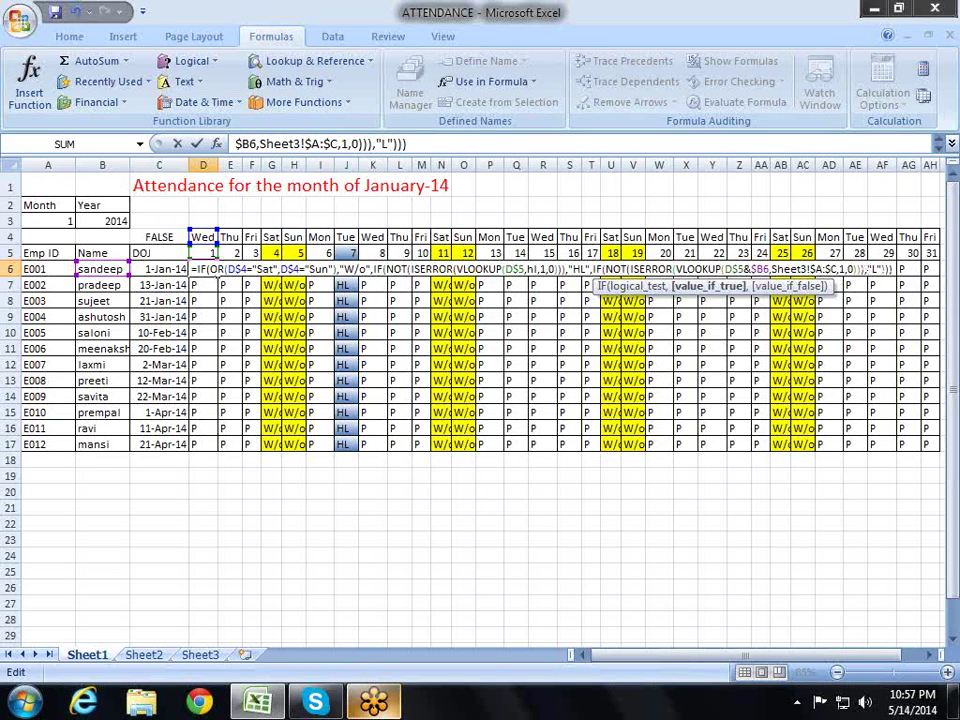
pyautogui.moveTo(373, 703)
pyautogui.write(',"P"')
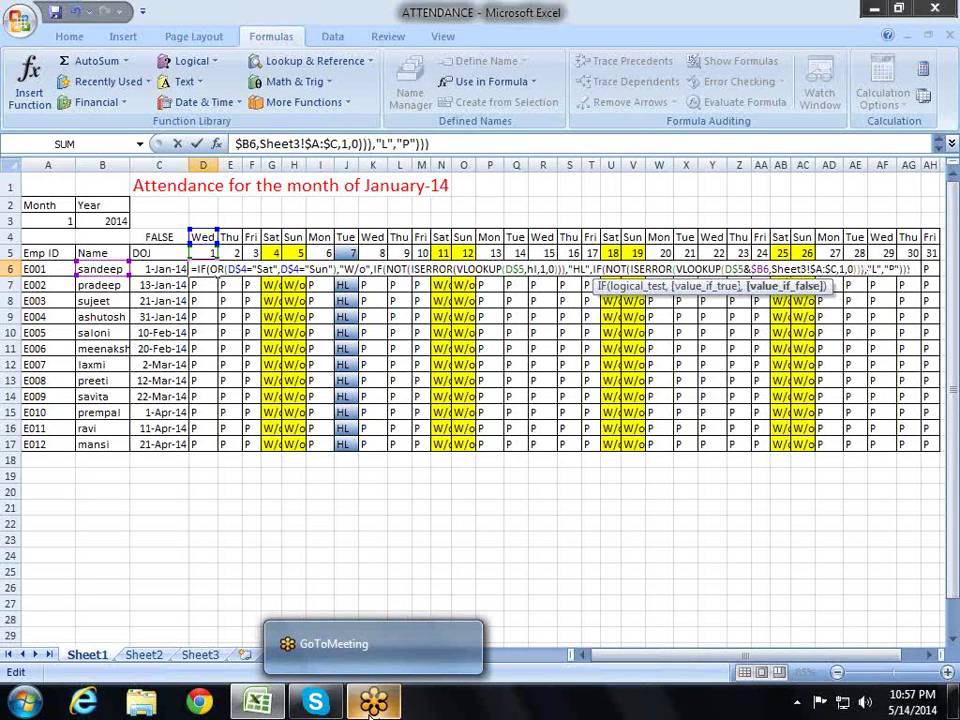
# Step: Commit the leave-aware formula in D6 and paste it across D6:AH17
pyautogui.press('Return')
pyautogui.press('Up')
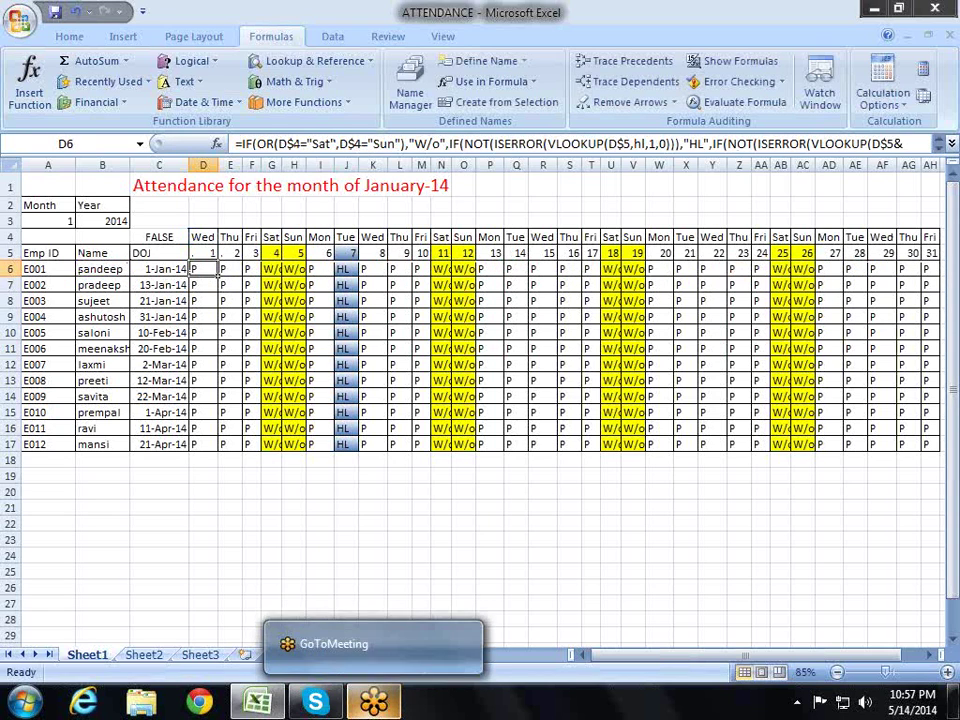
pyautogui.hotkey('ctrl', 'c')
pyautogui.press('Down')
pyautogui.press('Up')
pyautogui.hotkey('ctrl', 'shift', 'Right')
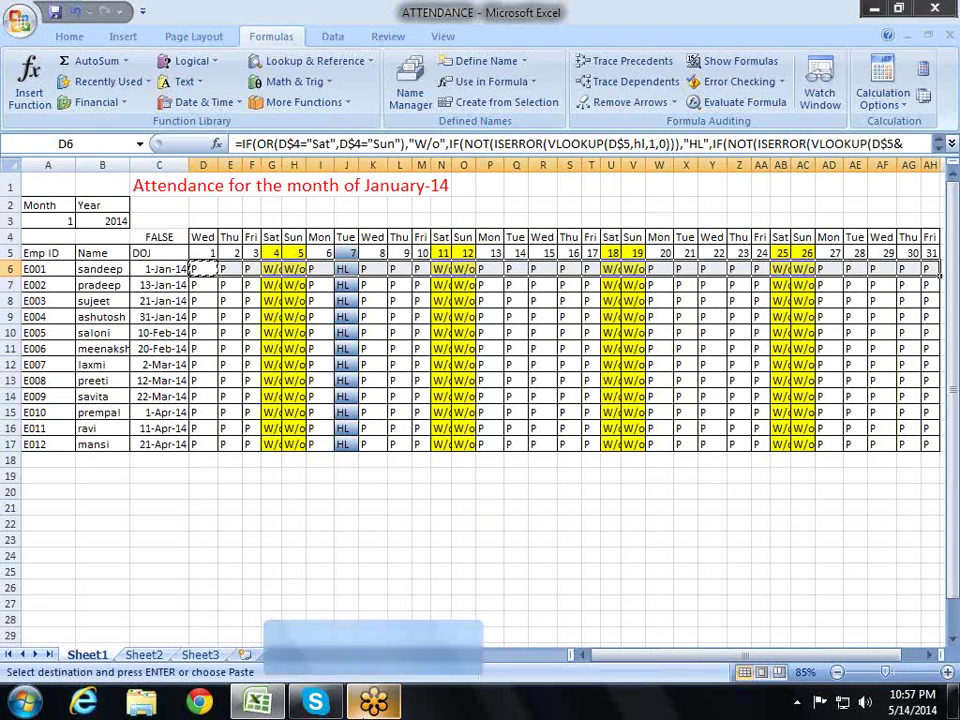
pyautogui.hotkey('ctrl', 'shift', 'Down')
pyautogui.hotkey('ctrl', 'v')
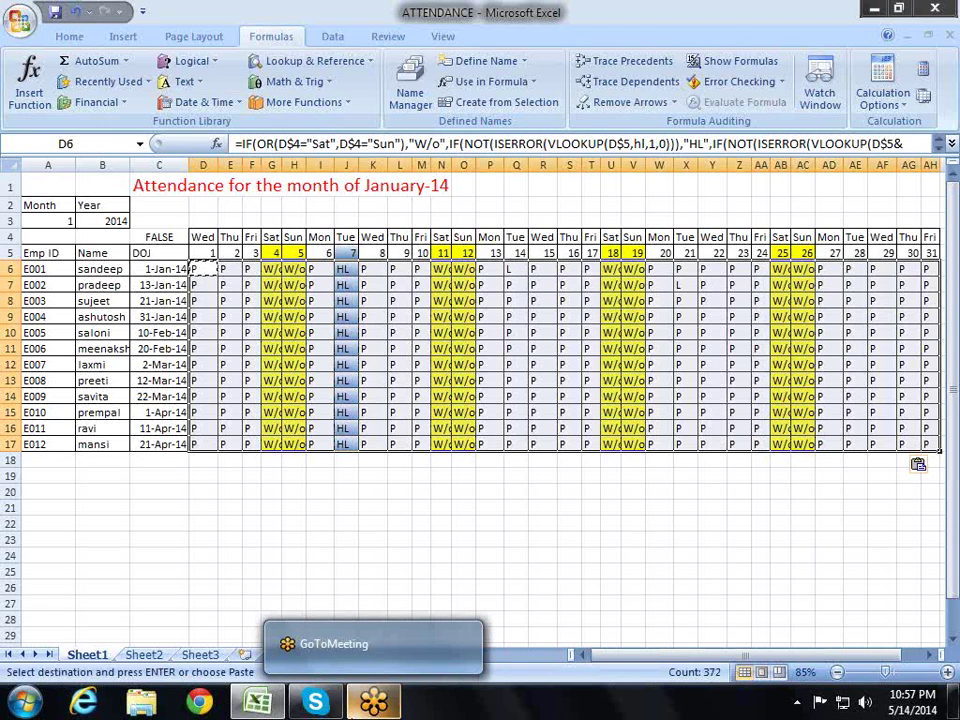
# Step: Check the grid results, including the L leave day in row 7, and clear copy mode
pyautogui.press('Right')
pyautogui.press('Right')
pyautogui.press('Right')
pyautogui.press('Right')
pyautogui.press('Right')
pyautogui.press('Right')
pyautogui.press('Right')
pyautogui.press('Right')
pyautogui.press('Right')
pyautogui.press('Right')
pyautogui.press('Right')
pyautogui.press('Right')
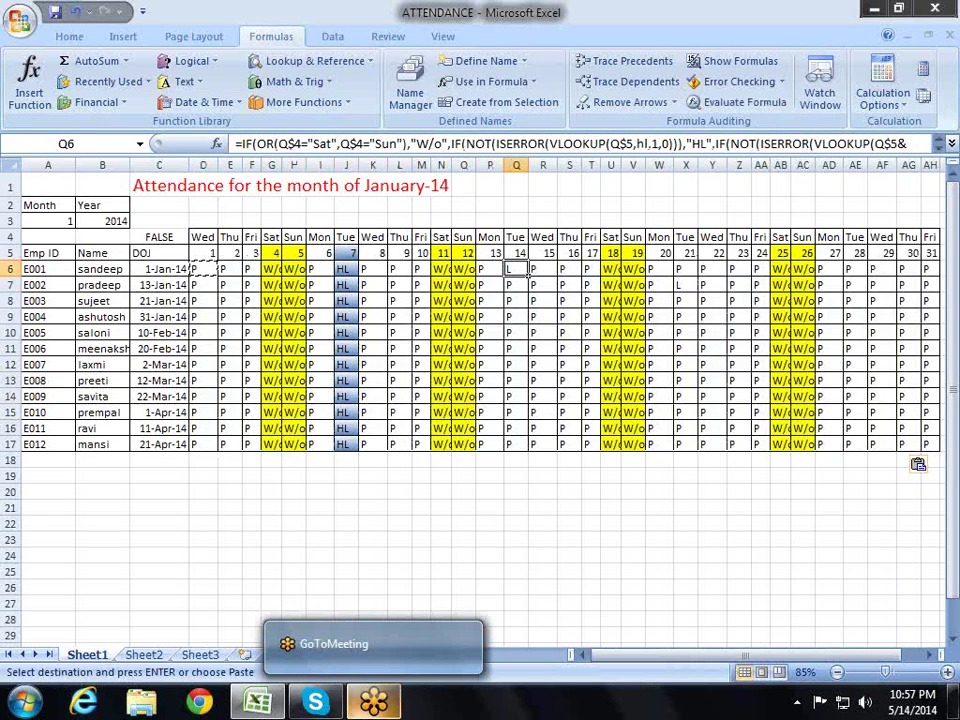
pyautogui.click(681, 271)
pyautogui.click(693, 283)
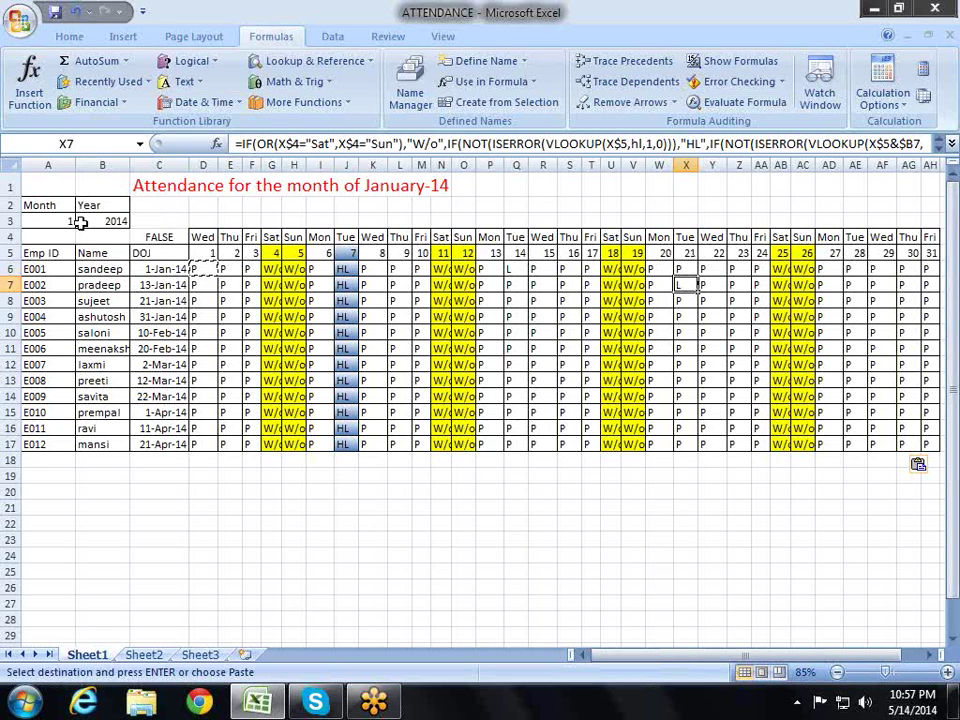
pyautogui.press('Escape')
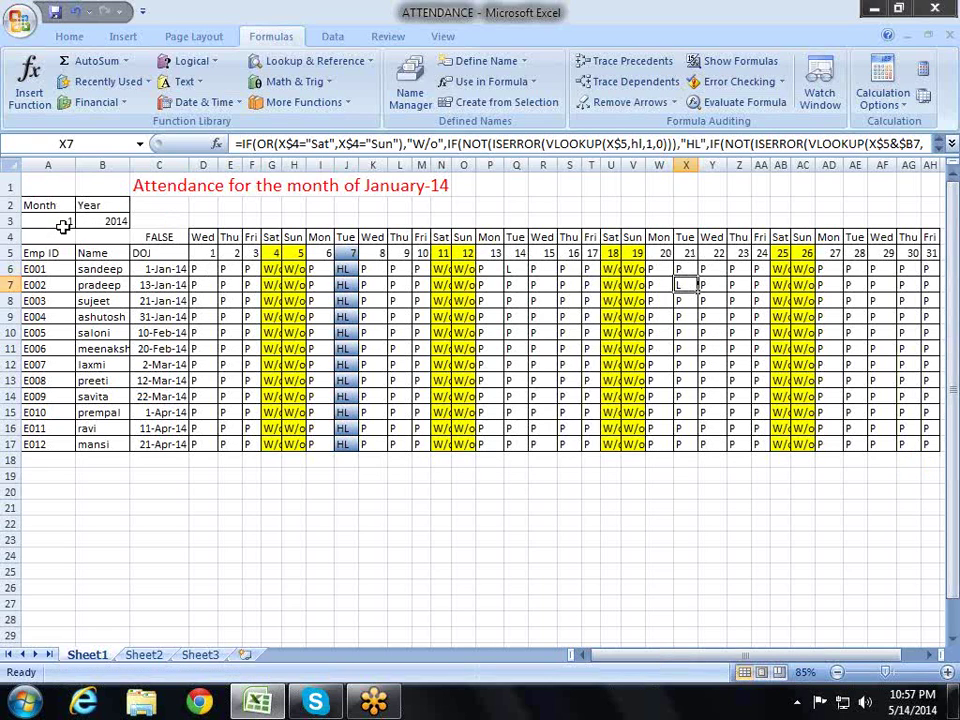
pyautogui.click(62, 226)
pyautogui.hotkey('alt', 'Down')
pyautogui.press('Down')
pyautogui.press('Down')
pyautogui.press('Down')
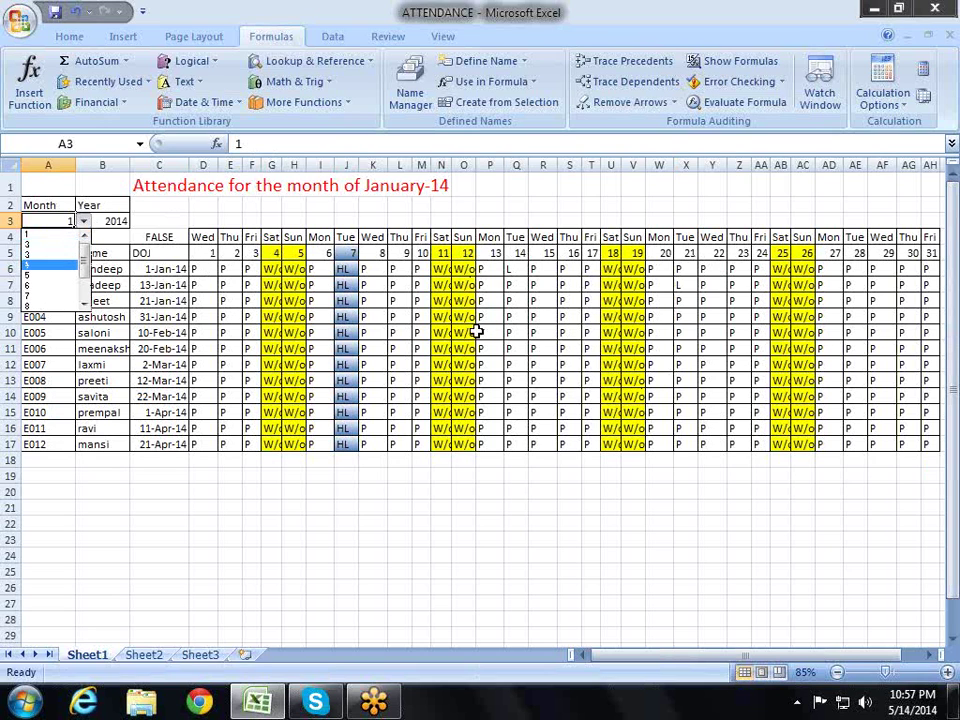
pyautogui.press('Return')
pyautogui.press('Down')
pyautogui.press('Down')
pyautogui.press('Down')
pyautogui.press('Down')
pyautogui.press('Down')
pyautogui.press('Right')
pyautogui.press('Right')
pyautogui.press('Right')
pyautogui.press('Right')
pyautogui.press('Right')
pyautogui.press('Right')
pyautogui.press('Right')
pyautogui.press('Right')
pyautogui.press('Down')
pyautogui.press('Down')
pyautogui.press('Right')
pyautogui.press('Down')
pyautogui.press('Right')
pyautogui.press('Right')
pyautogui.press('Right')
pyautogui.press('Right')
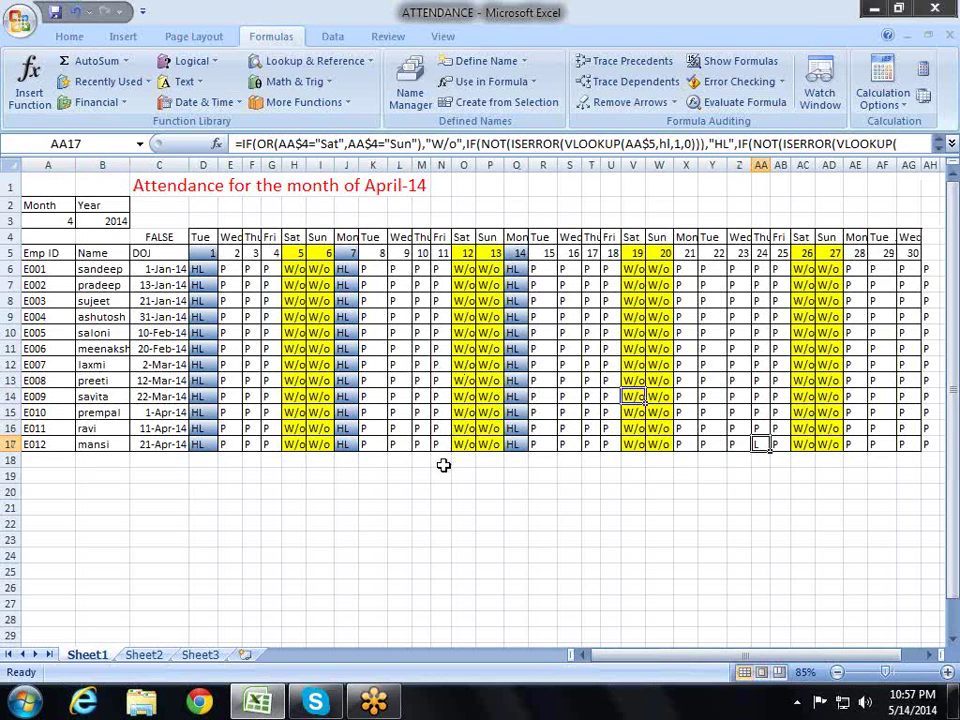
pyautogui.press('Left')
pyautogui.press('Left')
pyautogui.press('Left')
pyautogui.press('Left')
pyautogui.press('Left')
pyautogui.press('Left')
pyautogui.press('Left')
pyautogui.press('Up')
pyautogui.press('Up')
pyautogui.press('Up')
pyautogui.press('Up')
pyautogui.press('Up')
pyautogui.press('Up')
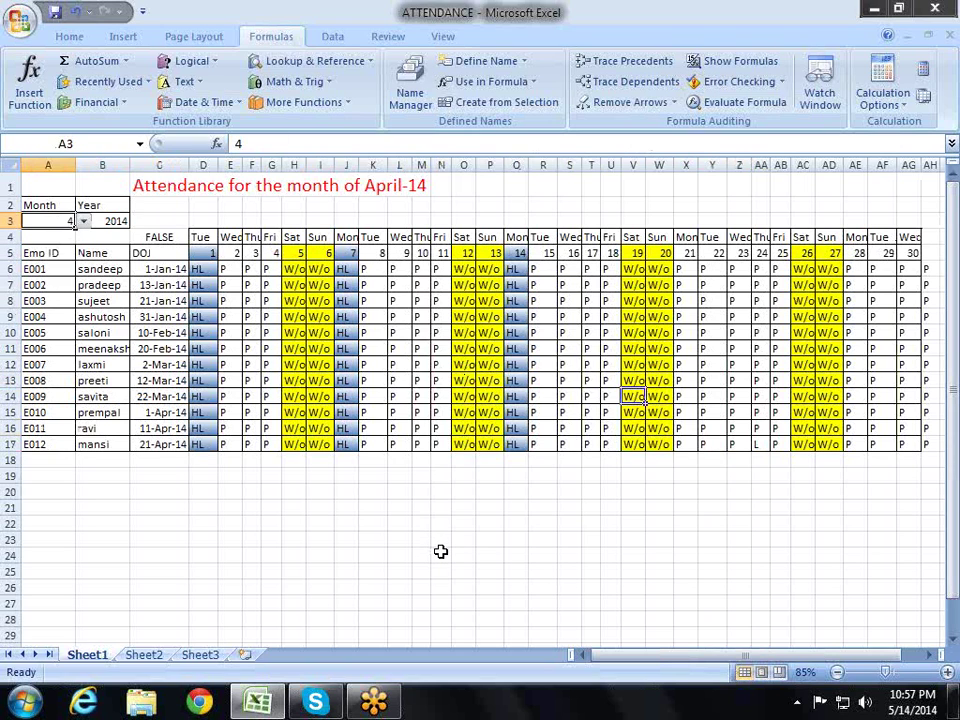
pyautogui.hotkey('alt', 'Down')
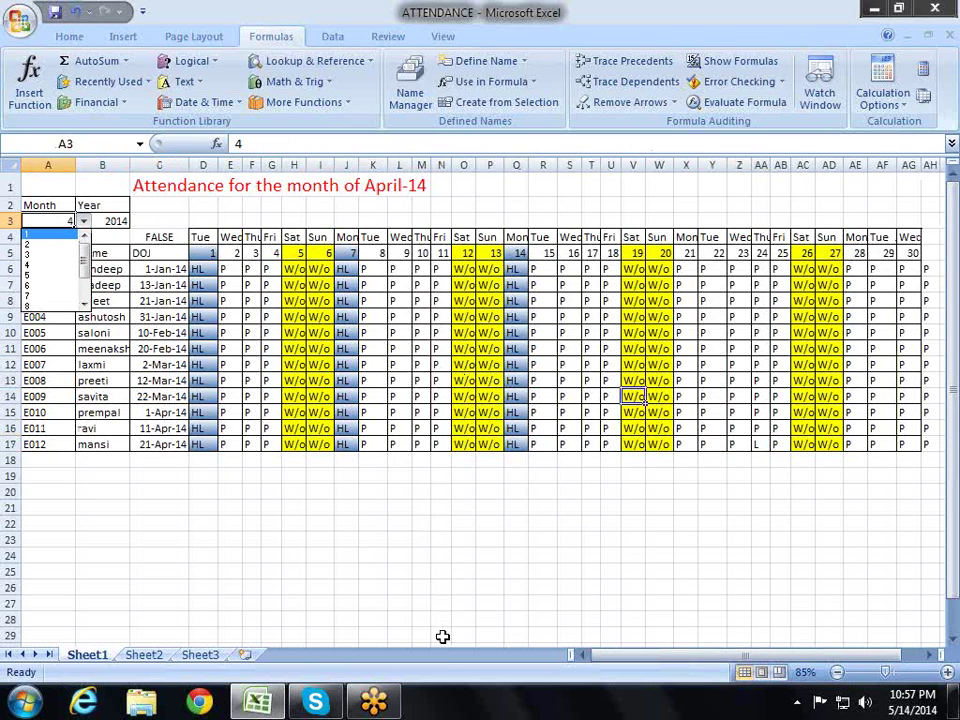
pyautogui.press('Return')
pyautogui.press('Down')
pyautogui.press('Right')
pyautogui.press('Right')
pyautogui.press('Right')
pyautogui.press('Right')
pyautogui.press('Down')
pyautogui.press('Down')
pyautogui.press('Down')
pyautogui.press('Down')
pyautogui.press('Up')
pyautogui.press('Up')
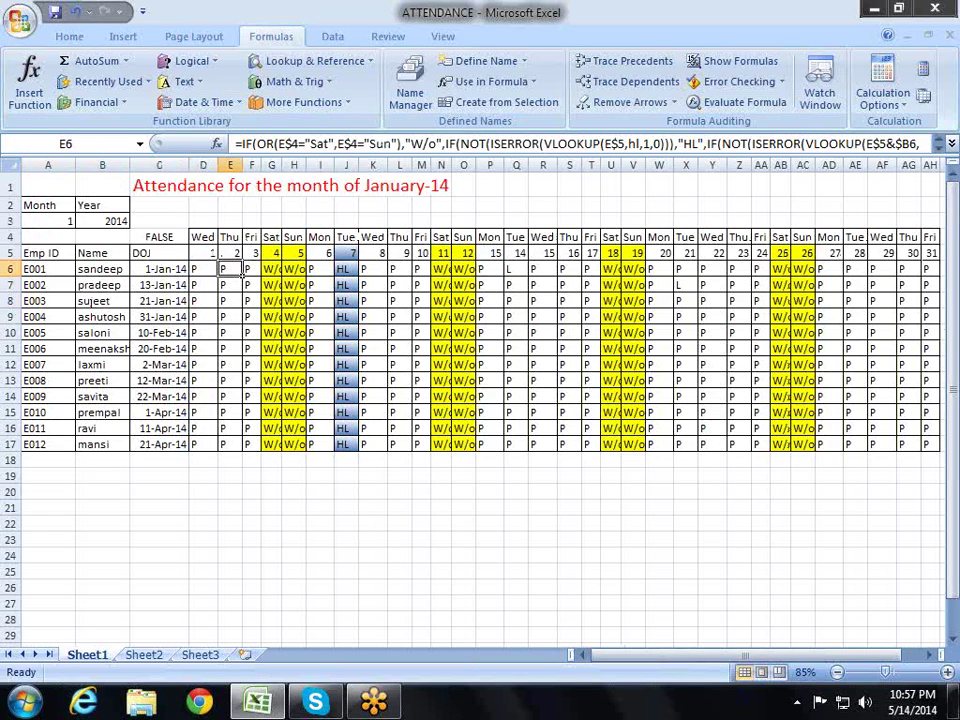
pyautogui.click(160, 269)
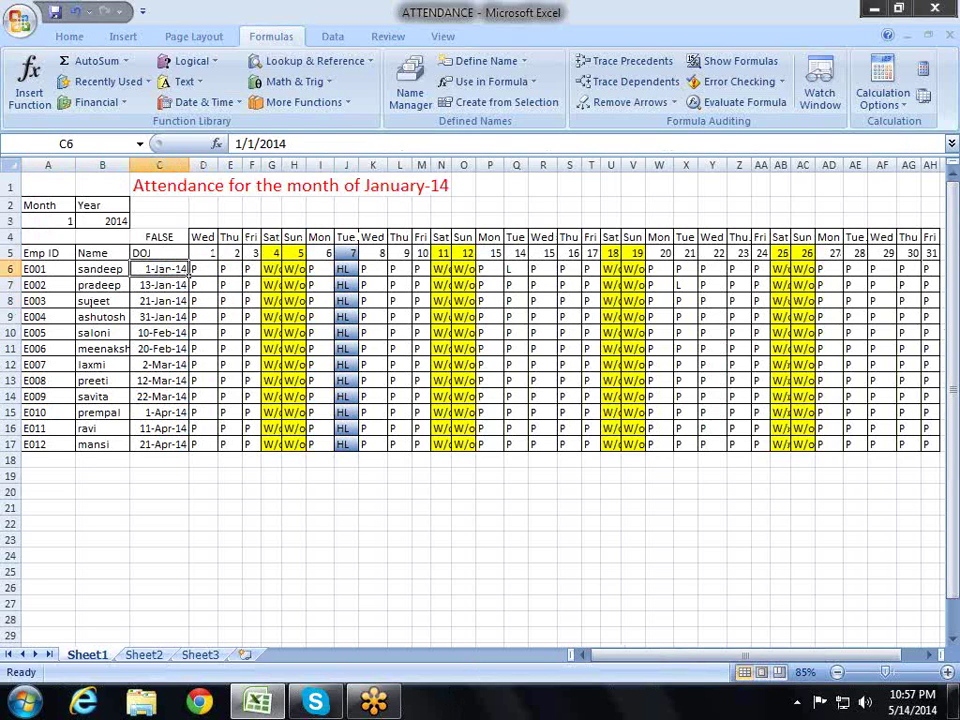
pyautogui.press('Down')
pyautogui.press('Up')
pyautogui.press('Up')
pyautogui.press('Down')
# Step: Compare the formulas of a few row 6 days, ending on D6
pyautogui.click(230, 269)
pyautogui.click(271, 269)
pyautogui.click(230, 269)
pyautogui.press('Left')
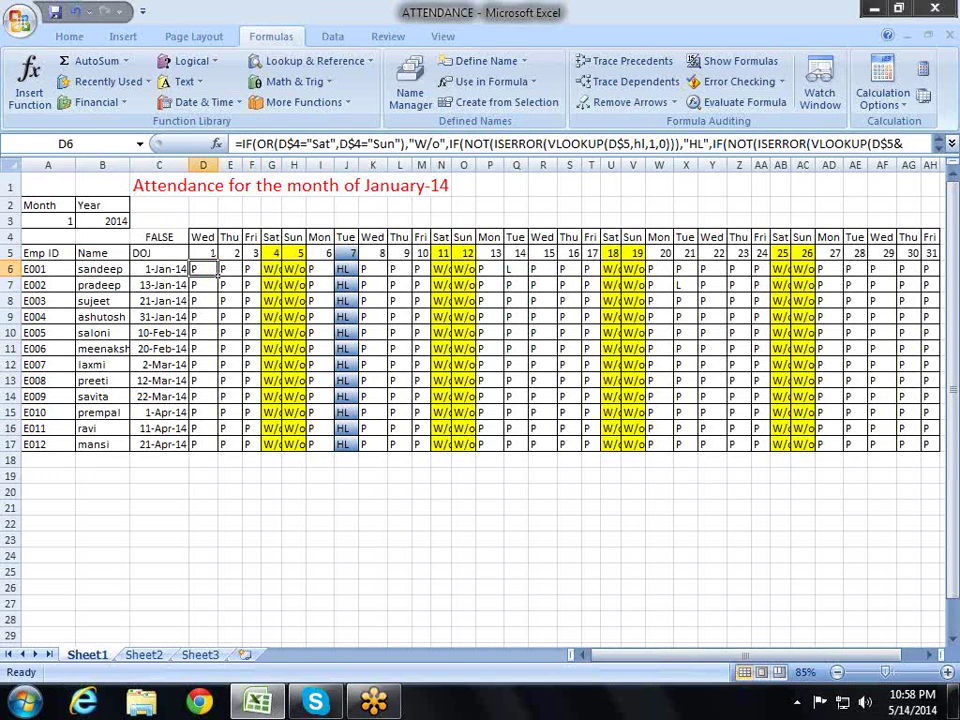
# Step: Insert IF(OR( right after the equals sign of D6's formula
pyautogui.click(247, 144)
pyautogui.click(252, 145)
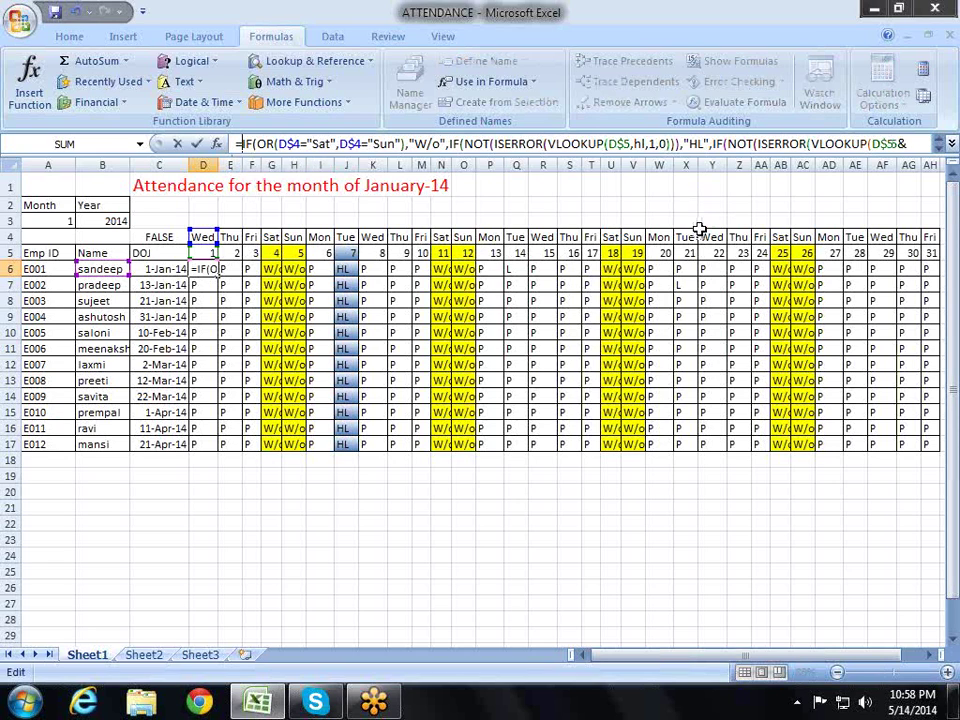
pyautogui.write('if')
pyautogui.press('Tab')
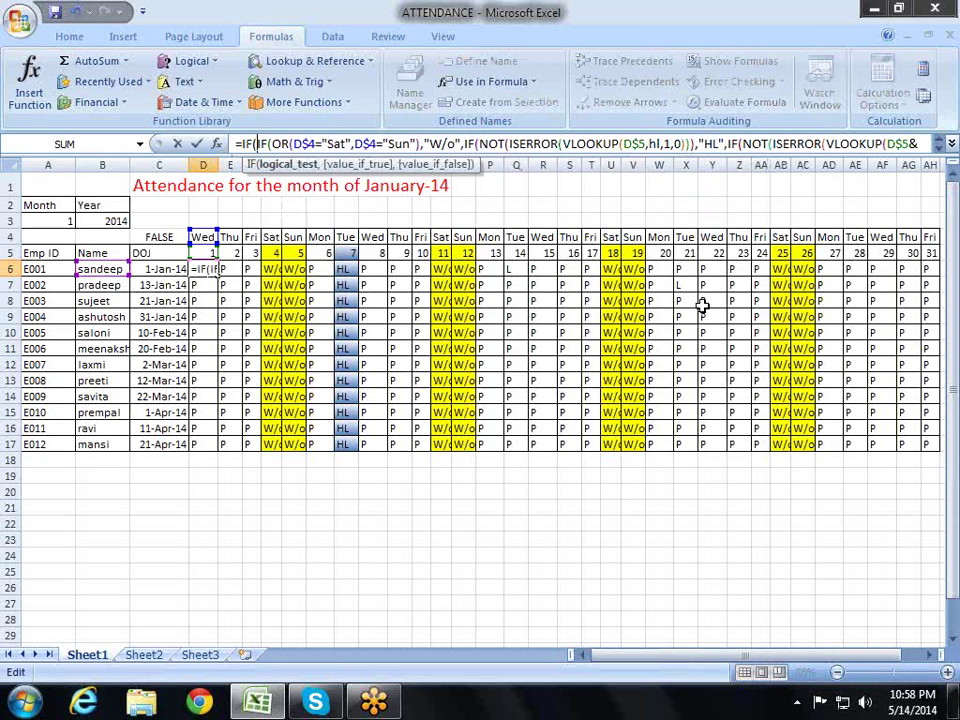
pyautogui.write('or')
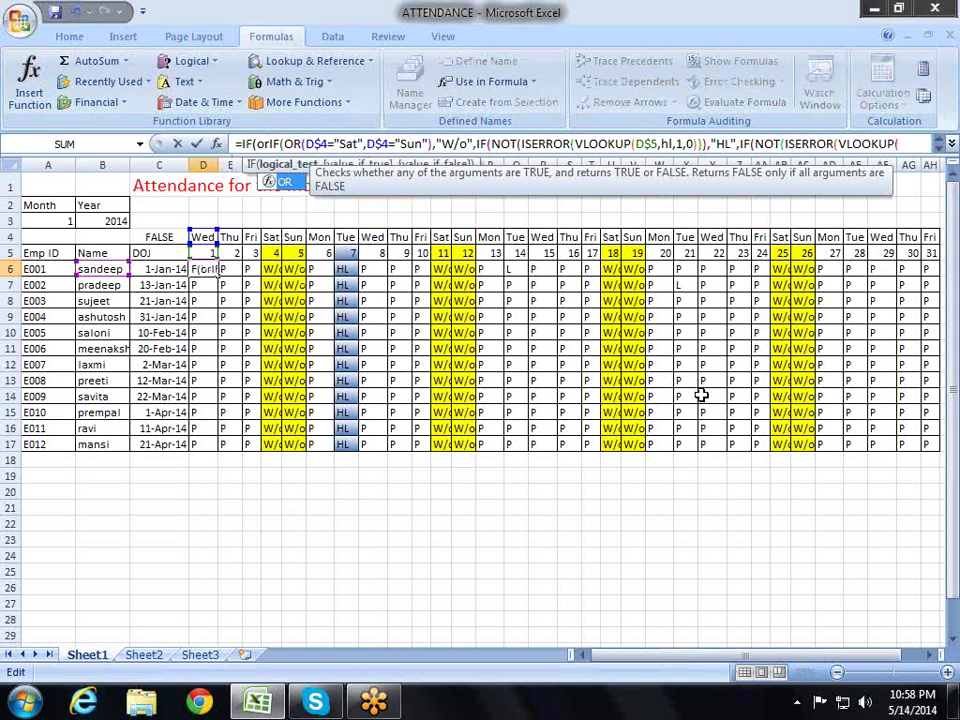
pyautogui.press('Tab')
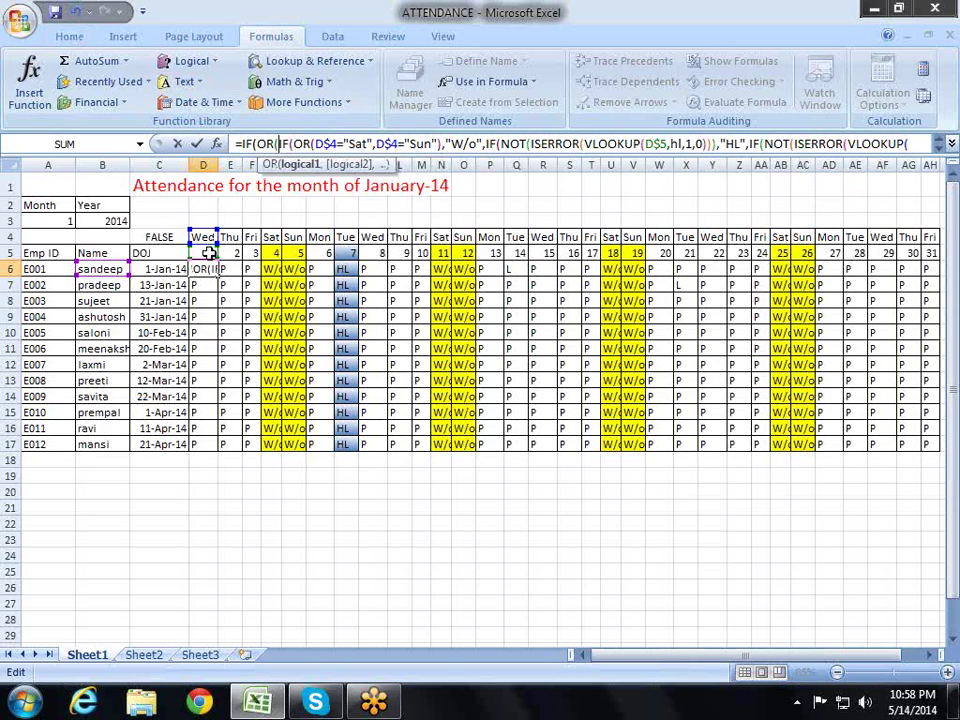
# Step: Add the joining-date comparison C6< as the OR test's first condition
pyautogui.click(175, 282)
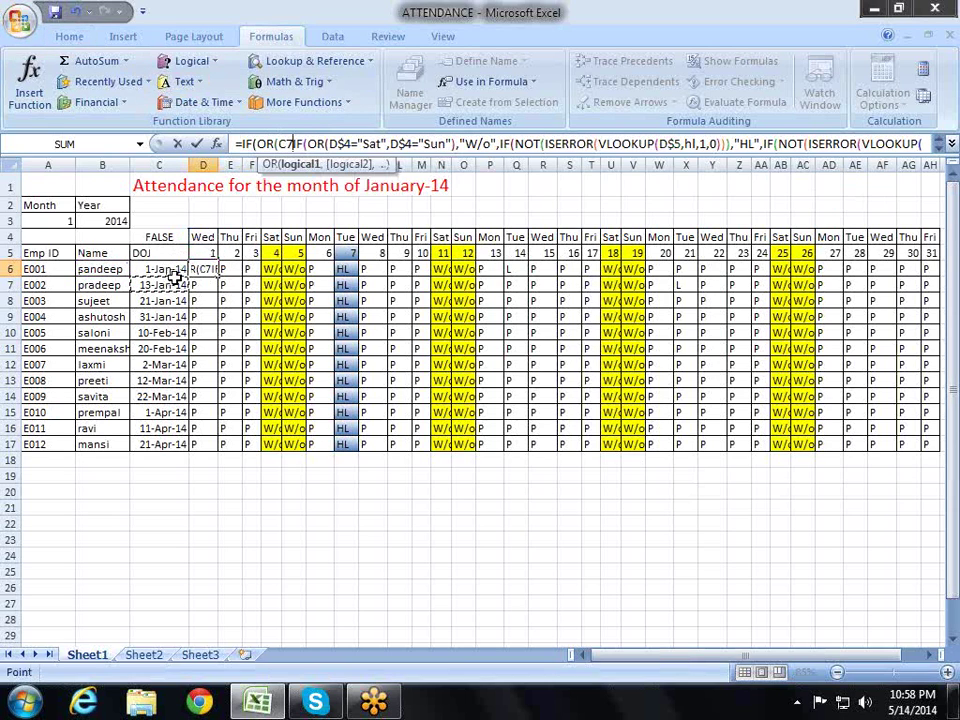
pyautogui.press('Up')
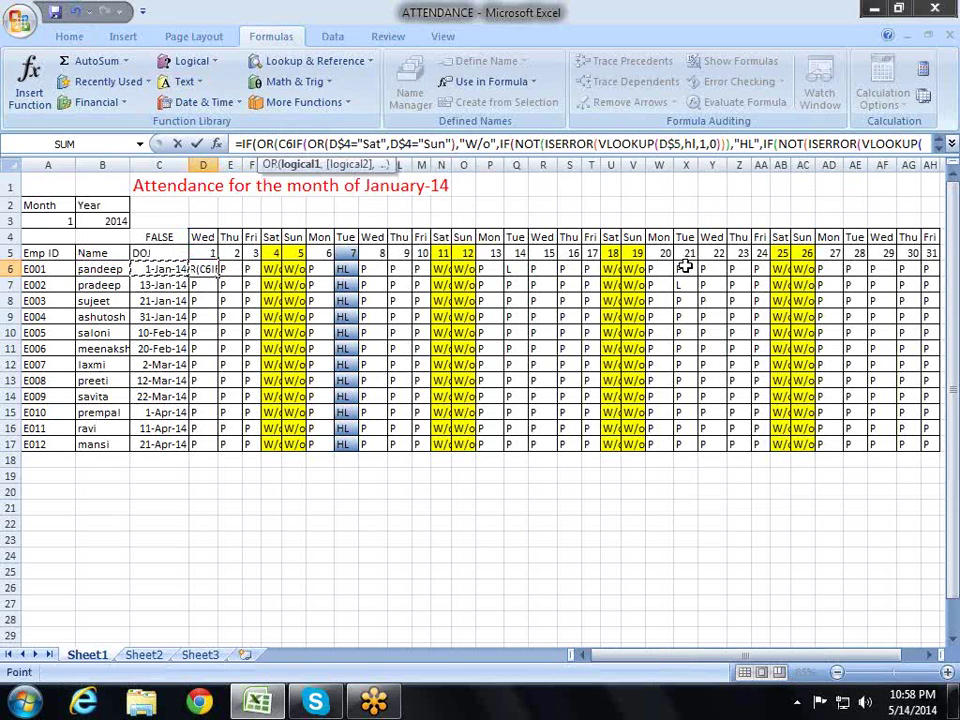
pyautogui.write('>')
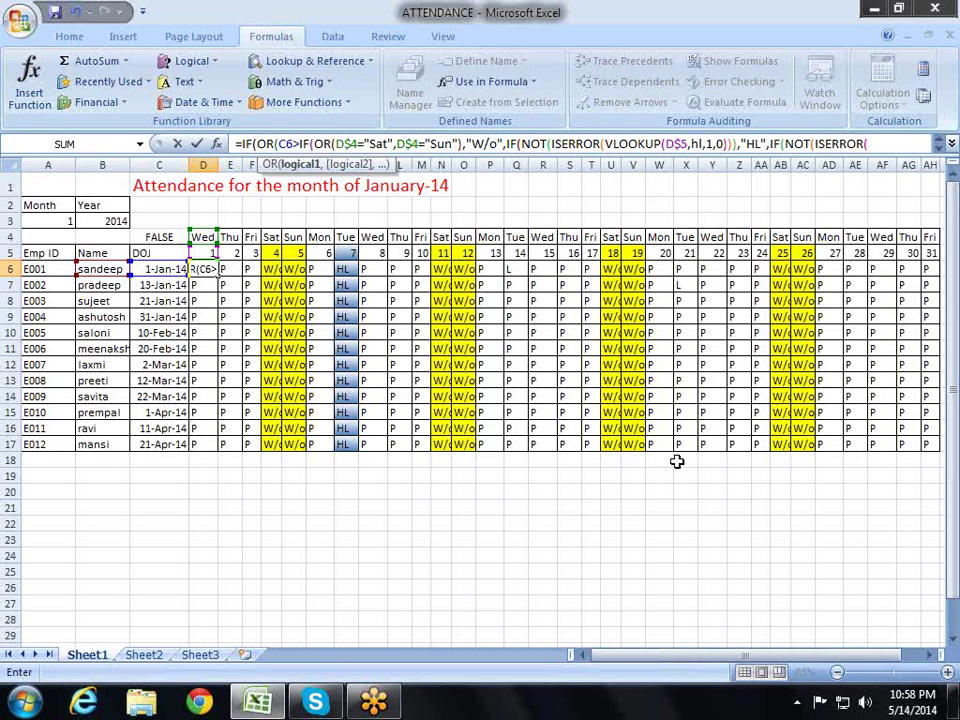
pyautogui.press('BackSpace')
pyautogui.write('<')
pyautogui.click(205, 268)
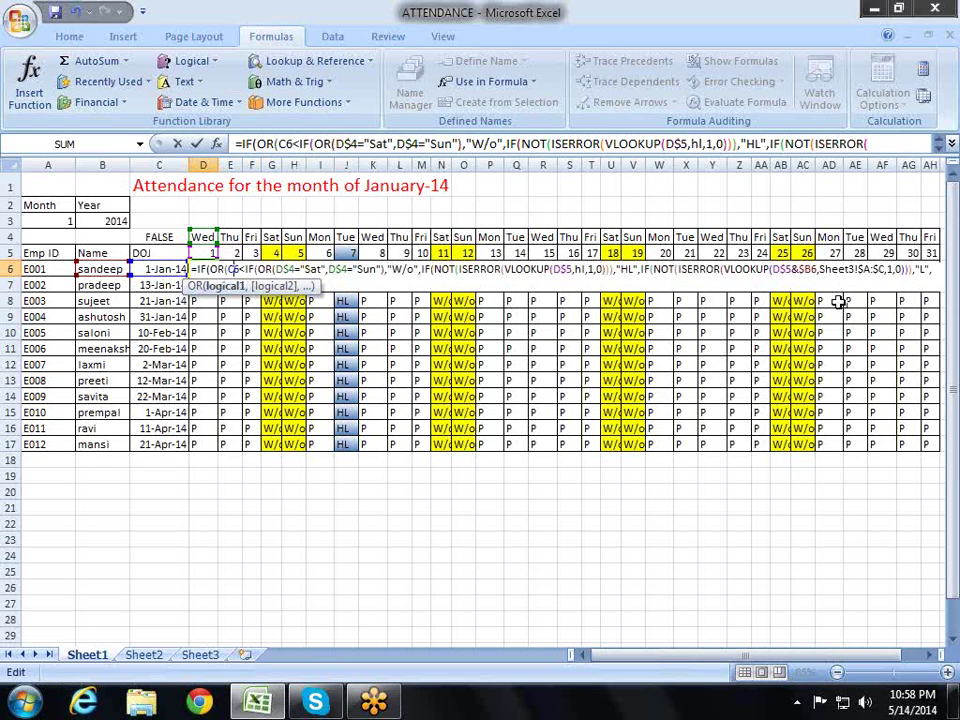
# Step: Complete the outer test as IF(OR(C6<D5,D5>TODAY()),"", with closing brackets, and commit D6
pyautogui.write('"P")))')
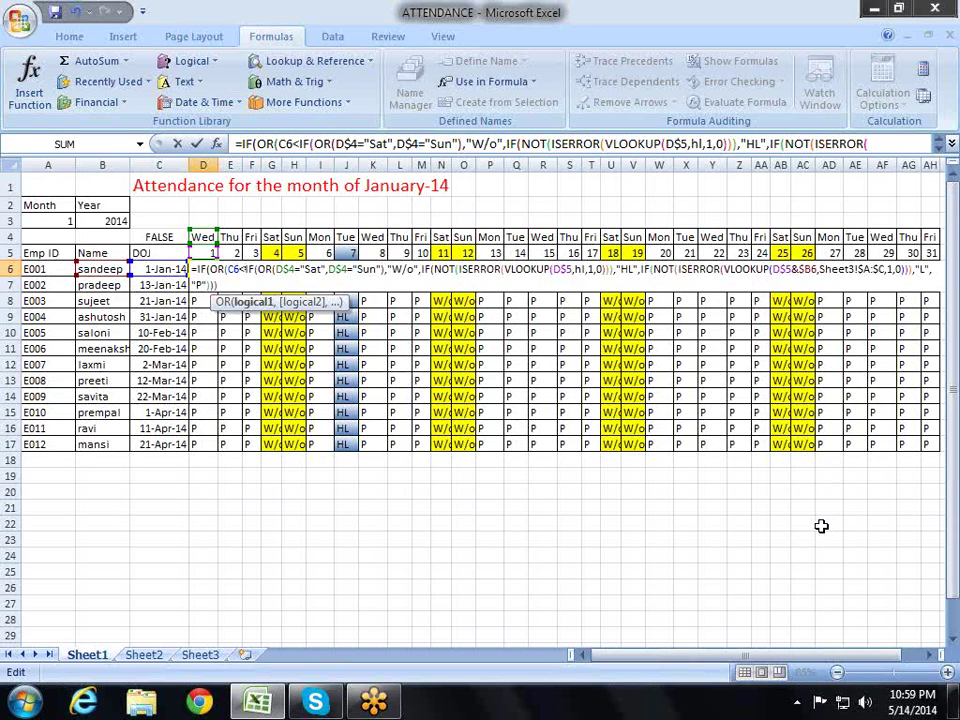
pyautogui.write('d5')
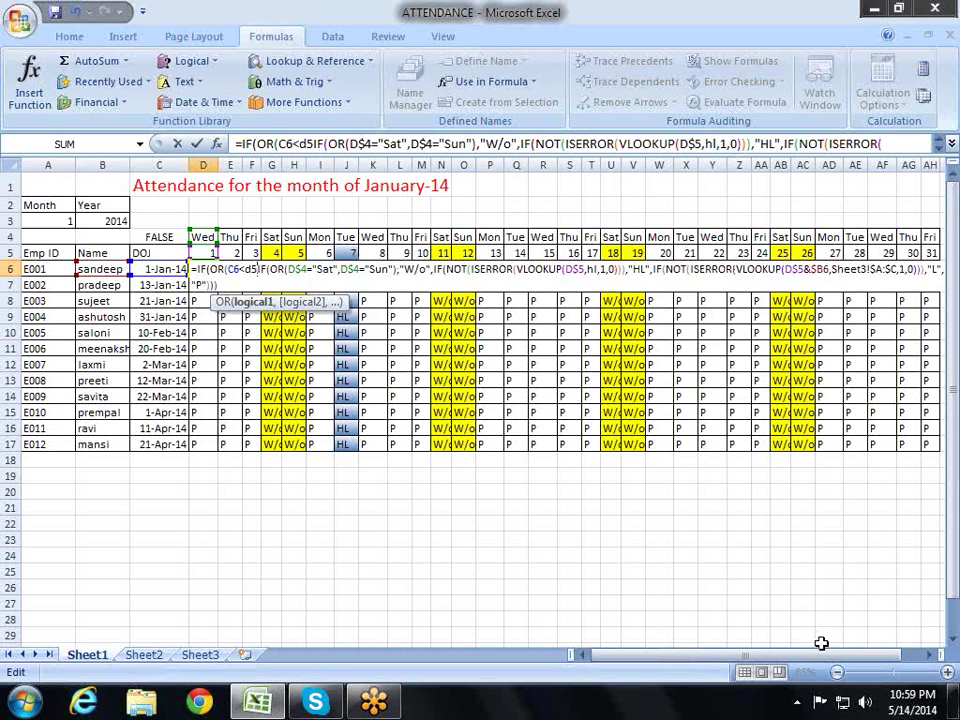
pyautogui.write(',')
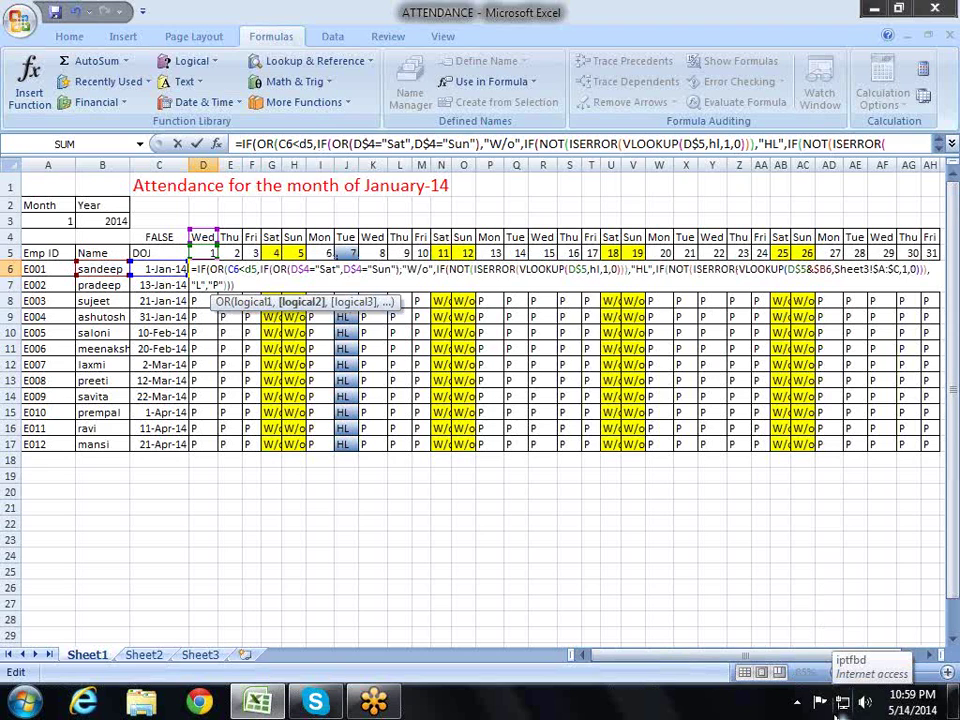
pyautogui.write('d')
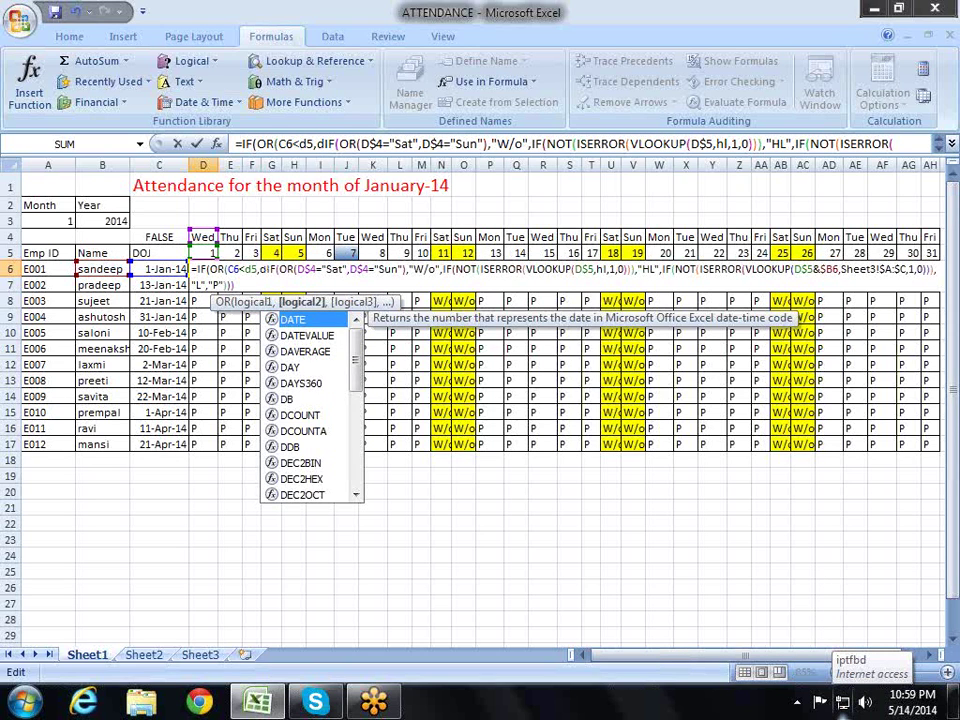
pyautogui.write('5')
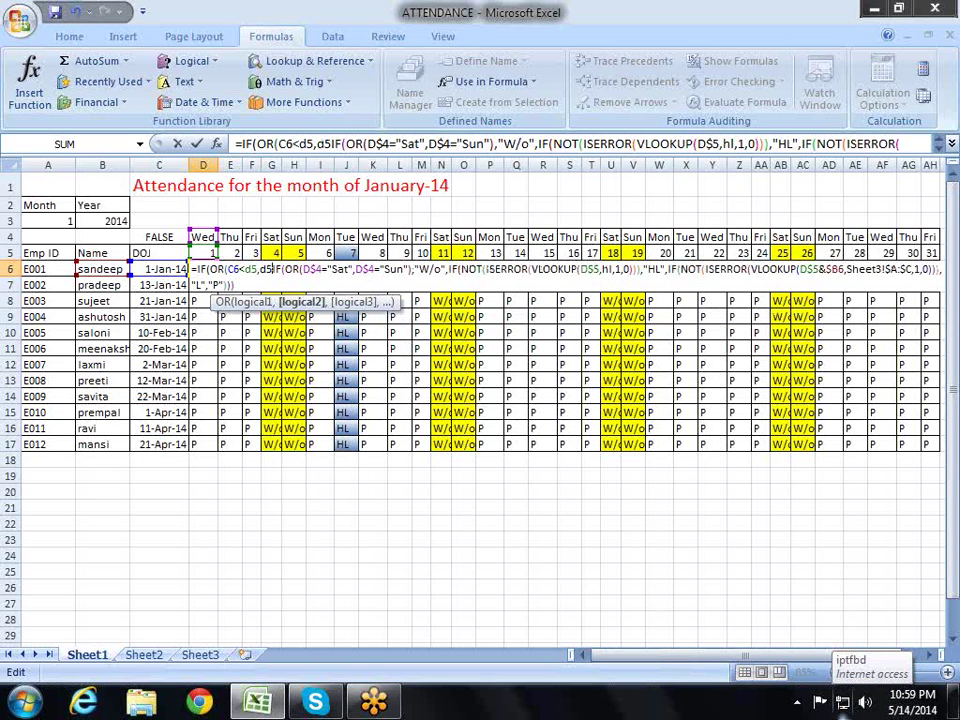
pyautogui.write('>tod')
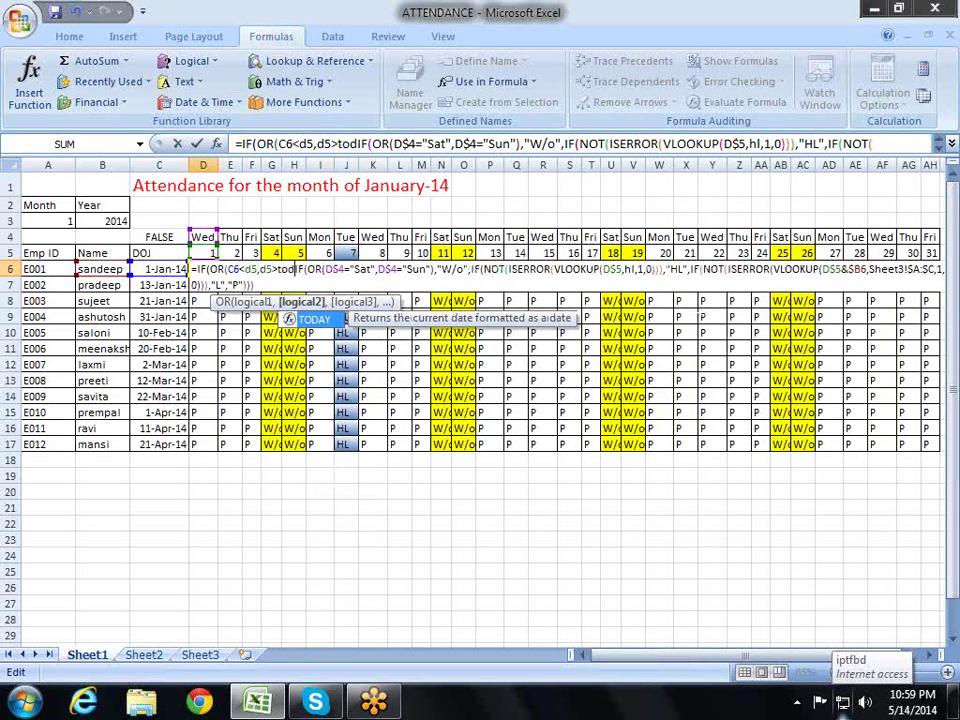
pyautogui.press('Tab')
pyautogui.write(')')
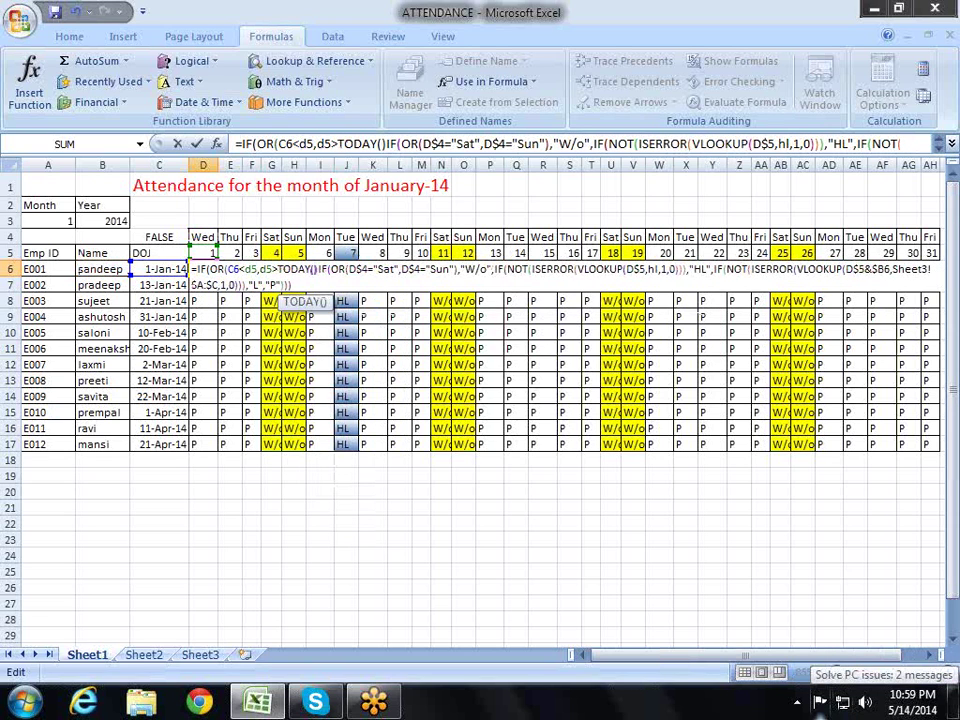
pyautogui.write('),')
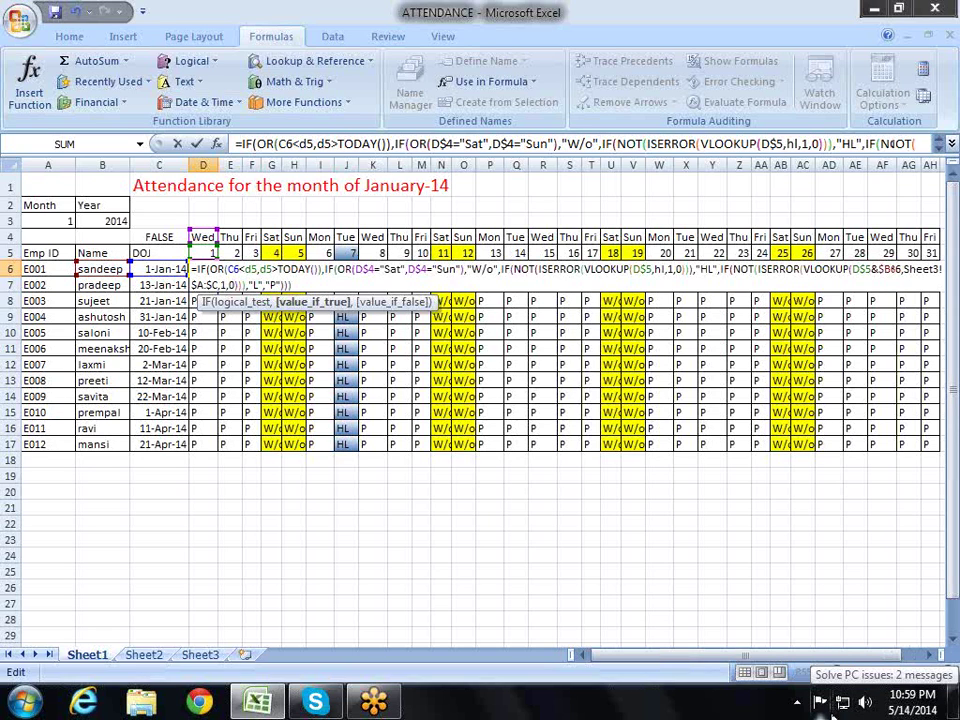
pyautogui.write('""')
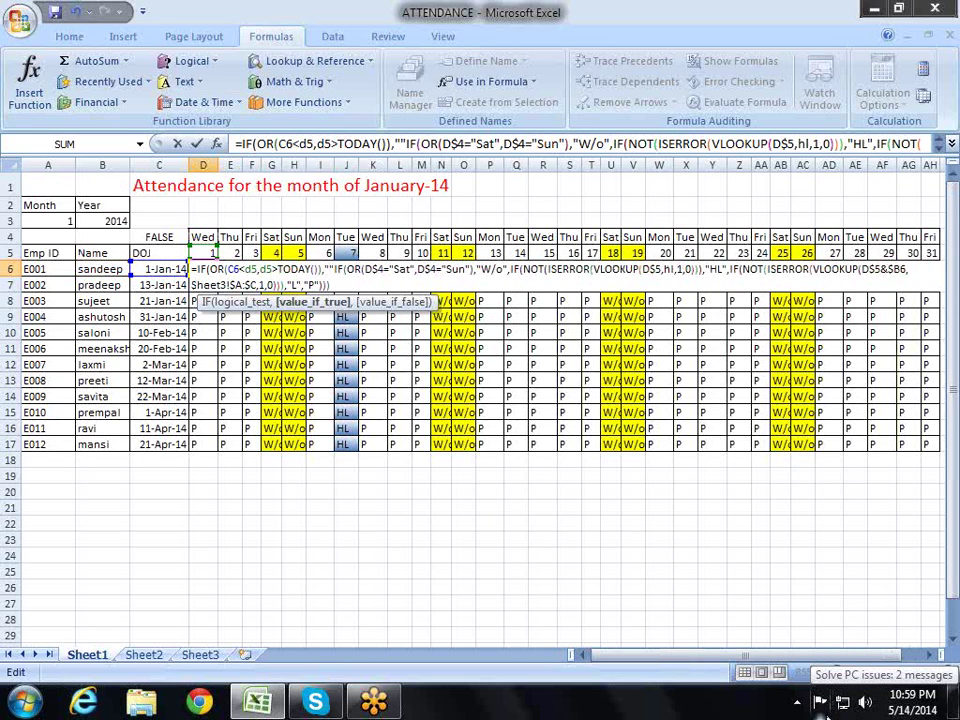
pyautogui.write(',')
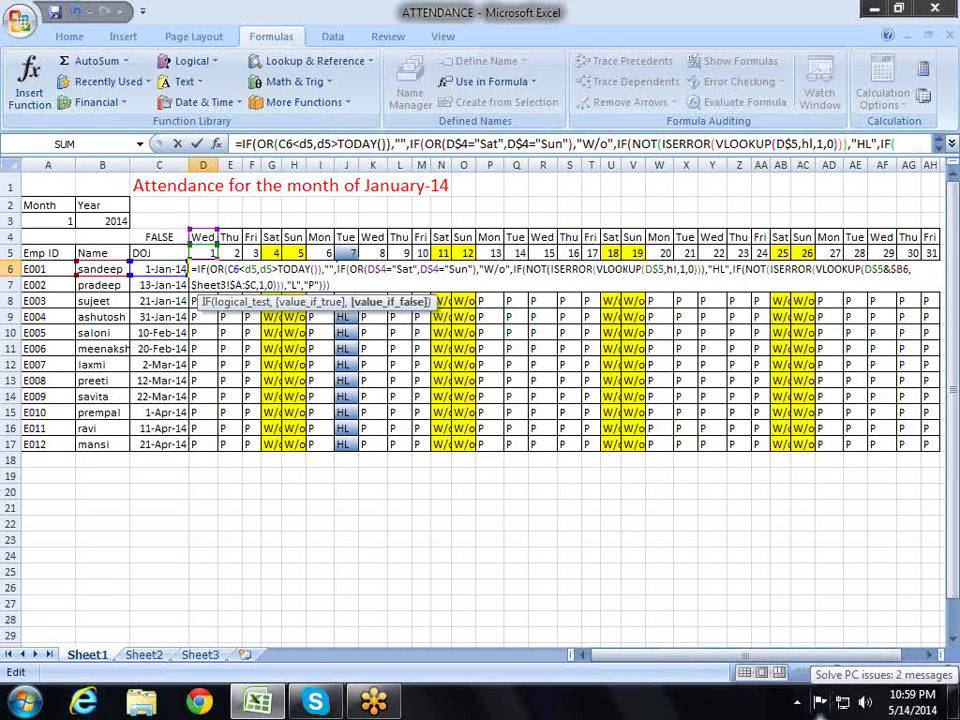
pyautogui.press('Return')
pyautogui.press('Return')
# Step: Accept Excel's correction, paste D6's formula over D6:AH17, and reopen D6 for editing
pyautogui.press('Up')
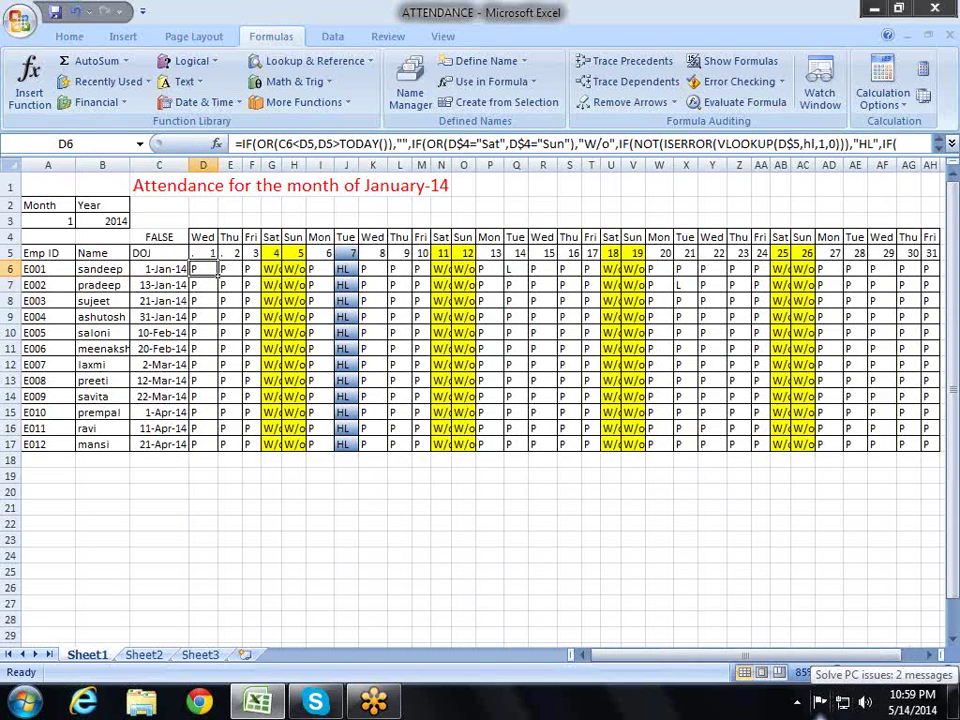
pyautogui.hotkey('ctrl', 'c')
pyautogui.moveTo(203, 269); pyautogui.dragTo(925, 444)
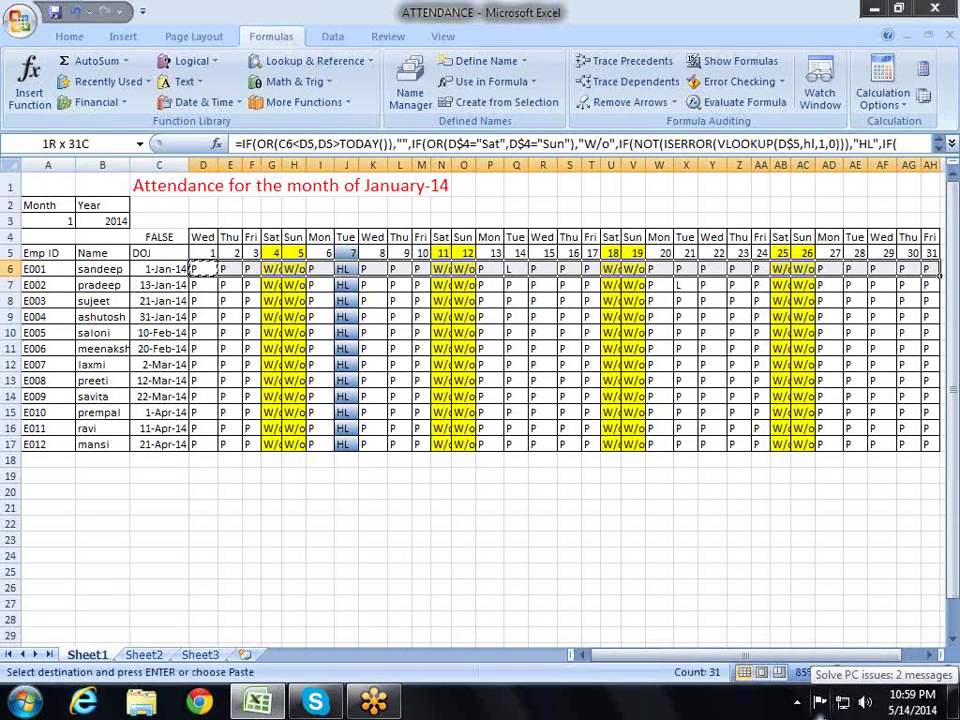
pyautogui.hotkey('ctrl', 'v')
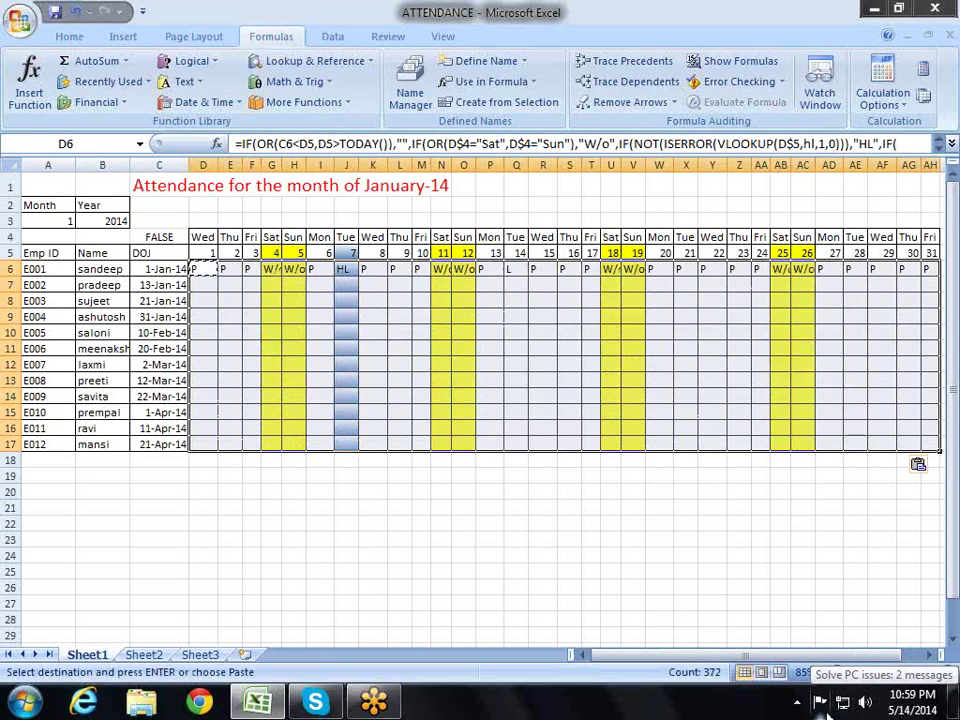
pyautogui.press('Up')
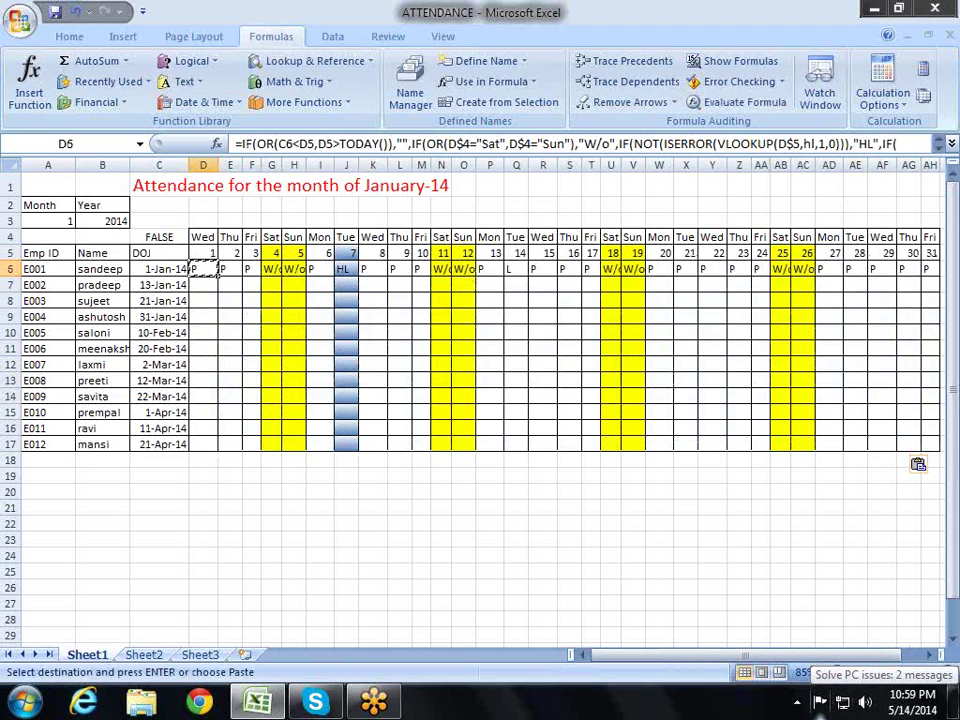
pyautogui.press('F2')
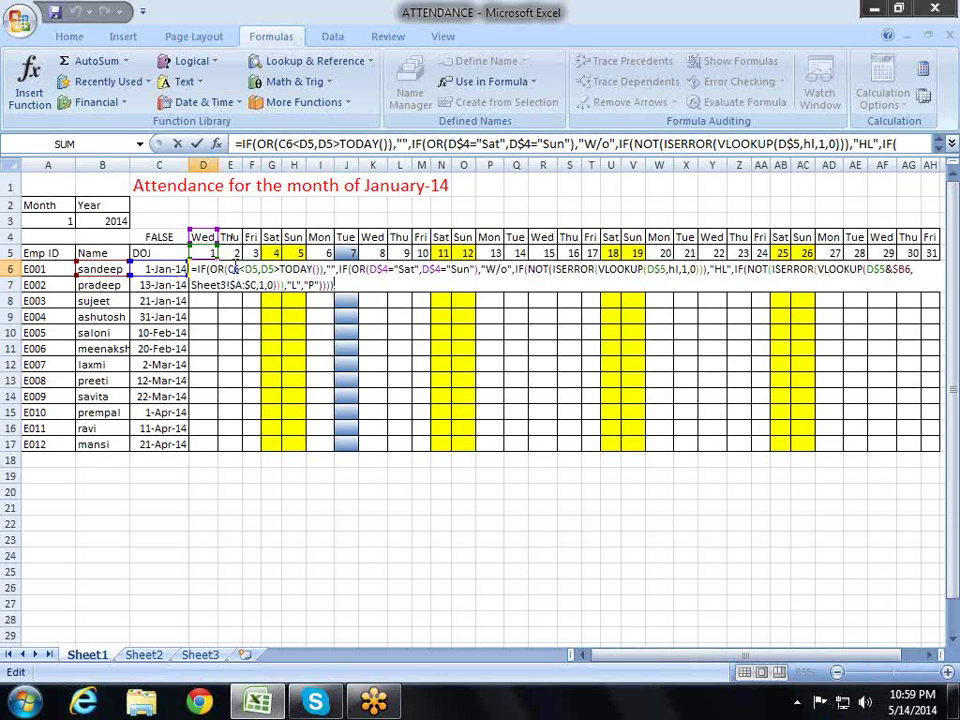
# Step: Anchor the joining-date test as $C6<D$5 and D$5>TODAY(), commit, and copy D6
pyautogui.click(232, 268)
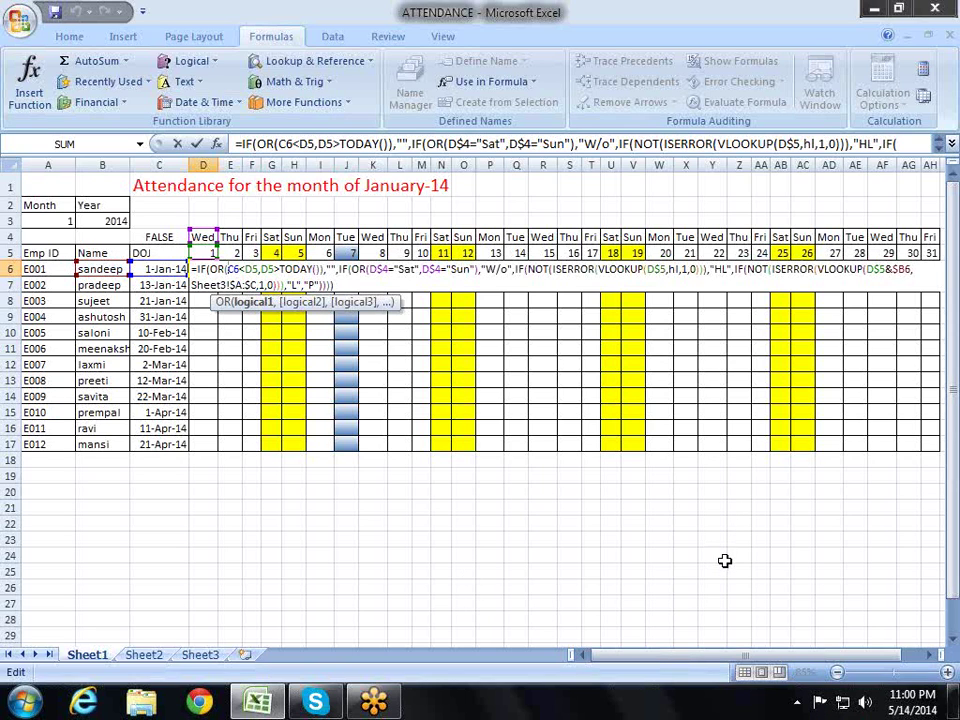
pyautogui.write('$')
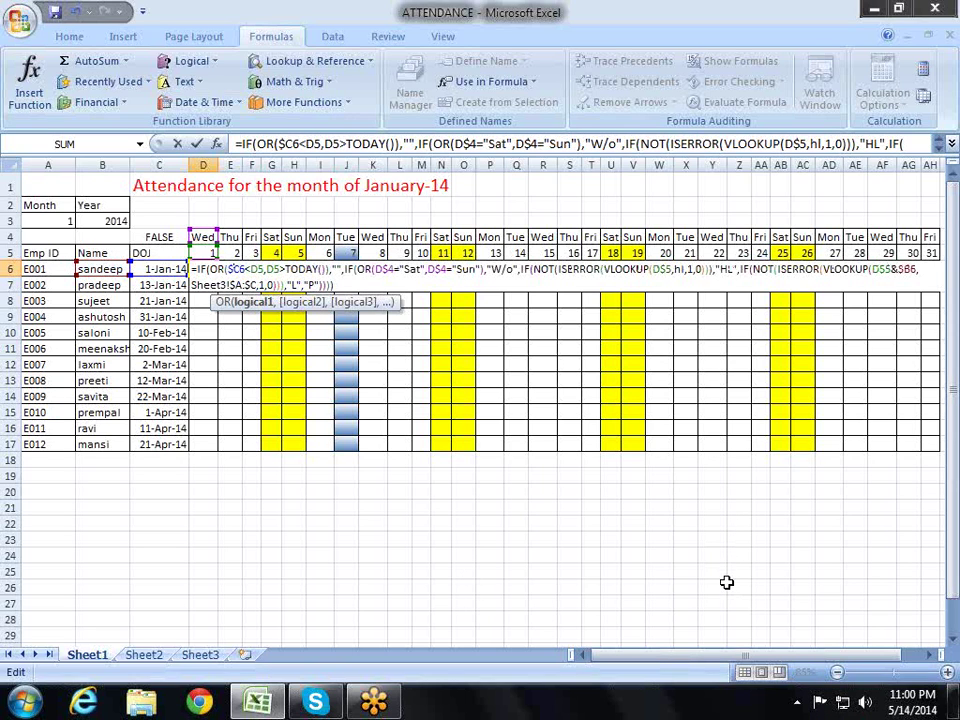
pyautogui.press('Right')
pyautogui.press('Right')
pyautogui.press('Right')
pyautogui.write('$')
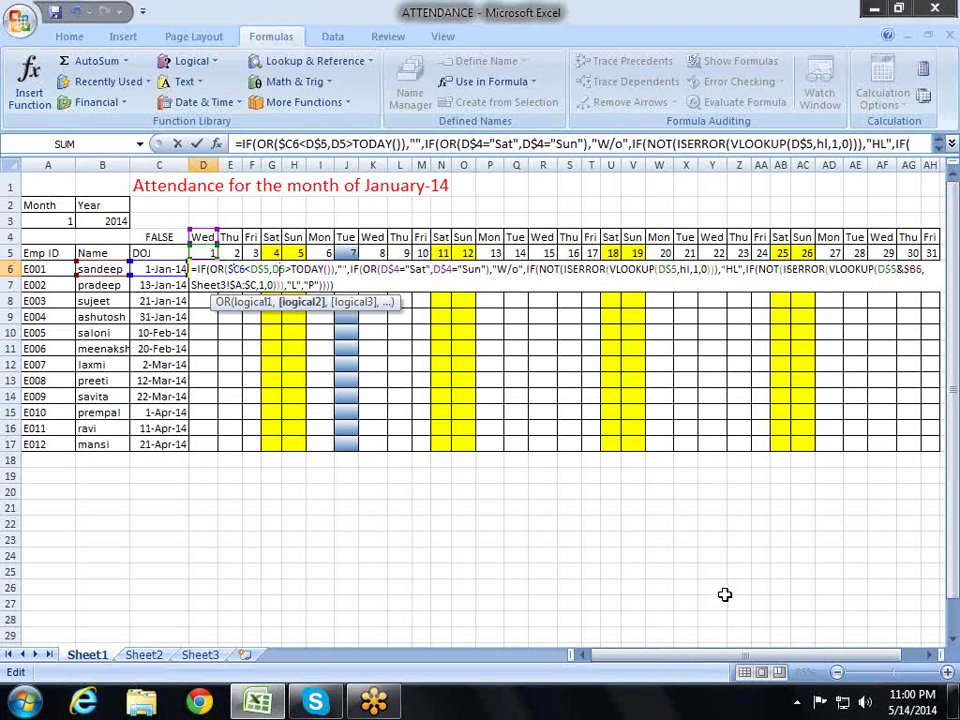
pyautogui.press('Right')
pyautogui.press('Right')
pyautogui.press('Right')
pyautogui.write('$')
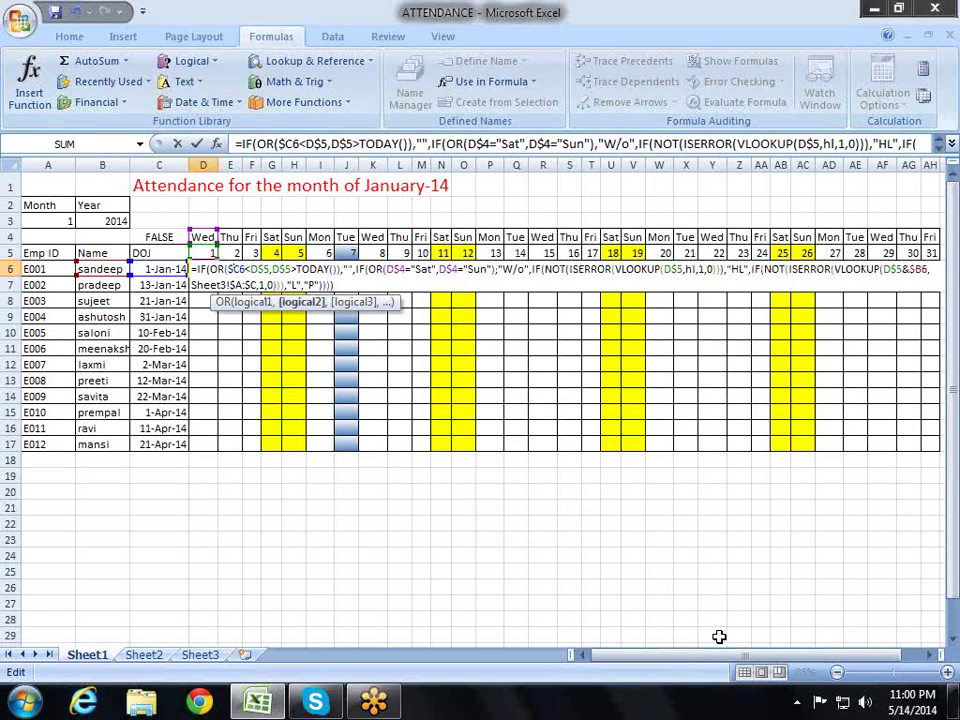
pyautogui.press('Return')
pyautogui.press('Up')
pyautogui.hotkey('ctrl', 'c')
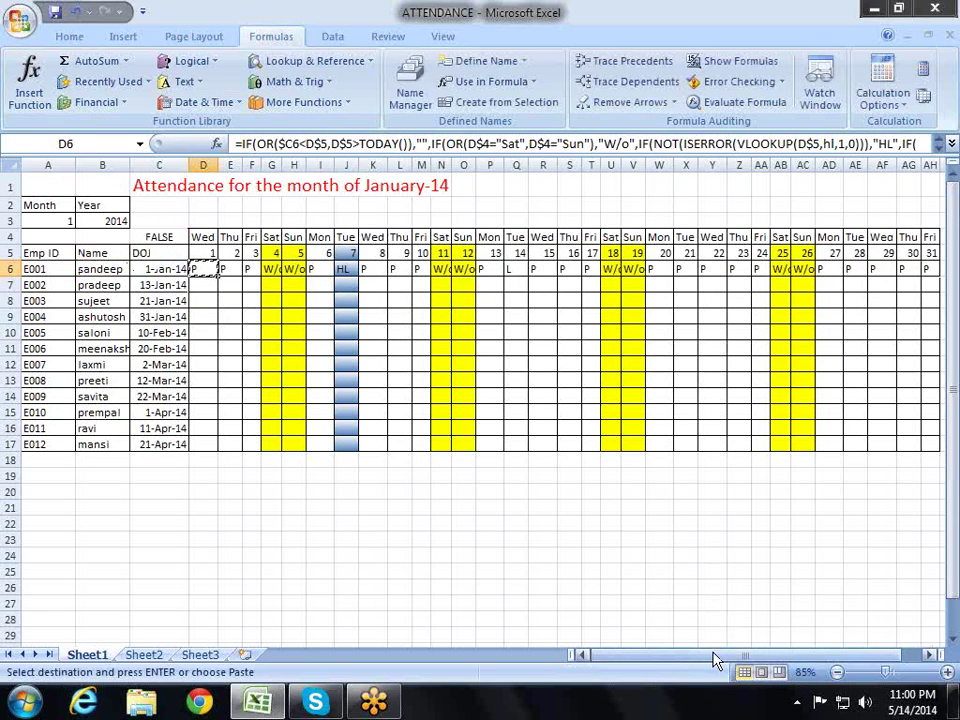
# Step: Paste the anchored formula across D6:AH17 and check the row 6 results
pyautogui.hotkey('ctrl', 'shift', 'End')
pyautogui.press('Return')
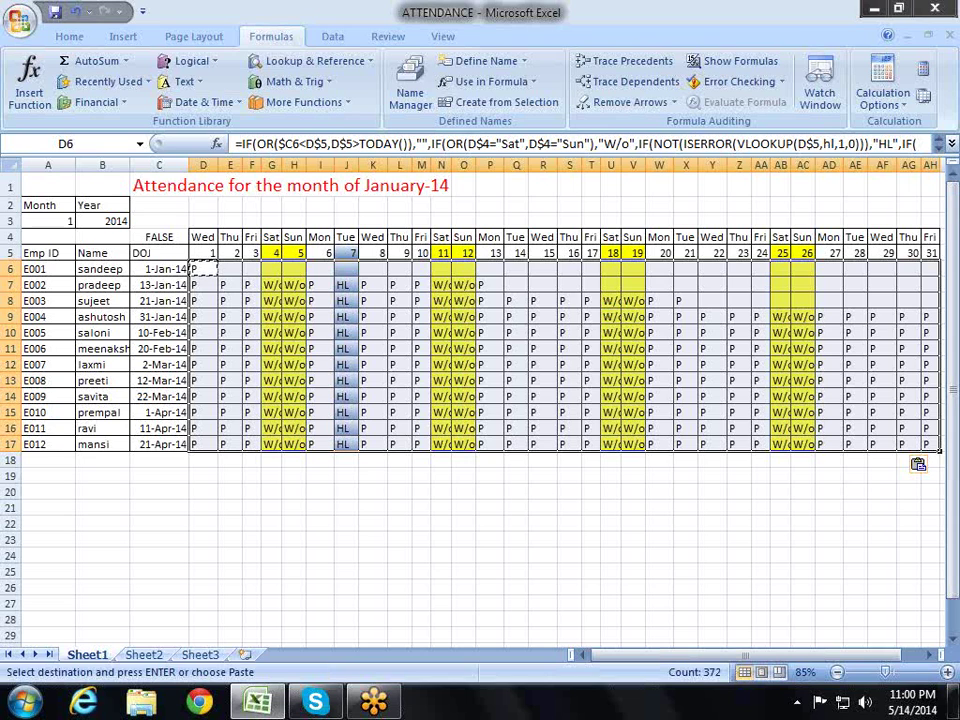
pyautogui.press('Escape')
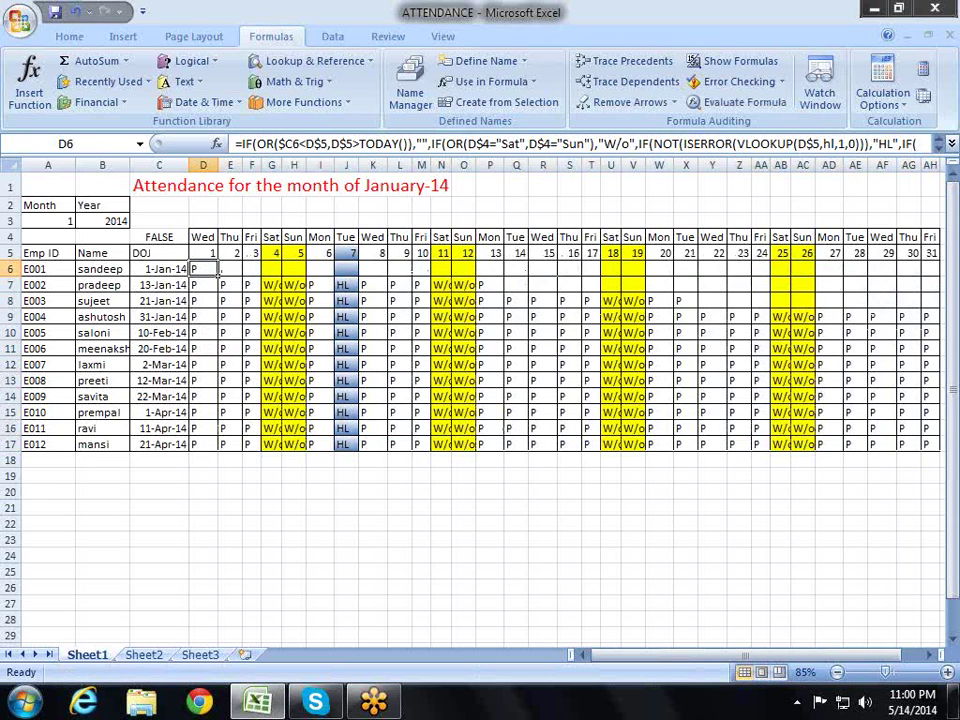
pyautogui.press('Right')
pyautogui.press('Right')
pyautogui.press('Right')
pyautogui.press('Right')
pyautogui.press('Right')
pyautogui.press('Right')
pyautogui.press('Left')
pyautogui.press('Left')
pyautogui.press('Left')
pyautogui.press('Left')
pyautogui.press('Left')
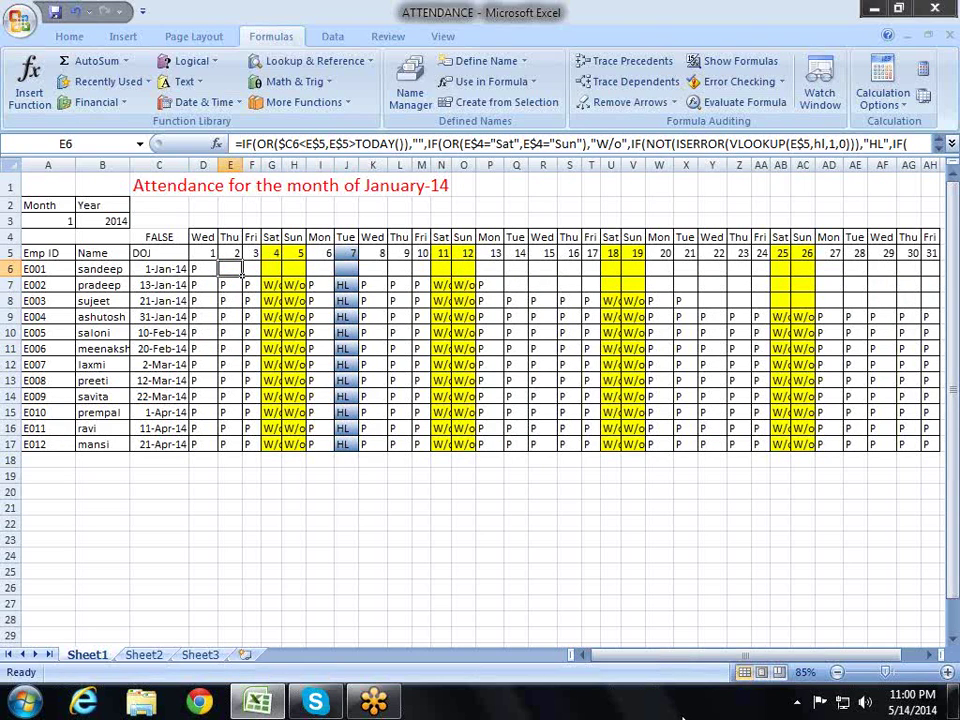
pyautogui.press('Left')
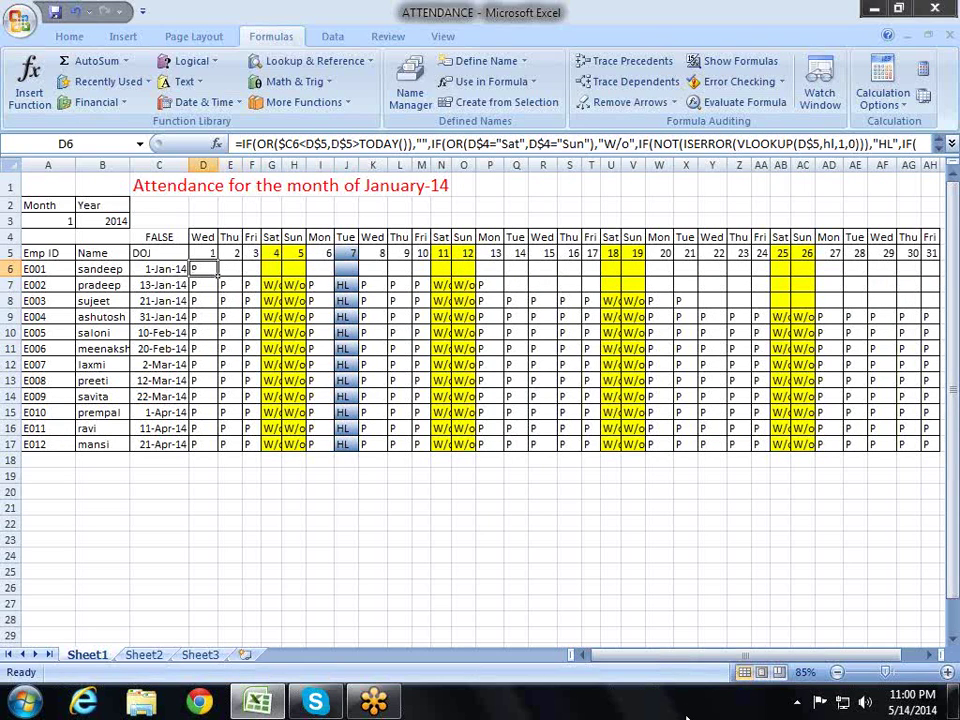
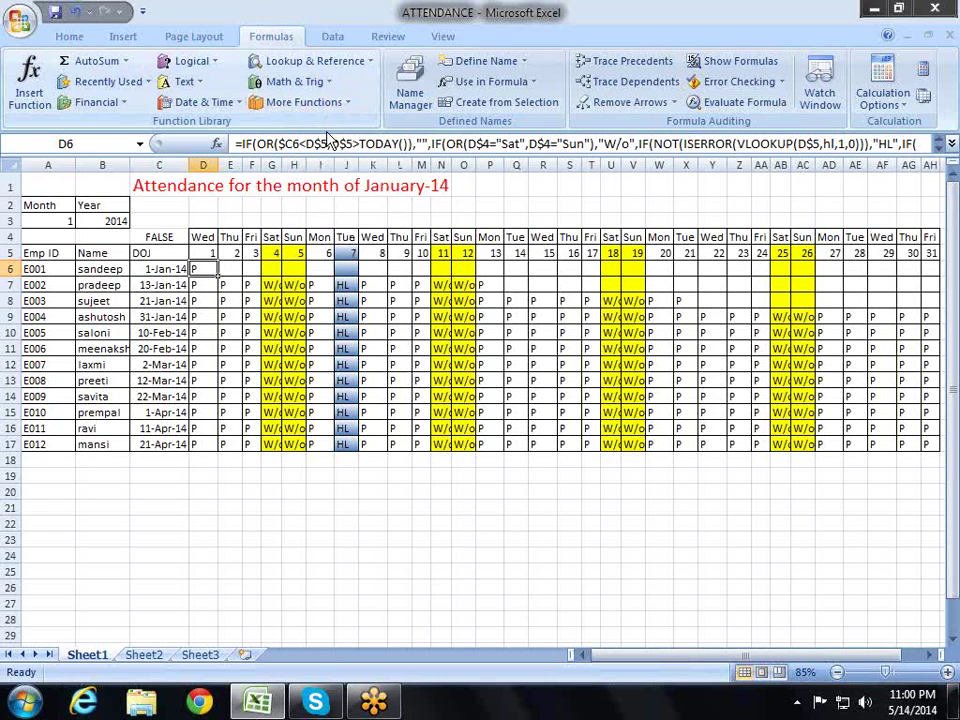
# Step: Change D6's joining-date check from $C6<D$5 to $C6>D$5
pyautogui.click(323, 143)
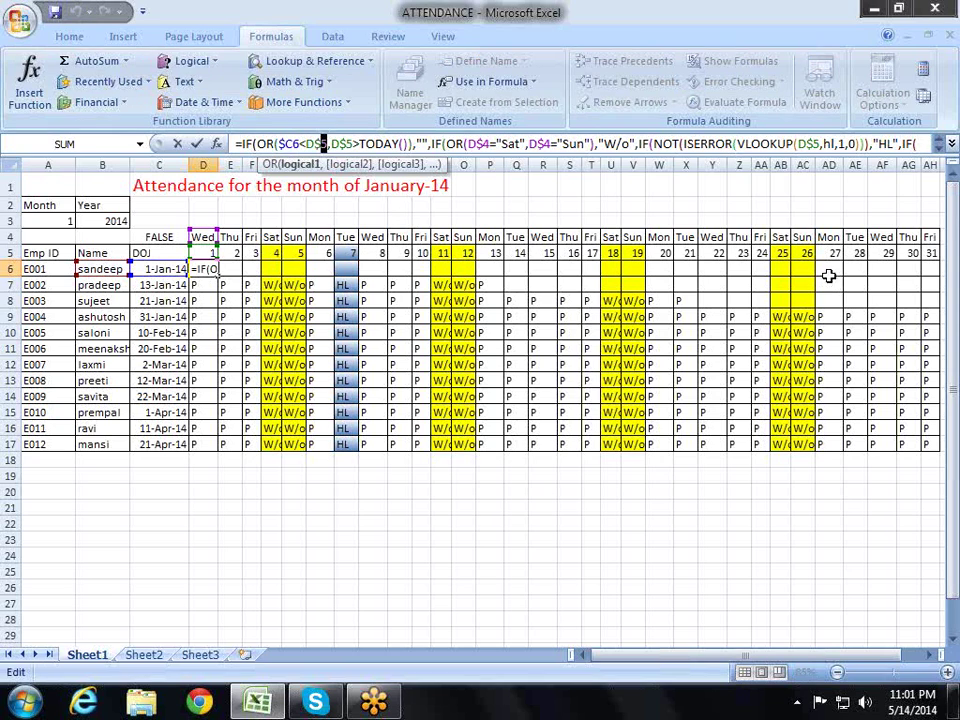
pyautogui.press('Right')
pyautogui.press('Right')
pyautogui.press('Right')
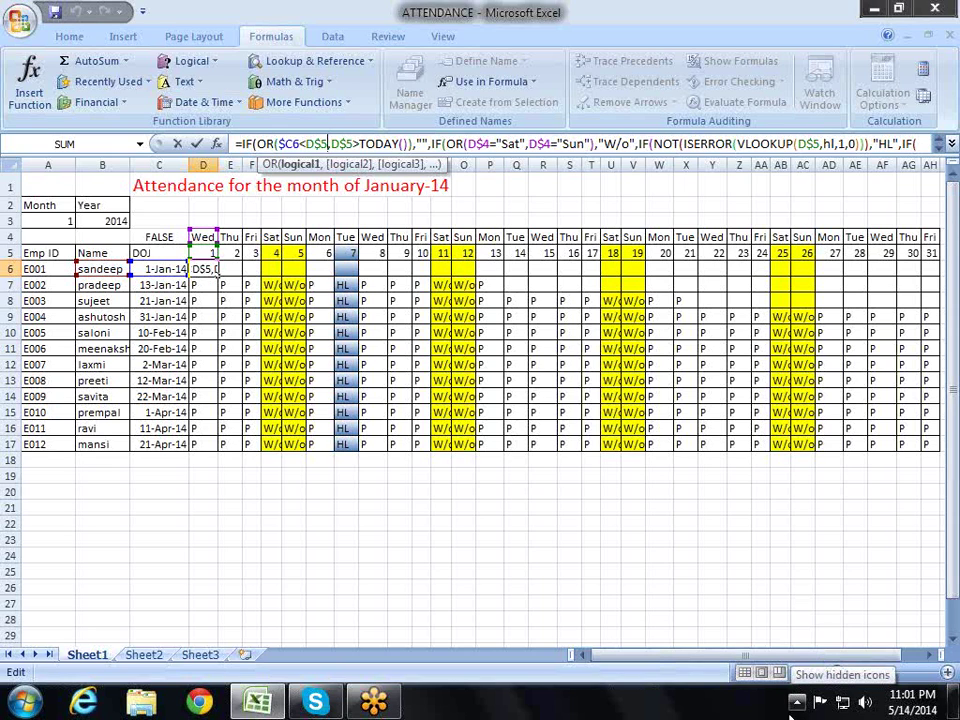
pyautogui.press('Left')
pyautogui.press('Left')
pyautogui.press('Left')
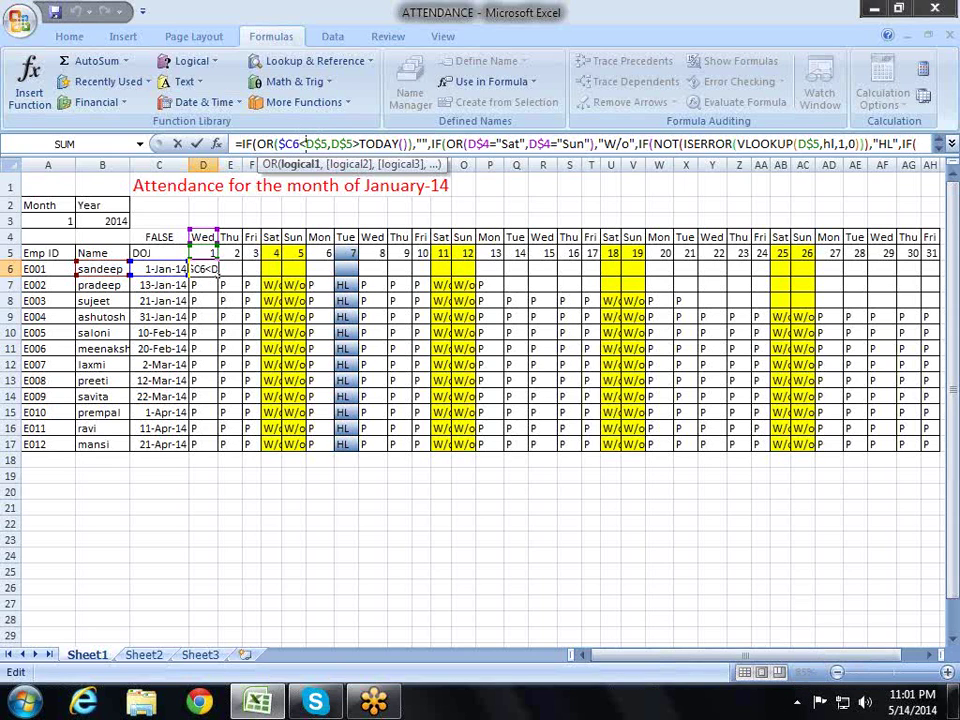
pyautogui.press('Delete')
pyautogui.write('>')
pyautogui.press('Return')
# Step: Copy the revised D6 formula across D6:AH17 and spot-check the lower rows
pyautogui.press('Up')
pyautogui.hotkey('ctrl', 'c')
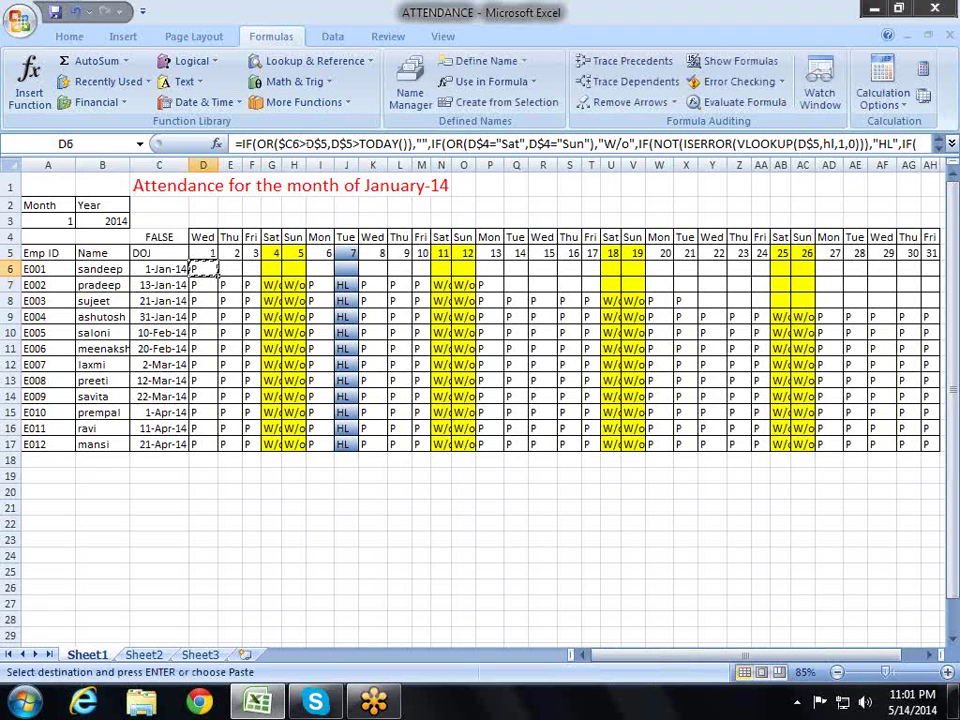
pyautogui.hotkey('ctrl', 'shift', 'Right')
pyautogui.hotkey('ctrl', 'shift', 'Down')
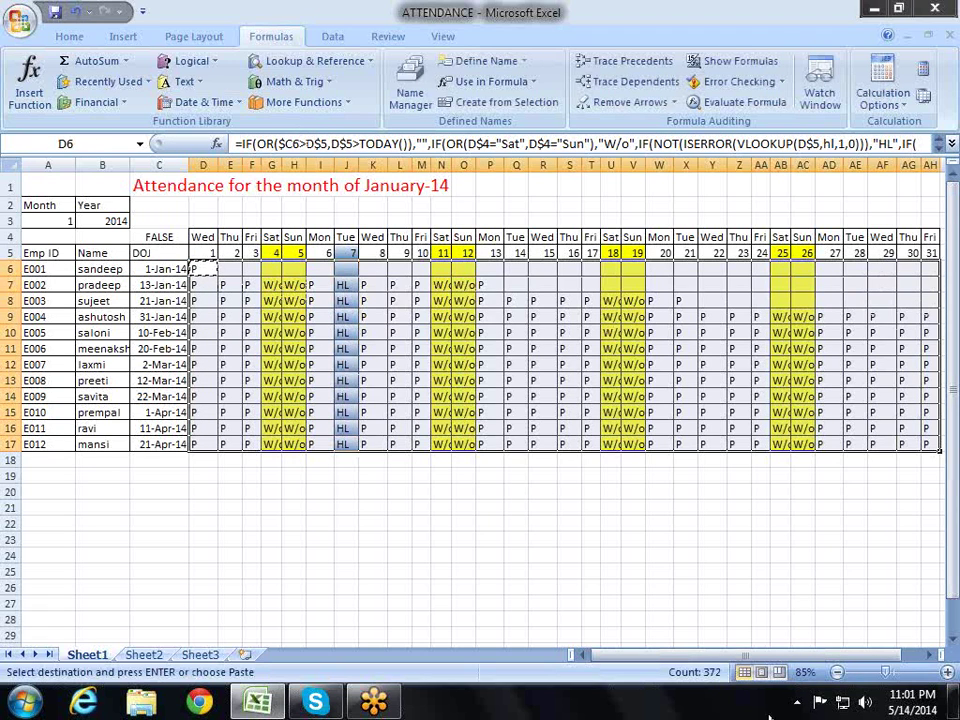
pyautogui.hotkey('ctrl', 'v')
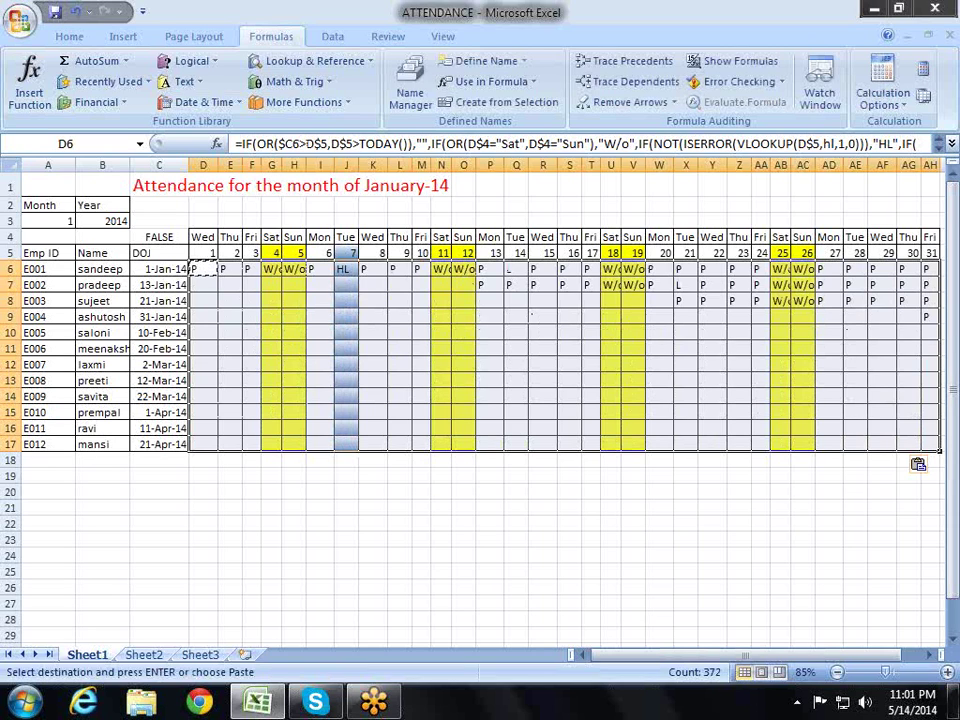
pyautogui.press('Escape')
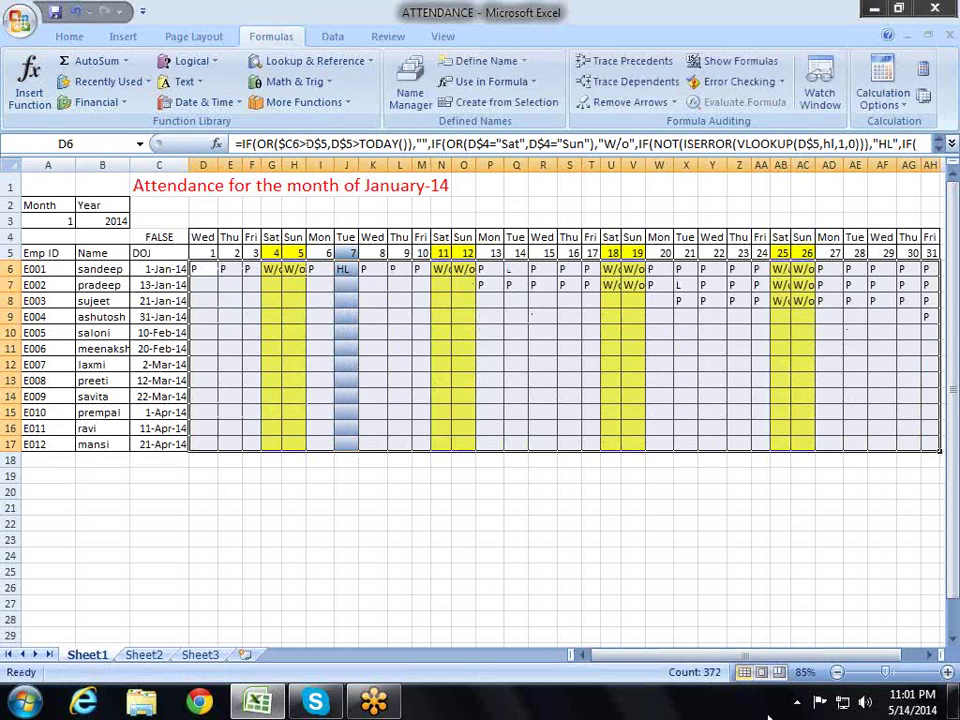
pyautogui.press('Down')
pyautogui.press('Down')
pyautogui.press('Down')
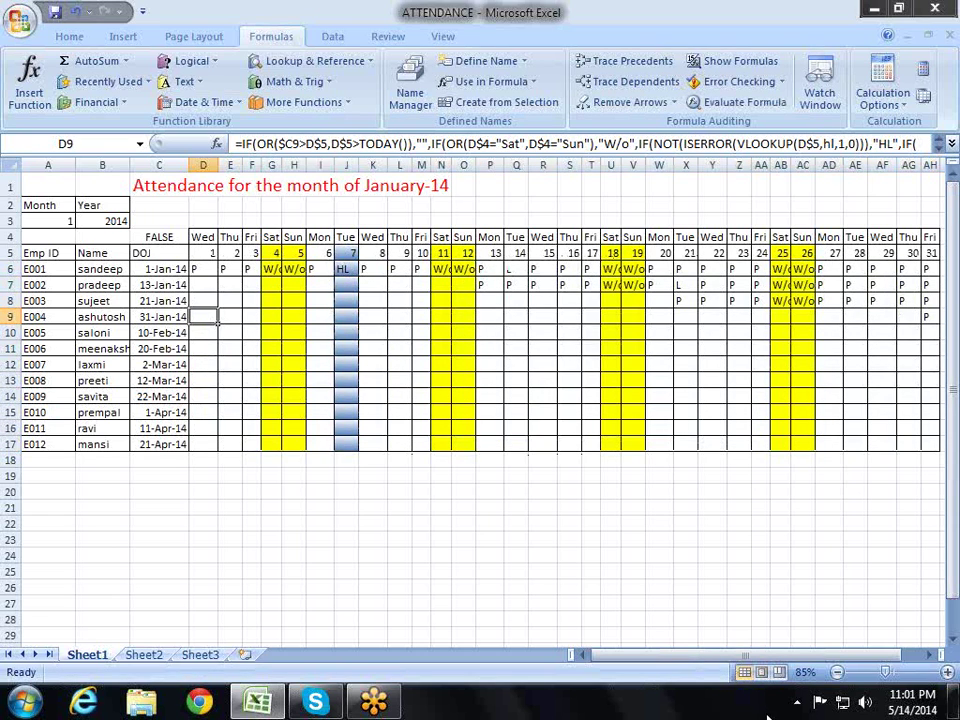
pyautogui.press('Up')
pyautogui.press('Up')
pyautogui.click(203, 269)
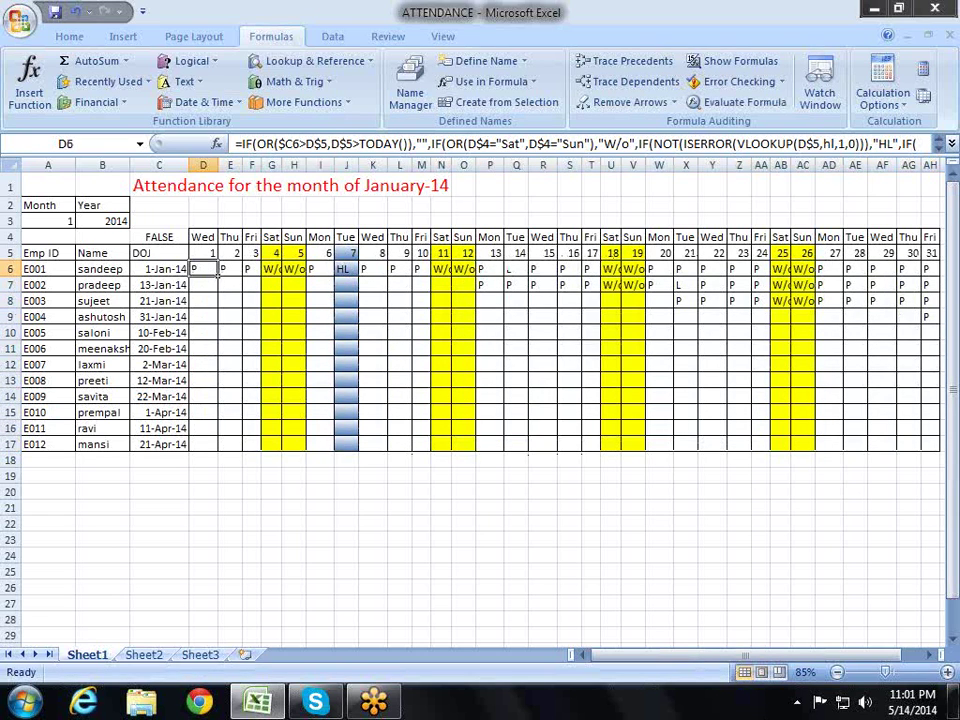
# Step: Pick month 2 (February) from the A3 month dropdown
pyautogui.click(48, 220)
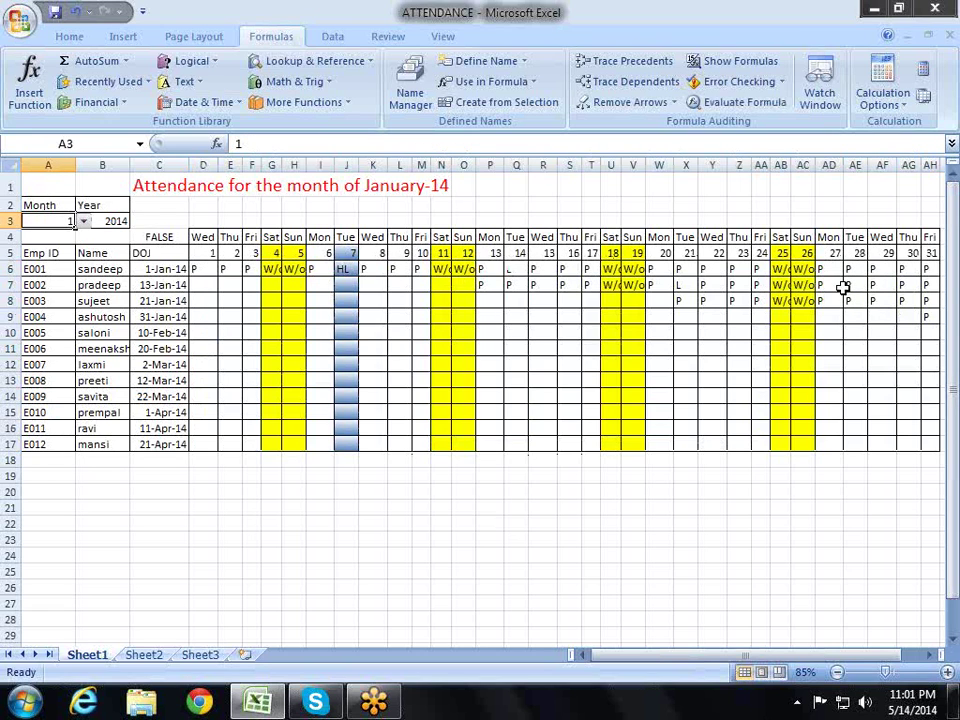
pyautogui.hotkey('alt', 'Down')
pyautogui.press('Down')
pyautogui.press('Return')
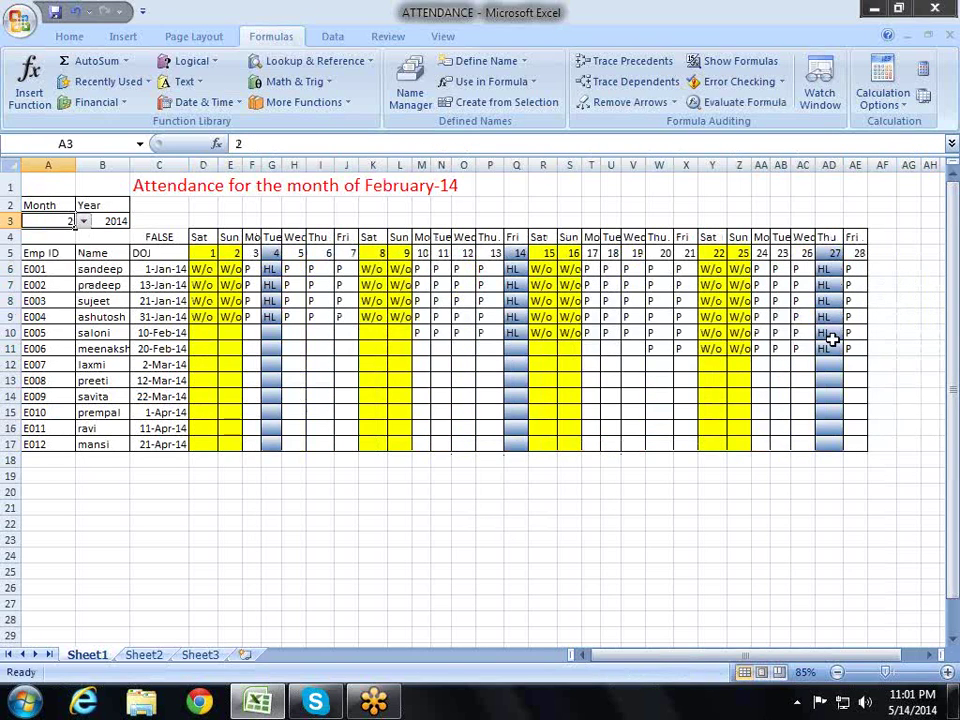
pyautogui.press('Up')
# Step: Change A3 to month 4 so the sheet shows April-14, then go to D5
pyautogui.press('Down')
pyautogui.hotkey('alt', 'Down')
pyautogui.press('Down')
pyautogui.press('Return')
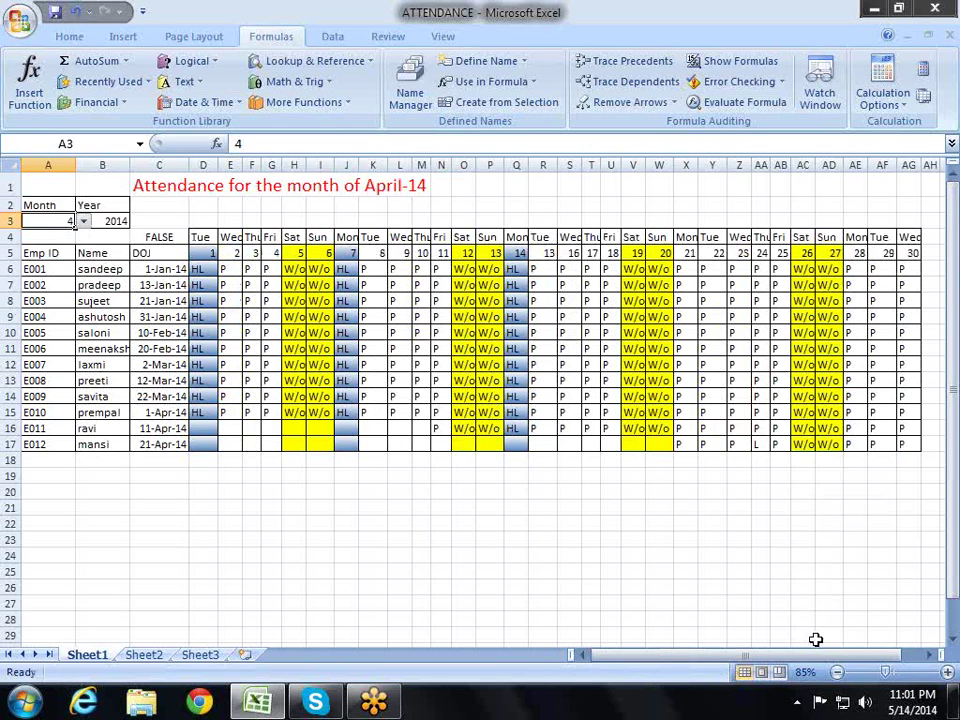
pyautogui.press('Up')
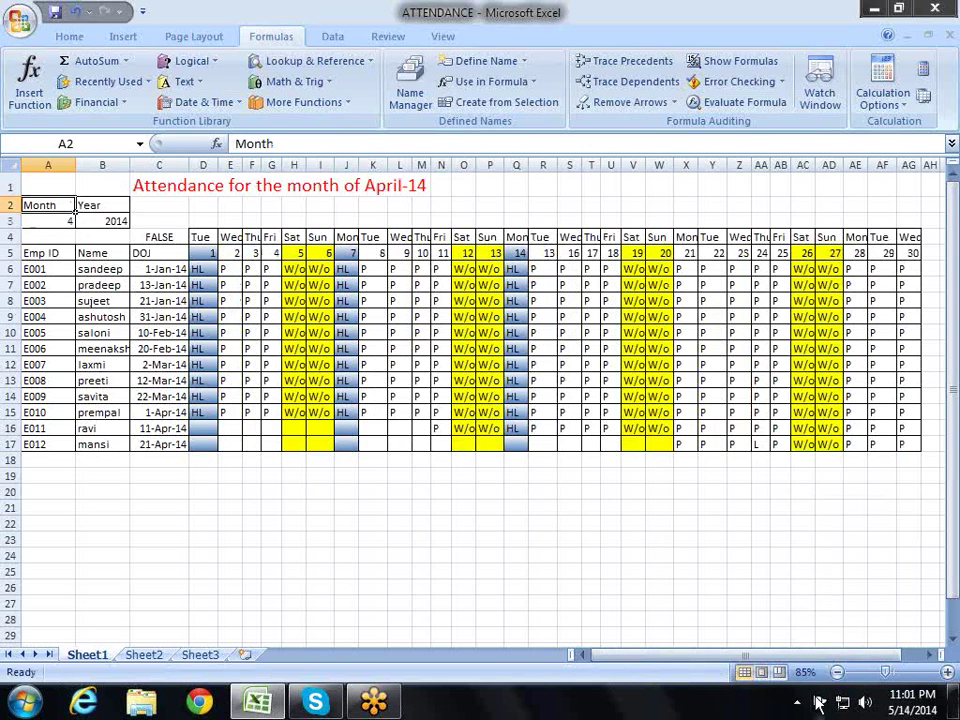
pyautogui.press('Down')
pyautogui.press('Right')
pyautogui.press('Right')
pyautogui.press('Right')
pyautogui.press('Down')
pyautogui.press('Down')
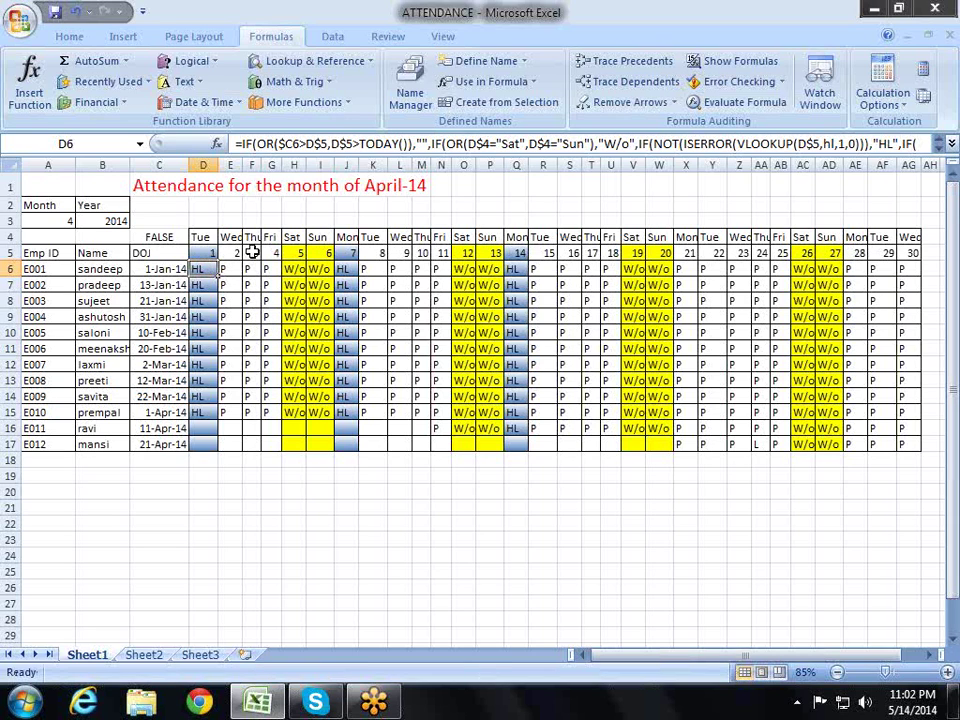
# Step: Review the DATE formula in D5 and the day-cell formulas around D6, then open A3's month list
pyautogui.click(207, 253)
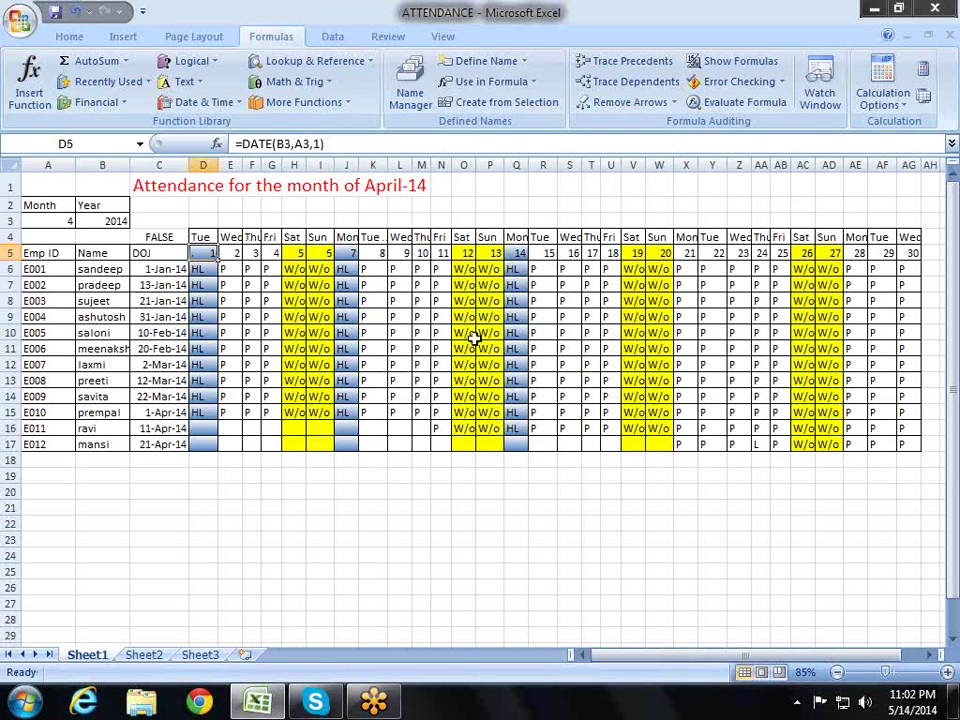
pyautogui.press('Down')
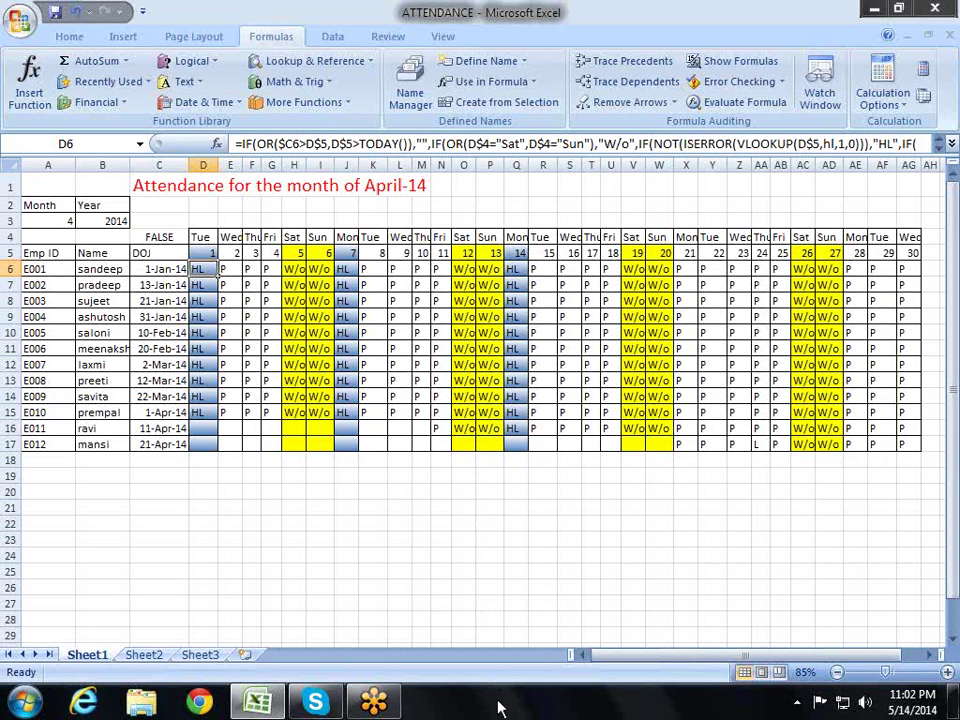
pyautogui.press('Right')
pyautogui.press('Right')
pyautogui.press('Left')
pyautogui.press('Left')
pyautogui.press('Left')
pyautogui.press('Right')
pyautogui.press('Left')
pyautogui.press('Left')
pyautogui.press('Left')
pyautogui.press('Up')
pyautogui.press('Up')
pyautogui.press('Up')
pyautogui.click(84, 221)
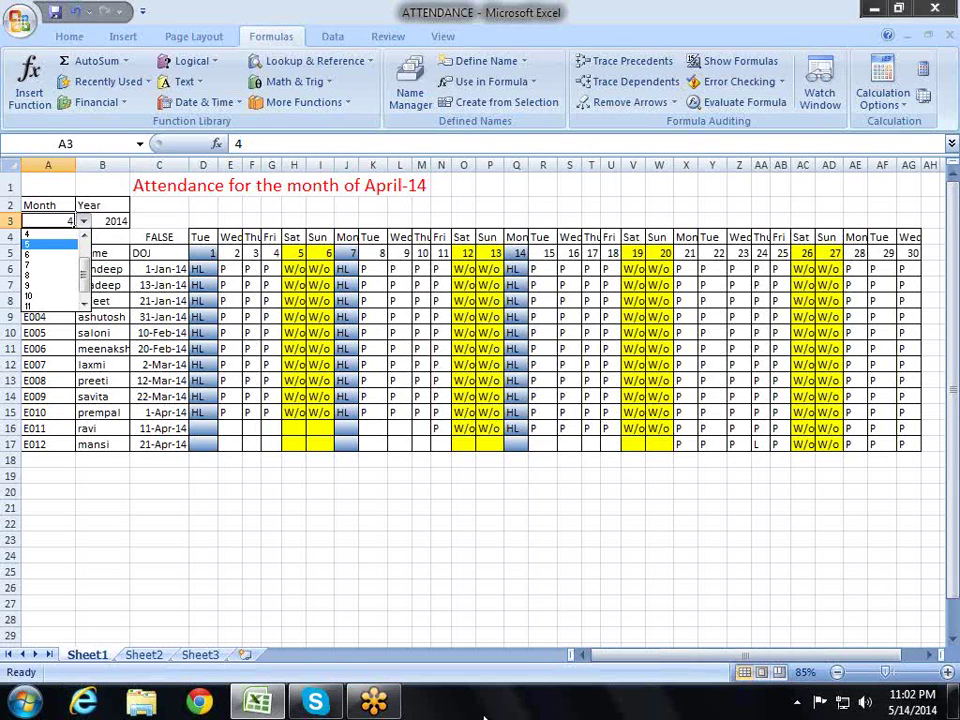
# Step: Choose month 5 for May-14 and inspect the formulas and blanks in columns Q and R
pyautogui.click(50, 244)
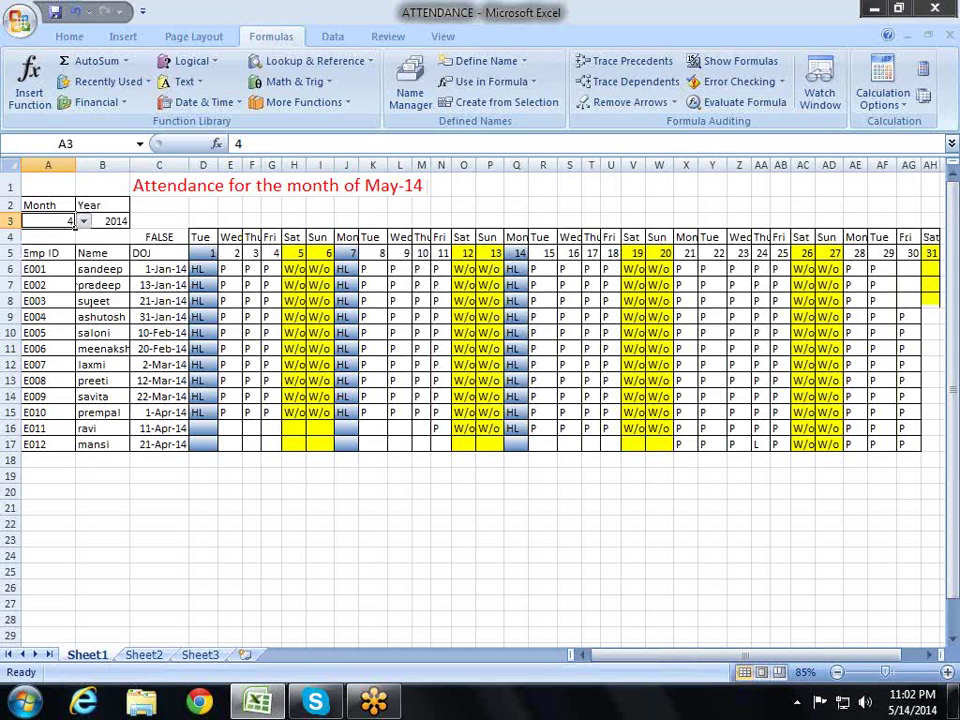
pyautogui.press('Right')
pyautogui.press('Right')
pyautogui.press('Right')
pyautogui.press('Right')
pyautogui.press('Right')
pyautogui.press('Right')
pyautogui.press('Right')
pyautogui.press('Down')
pyautogui.press('Down')
pyautogui.press('Down')
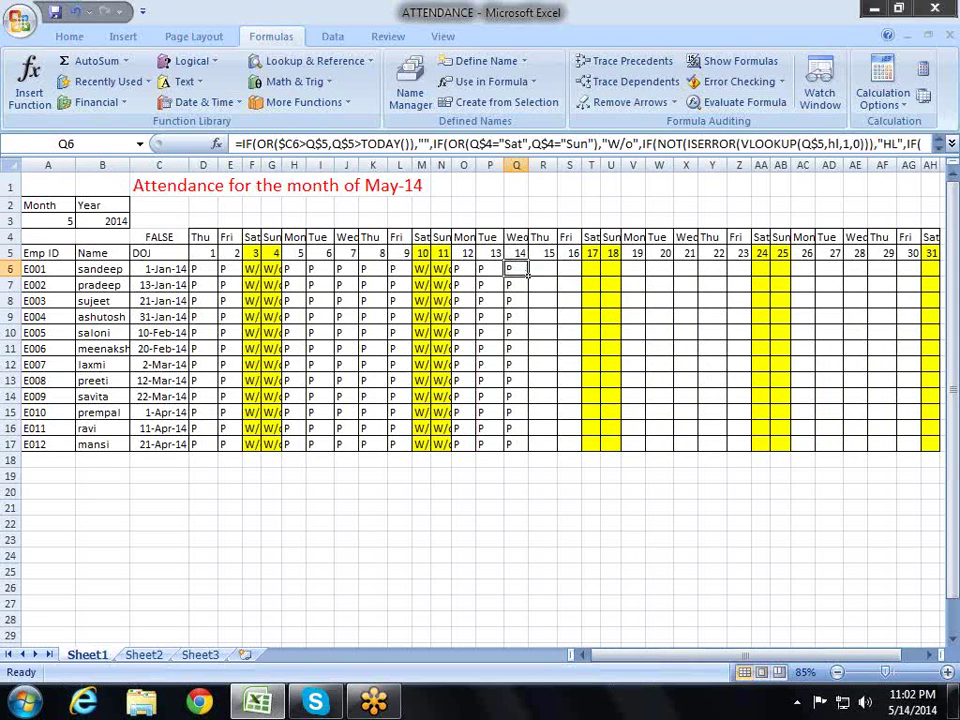
pyautogui.press('Down')
pyautogui.press('Down')
pyautogui.press('Down')
pyautogui.press('Down')
pyautogui.press('Up')
pyautogui.press('Up')
pyautogui.press('Up')
pyautogui.press('Up')
pyautogui.press('Down')
pyautogui.press('Down')
pyautogui.press('Down')
pyautogui.press('Down')
pyautogui.press('Down')
pyautogui.press('Down')
pyautogui.press('Down')
pyautogui.press('Down')
pyautogui.press('Down')
pyautogui.press('Down')
pyautogui.press('Down')
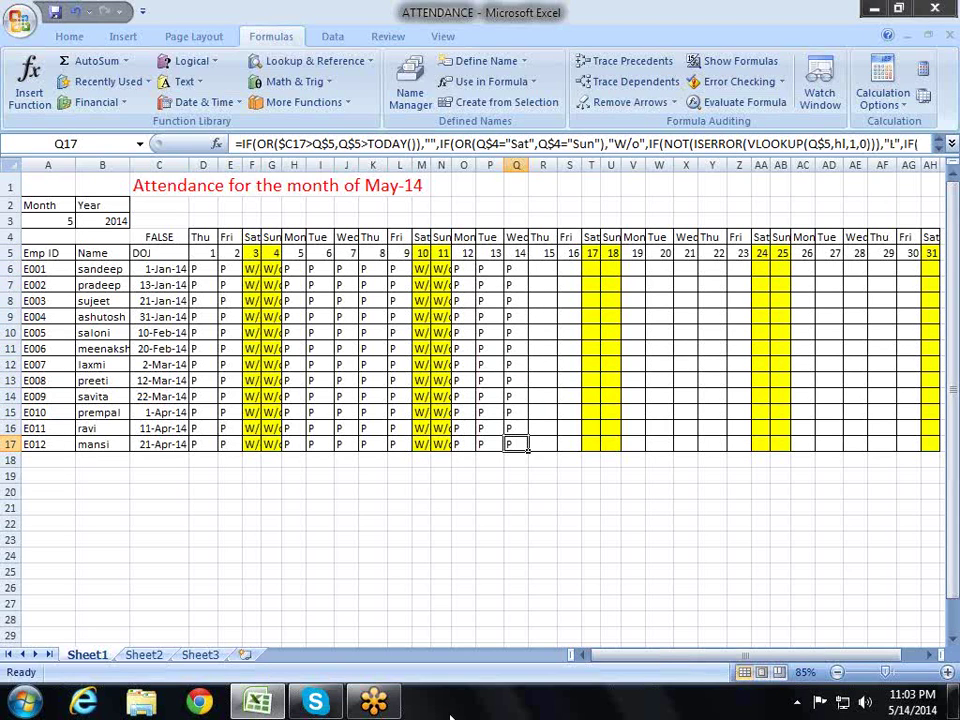
pyautogui.press('Right')
pyautogui.press('Up')
pyautogui.press('Up')
pyautogui.press('Up')
pyautogui.press('Up')
pyautogui.press('Up')
pyautogui.press('Up')
pyautogui.press('Up')
pyautogui.press('Up')
pyautogui.press('Up')
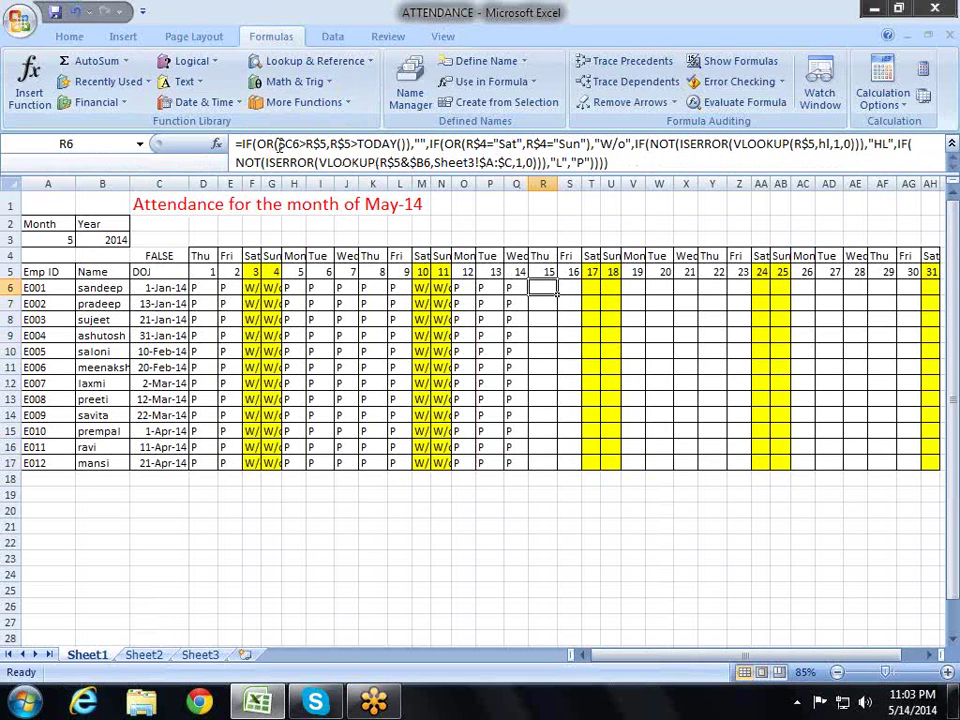
# Step: Start replacing OR with 'and' in R6's formula, then cancel that edit
pyautogui.doubleClick(556, 273)
pyautogui.press('BackSpace')
pyautogui.press('BackSpace')
pyautogui.write('and')
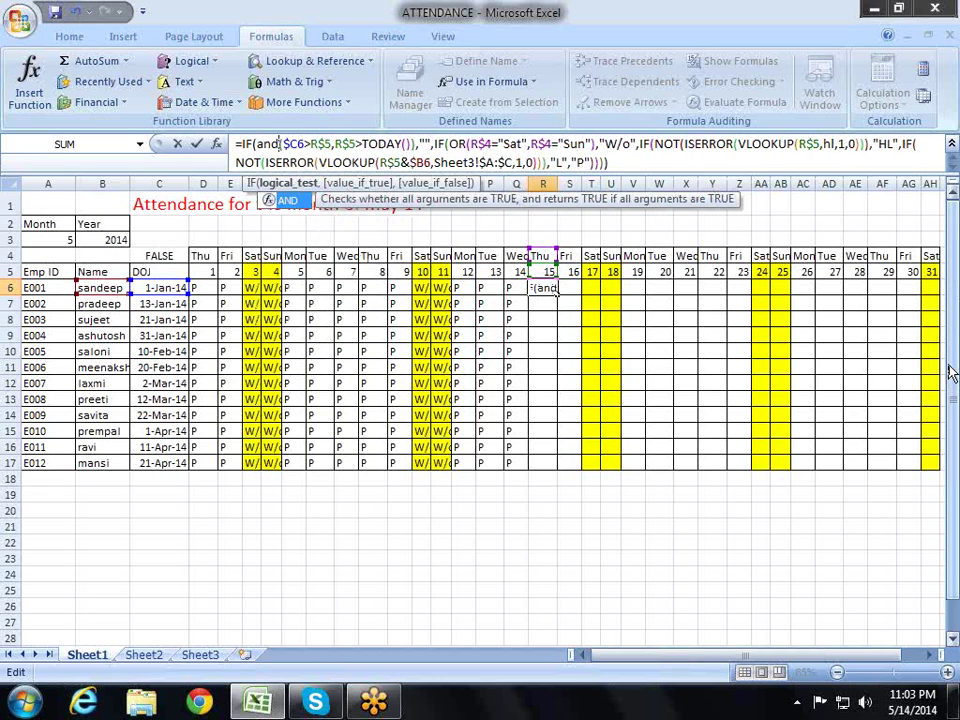
pyautogui.press('Escape')
pyautogui.press('Left')
pyautogui.press('Left')
pyautogui.press('Left')
pyautogui.press('Left')
pyautogui.press('Left')
pyautogui.press('Left')
pyautogui.press('Left')
pyautogui.press('Left')
pyautogui.press('Left')
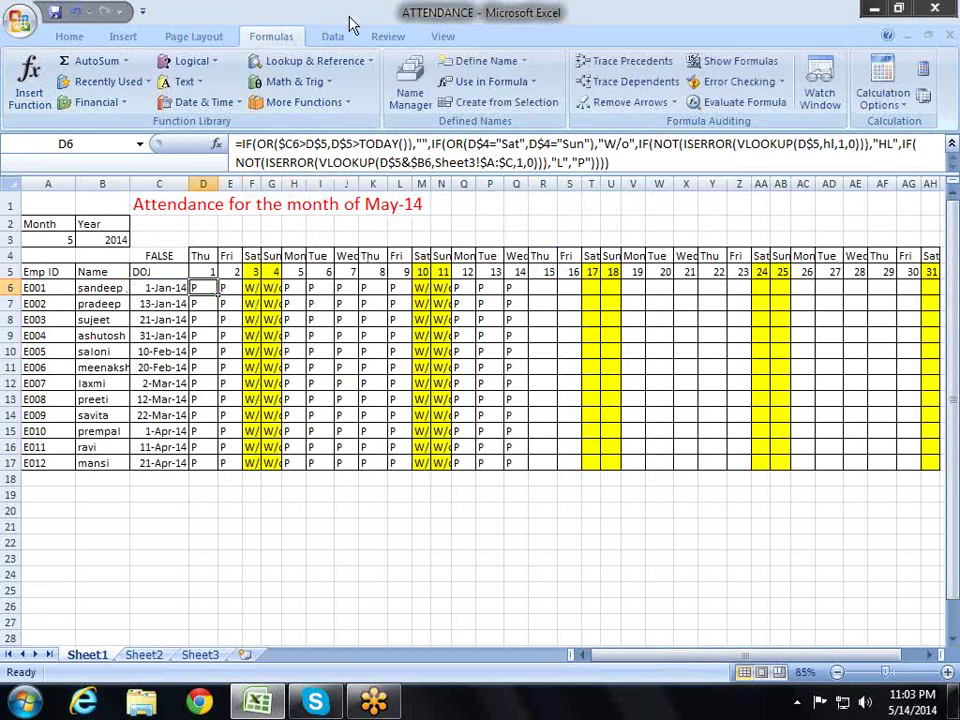
# Step: Replace OR with AND in D6's day-cell formula
pyautogui.click(277, 143)
pyautogui.press('BackSpace')
pyautogui.press('BackSpace')
pyautogui.write('AND')
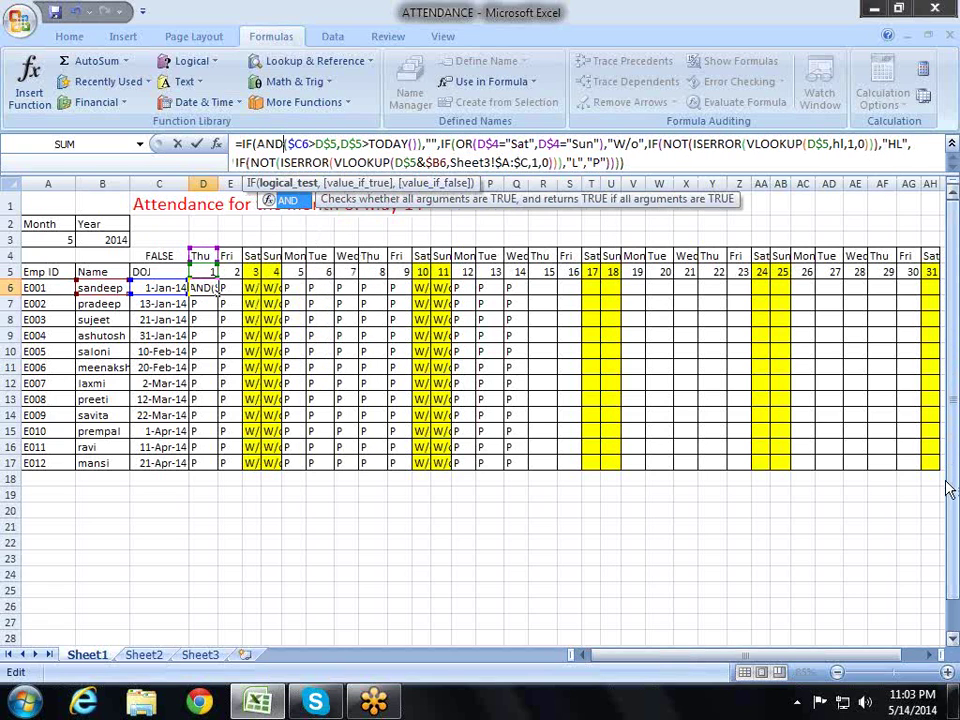
pyautogui.press('Return')
pyautogui.press('Up')
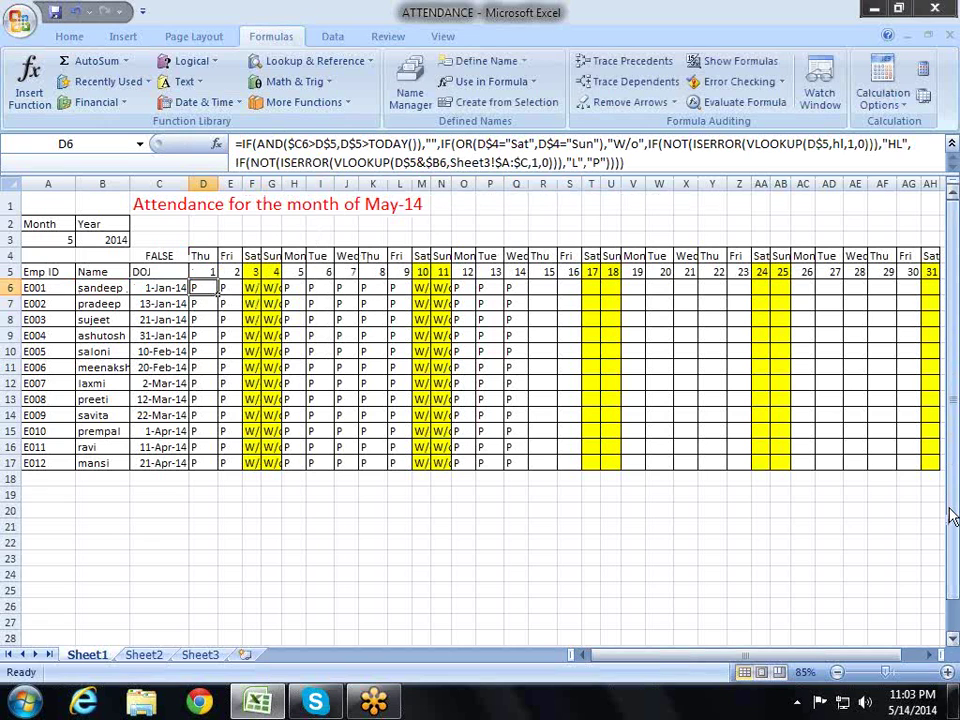
# Step: Paste the AND version of D6's formula across D6:AH17
pyautogui.hotkey('ctrl', 'c')
pyautogui.press('Down')
pyautogui.press('Up')
pyautogui.hotkey('ctrl', 'shift', 'Right')
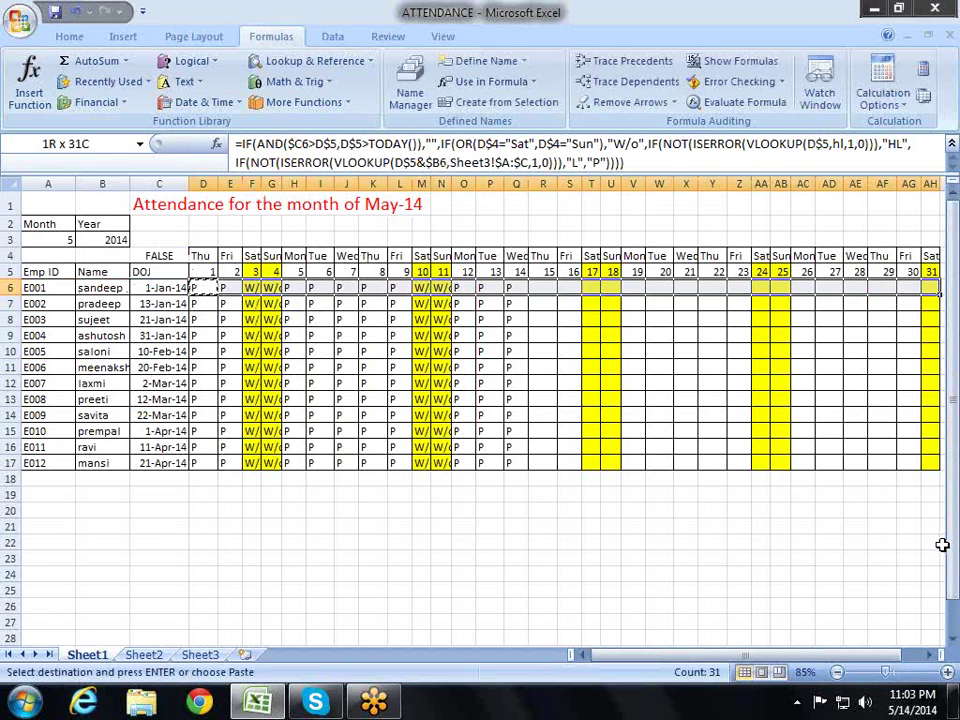
pyautogui.hotkey('ctrl', 'shift', 'Down')
pyautogui.hotkey('ctrl', 'v')
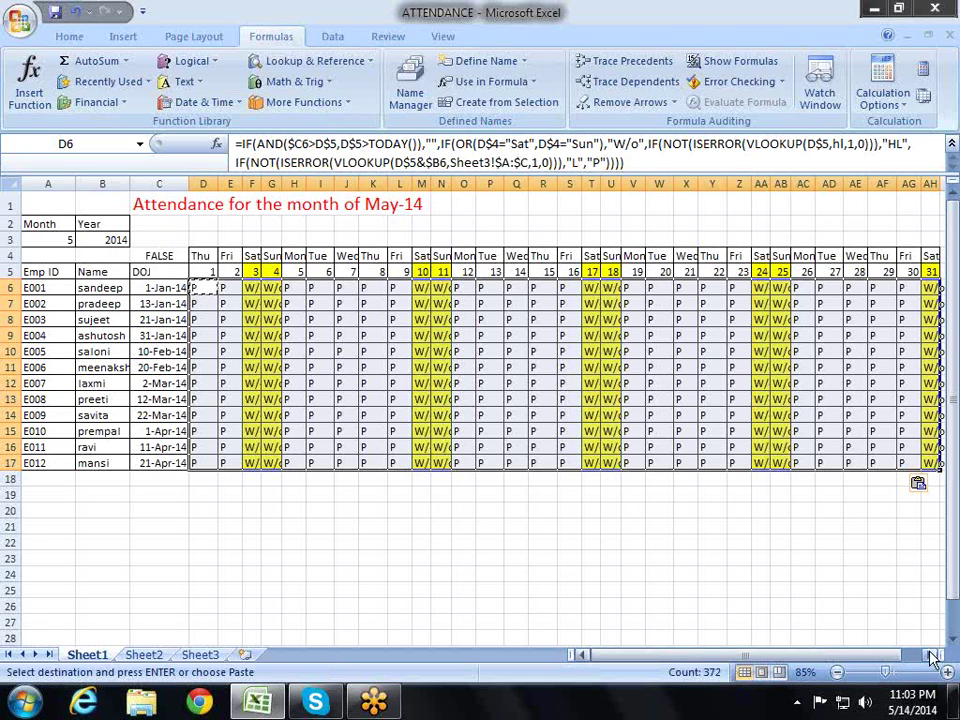
pyautogui.press('Escape')
pyautogui.press('Up')
pyautogui.press('Down')
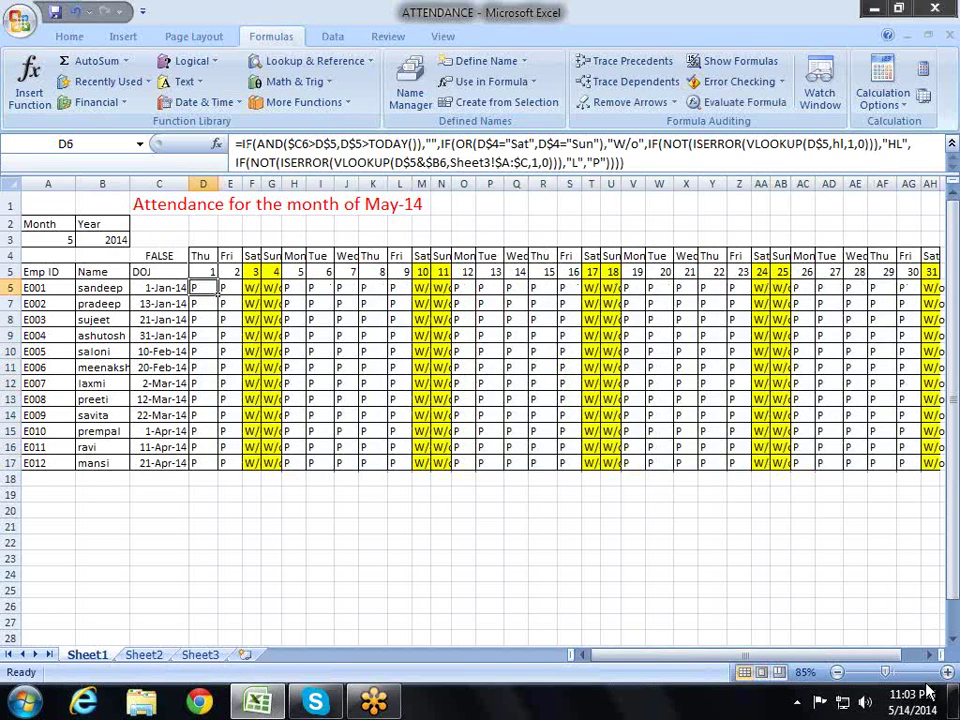
# Step: Correct the comparison sign after $C6 in D6's joining-date check
pyautogui.click(314, 162)
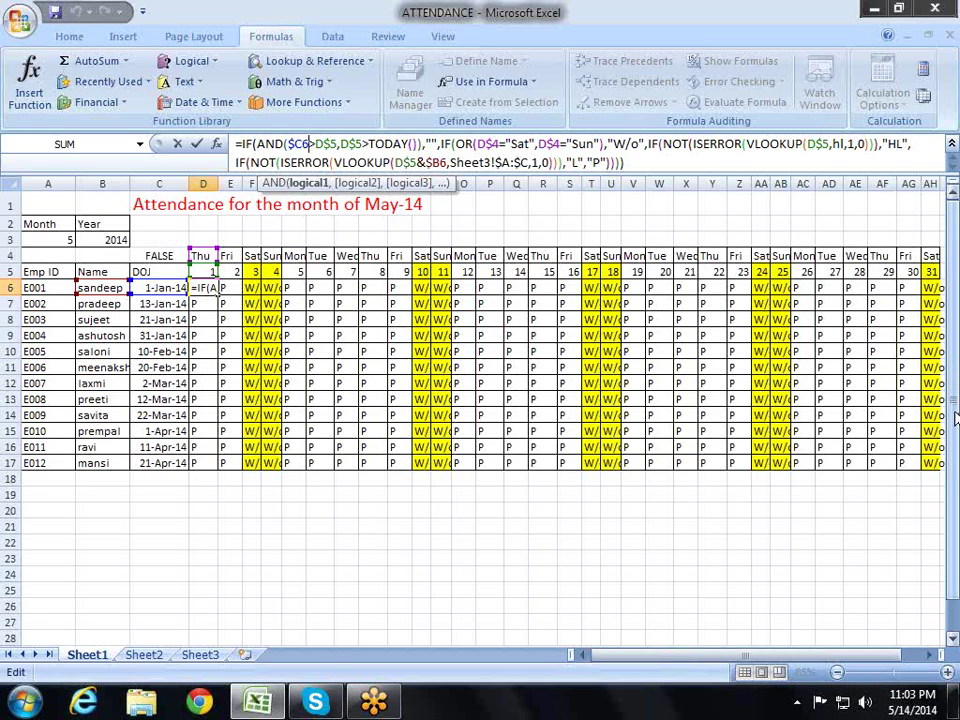
pyautogui.press('BackSpace')
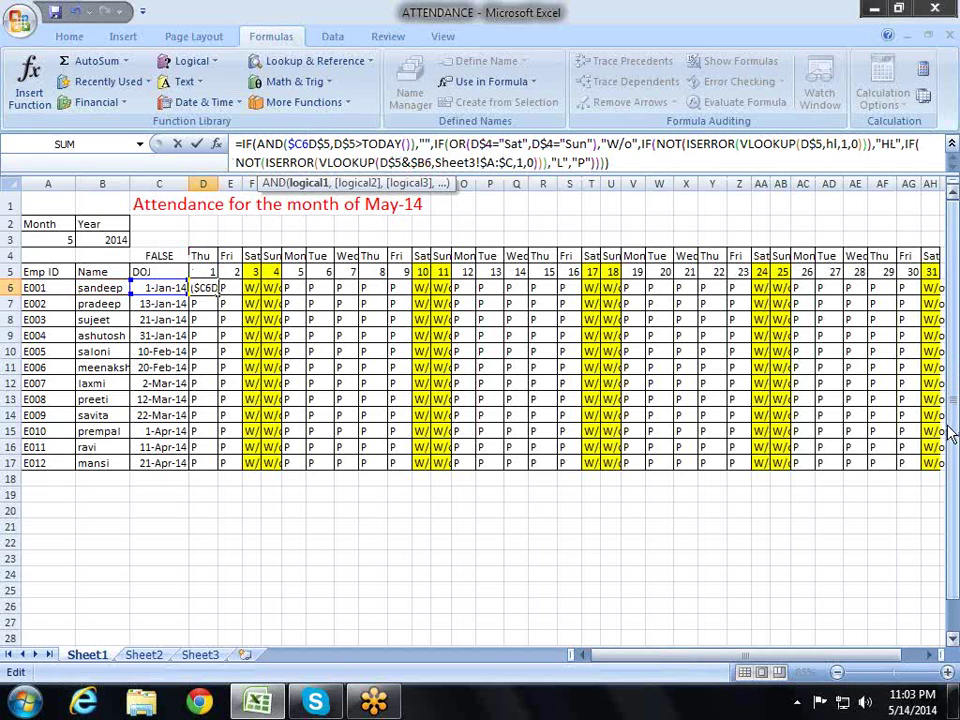
pyautogui.write('>')
pyautogui.press('Return')
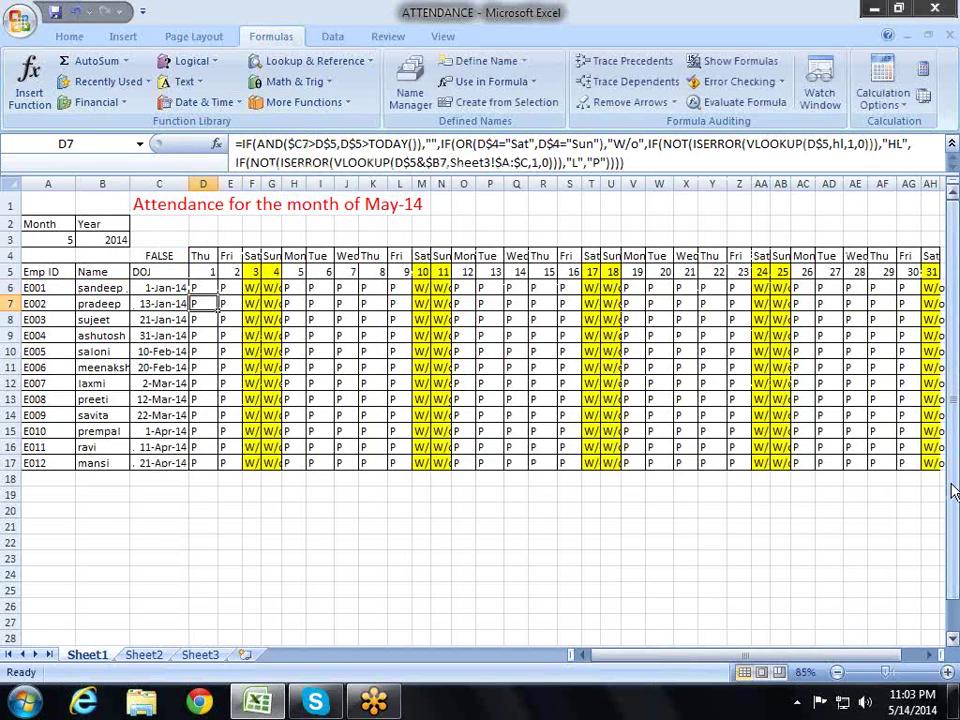
pyautogui.press('Up')
# Step: Paste D6's formula over D6:AH17, leaving May days 15–31 blank
pyautogui.hotkey('ctrl', 'c')
pyautogui.press('Right')
pyautogui.hotkey('ctrl', 'v')
pyautogui.hotkey('ctrl', 'shift', 'Right')
pyautogui.hotkey('ctrl', 'shift', 'Down')
pyautogui.hotkey('ctrl', 'v')
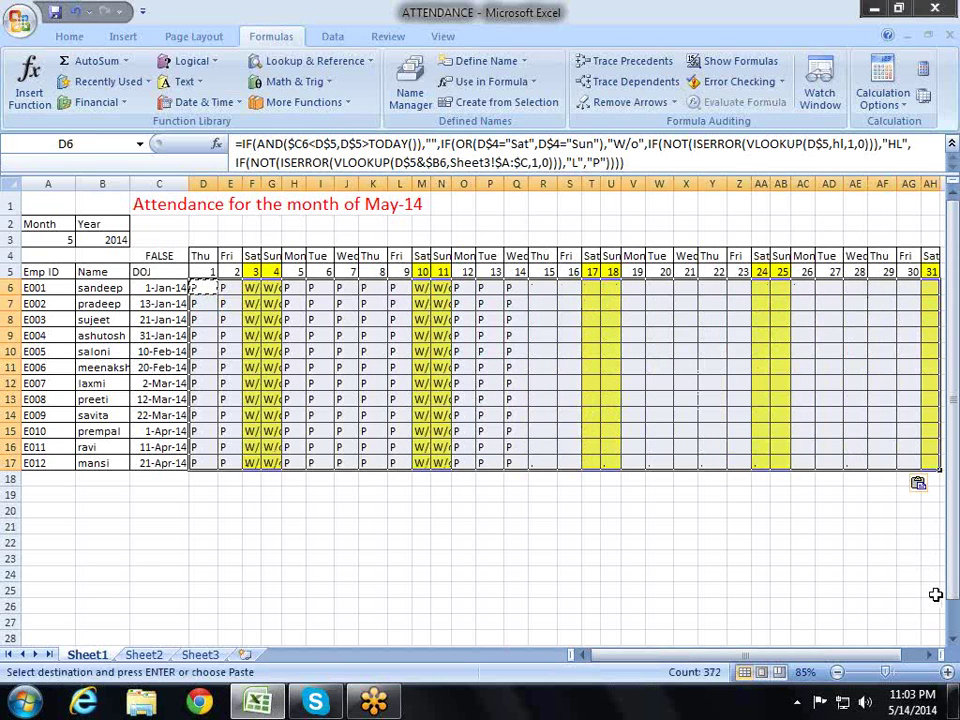
pyautogui.press('Escape')
pyautogui.press('Left')
pyautogui.press('Right')
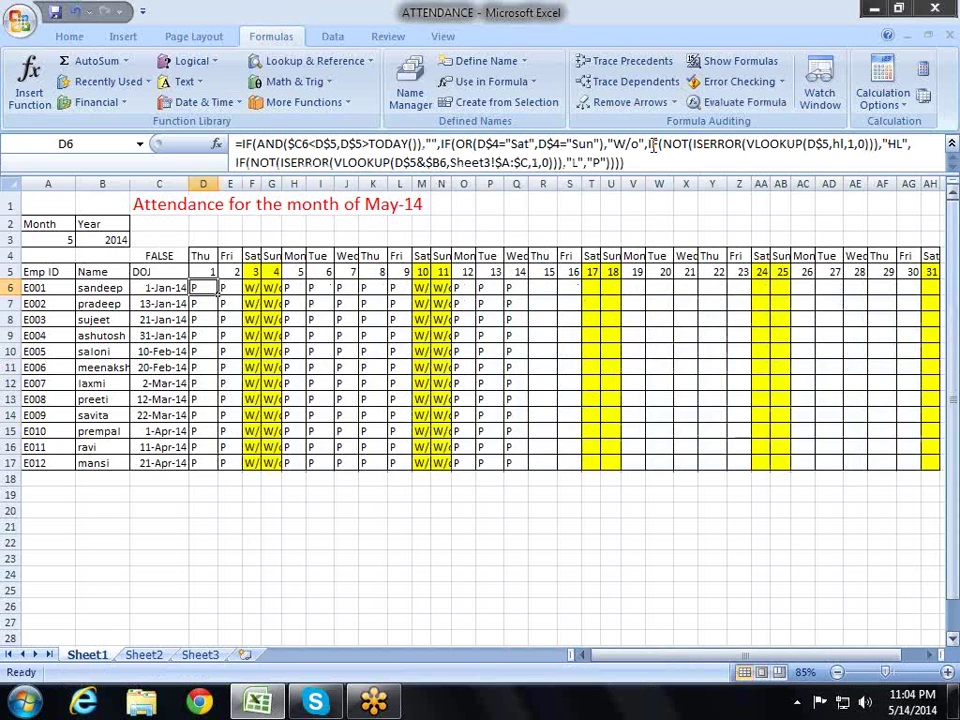
# Step: Set A3 to month 1 so the sheet shows January-14
pyautogui.click(50, 252)
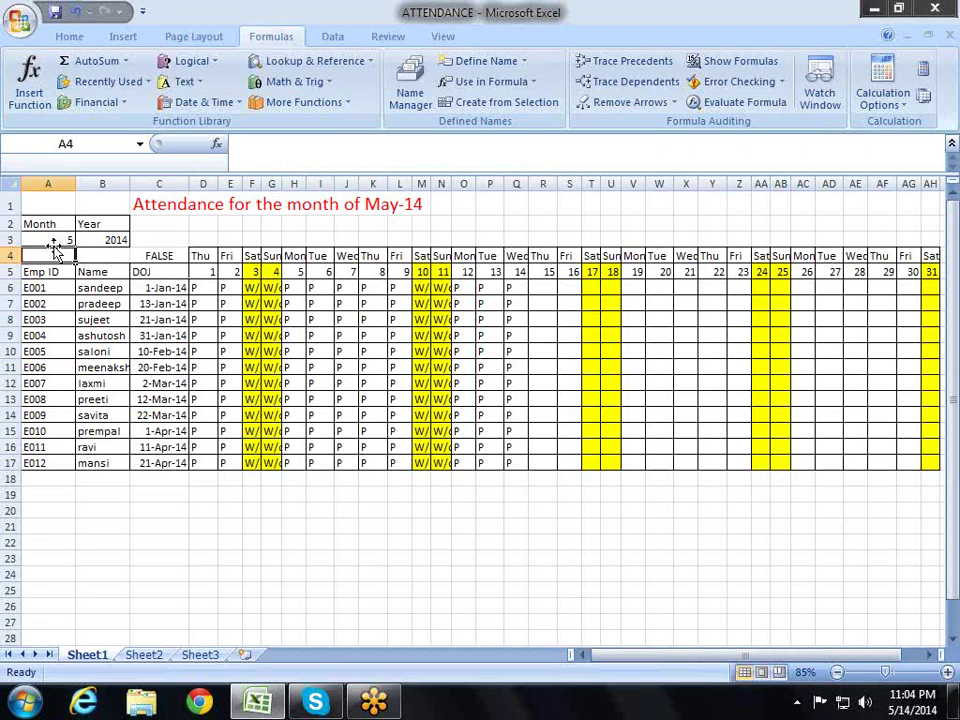
pyautogui.press('Up')
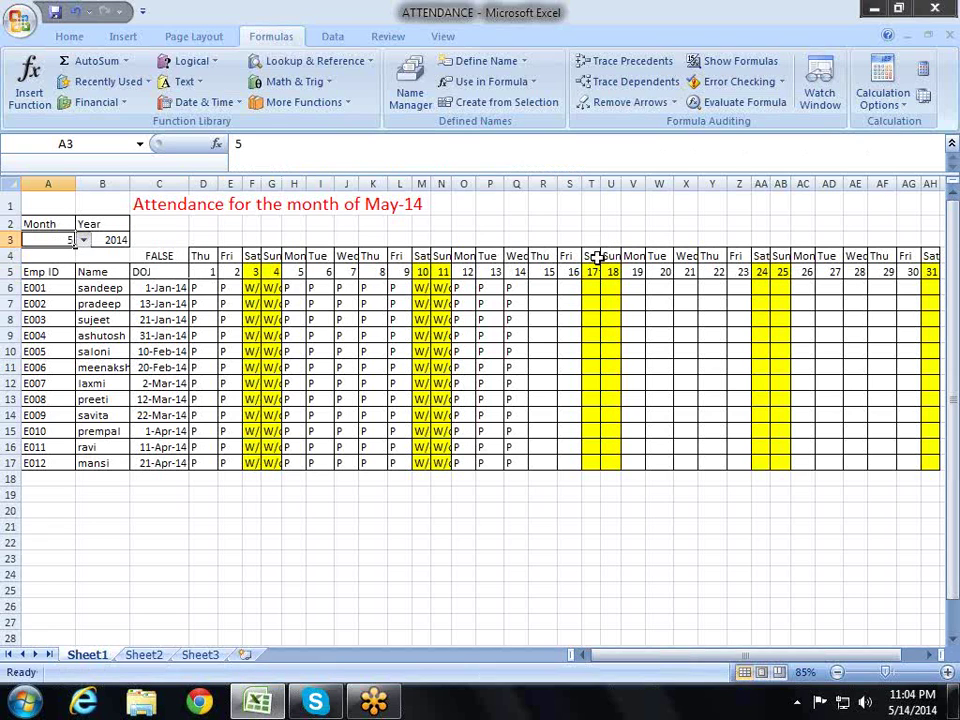
pyautogui.hotkey('alt', 'Down')
pyautogui.press('Down')
pyautogui.press('Up')
pyautogui.press('Up')
pyautogui.press('Up')
pyautogui.press('Return')
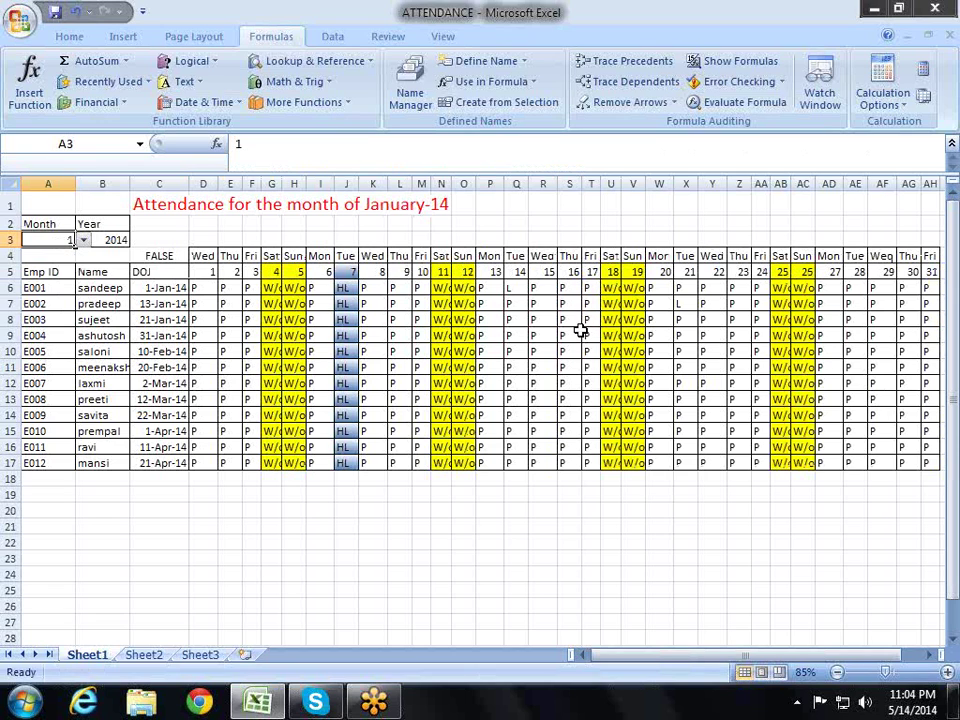
# Step: Check the day-cell formulas in D6 and across row 7
pyautogui.press('Down')
pyautogui.press('Down')
pyautogui.press('Down')
pyautogui.press('Right')
pyautogui.press('Right')
pyautogui.press('Right')
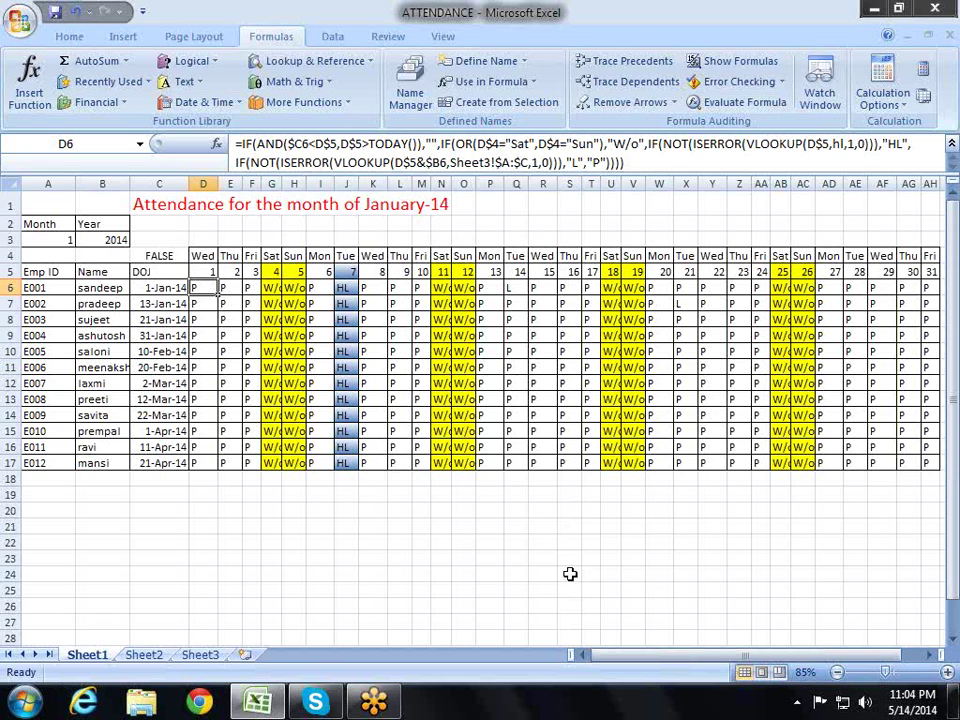
pyautogui.press('Down')
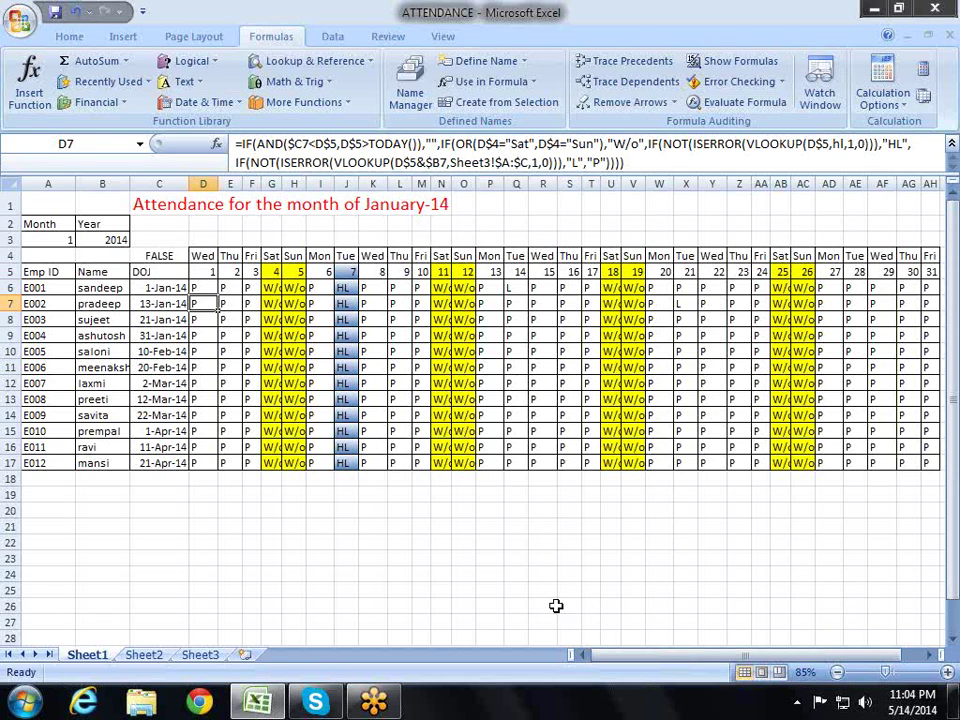
pyautogui.press('Right')
pyautogui.press('Right')
pyautogui.press('Right')
pyautogui.press('Right')
pyautogui.press('Left')
pyautogui.press('Left')
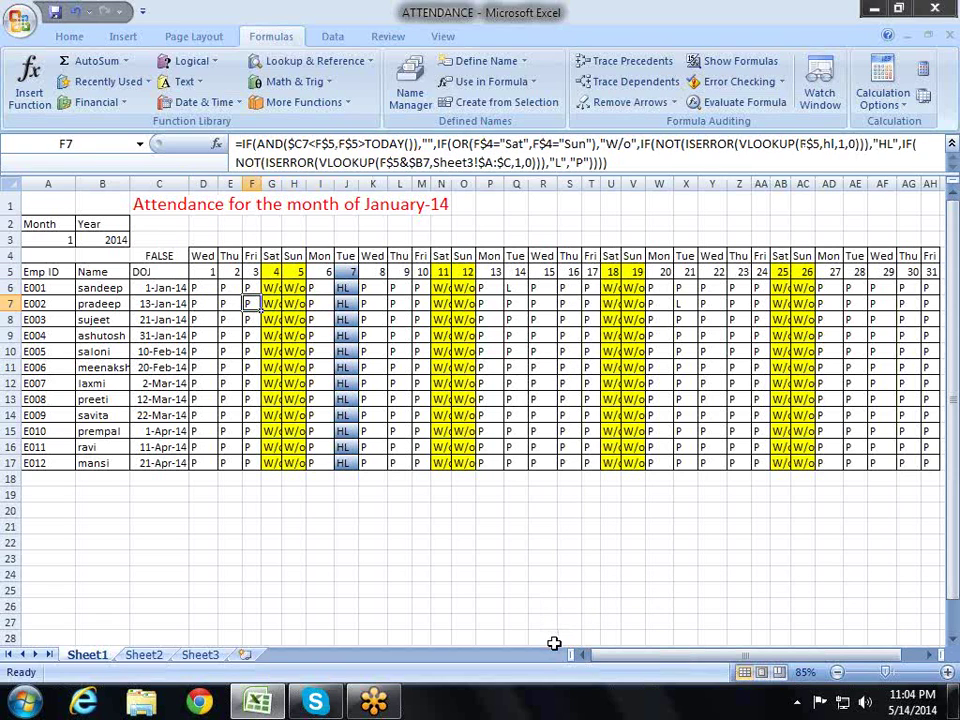
pyautogui.press('Left')
pyautogui.press('Left')
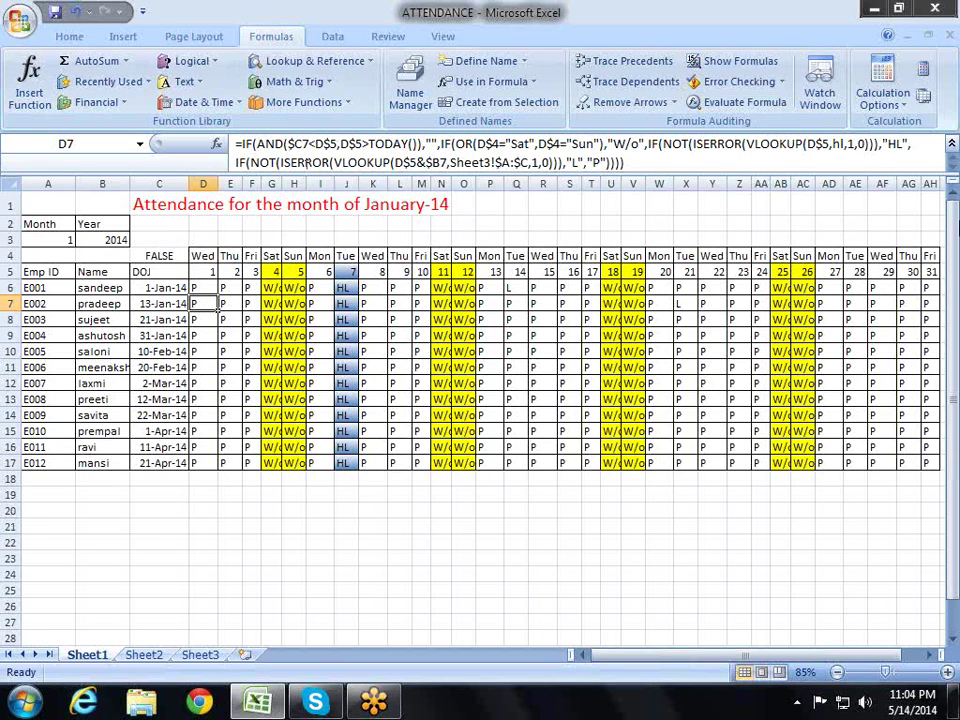
pyautogui.press('Up')
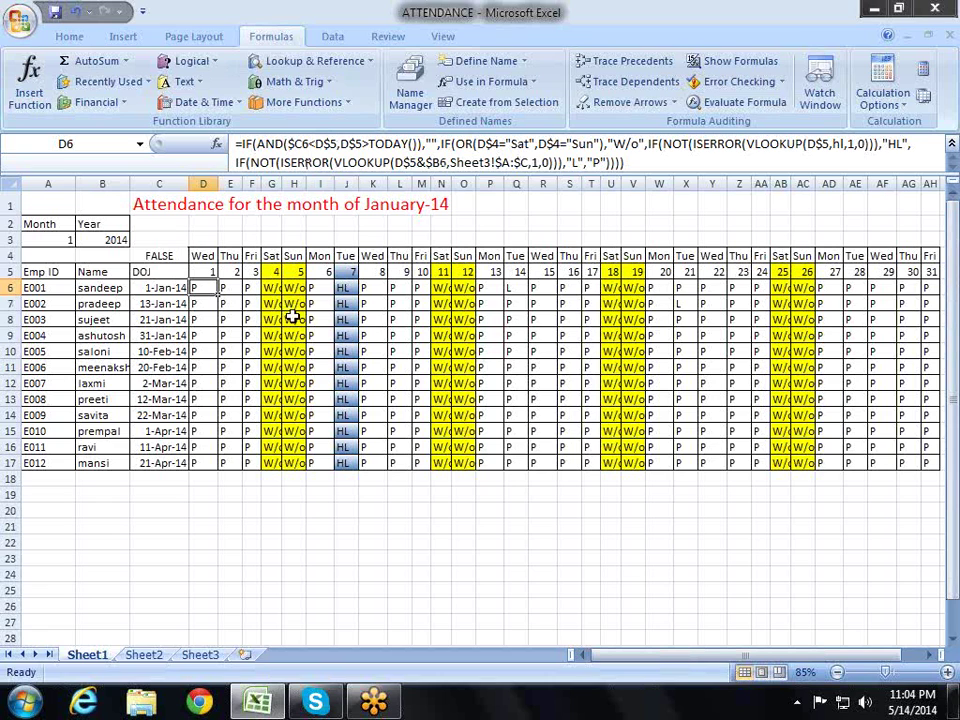
pyautogui.click(318, 146)
pyautogui.press('BackSpace')
pyautogui.write('>')
pyautogui.press('Return')
pyautogui.press('Up')
pyautogui.hotkey('ctrl', 'c')
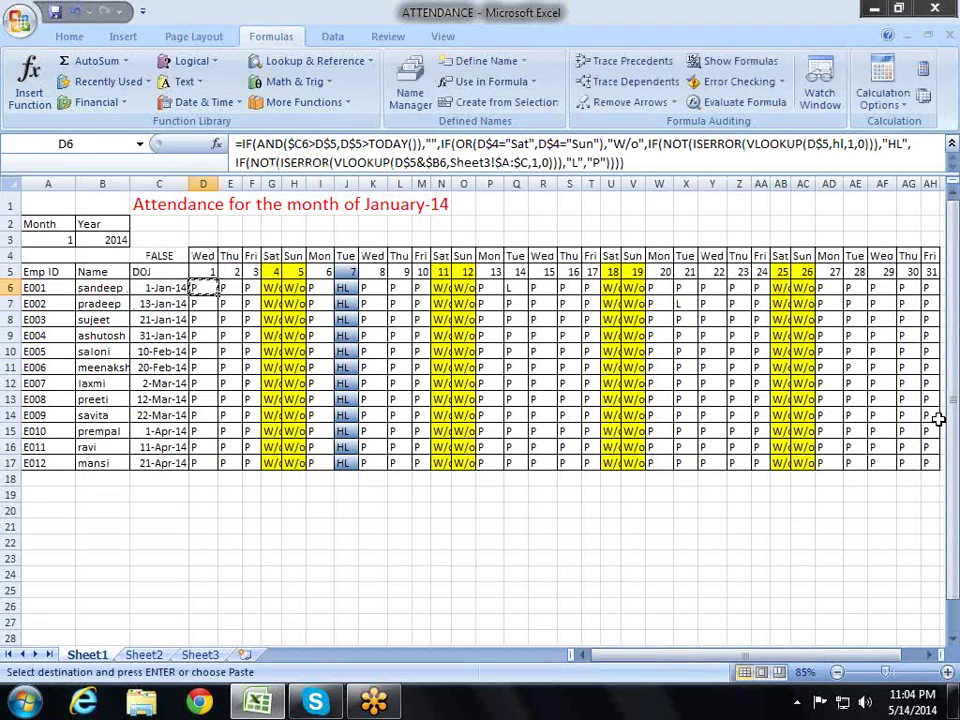
pyautogui.hotkey('ctrl', 'shift', 'Right')
pyautogui.hotkey('ctrl', 'shift', 'Down')
pyautogui.hotkey('ctrl', 'v')
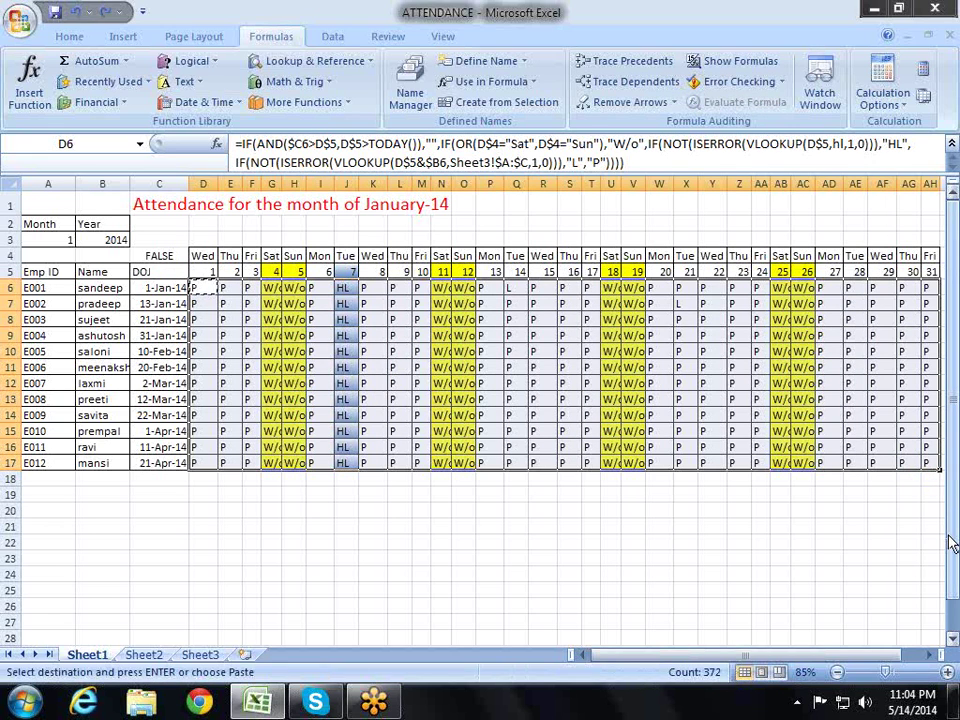
pyautogui.press('Up')
pyautogui.press('Down')
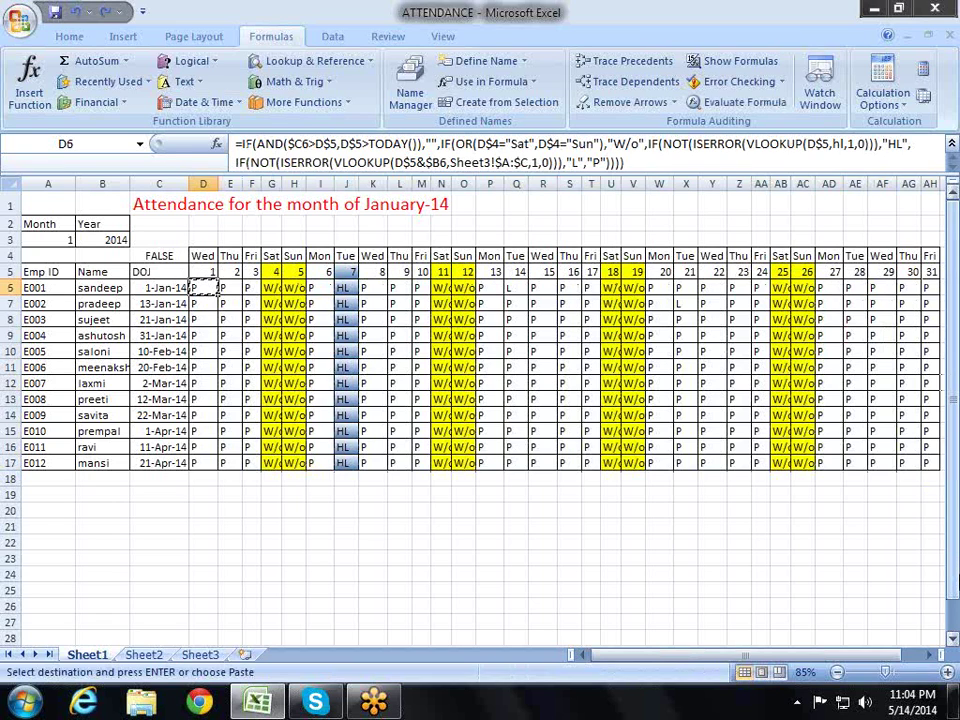
pyautogui.press('Return')
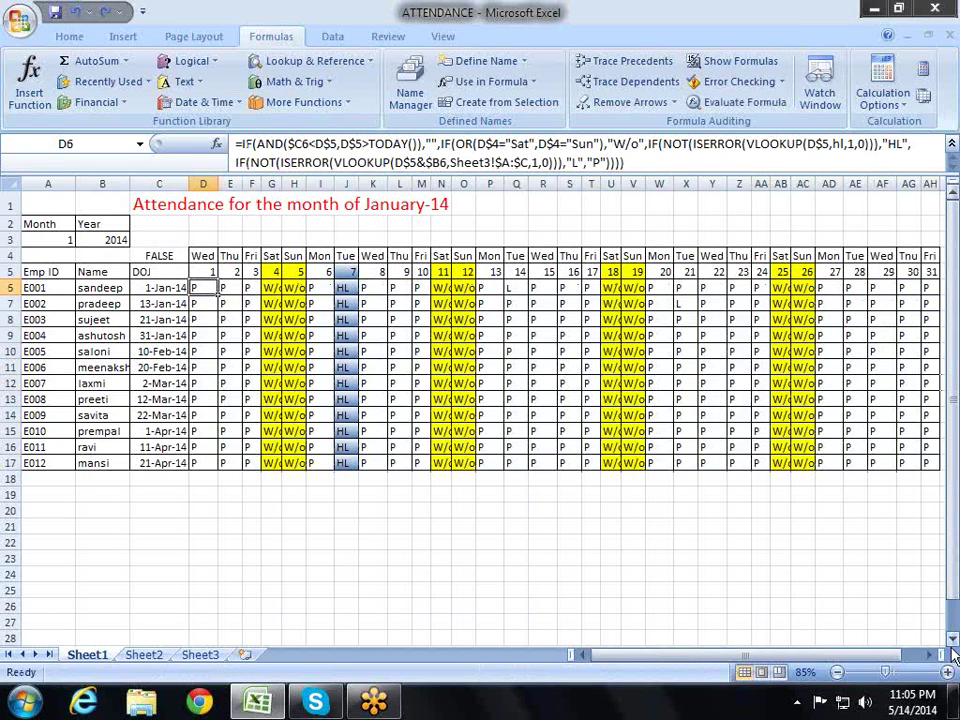
pyautogui.press('Up')
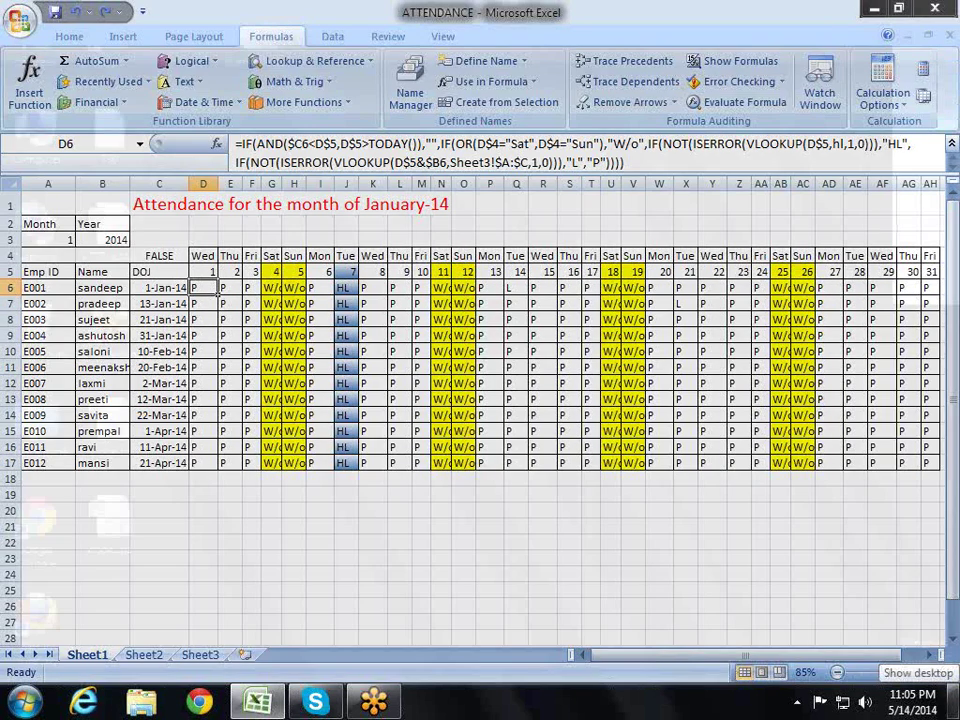
pyautogui.click(955, 700)
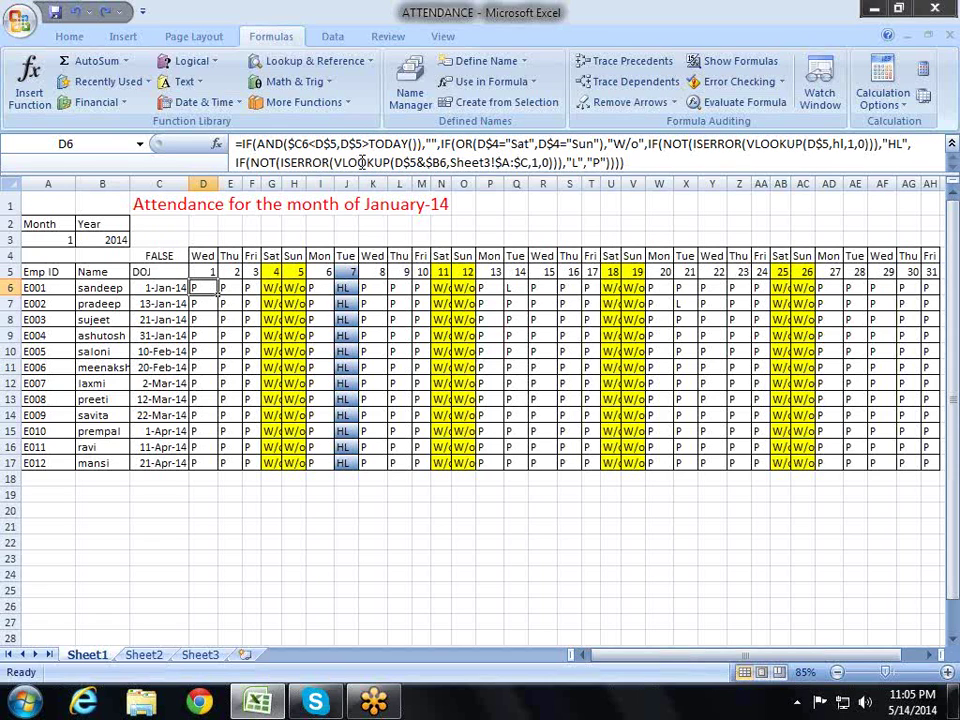
pyautogui.click(362, 163)
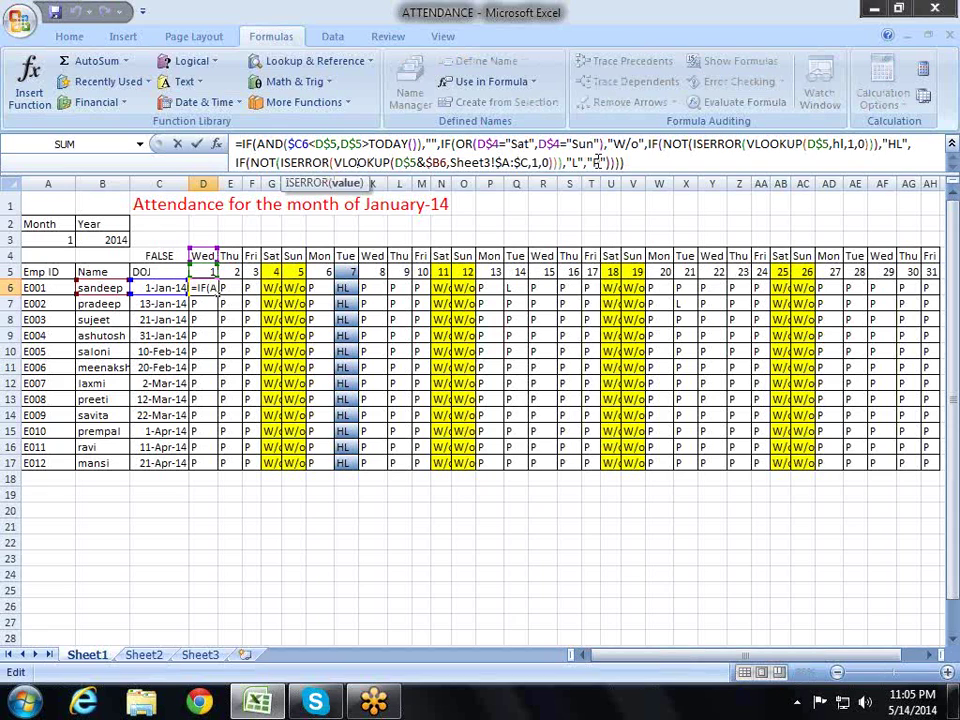
pyautogui.press('Up')
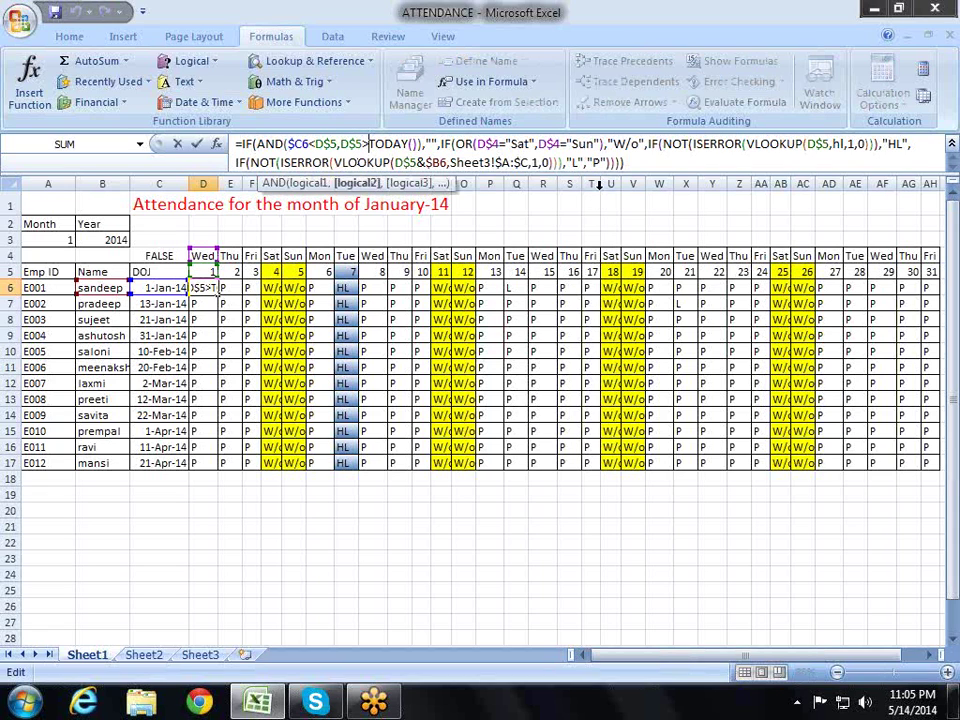
pyautogui.press('BackSpace')
pyautogui.write('<')
pyautogui.press('BackSpace')
pyautogui.write('>')
pyautogui.press('Left')
pyautogui.press('Left')
pyautogui.press('Left')
pyautogui.press('Left')
pyautogui.press('Left')
pyautogui.press('Left')
pyautogui.press('Left')
pyautogui.press('Left')
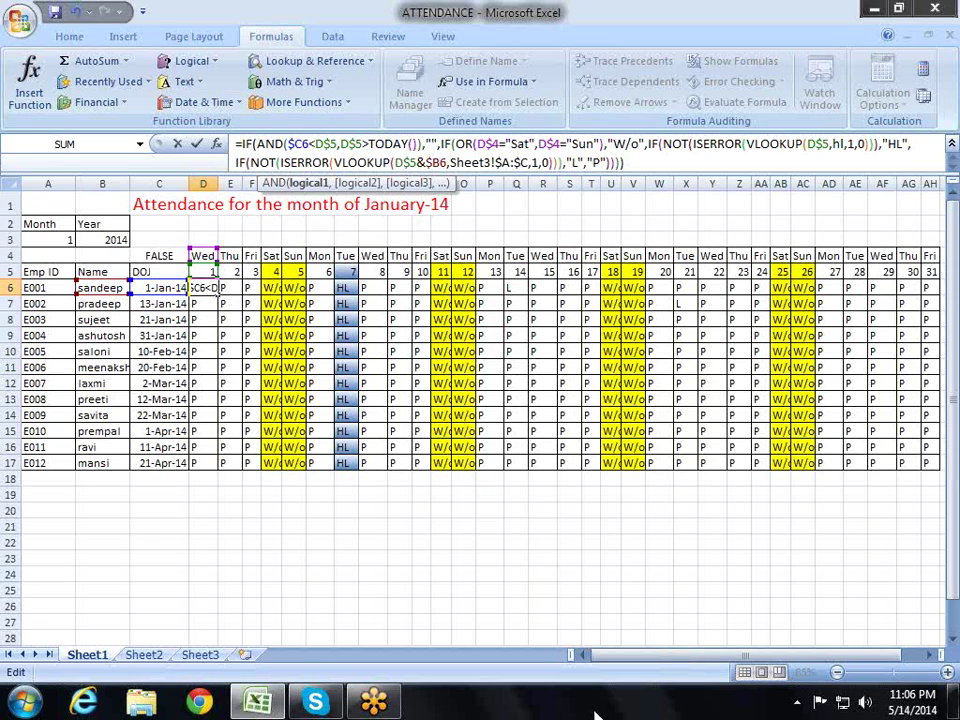
# Step: Replace AND with OR in D6's day-cell formula
pyautogui.click(288, 144)
pyautogui.click(252, 144)
pyautogui.press('BackSpace')
pyautogui.press('BackSpace')
pyautogui.press('BackSpace')
pyautogui.write('or')
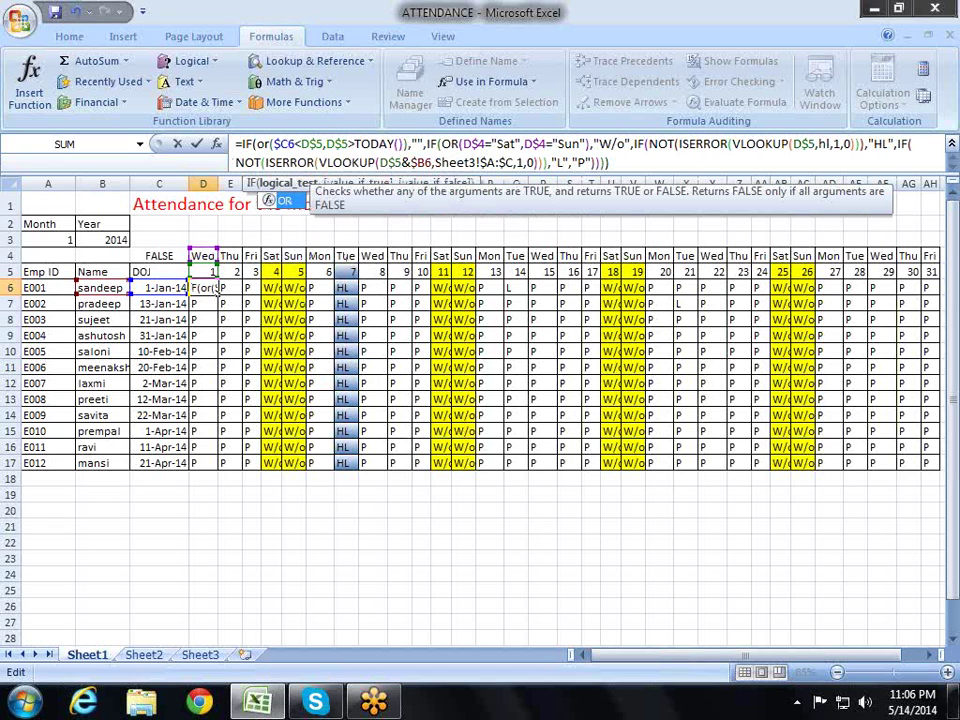
pyautogui.press('Tab')
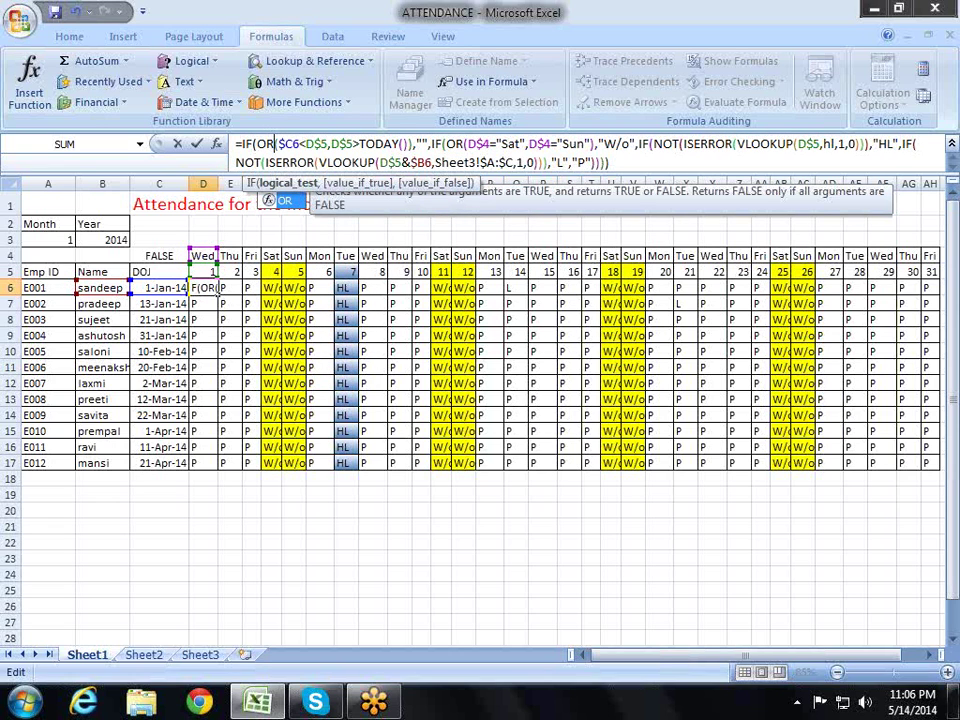
pyautogui.press('Return')
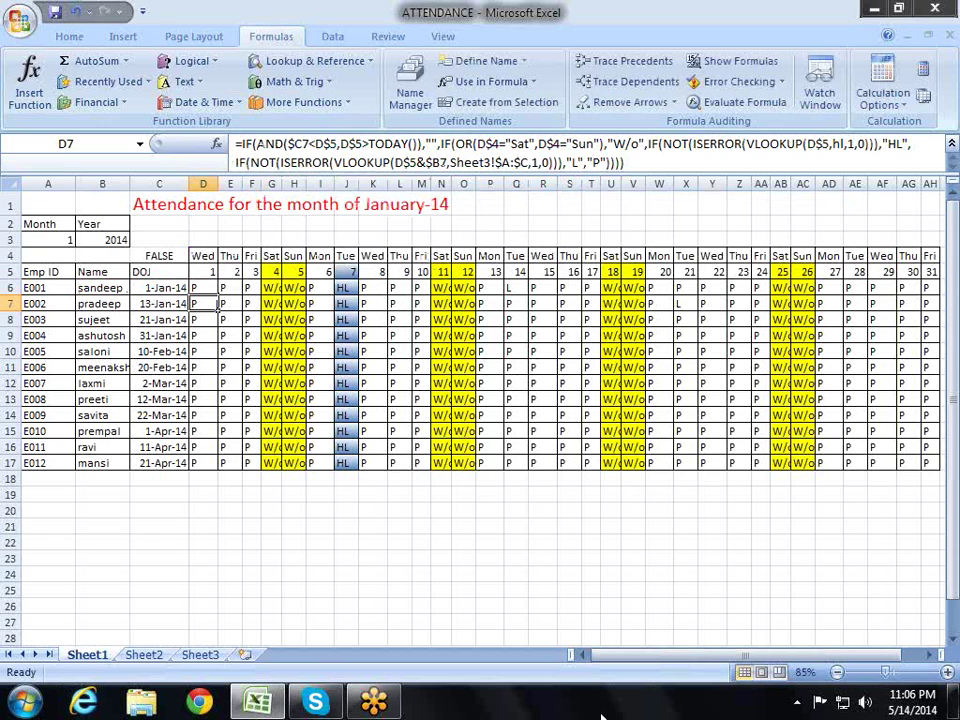
pyautogui.press('Up')
# Step: Paste the OR formula from D6 across D6:AH17
pyautogui.hotkey('ctrl', 'c')
pyautogui.press('Down')
pyautogui.press('Up')
pyautogui.hotkey('ctrl', 'shift', 'Right')
pyautogui.hotkey('ctrl', 'shift', 'Down')
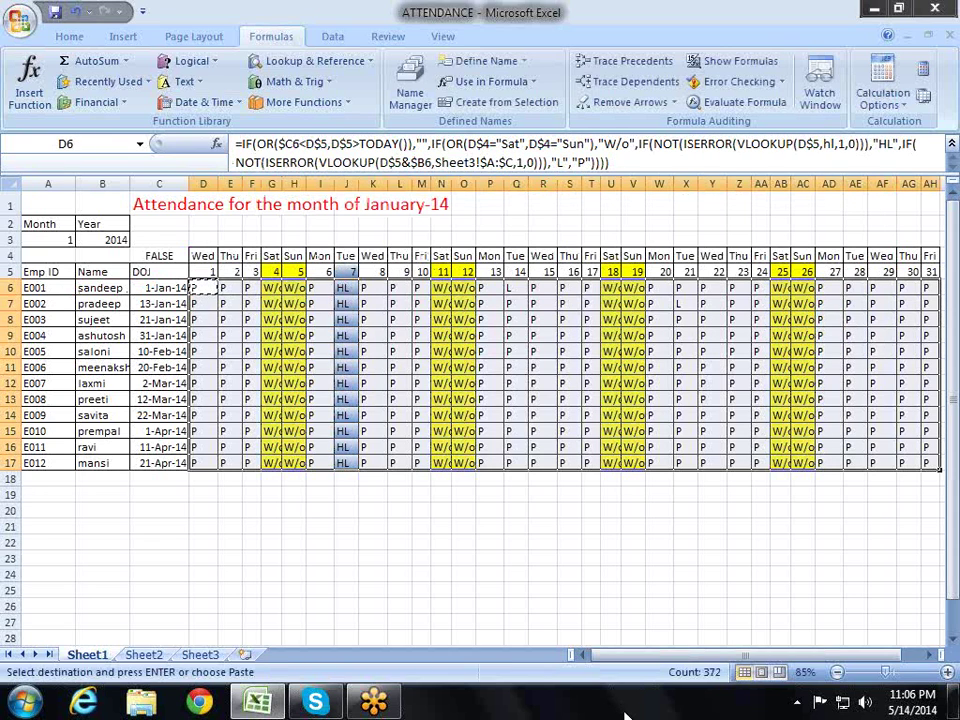
pyautogui.hotkey('ctrl', 'v')
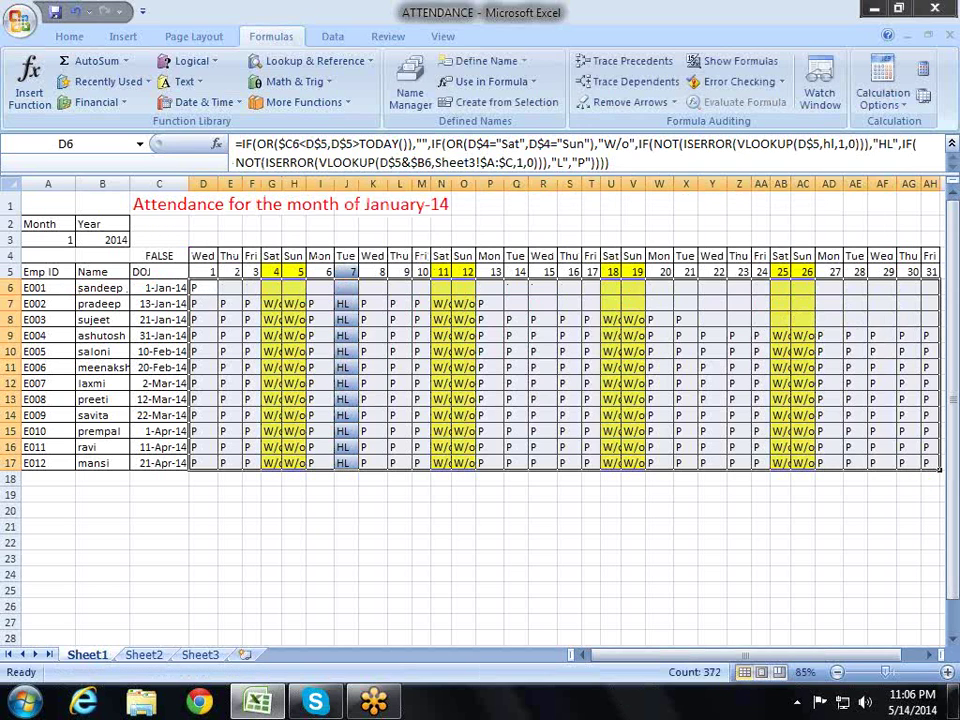
pyautogui.press('Escape')
pyautogui.press('Up')
pyautogui.press('Down')
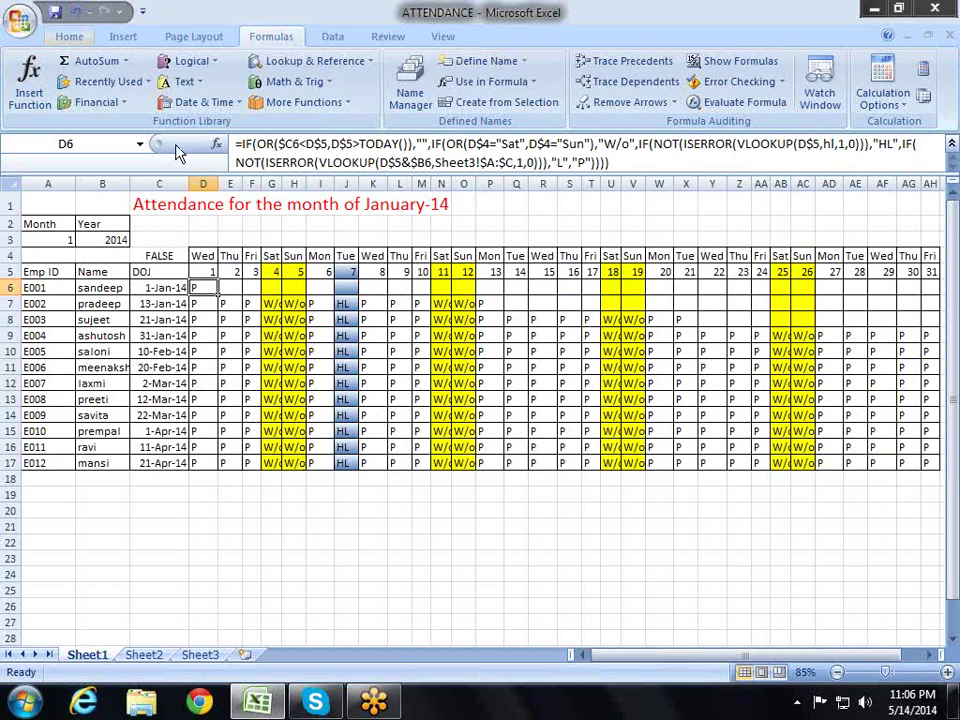
# Step: Flip D6's today comparison to D$5<TODAY()
pyautogui.click(357, 144)
pyautogui.press('BackSpace')
pyautogui.write('<')
pyautogui.press('Return')
pyautogui.press('Up')
# Step: Change the less-than after $C6 to greater-than in D6's formula
pyautogui.click(303, 144)
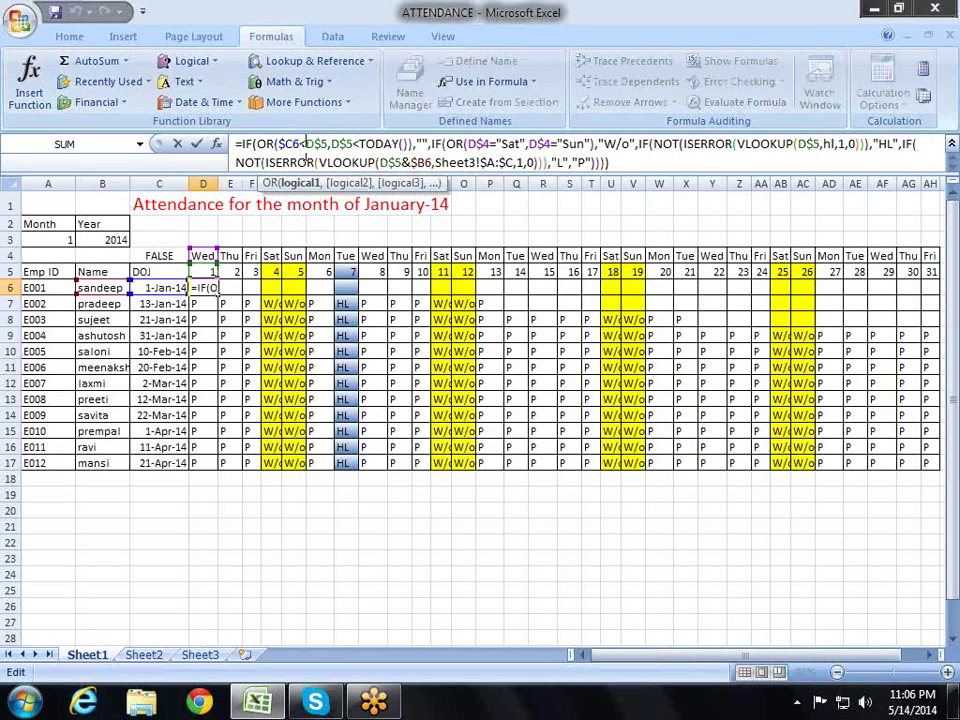
pyautogui.press('Delete')
pyautogui.write('>')
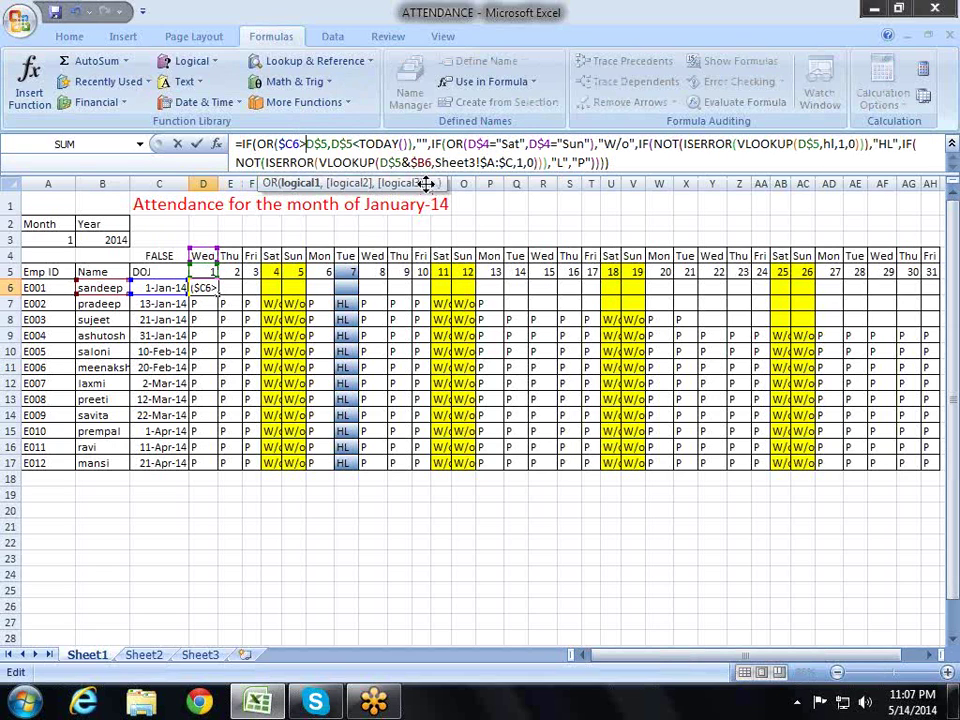
pyautogui.press('Return')
pyautogui.press('Up')
# Step: Paste D6's formula over all day cells to the sheet's end, then undo the paste
pyautogui.press('Down')
pyautogui.press('Up')
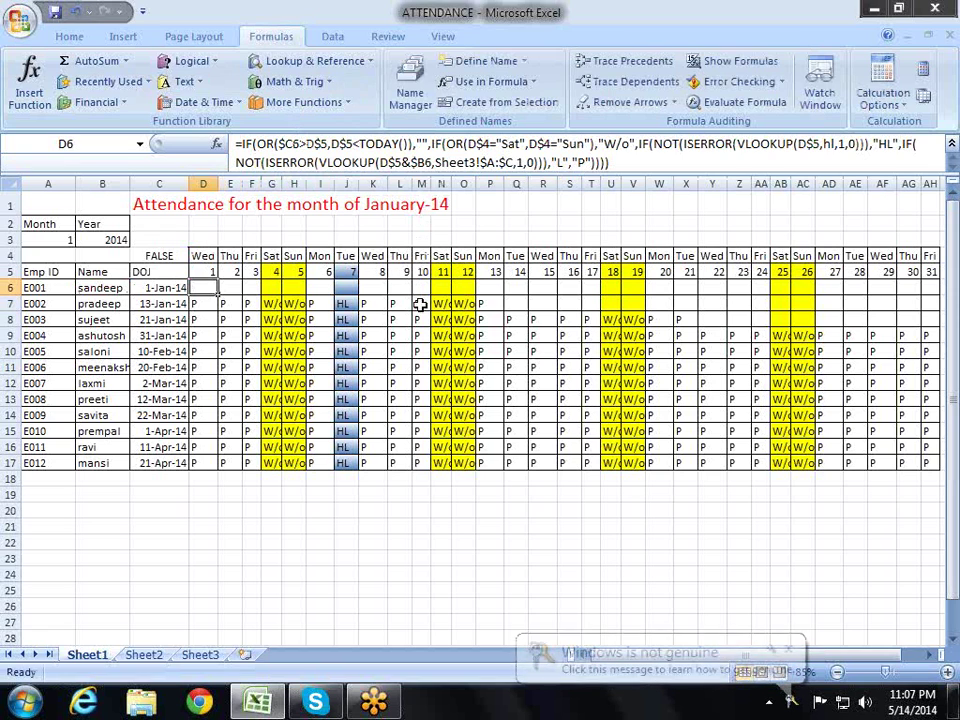
pyautogui.press('Down')
pyautogui.hotkey('ctrl', 'c')
pyautogui.press('Up')
pyautogui.press('Up')
pyautogui.press('Up')
pyautogui.press('Down')
pyautogui.press('Down')
pyautogui.press('Escape')
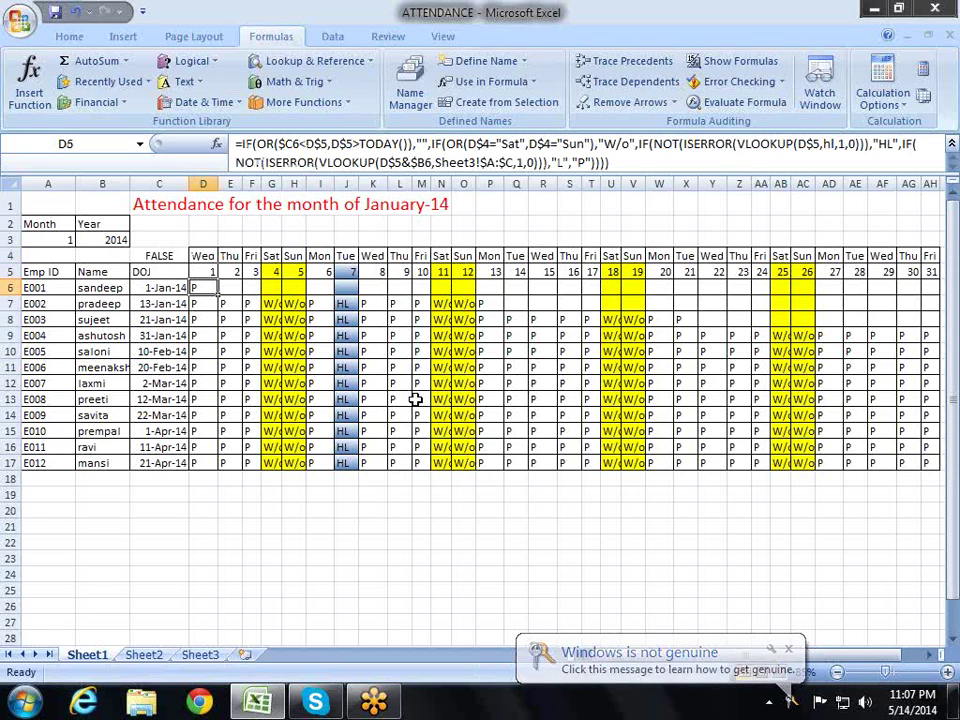
pyautogui.hotkey('ctrl', 'c')
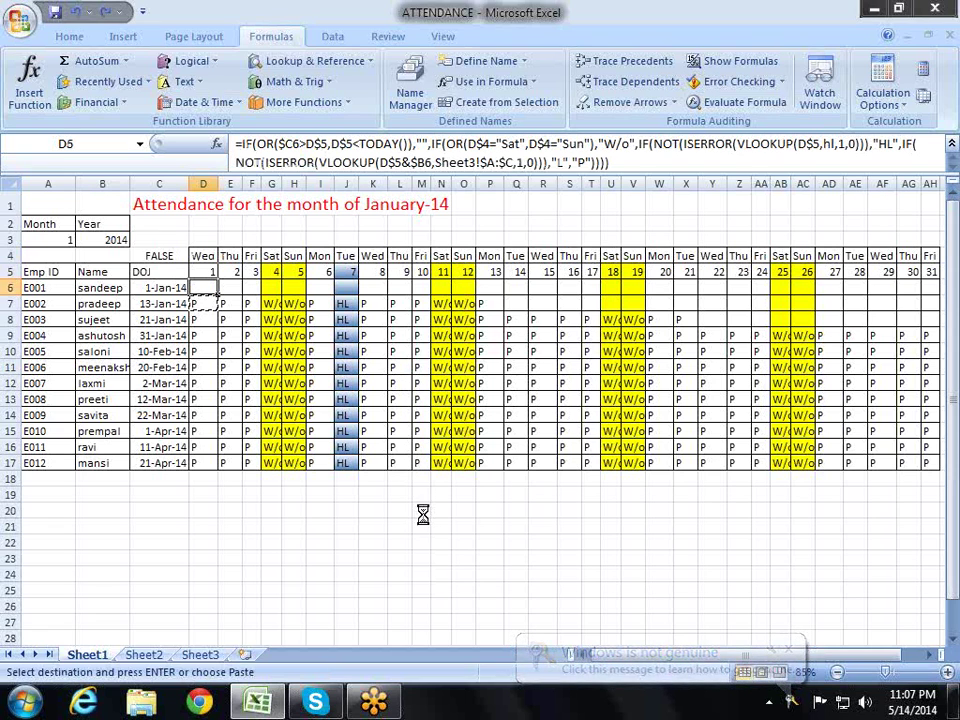
pyautogui.hotkey('ctrl', 'shift', 'End')
pyautogui.hotkey('ctrl', 'v')
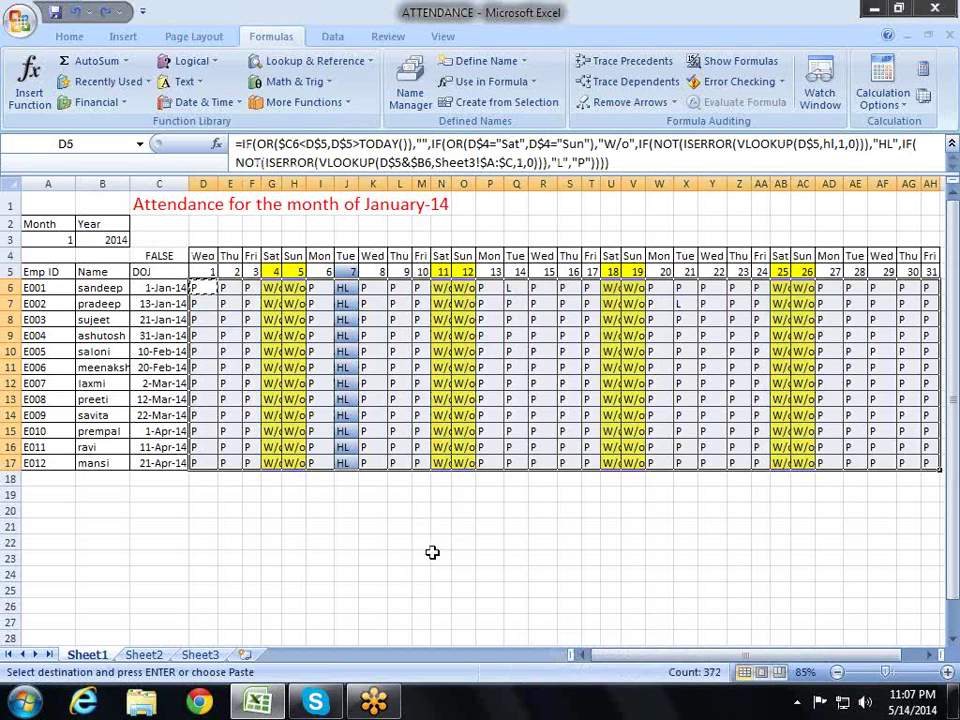
pyautogui.hotkey('ctrl', 'z')
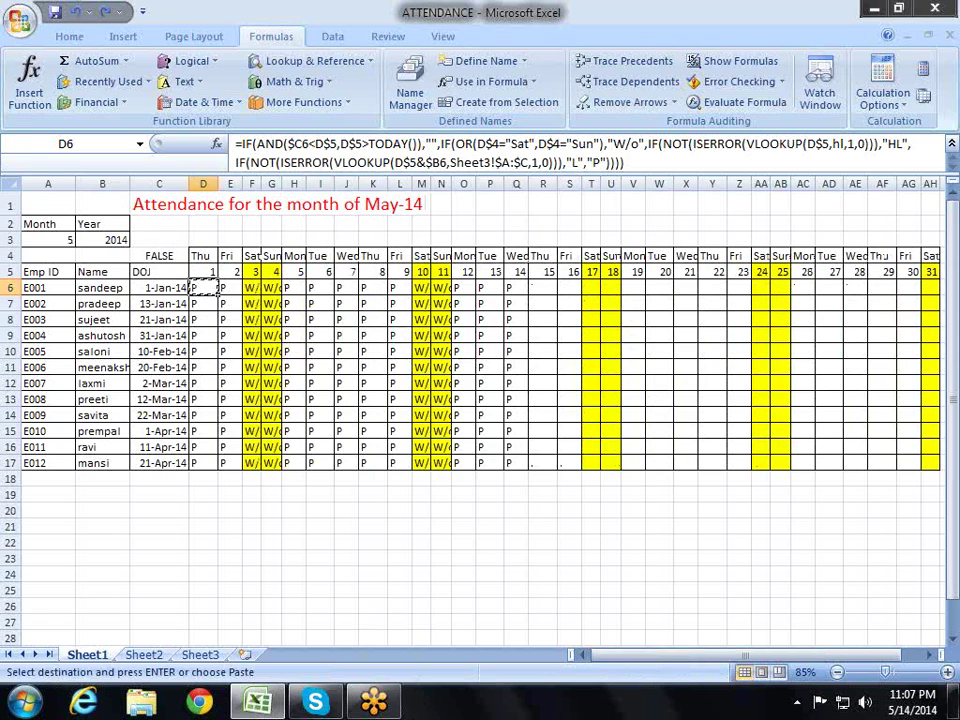
# Step: Paste the corrected D6 formula over the whole D6:AH17 day grid
pyautogui.hotkey('ctrl', 'shift', 'End')
pyautogui.hotkey('ctrl', 'v')
pyautogui.click(203, 287)
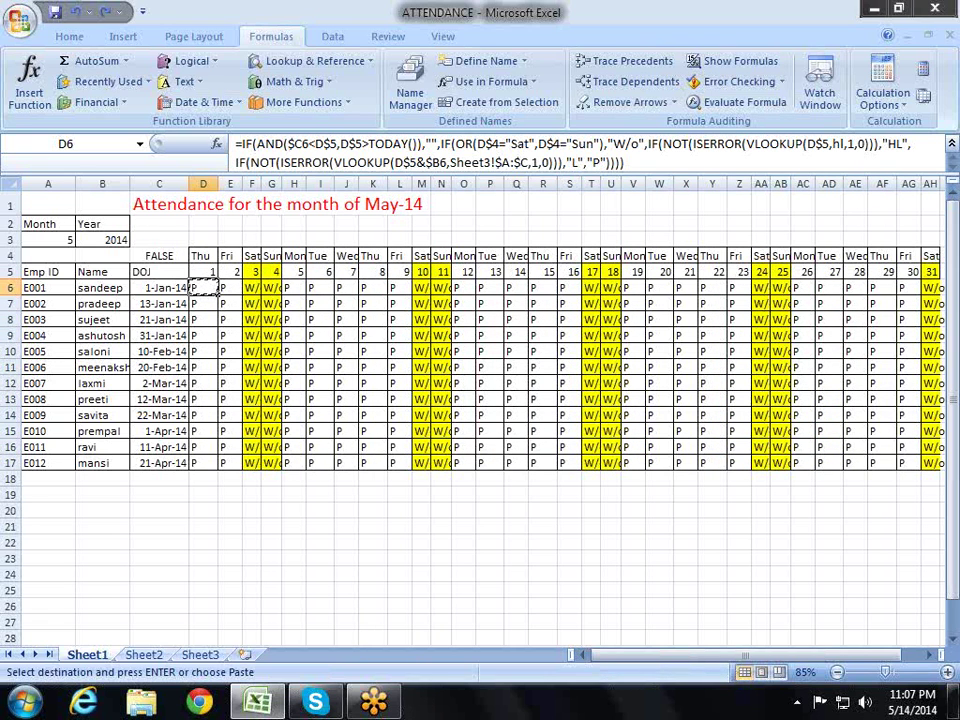
pyautogui.press('Down')
pyautogui.press('Up')
pyautogui.hotkey('ctrl', 'shift', 'End')
pyautogui.hotkey('ctrl', 'v')
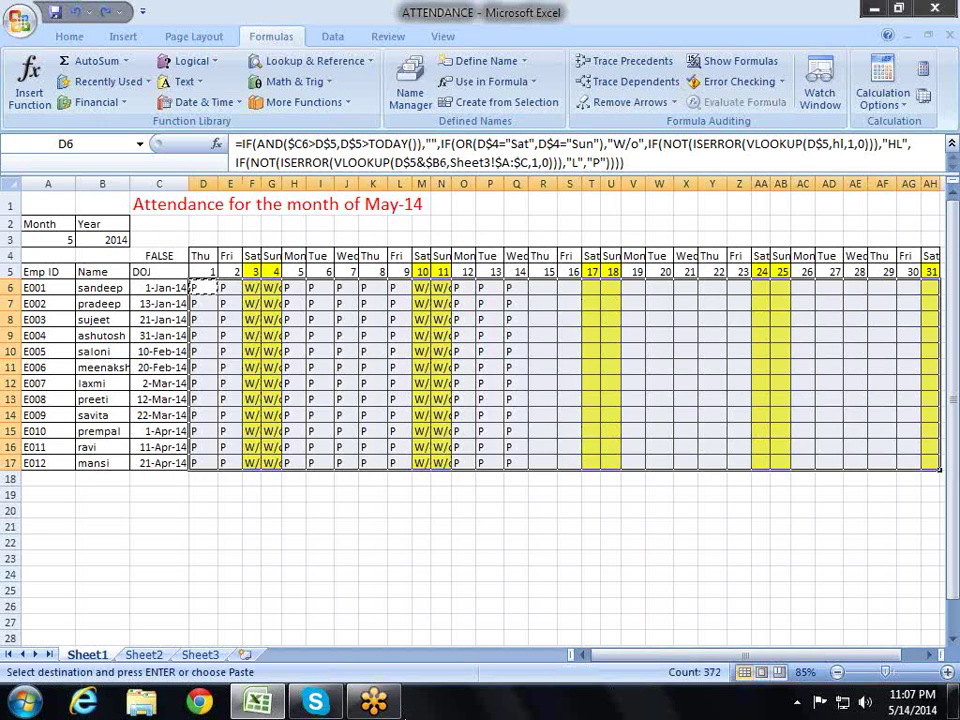
pyautogui.press('Left')
pyautogui.press('Right')
pyautogui.press('Escape')
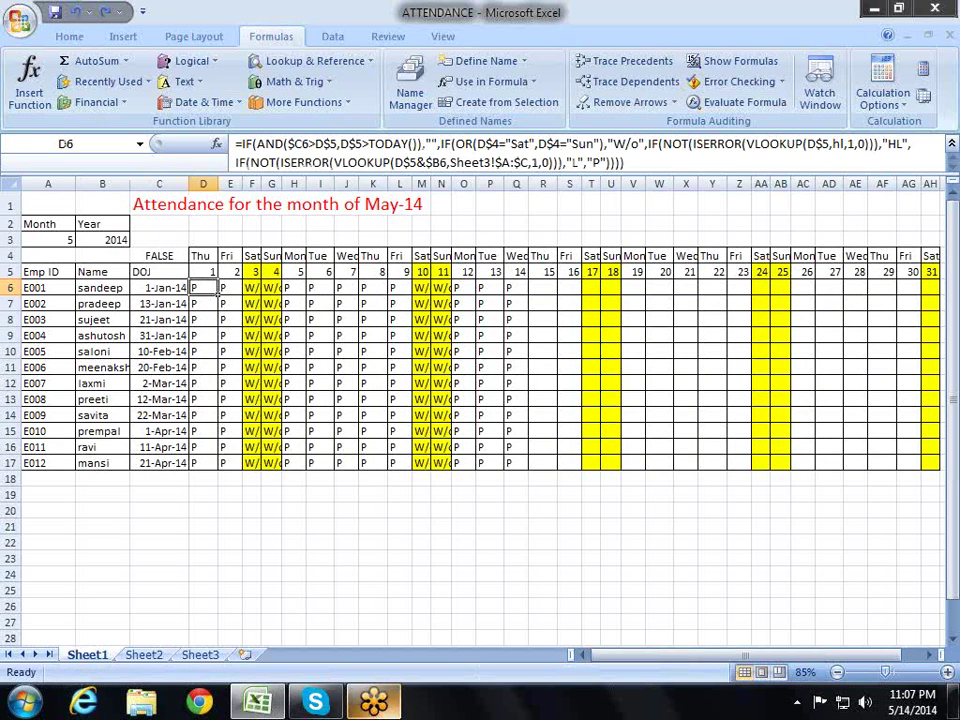
# Step: Set the A3 month dropdown to 1 so the sheet shows January-14
pyautogui.press('Left')
pyautogui.press('Left')
pyautogui.press('Left')
pyautogui.click(72, 241)
pyautogui.click(83, 240)
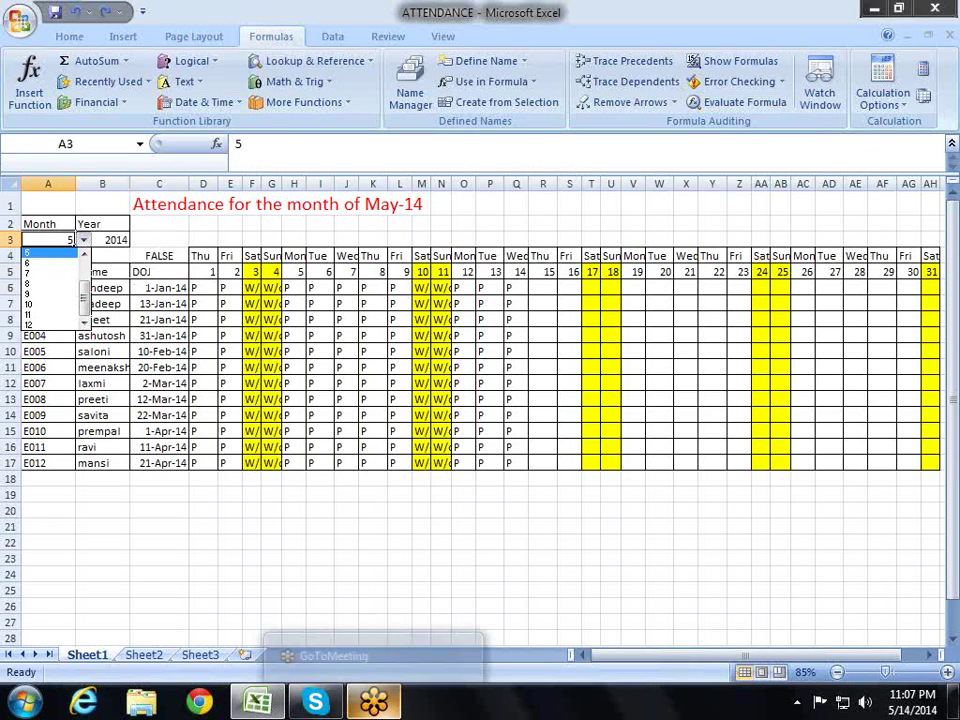
pyautogui.click(40, 253)
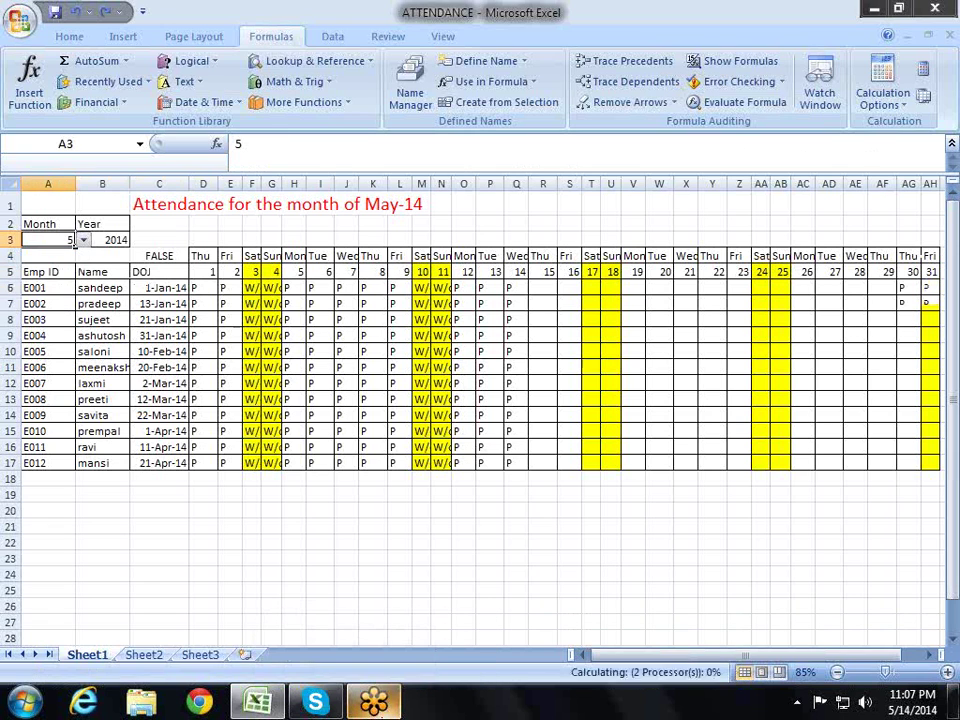
pyautogui.moveTo(383, 705)
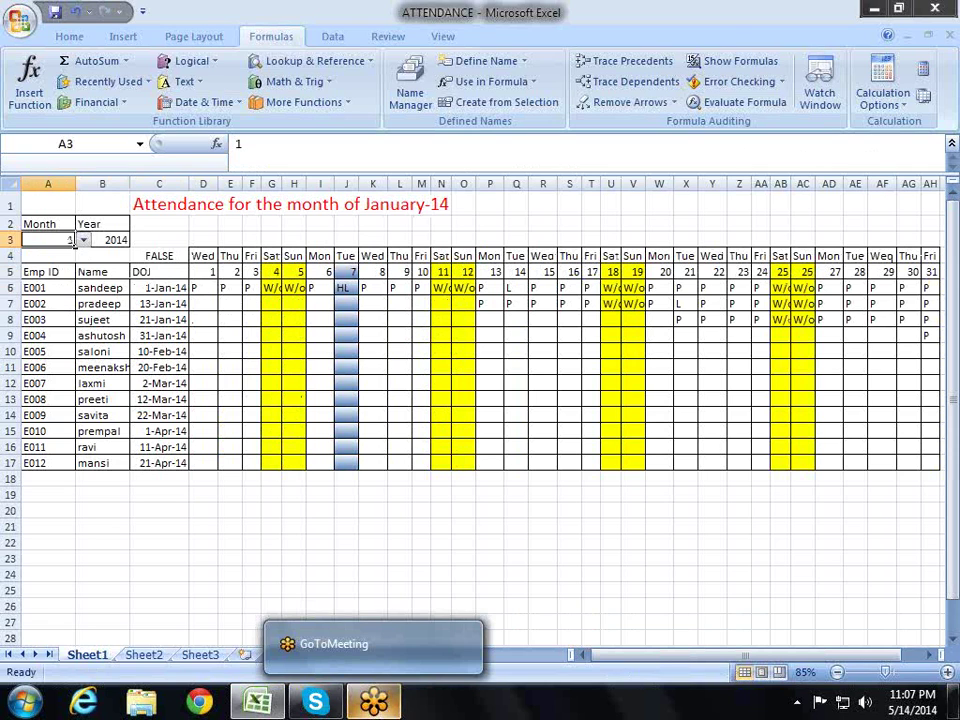
pyautogui.press('Right')
pyautogui.press('Right')
pyautogui.press('Right')
pyautogui.press('Right')
pyautogui.press('Down')
pyautogui.press('Down')
pyautogui.press('Down')
pyautogui.press('Left')
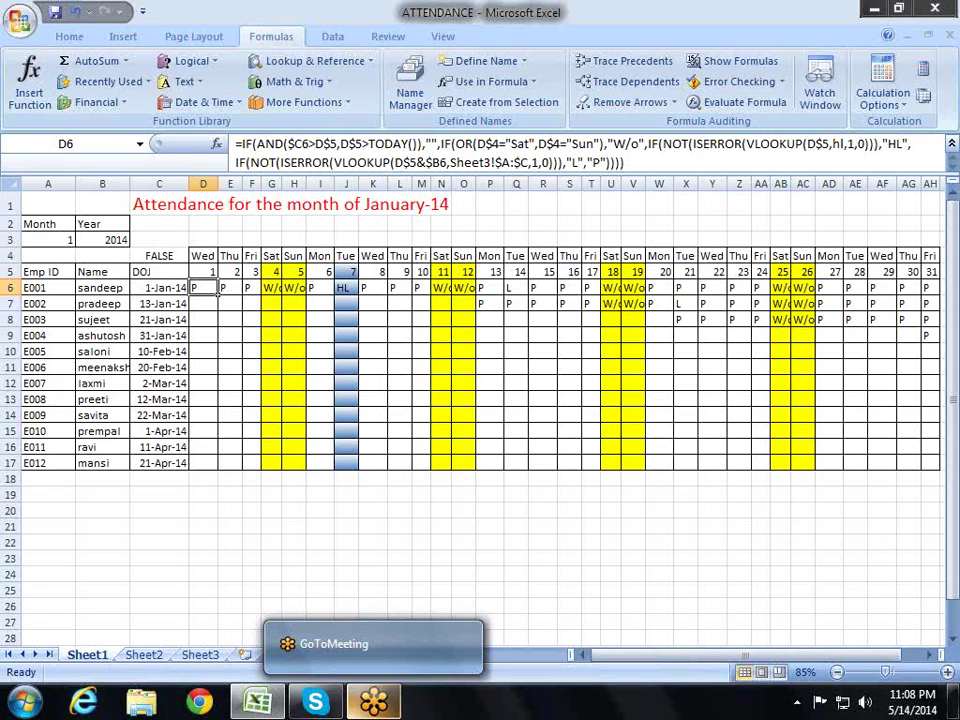
# Step: Copy D7's IF(OR($C6>D$5,D$5>TODAY()),"",…) formula into D6
pyautogui.moveTo(338, 708)
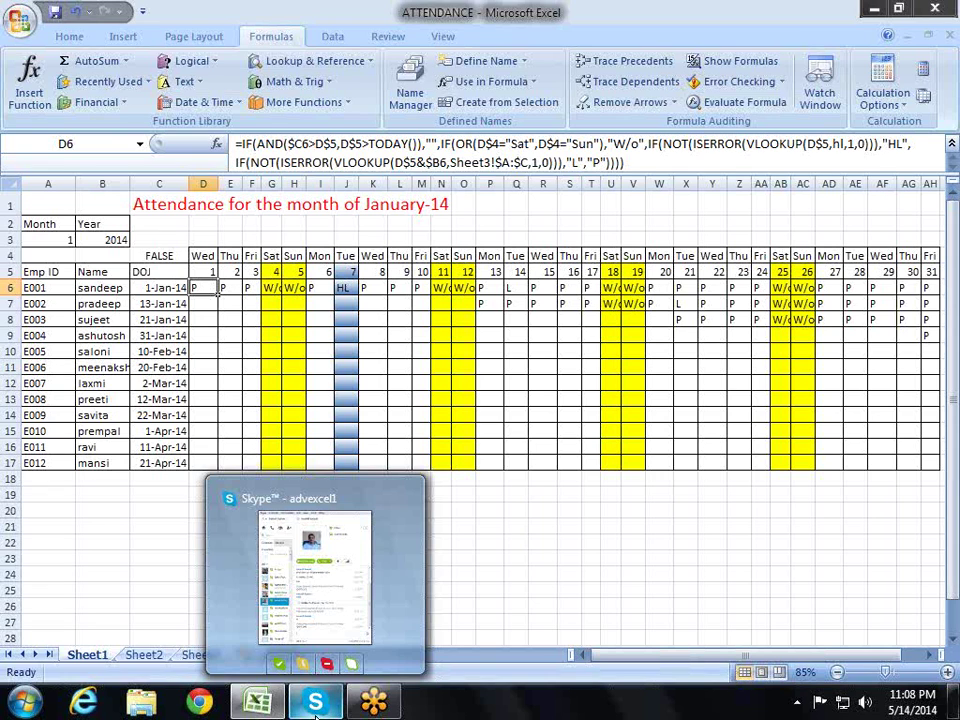
pyautogui.press('Return')
pyautogui.click(203, 319)
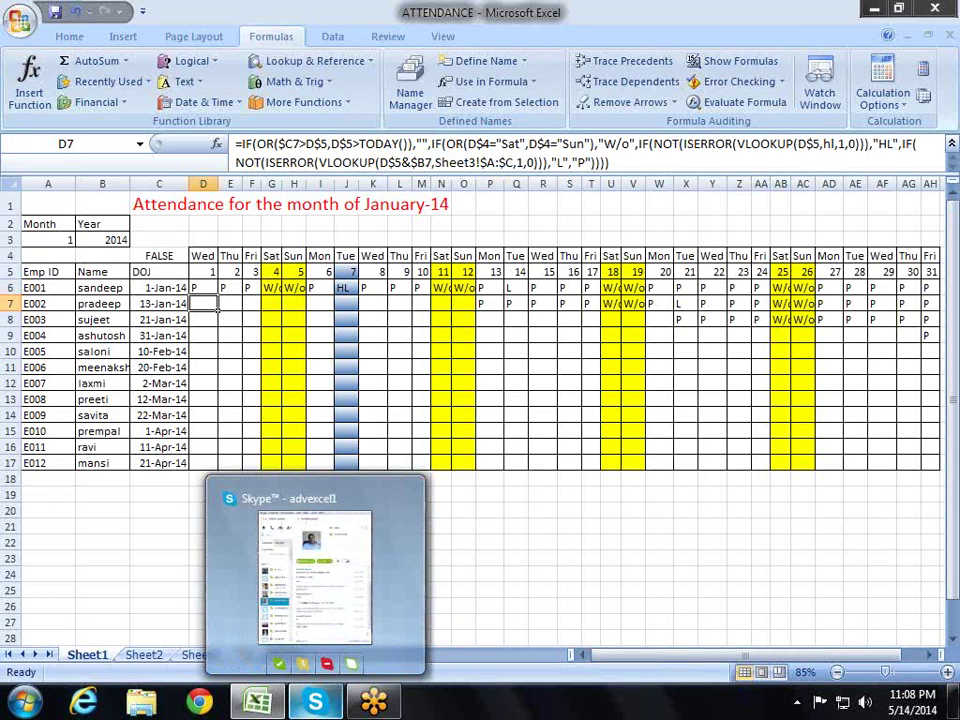
pyautogui.hotkey('ctrl', 'c')
pyautogui.press('Up')
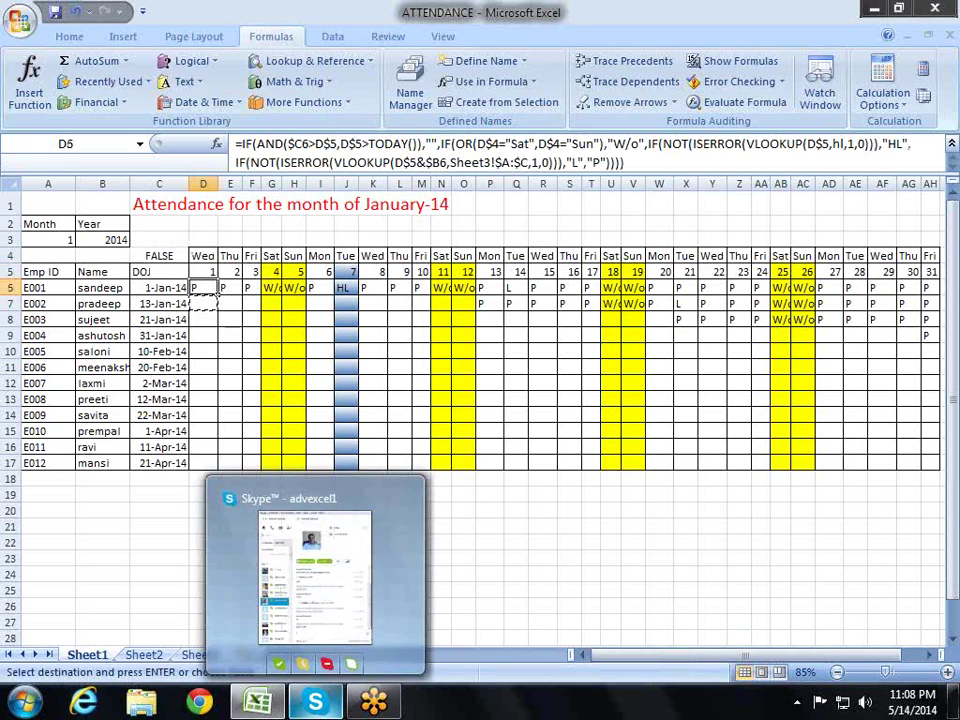
pyautogui.press('Right')
pyautogui.press('Right')
pyautogui.press('Left')
pyautogui.press('Left')
pyautogui.press('Escape')
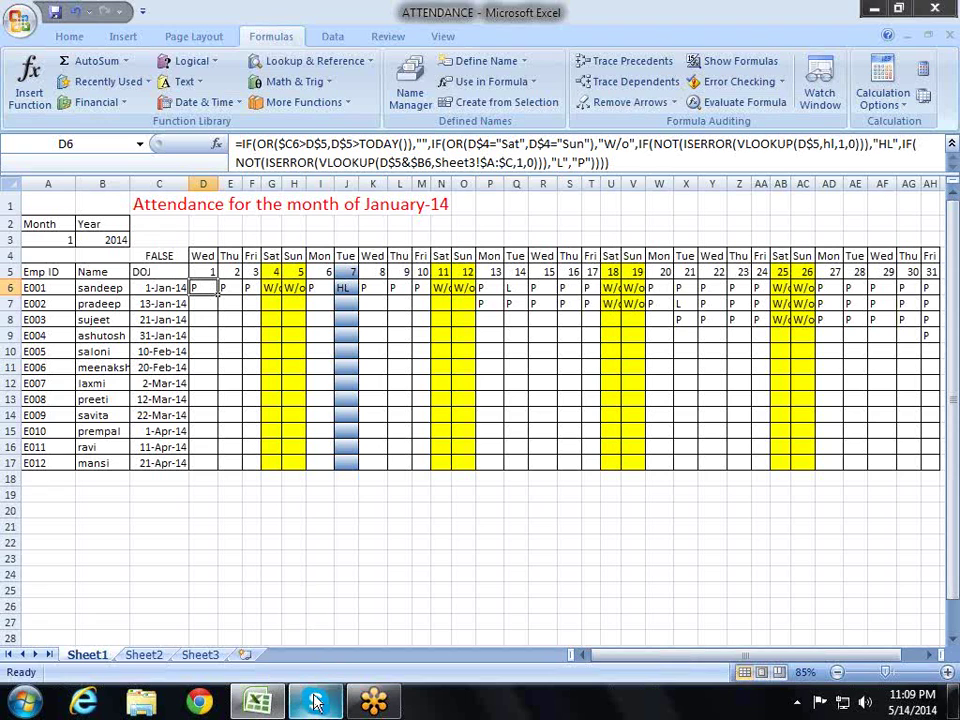
pyautogui.moveTo(315, 706)
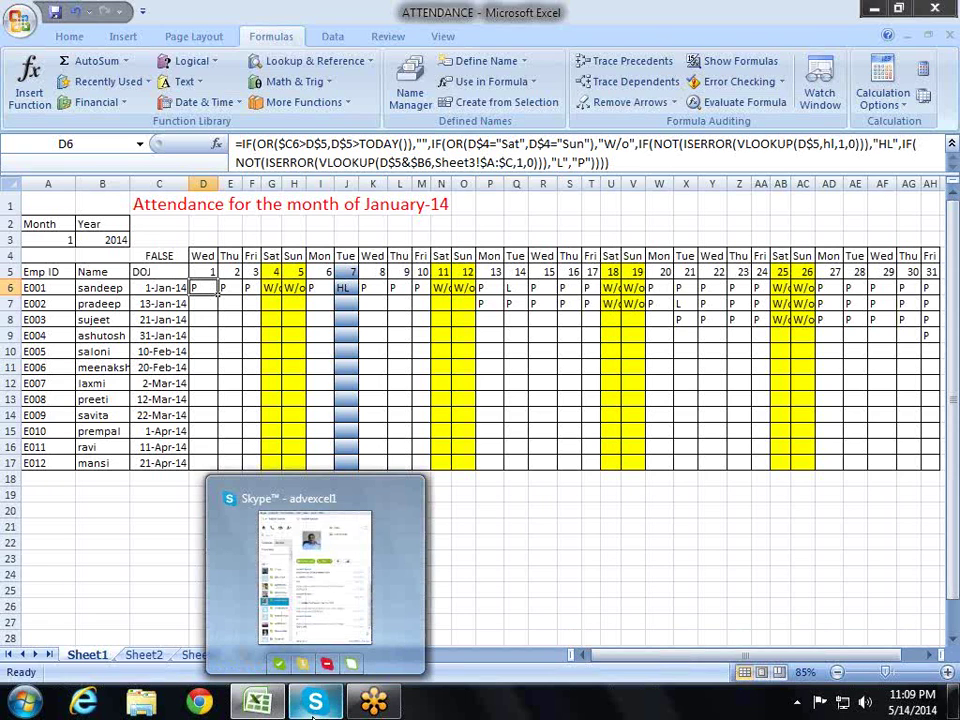
# Step: Choose month 5 in A3 for May-14, then move through the headers to the day-15 cell R6
pyautogui.press('Home')
pyautogui.press('Up')
pyautogui.press('Up')
pyautogui.press('Up')
pyautogui.hotkey('alt', 'Down')
pyautogui.press('Down')
pyautogui.press('Down')
pyautogui.press('Down')
pyautogui.press('Down')
pyautogui.press('Return')
pyautogui.press('Right')
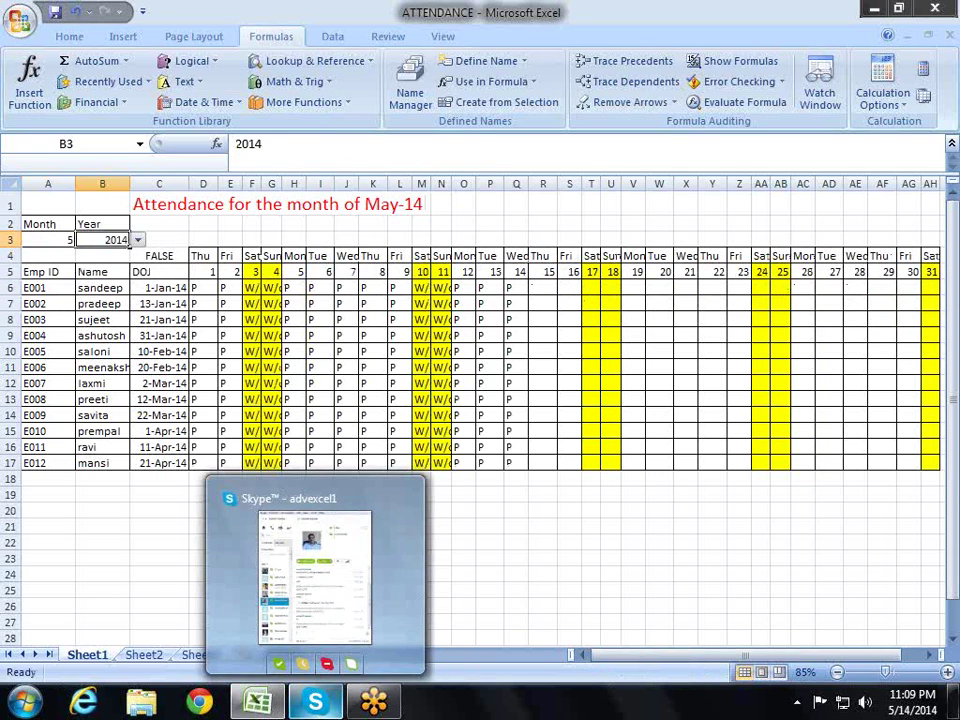
pyautogui.press('Down')
pyautogui.press('Right')
pyautogui.press('Right')
pyautogui.press('Right')
pyautogui.press('Right')
pyautogui.press('Right')
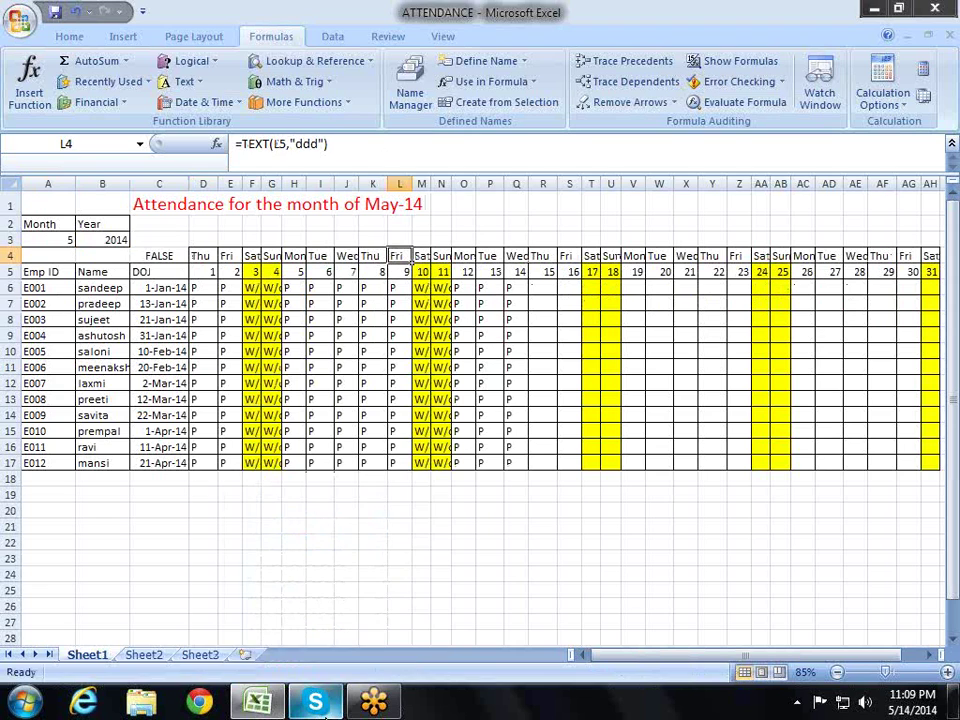
pyautogui.press('Right')
pyautogui.press('Right')
pyautogui.press('Right')
pyautogui.press('Down')
pyautogui.press('Down')
pyautogui.moveTo(318, 705)
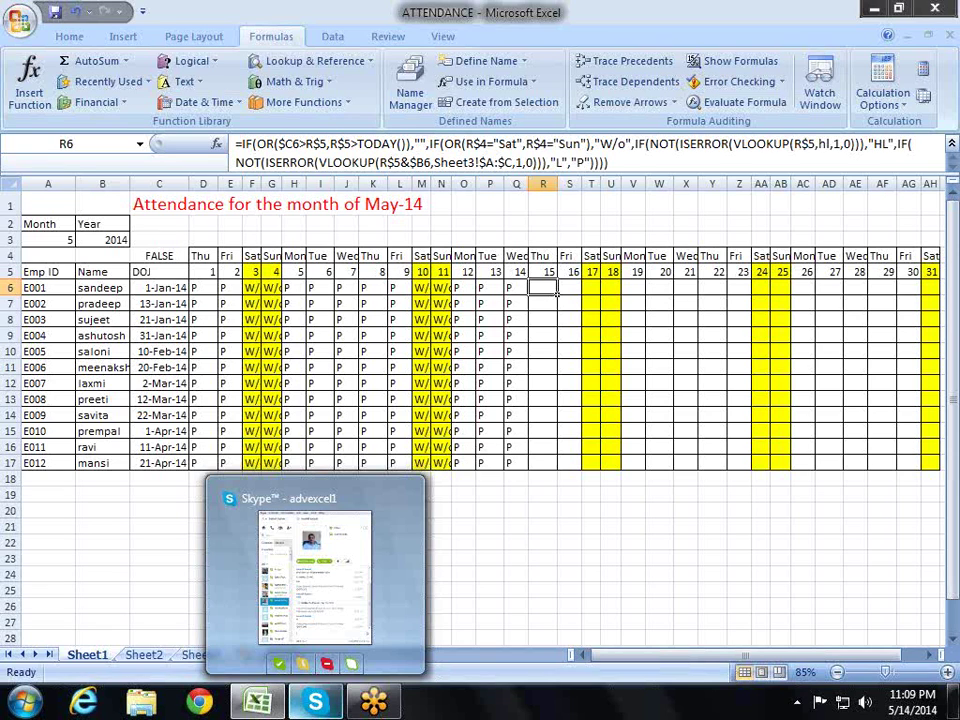
pyautogui.moveTo(257, 702)
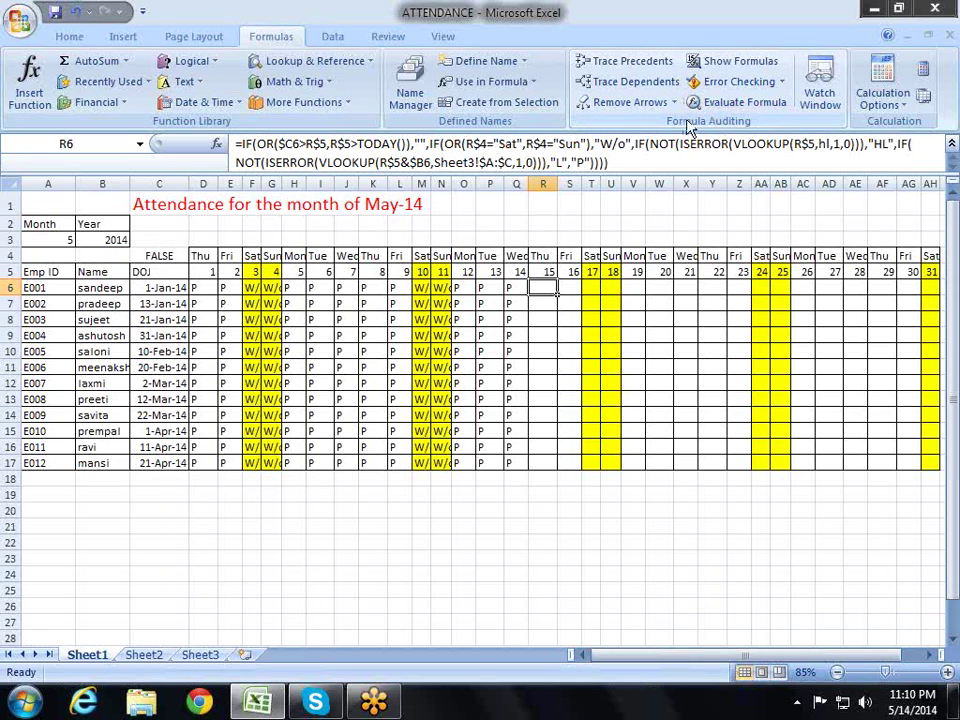
pyautogui.click(738, 82)
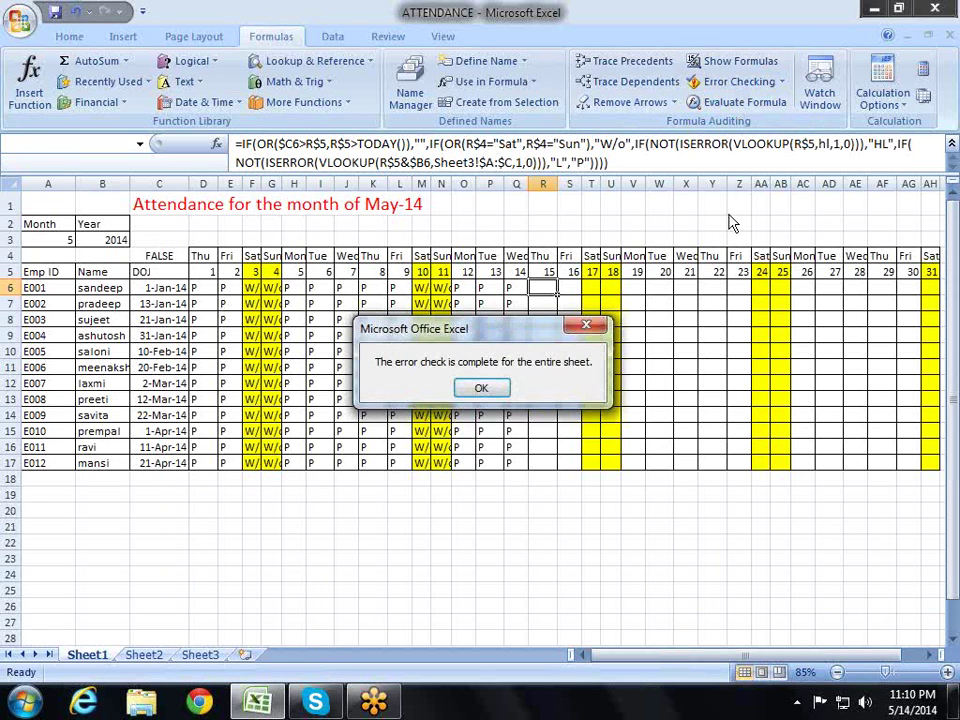
pyautogui.click(572, 325)
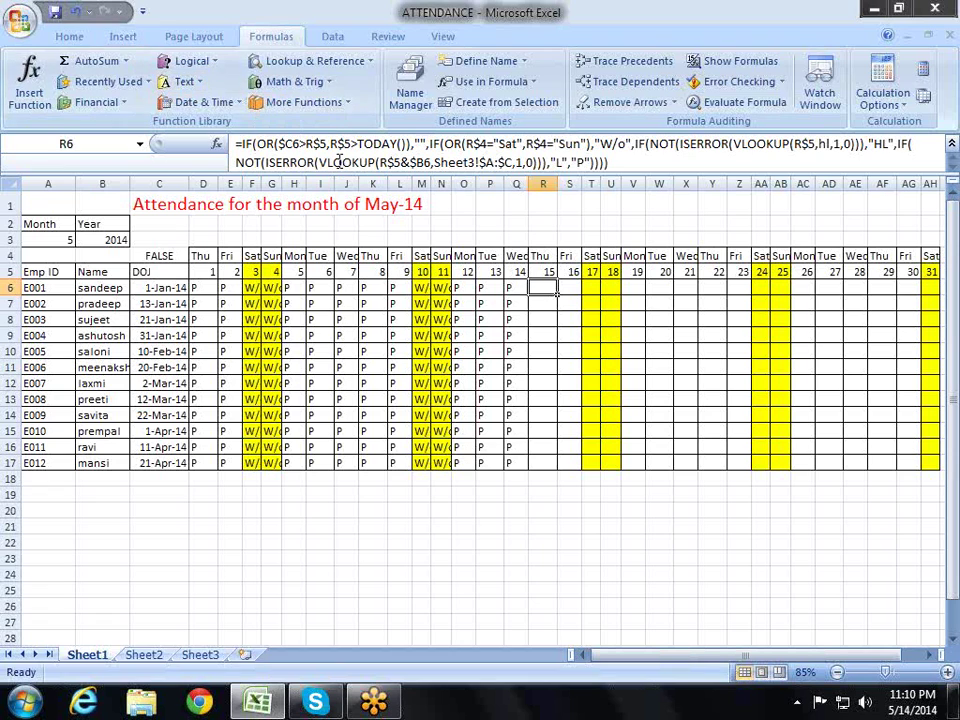
pyautogui.click(202, 301)
pyautogui.click(223, 290)
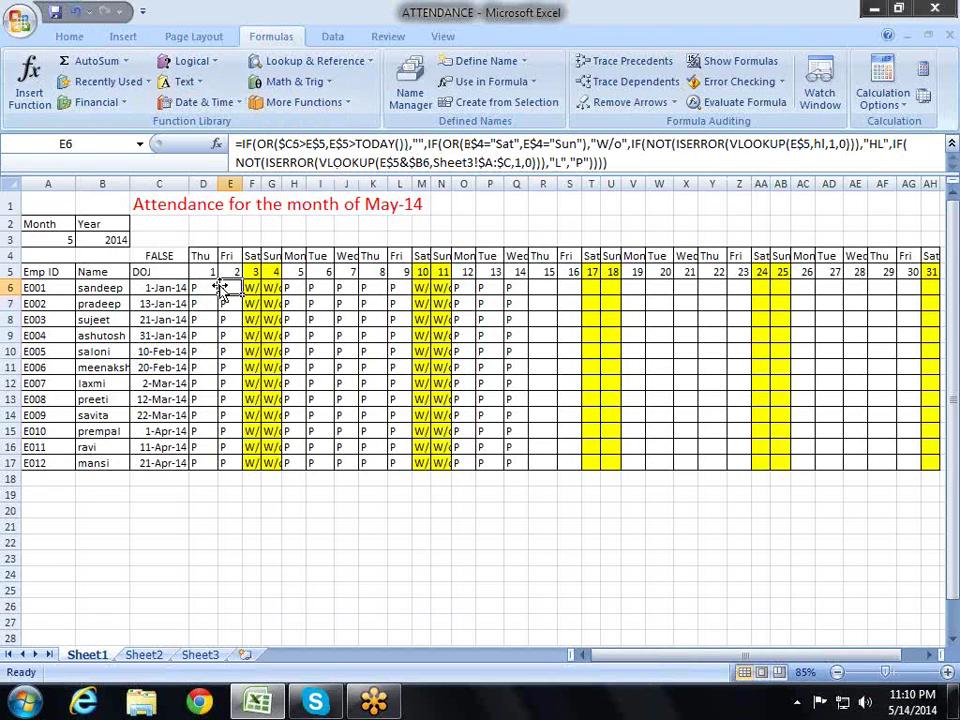
pyautogui.press('Left')
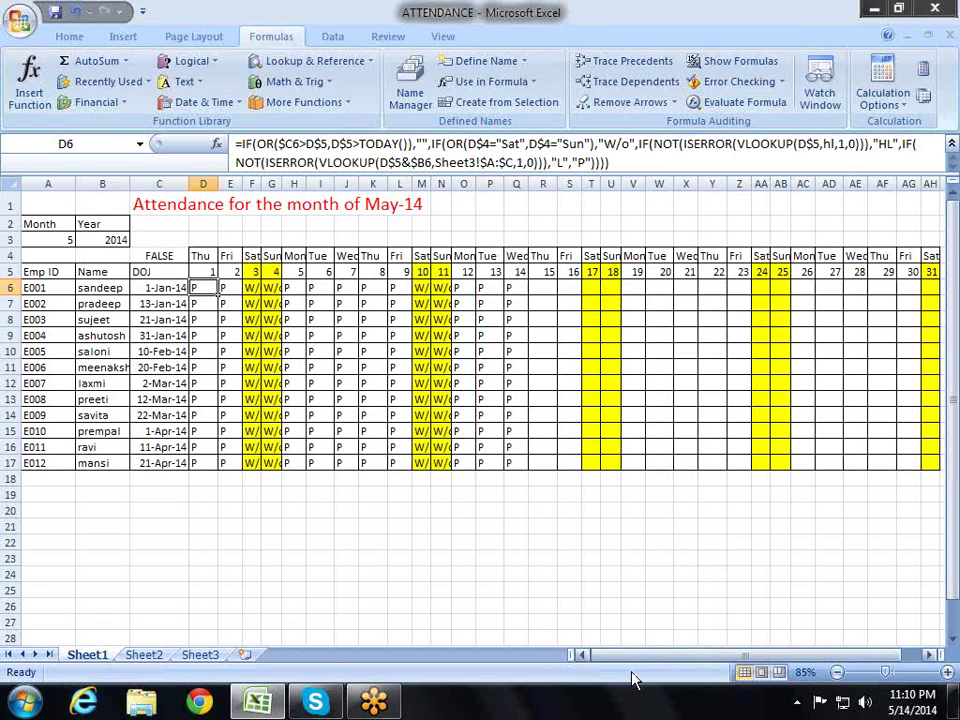
pyautogui.click(400, 319)
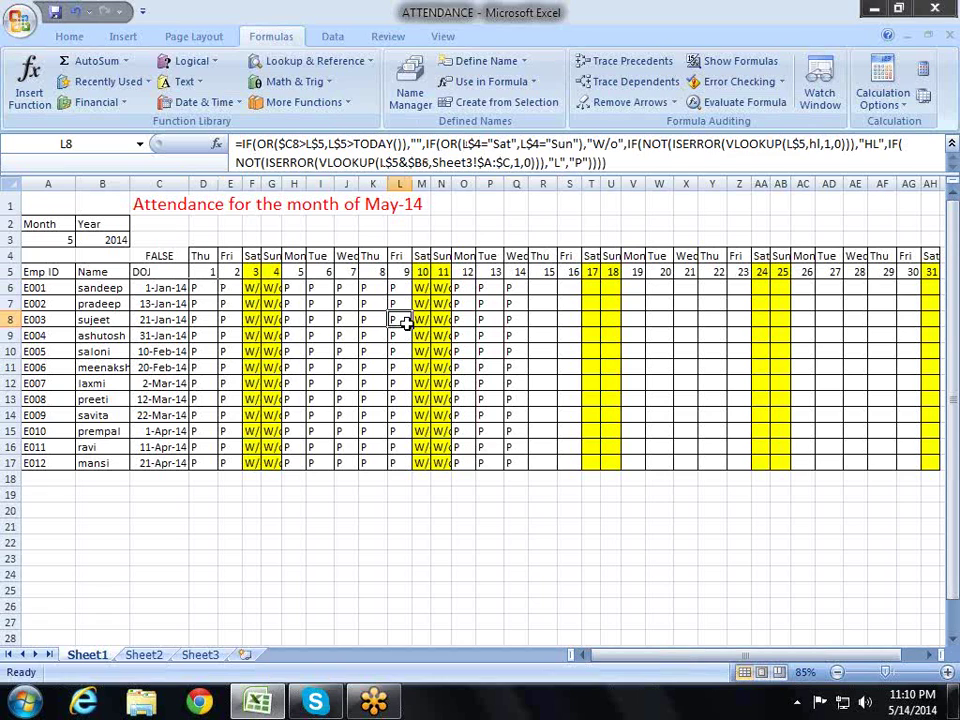
pyautogui.click(345, 319)
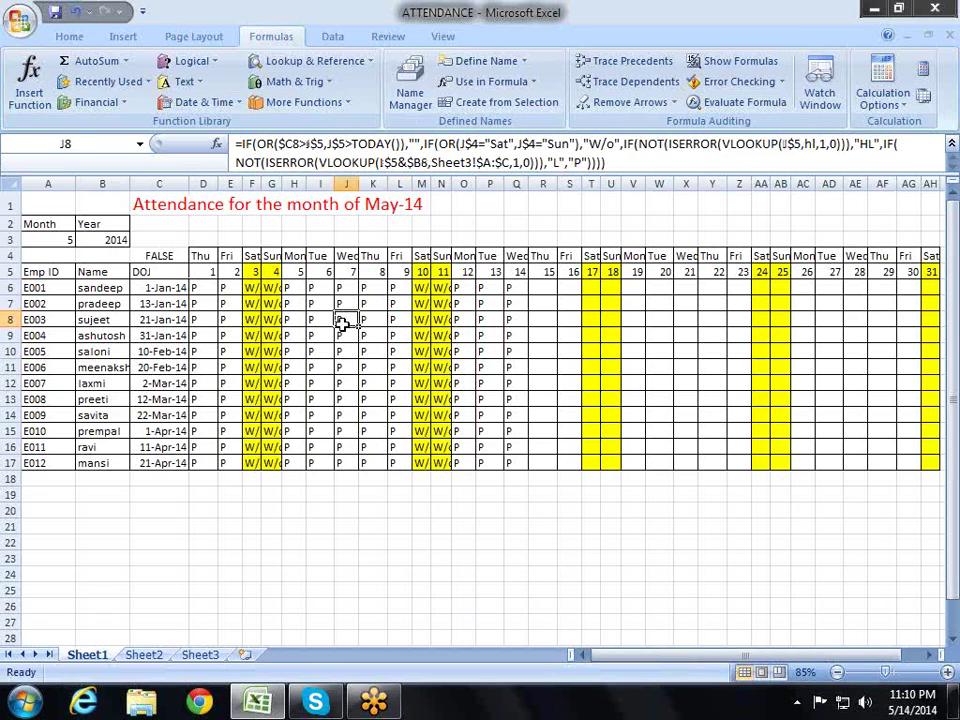
pyautogui.click(199, 303)
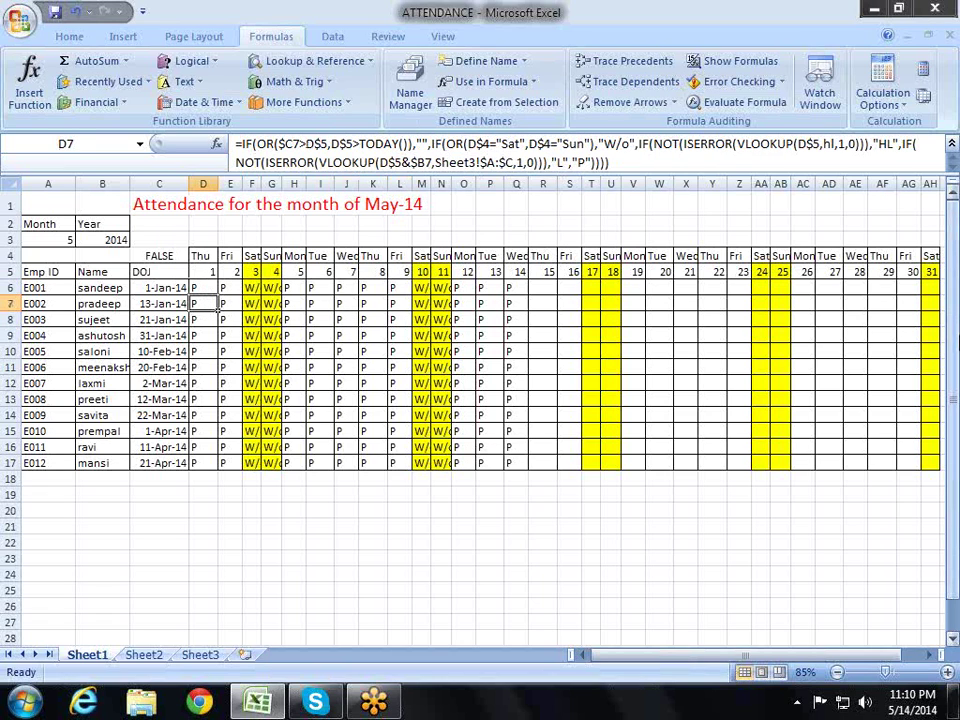
pyautogui.press('Up')
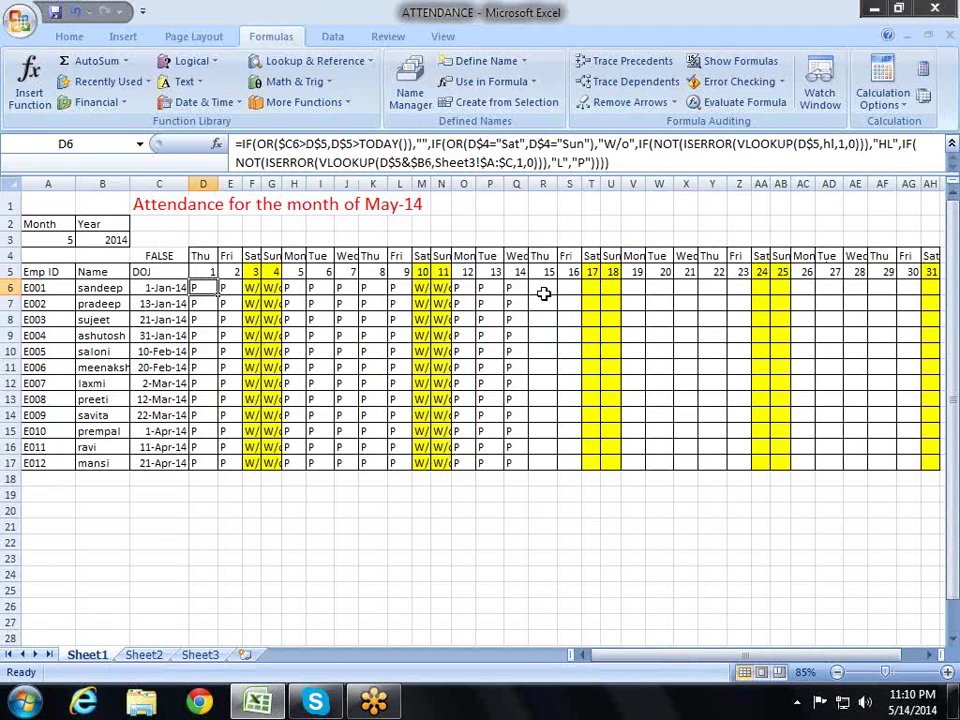
pyautogui.moveTo(545, 282); pyautogui.dragTo(545, 272)
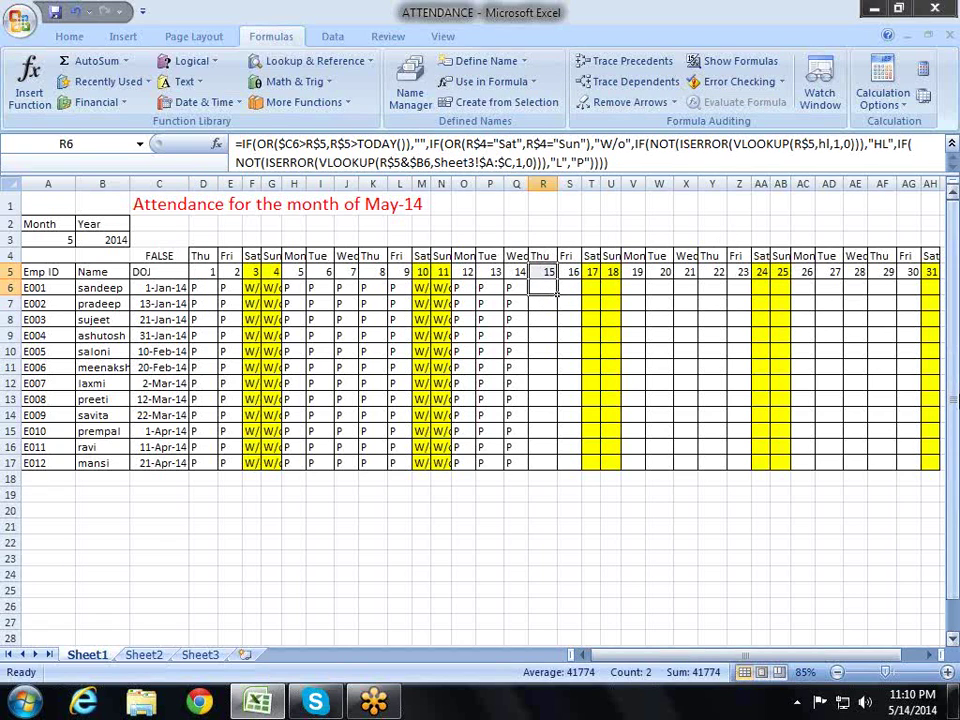
pyautogui.press('Down')
pyautogui.press('Up')
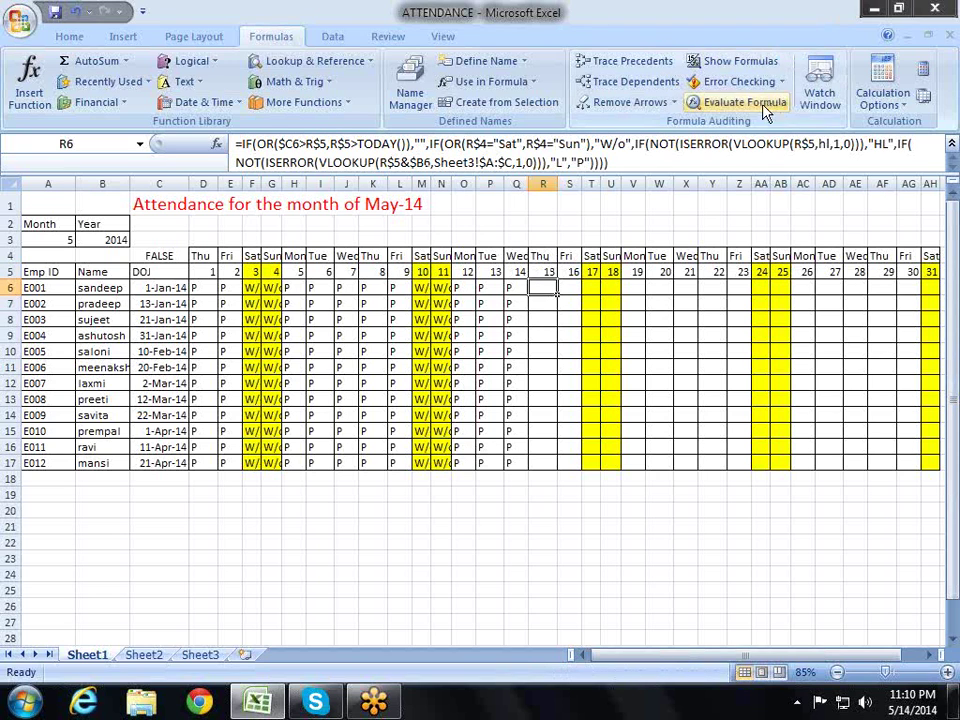
# Step: Step through R6's formula, resolving the C6 joining date and day R5 to 41774
pyautogui.click(742, 102)
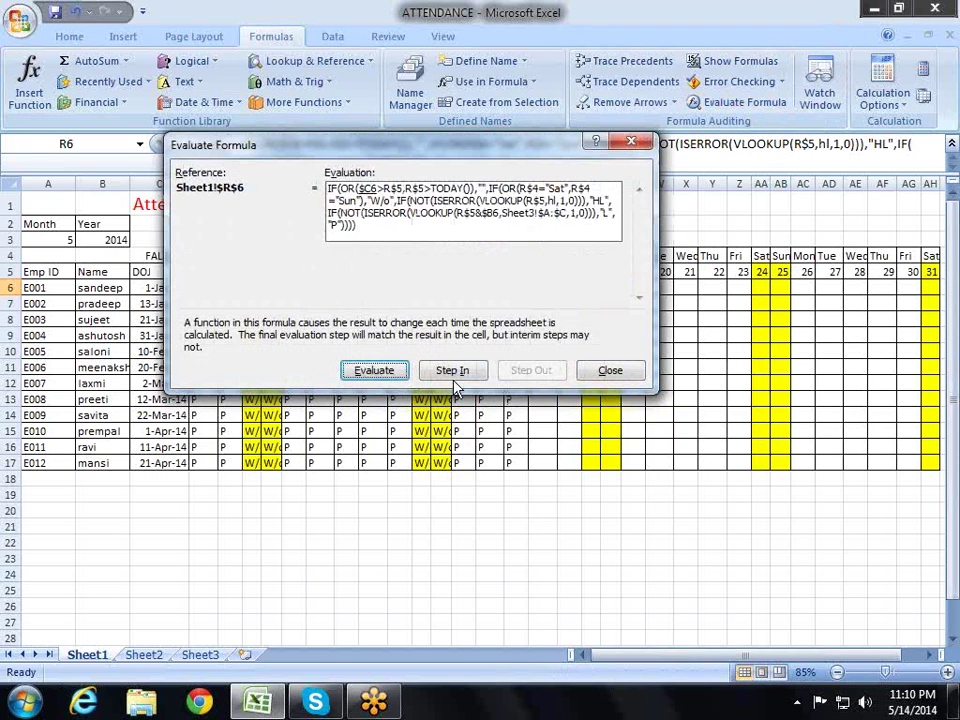
pyautogui.moveTo(415, 148); pyautogui.dragTo(351, 324)
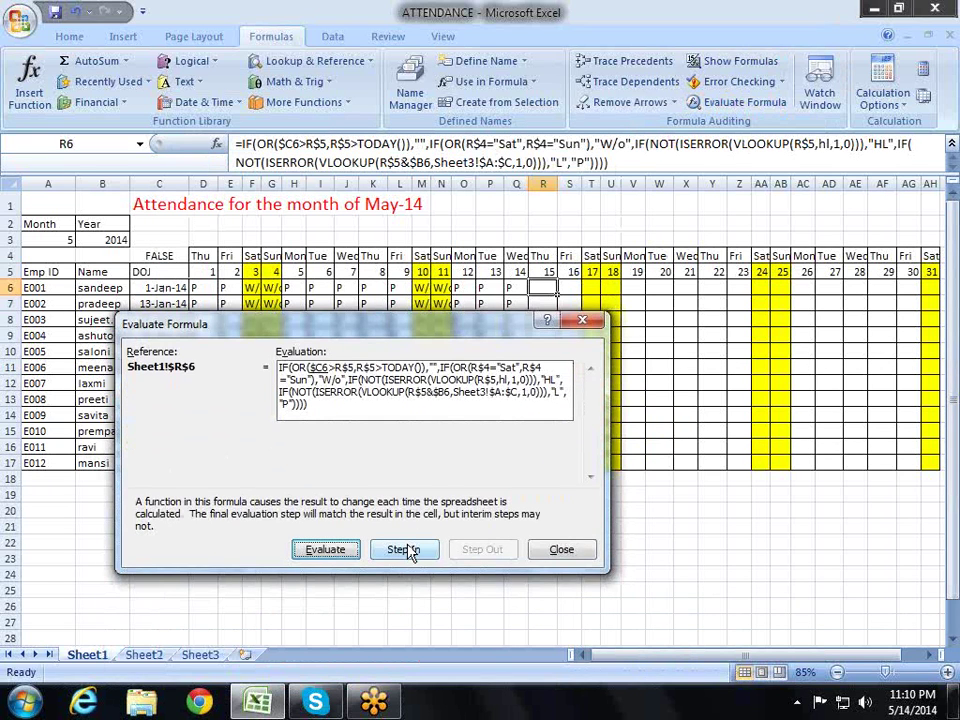
pyautogui.click(404, 550)
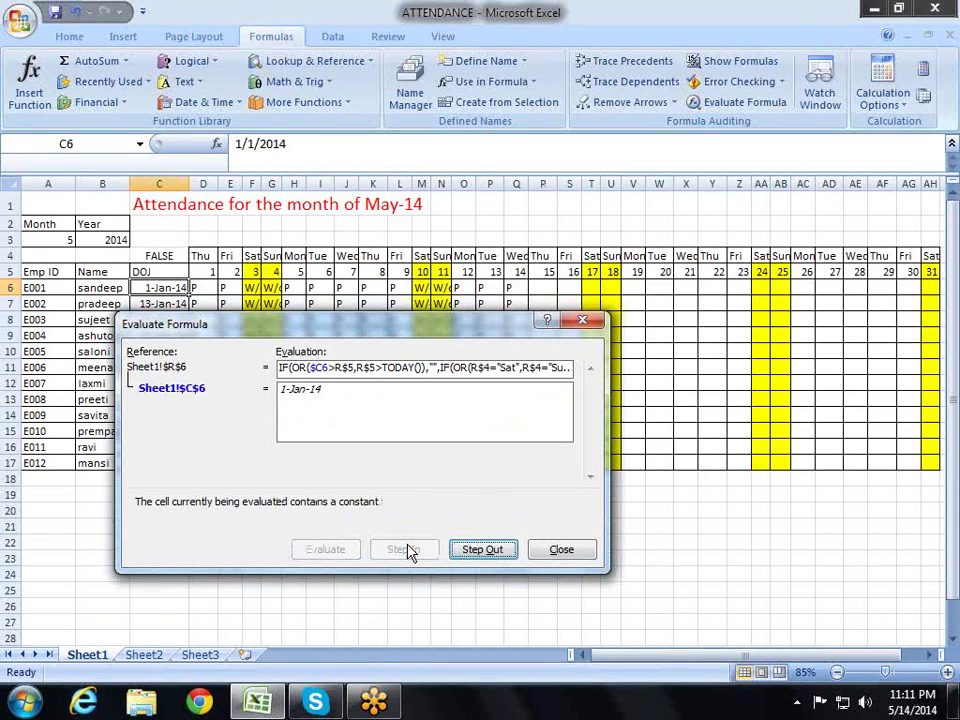
pyautogui.click(483, 550)
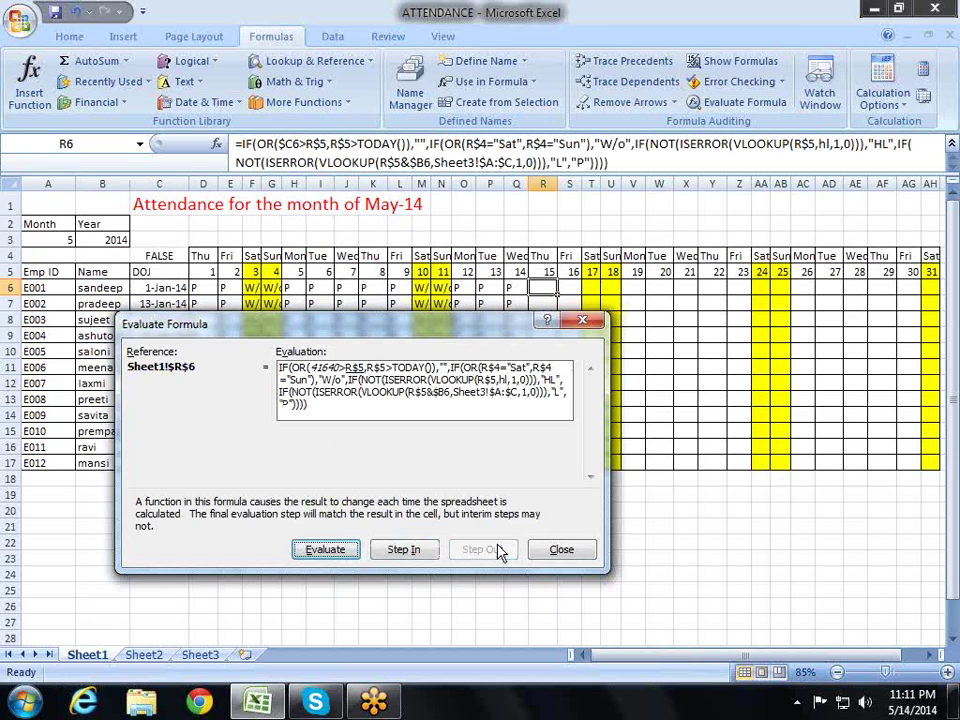
pyautogui.click(405, 550)
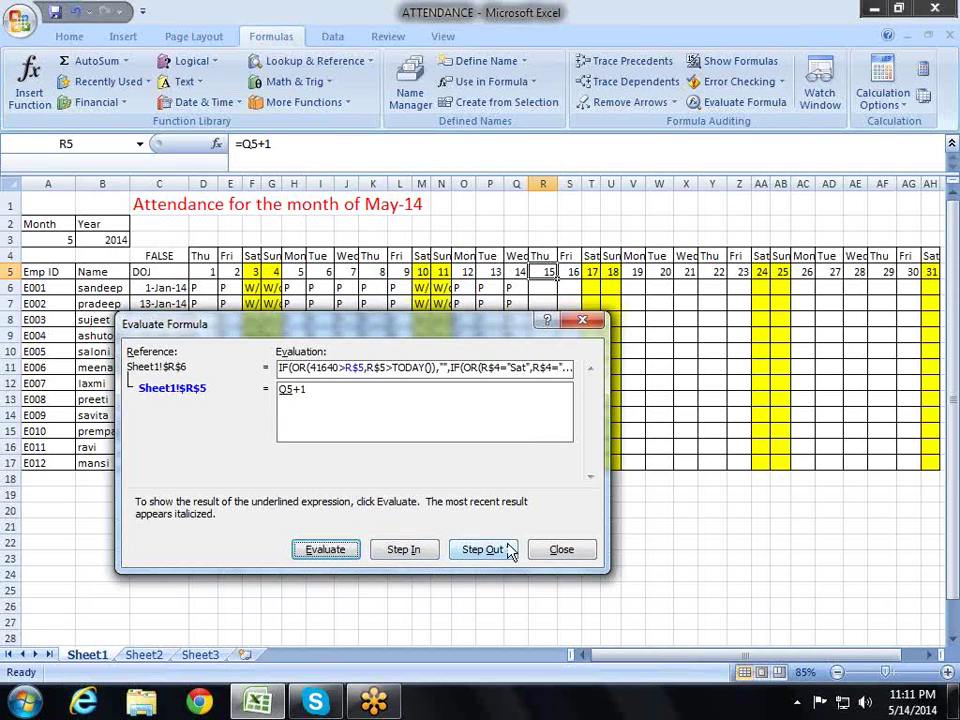
pyautogui.click(343, 550)
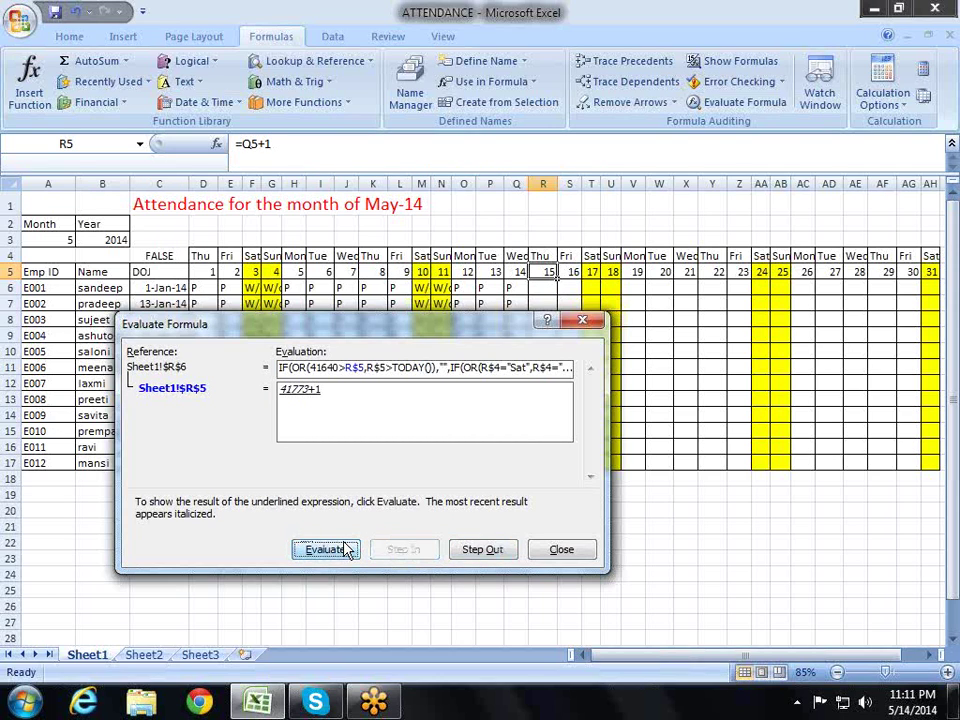
pyautogui.click(344, 550)
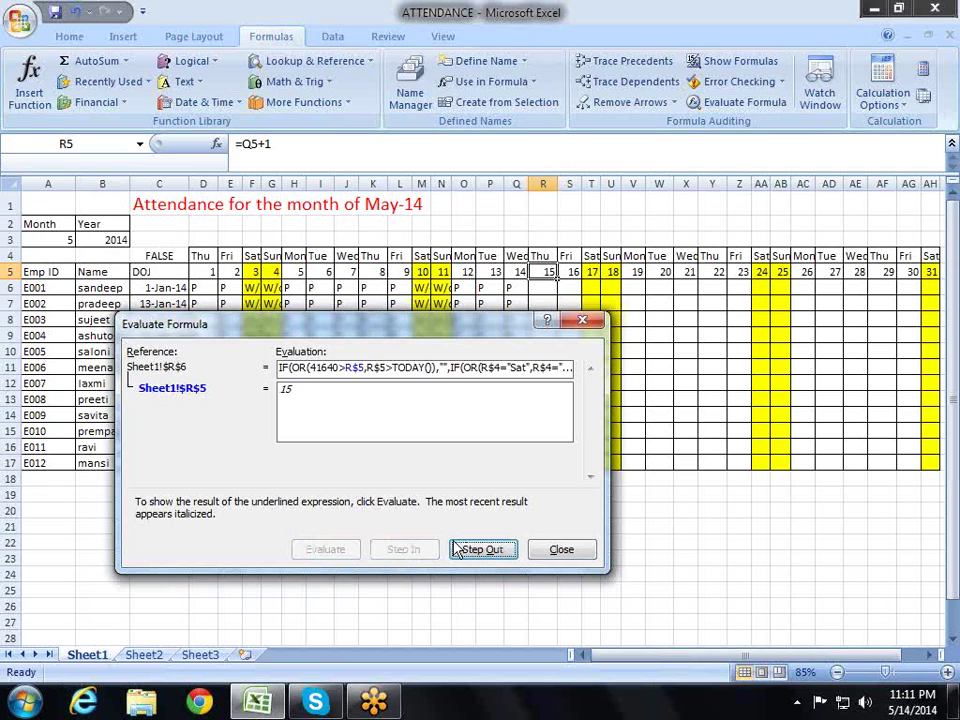
pyautogui.click(482, 550)
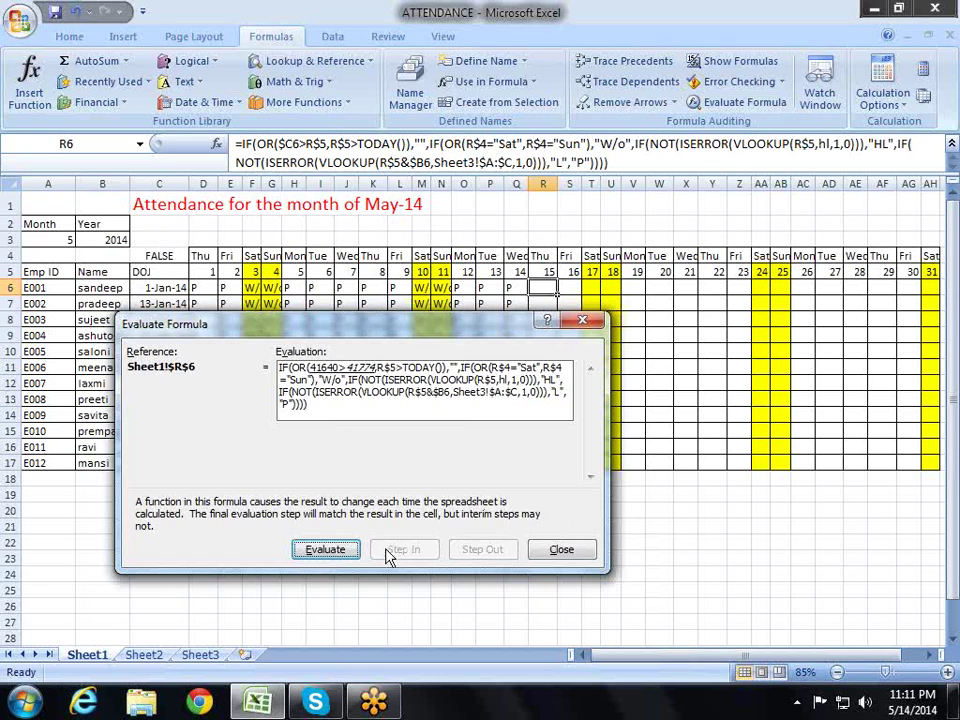
# Step: Finish evaluating R6: 41774>41773 makes the OR test TRUE, giving a blank, then close the window
pyautogui.click(343, 553)
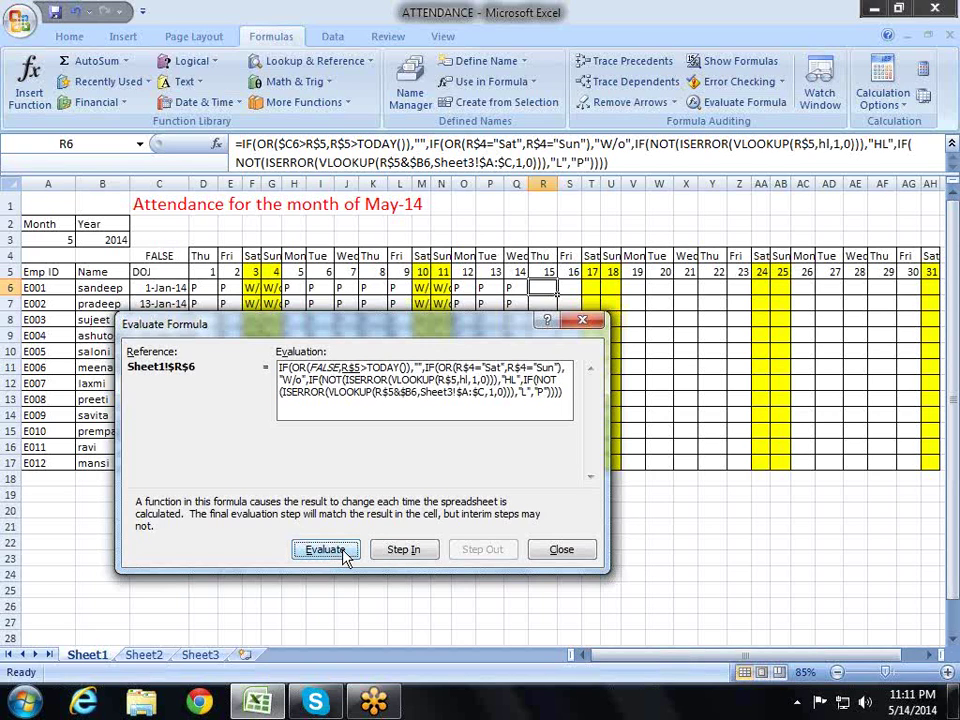
pyautogui.click(343, 553)
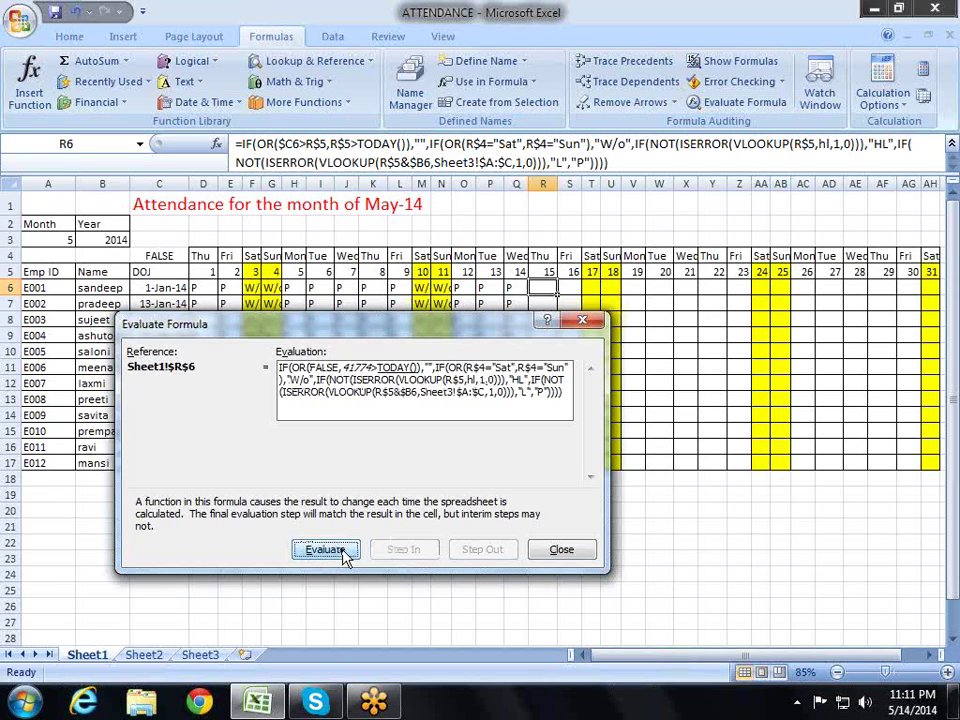
pyautogui.click(343, 553)
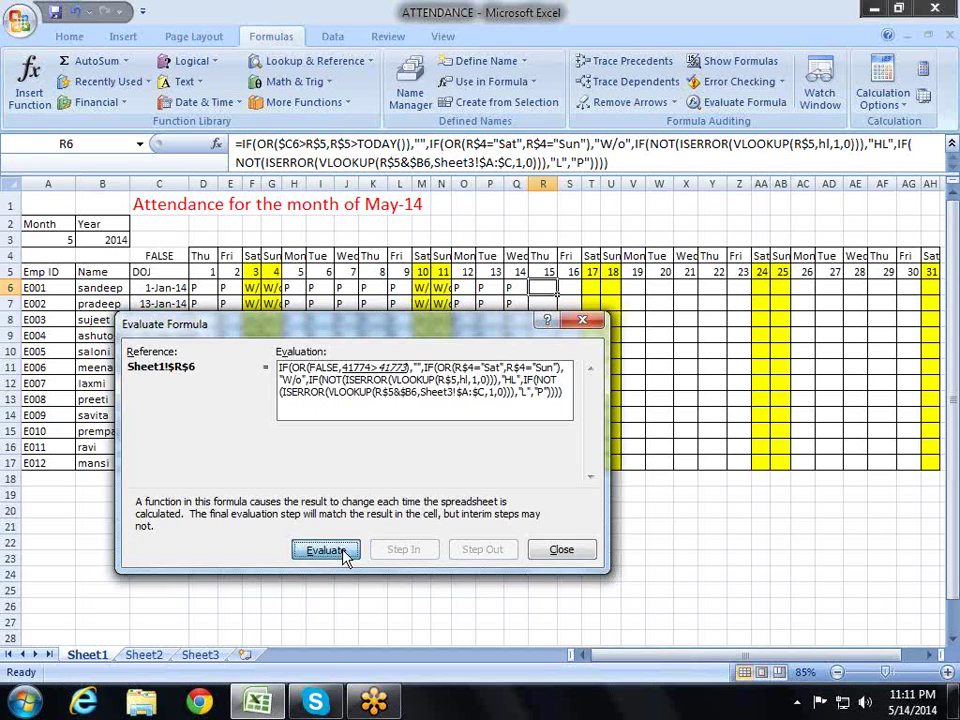
pyautogui.click(343, 553)
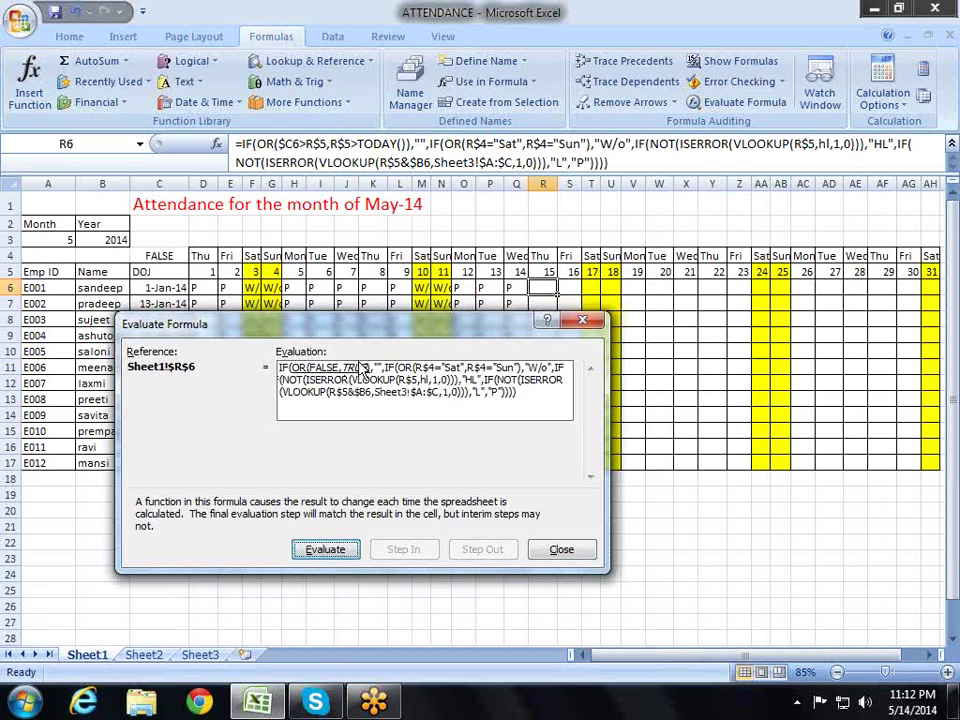
pyautogui.click(340, 549)
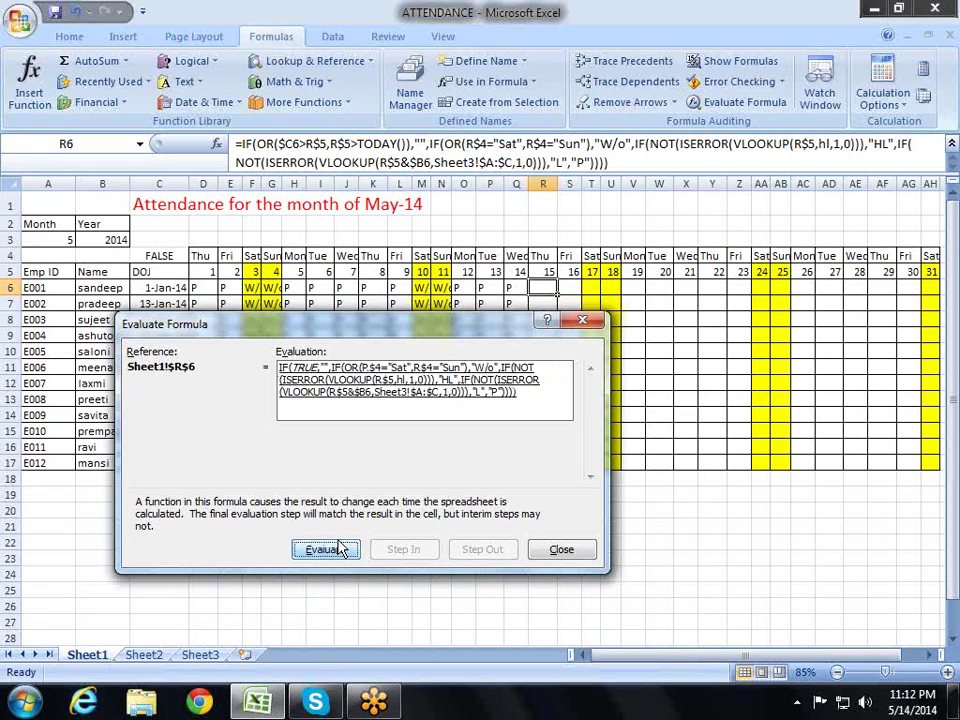
pyautogui.click(340, 549)
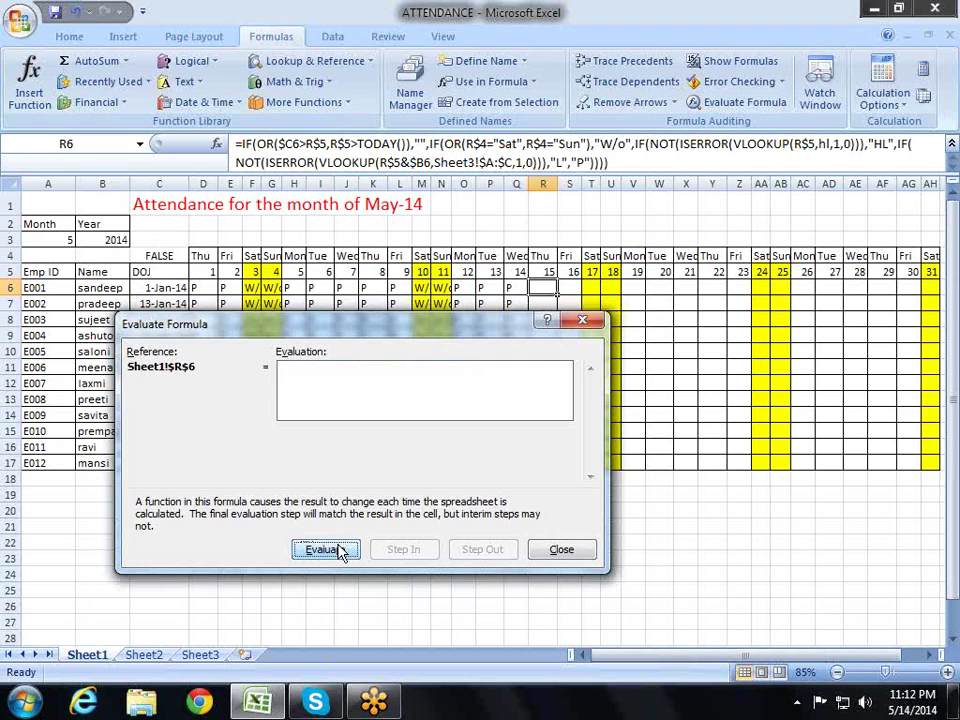
pyautogui.click(562, 550)
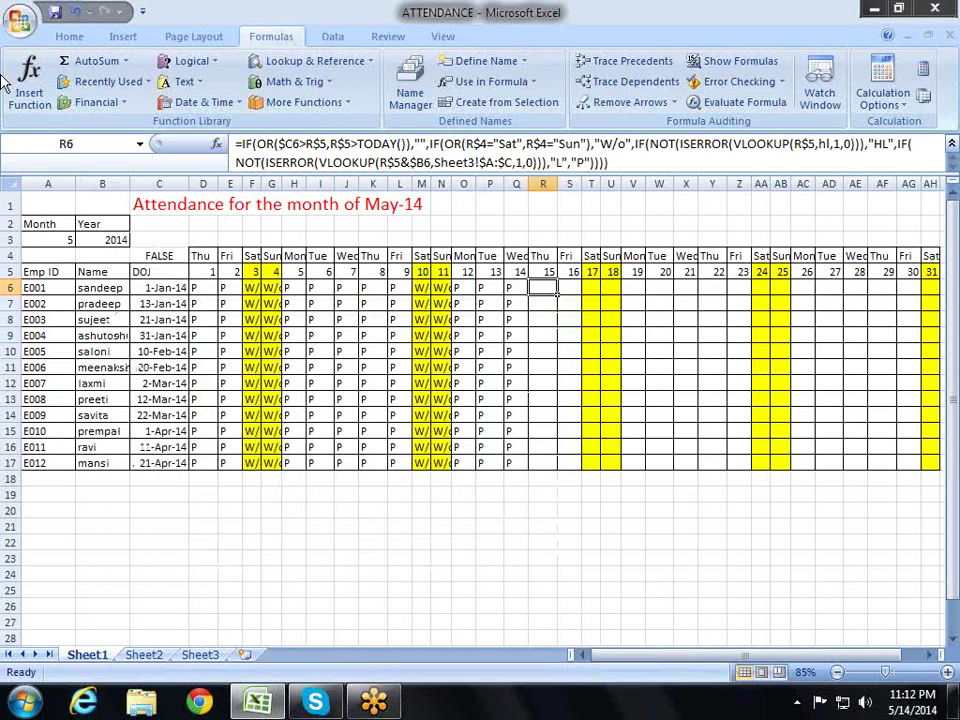
# Step: Pick 1 from the A3 month dropdown to show January-14, then go to D6
pyautogui.click(66, 224)
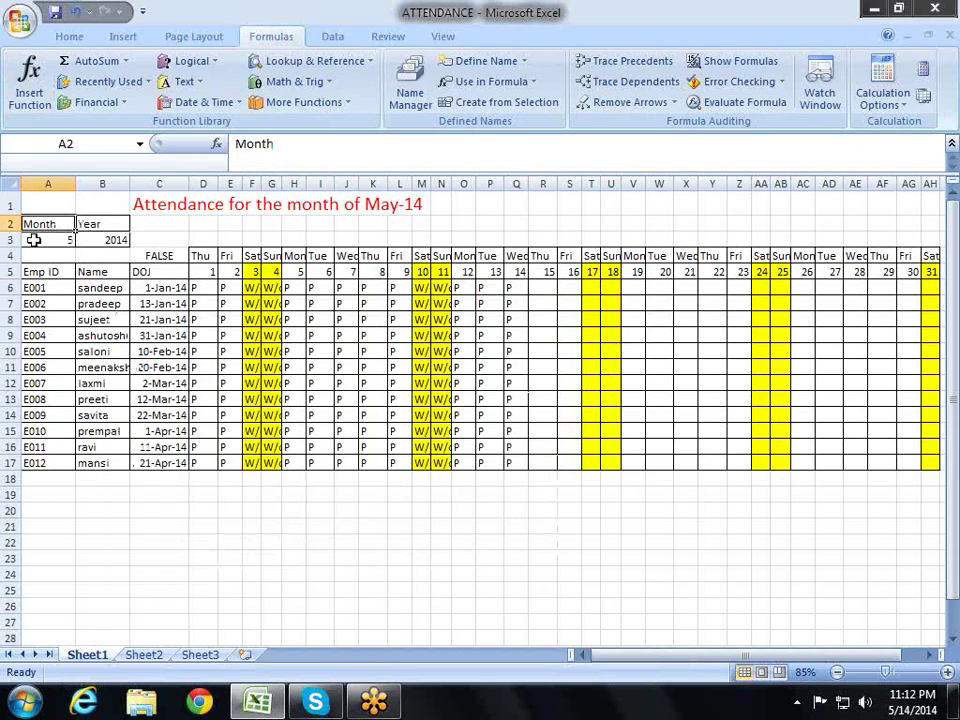
pyautogui.click(66, 254)
pyautogui.press('Up')
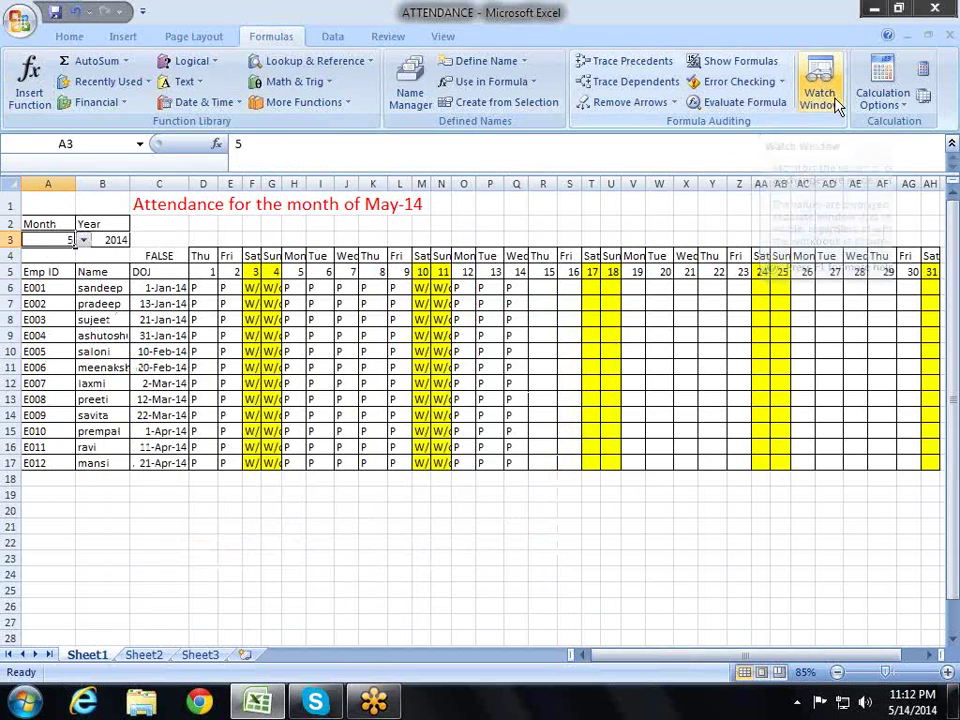
pyautogui.hotkey('alt', 'Down')
pyautogui.press('Return')
pyautogui.press('Up')
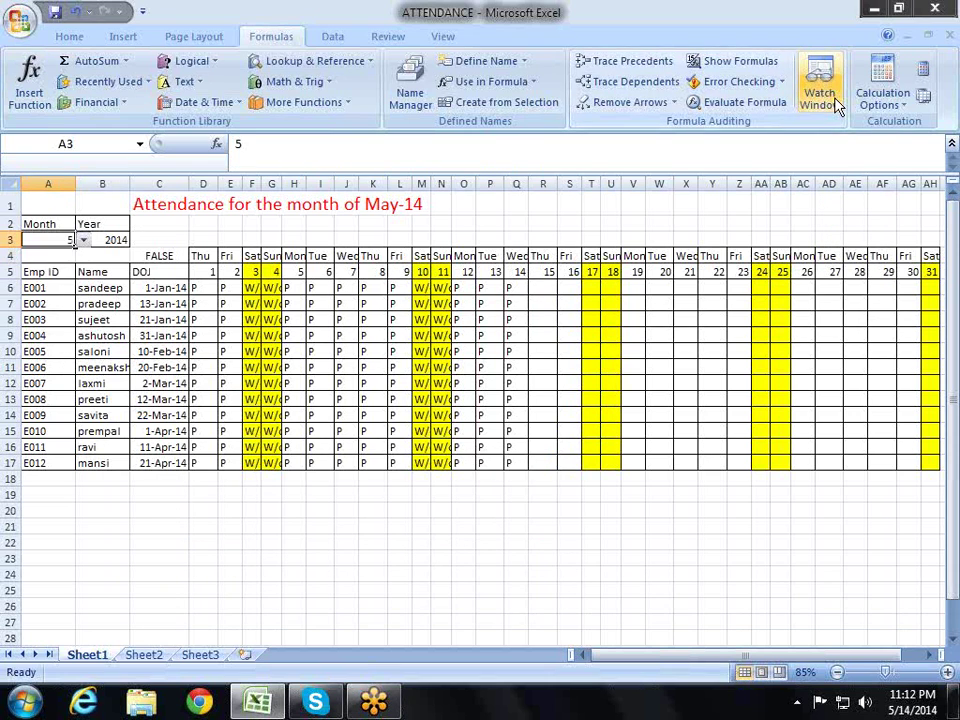
pyautogui.hotkey('alt', 'Down')
pyautogui.press('Up')
pyautogui.press('Up')
pyautogui.press('Up')
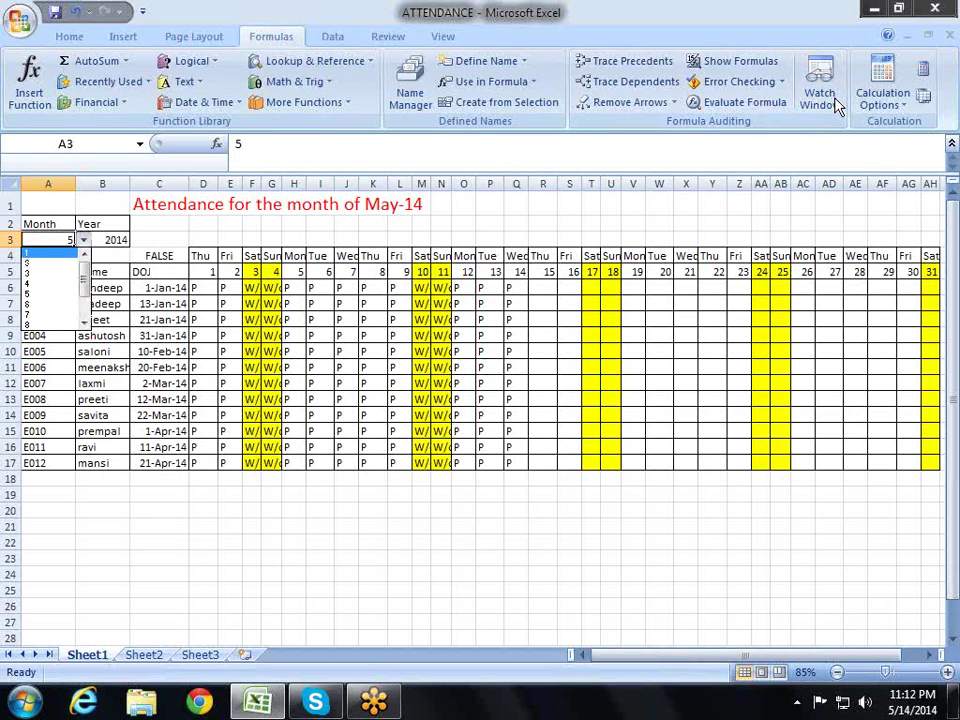
pyautogui.press('Return')
pyautogui.press('Right')
pyautogui.press('Right')
pyautogui.press('Down')
pyautogui.press('Down')
pyautogui.press('Down')
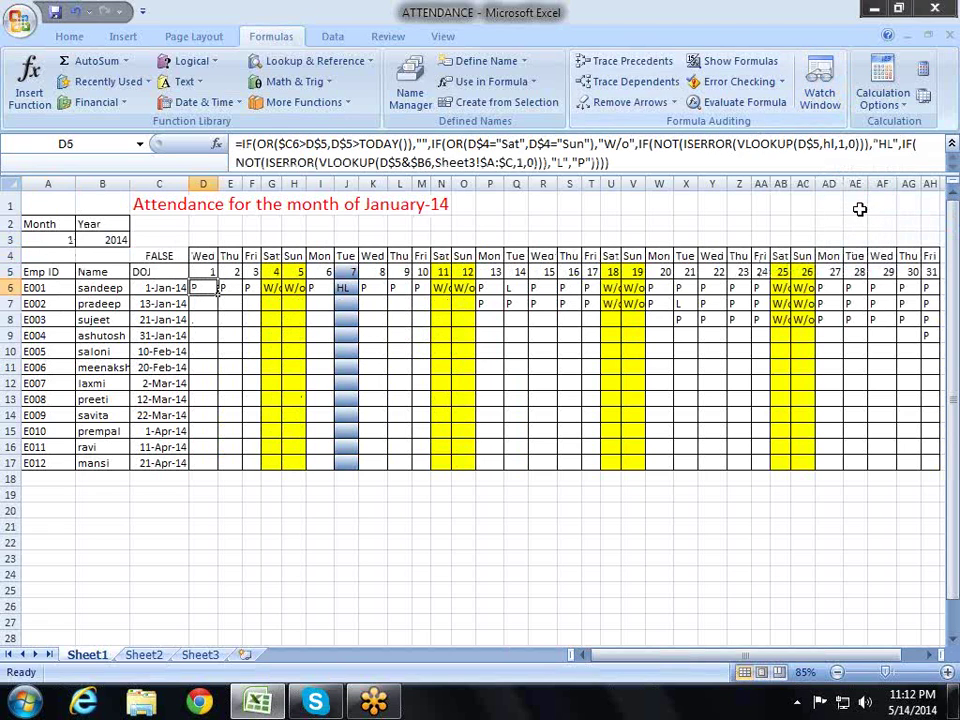
# Step: Briefly evaluate D6's formula, resolving its joining date to 41640, then close it
pyautogui.click(730, 102)
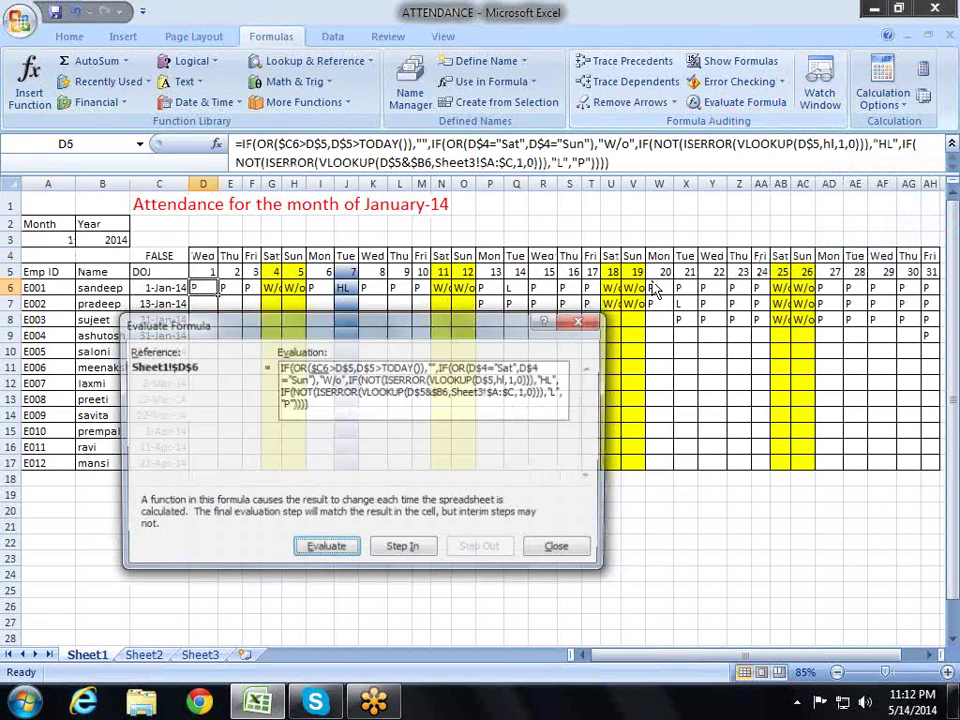
pyautogui.click(346, 553)
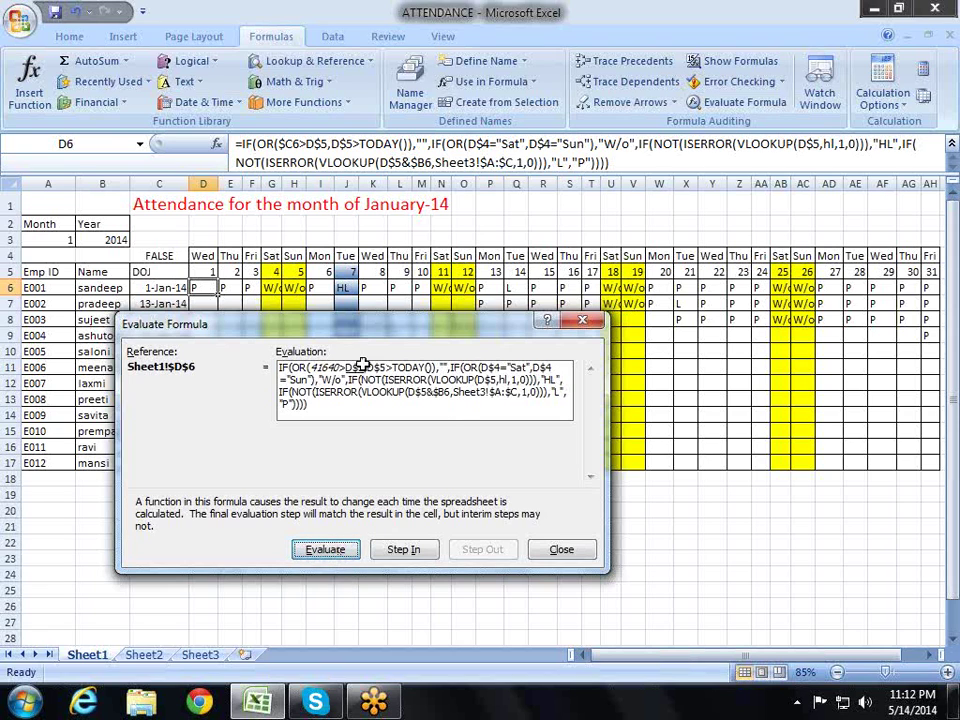
pyautogui.press('Escape')
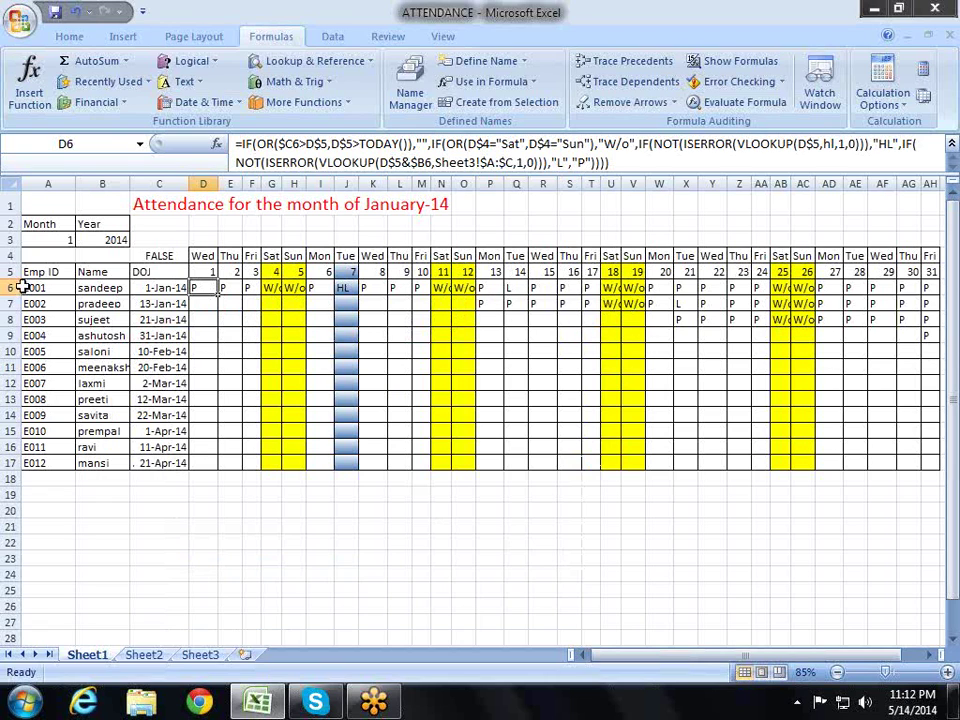
pyautogui.click(205, 302)
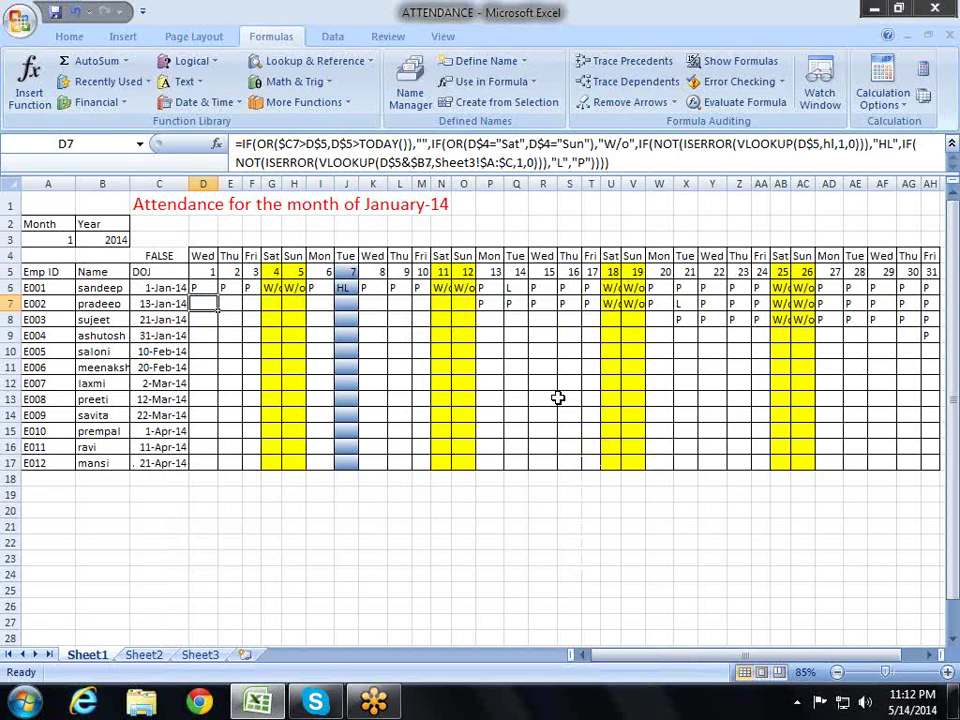
pyautogui.click(738, 103)
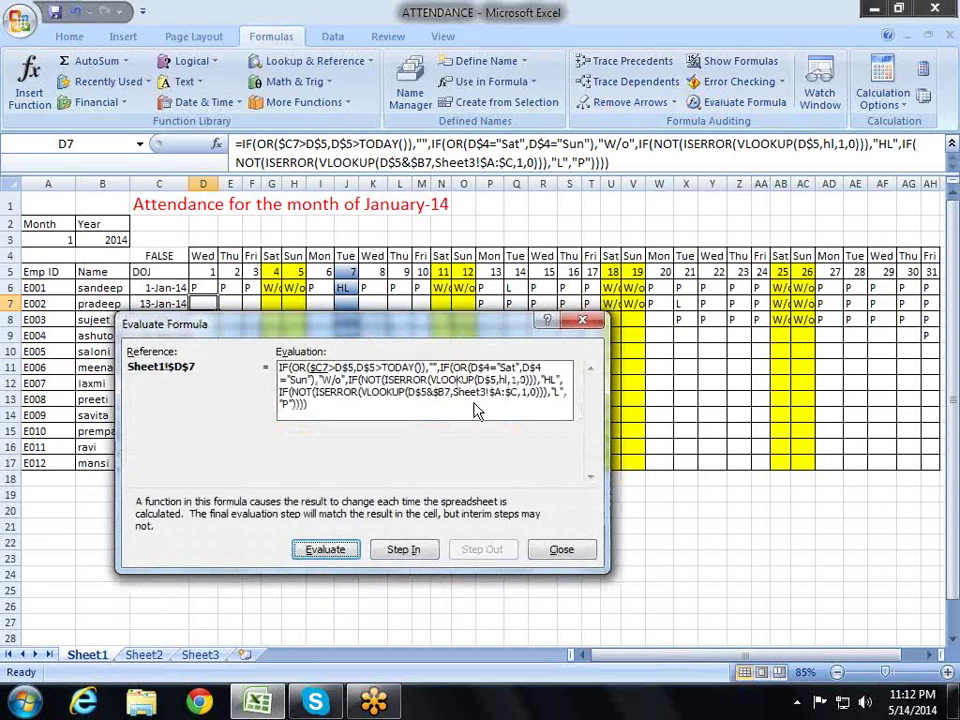
pyautogui.click(343, 555)
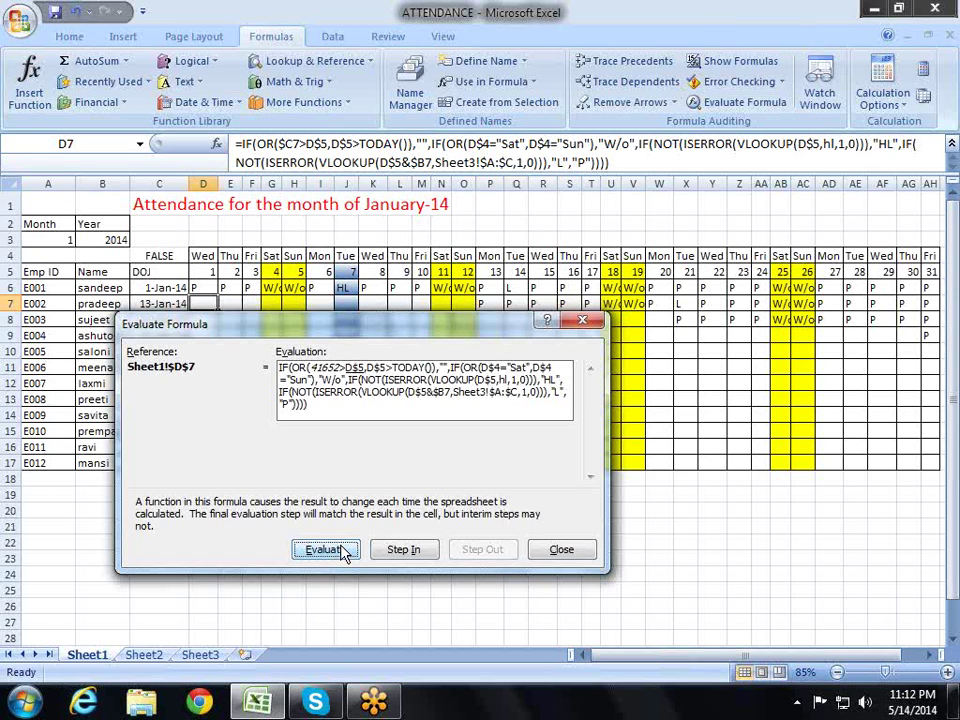
pyautogui.click(343, 554)
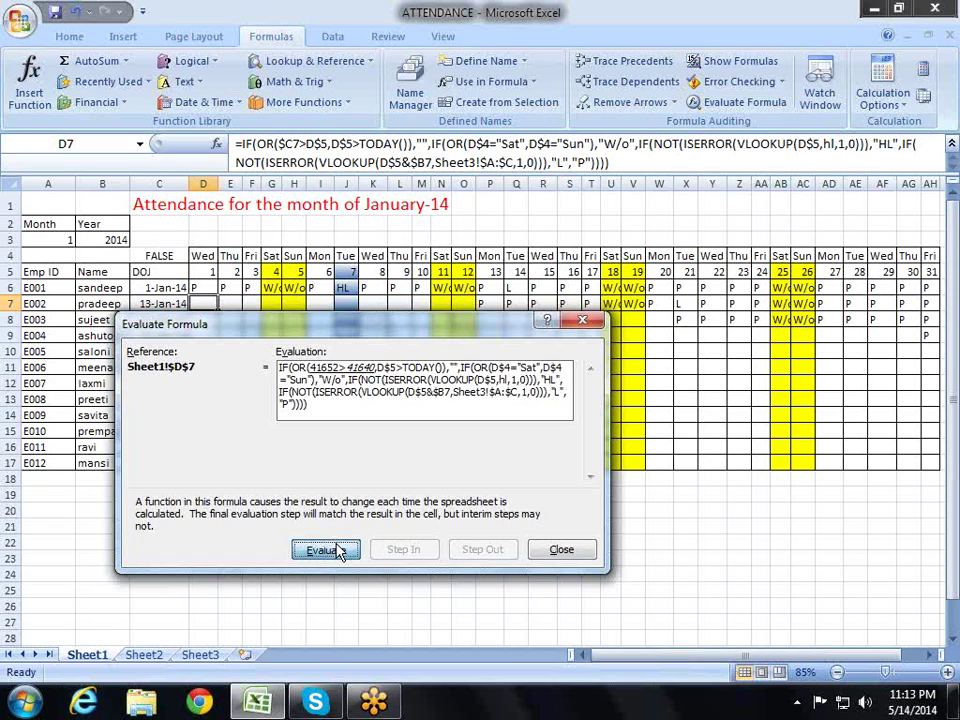
pyautogui.click(339, 551)
pyautogui.click(339, 551)
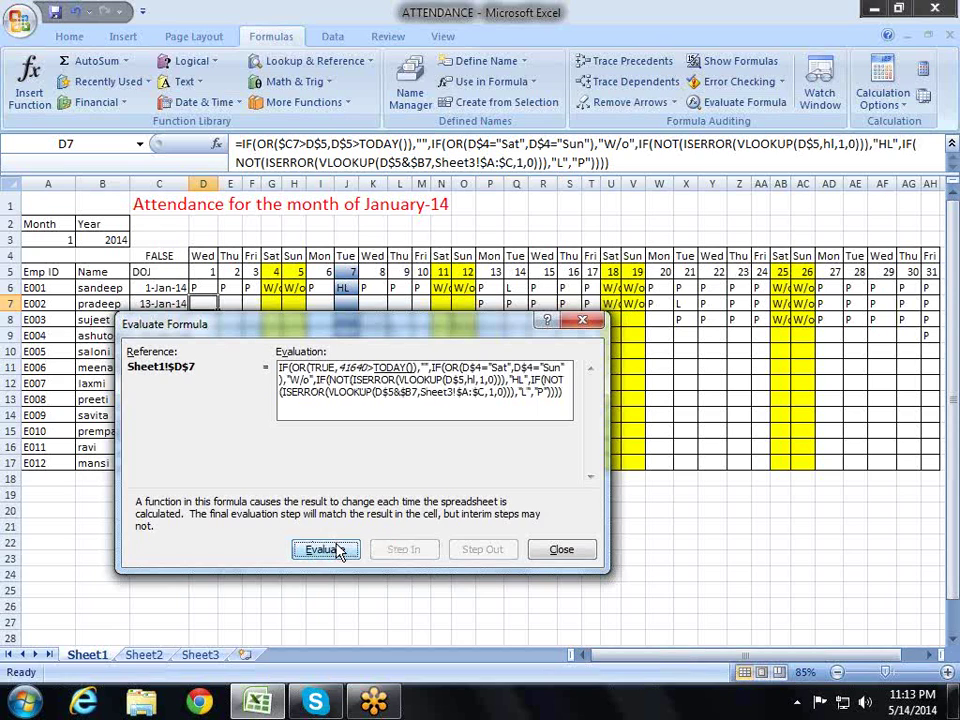
pyautogui.click(339, 551)
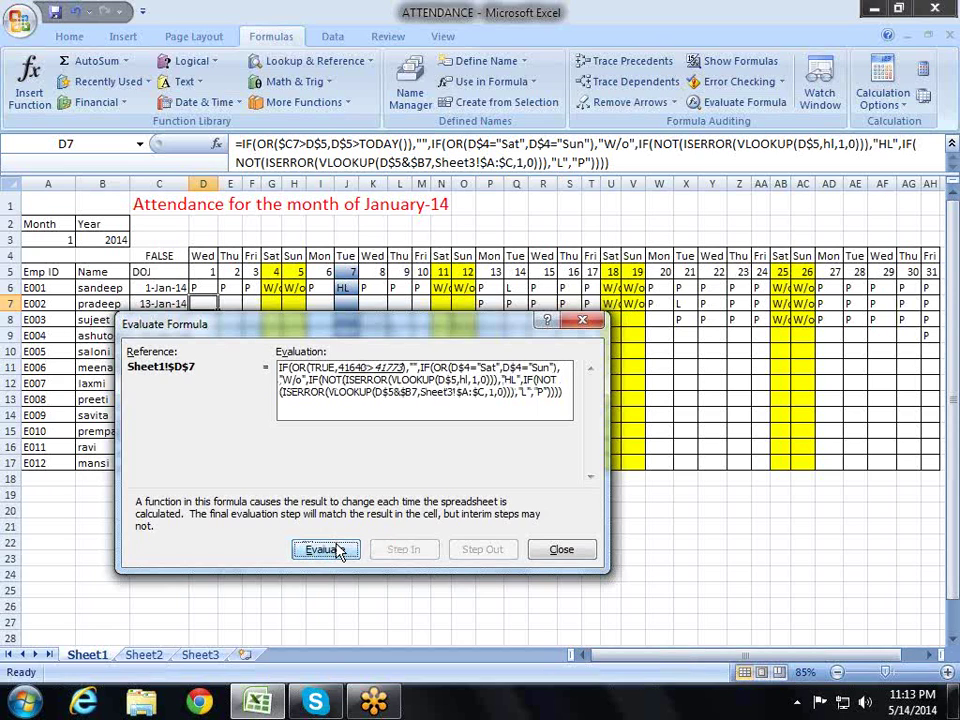
pyautogui.click(339, 551)
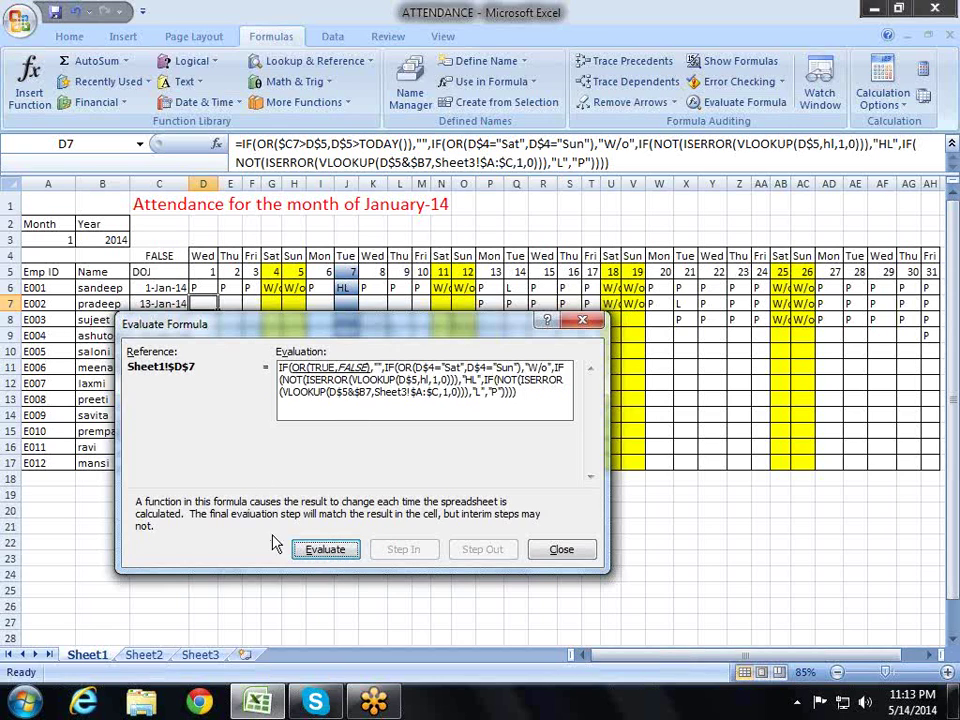
pyautogui.click(333, 552)
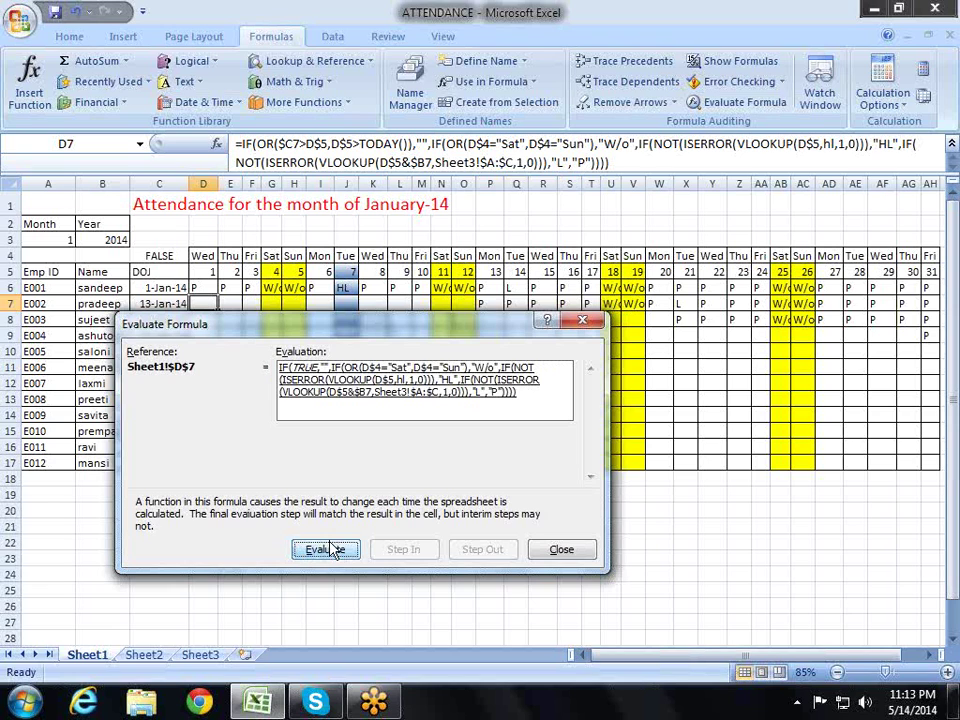
pyautogui.click(331, 551)
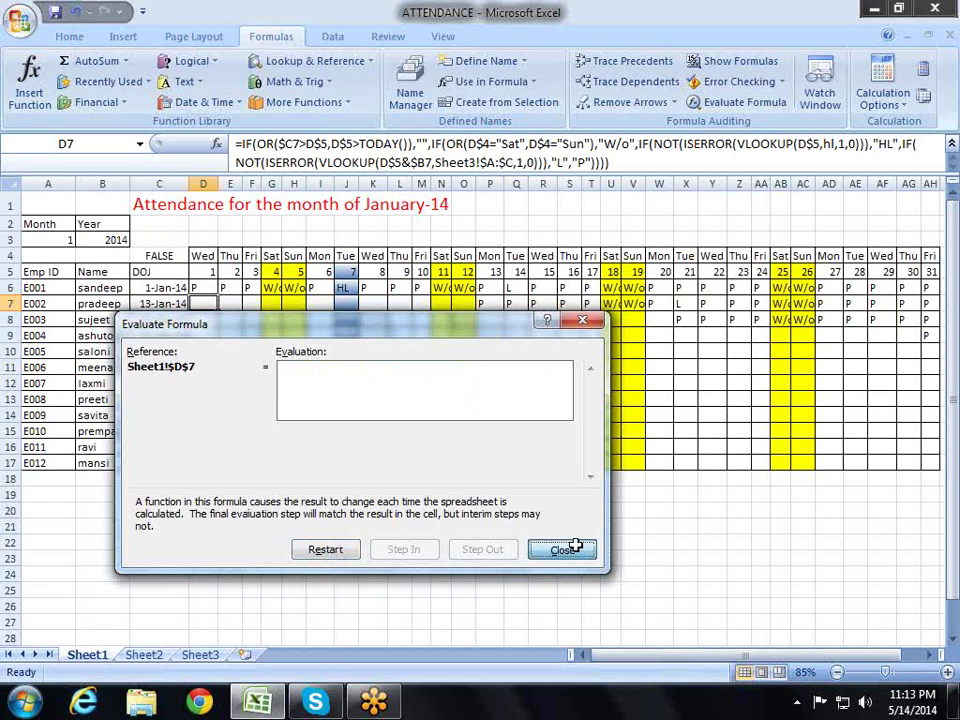
pyautogui.click(572, 550)
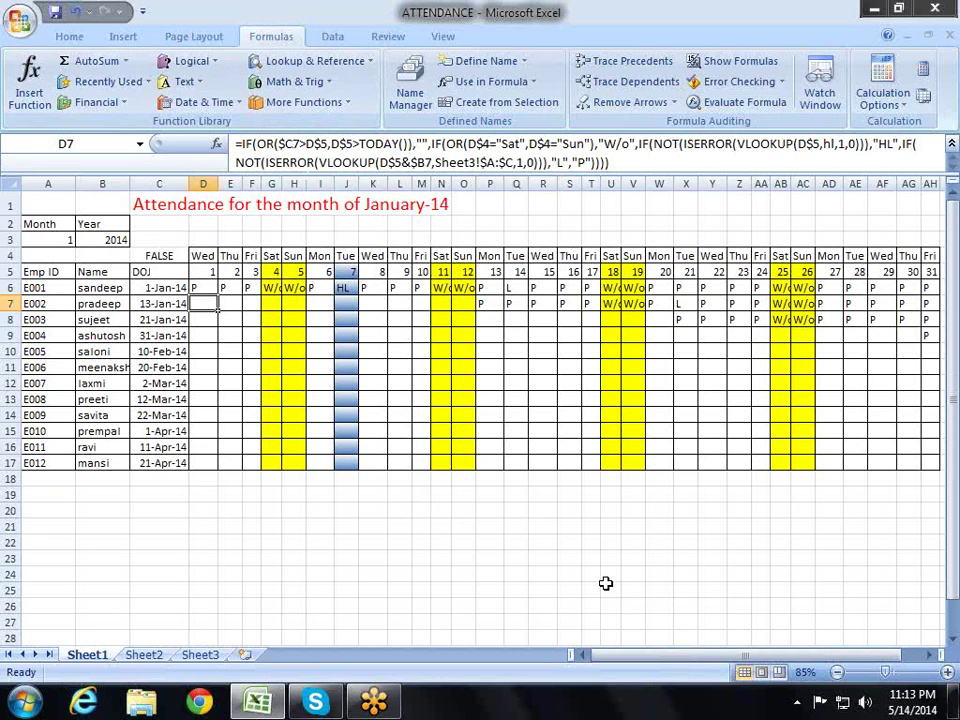
pyautogui.press('Left')
pyautogui.press('Right')
pyautogui.press('Up')
pyautogui.press('Up')
pyautogui.press('Down')
pyautogui.press('Down')
pyautogui.press('Right')
pyautogui.press('Right')
pyautogui.press('Right')
pyautogui.press('Right')
pyautogui.press('Right')
pyautogui.press('Right')
pyautogui.press('Right')
pyautogui.press('Right')
pyautogui.press('Right')
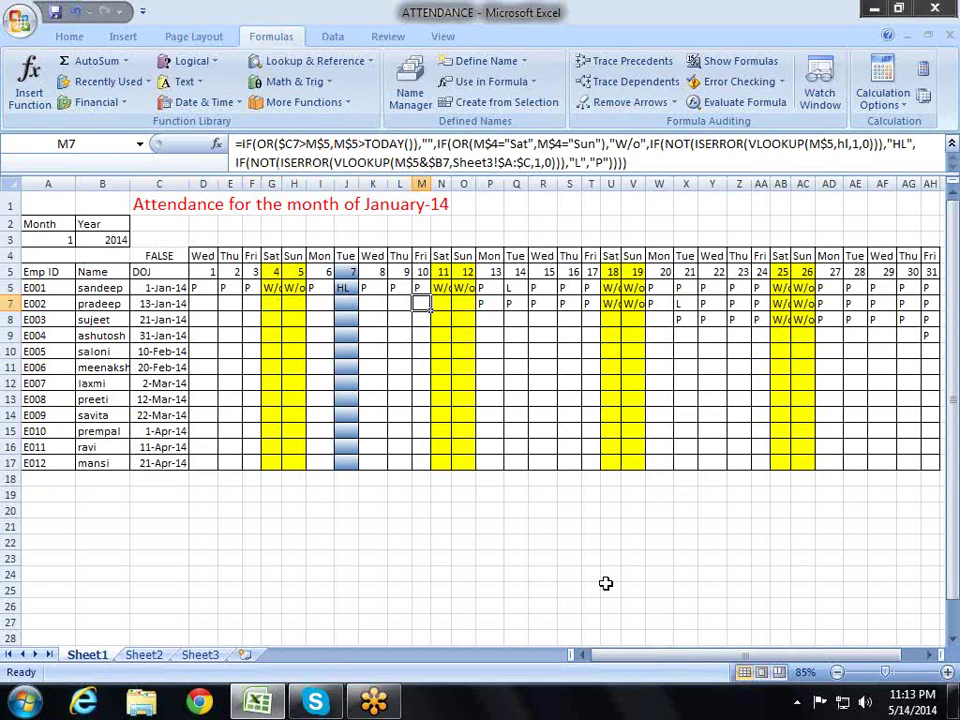
pyautogui.press('Right')
pyautogui.press('Right')
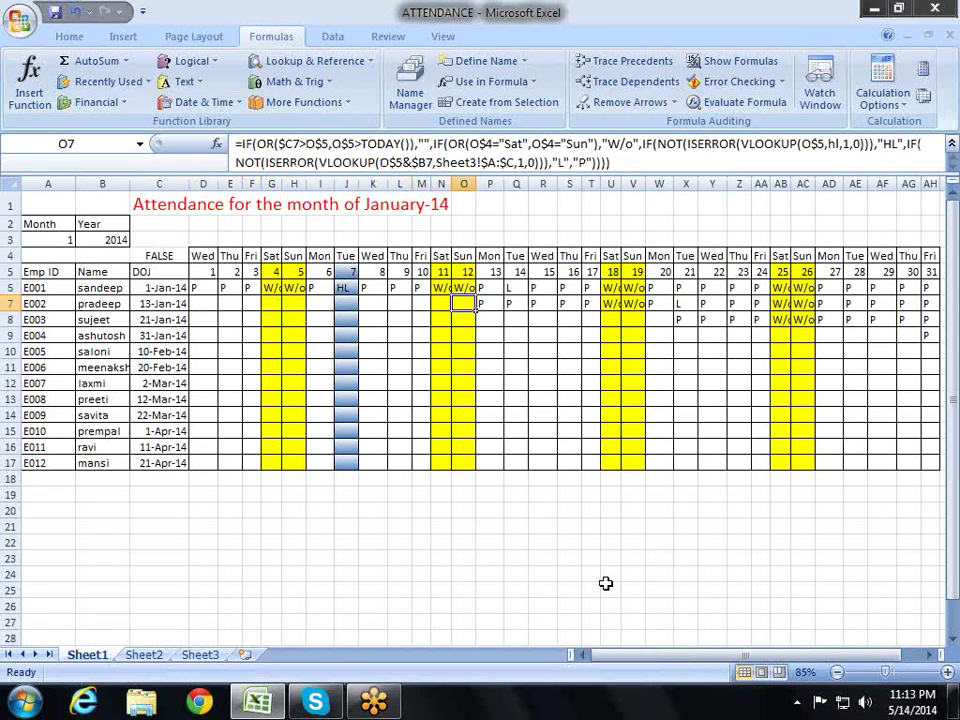
pyautogui.press('Left')
pyautogui.press('Left')
pyautogui.press('Left')
pyautogui.press('Left')
pyautogui.press('Left')
pyautogui.press('Left')
pyautogui.press('Left')
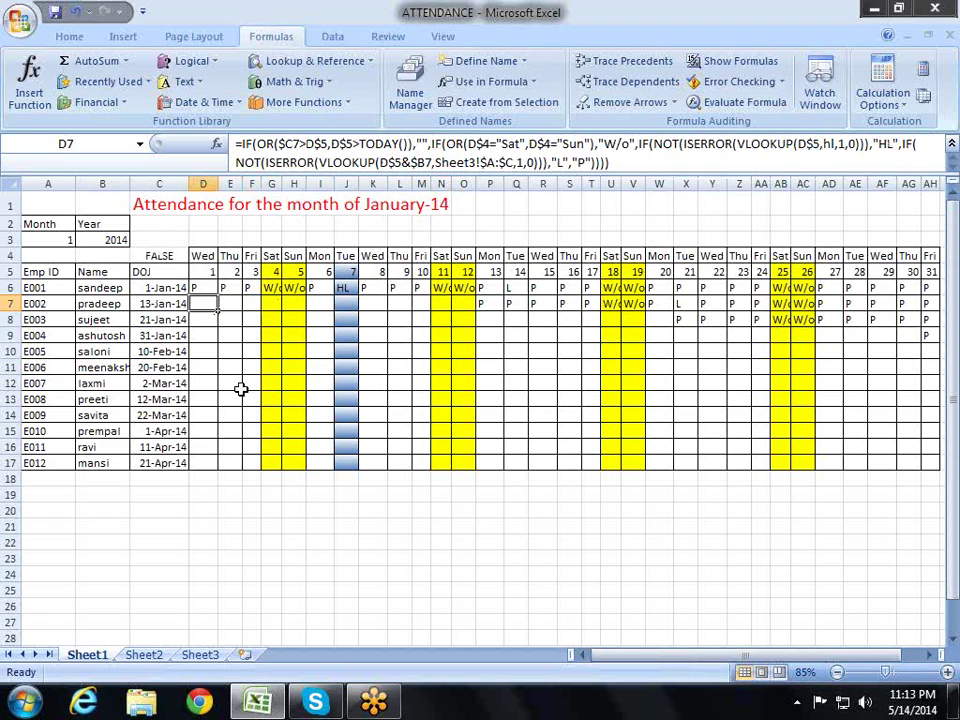
pyautogui.press('Right')
pyautogui.press('Right')
pyautogui.press('Right')
pyautogui.press('Right')
pyautogui.press('Right')
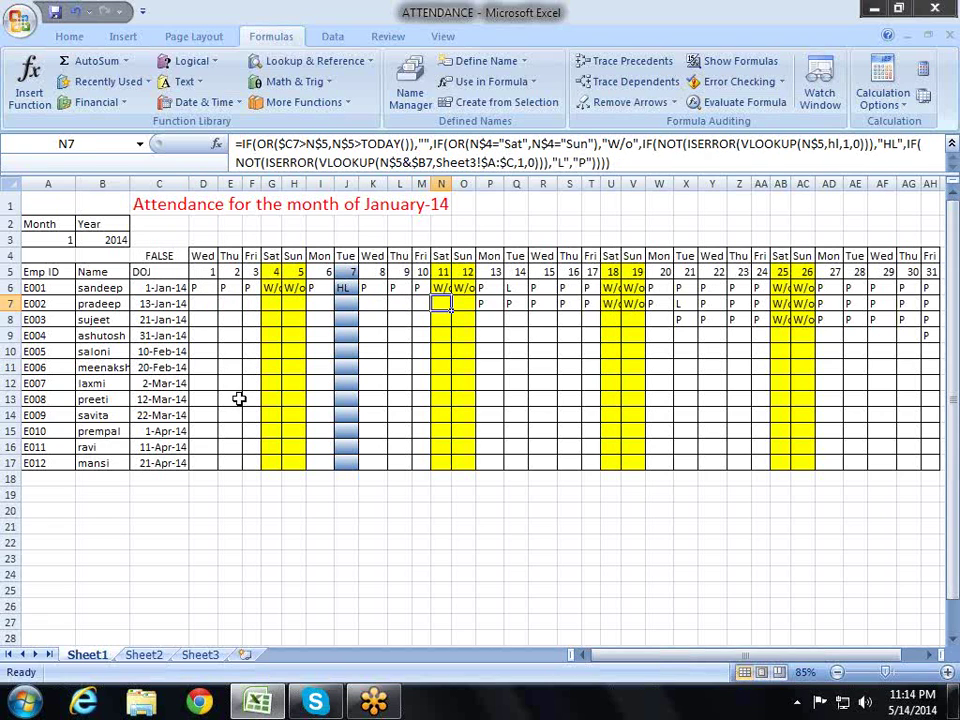
pyautogui.press('Right')
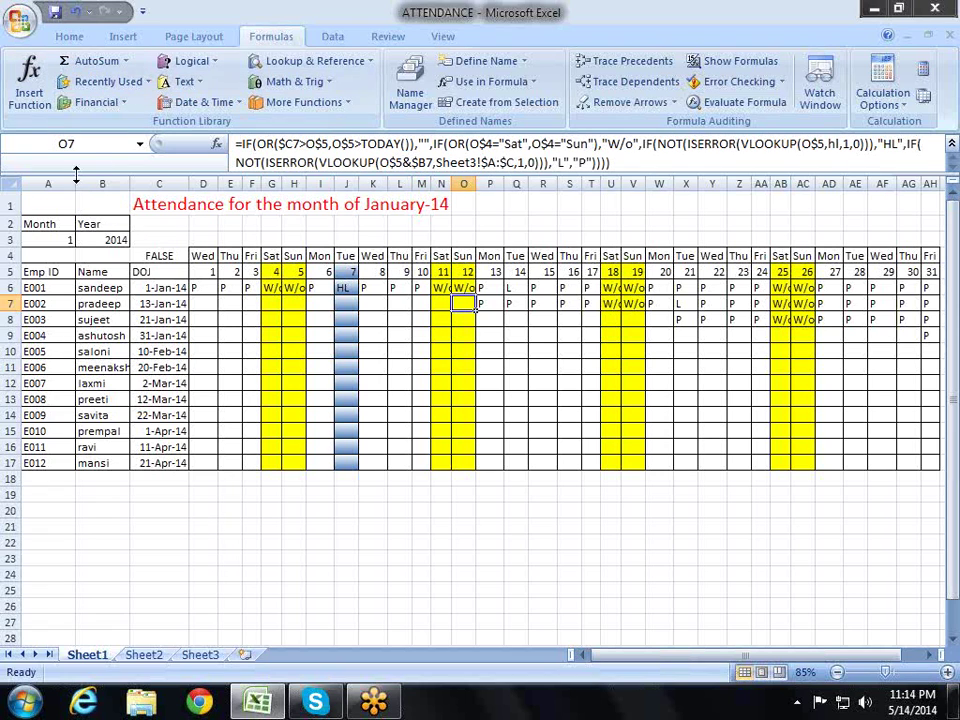
pyautogui.click(50, 238)
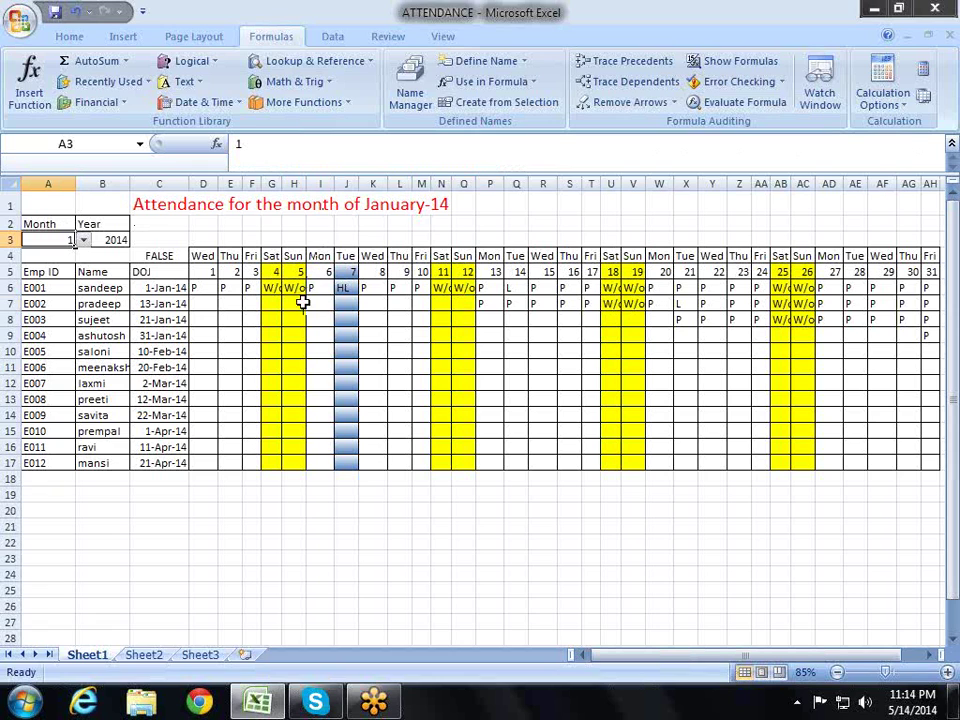
pyautogui.press('Down')
pyautogui.press('Down')
pyautogui.press('Down')
pyautogui.press('Right')
pyautogui.press('Right')
pyautogui.press('Right')
pyautogui.press('Down')
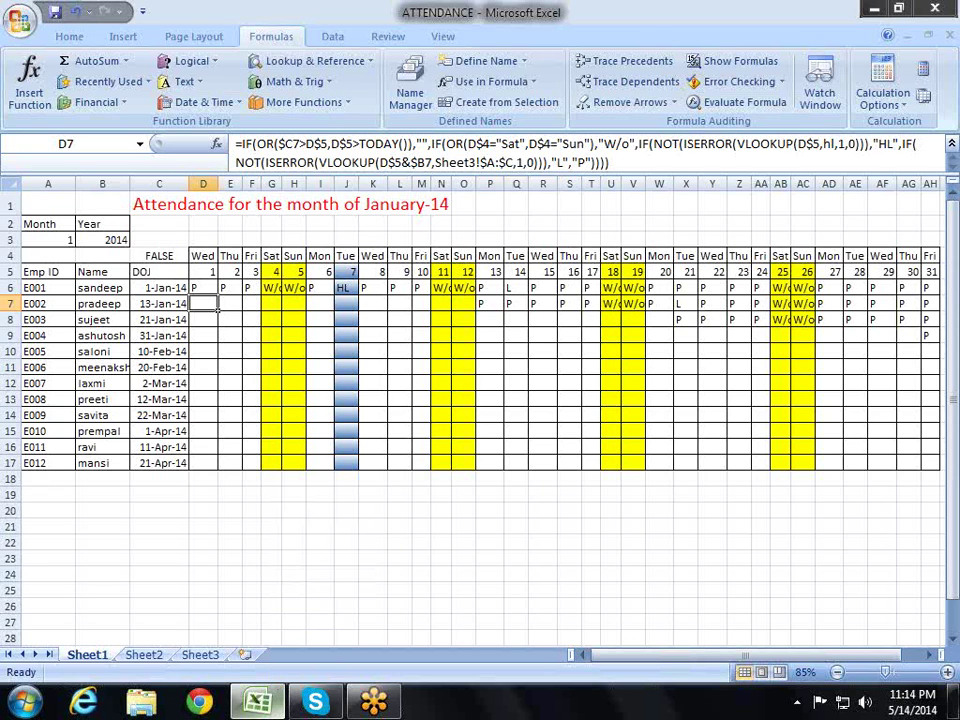
pyautogui.moveTo(257, 703)
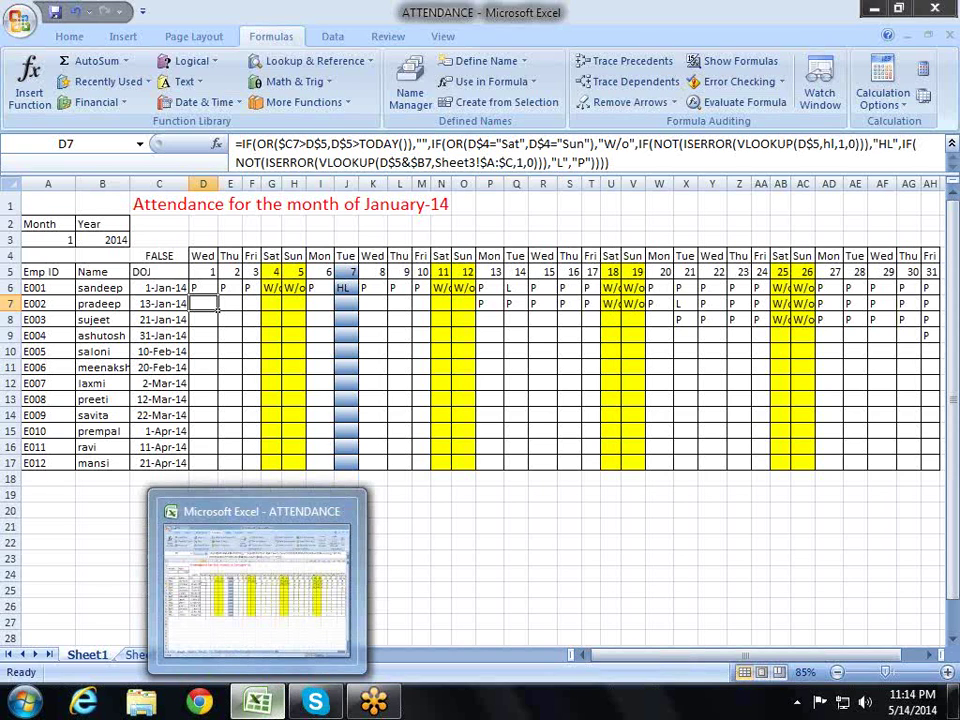
pyautogui.moveTo(293, 710)
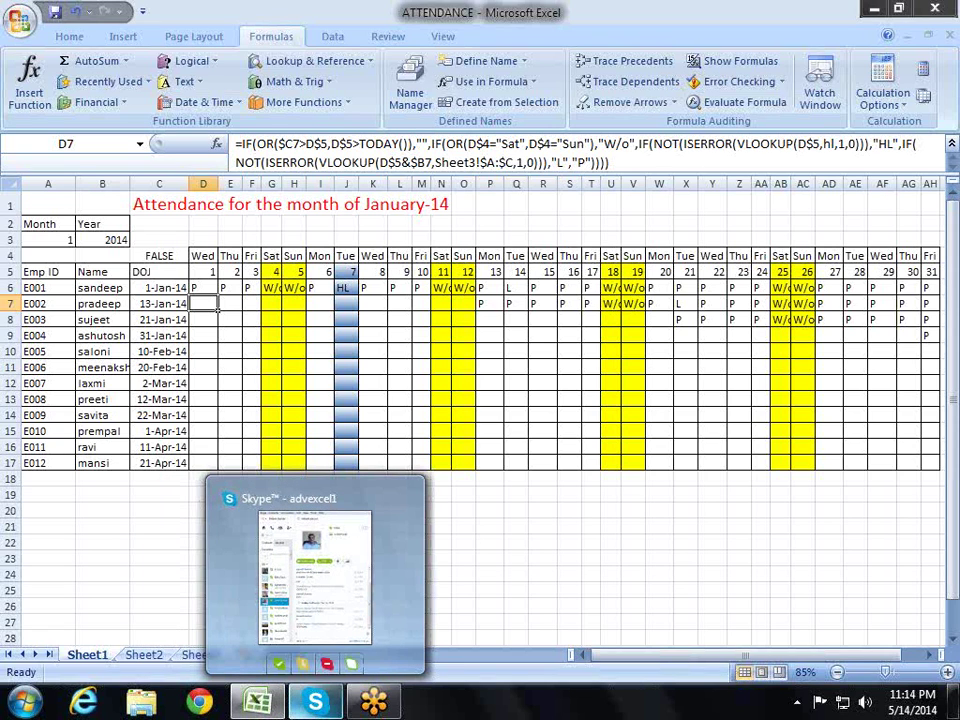
pyautogui.click(318, 350)
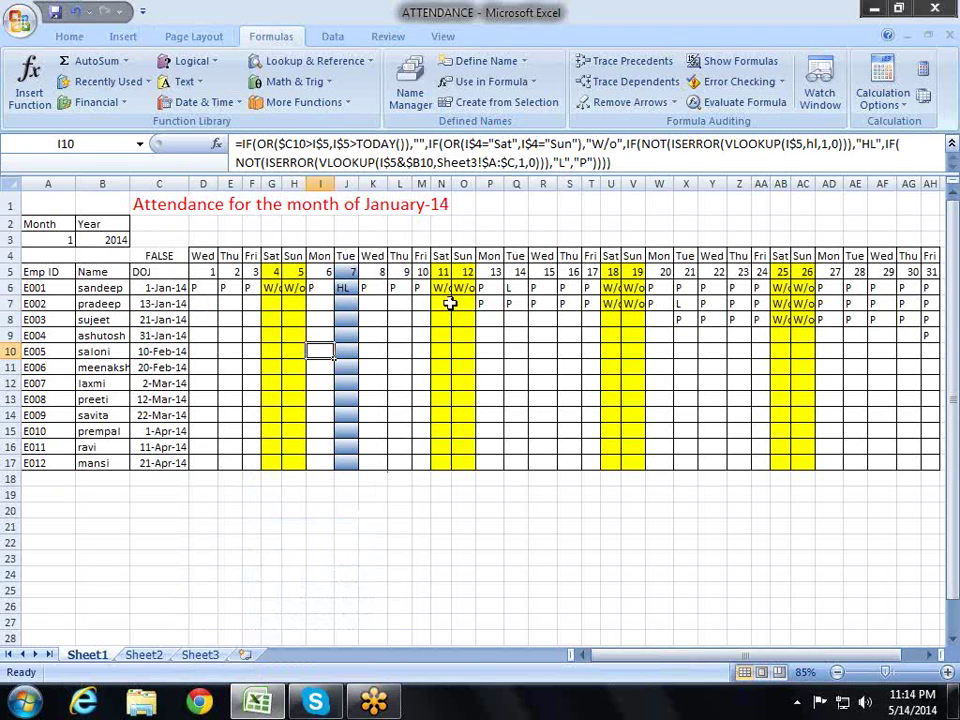
pyautogui.click(419, 318)
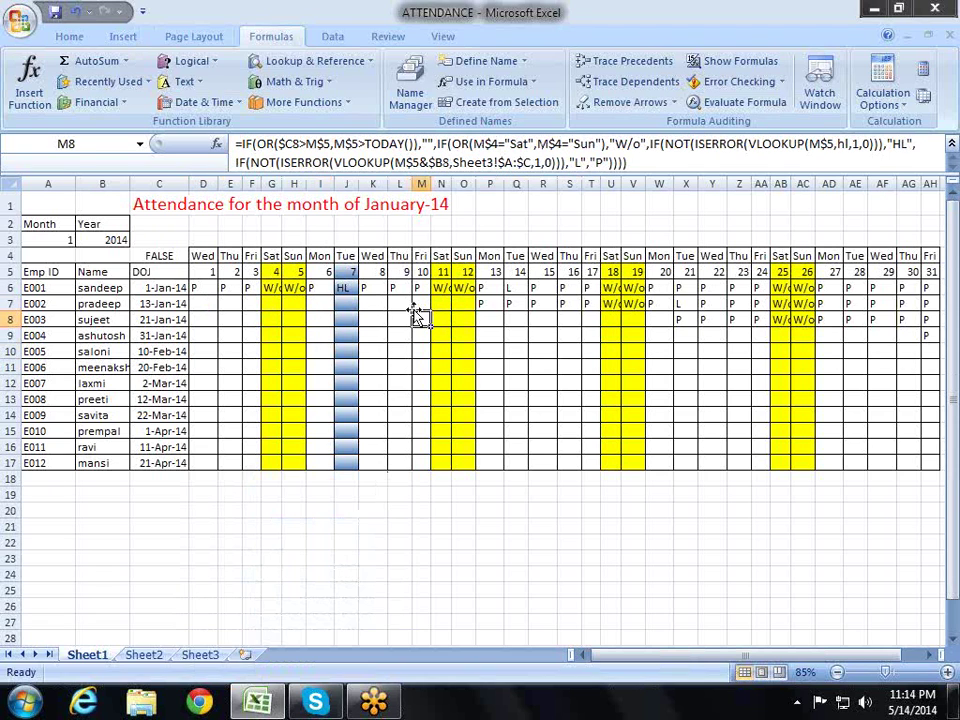
pyautogui.press('Up')
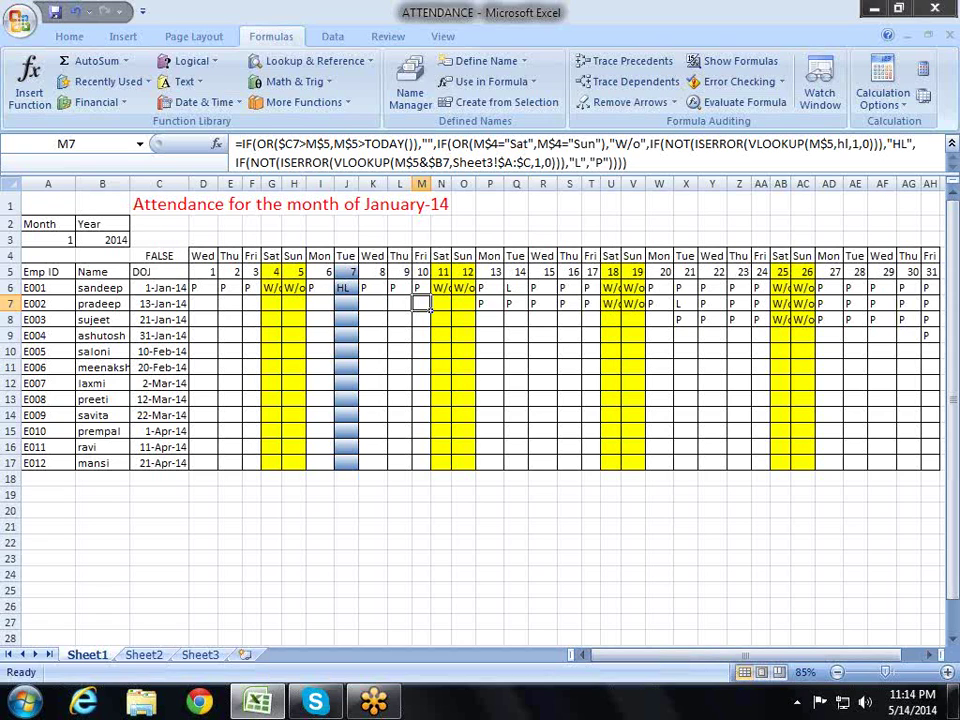
# Step: Choose month 5 in A3 to show May-14 and check the day formulas in row 6
pyautogui.click(55, 259)
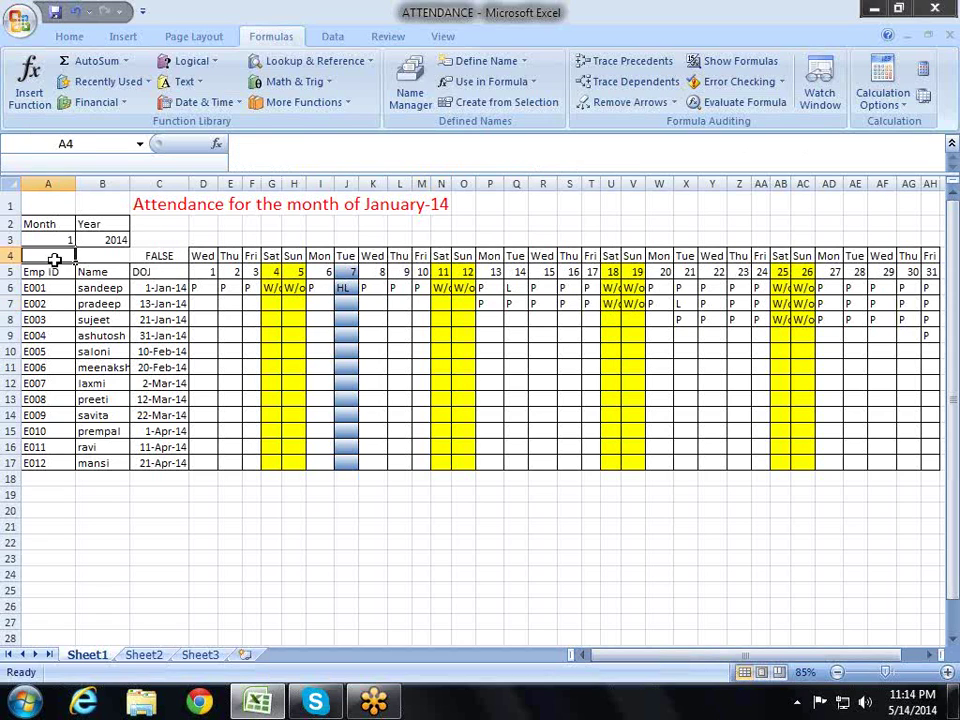
pyautogui.press('Up')
pyautogui.hotkey('alt', 'Down')
pyautogui.press('Down')
pyautogui.press('Down')
pyautogui.press('Return')
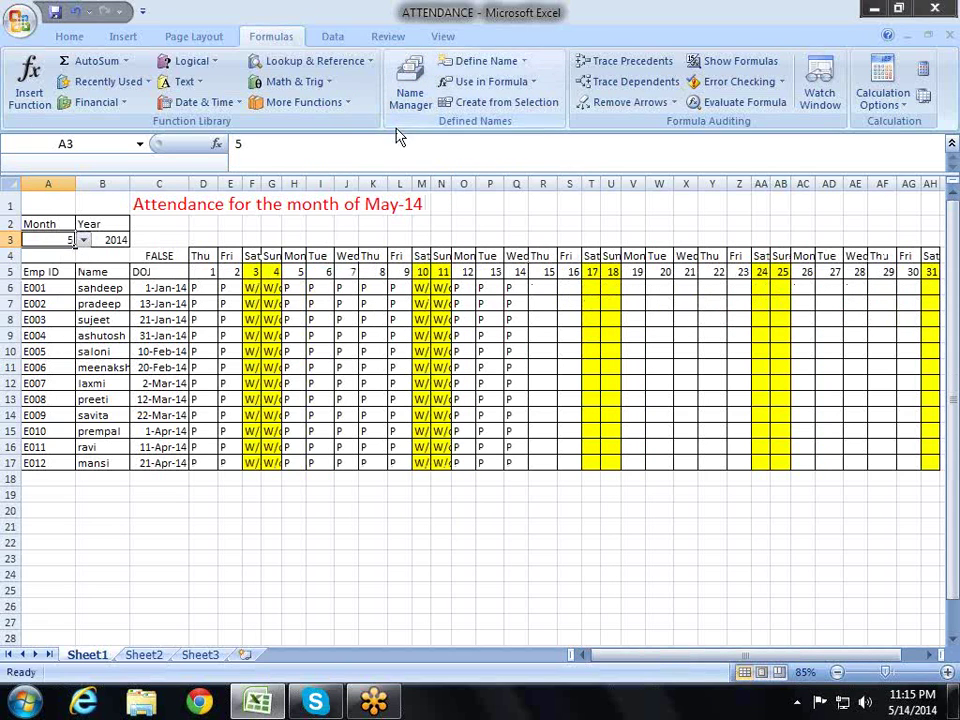
pyautogui.press('Right')
pyautogui.press('Right')
pyautogui.press('Right')
pyautogui.press('Right')
pyautogui.press('Right')
pyautogui.press('Right')
pyautogui.press('Right')
pyautogui.press('Right')
pyautogui.press('Down')
pyautogui.press('Down')
pyautogui.press('Down')
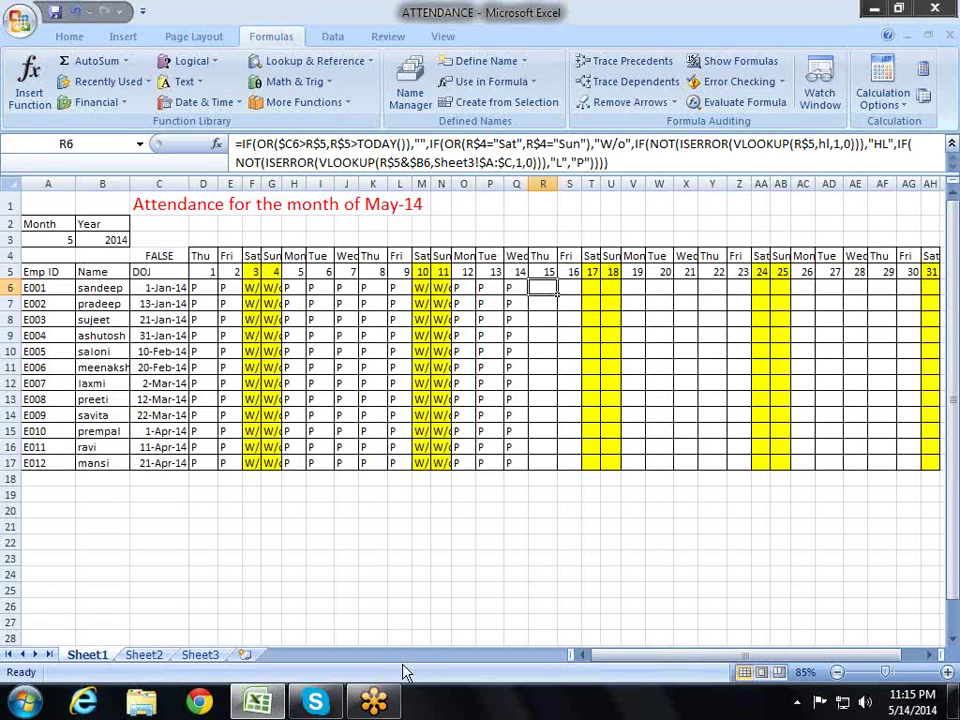
pyautogui.moveTo(376, 700)
pyautogui.press('Left')
pyautogui.press('Left')
pyautogui.press('Left')
pyautogui.press('Left')
pyautogui.press('Left')
pyautogui.press('Left')
pyautogui.press('Left')
pyautogui.press('Left')
pyautogui.press('Right')
pyautogui.press('Right')
pyautogui.press('Right')
pyautogui.press('Right')
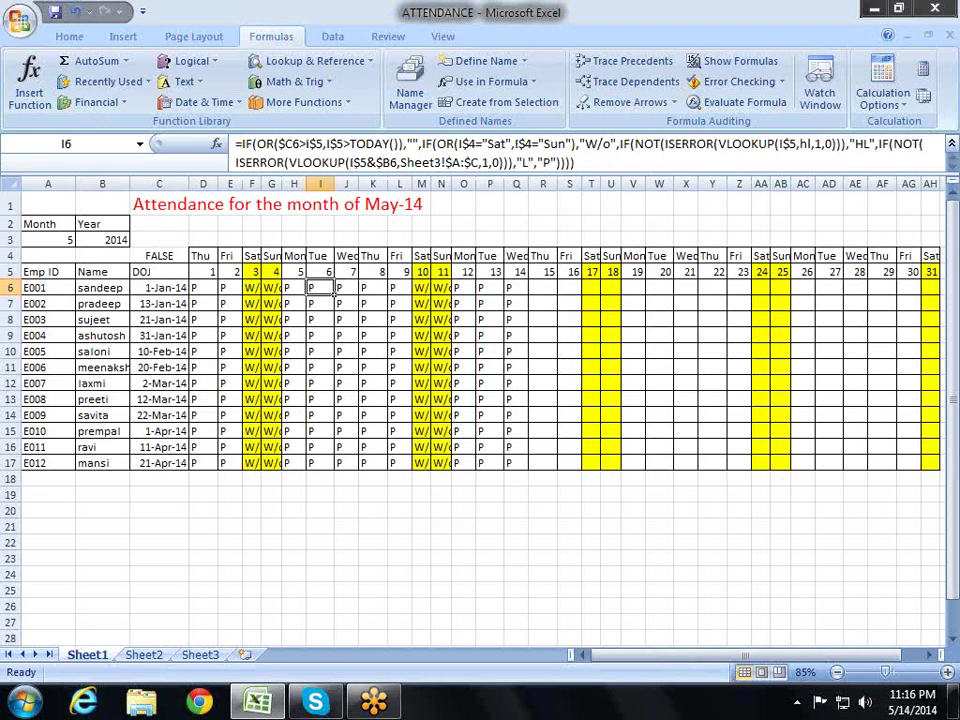
pyautogui.press('Left')
pyautogui.press('Left')
pyautogui.press('Left')
pyautogui.press('Left')
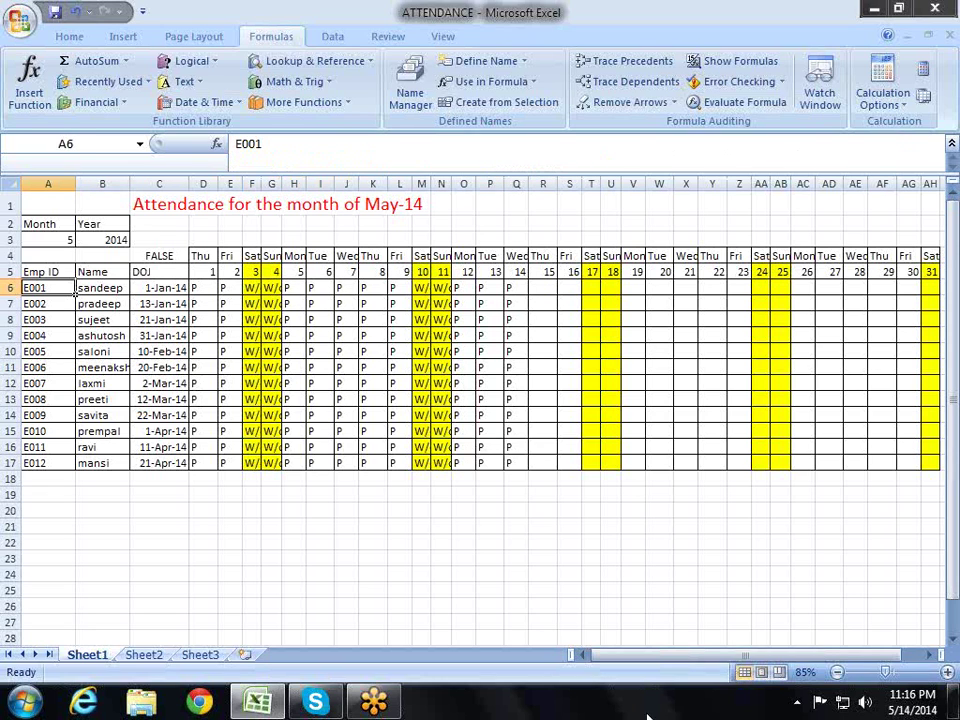
# Step: Switch A3 to month 7 for July-14, then back to 1 for January-14
pyautogui.click(54, 243)
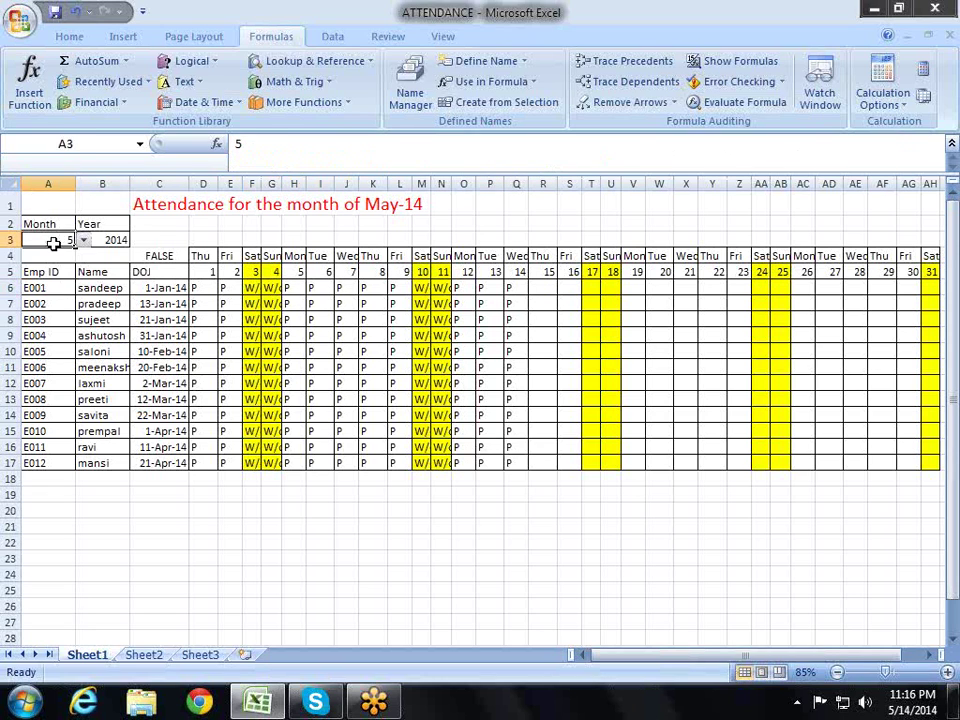
pyautogui.click(84, 241)
pyautogui.click(40, 305)
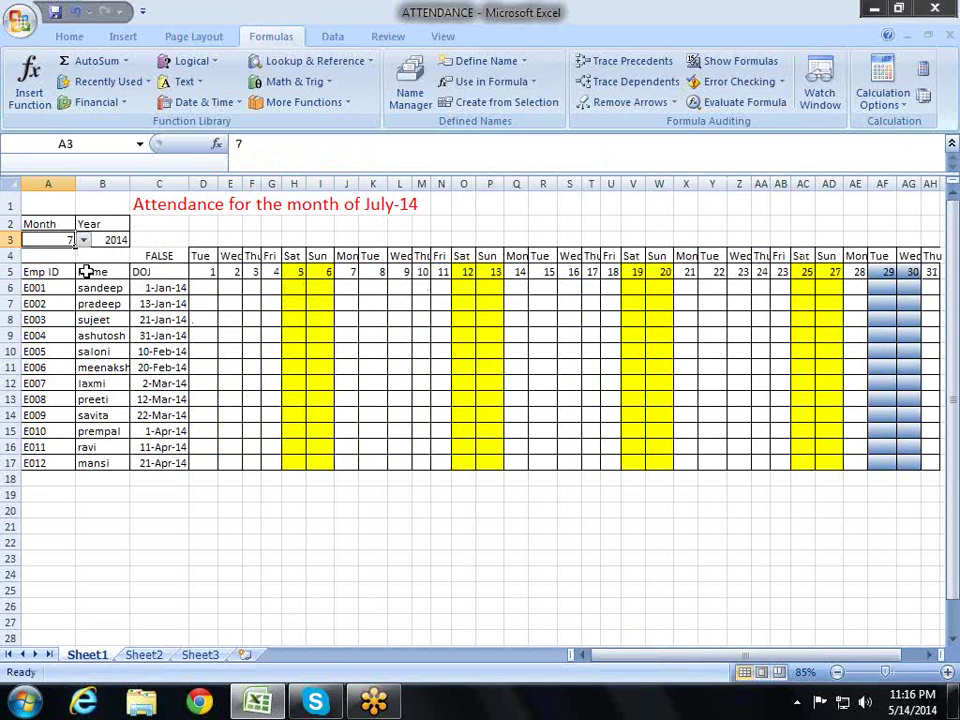
pyautogui.hotkey('alt', 'Down')
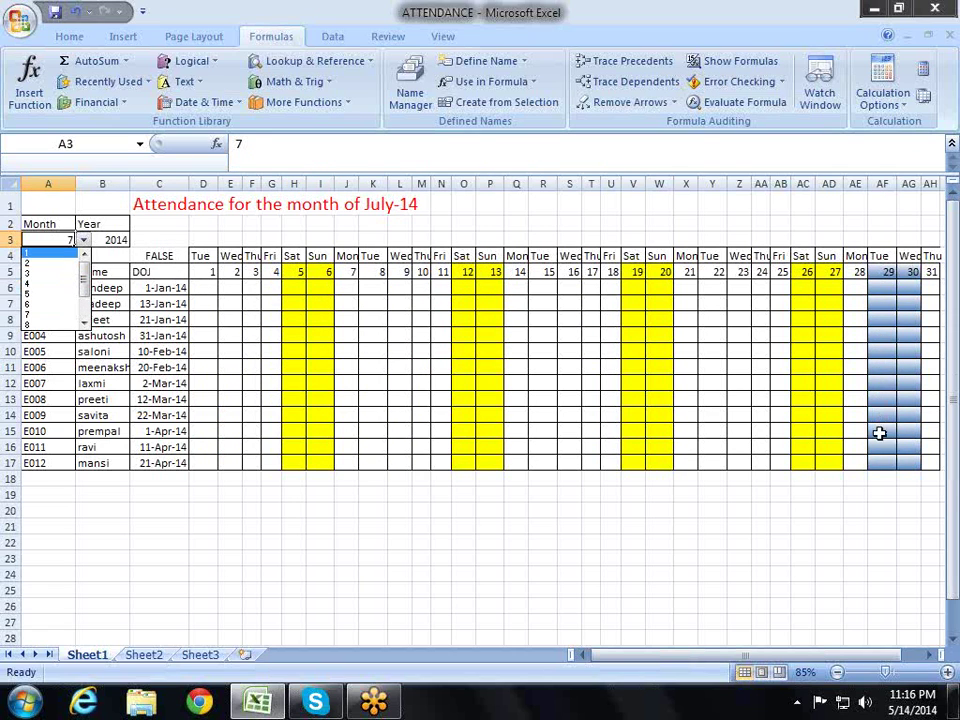
pyautogui.press('Return')
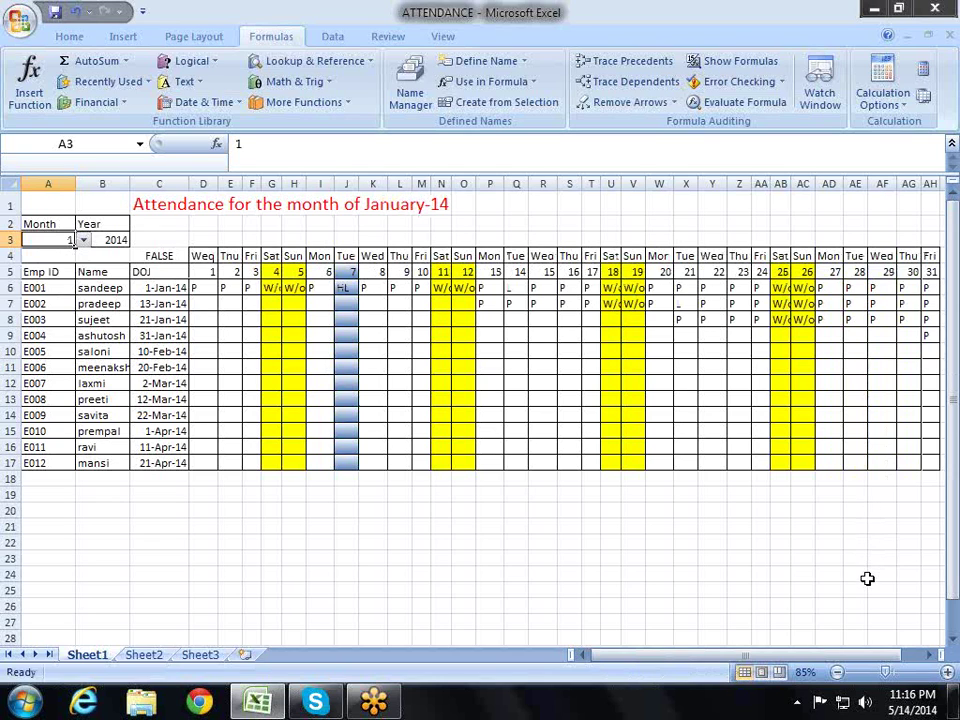
pyautogui.press('Right')
pyautogui.press('Right')
pyautogui.press('Right')
pyautogui.press('Right')
pyautogui.press('Right')
pyautogui.press('Right')
pyautogui.press('Right')
pyautogui.press('Right')
pyautogui.press('Right')
pyautogui.press('Right')
pyautogui.press('Right')
pyautogui.press('Right')
pyautogui.press('Right')
pyautogui.press('Right')
pyautogui.press('Right')
pyautogui.press('Right')
pyautogui.press('Down')
pyautogui.press('Down')
pyautogui.press('Down')
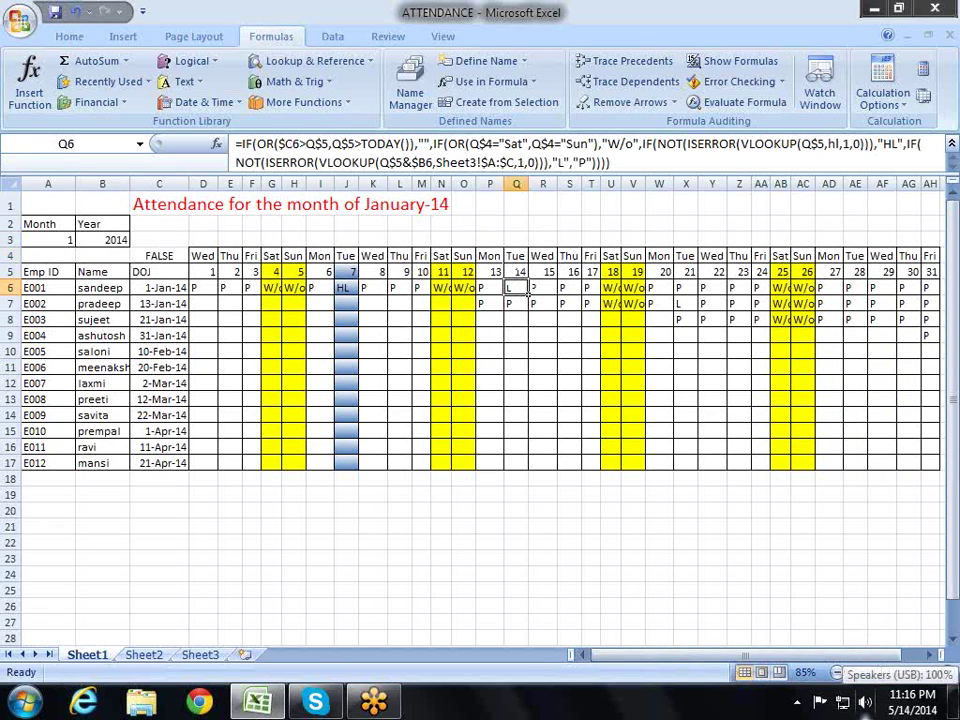
# Step: Replace C4's helper formula with =D6="L", which returns FALSE
pyautogui.press('Left')
pyautogui.press('Left')
pyautogui.press('Left')
pyautogui.press('Left')
pyautogui.press('Left')
pyautogui.press('Left')
pyautogui.press('Left')
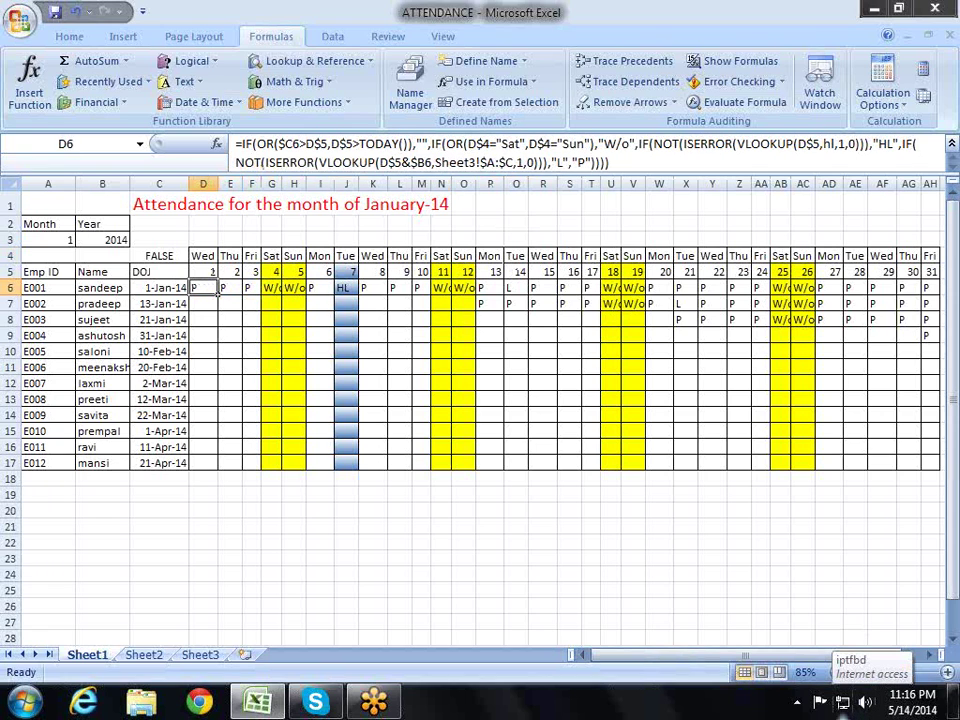
pyautogui.press('Up')
pyautogui.press('Up')
pyautogui.press('Left')
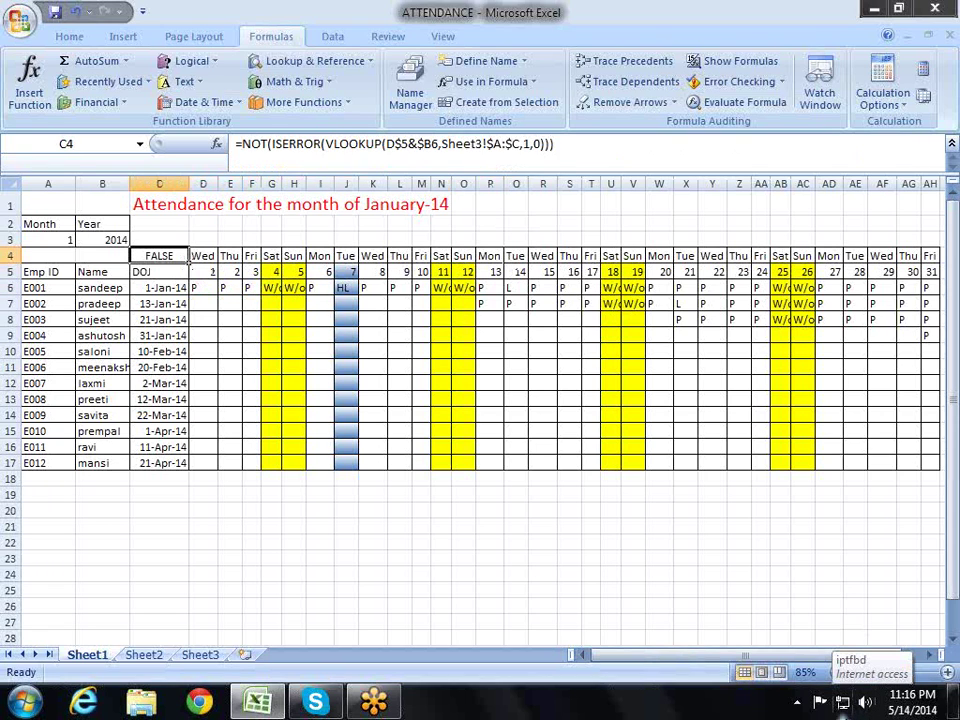
pyautogui.press('Delete')
pyautogui.write('=')
pyautogui.press('Right')
pyautogui.press('Down')
pyautogui.press('Down')
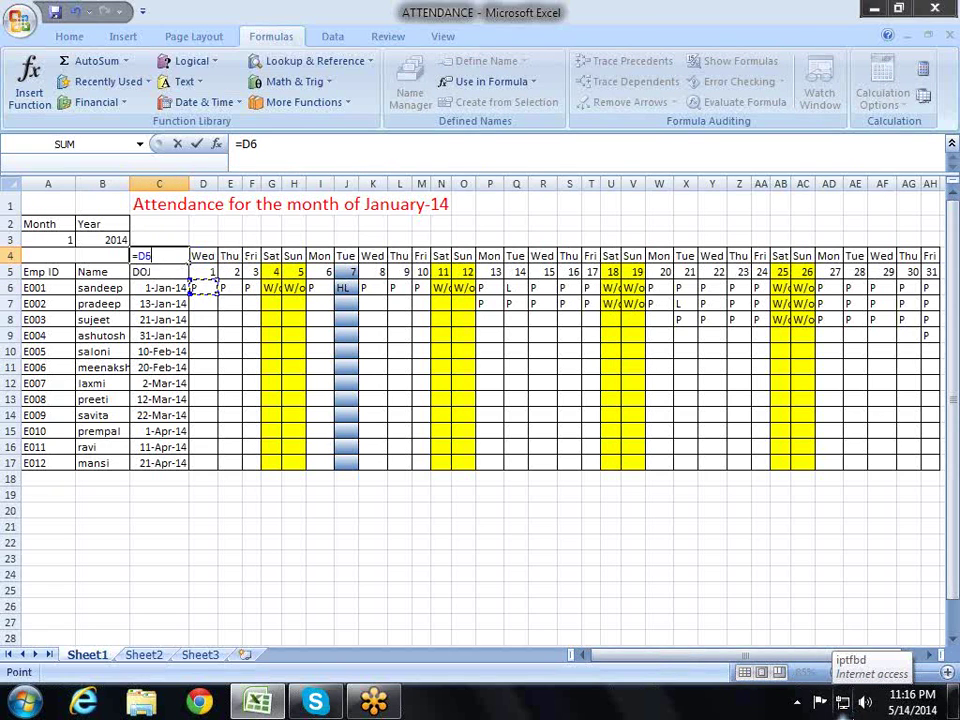
pyautogui.press('Up')
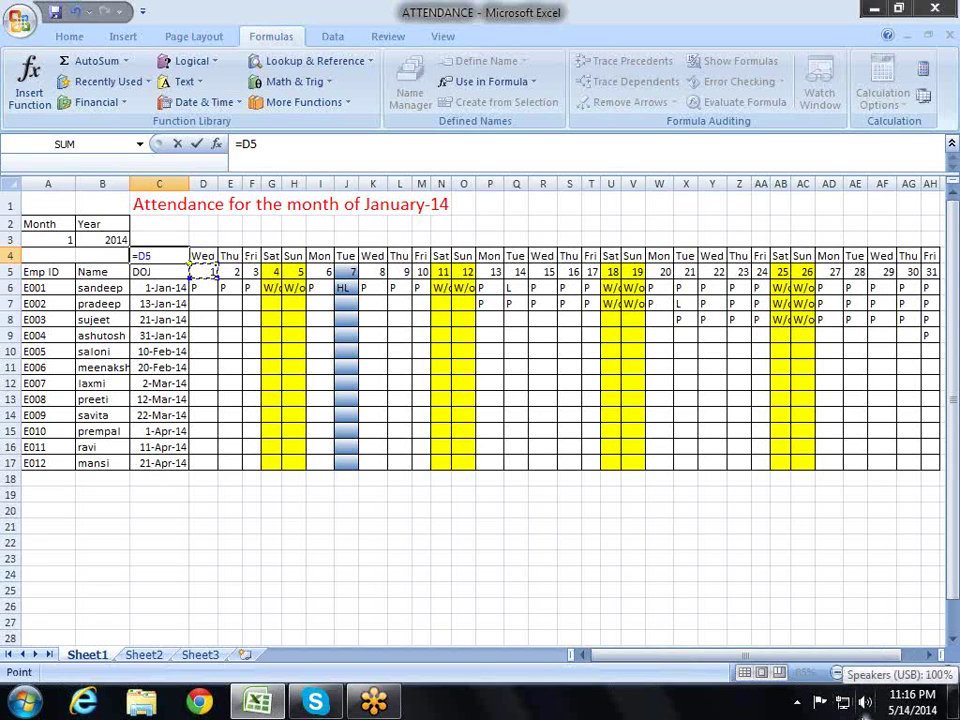
pyautogui.press('Down')
pyautogui.write('=')
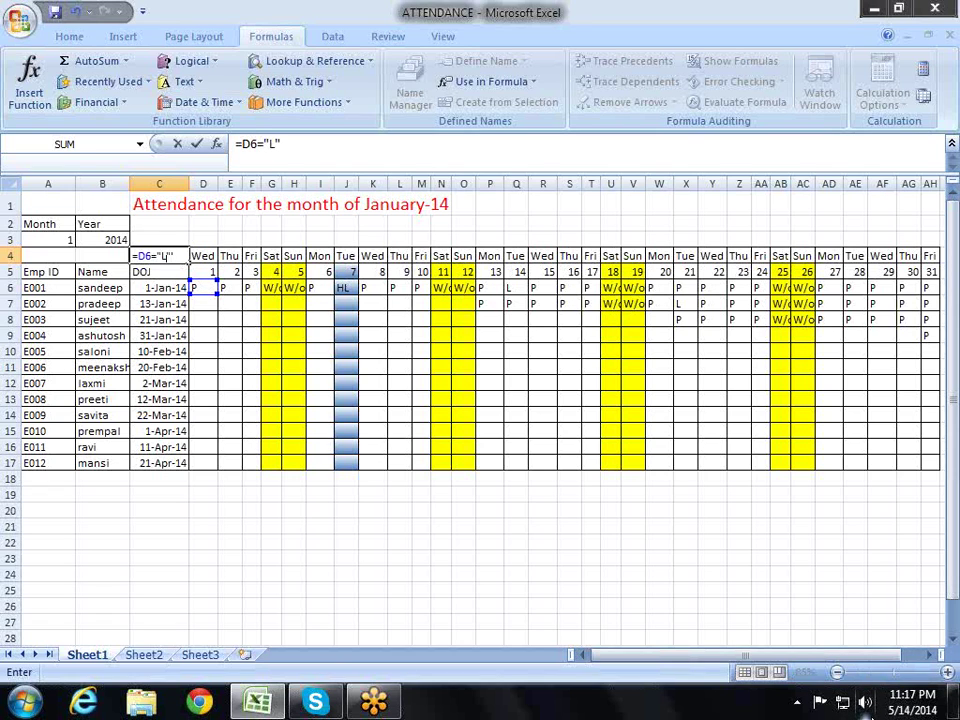
pyautogui.press('Tab')
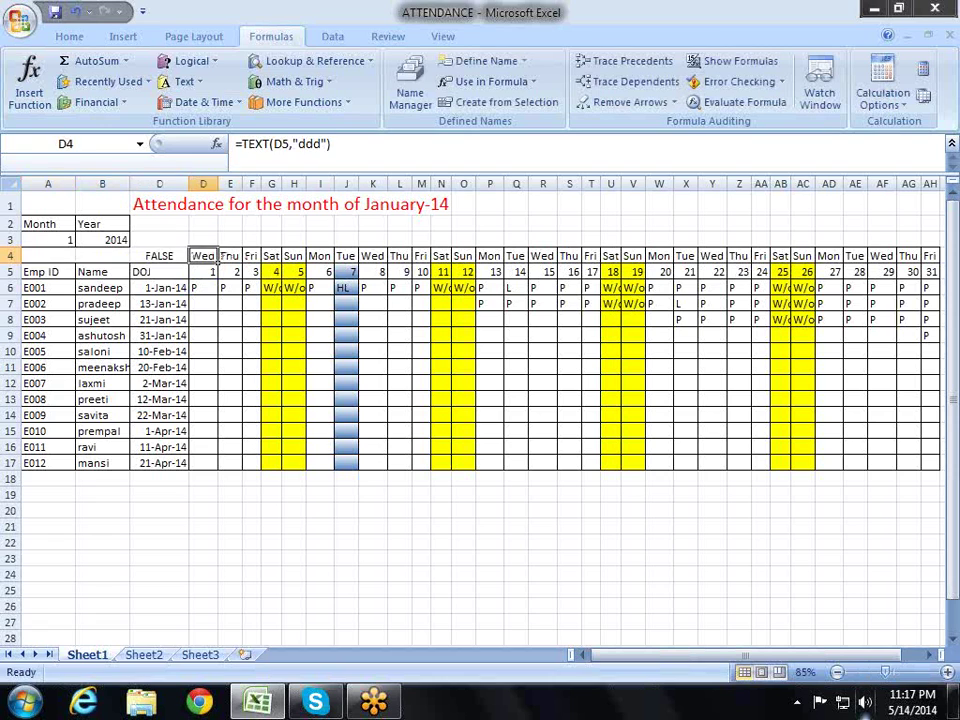
# Step: Review C4's formula without changing it, then move to D6
pyautogui.press('Left')
pyautogui.press('F2')
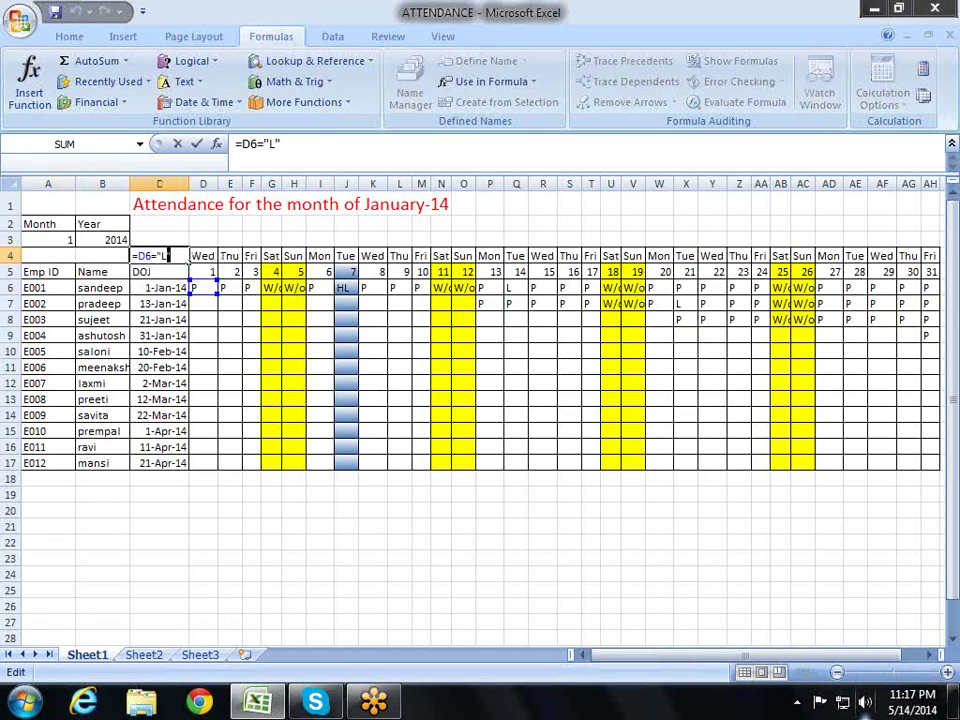
pyautogui.hotkey('shift', 'Home')
pyautogui.press('Escape')
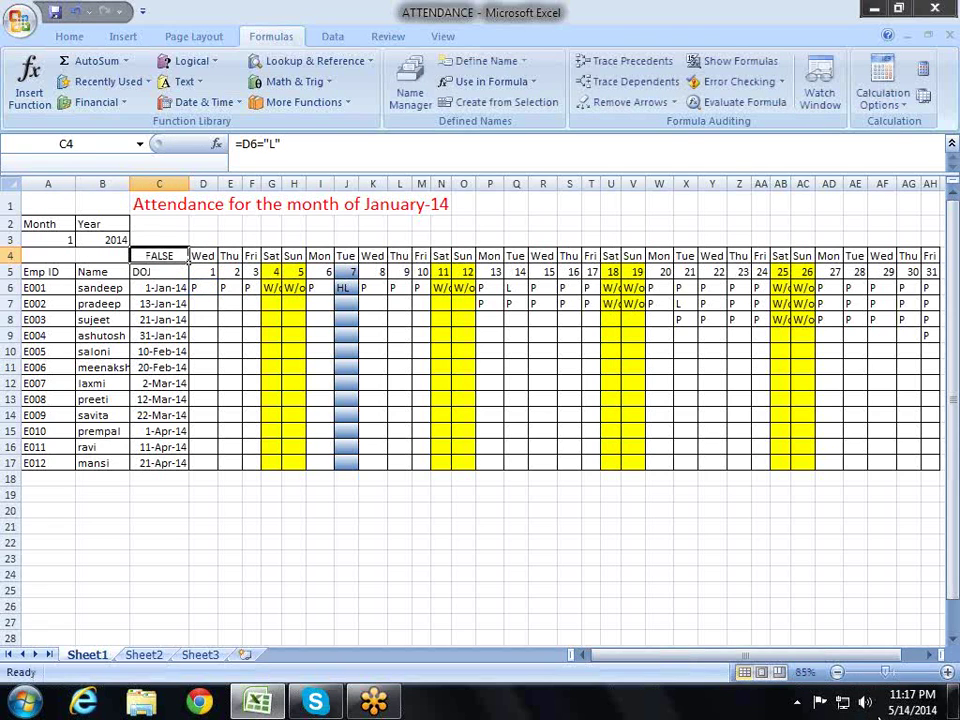
pyautogui.press('Right')
pyautogui.press('Down')
pyautogui.press('Down')
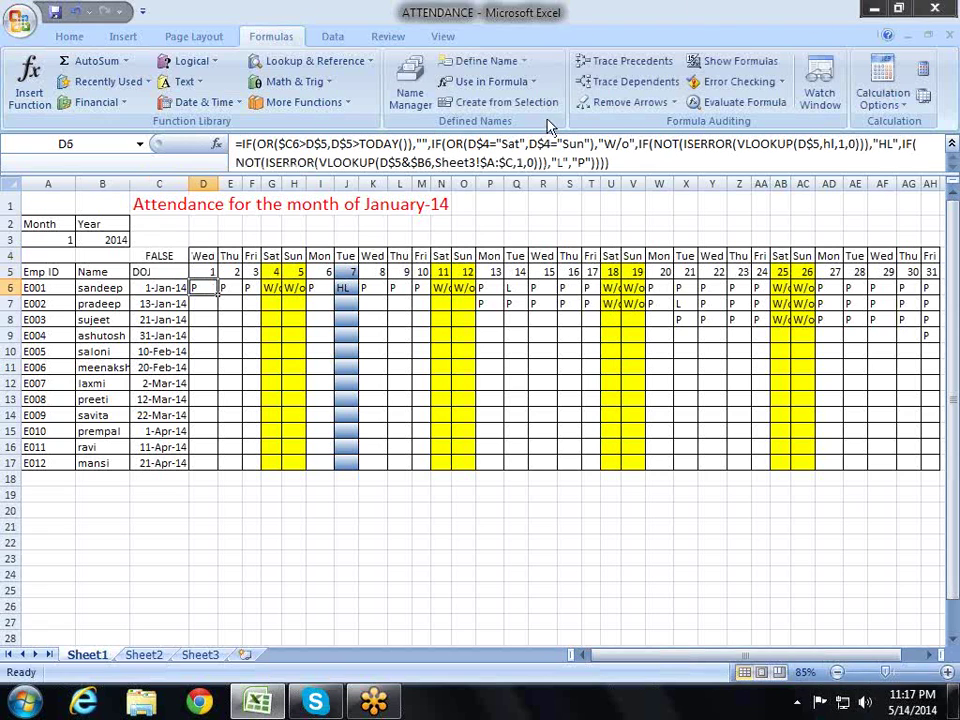
# Step: Start a new formula-based conditional formatting rule with the formula =D6="L"
pyautogui.click(62, 38)
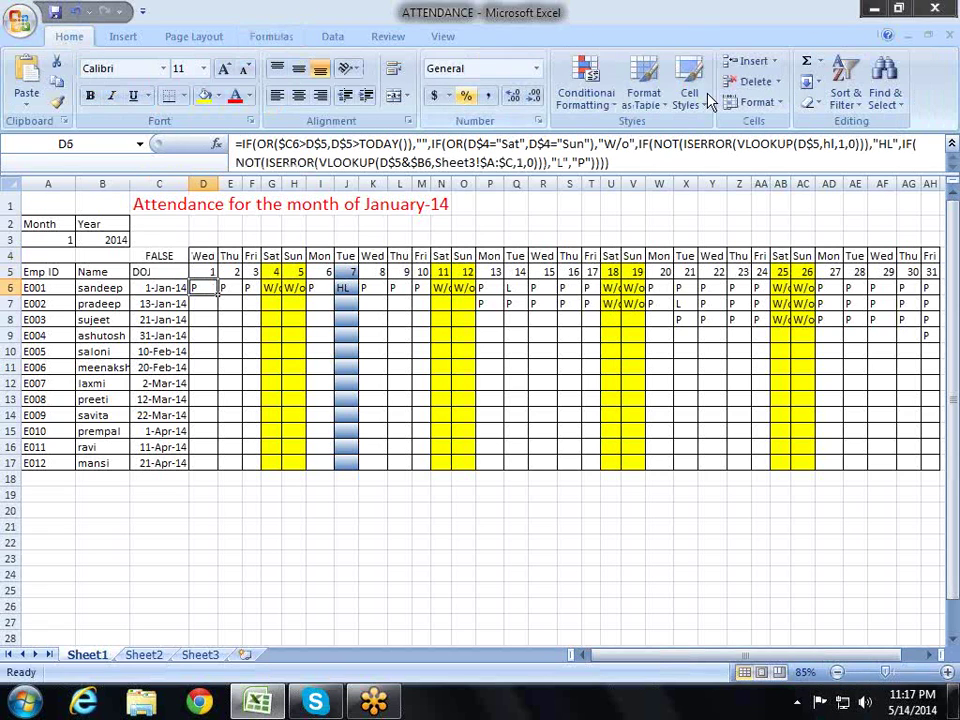
pyautogui.click(600, 88)
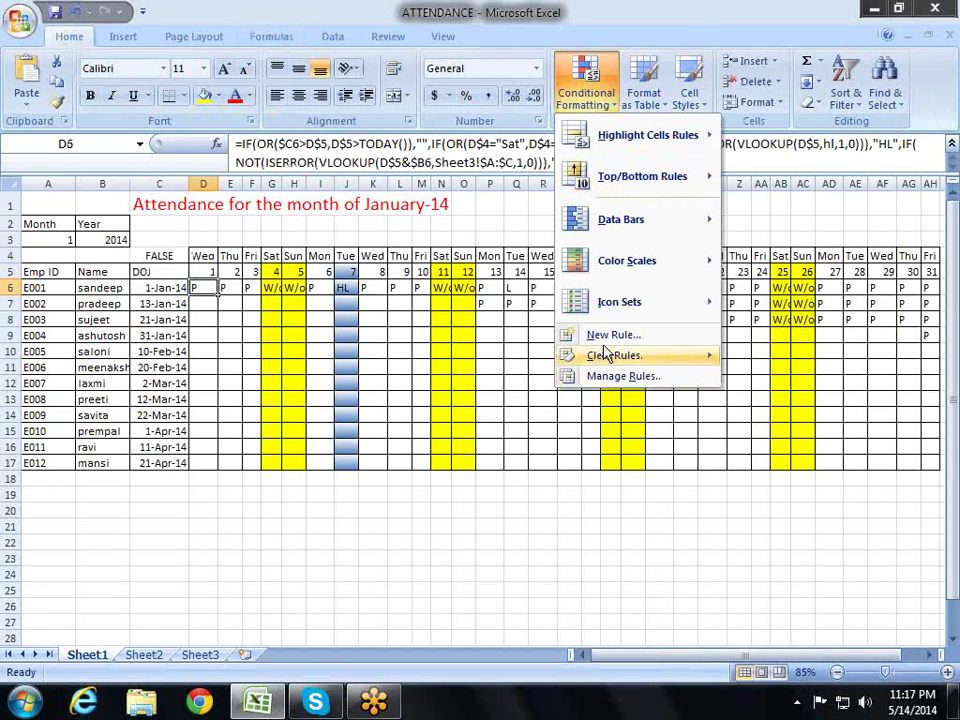
pyautogui.moveTo(596, 355)
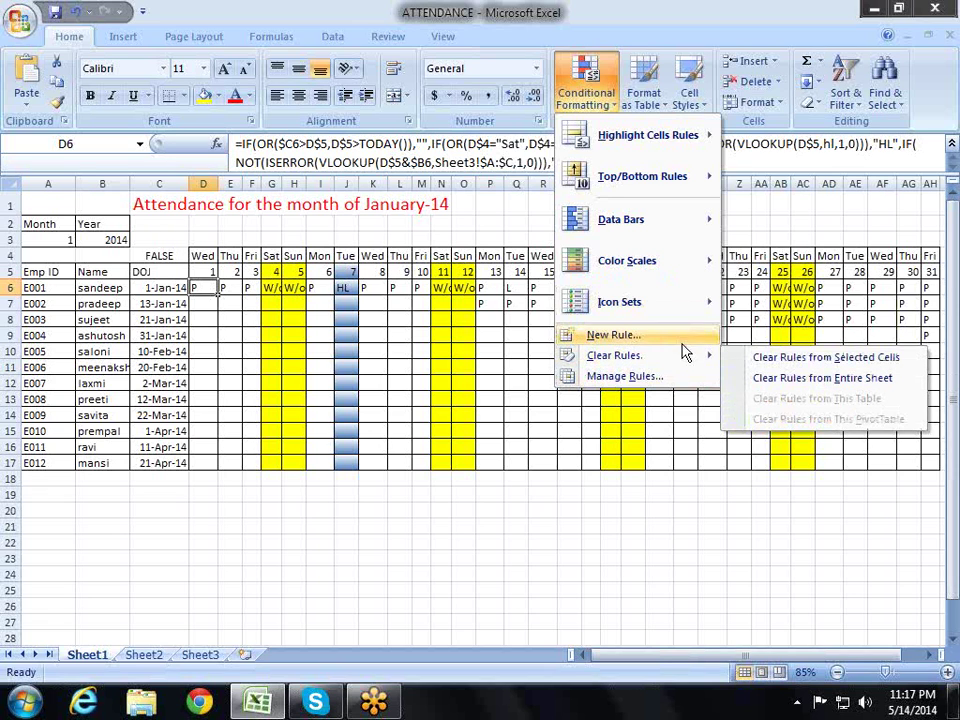
pyautogui.press('n')
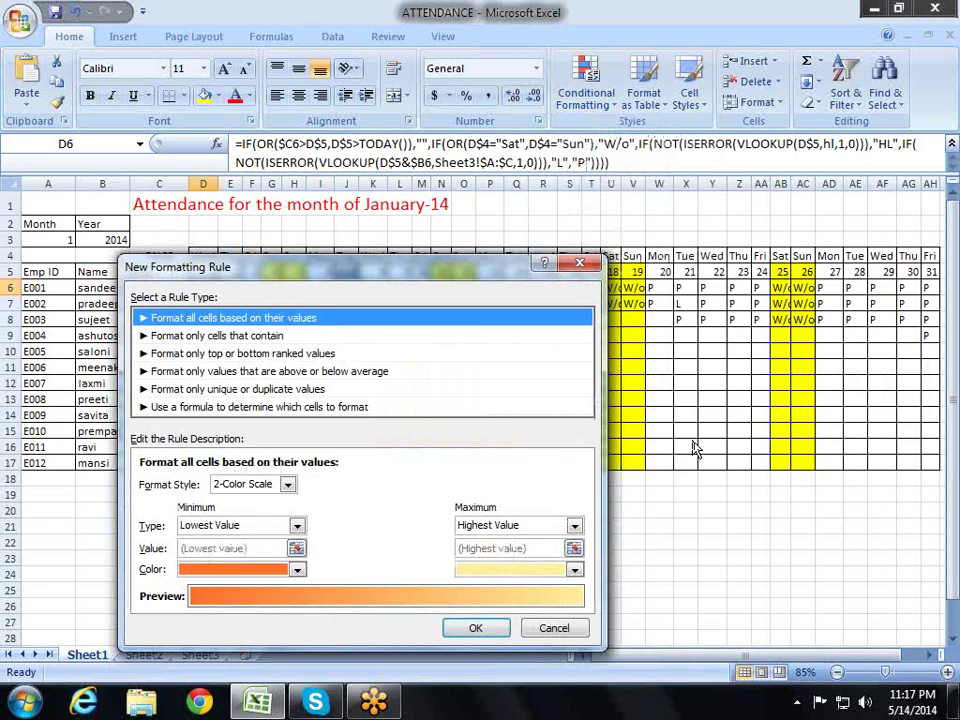
pyautogui.press('Down')
pyautogui.press('Down')
pyautogui.press('Down')
pyautogui.press('Down')
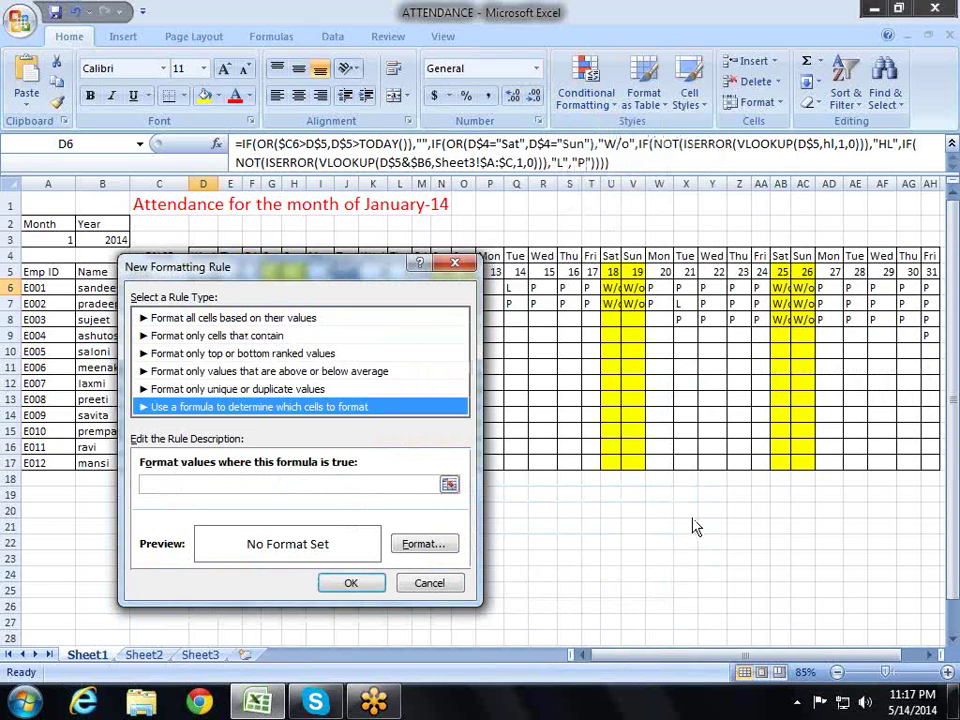
pyautogui.press('Tab')
pyautogui.write('=D6="L"')
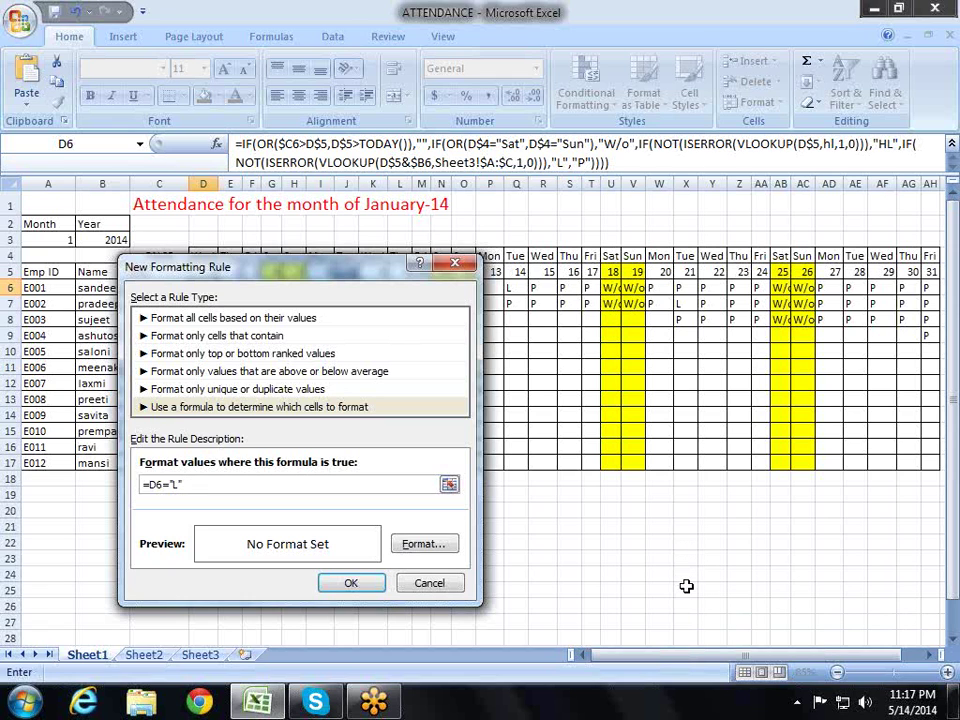
# Step: Format the rule with bold text and a red fill, and save it
pyautogui.hotkey('alt', 'f')
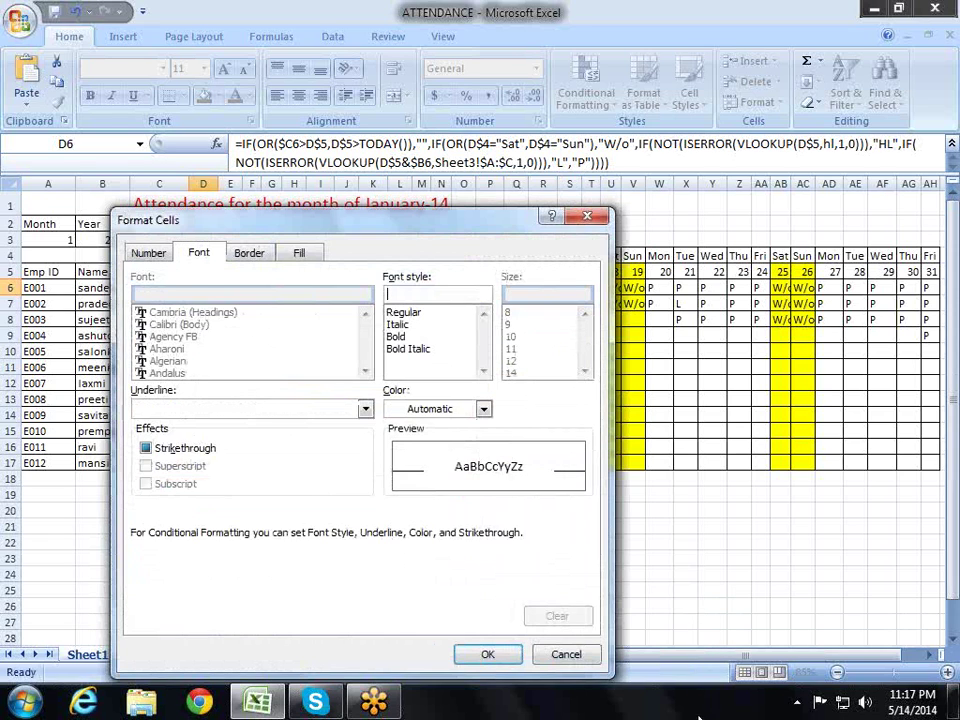
pyautogui.press('Down')
pyautogui.press('Down')
pyautogui.press('Down')
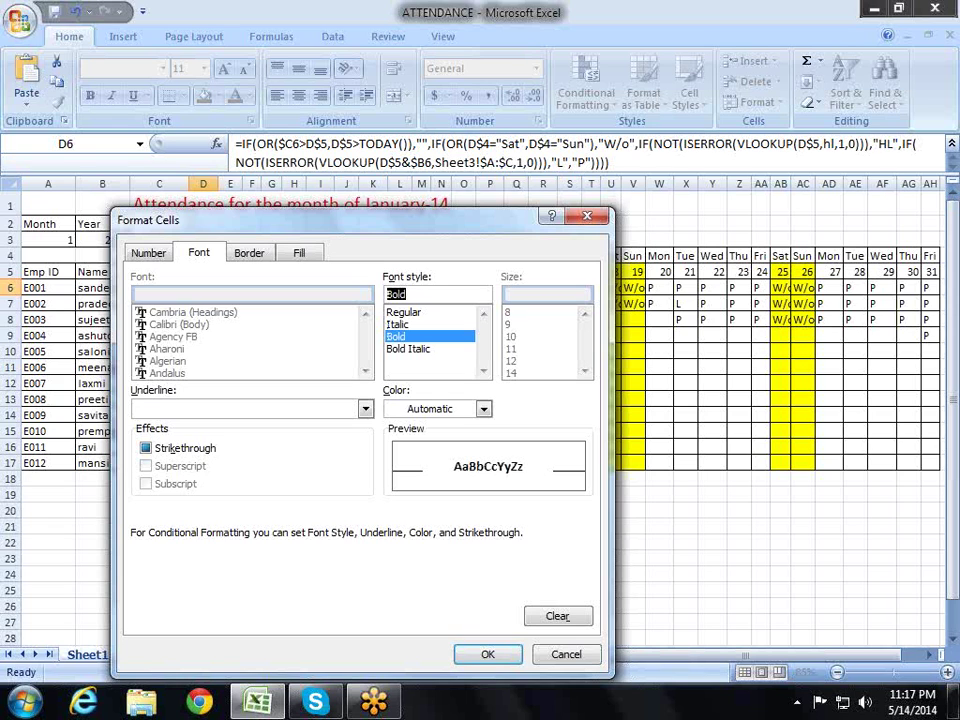
pyautogui.hotkey('ctrl', 'Tab')
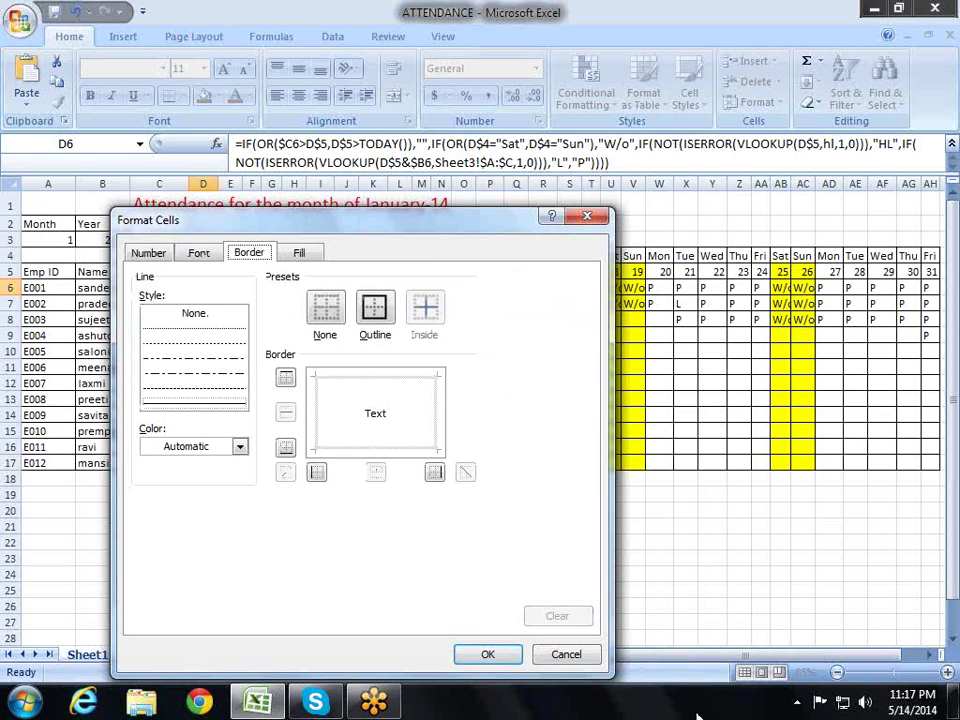
pyautogui.hotkey('ctrl', 'Tab')
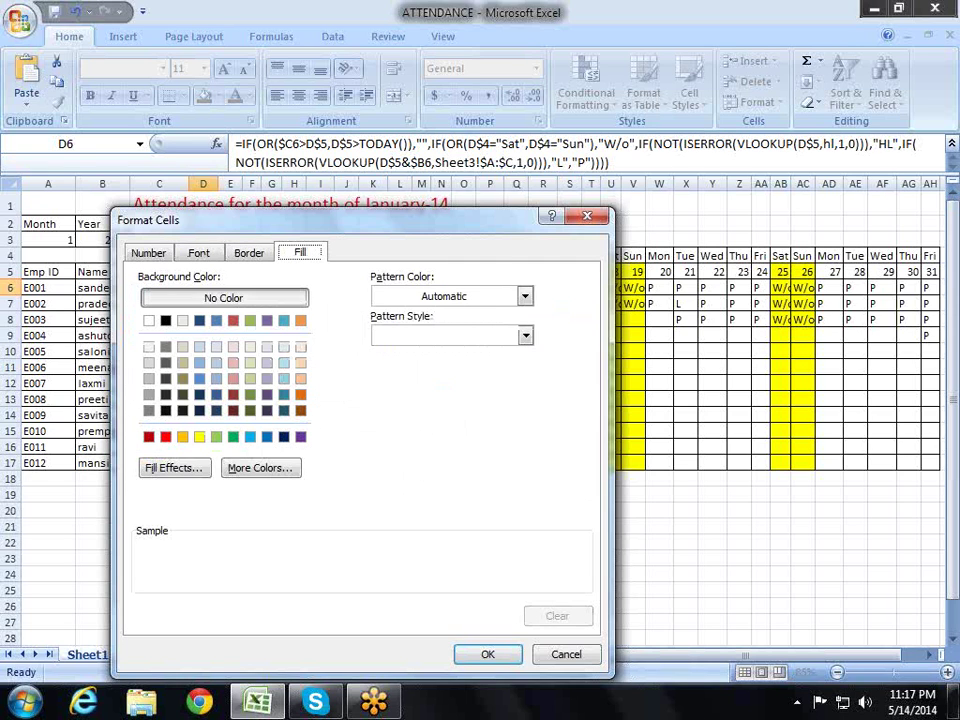
pyautogui.hotkey('ctrl', 'Tab')
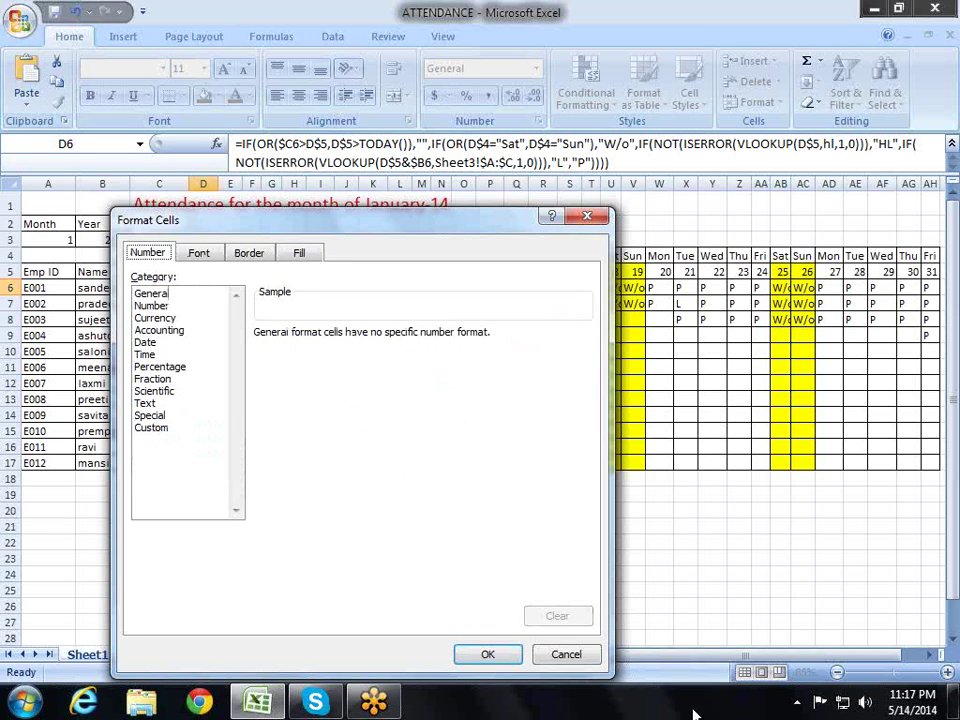
pyautogui.hotkey('ctrl', 'shift', 'Tab')
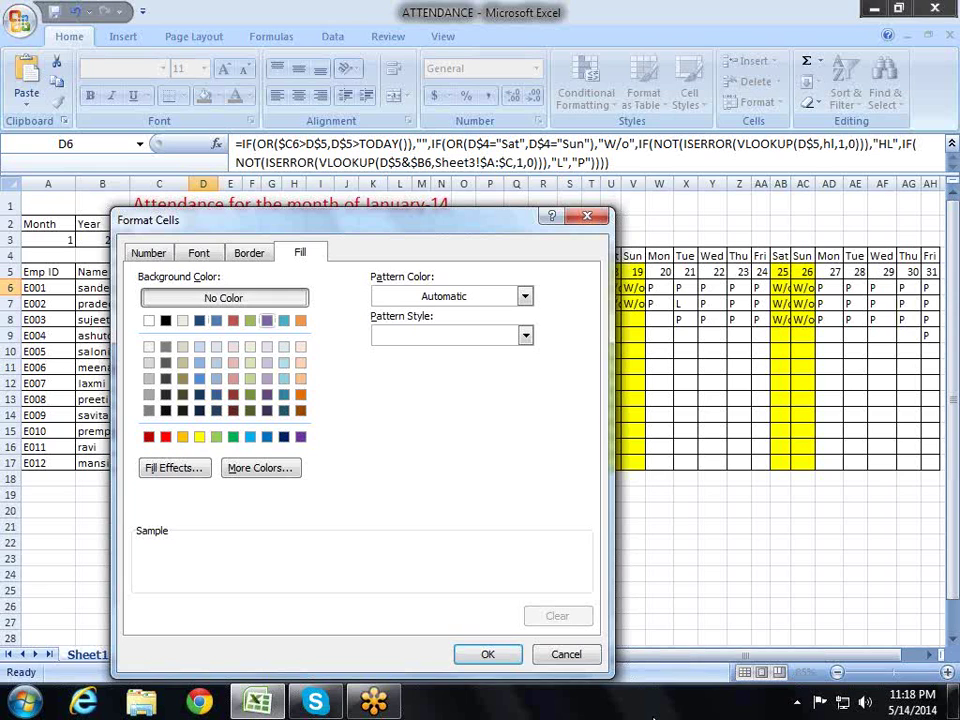
pyautogui.click(233, 320)
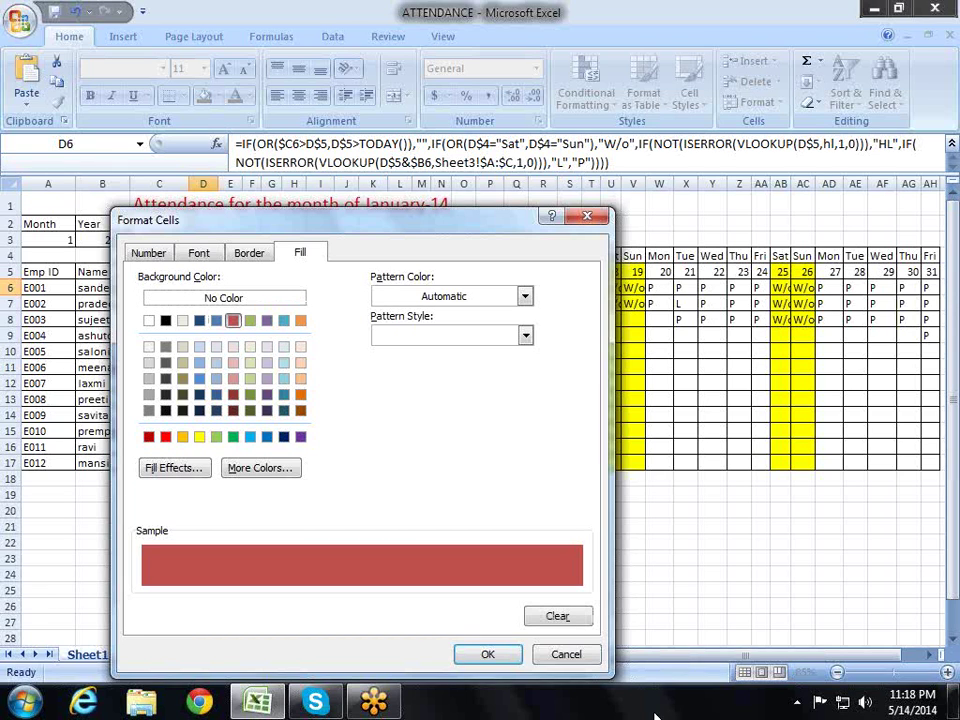
pyautogui.click(175, 468)
pyautogui.click(487, 654)
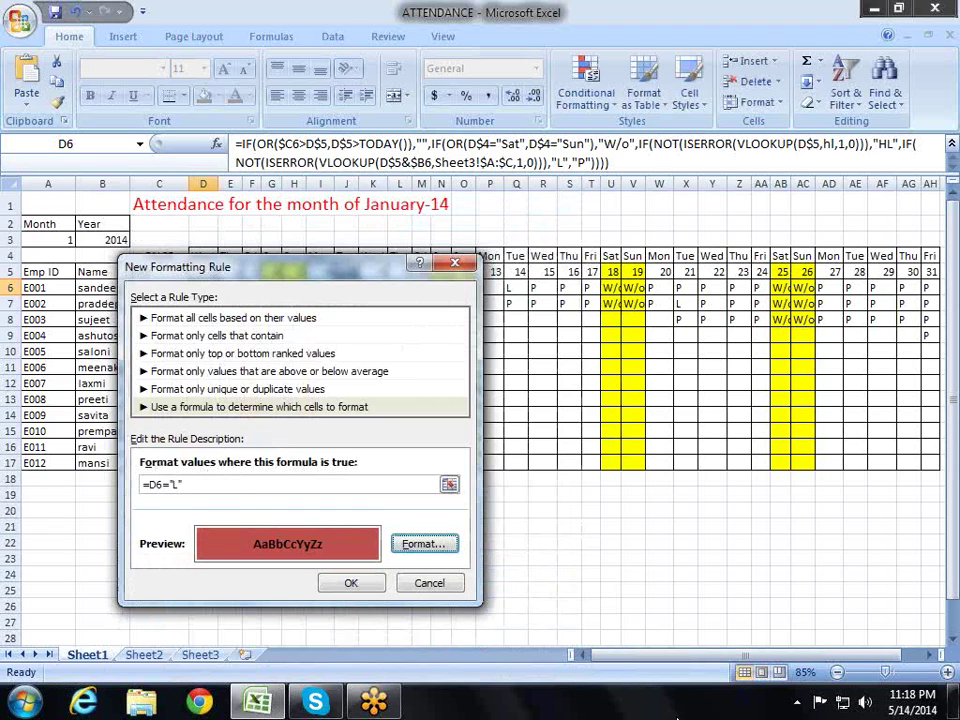
pyautogui.click(351, 583)
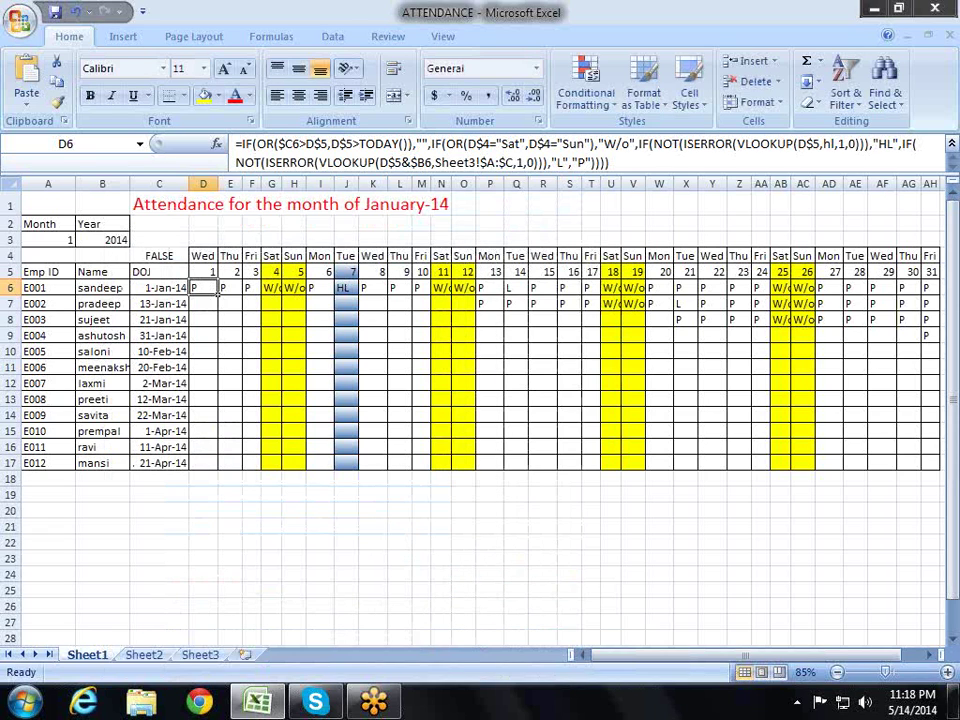
# Step: Format-paint D6's red leave rule over D6:AH17, flagging E001's day 14 and E002's day 21
pyautogui.click(57, 102)
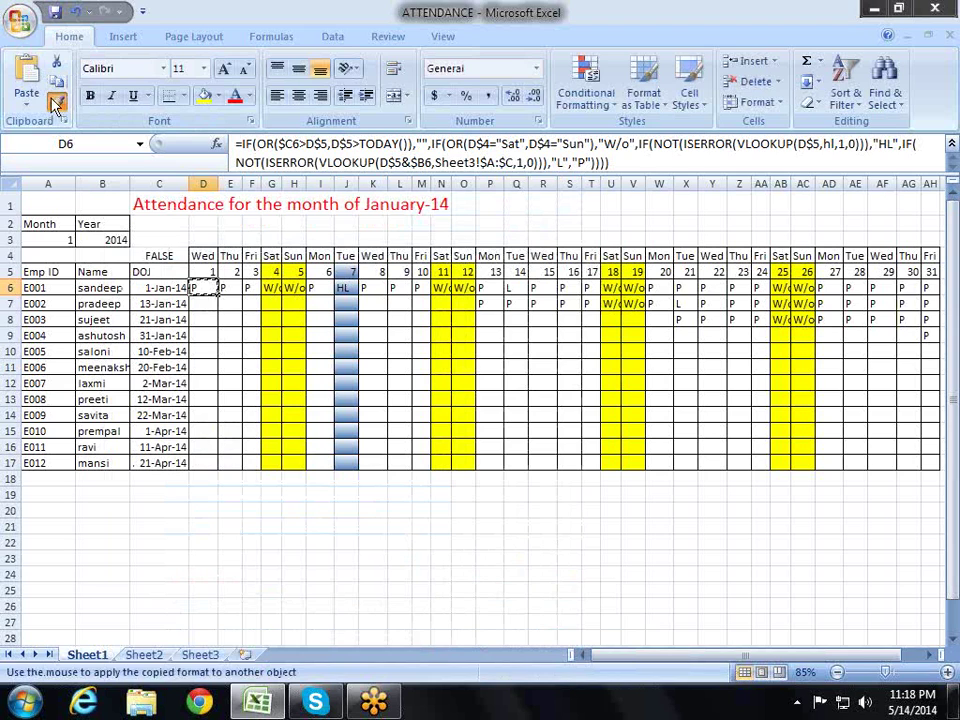
pyautogui.click(198, 316)
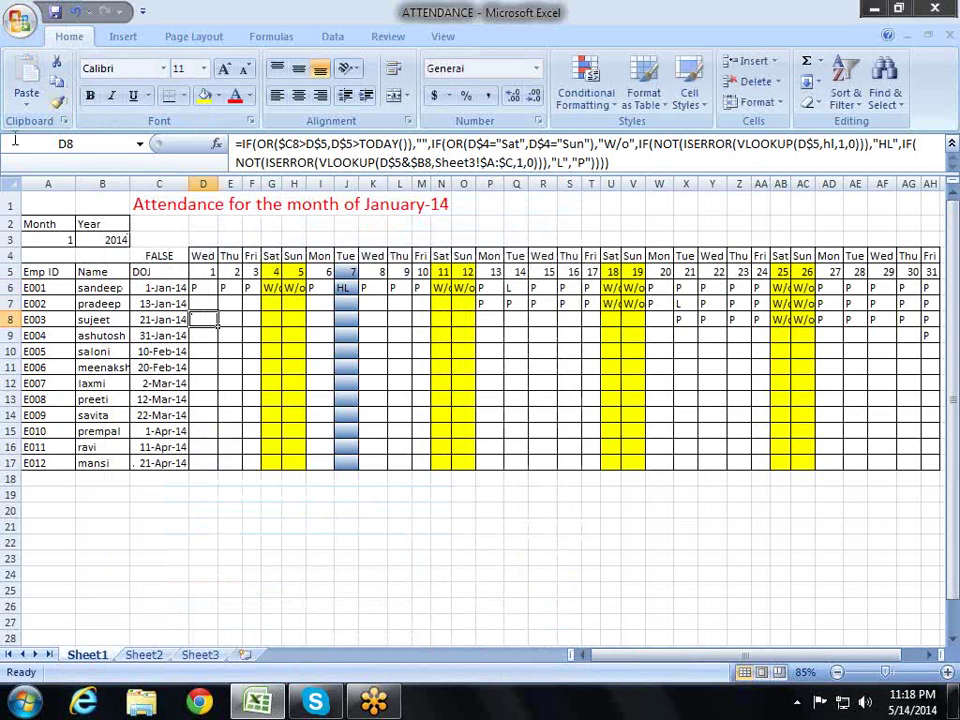
pyautogui.click(57, 104)
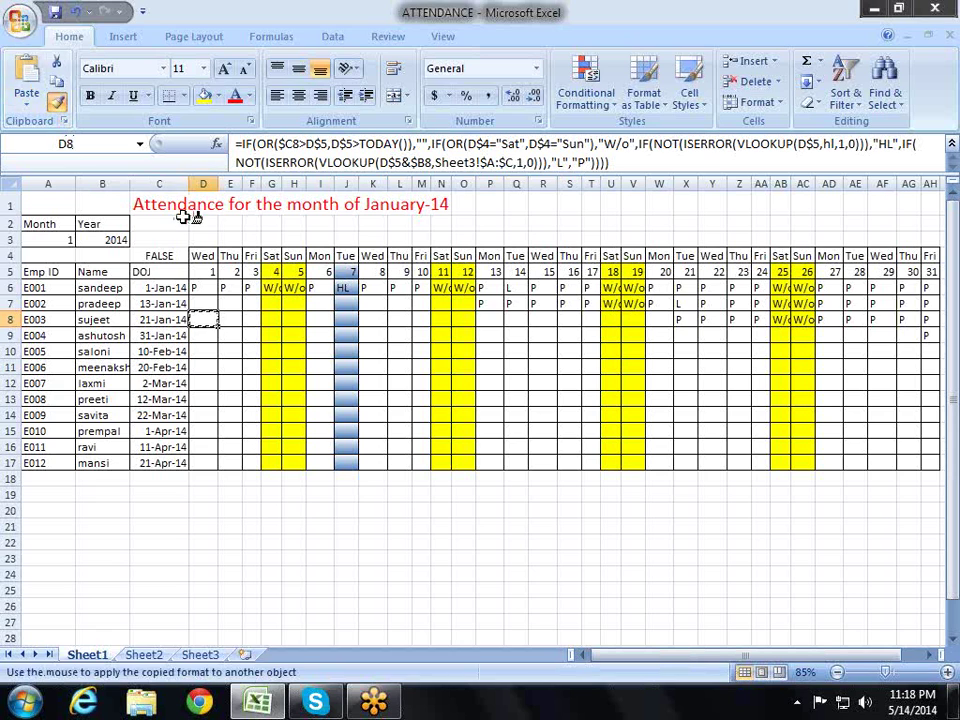
pyautogui.click(198, 291)
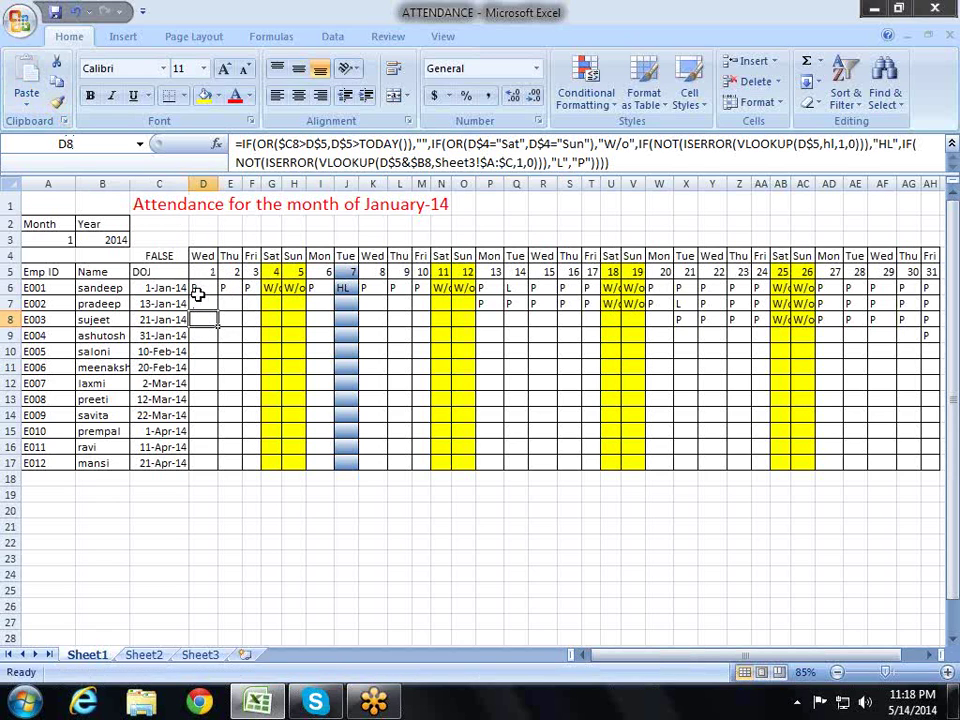
pyautogui.press('Up')
pyautogui.press('Up')
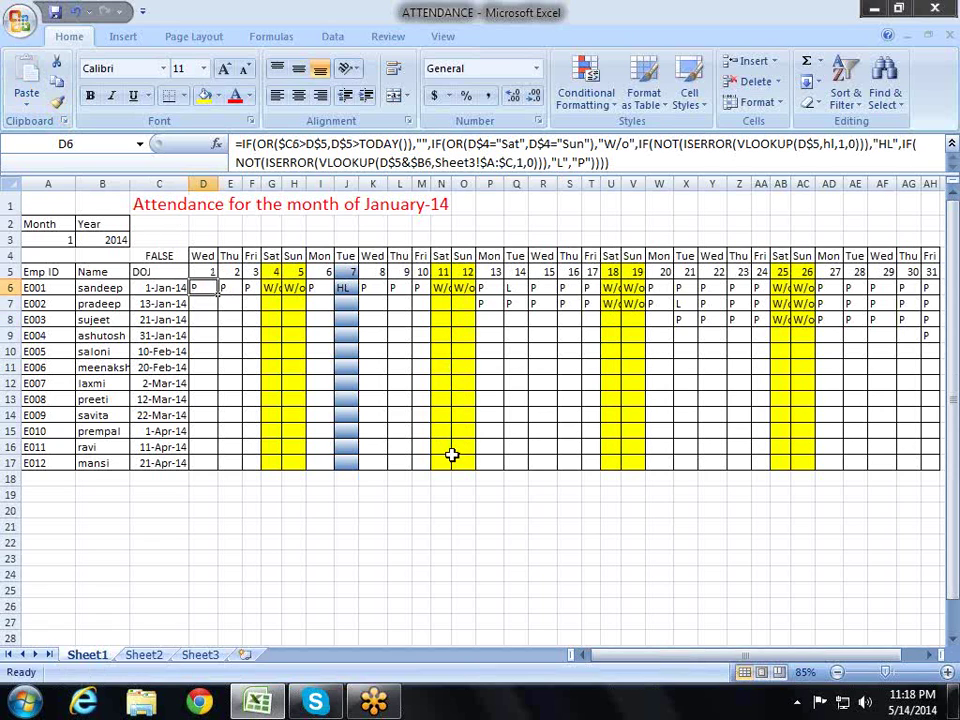
pyautogui.click(57, 101)
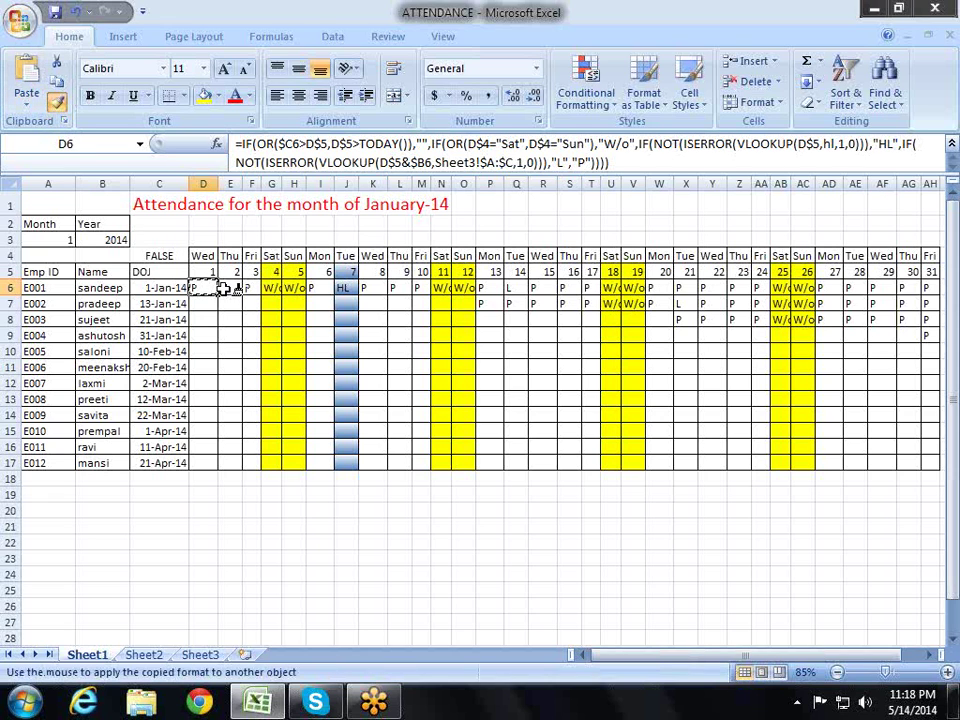
pyautogui.moveTo(224, 289)
pyautogui.mouseDown()
pyautogui.moveTo(880, 457)
pyautogui.moveTo(930, 458)
pyautogui.mouseUp()
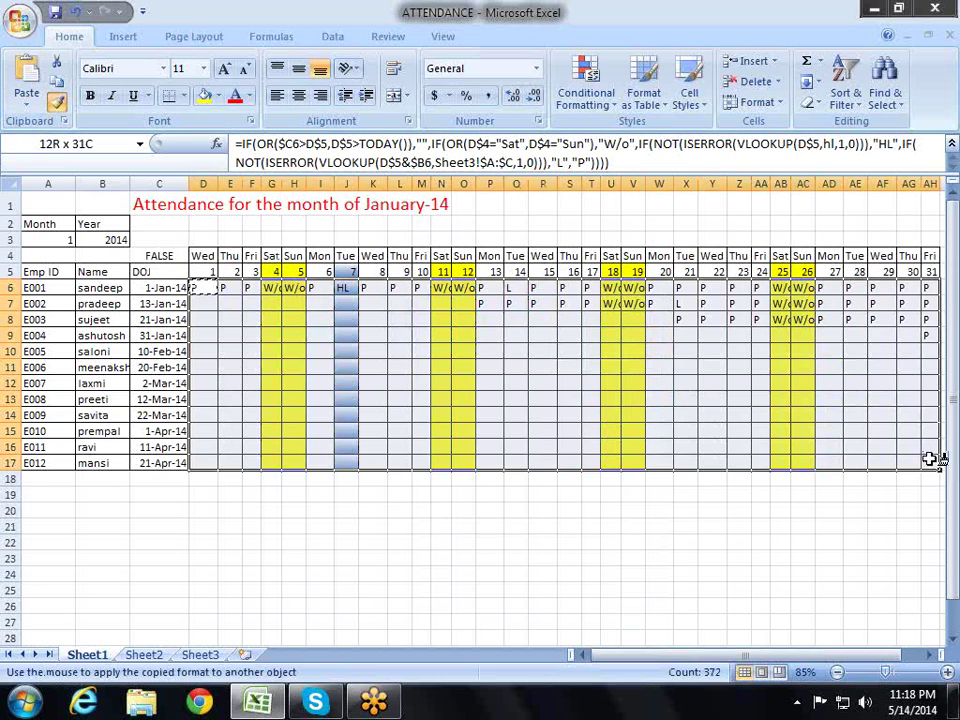
pyautogui.click(514, 354)
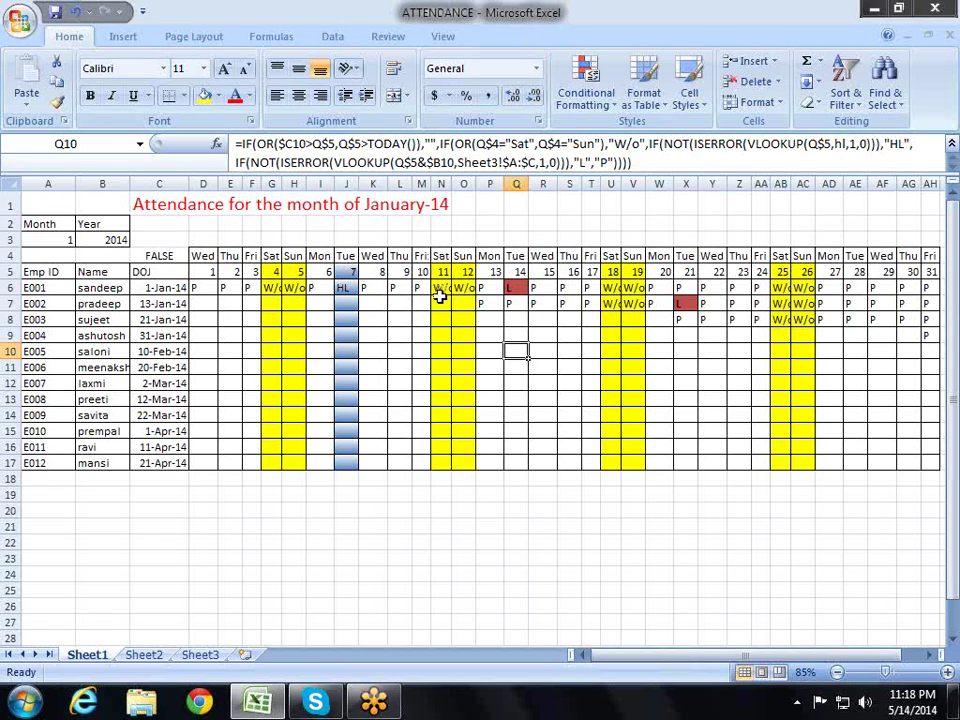
# Step: Use A3's month dropdown to try month 2, then settle on month 4 for April-14
pyautogui.click(48, 256)
pyautogui.press('Up')
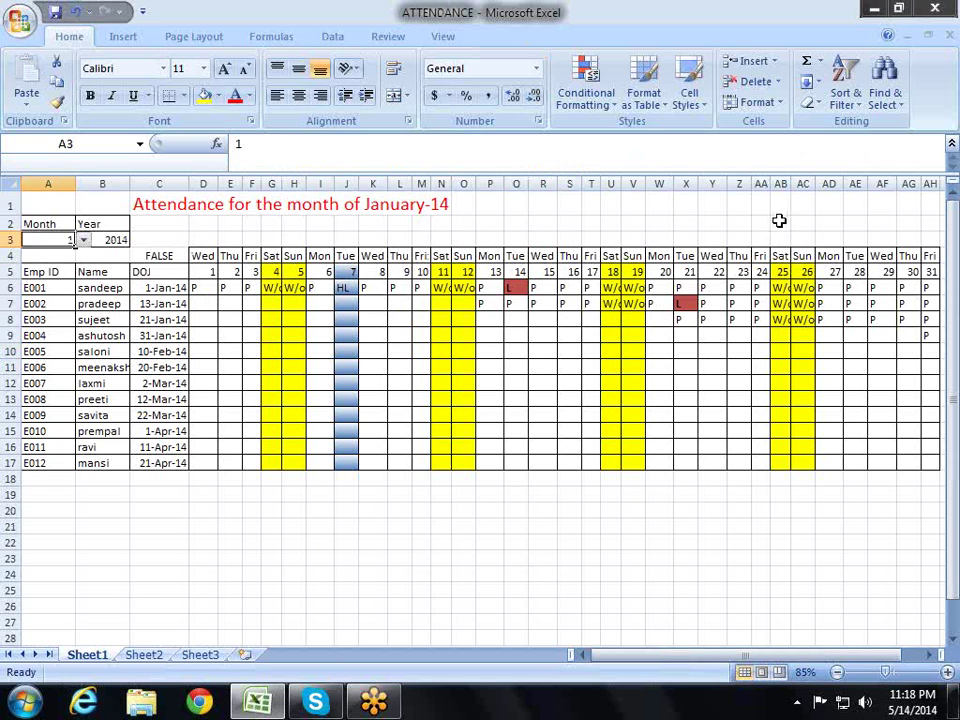
pyautogui.hotkey('alt', 'Down')
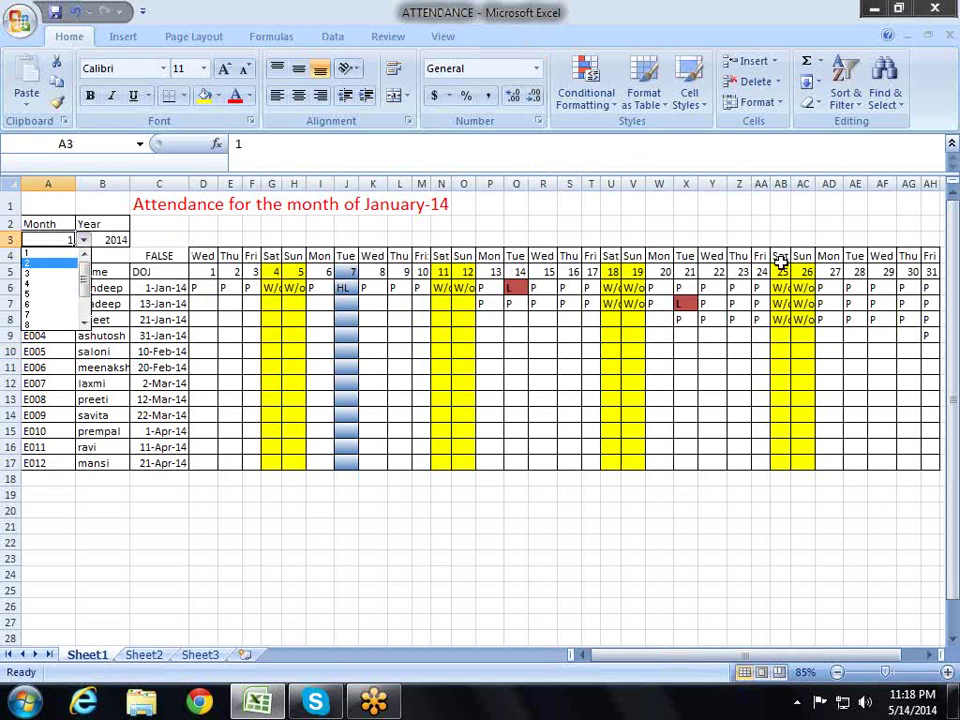
pyautogui.press('Return')
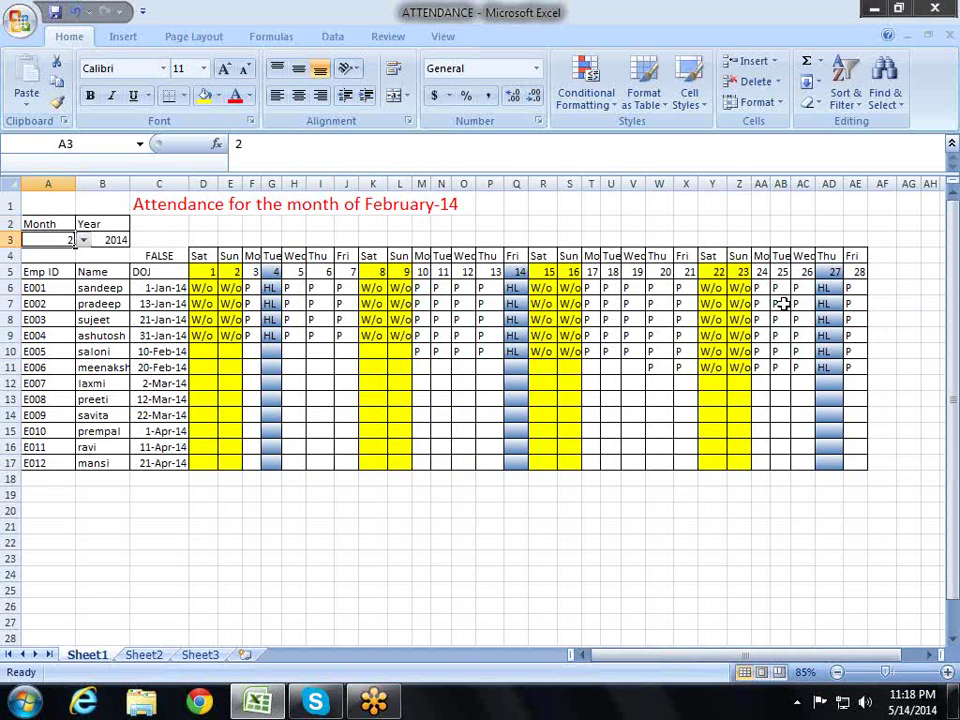
pyautogui.hotkey('alt', 'Down')
pyautogui.press('Down')
pyautogui.press('Down')
pyautogui.press('Return')
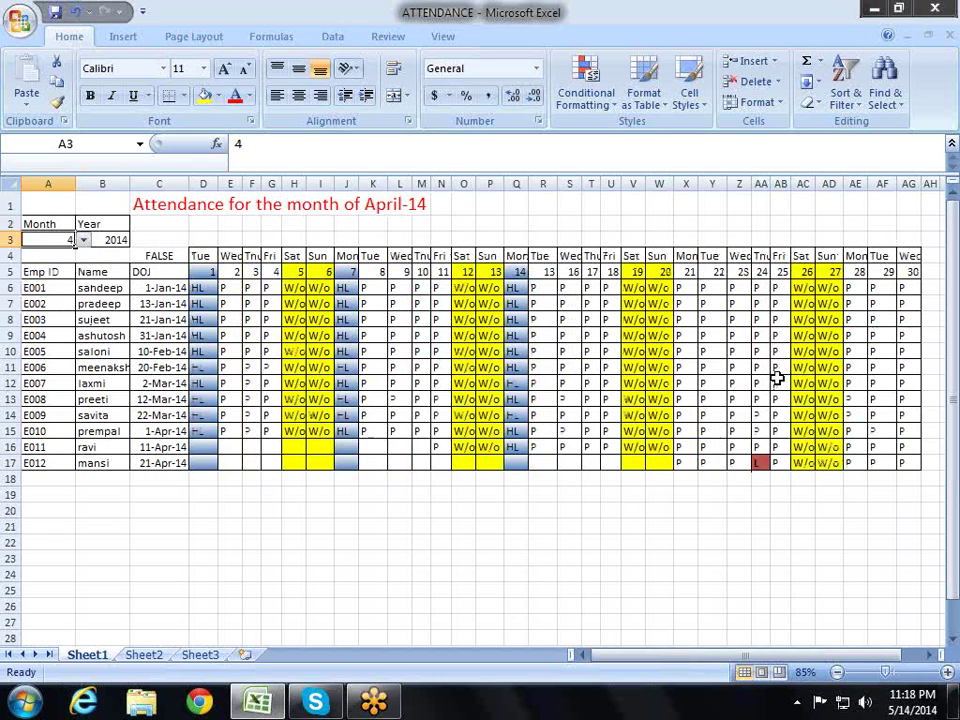
pyautogui.press('Up')
pyautogui.press('Down')
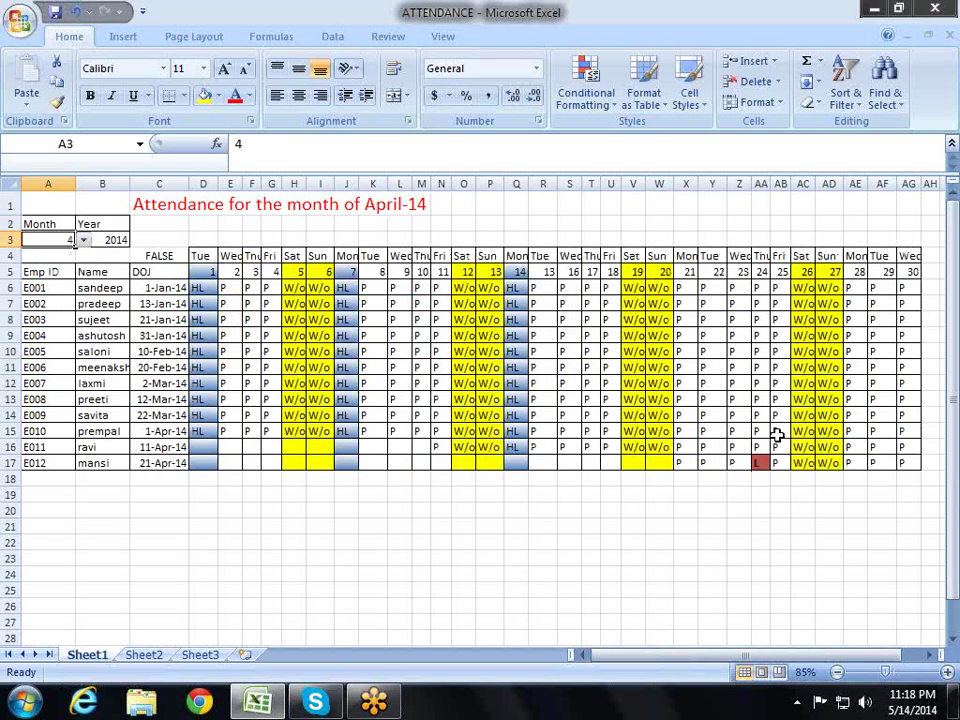
pyautogui.hotkey('alt', 'Down')
pyautogui.press('Down')
pyautogui.press('Escape')
# Step: Glance at Sheet3's leave table, then inspect Sheet1's day-1 formulas for E007 and E008
pyautogui.click(199, 656)
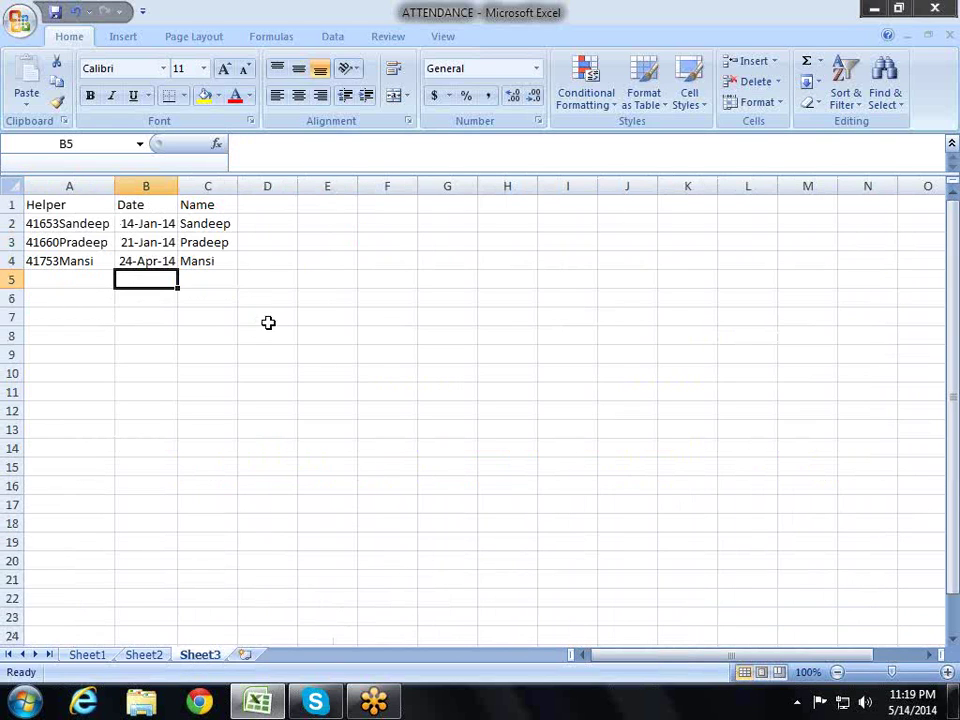
pyautogui.click(86, 655)
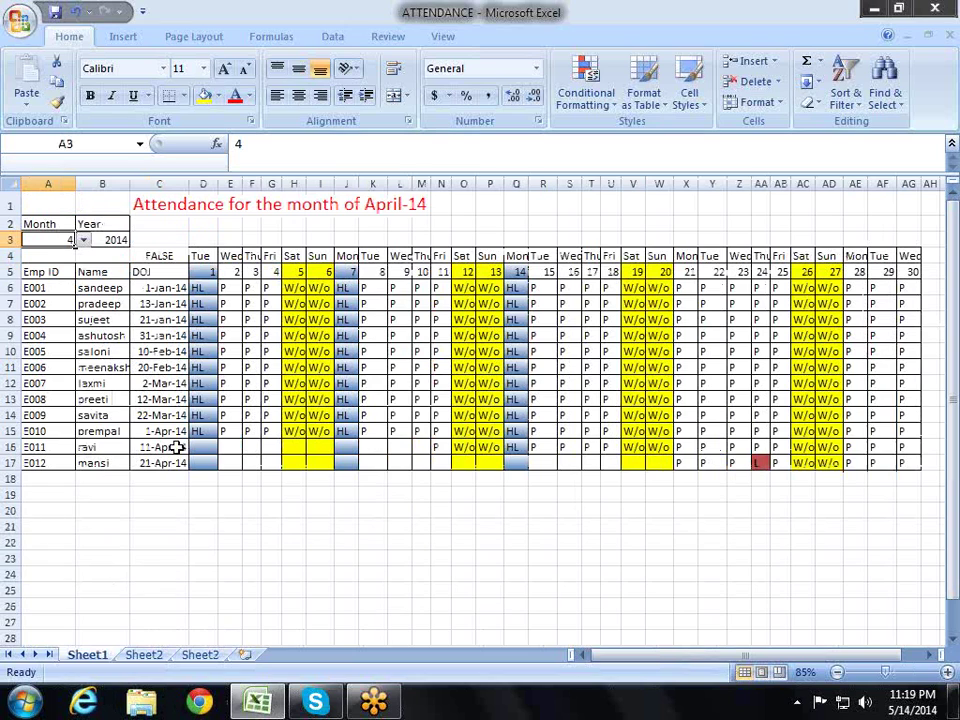
pyautogui.click(550, 511)
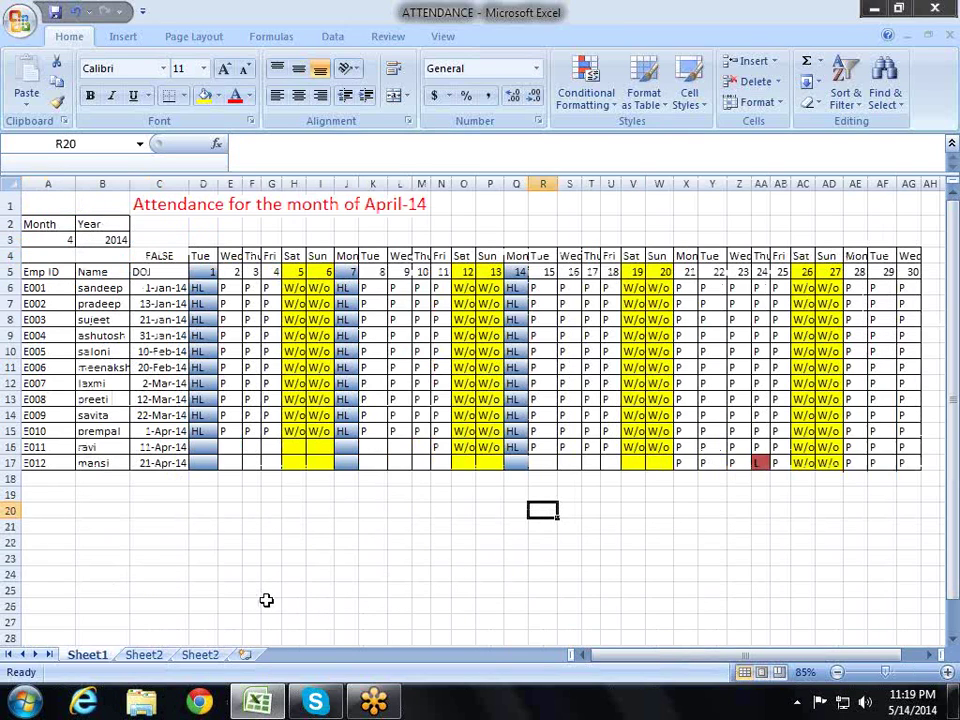
pyautogui.click(222, 547)
pyautogui.moveTo(203, 399); pyautogui.dragTo(203, 384)
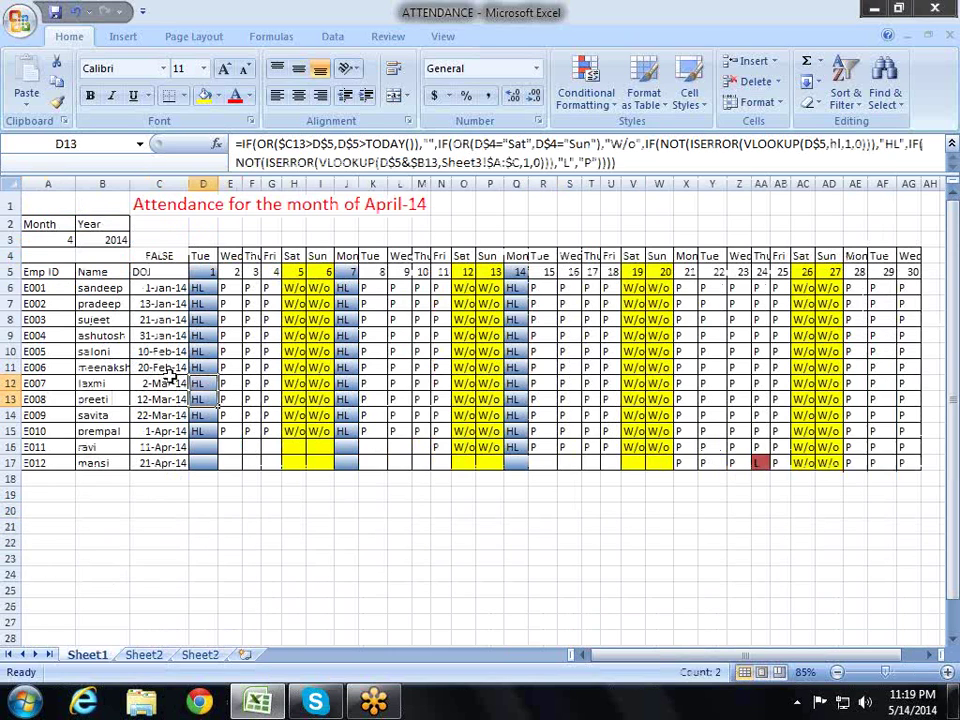
# Step: Bold the Month and Year labels in A2:B2
pyautogui.click(107, 223)
pyautogui.hotkey('shift', 'Left')
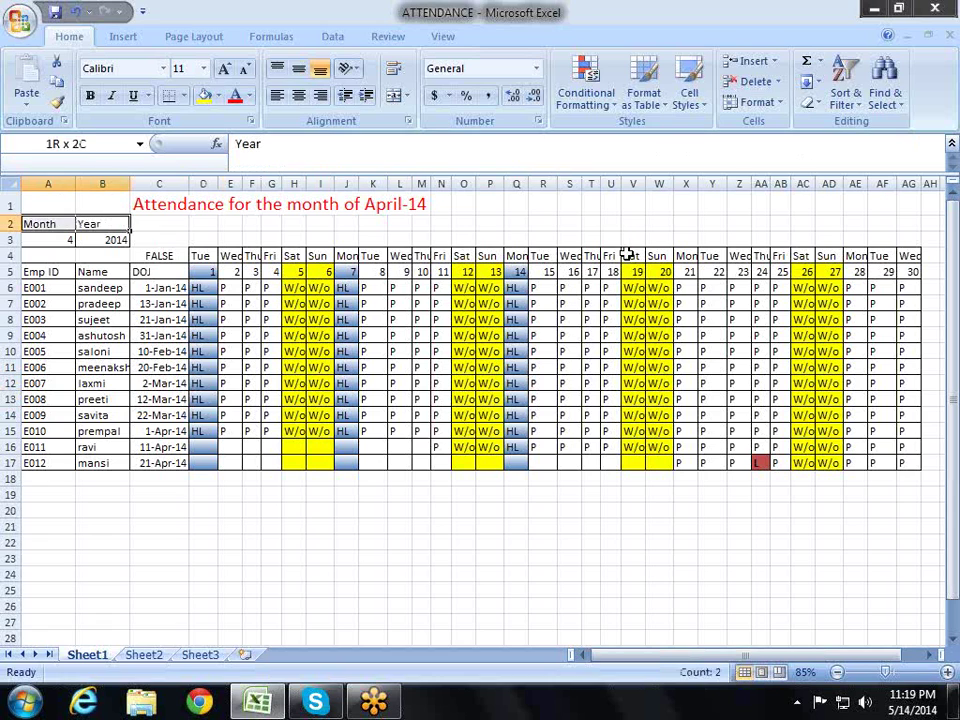
pyautogui.hotkey('ctrl', 'b')
pyautogui.press('Down')
pyautogui.press('Down')
pyautogui.press('Down')
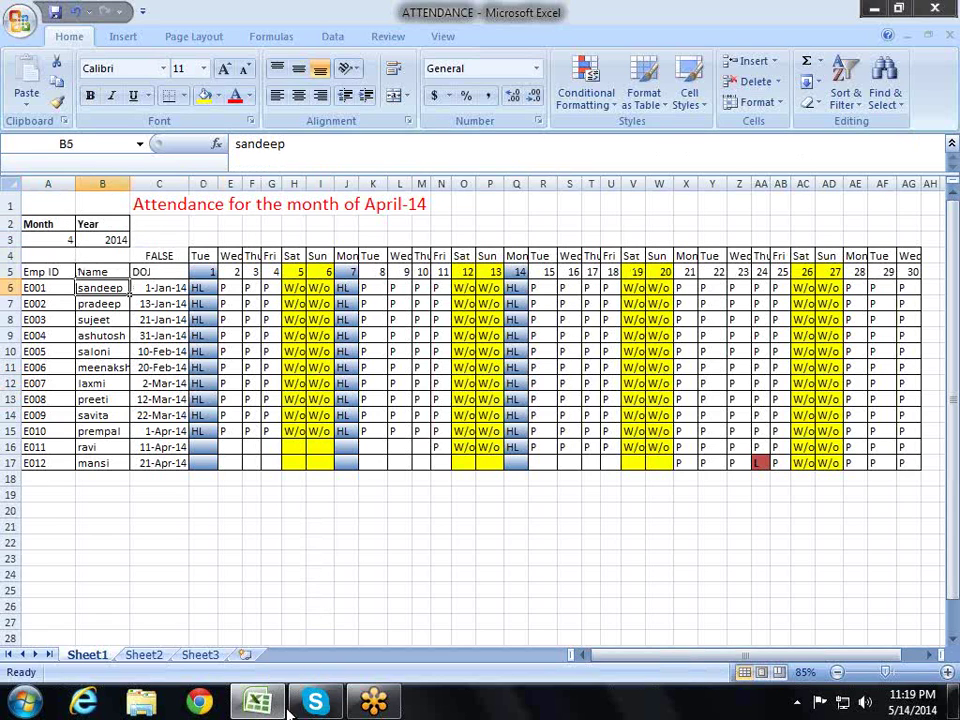
# Step: Switch to Sheet3's Helper/Date/Name leave table, briefly opening and closing the web browser
pyautogui.click(199, 655)
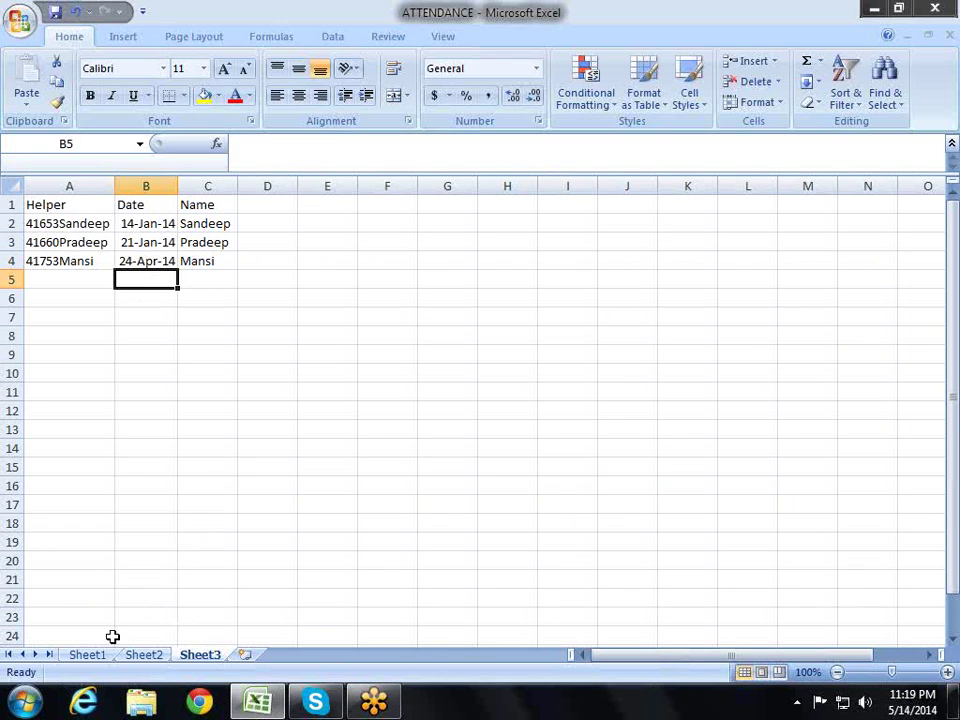
pyautogui.click(85, 698)
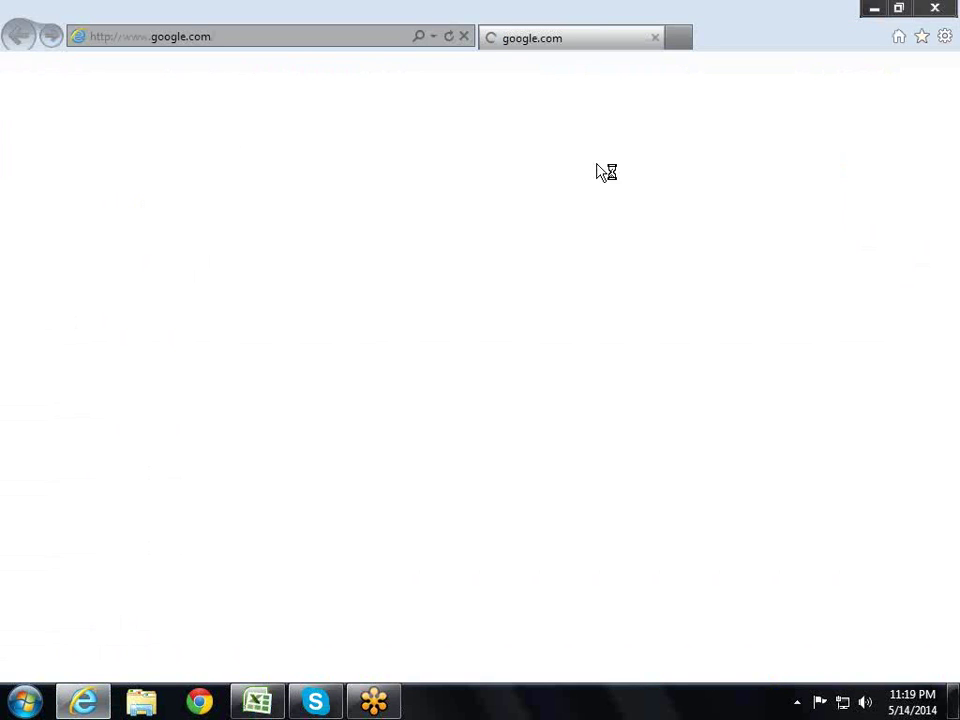
pyautogui.click(936, 12)
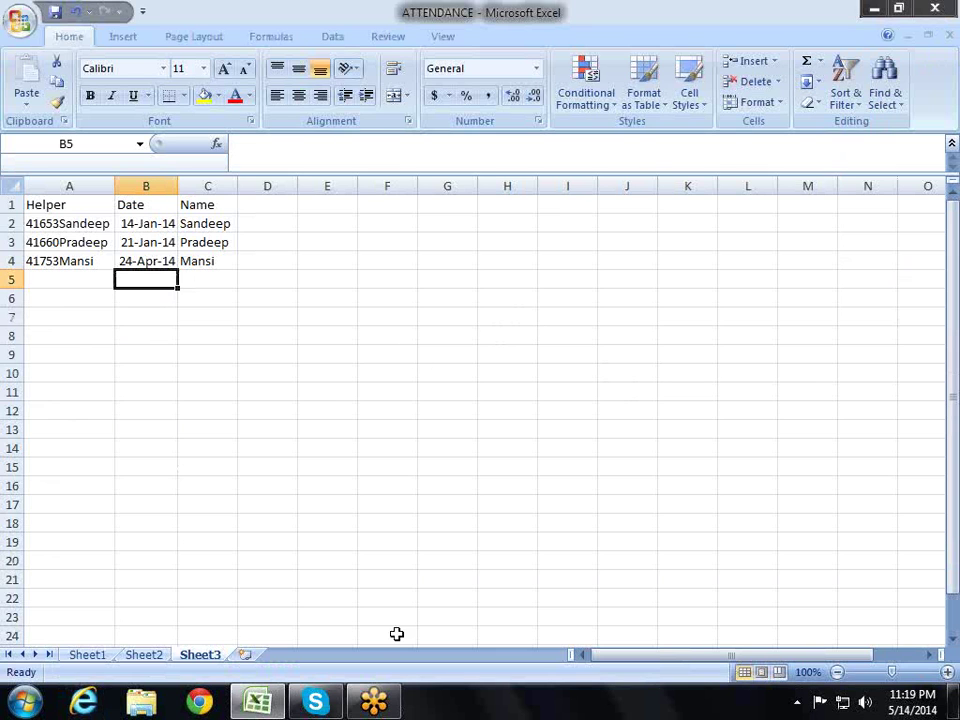
# Step: Back on Sheet1, step through the day formulas in rows 6, 15 and 16
pyautogui.hotkey('ctrl', 'pageup')
pyautogui.hotkey('ctrl', 'pageup')
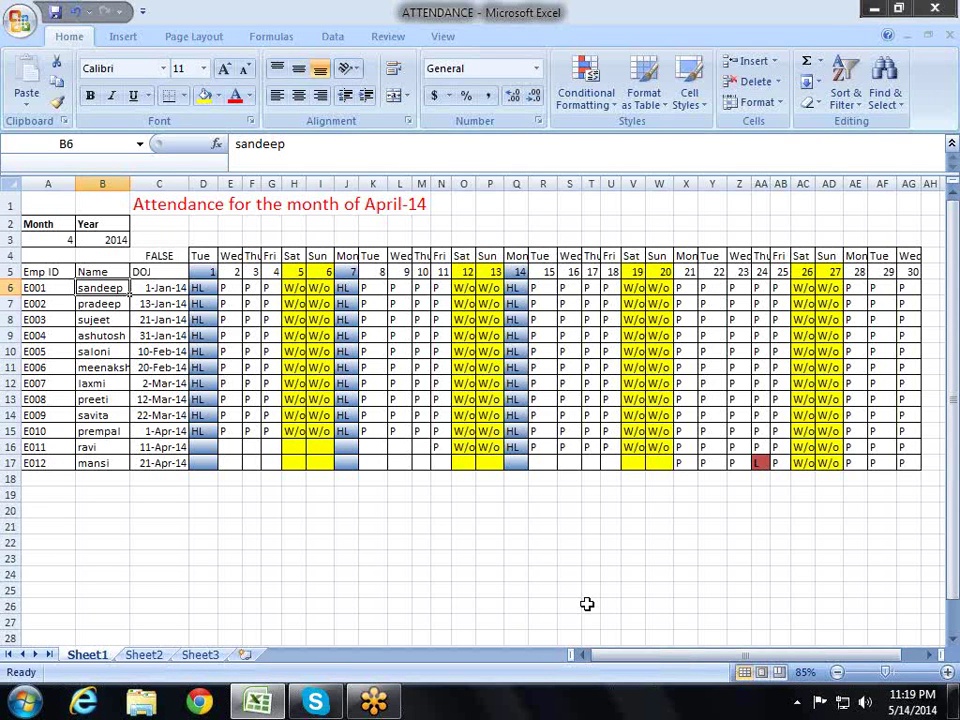
pyautogui.press('Right')
pyautogui.press('Right')
pyautogui.press('Right')
pyautogui.press('Right')
pyautogui.press('Right')
pyautogui.press('Right')
pyautogui.press('Right')
pyautogui.press('Right')
pyautogui.press('Right')
pyautogui.press('Right')
pyautogui.press('Down')
pyautogui.press('Down')
pyautogui.press('Down')
pyautogui.press('Down')
pyautogui.press('Right')
pyautogui.press('Right')
pyautogui.press('Right')
pyautogui.press('Right')
pyautogui.press('Right')
pyautogui.press('Right')
pyautogui.press('Right')
pyautogui.press('Right')
pyautogui.press('Right')
pyautogui.press('Right')
pyautogui.press('Down')
pyautogui.press('Down')
pyautogui.press('Down')
pyautogui.press('Down')
pyautogui.press('Down')
pyautogui.press('Down')
pyautogui.press('Left')
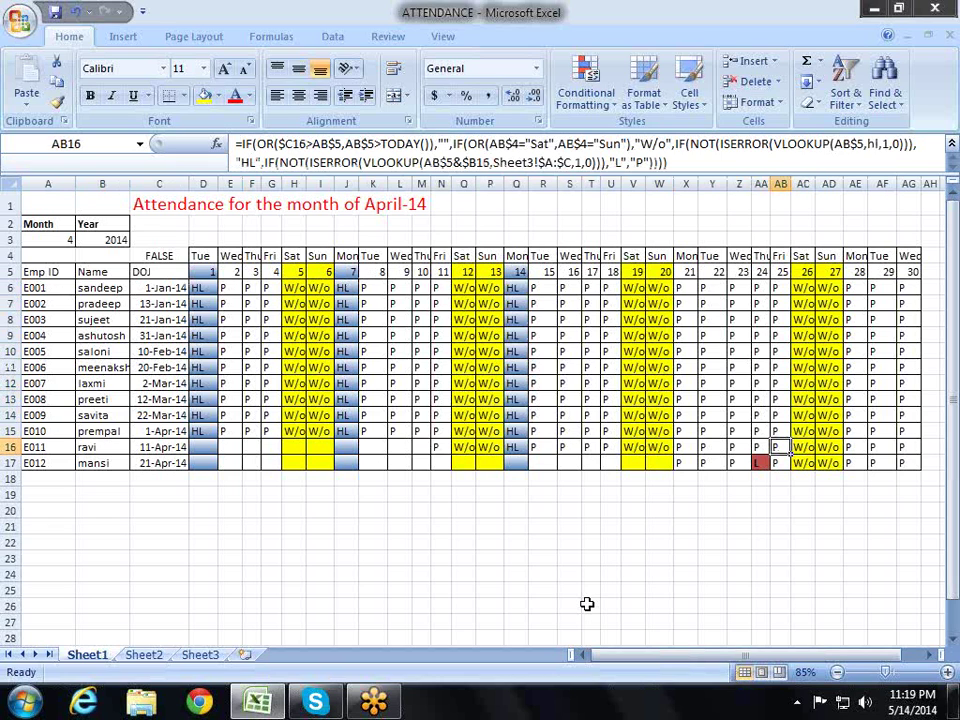
pyautogui.press('Left')
pyautogui.press('Left')
pyautogui.press('Left')
pyautogui.press('Home')
pyautogui.press('Right')
pyautogui.press('Right')
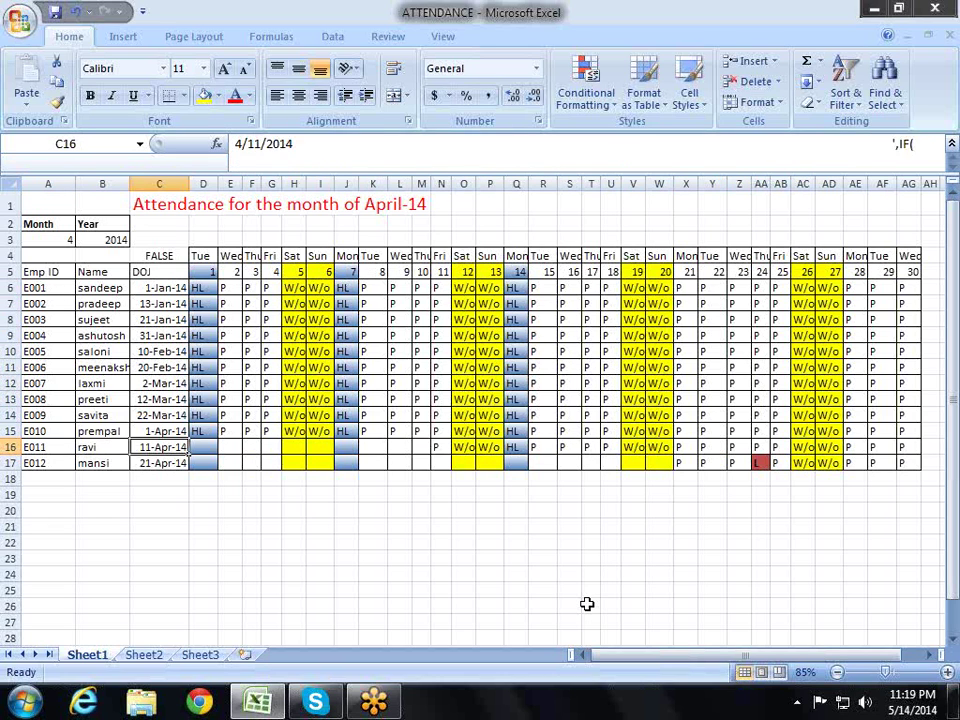
pyautogui.press('Right')
pyautogui.press('Right')
pyautogui.press('Right')
pyautogui.press('Up')
pyautogui.press('Right')
pyautogui.press('Right')
pyautogui.press('Right')
pyautogui.press('Right')
pyautogui.press('Right')
pyautogui.press('Right')
pyautogui.press('Right')
pyautogui.press('Right')
pyautogui.press('Right')
pyautogui.press('Right')
pyautogui.press('Right')
pyautogui.press('Right')
pyautogui.press('Right')
pyautogui.press('Right')
pyautogui.press('Right')
pyautogui.press('Right')
pyautogui.press('Right')
pyautogui.press('Right')
pyautogui.press('Right')
pyautogui.press('Right')
pyautogui.press('Right')
pyautogui.press('Right')
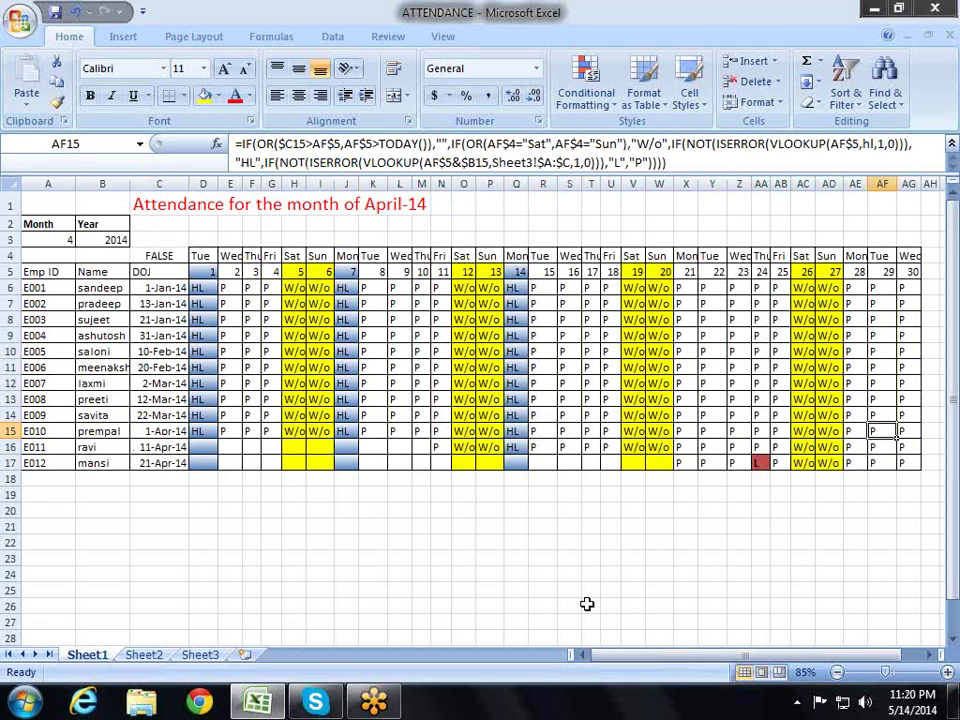
pyautogui.press('Left')
pyautogui.press('Left')
pyautogui.press('Left')
pyautogui.press('Left')
pyautogui.press('Left')
pyautogui.press('Left')
pyautogui.press('Left')
pyautogui.press('Right')
pyautogui.press('Right')
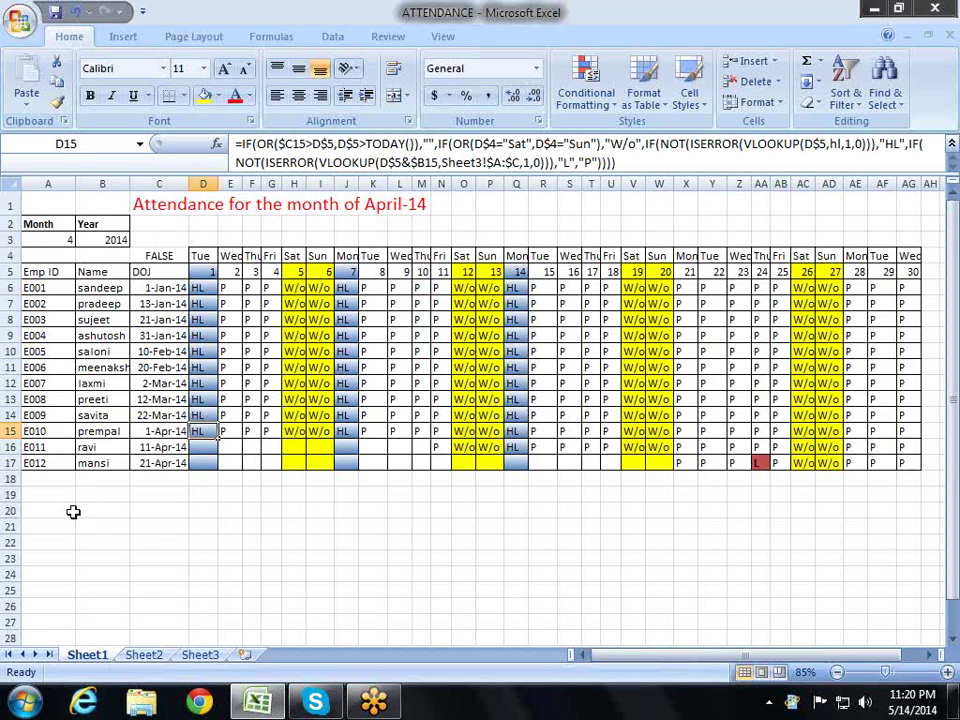
# Step: Check the formulas in day cells L9, Y13, S15, M11 and the E007/E008 weekend cells
pyautogui.click(150, 541)
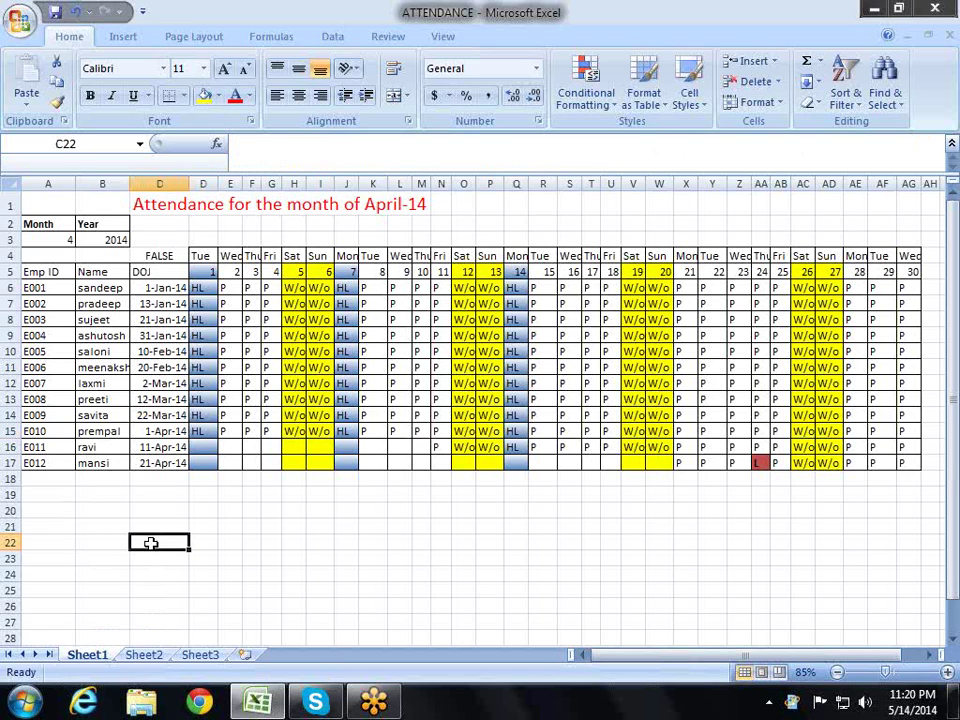
pyautogui.click(396, 335)
pyautogui.click(540, 320)
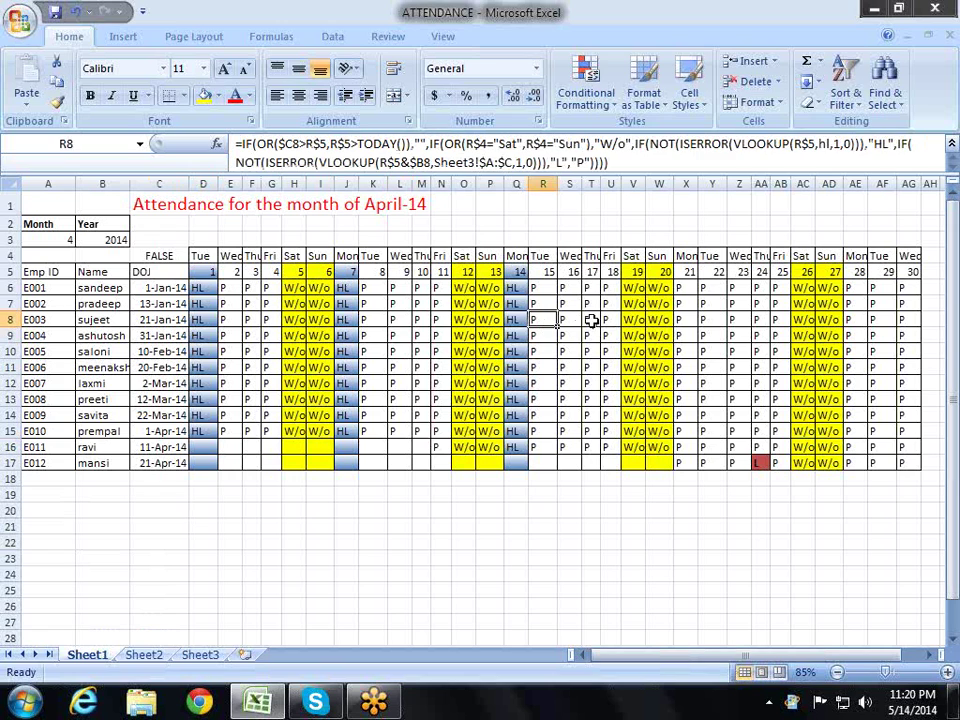
pyautogui.click(611, 320)
pyautogui.click(712, 399)
pyautogui.click(569, 431)
pyautogui.moveTo(489, 399); pyautogui.dragTo(462, 383)
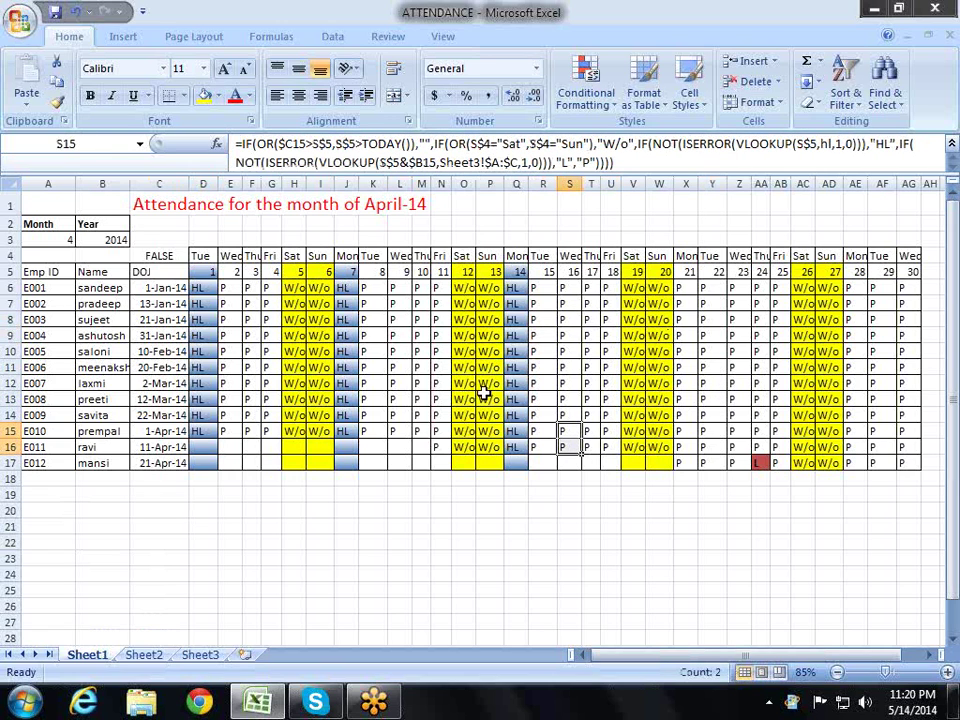
pyautogui.click(418, 368)
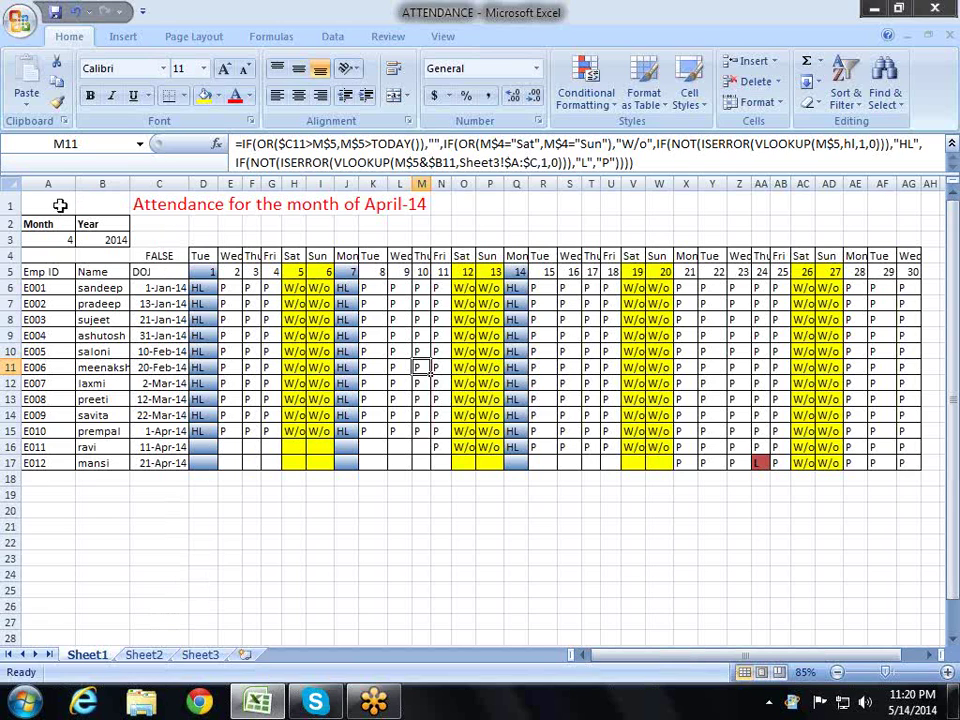
# Step: Set the month cell A3 to 5 from its dropdown list
pyautogui.click(50, 257)
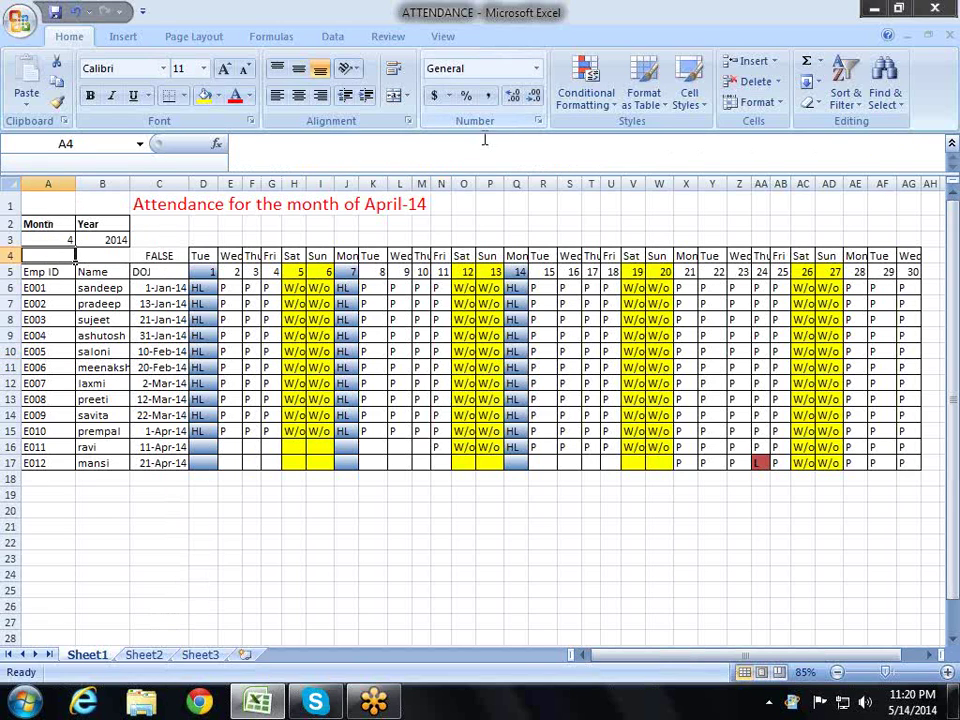
pyautogui.press('Up')
pyautogui.hotkey('alt', 'Down')
pyautogui.press('Down')
pyautogui.press('Down')
pyautogui.press('Up')
pyautogui.press('Return')
# Step: Review the May day-name headings and the day formulas in column Q
pyautogui.press('Right')
pyautogui.press('Right')
pyautogui.press('Right')
pyautogui.press('Right')
pyautogui.press('Right')
pyautogui.press('Right')
pyautogui.press('Right')
pyautogui.press('Right')
pyautogui.press('Right')
pyautogui.press('Right')
pyautogui.press('Down')
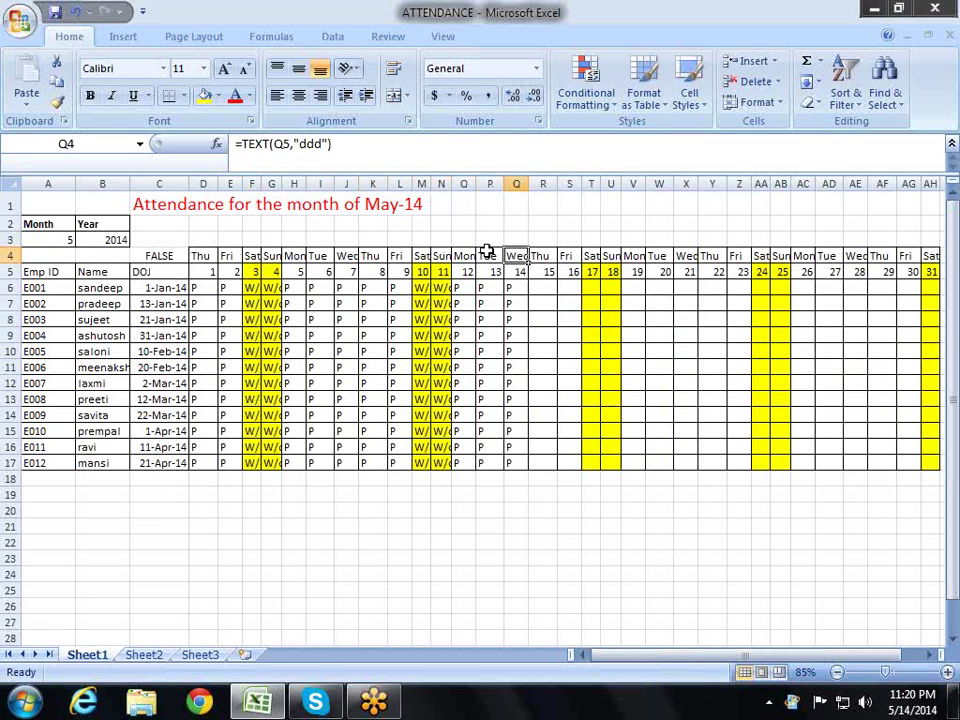
pyautogui.press('Down')
pyautogui.press('Down')
pyautogui.press('Down')
pyautogui.press('Up')
pyautogui.press('Up')
pyautogui.press('Up')
pyautogui.press('Up')
pyautogui.press('Down')
pyautogui.press('Down')
pyautogui.press('Down')
pyautogui.press('Down')
pyautogui.press('Down')
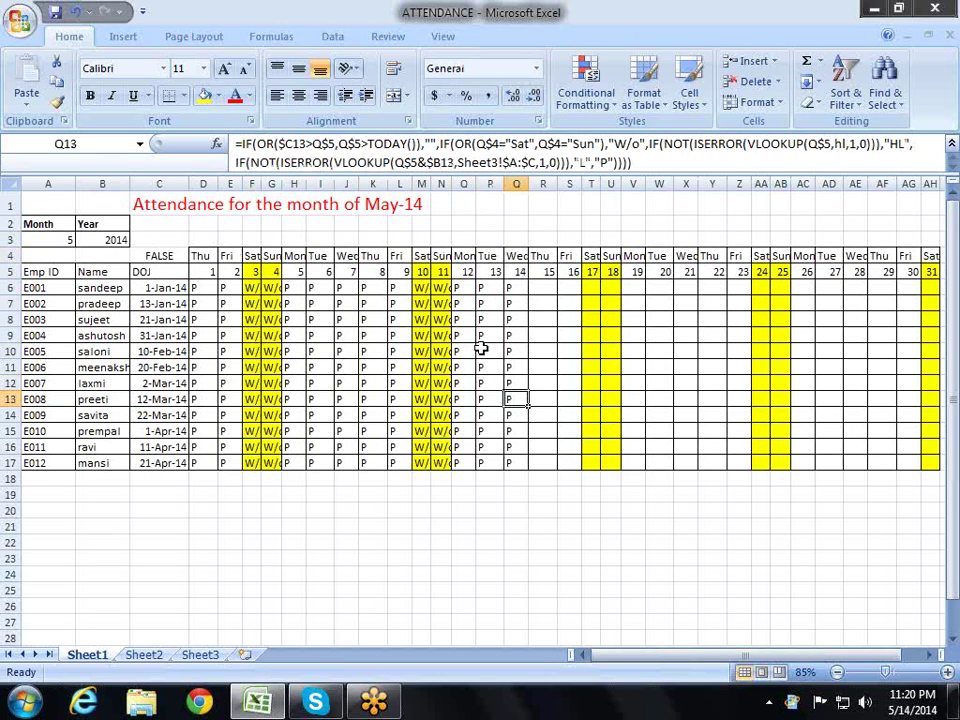
pyautogui.click(162, 245)
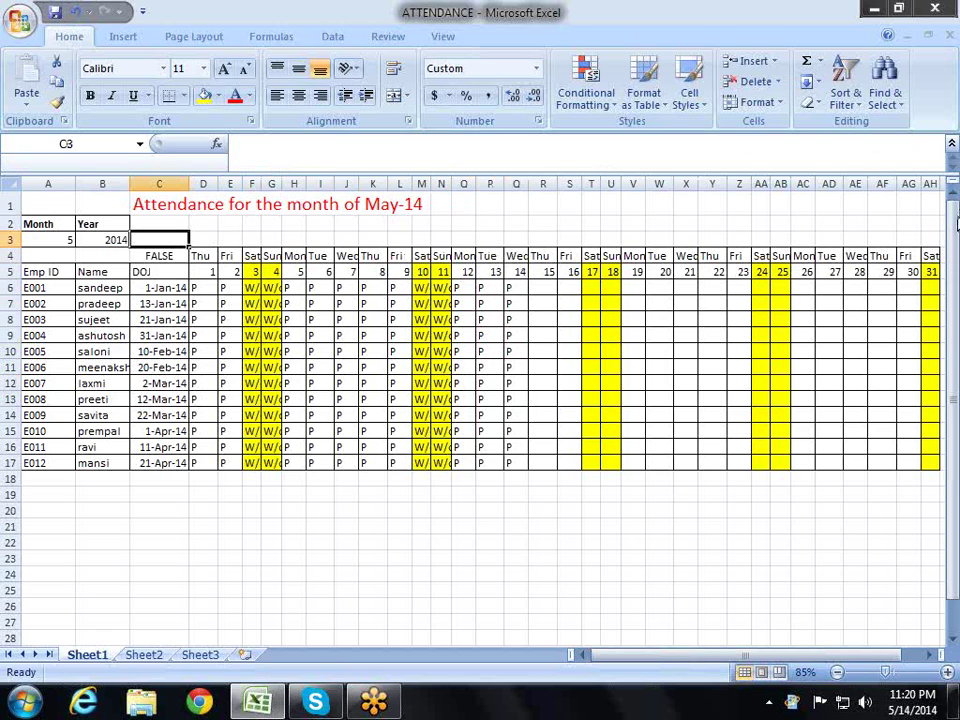
# Step: Enter the formula =D$5=TODAY() in helper cell C4
pyautogui.press('Down')
pyautogui.write('=')
pyautogui.press('Down')
pyautogui.press('Right')
pyautogui.write('=to')
pyautogui.press('Tab')
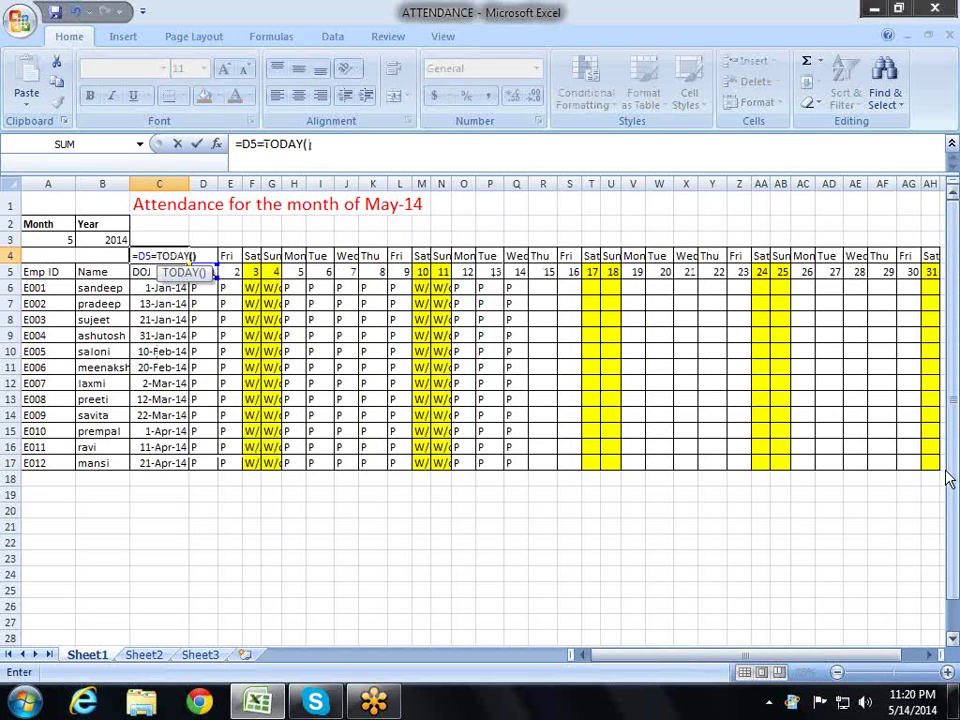
pyautogui.write(')')
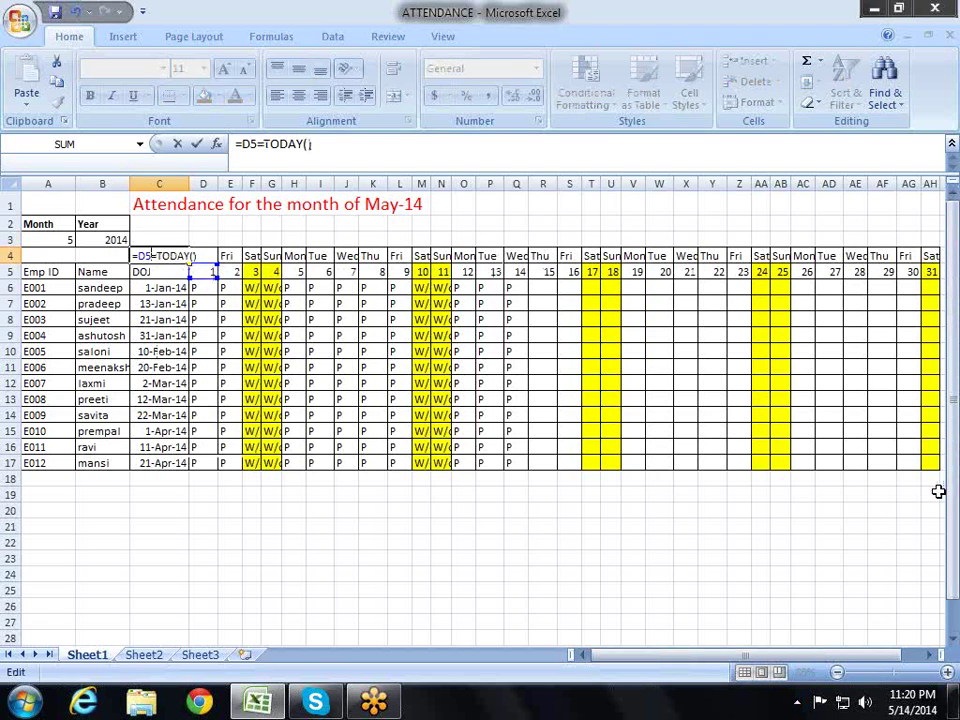
pyautogui.press('F4')
pyautogui.press('F4')
pyautogui.press('Return')
# Step: Select C4's formula text for copying, then move to the first attendance cell D6
pyautogui.press('Up')
pyautogui.press('F2')
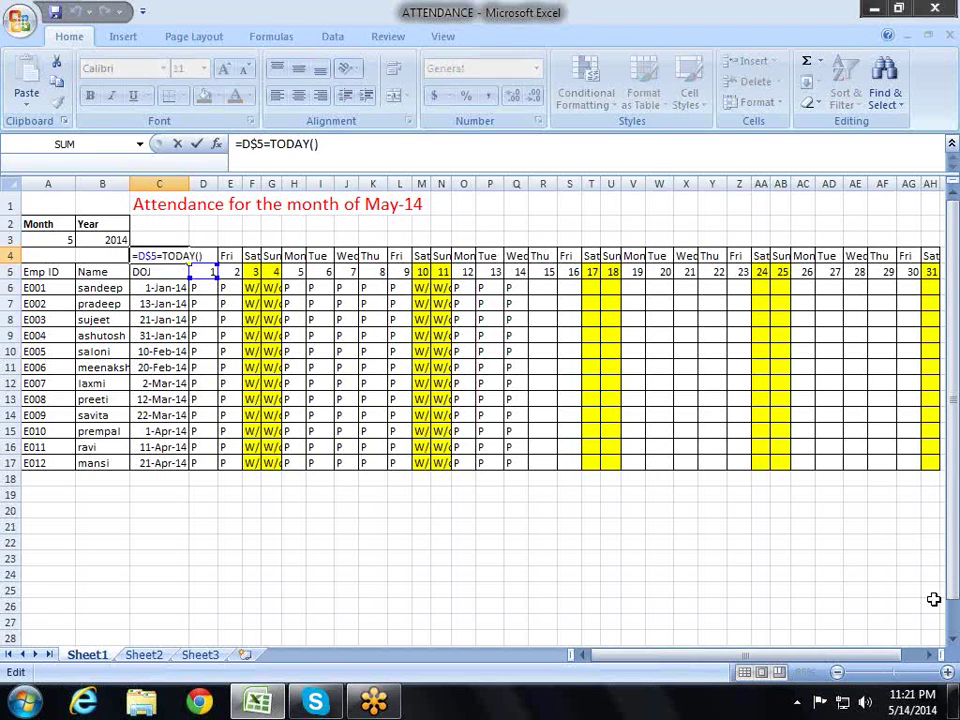
pyautogui.hotkey('shift', 'Home')
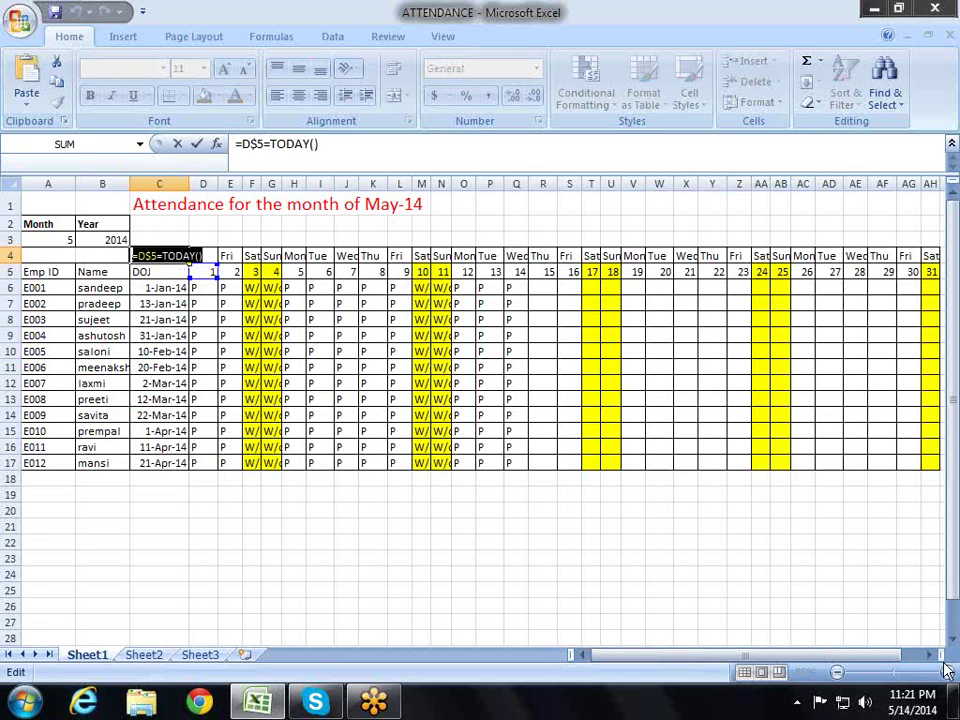
pyautogui.press('Escape')
pyautogui.press('Right')
pyautogui.press('Right')
pyautogui.press('Down')
pyautogui.press('Left')
pyautogui.press('Down')
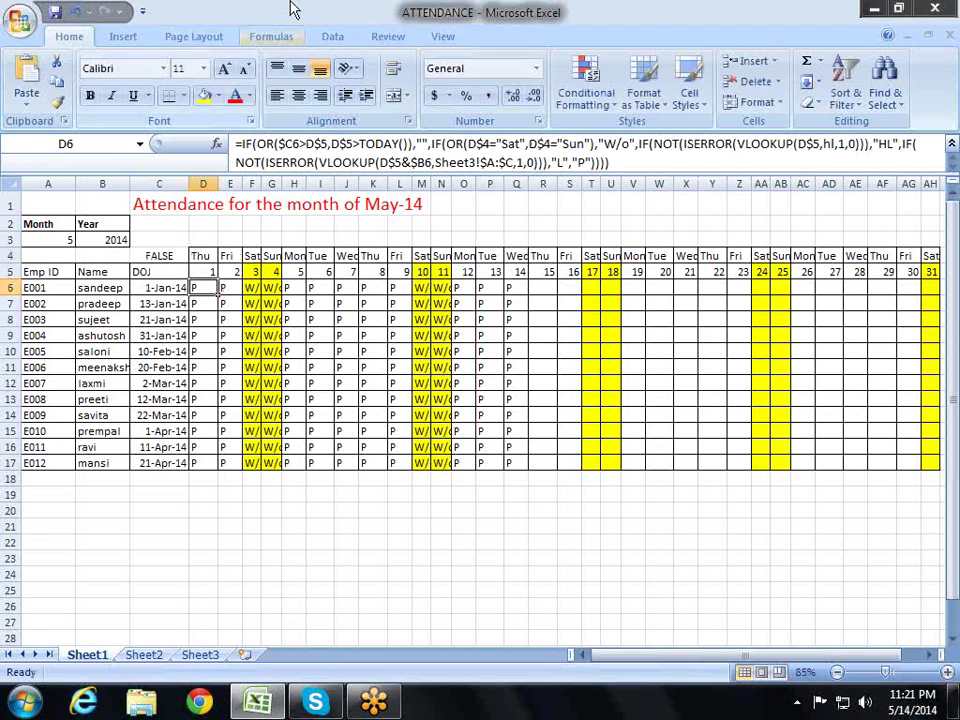
# Step: Start a new formula-based conditional formatting rule on D6 using =D$5=TODAY()
pyautogui.click(612, 82)
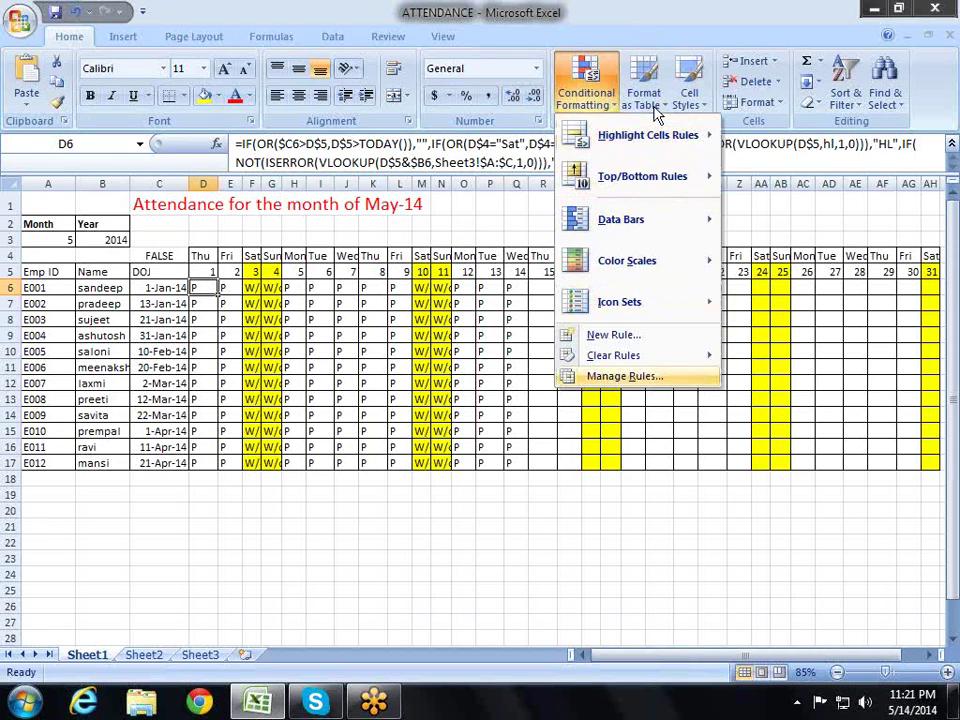
pyautogui.moveTo(650, 128)
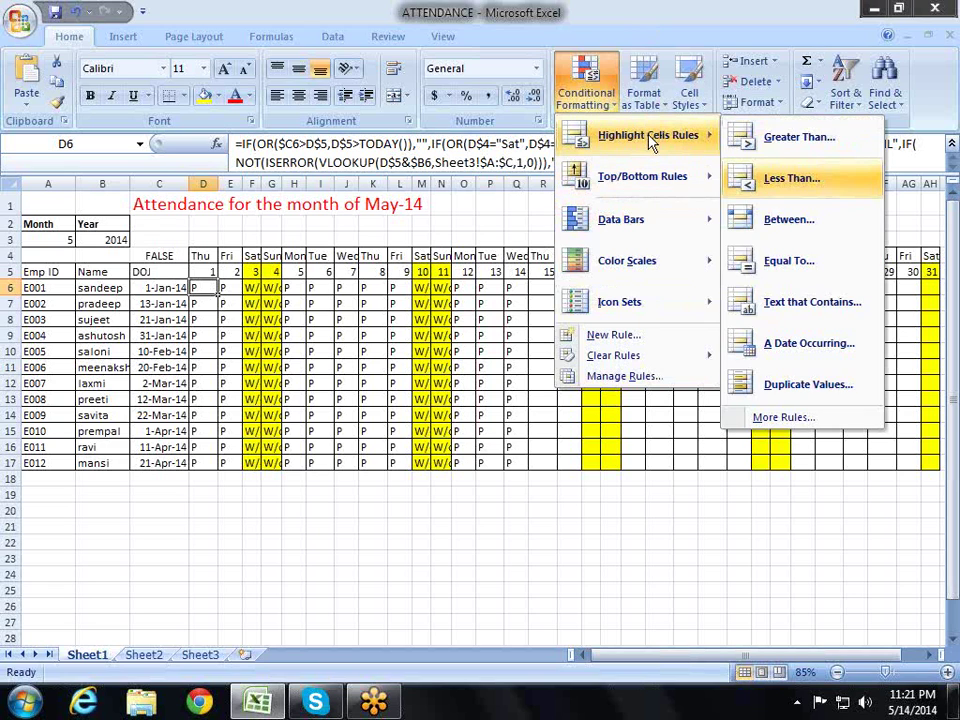
pyautogui.moveTo(645, 176)
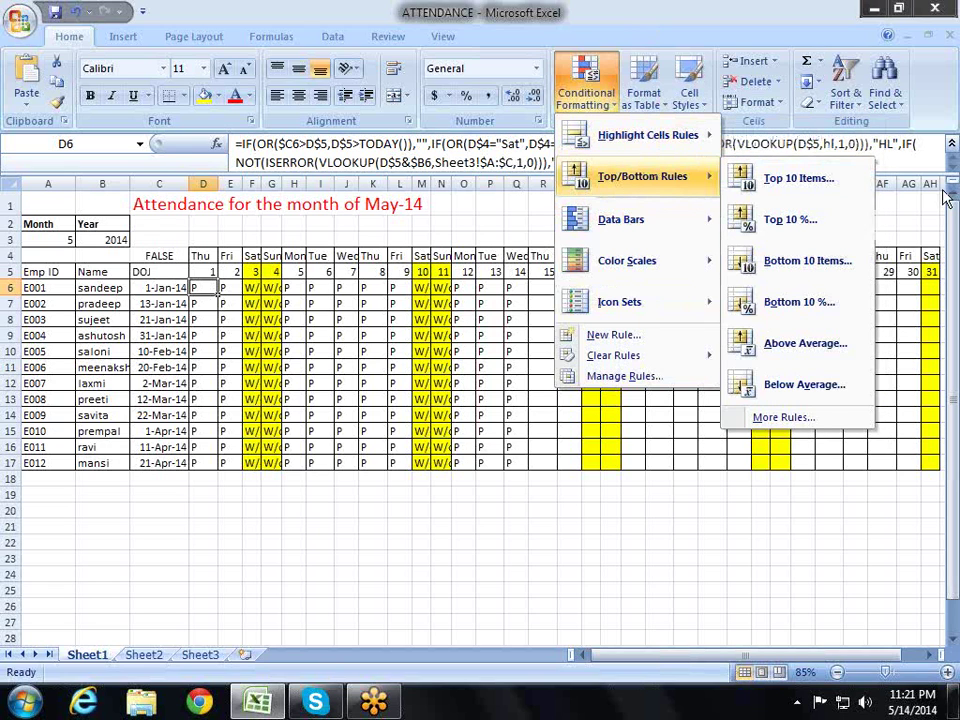
pyautogui.press('Down')
pyautogui.press('Down')
pyautogui.press('Down')
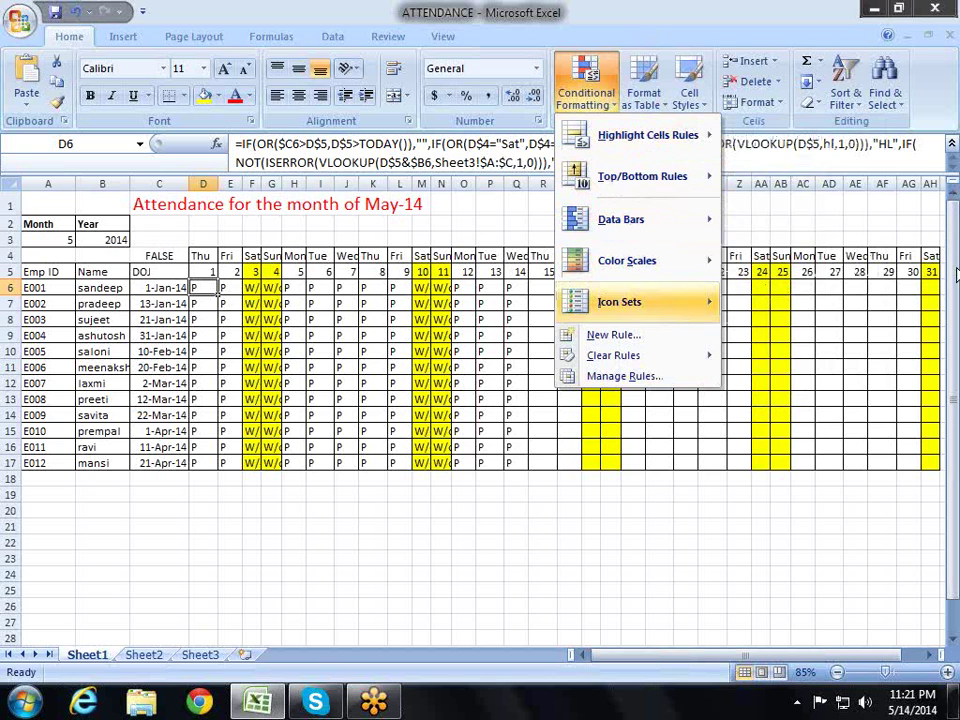
pyautogui.press('Down')
pyautogui.press('Return')
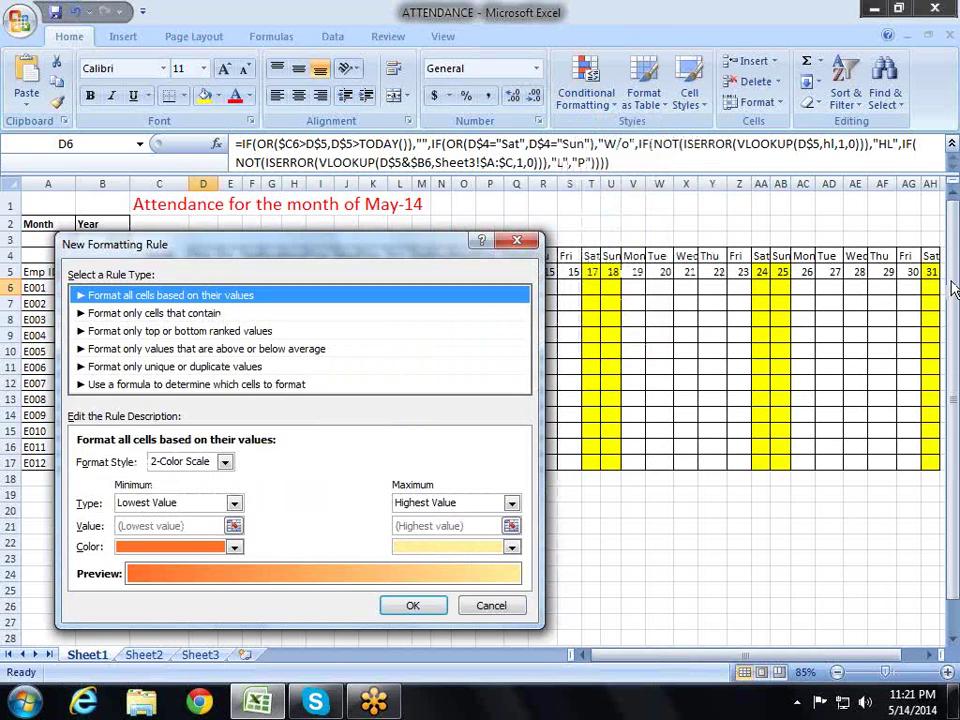
pyautogui.press('Down')
pyautogui.press('Down')
pyautogui.press('Down')
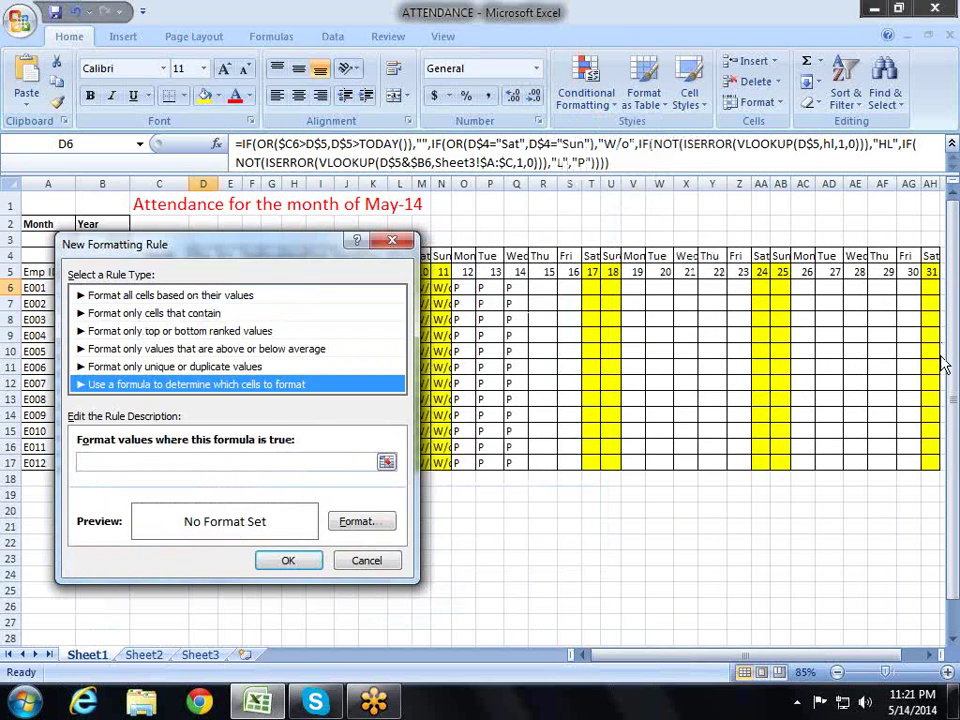
pyautogui.press('Tab')
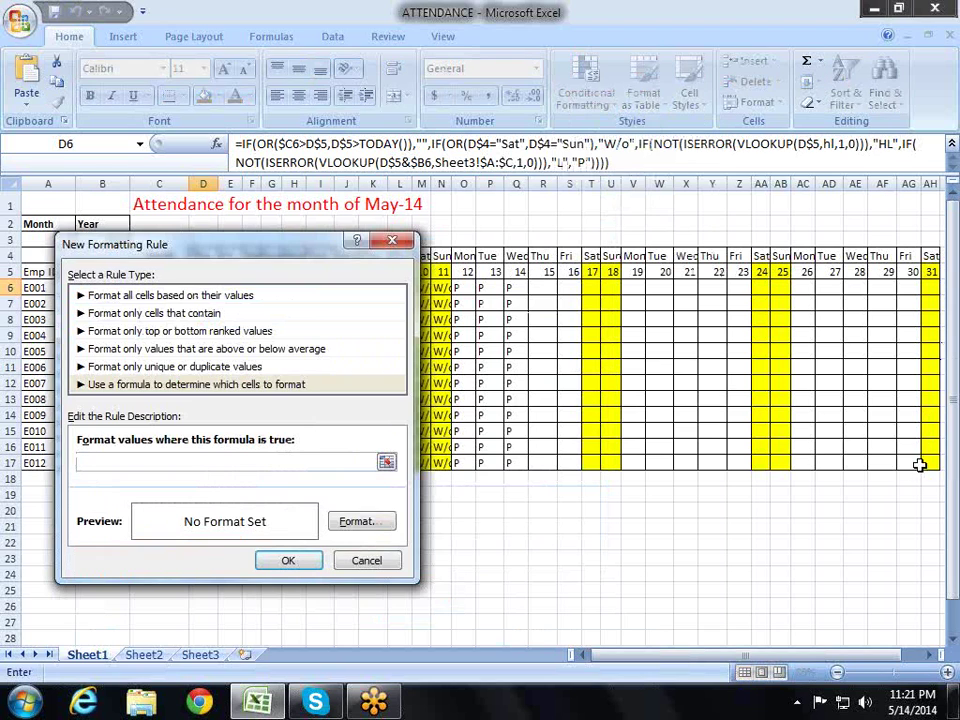
pyautogui.write('=D$5=TODAY()')
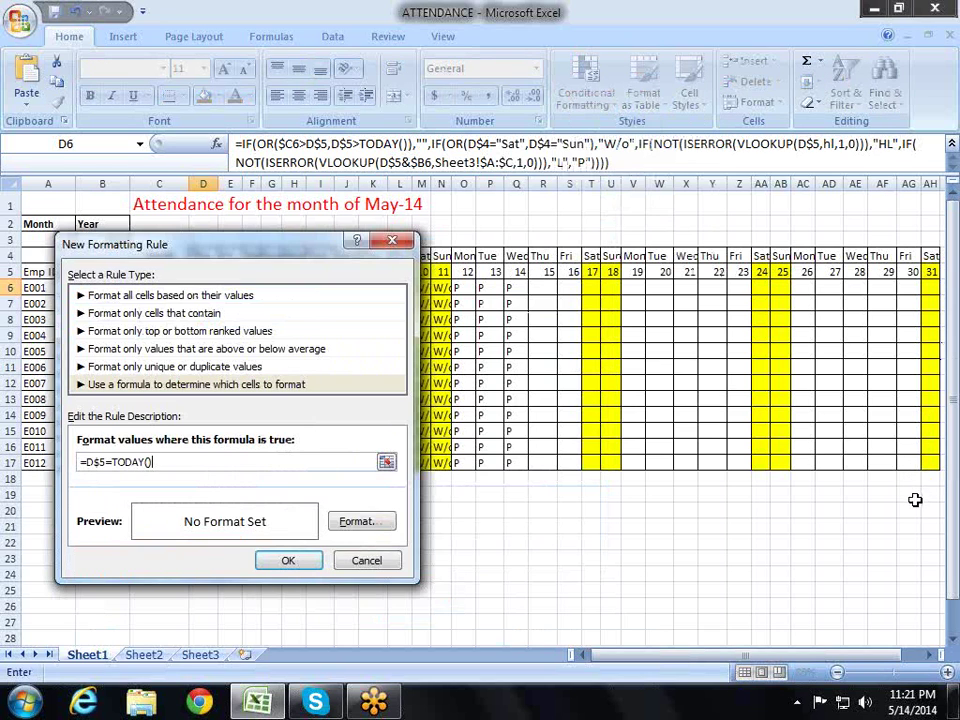
# Step: Give the rule's format dotted left, top, bottom and right borders
pyautogui.hotkey('alt', 'f')
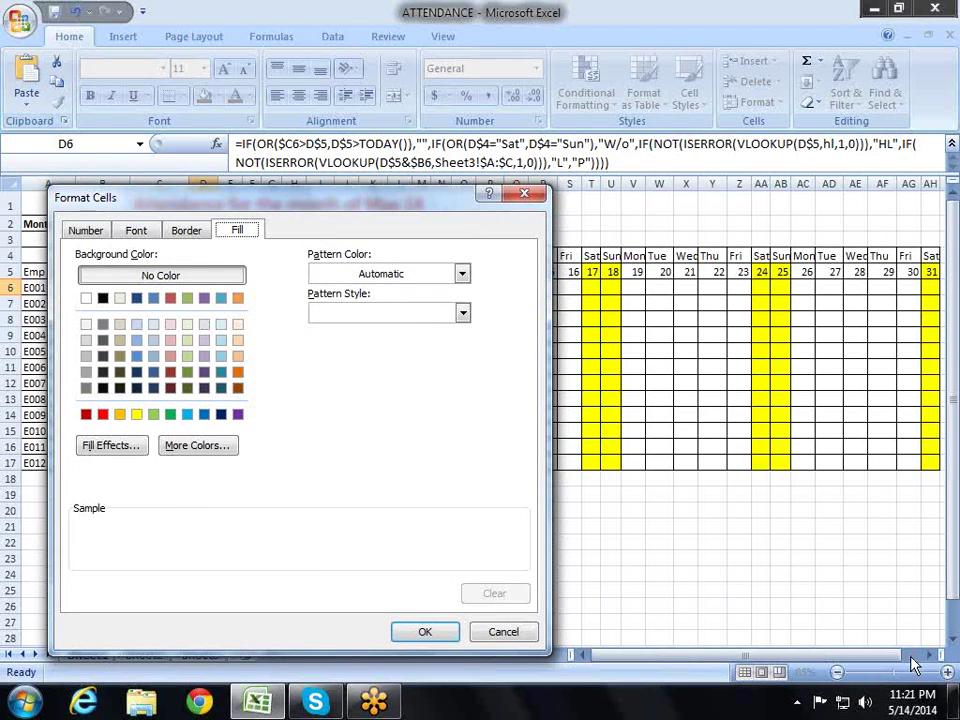
pyautogui.hotkey('ctrl', 'Tab')
pyautogui.hotkey('ctrl', 'Tab')
pyautogui.hotkey('ctrl', 'Tab')
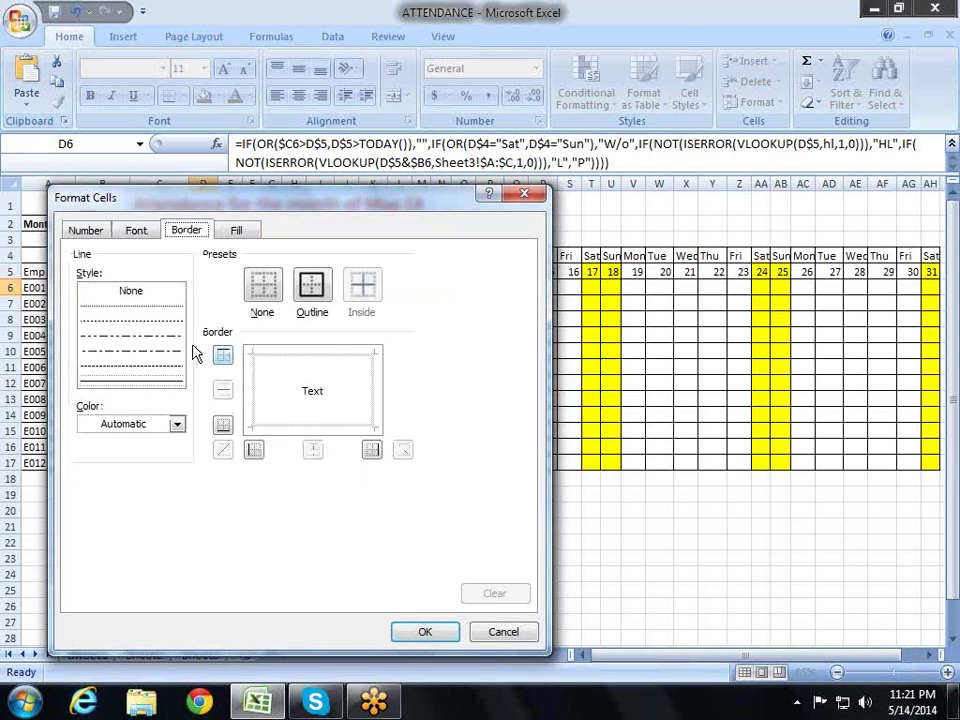
pyautogui.click(166, 326)
pyautogui.click(251, 355)
pyautogui.click(263, 355)
pyautogui.click(274, 428)
pyautogui.click(372, 404)
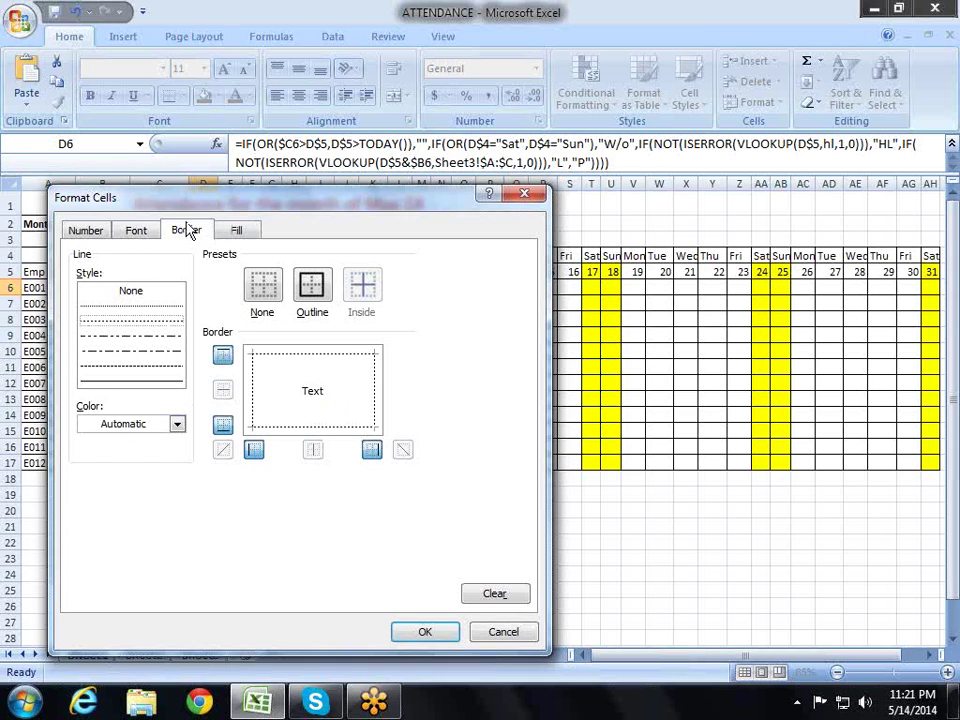
# Step: Add a light blue fill and bold text to the format, then confirm the rule
pyautogui.click(236, 229)
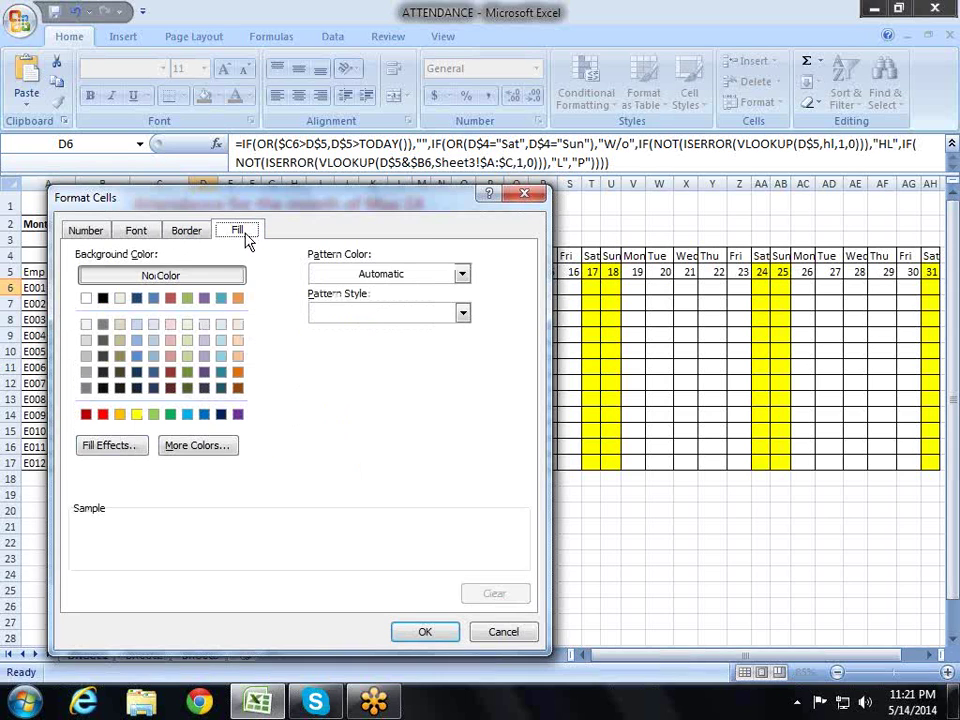
pyautogui.click(153, 356)
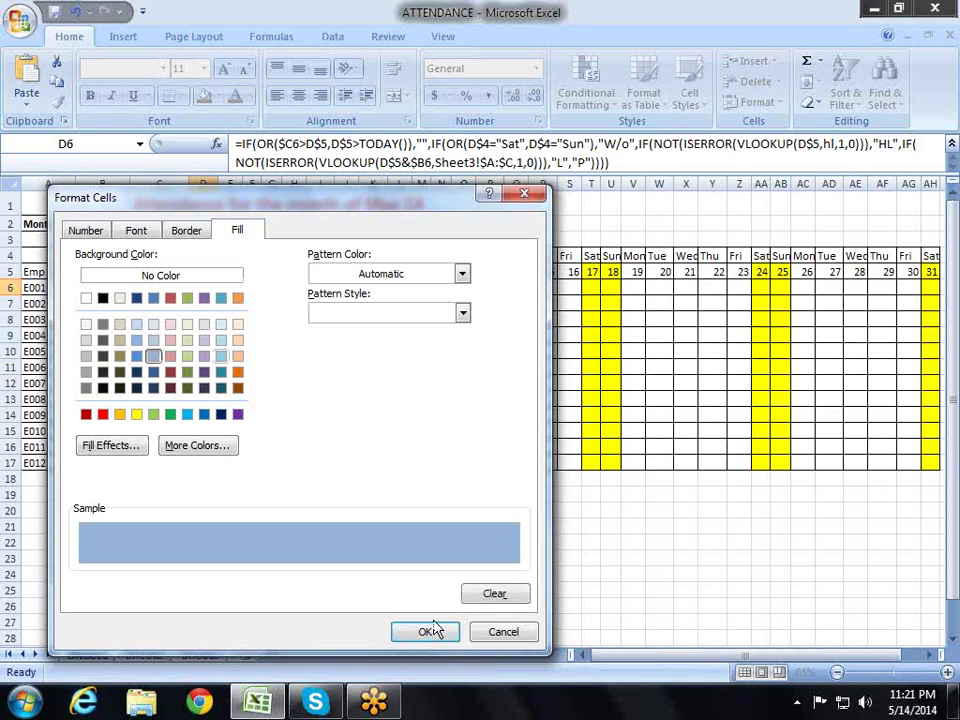
pyautogui.click(145, 232)
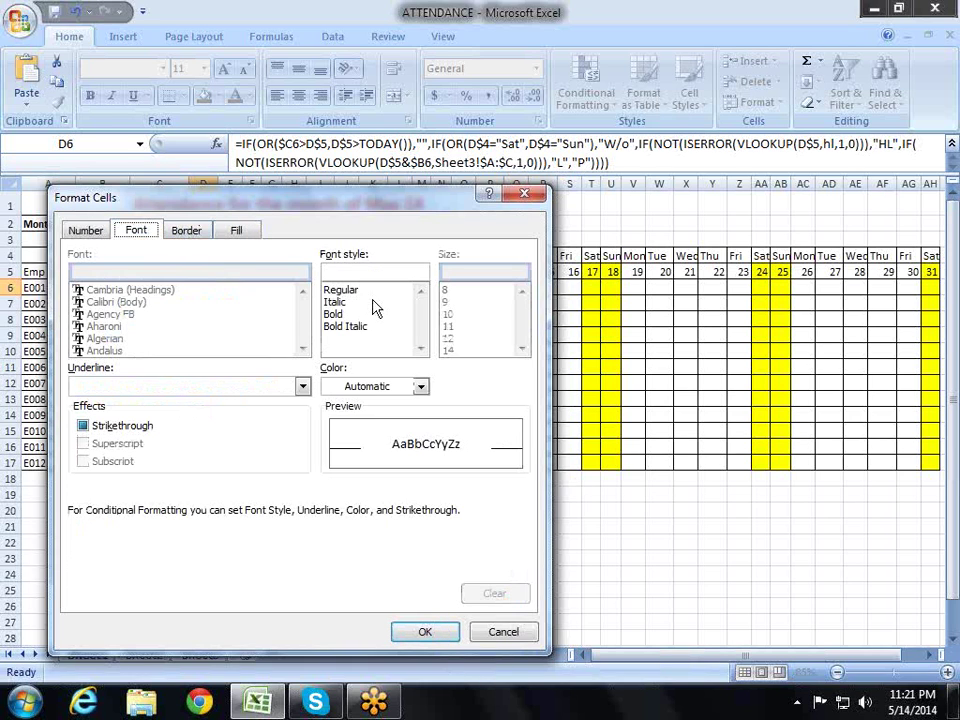
pyautogui.click(345, 305)
pyautogui.click(340, 314)
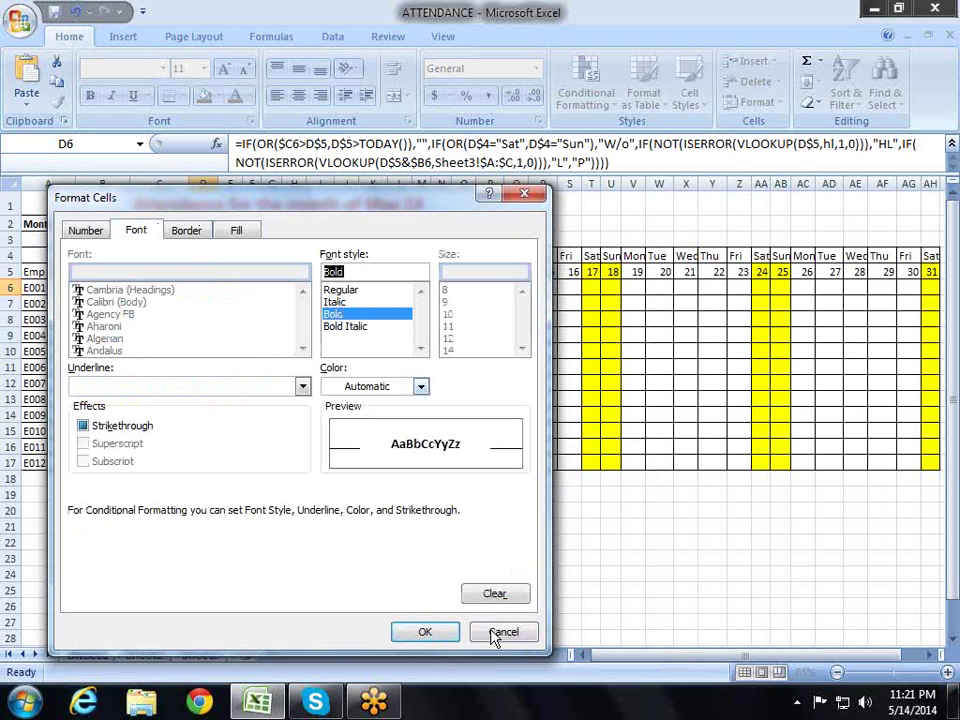
pyautogui.click(446, 634)
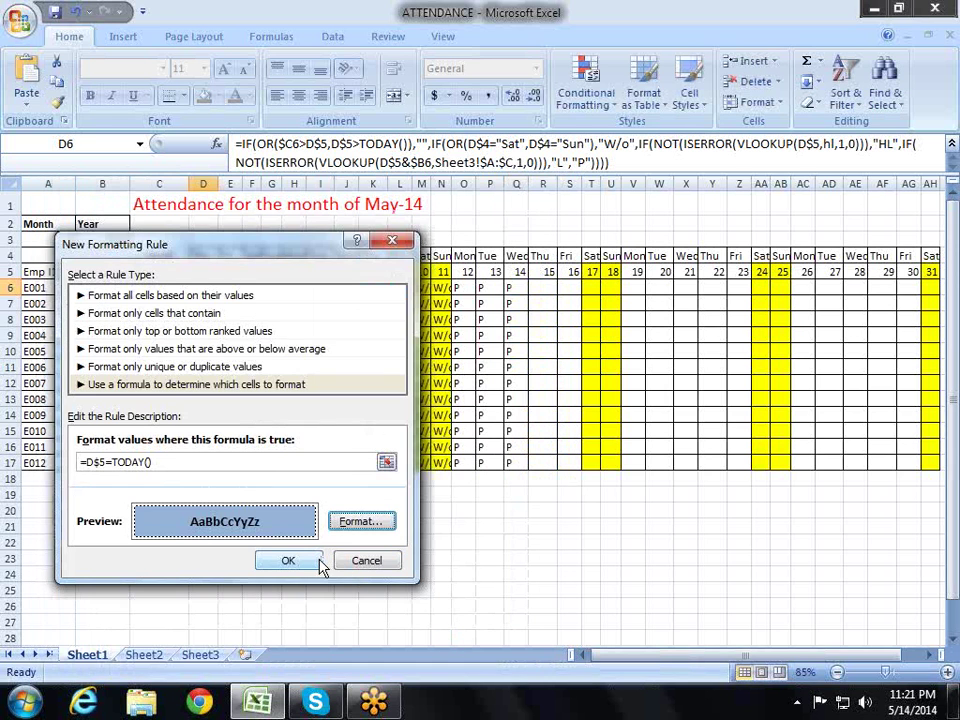
pyautogui.click(288, 561)
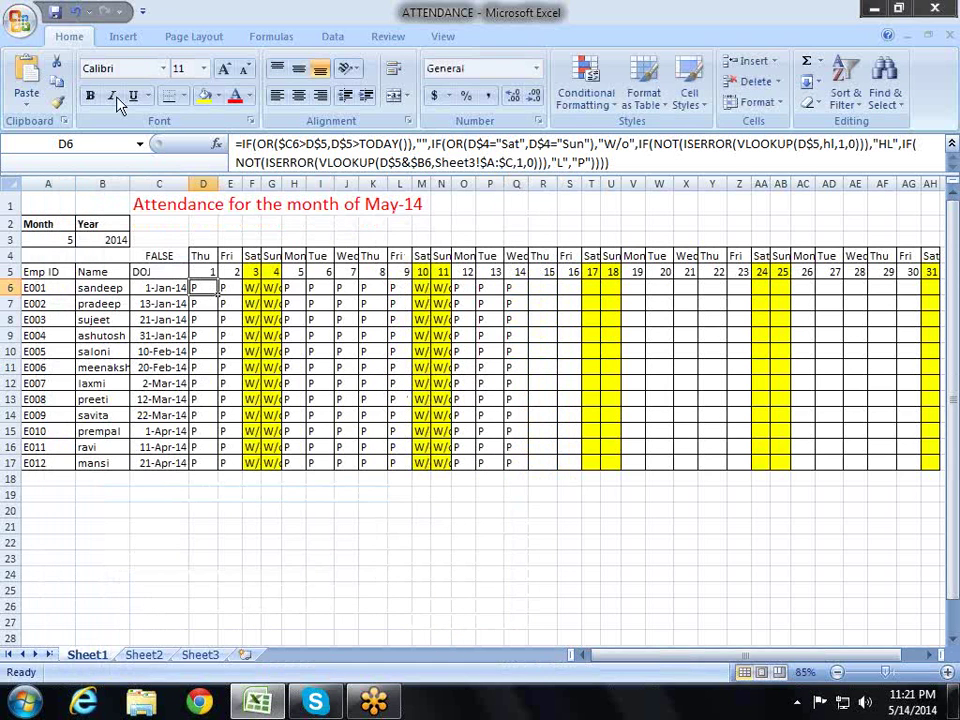
# Step: Format Painter D6 over D6:AH17 so the day-14 column Q6:Q17 shows blue
pyautogui.click(57, 100)
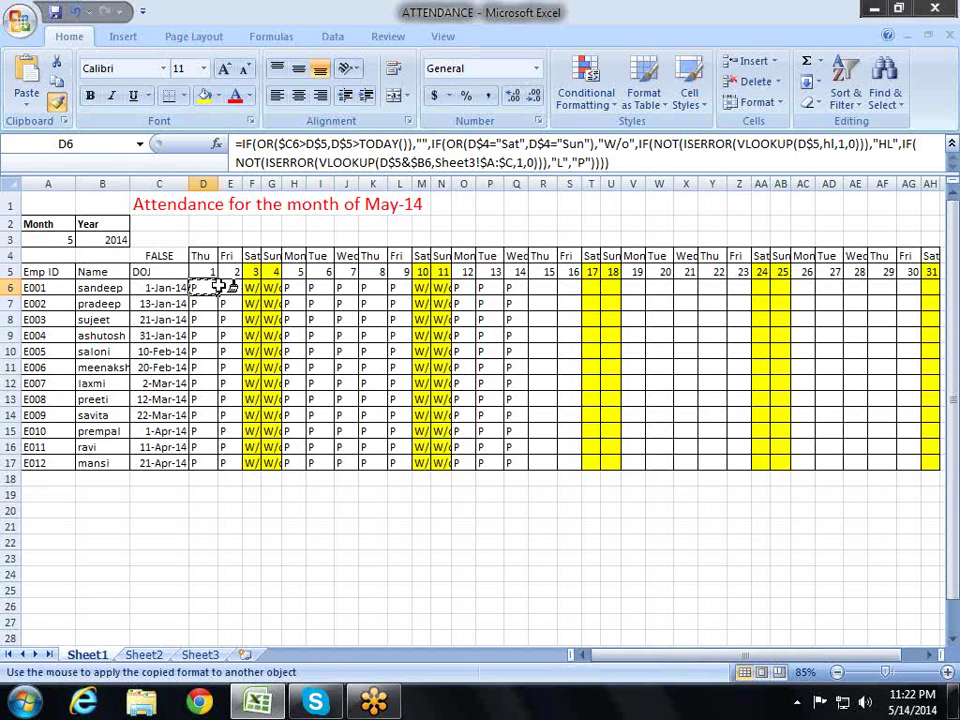
pyautogui.moveTo(206, 288); pyautogui.dragTo(932, 457)
pyautogui.click(740, 525)
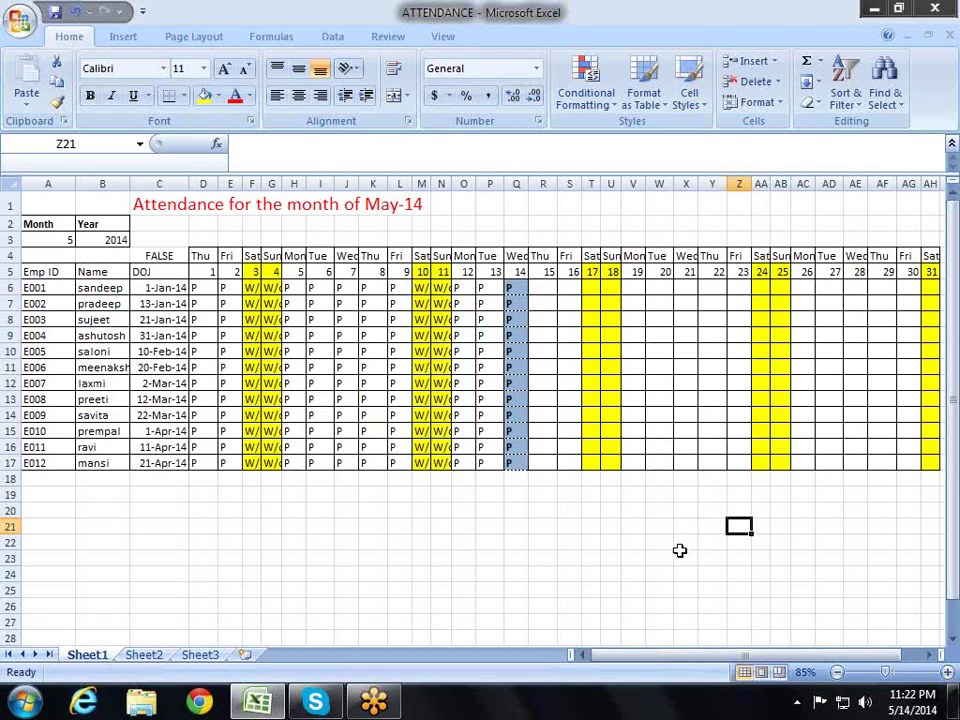
pyautogui.click(621, 543)
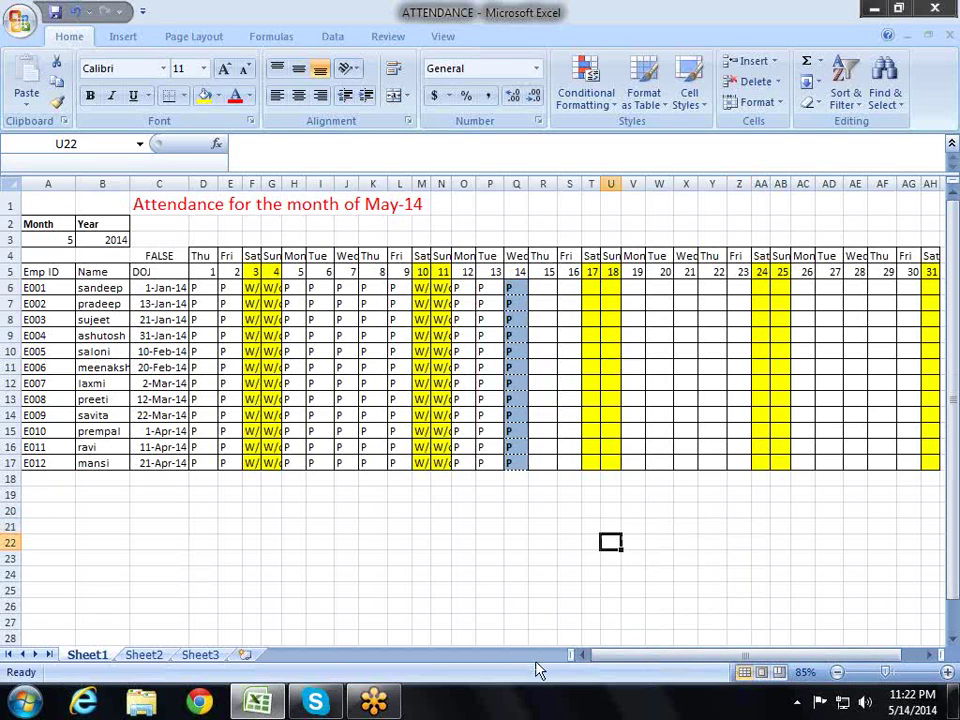
pyautogui.click(252, 510)
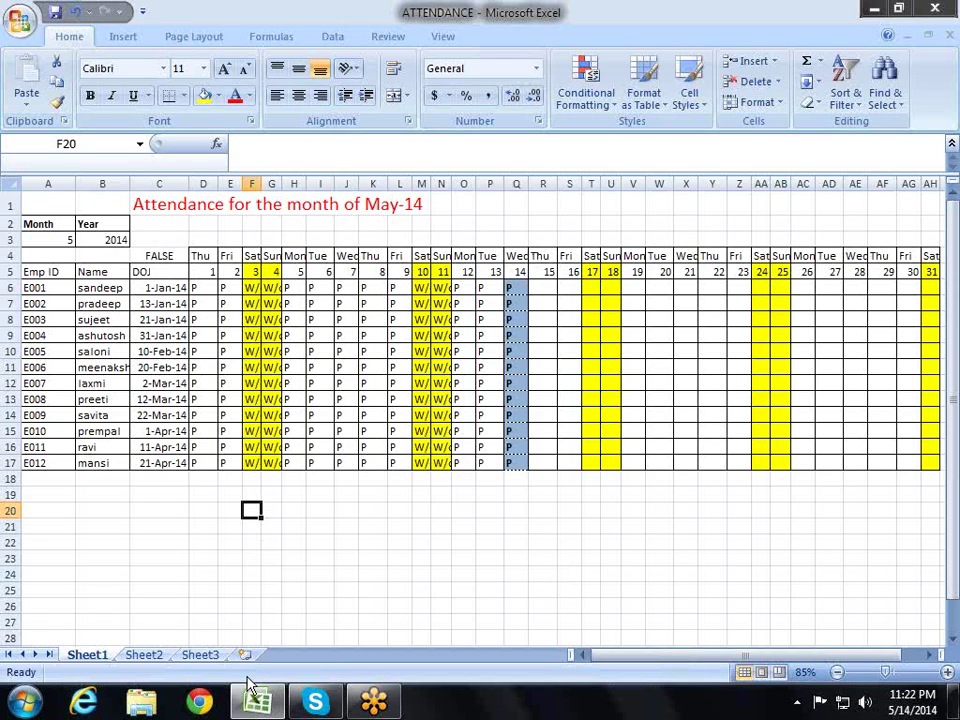
# Step: Switch A3's month dropdown to 7, then back to 1 for January-14
pyautogui.click(56, 240)
pyautogui.click(83, 240)
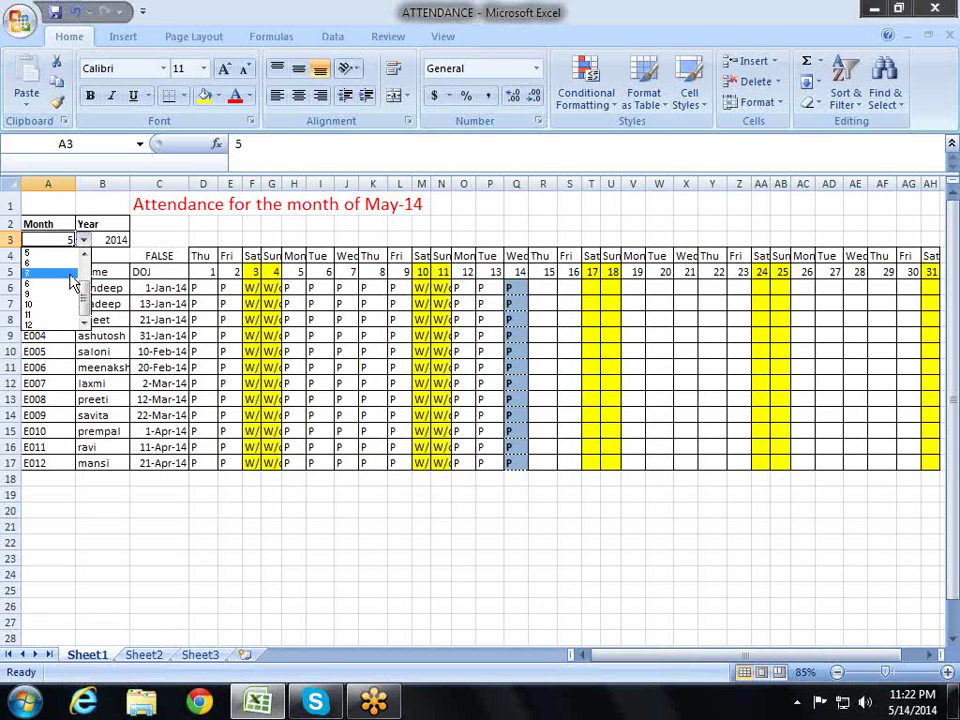
pyautogui.click(76, 274)
pyautogui.click(110, 239)
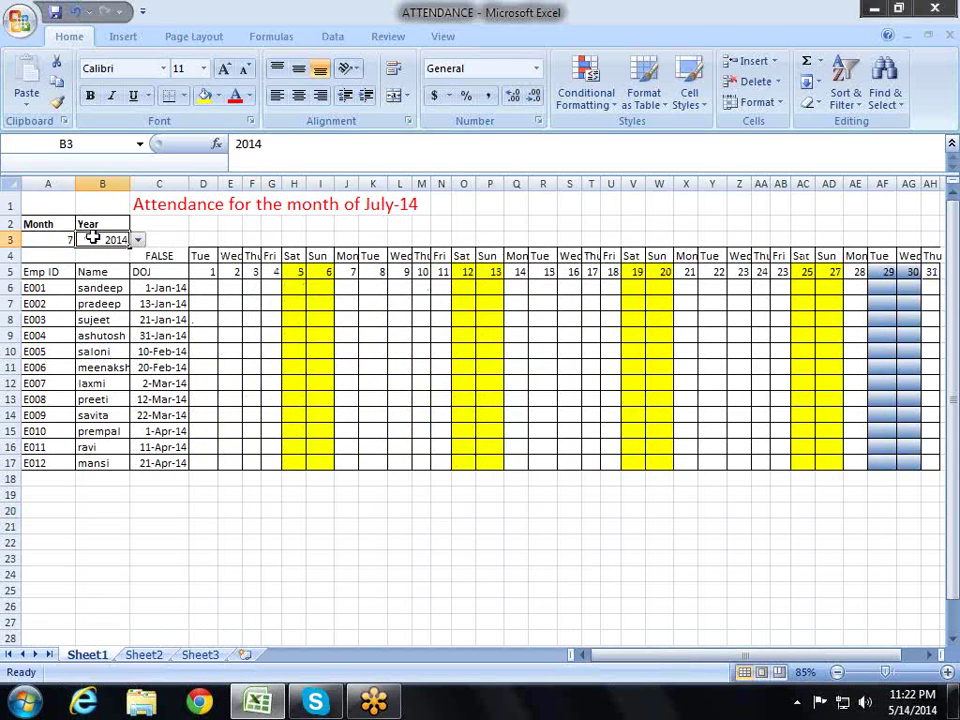
pyautogui.click(64, 239)
pyautogui.click(83, 241)
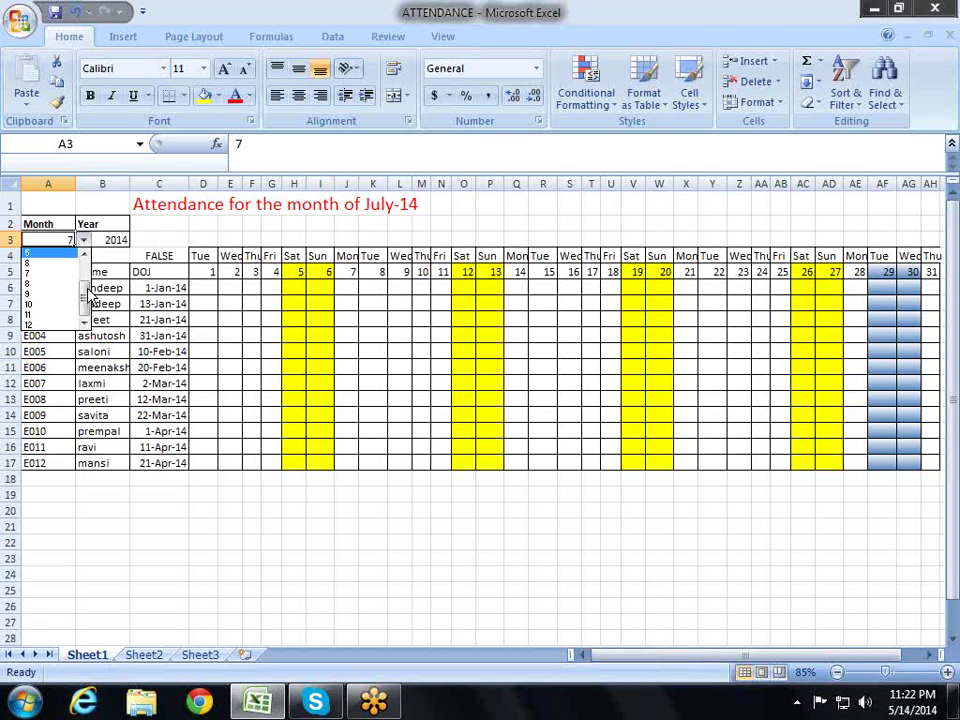
pyautogui.scroll(1, 84, 268)
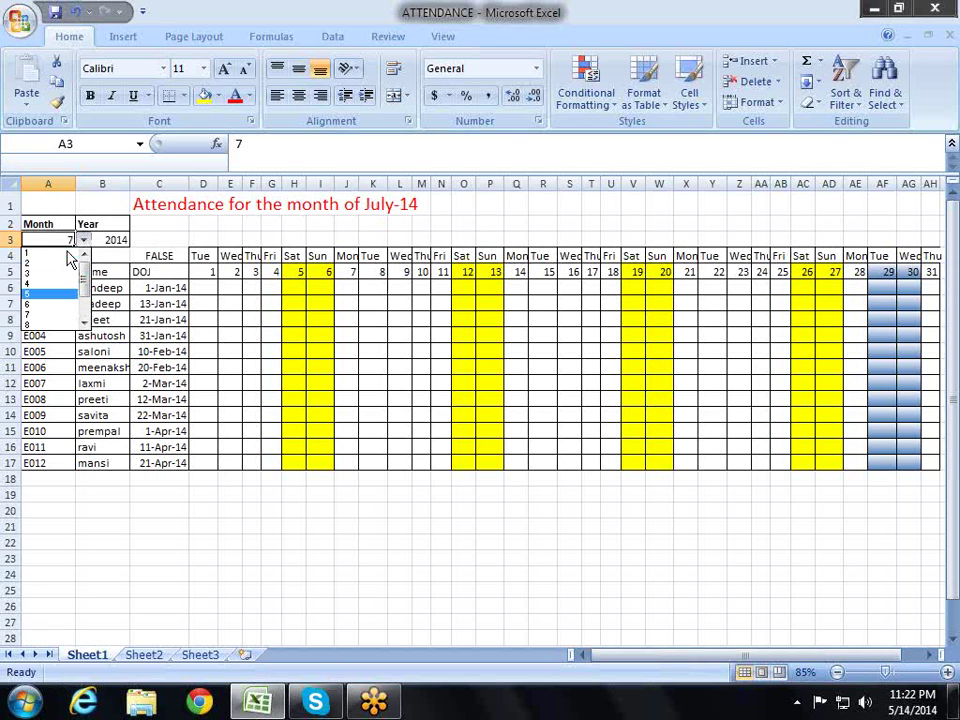
pyautogui.click(68, 255)
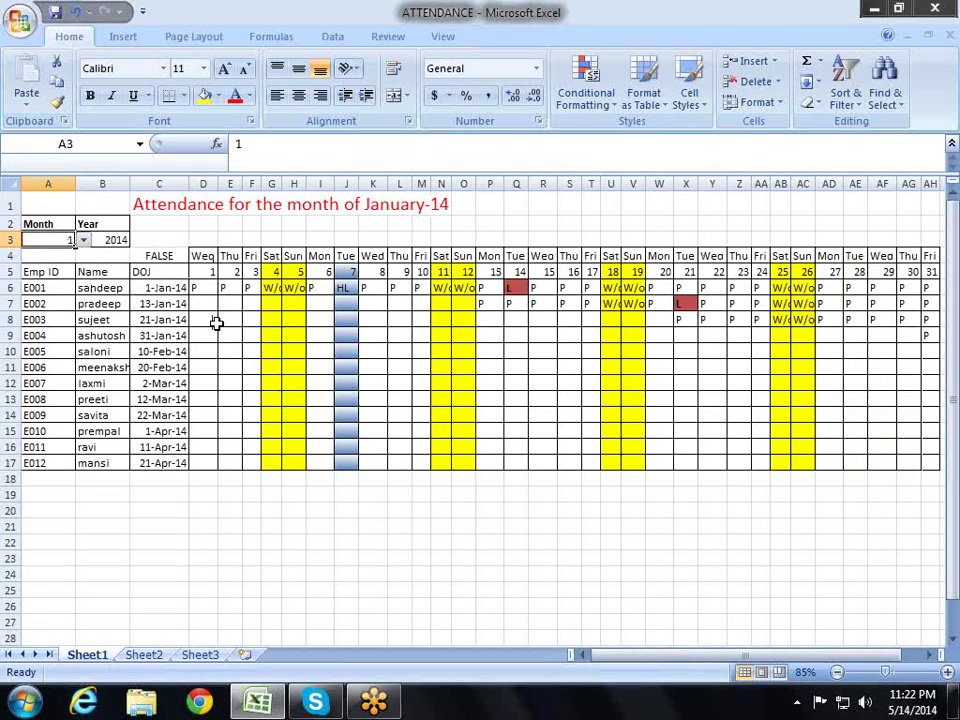
# Step: Delete the TODAY test formula from helper cell C4
pyautogui.click(145, 270)
pyautogui.click(165, 254)
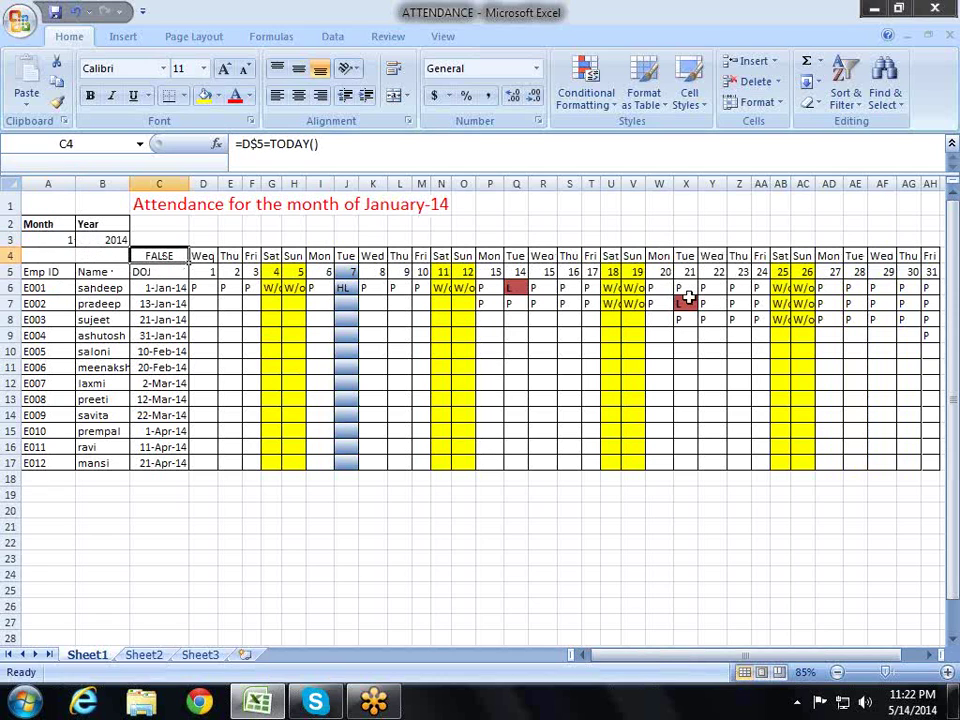
pyautogui.press('Delete')
pyautogui.press('End')
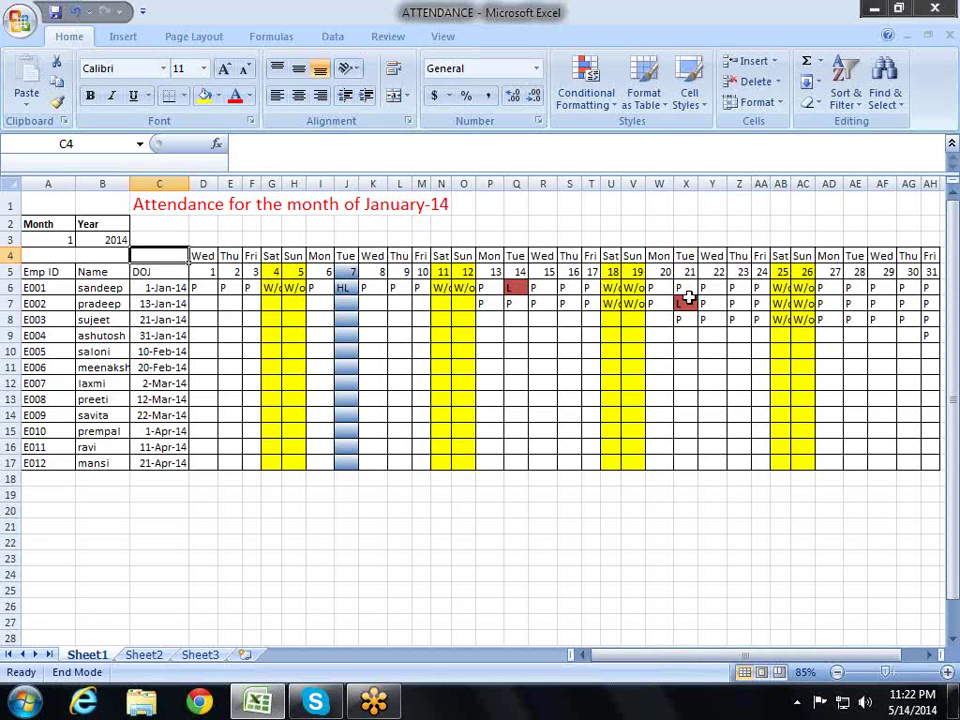
pyautogui.press('Down')
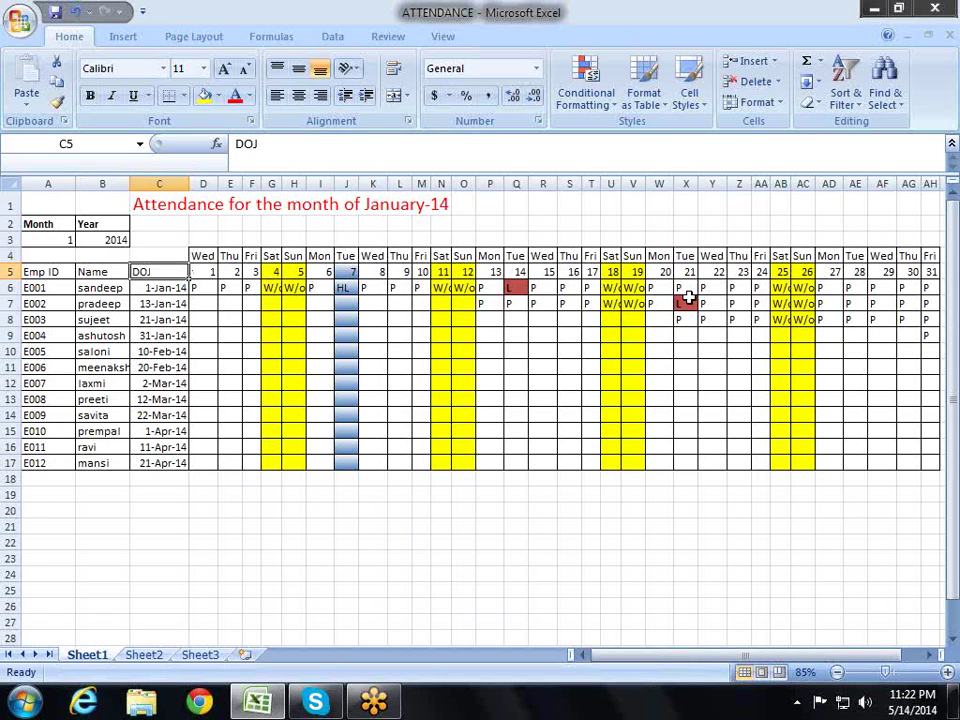
# Step: Step through the row 5 day-date formulas starting from D5
pyautogui.press('Right')
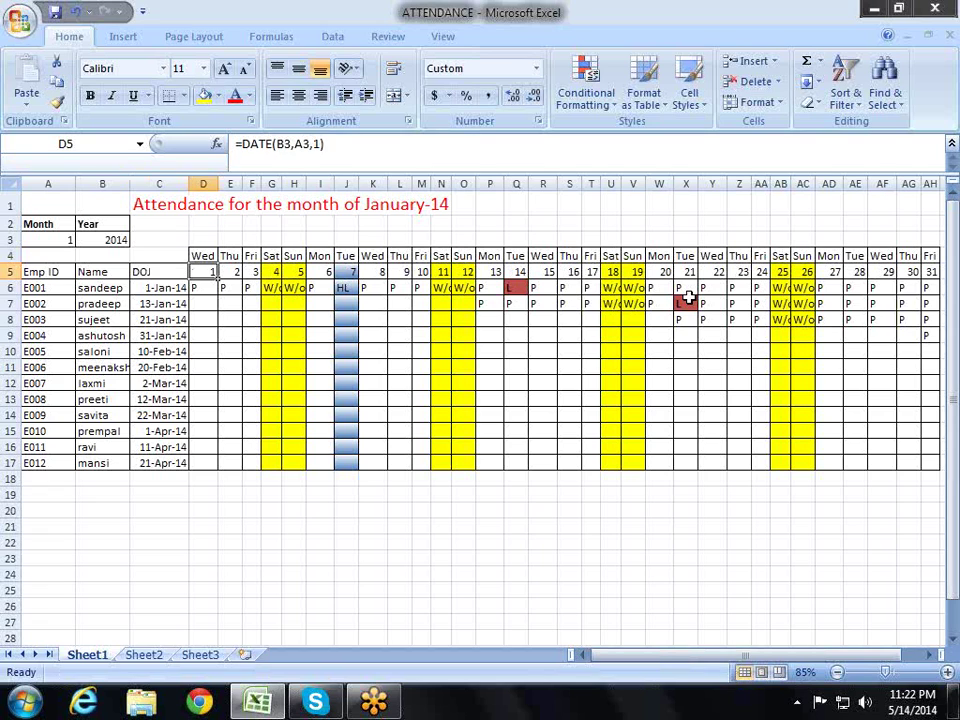
pyautogui.press('Right')
pyautogui.press('Right')
pyautogui.press('Left')
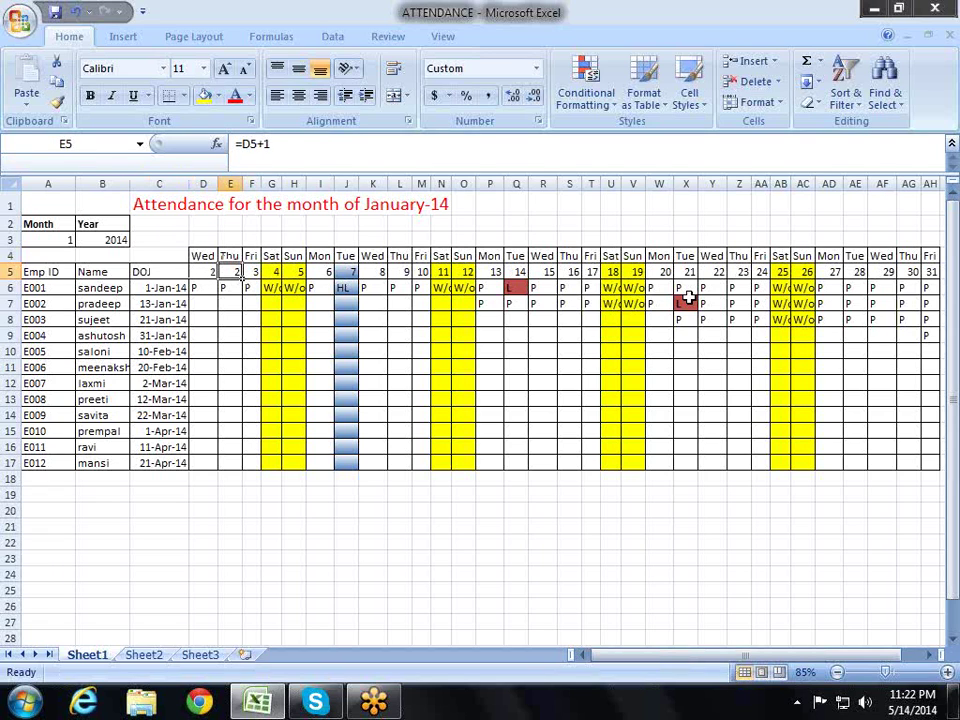
pyautogui.press('Left')
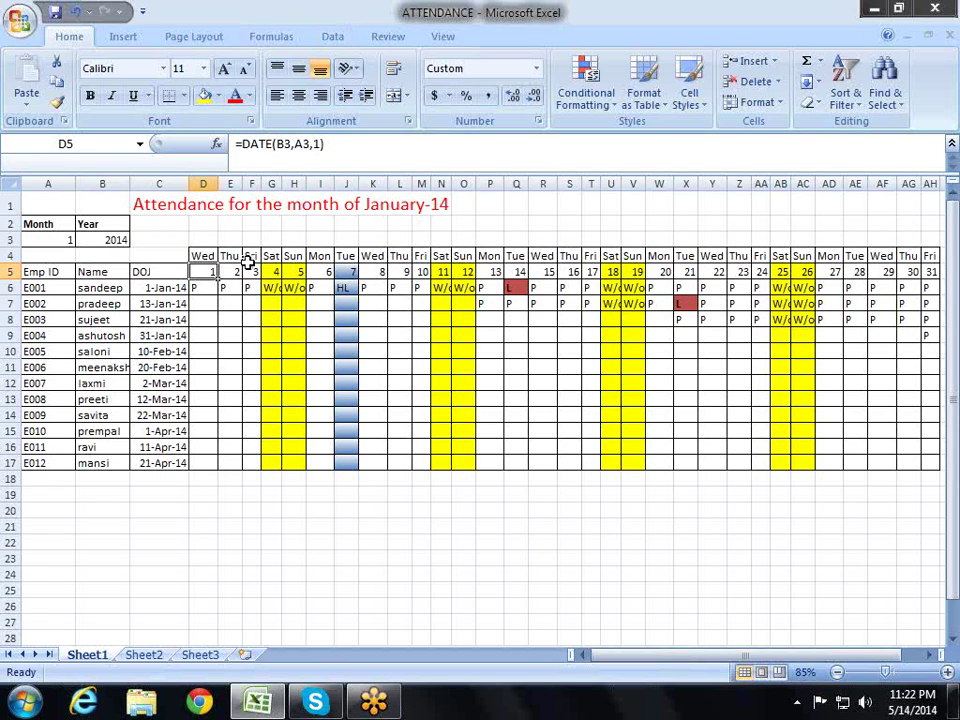
pyautogui.click(256, 271)
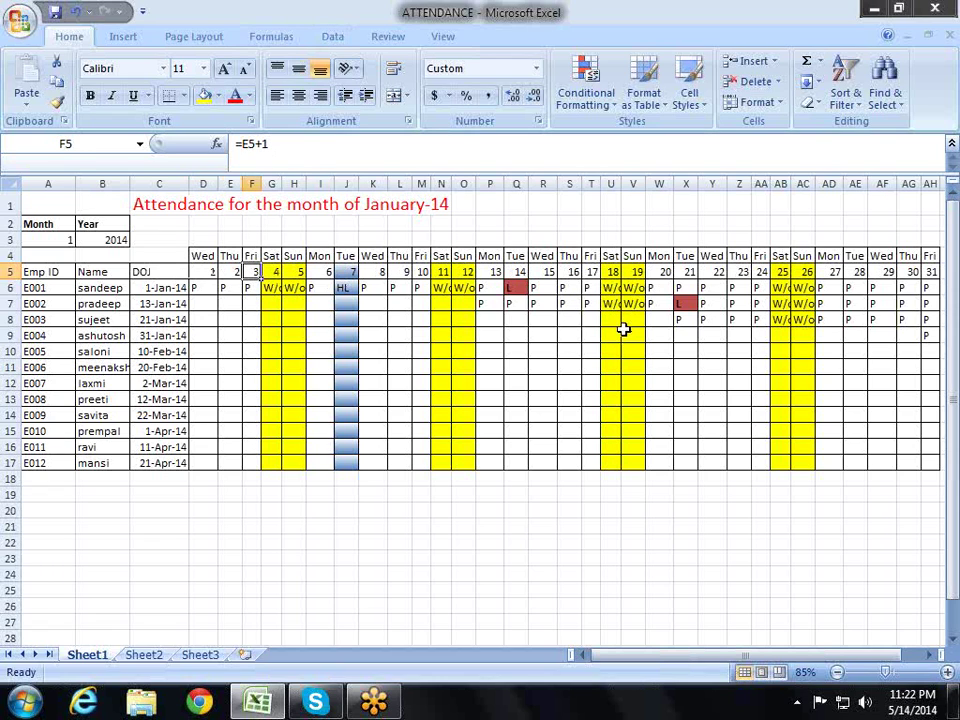
pyautogui.press('Right')
pyautogui.press('Right')
pyautogui.press('Right')
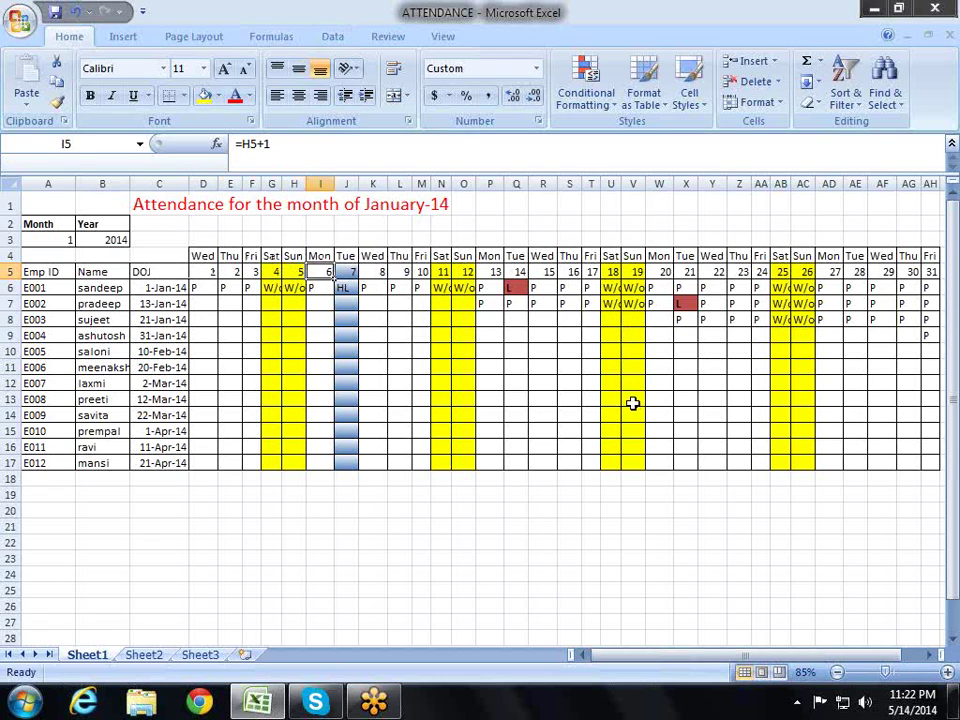
pyautogui.press('Left')
pyautogui.press('Left')
pyautogui.press('Left')
pyautogui.press('Left')
pyautogui.press('Left')
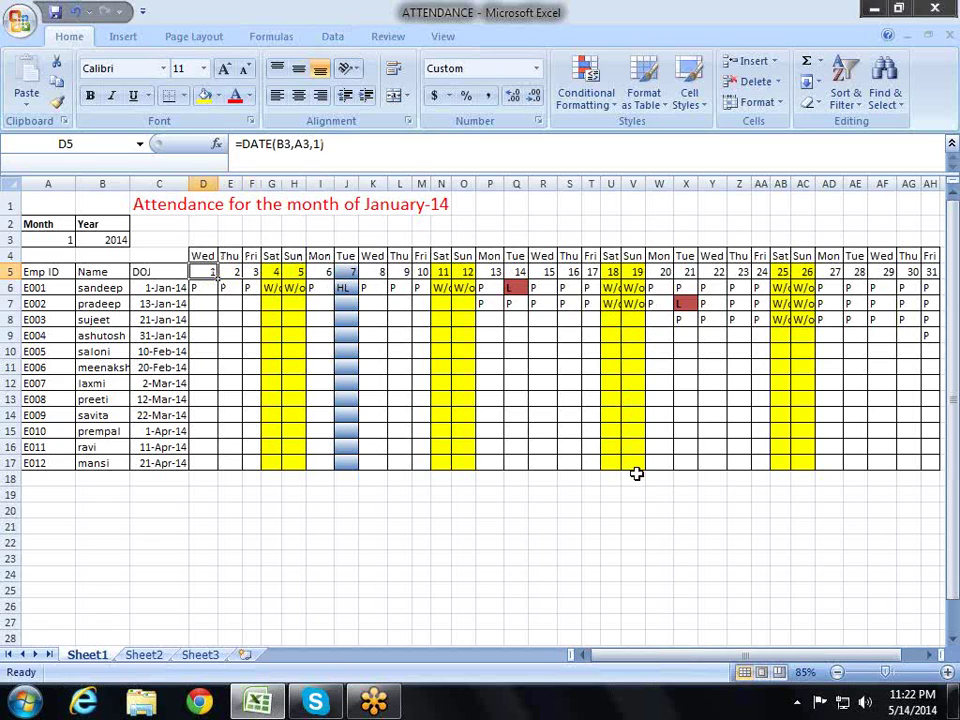
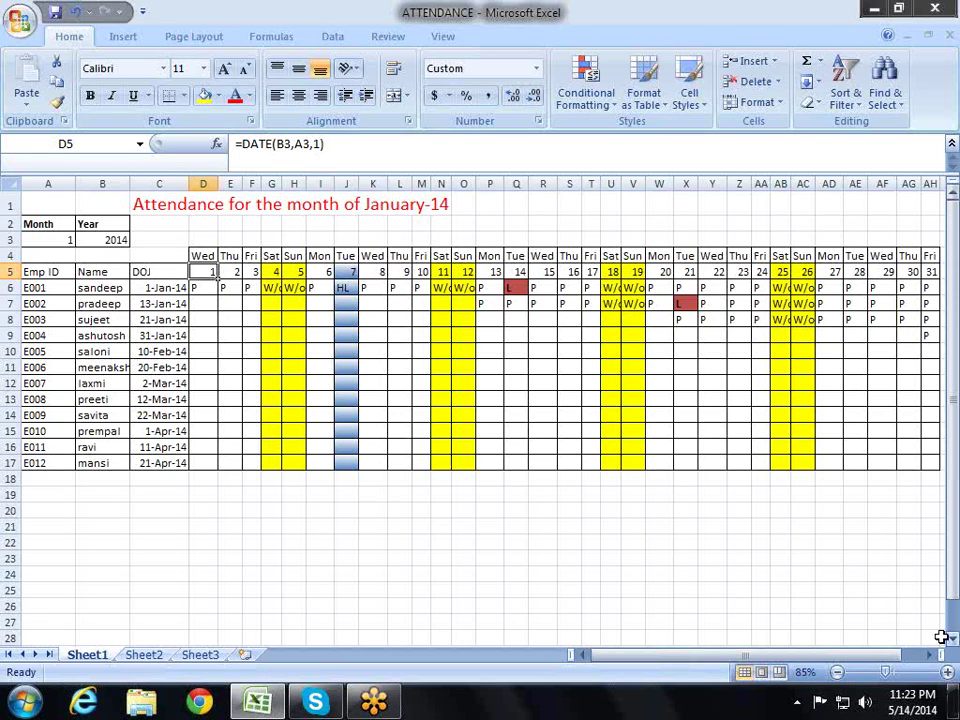
# Step: Pick Tuesday, May 6, 2014 as the new system date in Windows' Date and Time settings
pyautogui.click(910, 705)
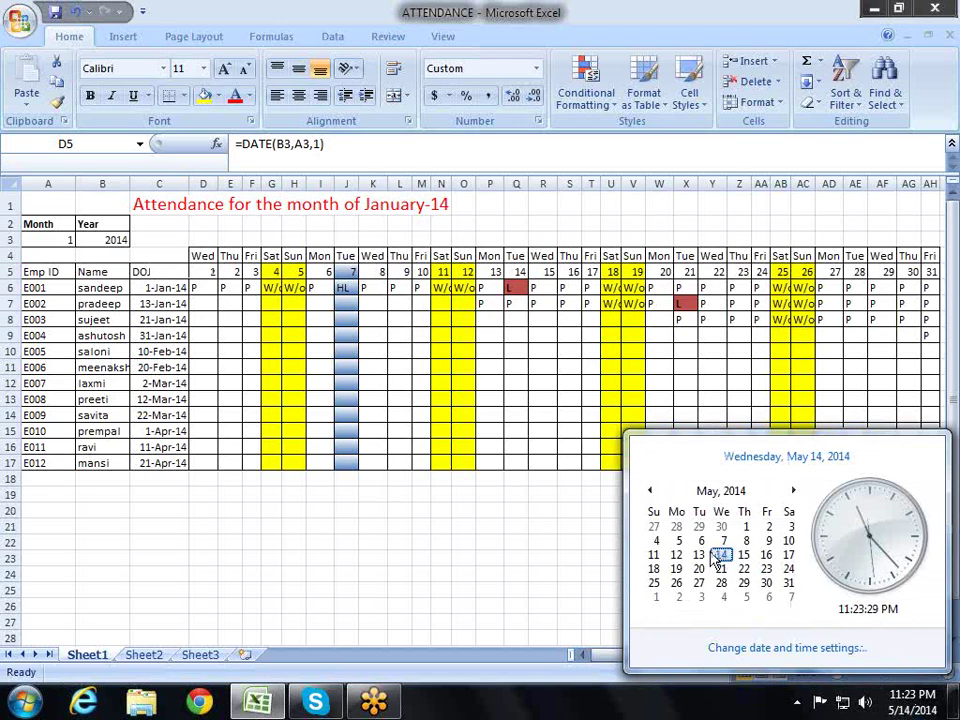
pyautogui.click(698, 583)
pyautogui.click(700, 543)
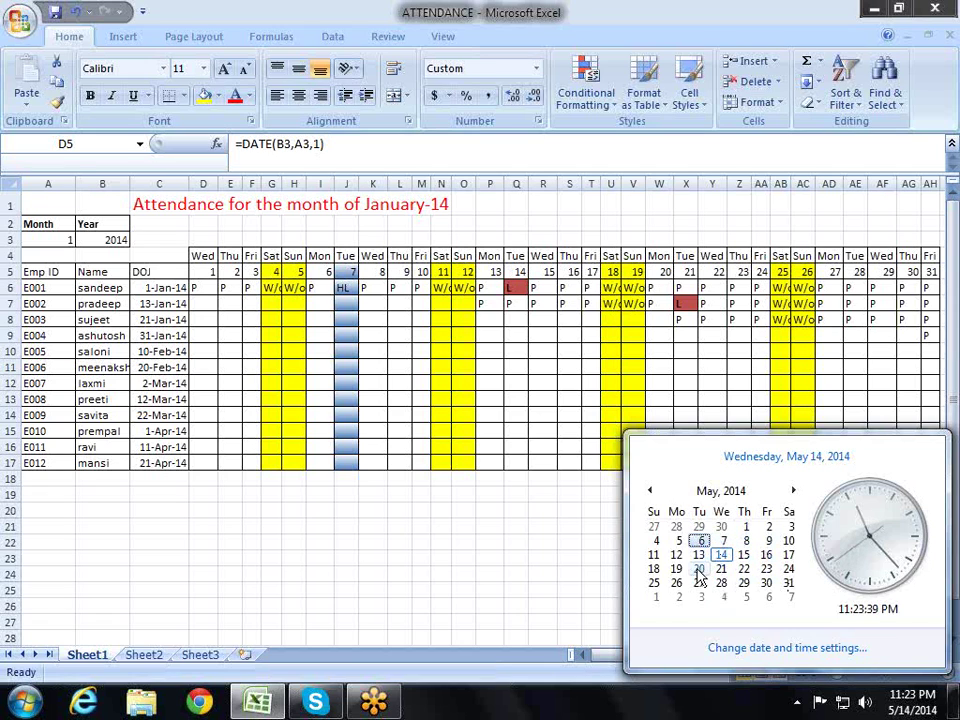
pyautogui.click(795, 650)
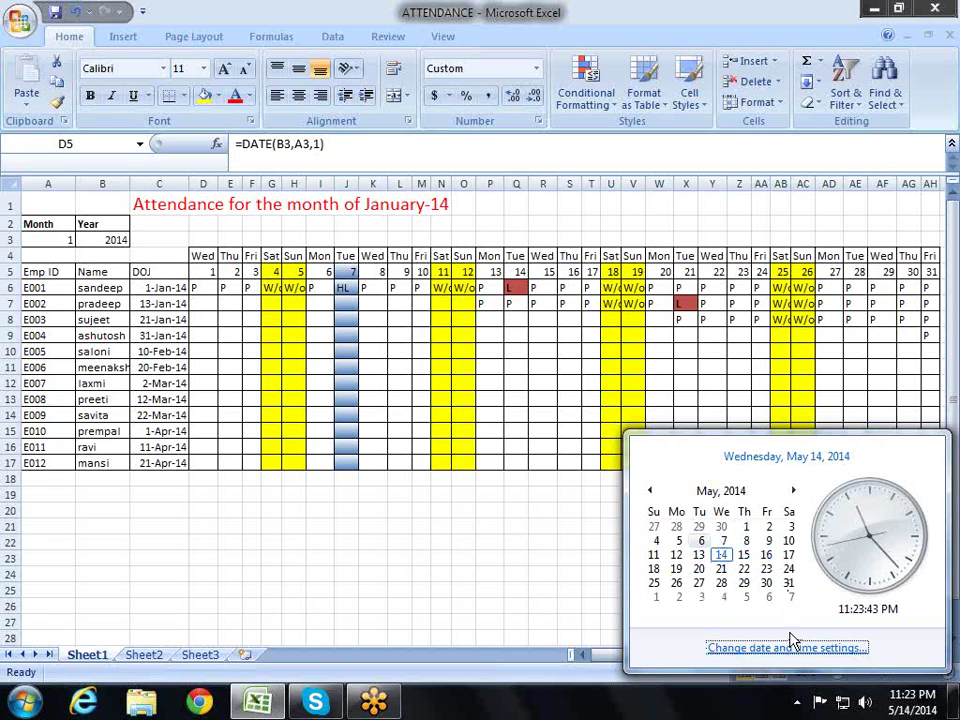
pyautogui.click(787, 652)
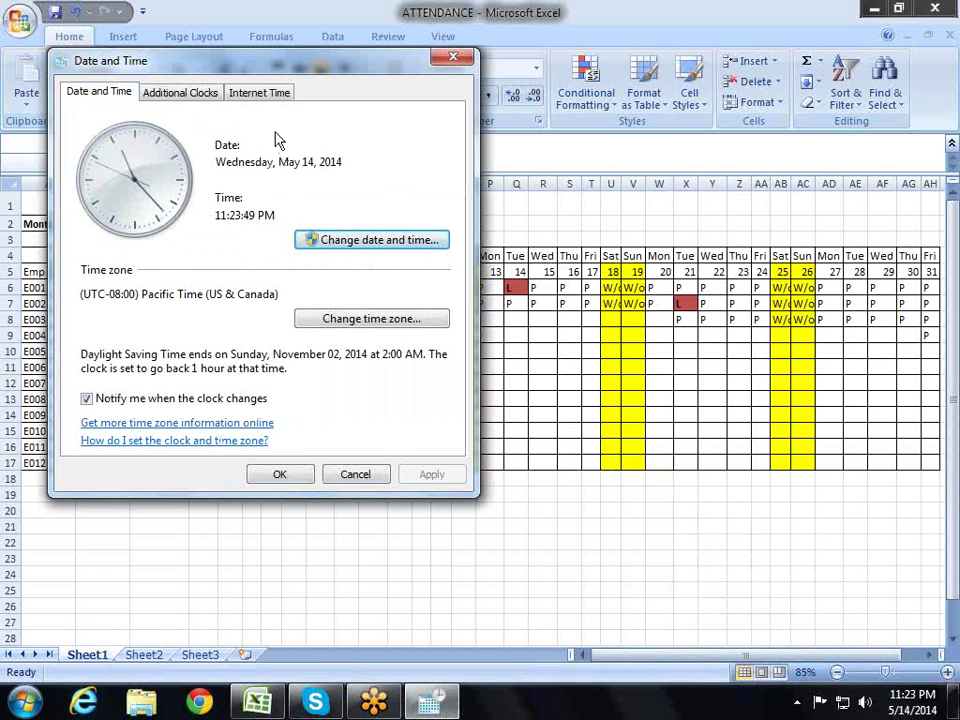
pyautogui.click(382, 240)
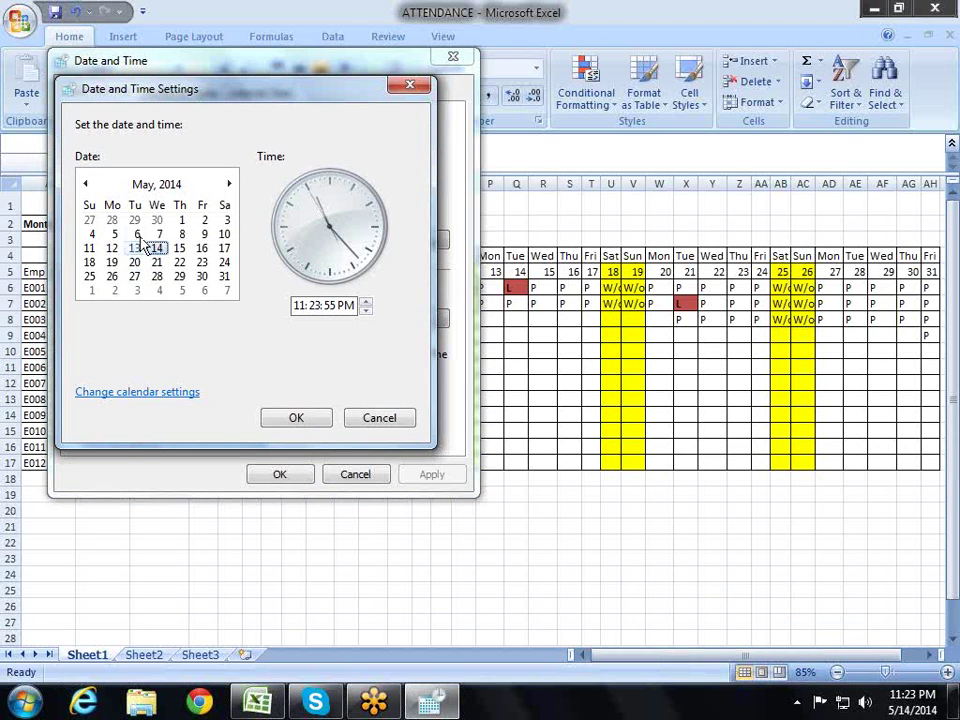
pyautogui.click(137, 234)
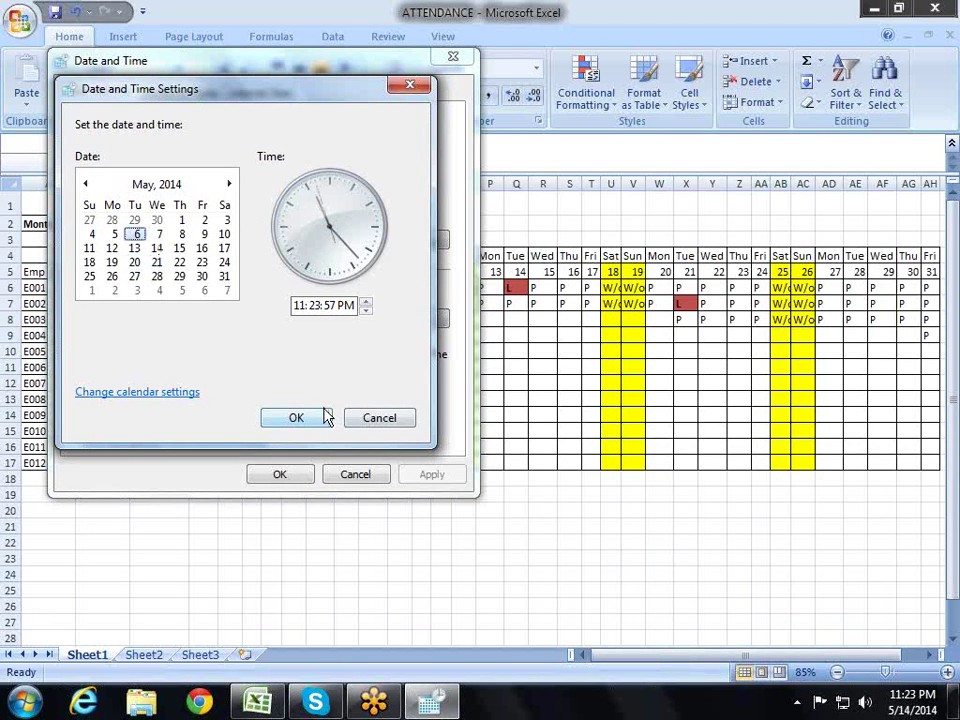
pyautogui.click(324, 417)
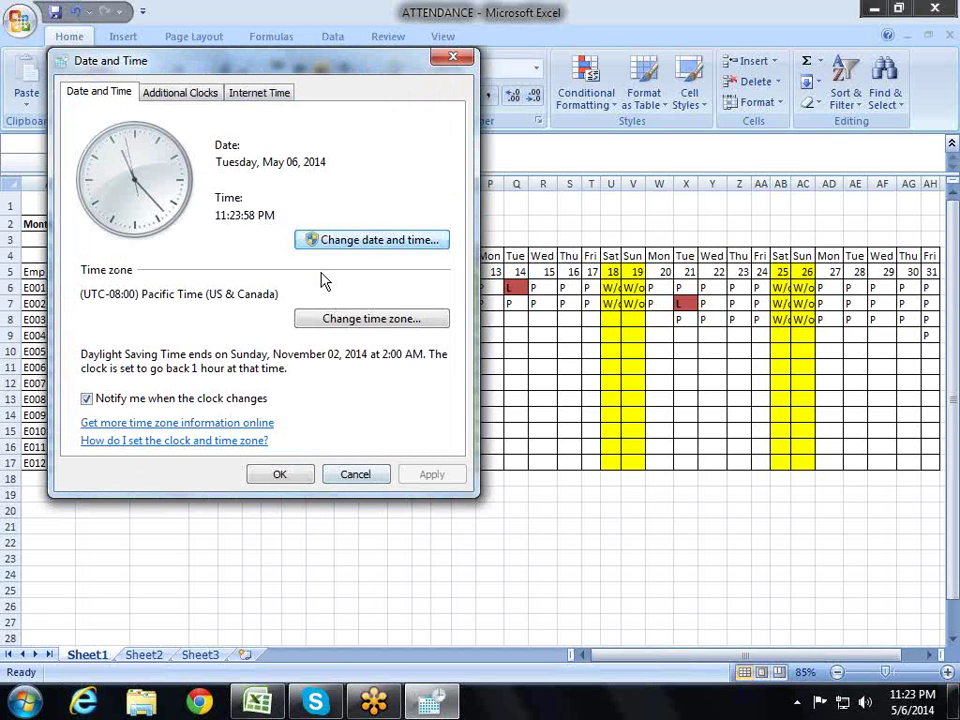
# Step: Apply the May 6 date and select the Month cell A3 on the attendance sheet
pyautogui.click(280, 475)
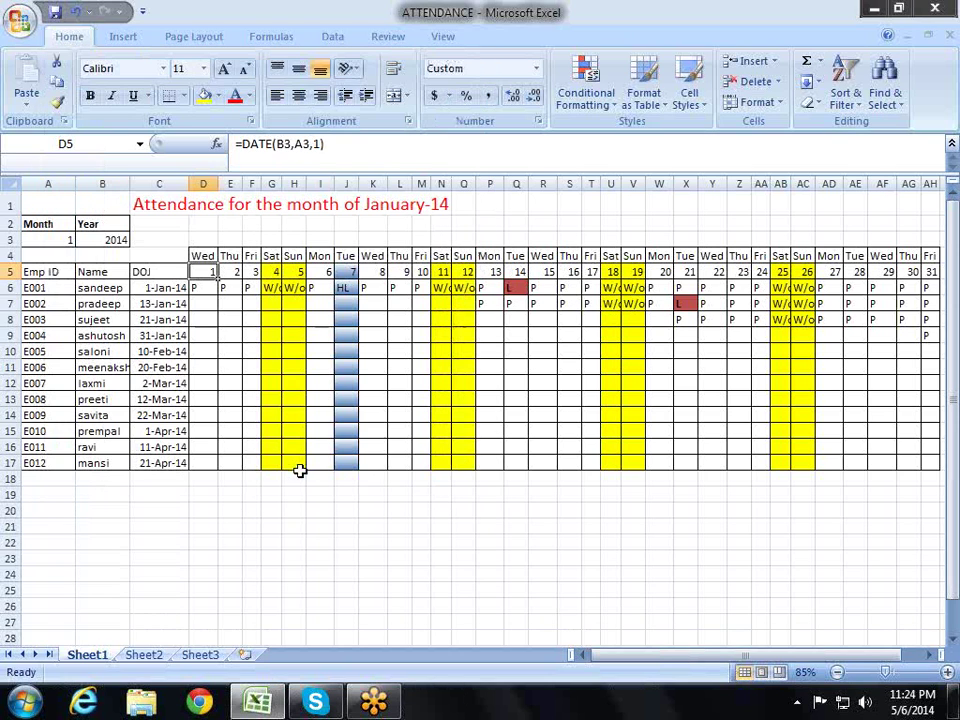
pyautogui.click(364, 544)
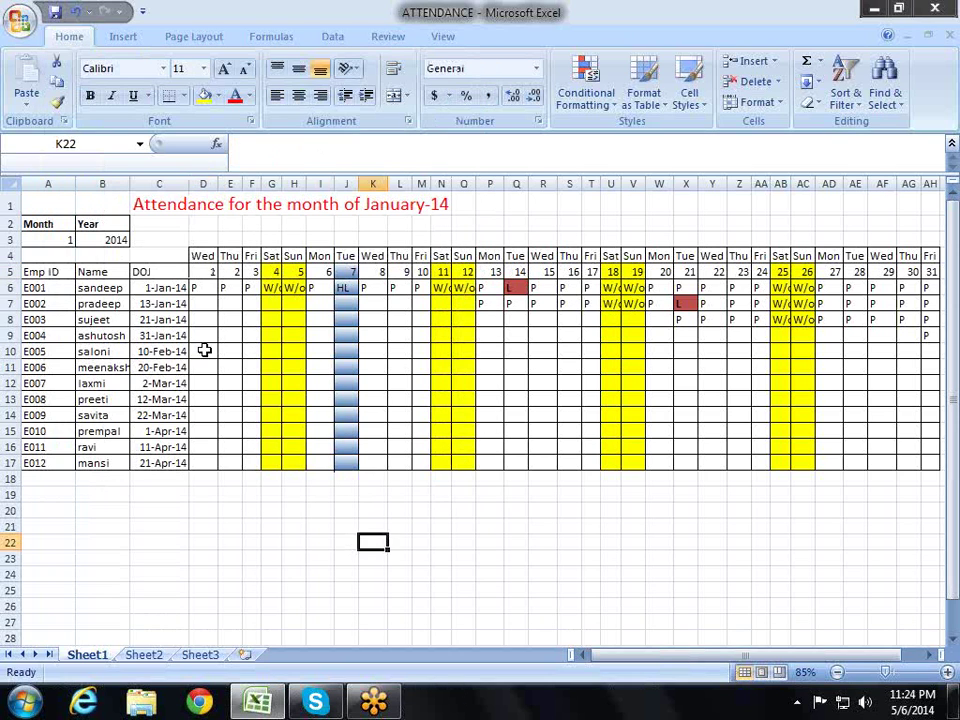
pyautogui.click(79, 240)
# Step: Switch the Month dropdown to 6, then back to 5 to refresh May-14 attendance
pyautogui.click(82, 240)
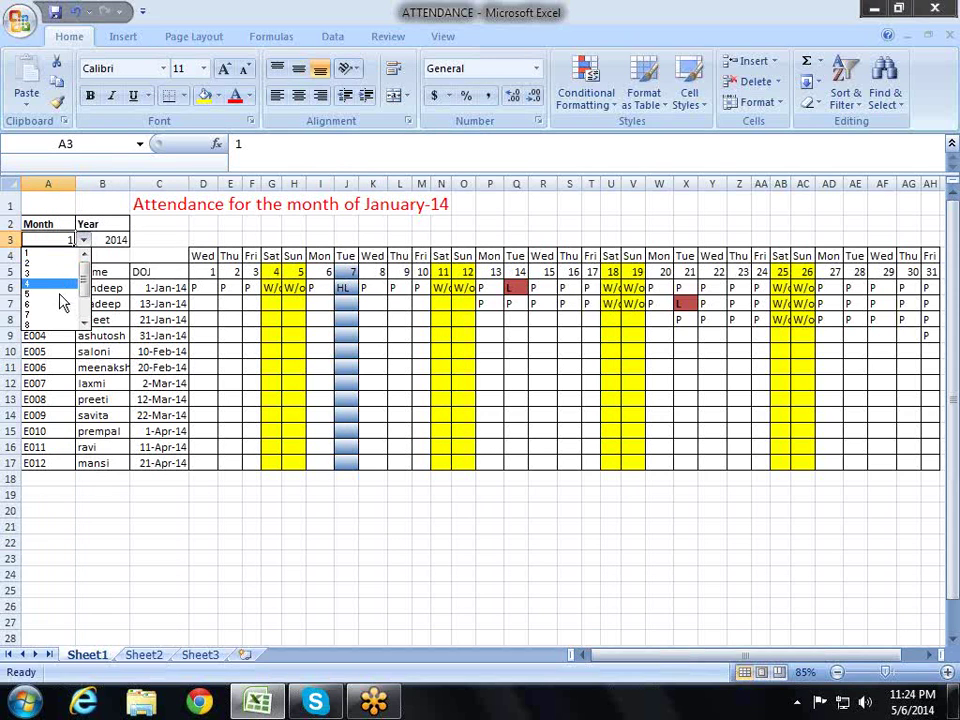
pyautogui.click(59, 307)
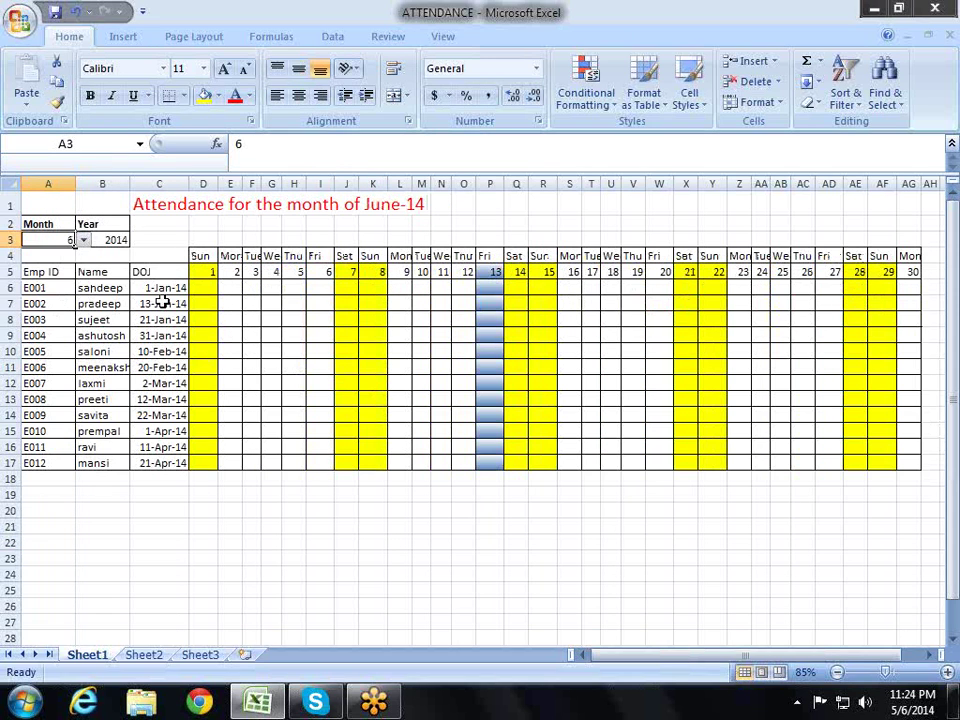
pyautogui.click(85, 240)
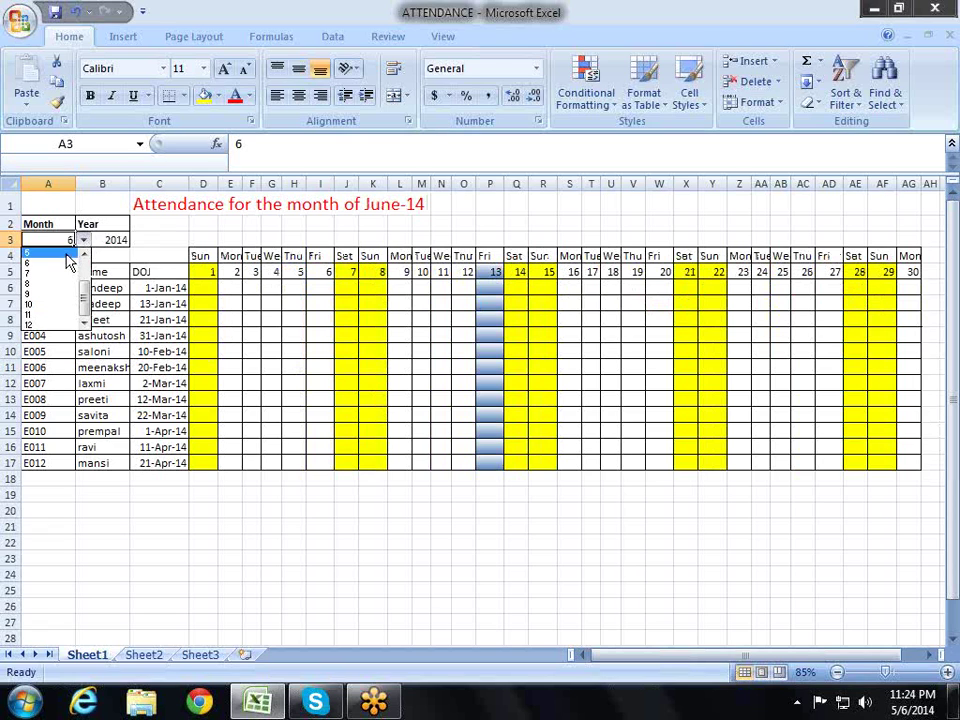
pyautogui.click(66, 253)
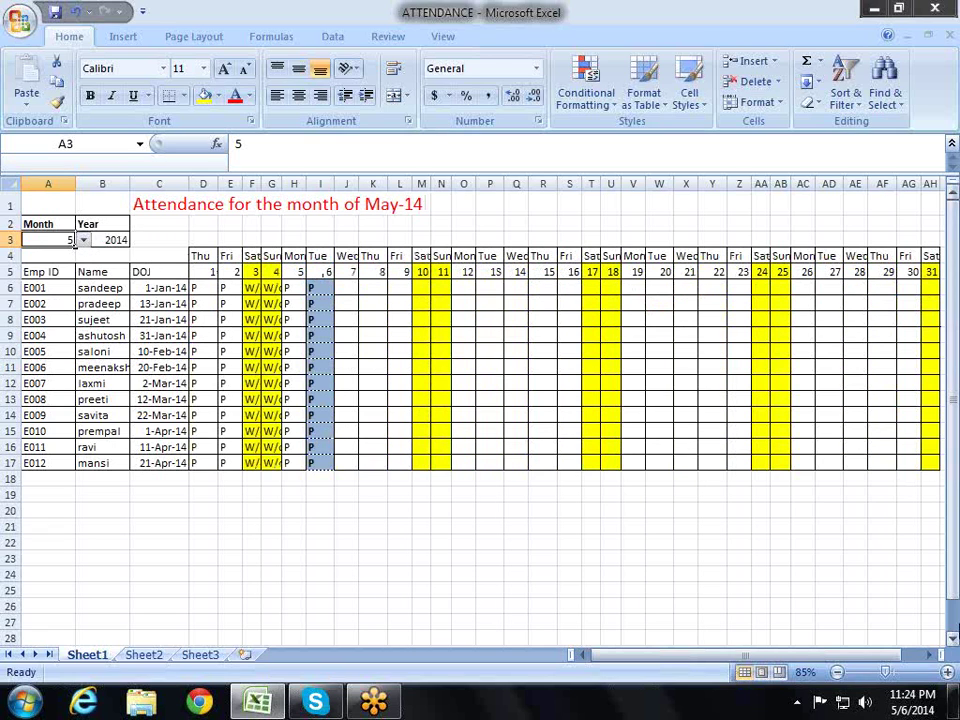
pyautogui.click(913, 705)
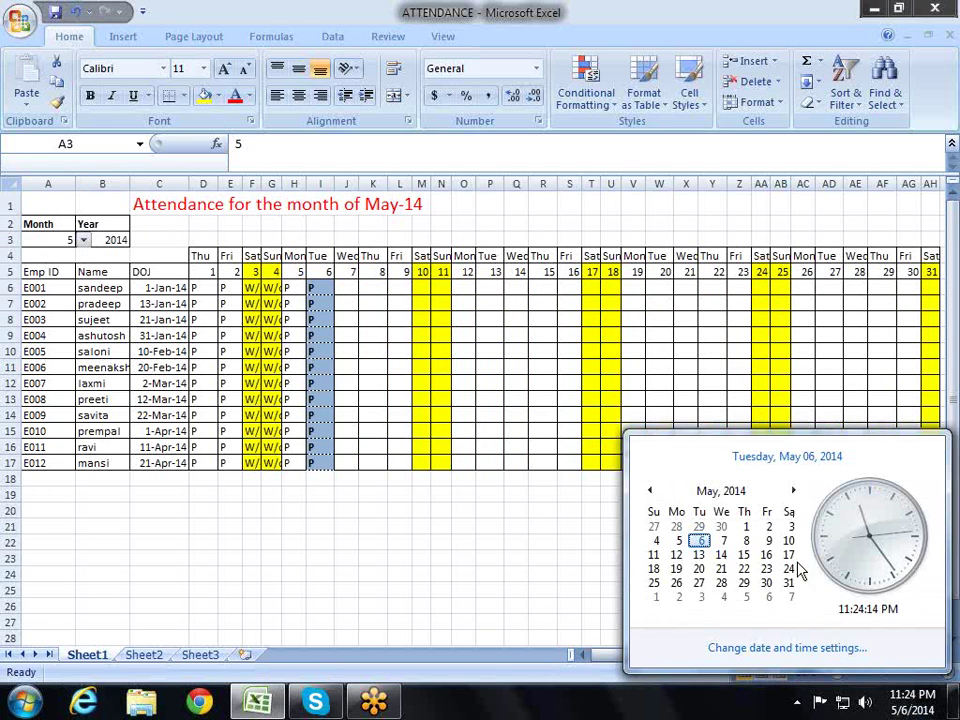
# Step: Reset the system date to Wednesday, May 14, 2014 and close the date settings
pyautogui.click(790, 648)
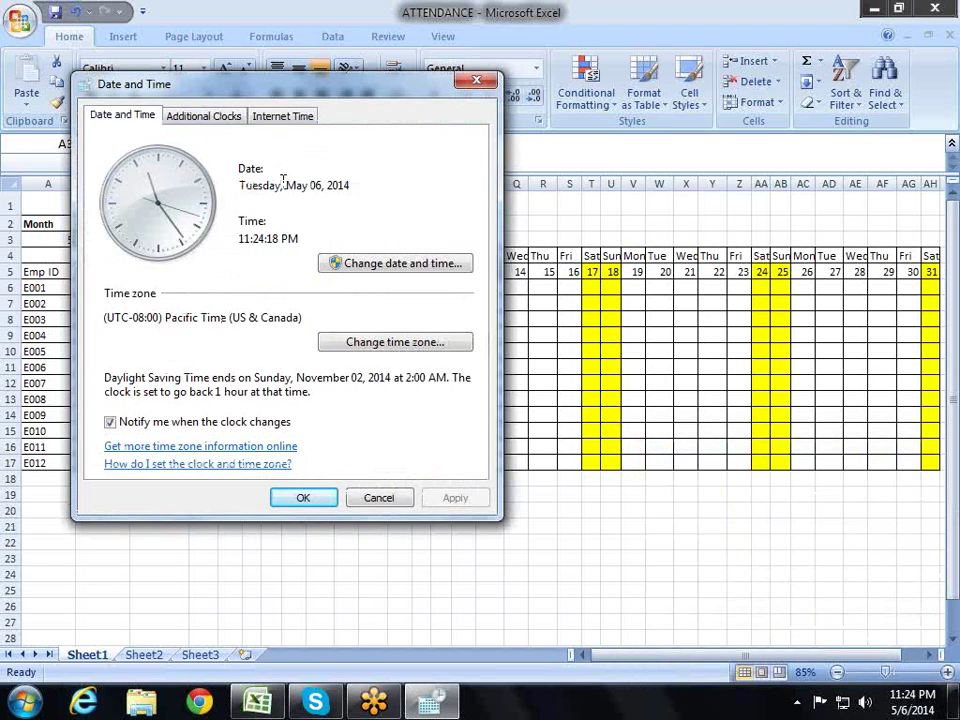
pyautogui.click(392, 264)
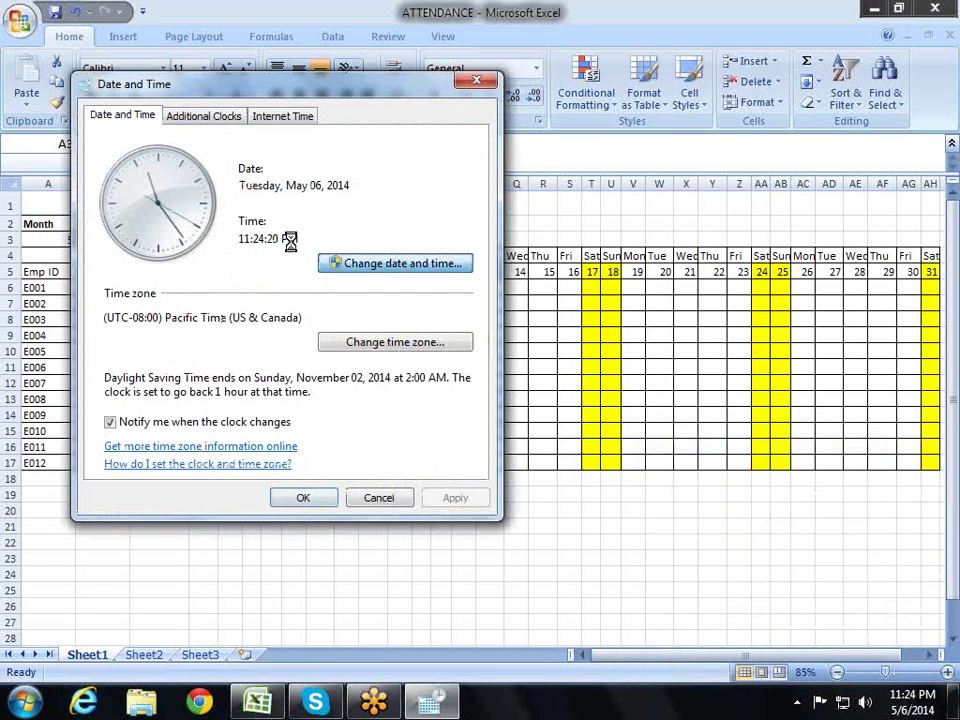
pyautogui.click(182, 272)
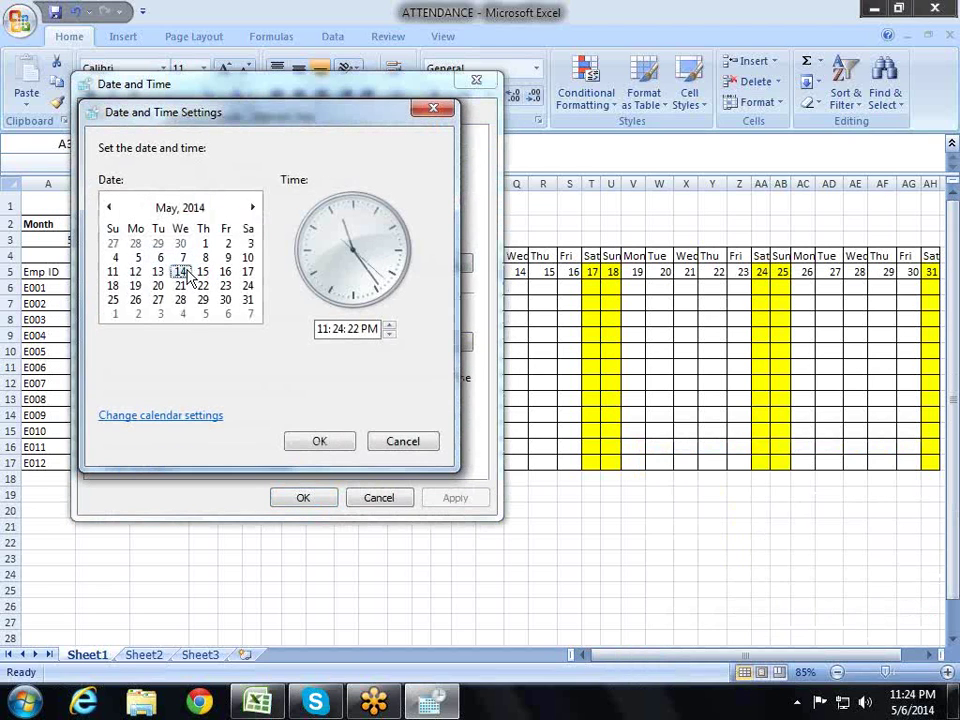
pyautogui.click(319, 441)
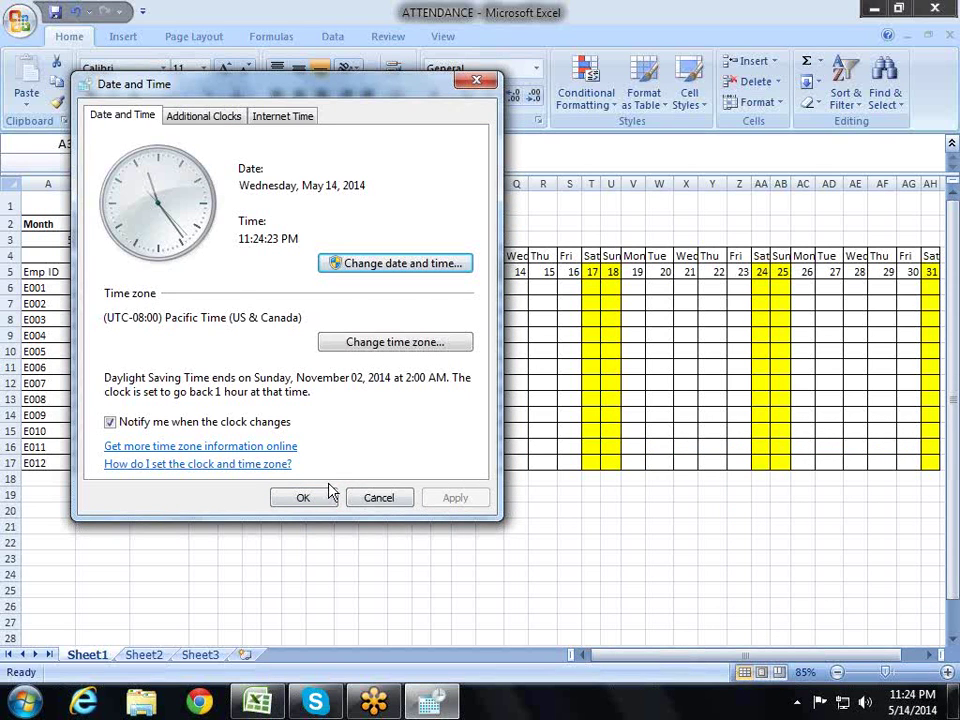
pyautogui.click(328, 499)
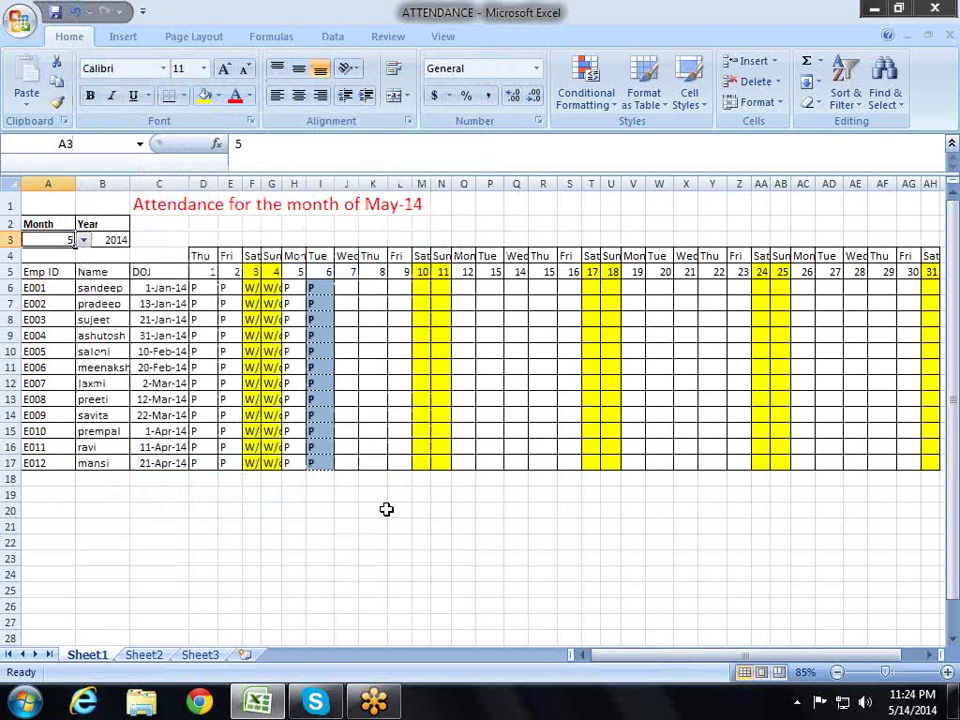
# Step: Review the Calculation Options on the Formulas tab, then return the workbook window to full screen
pyautogui.click(295, 557)
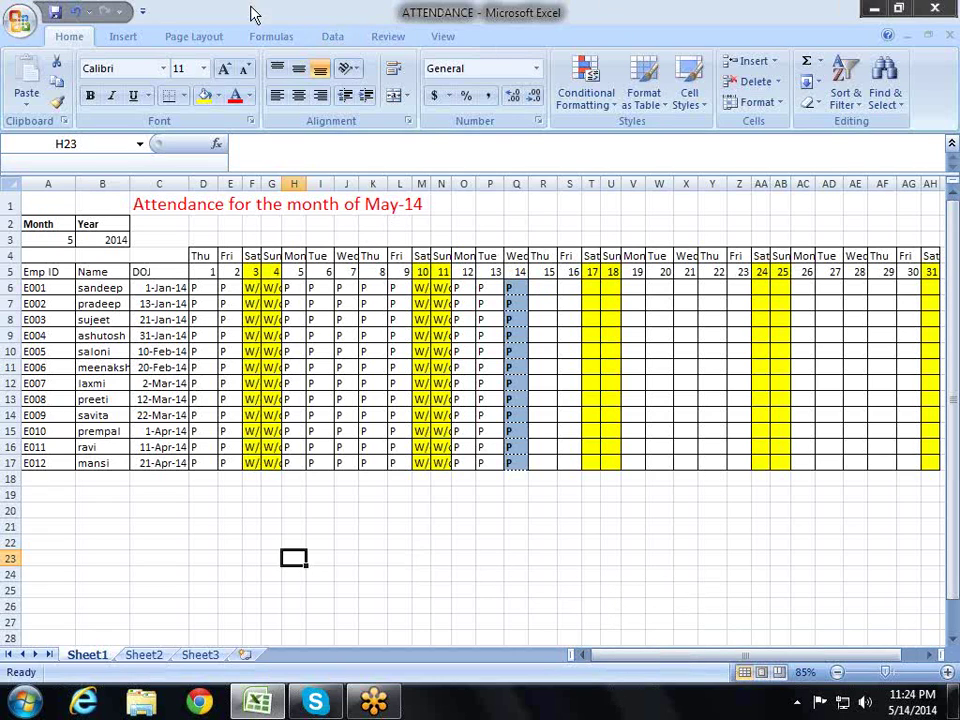
pyautogui.click(268, 38)
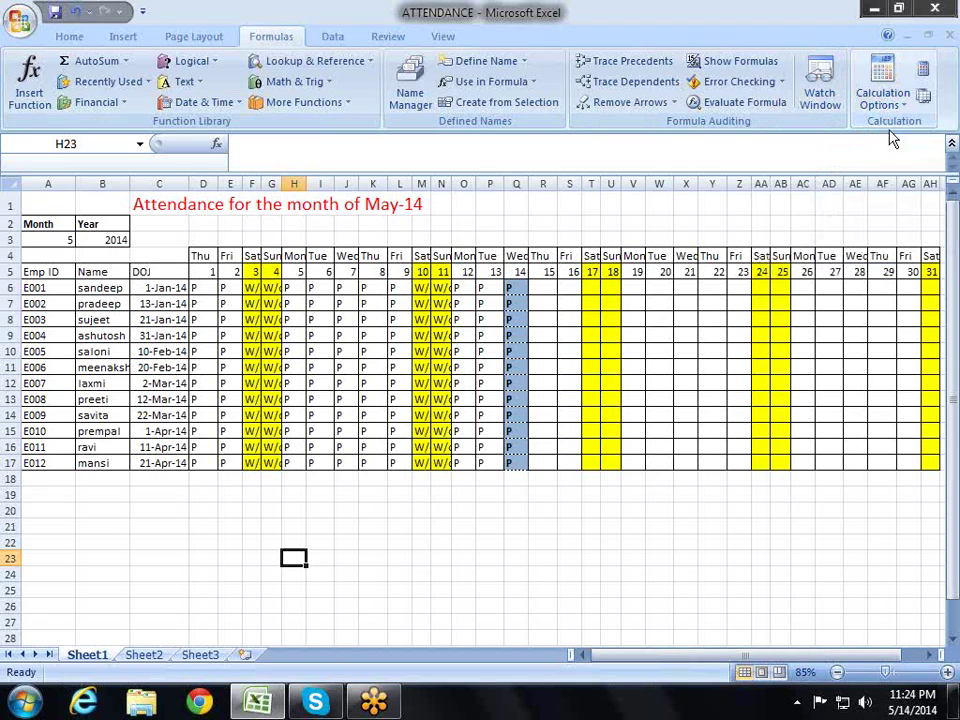
pyautogui.press('super+Left')
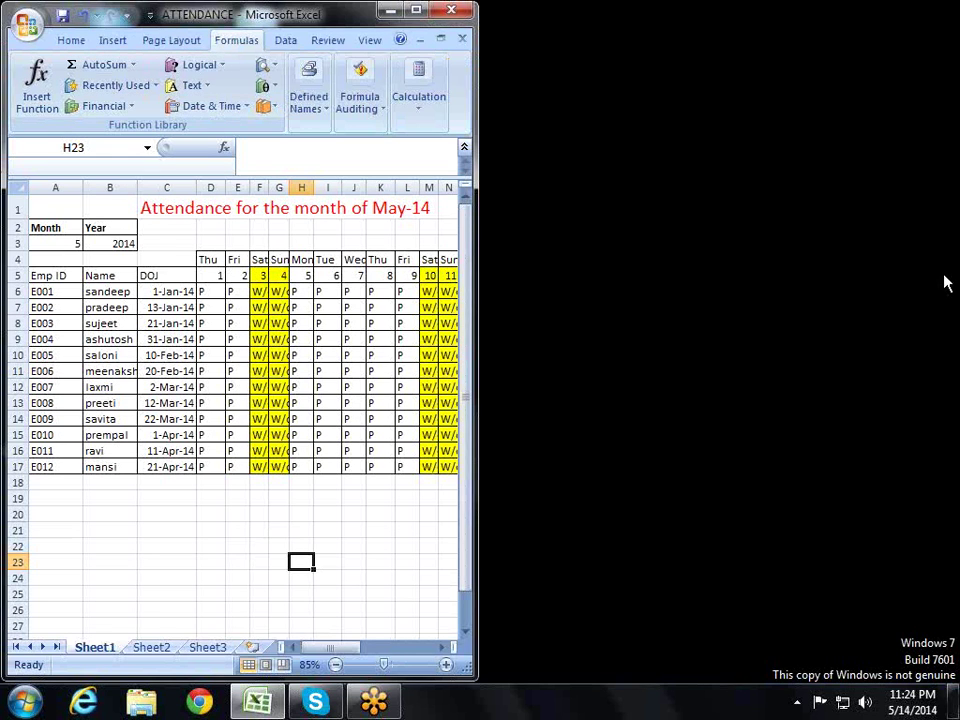
pyautogui.click(421, 96)
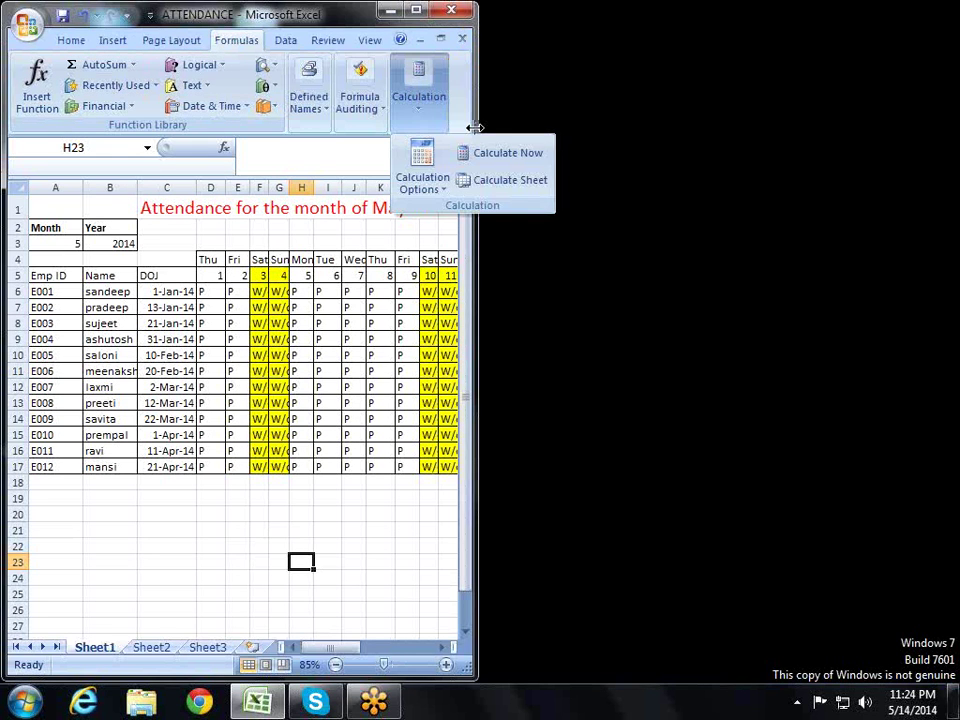
pyautogui.click(356, 568)
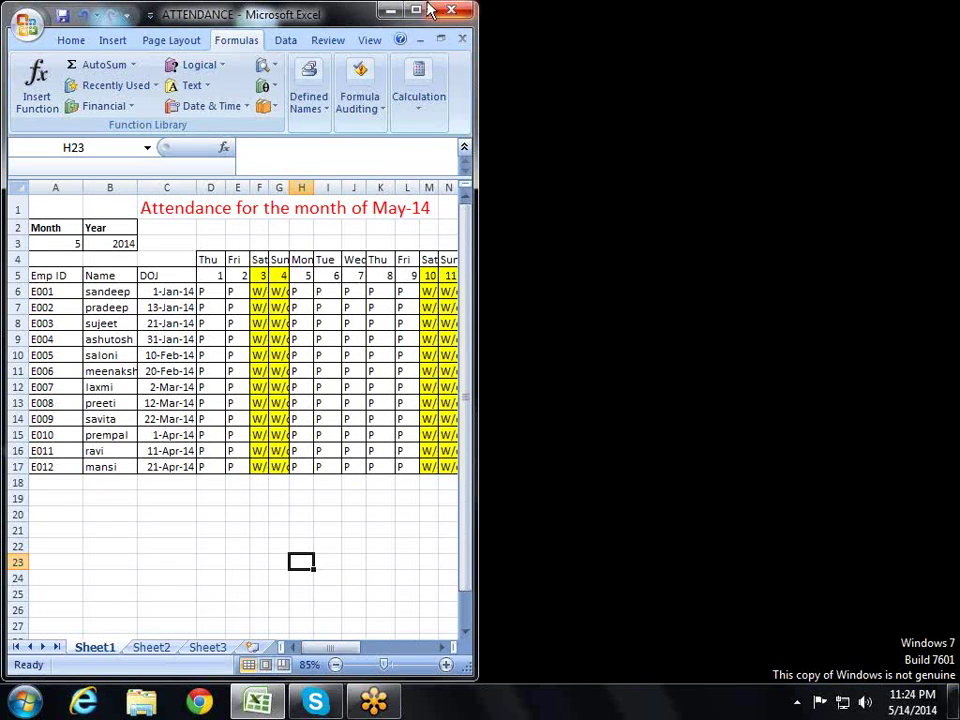
pyautogui.click(428, 9)
# Step: Inspect the formulas in cells G10, J7, N8 and P7–P13 in the formula bar
pyautogui.click(271, 351)
pyautogui.click(335, 305)
pyautogui.click(441, 319)
pyautogui.click(490, 335)
pyautogui.click(488, 367)
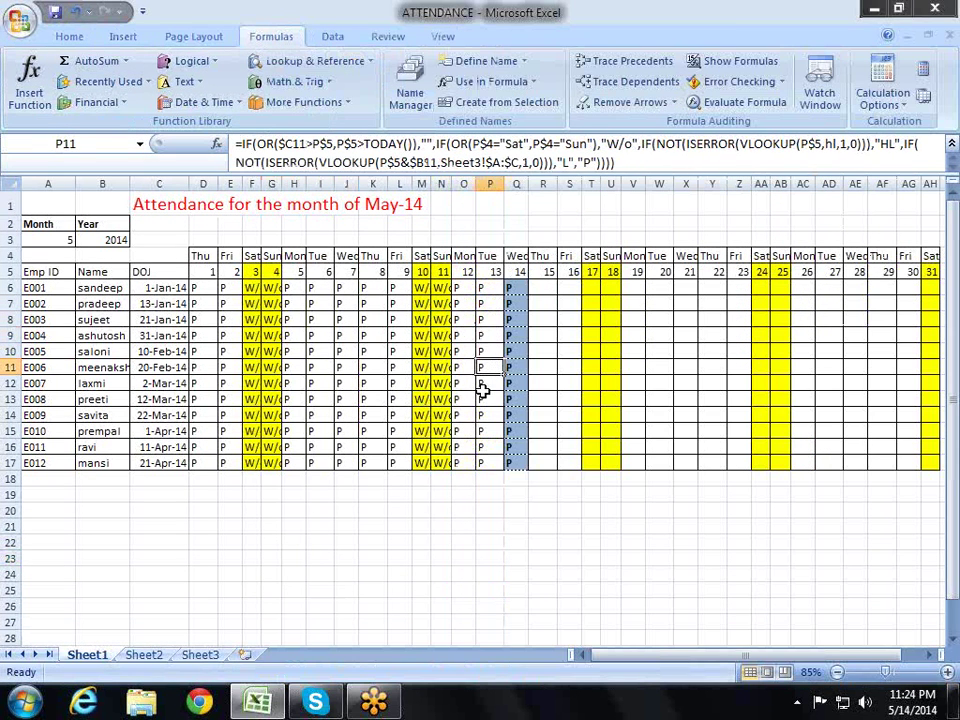
pyautogui.click(480, 395)
pyautogui.click(490, 304)
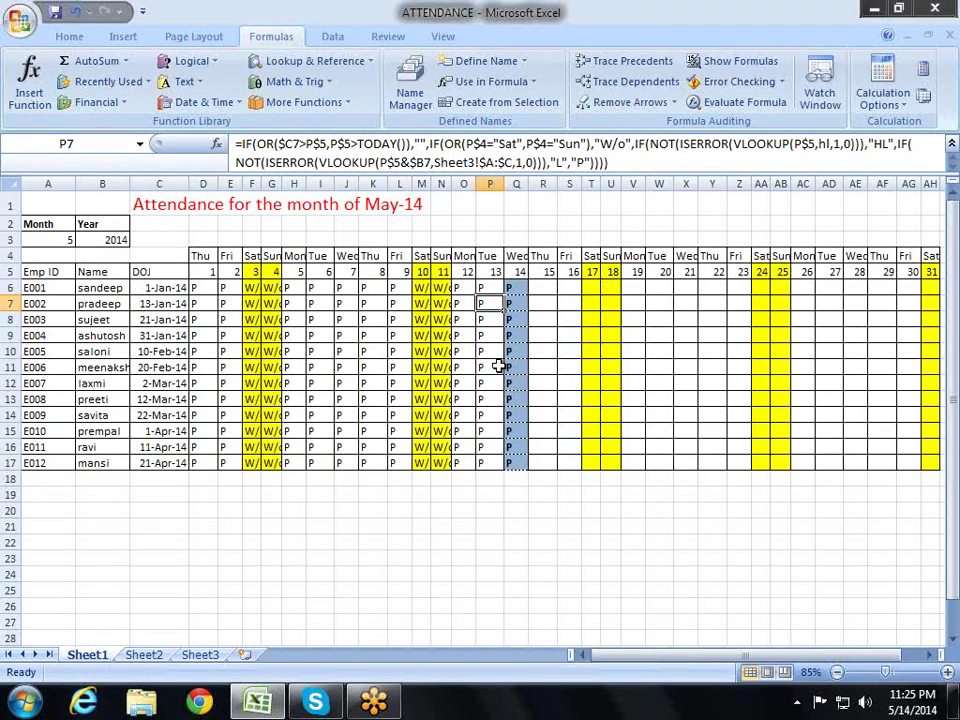
# Step: Inspect the Q7–Q14 formulas, then close the ATTENDANCE workbook and exit Excel
pyautogui.click(514, 305)
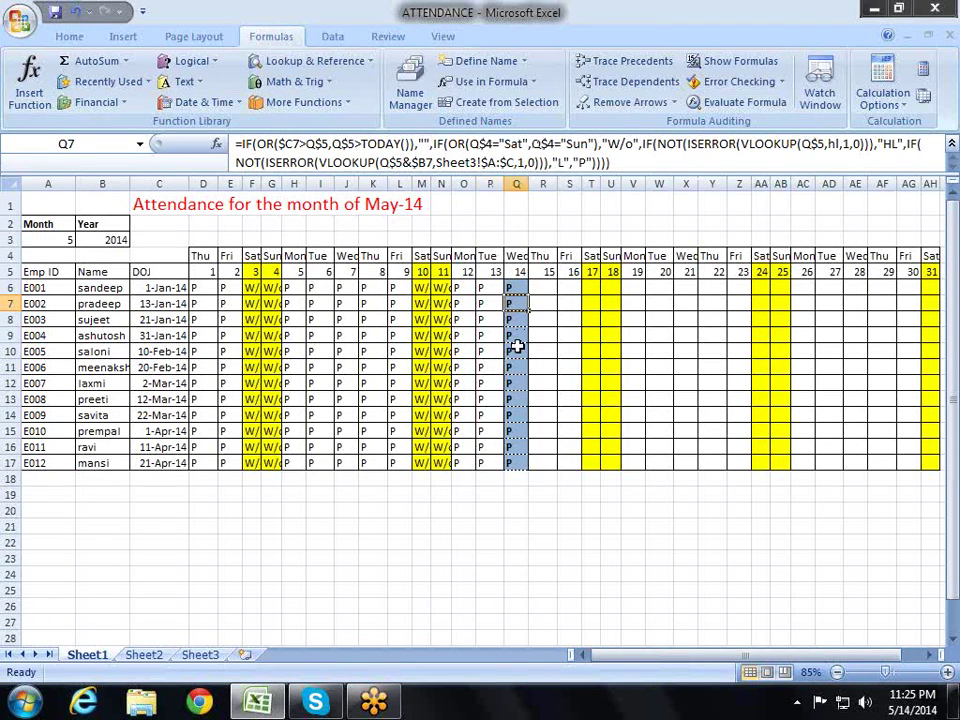
pyautogui.click(516, 351)
pyautogui.click(517, 382)
pyautogui.click(515, 414)
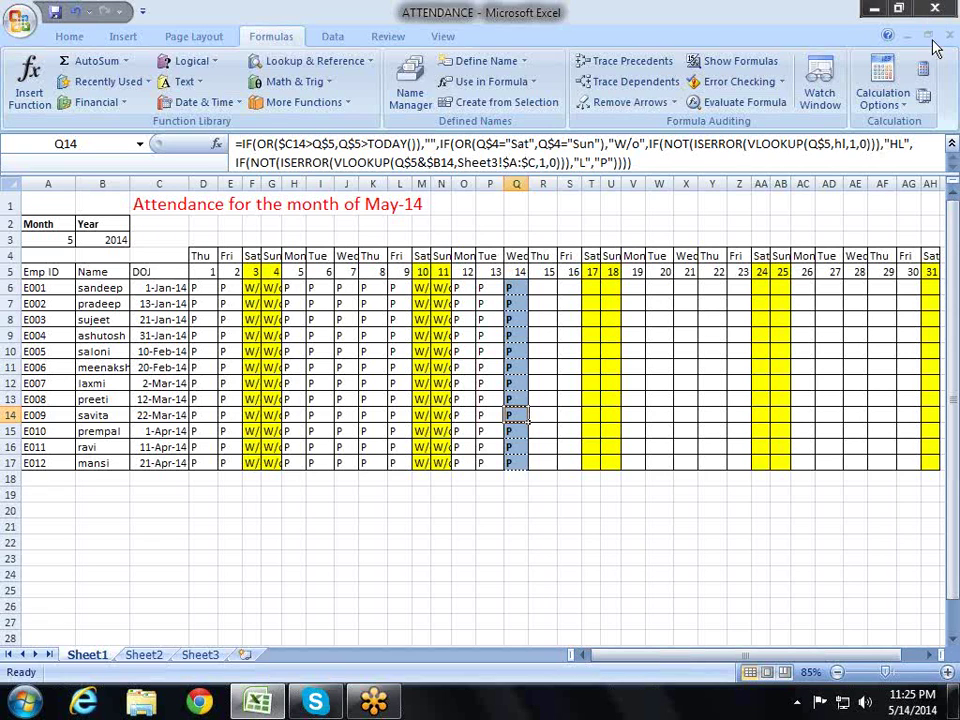
pyautogui.click(945, 8)
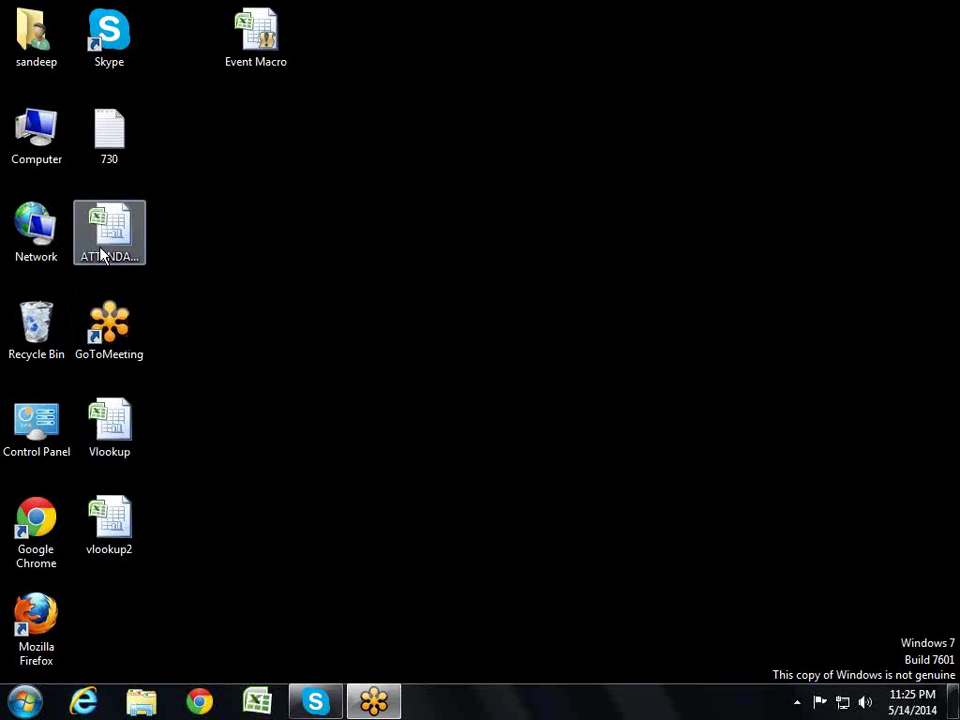
# Step: Select the ATTENDANCE file on the desktop and bring up Skype's contact conversation
pyautogui.click(103, 240)
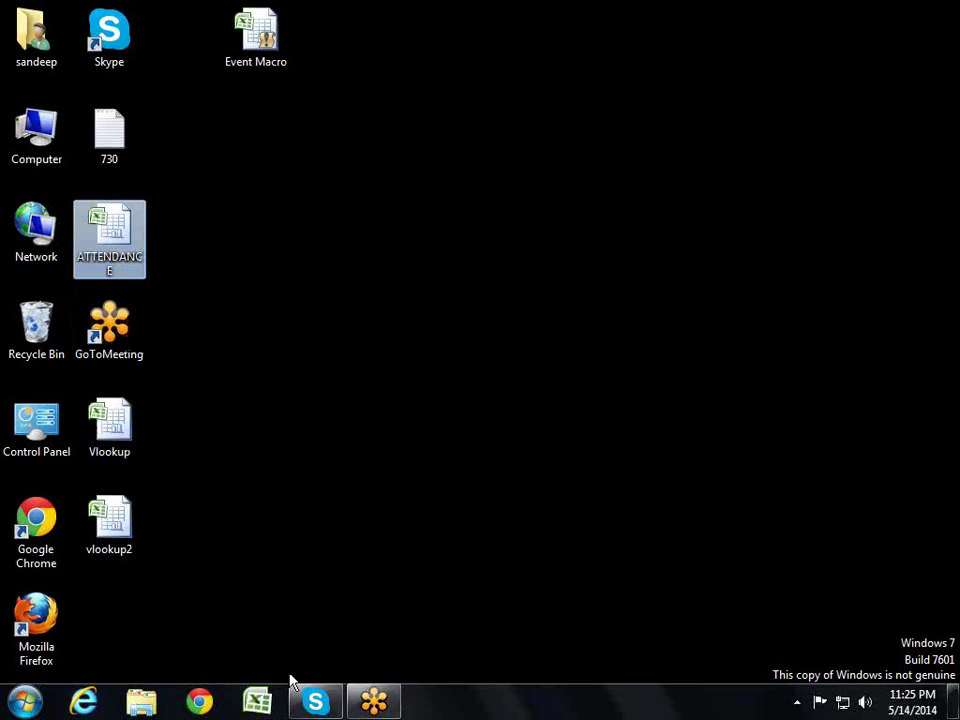
pyautogui.click(315, 702)
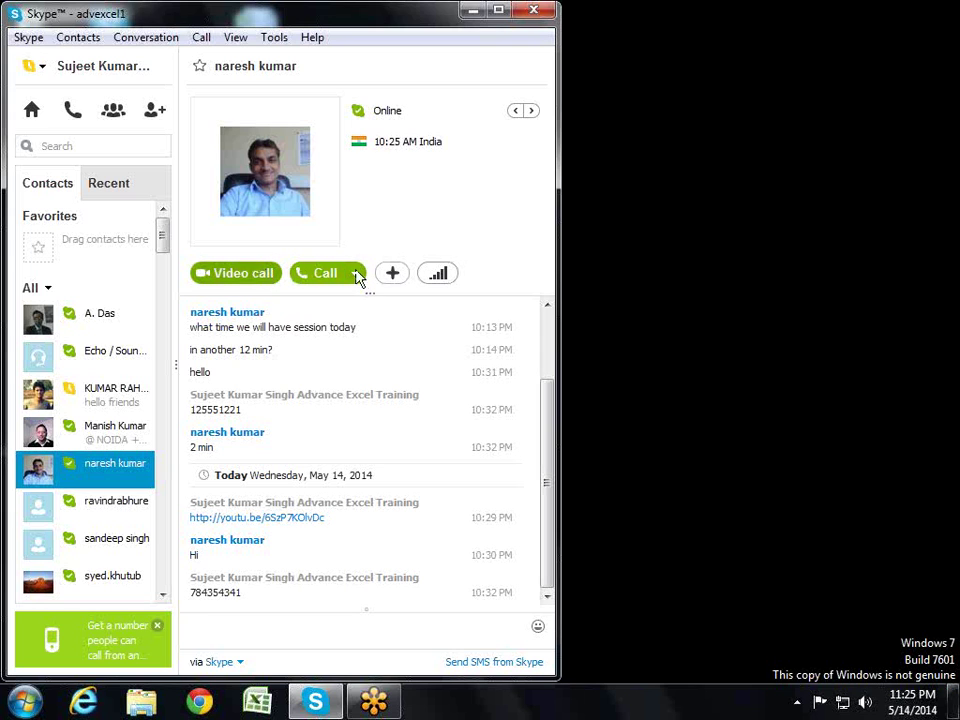
# Step: Send ATTENDANCE.xlsx from the Desktop folder to the open Skype contact
pyautogui.click(392, 274)
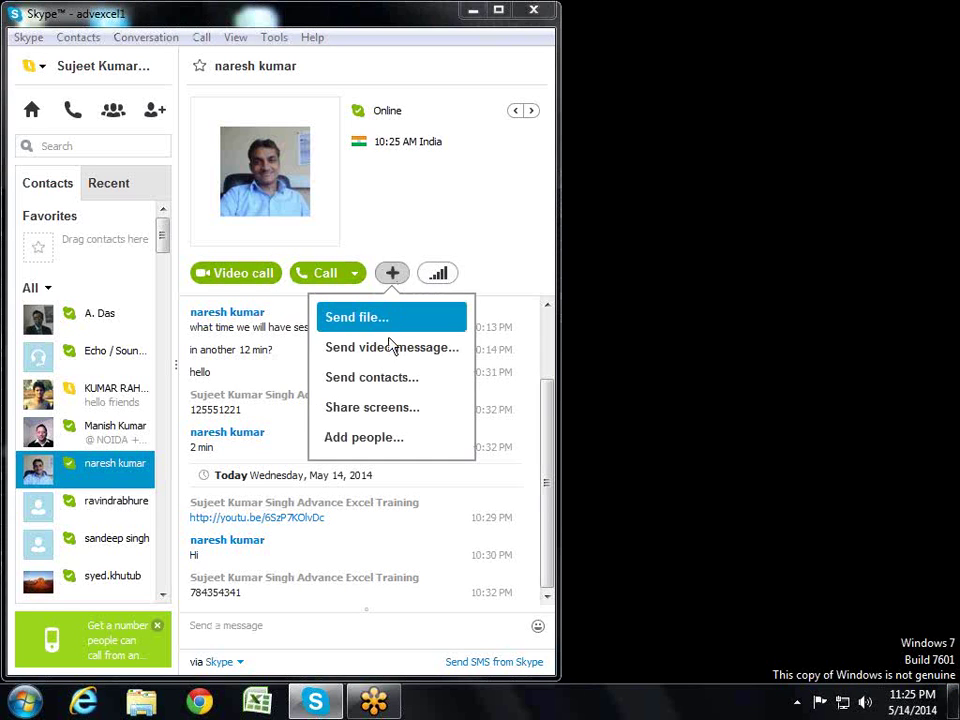
pyautogui.click(395, 322)
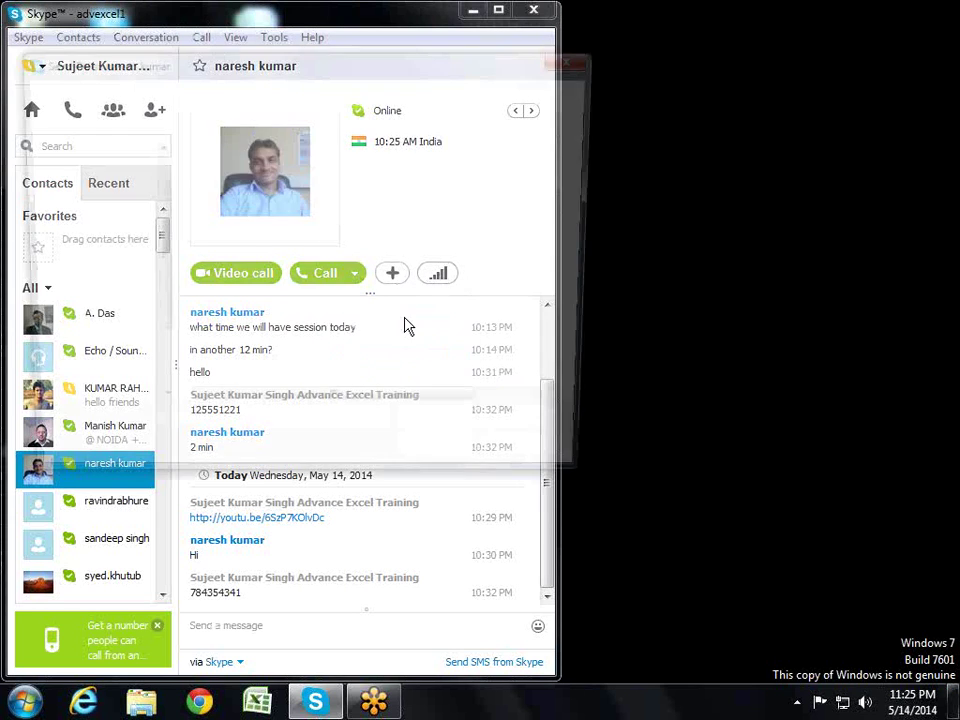
pyautogui.scroll(2, 116, 190)
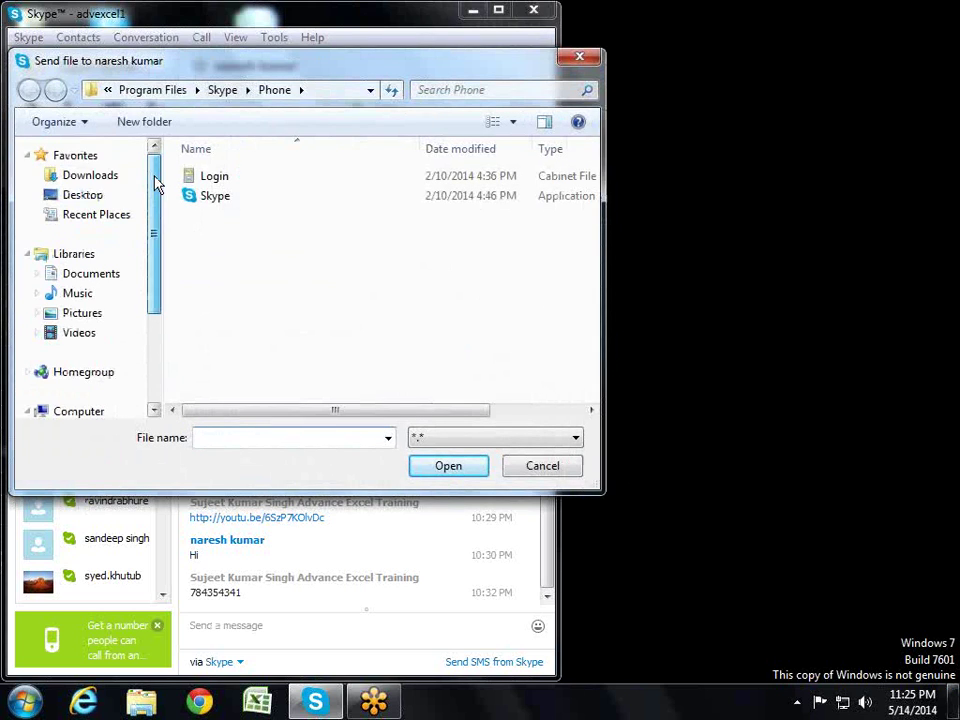
pyautogui.click(88, 197)
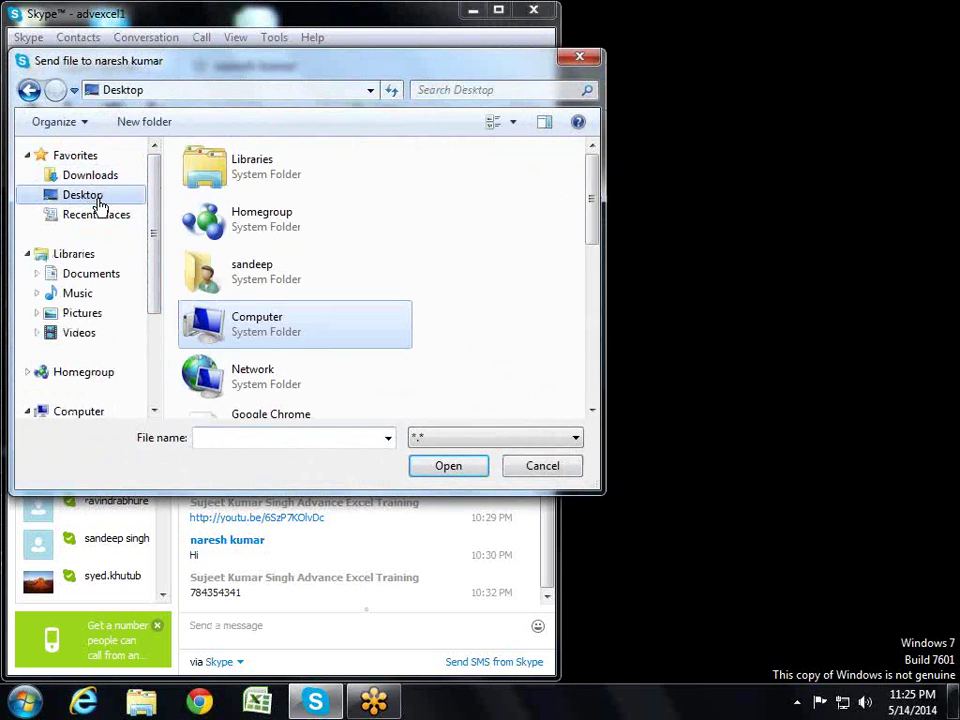
pyautogui.click(276, 293)
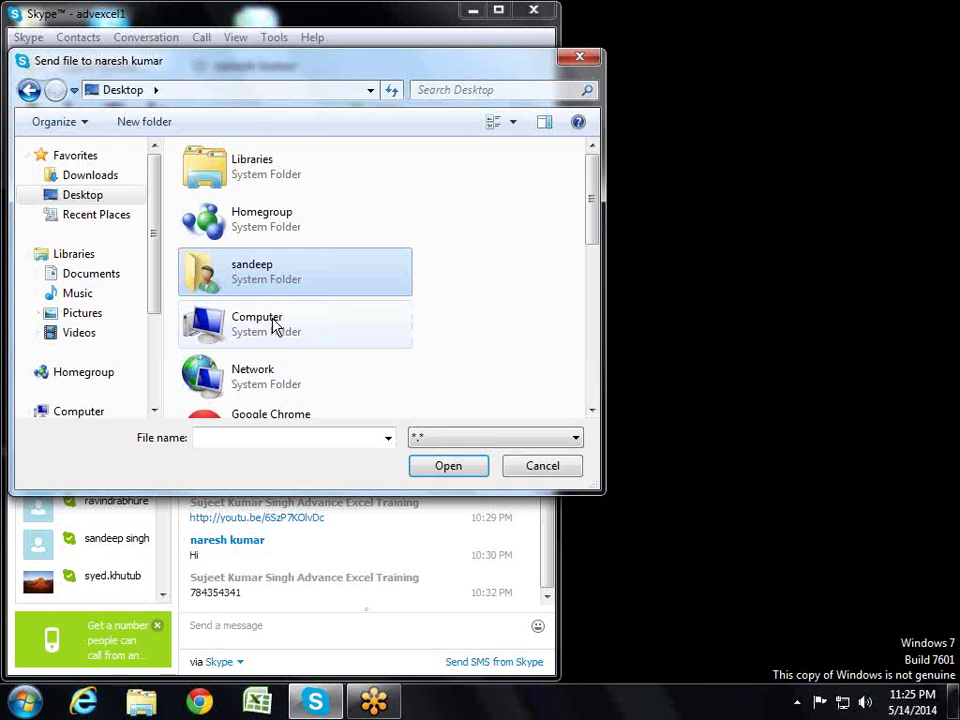
pyautogui.press('a')
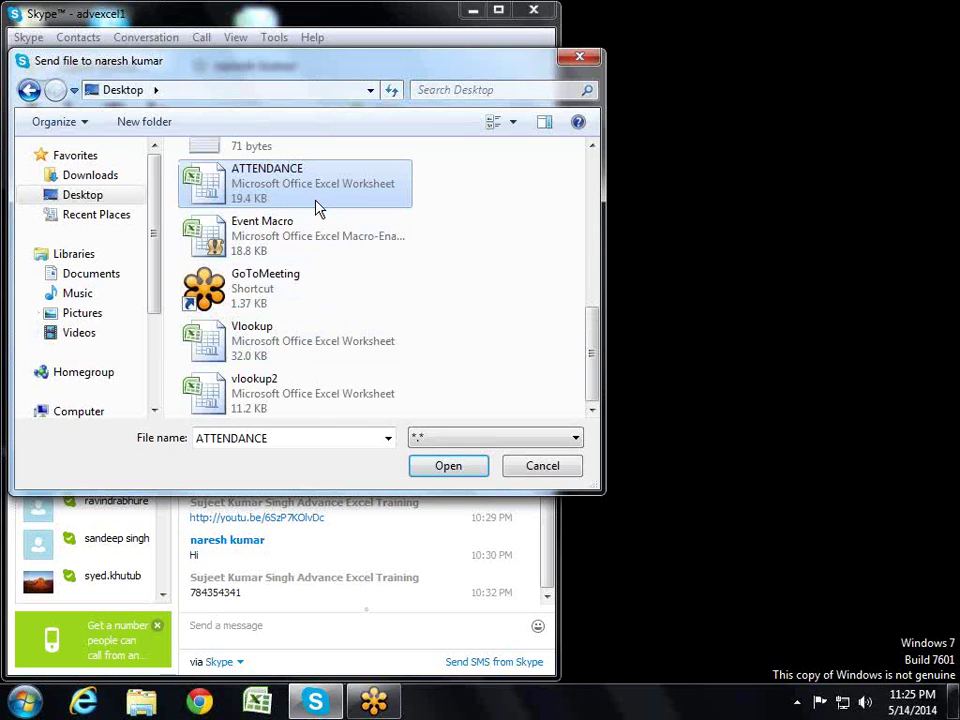
pyautogui.press('Return')
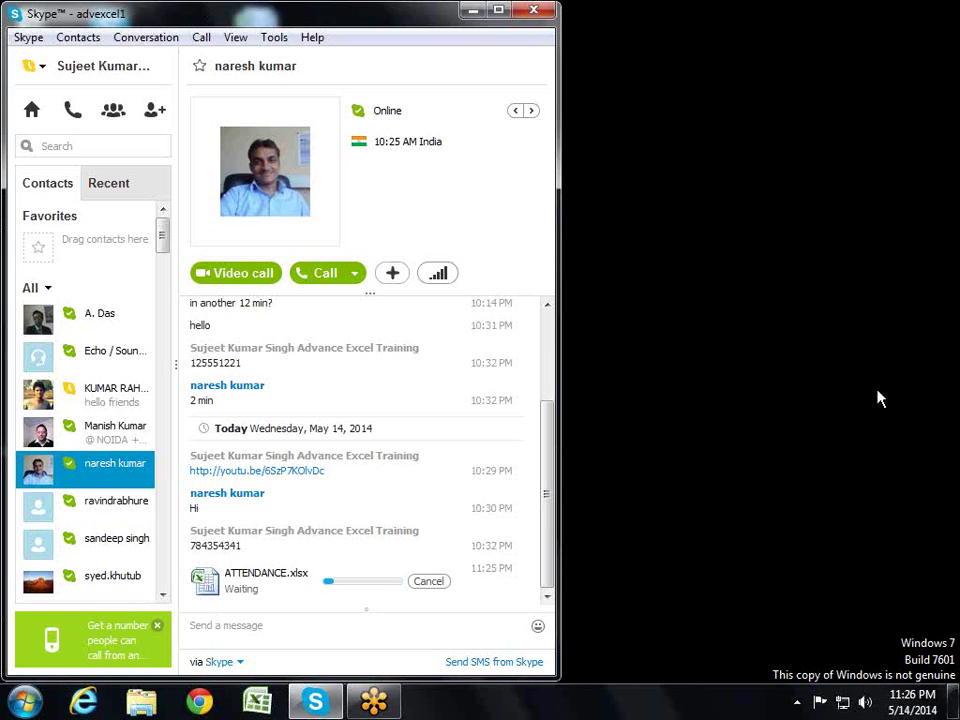
pyautogui.click(943, 45)
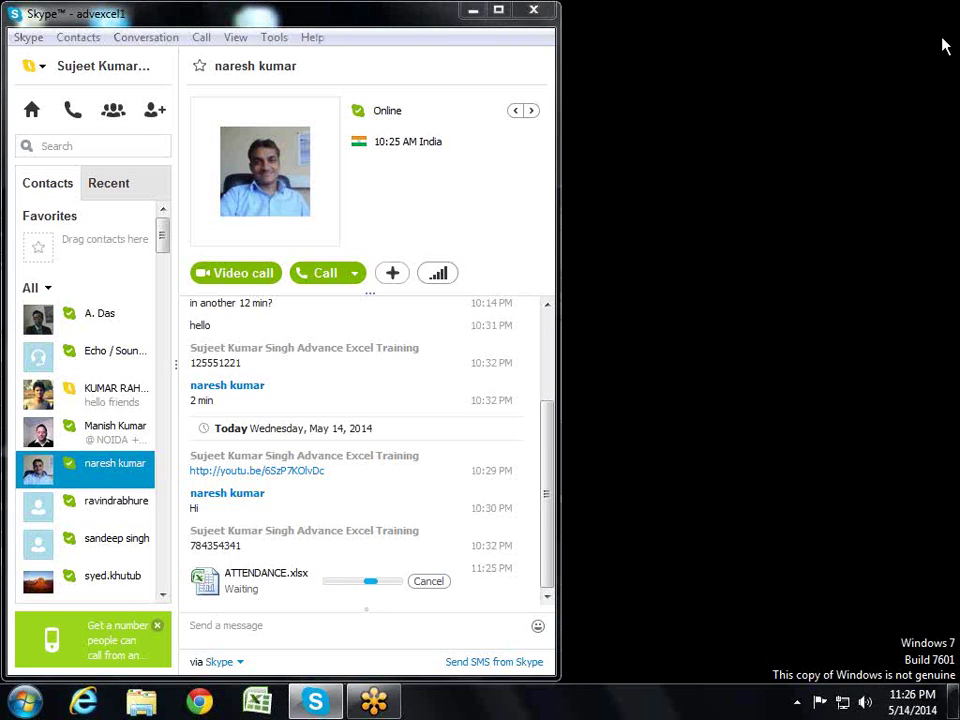